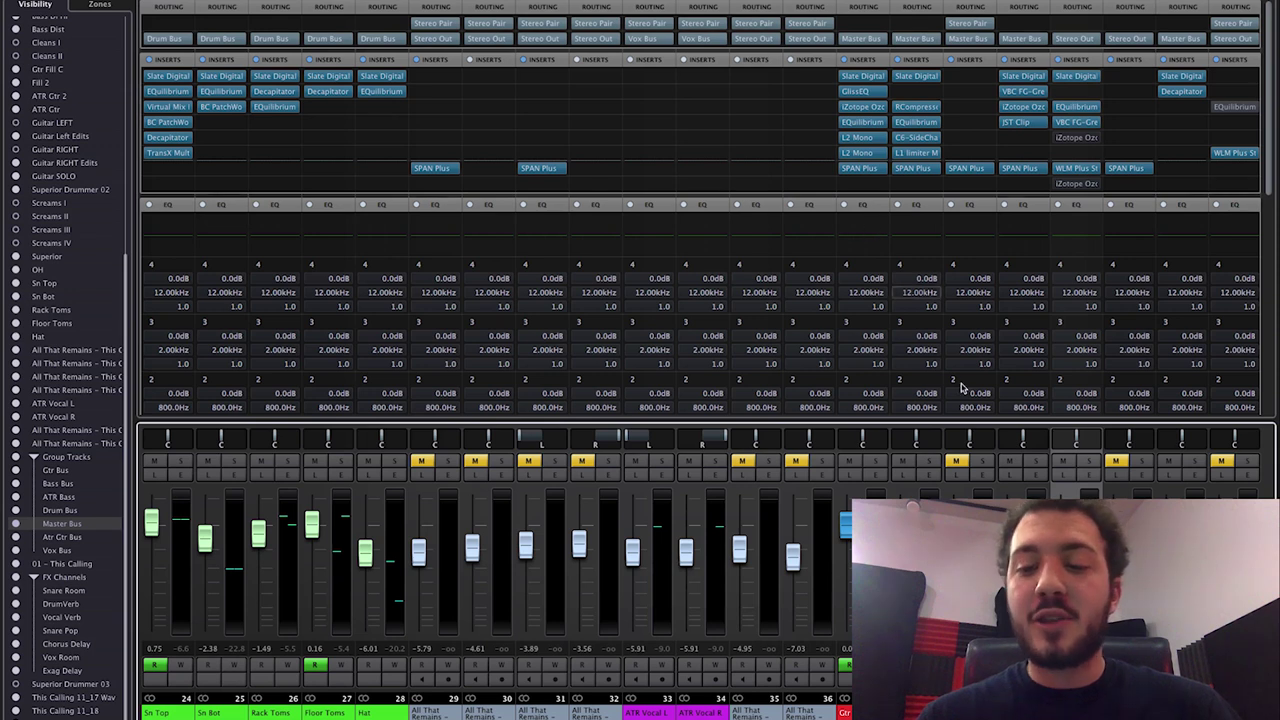
Solo the Drum Bus channel and play the song briefly to hear only the drums
{"action": "left_click", "coordinate": [1037, 463]}
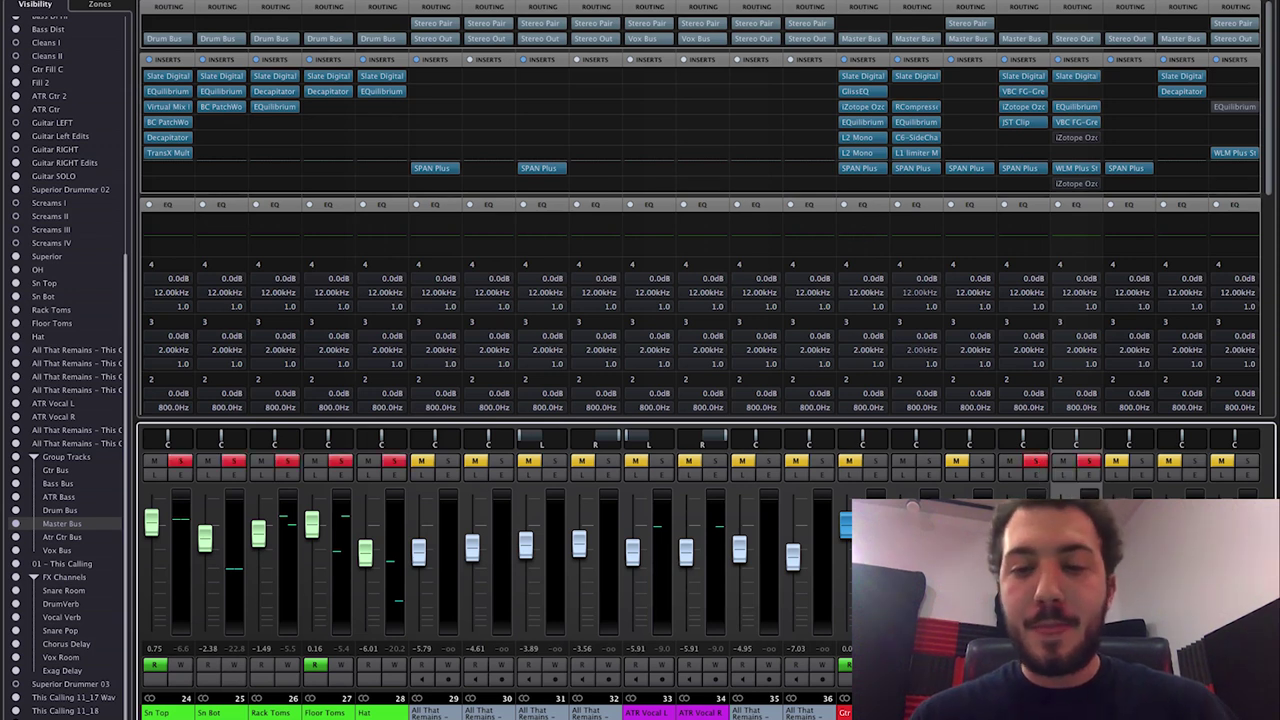
{"action": "key", "text": "space"}
{"action": "key", "text": "space"}
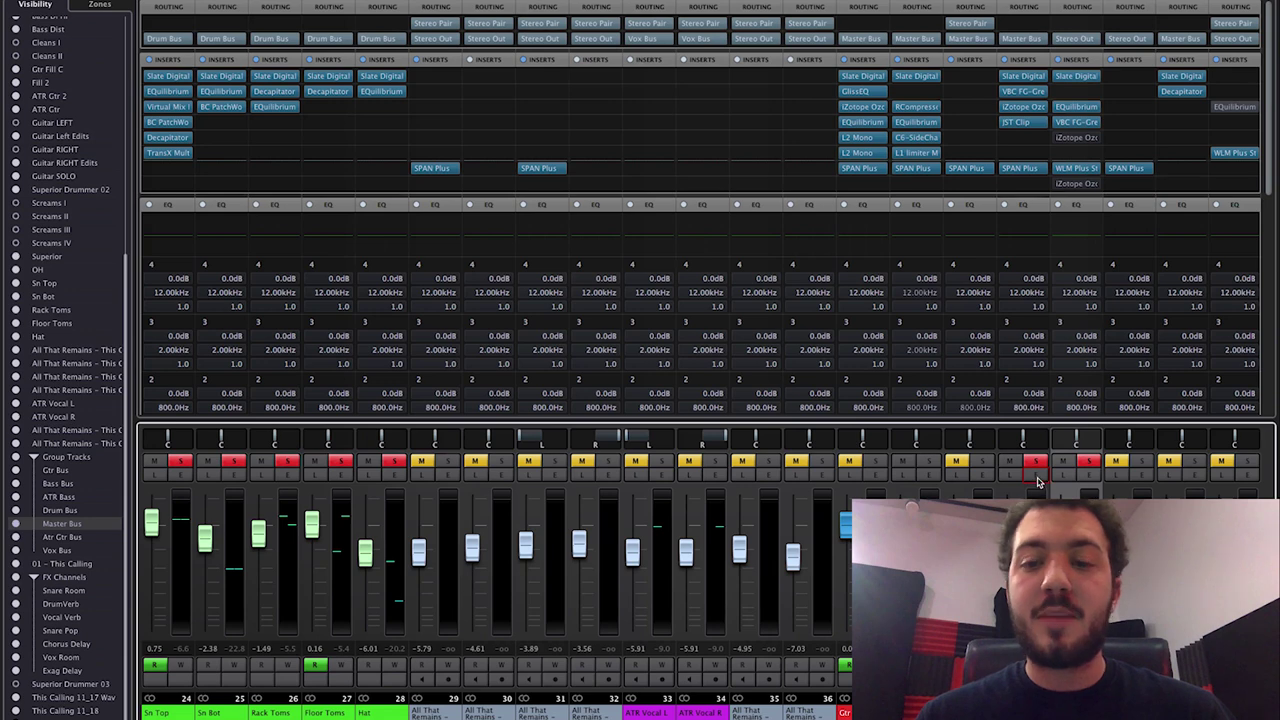
Open the Superior Drummer instrument from the Superior channel and move its window fully into view over the mixer
{"action": "scroll", "coordinate": [800, 520], "scroll_direction": "left", "scroll_amount": 10}
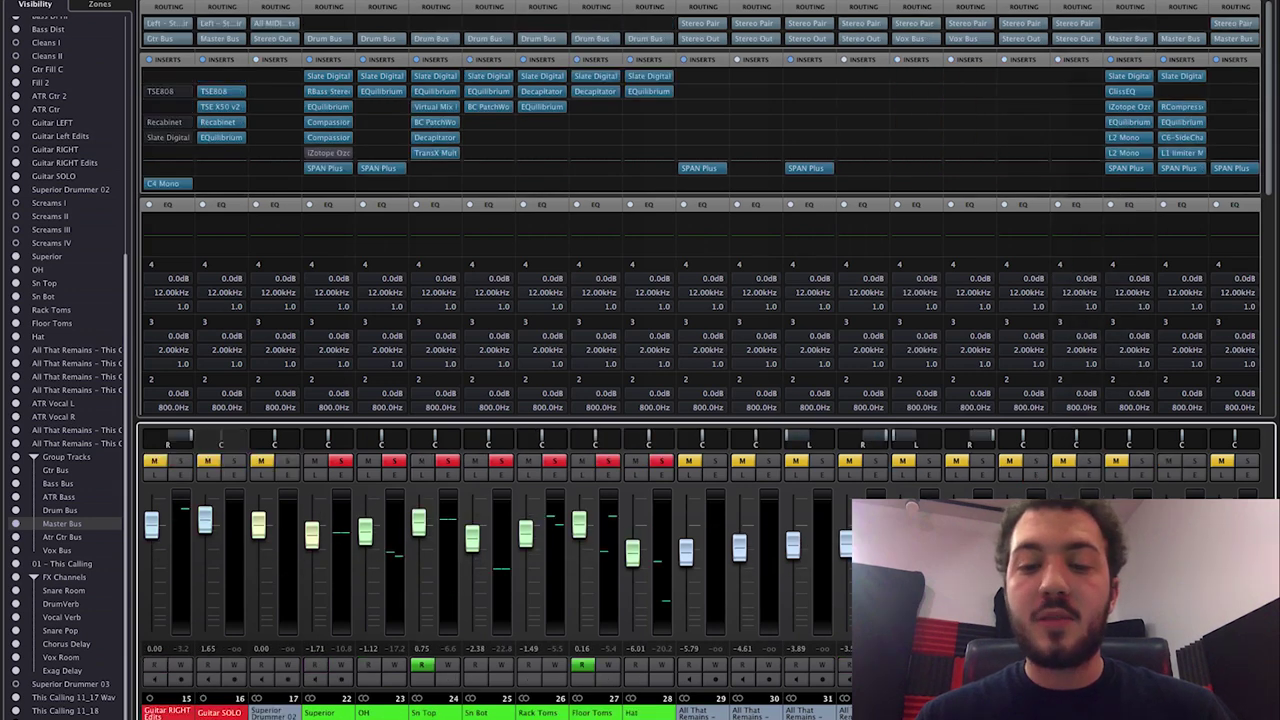
{"action": "left_click", "coordinate": [607, 474]}
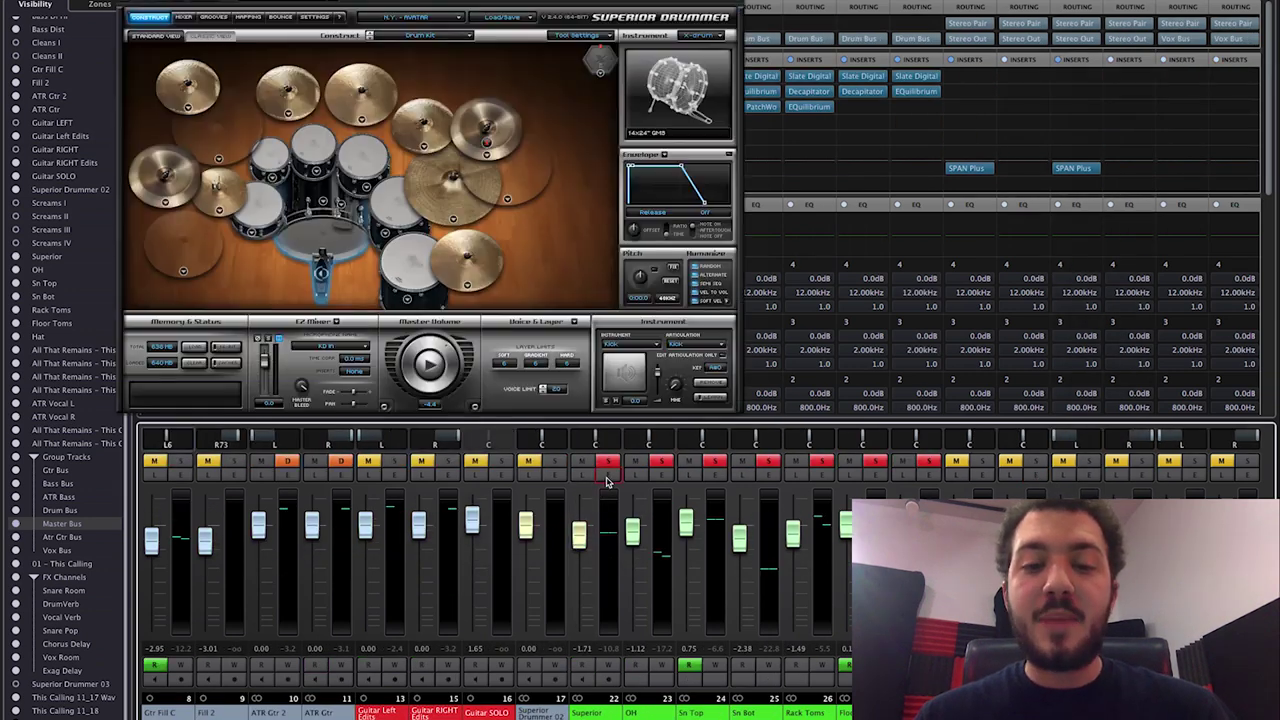
{"action": "left_click_drag", "start_coordinate": [540, 5], "coordinate": [692, 97]}
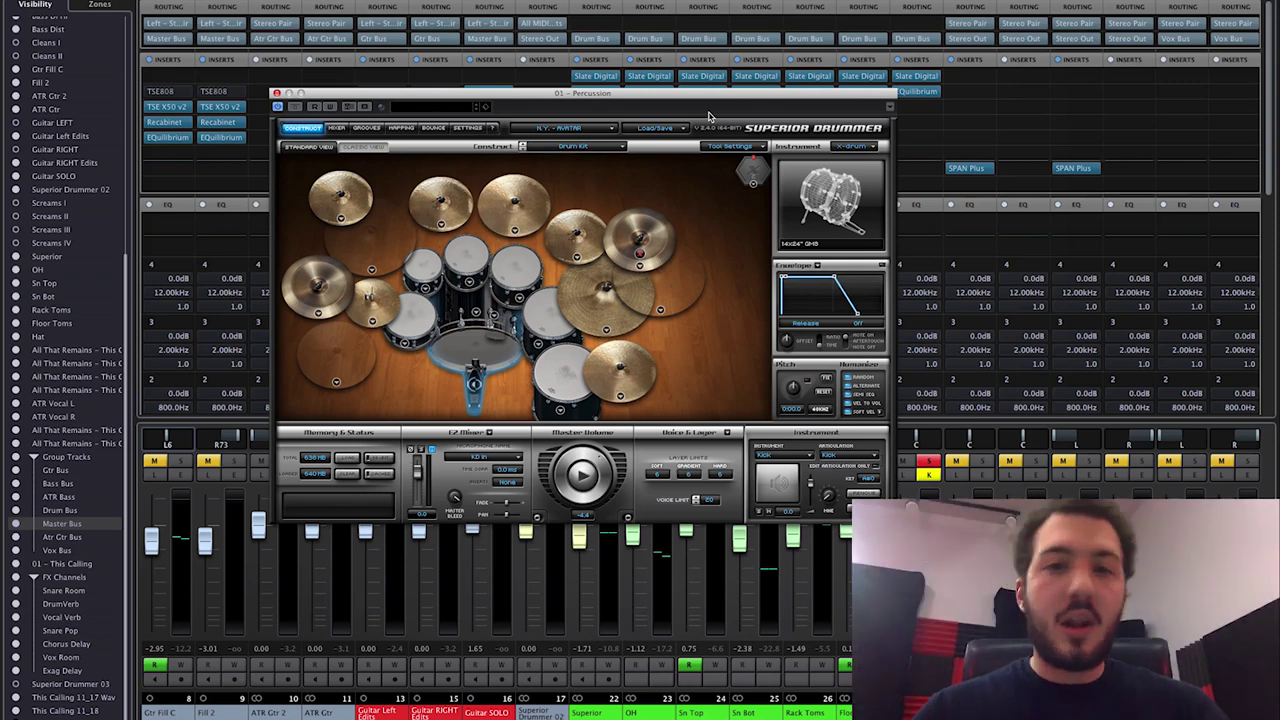
Review the available drum models for the snare, Tom1 and Tom4, and audition the kit's snare and toms
{"action": "left_click", "coordinate": [401, 340]}
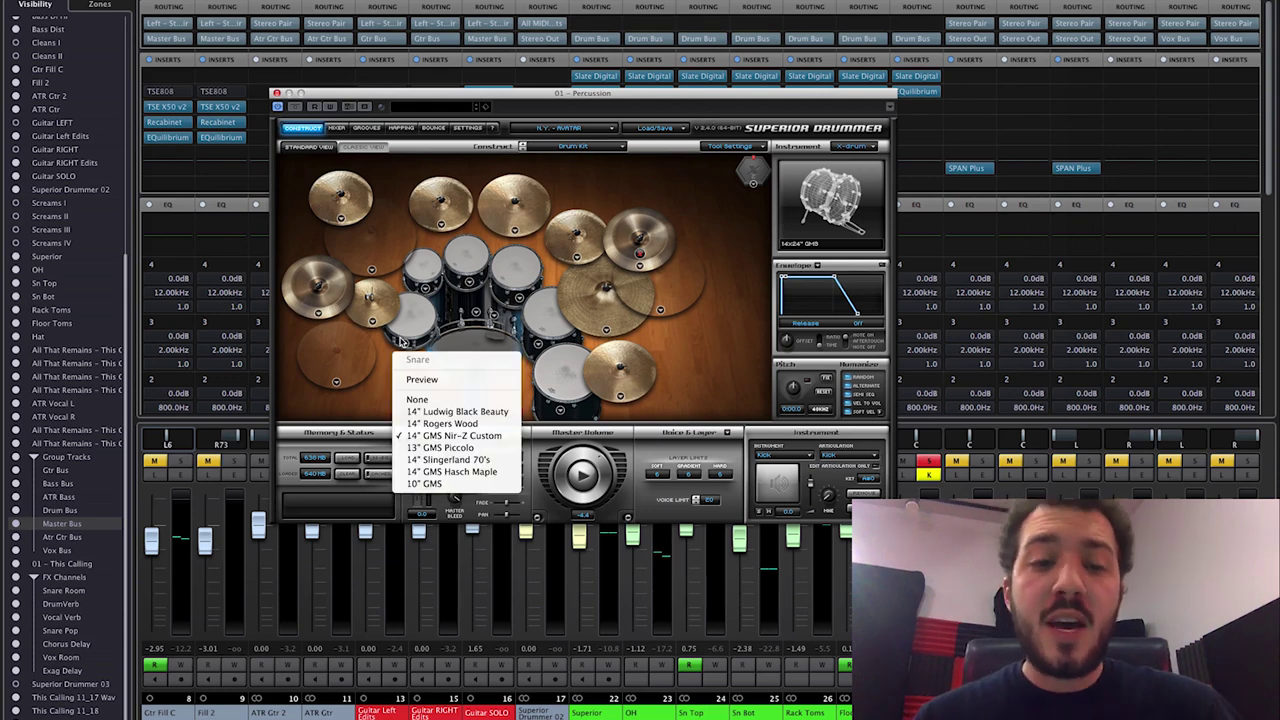
{"action": "left_click", "coordinate": [415, 322]}
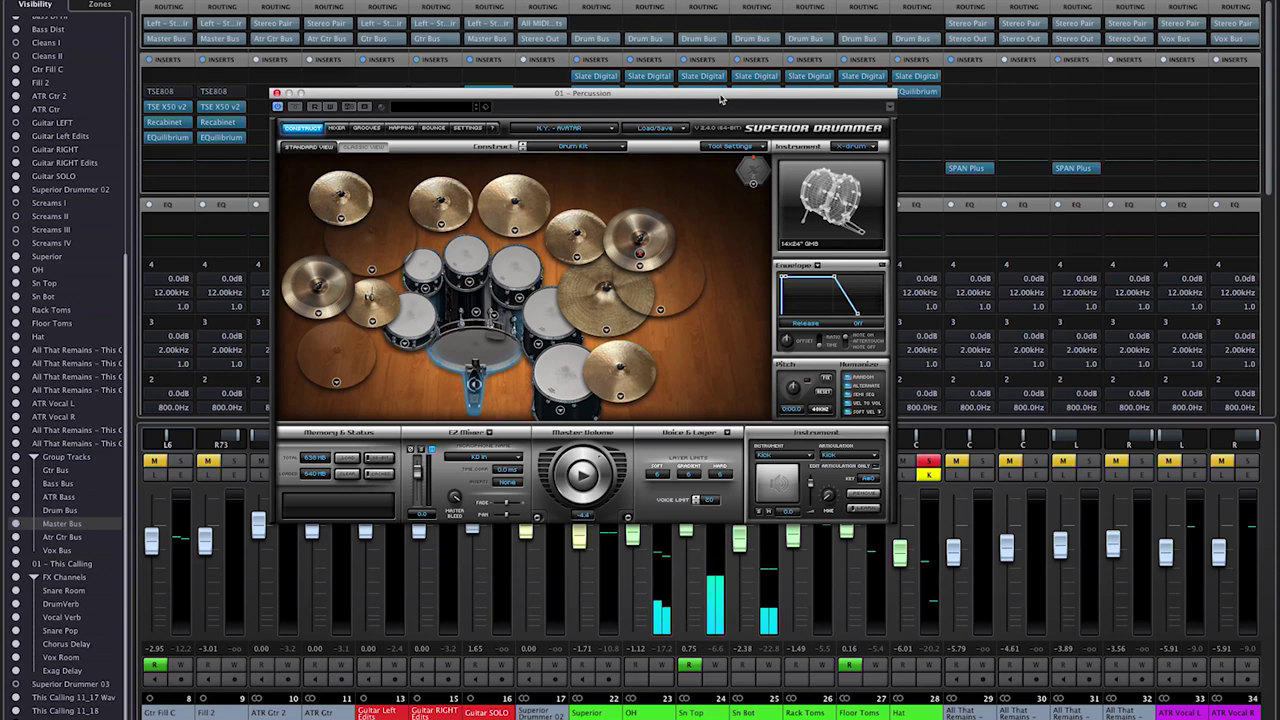
{"action": "left_click_drag", "start_coordinate": [702, 100], "coordinate": [709, 101]}
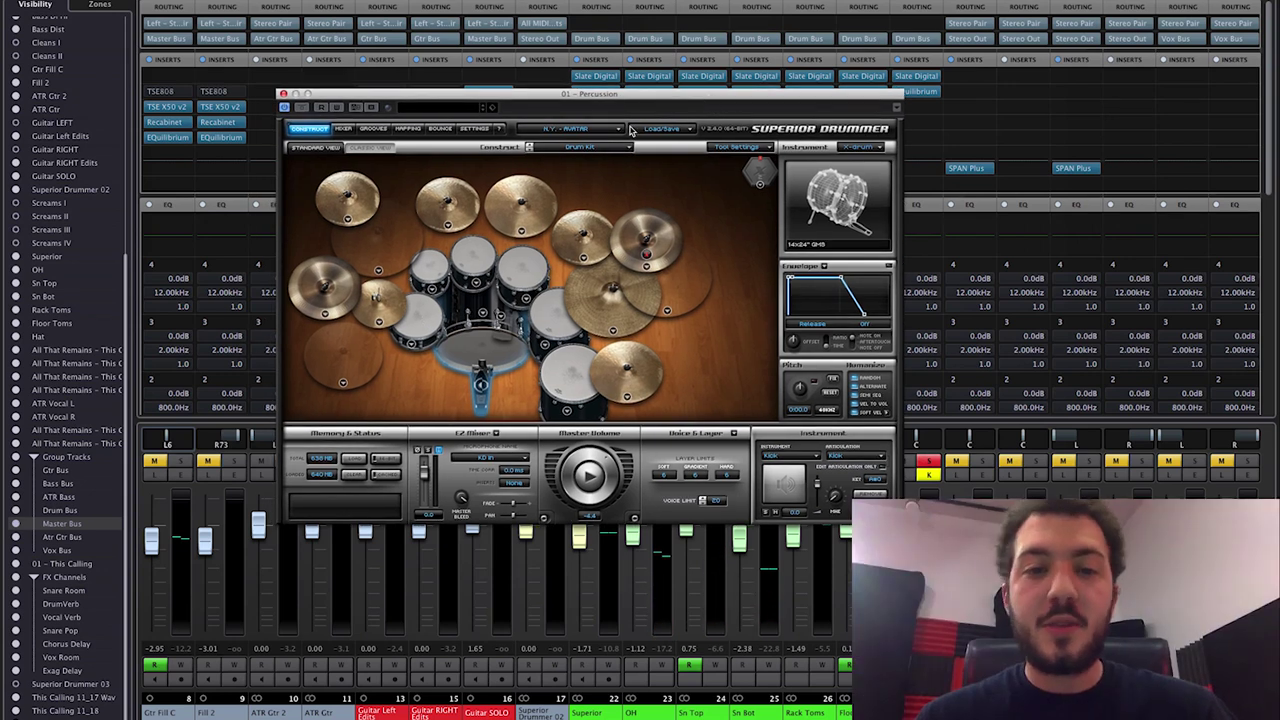
{"action": "left_click", "coordinate": [432, 290]}
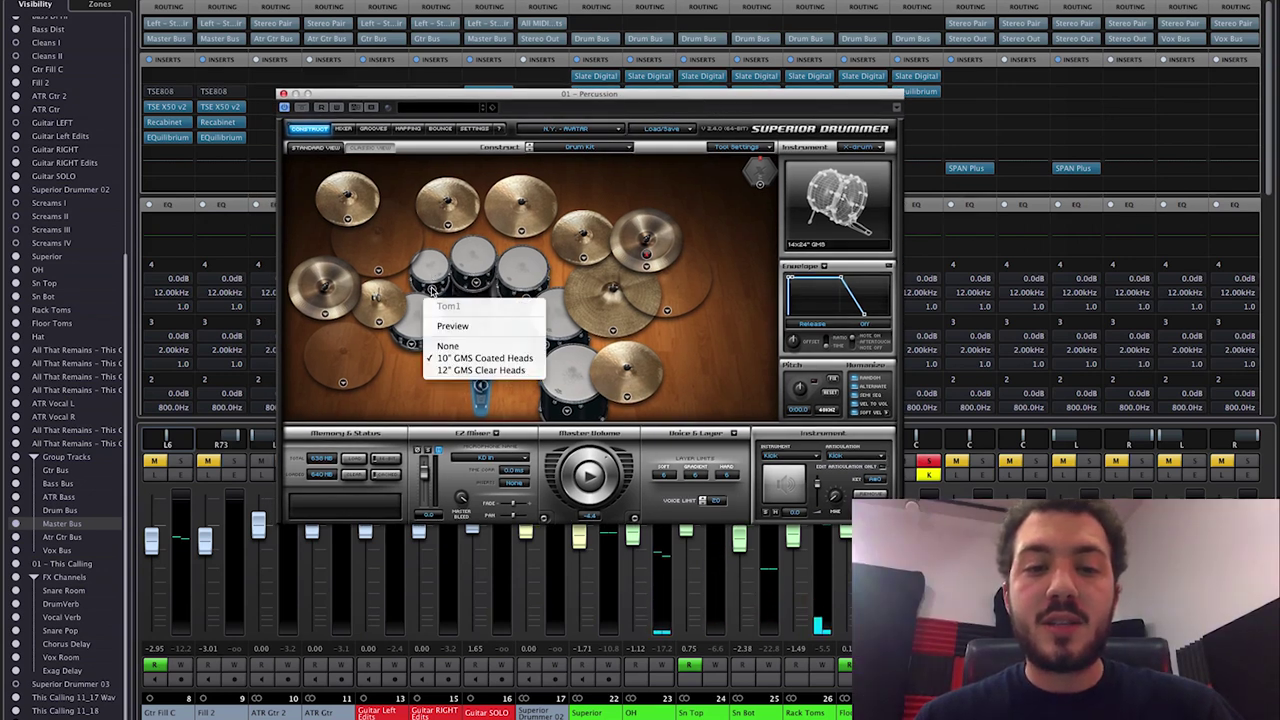
{"action": "left_click", "coordinate": [470, 345]}
{"action": "left_click", "coordinate": [557, 370]}
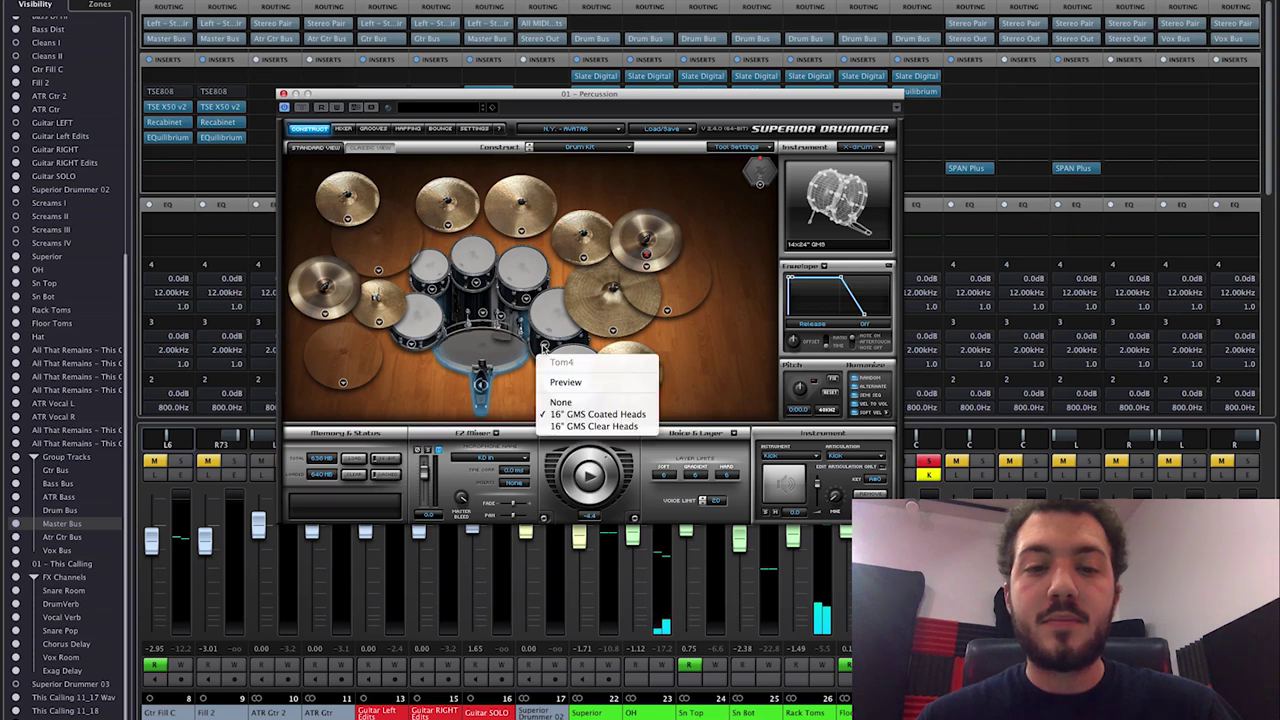
{"action": "left_click", "coordinate": [565, 377]}
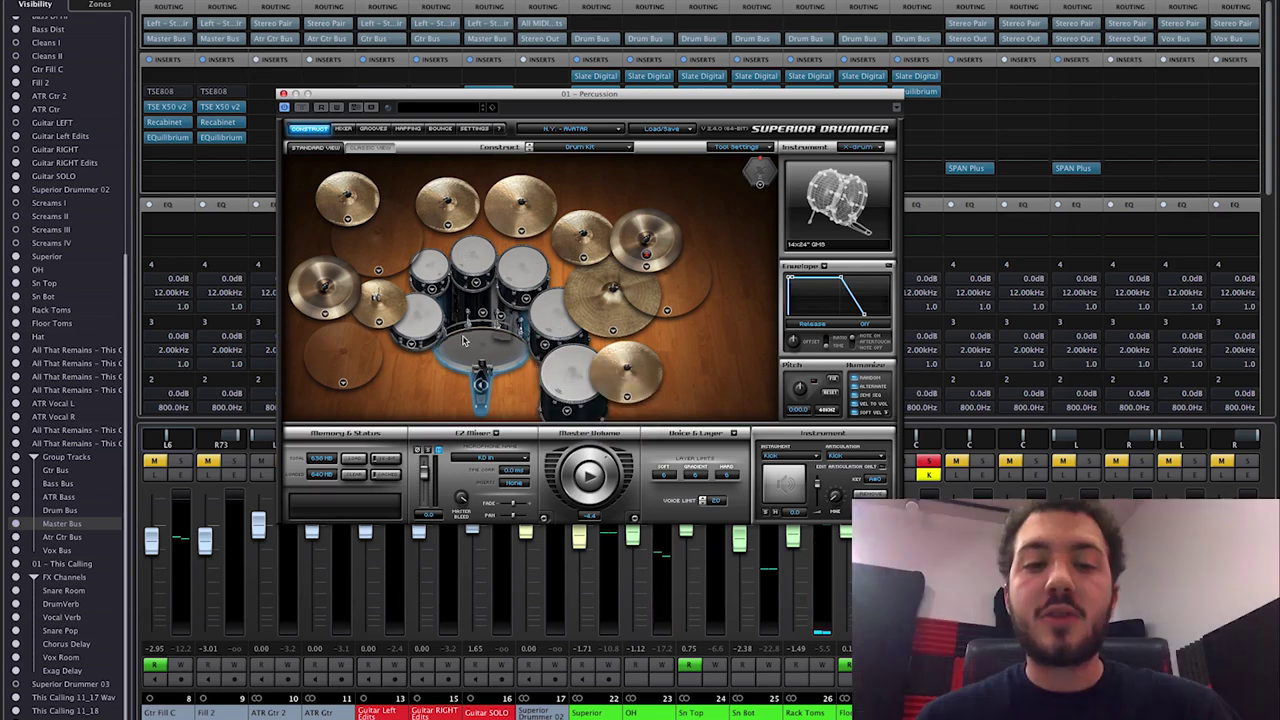
Audition the added X-drum repeatedly and review the available models for the kick drum
{"action": "left_click", "coordinate": [760, 180]}
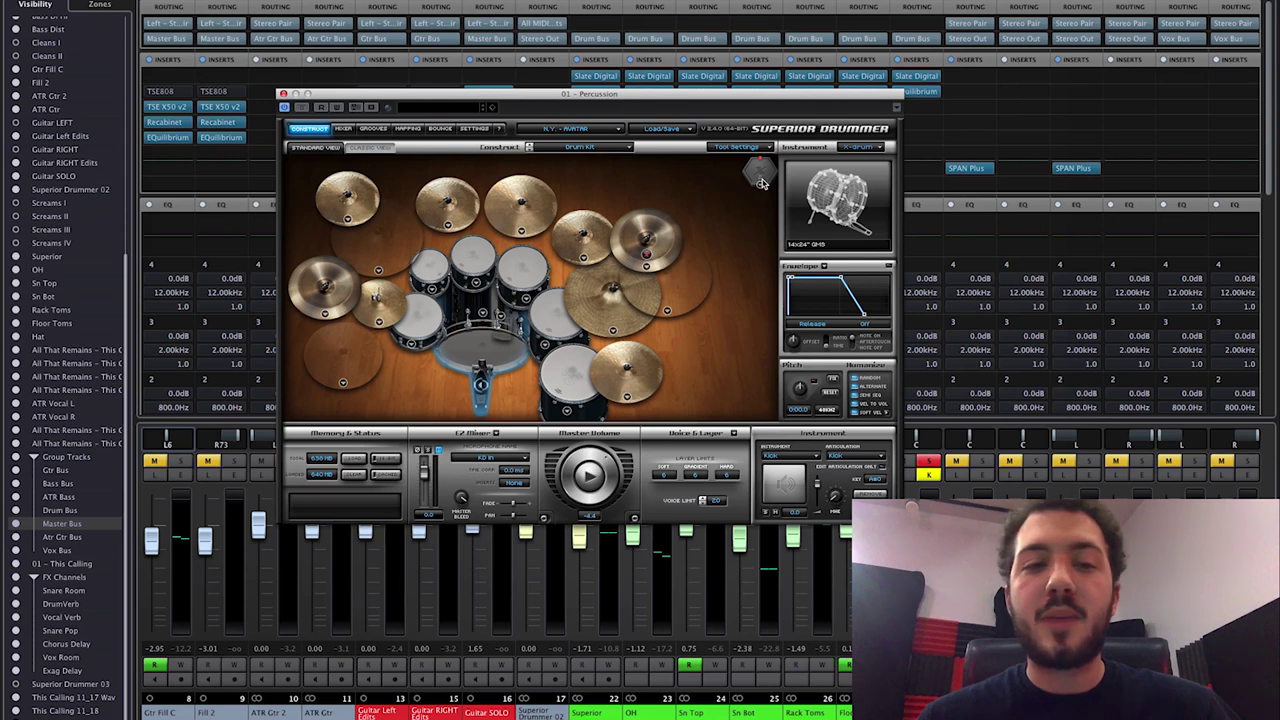
{"action": "left_click", "coordinate": [760, 182]}
{"action": "left_click", "coordinate": [760, 182]}
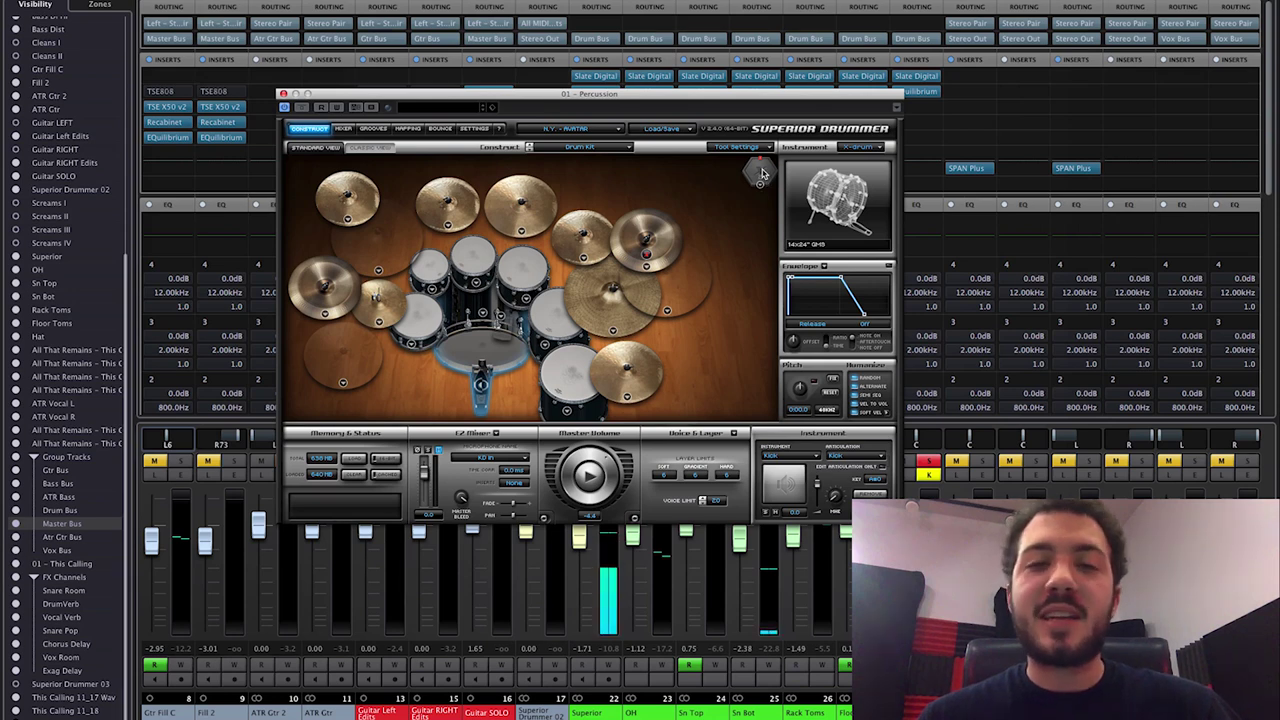
{"action": "left_click", "coordinate": [755, 167]}
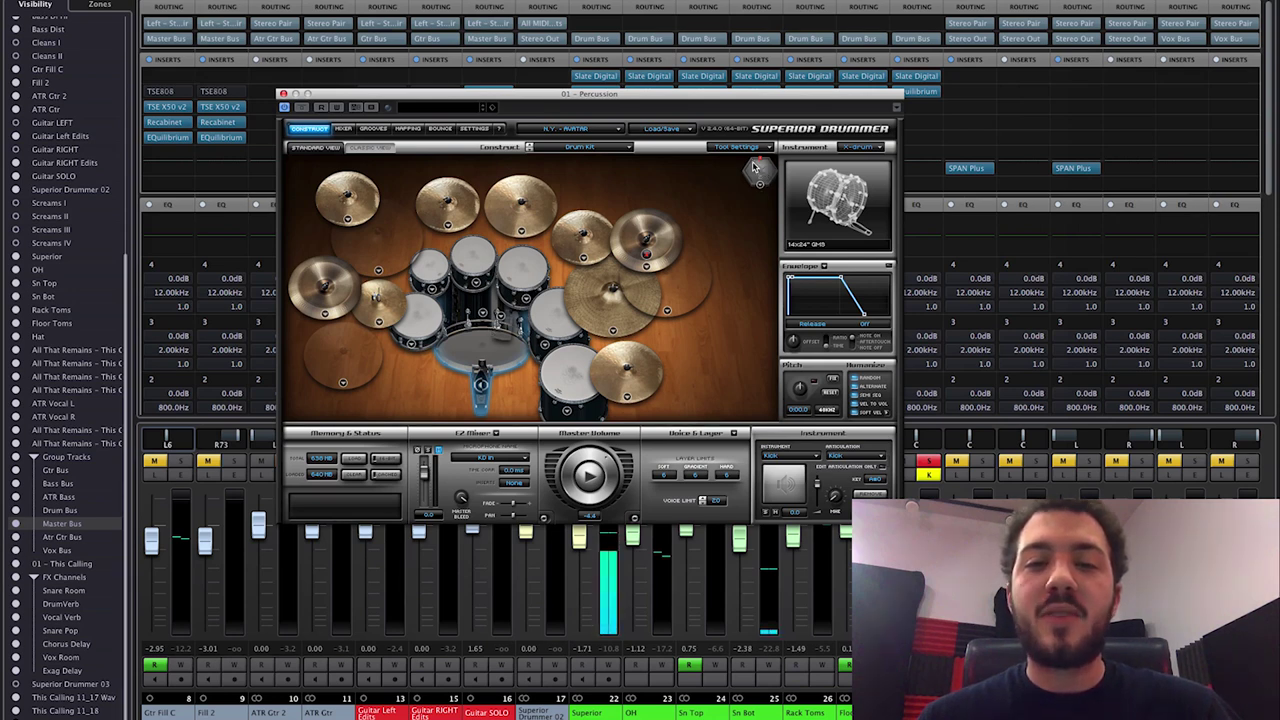
{"action": "right_click", "coordinate": [481, 313]}
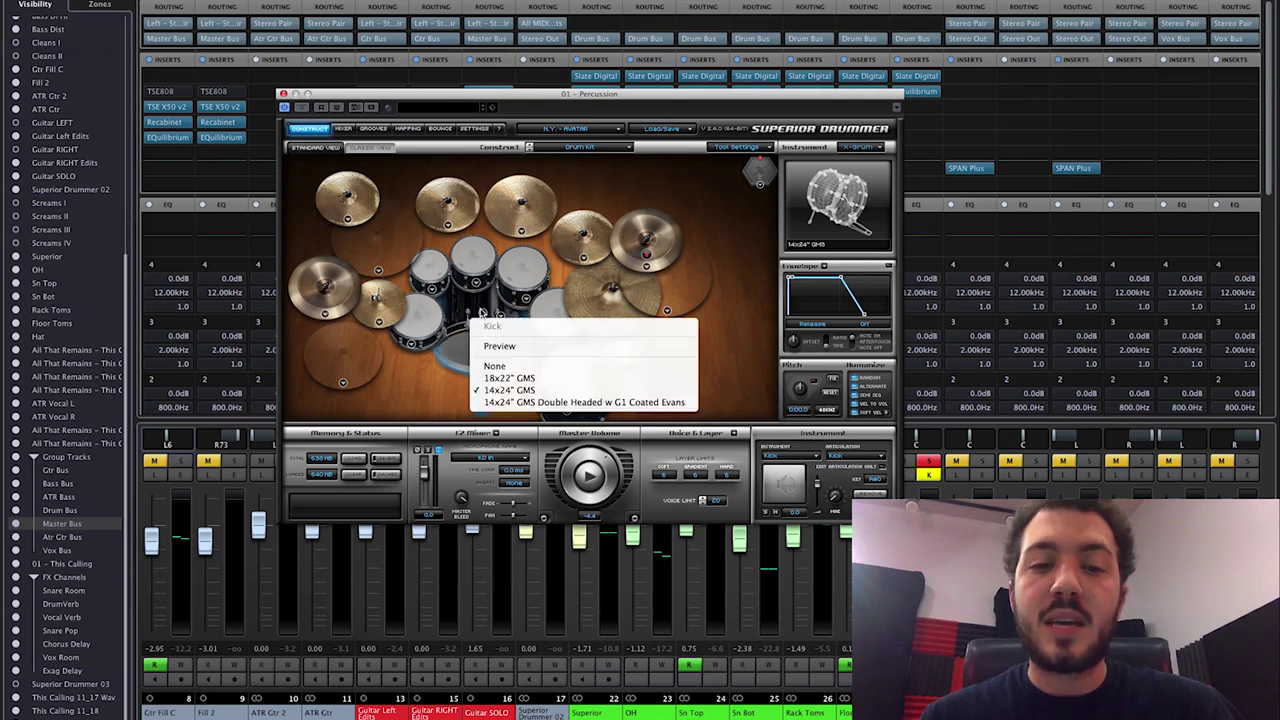
{"action": "left_click", "coordinate": [613, 174]}
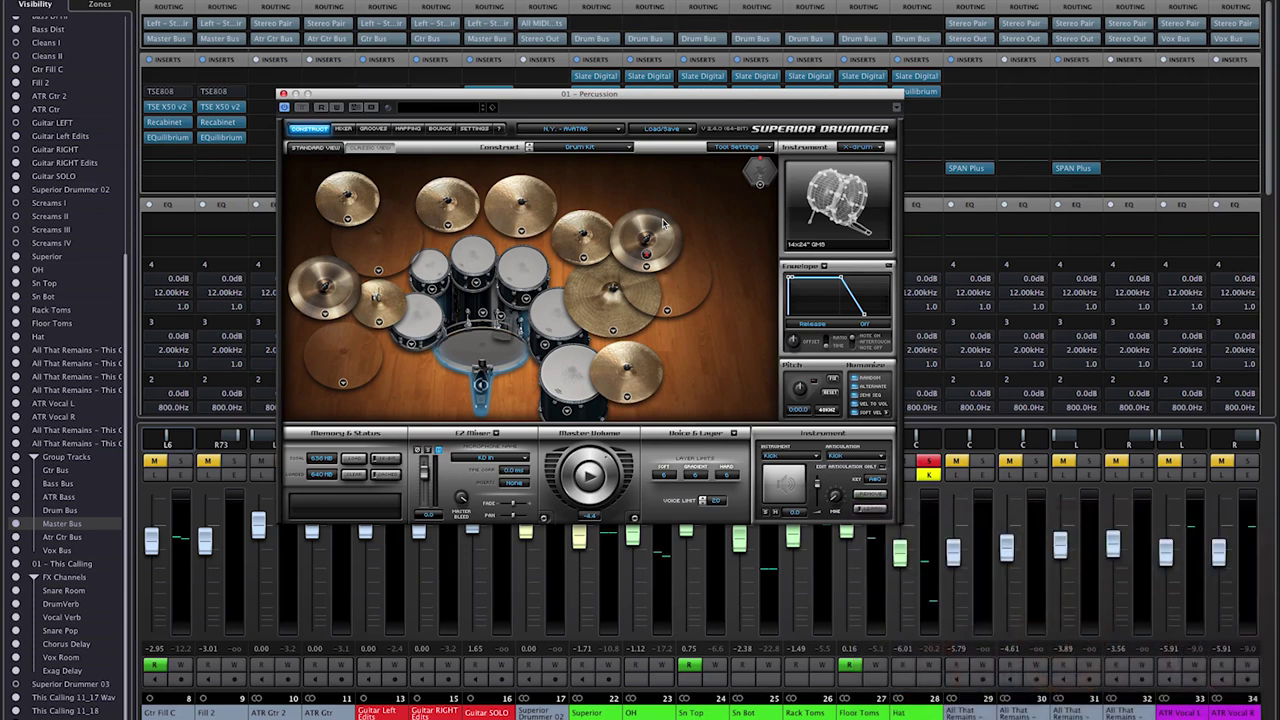
Audition the 19" Sabian AAXtreme Chinese cymbal and check the neighbouring crash cymbals
{"action": "left_click", "coordinate": [650, 232]}
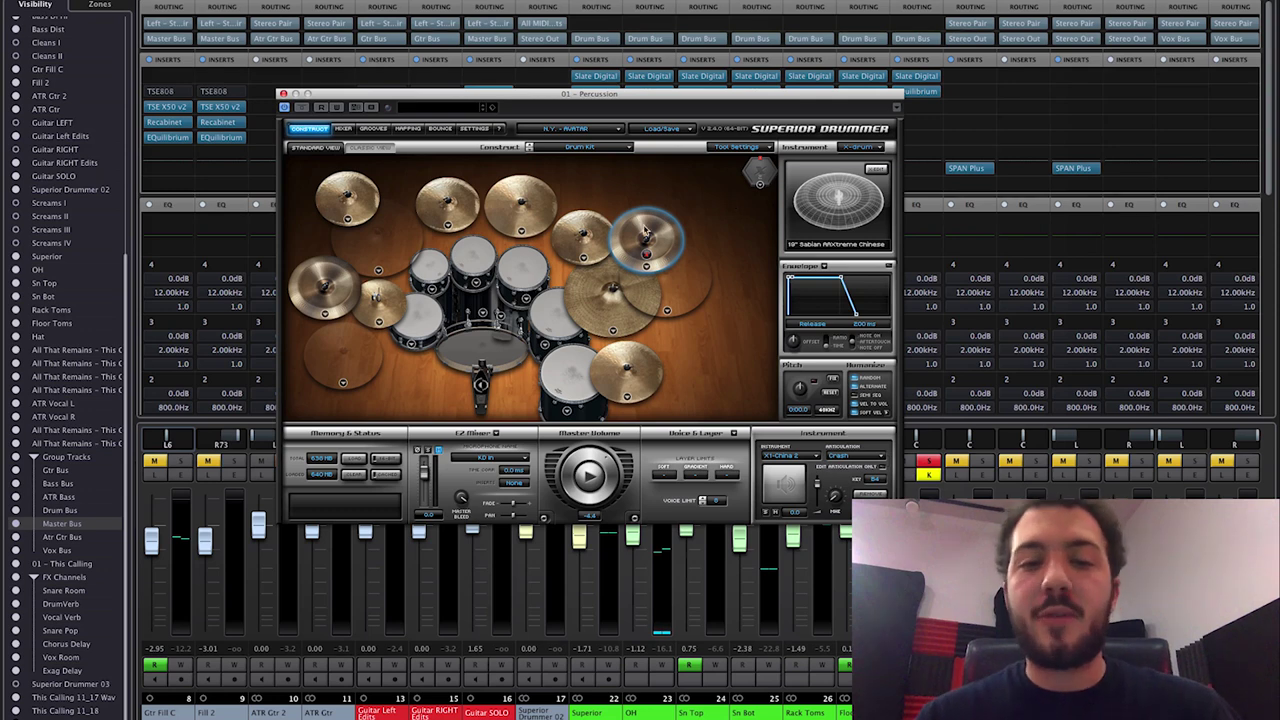
{"action": "left_click", "coordinate": [520, 229]}
{"action": "left_click", "coordinate": [602, 192]}
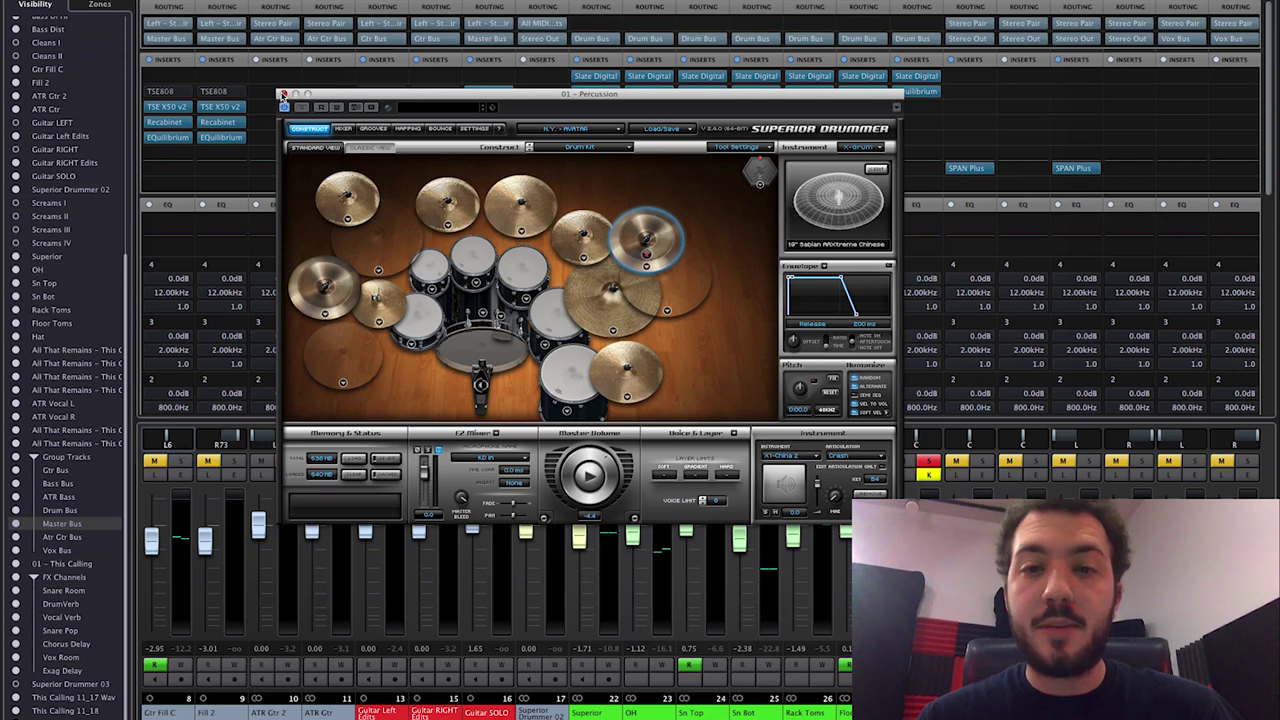
Examine the individual bleed settings of the overhead channel in Superior Drummer's mixer, leaving them closed
{"action": "left_click", "coordinate": [344, 128]}
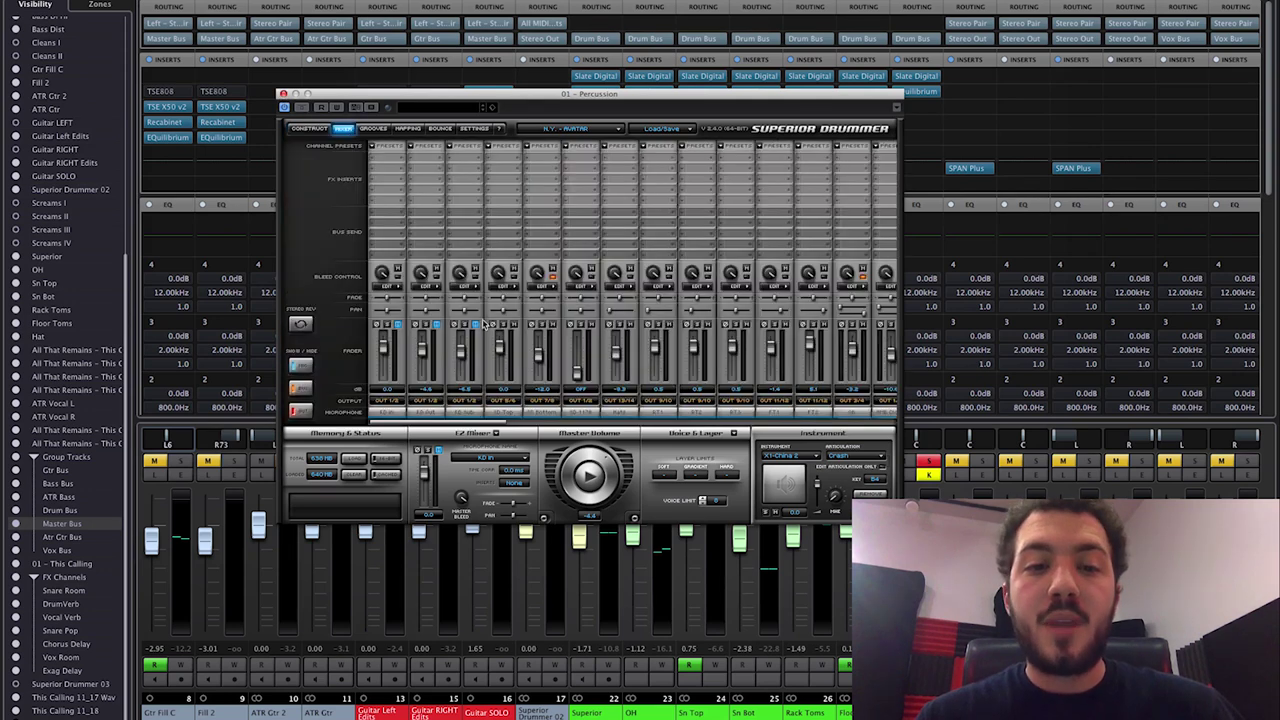
{"action": "scroll", "coordinate": [459, 428], "scroll_direction": "right", "scroll_amount": 1}
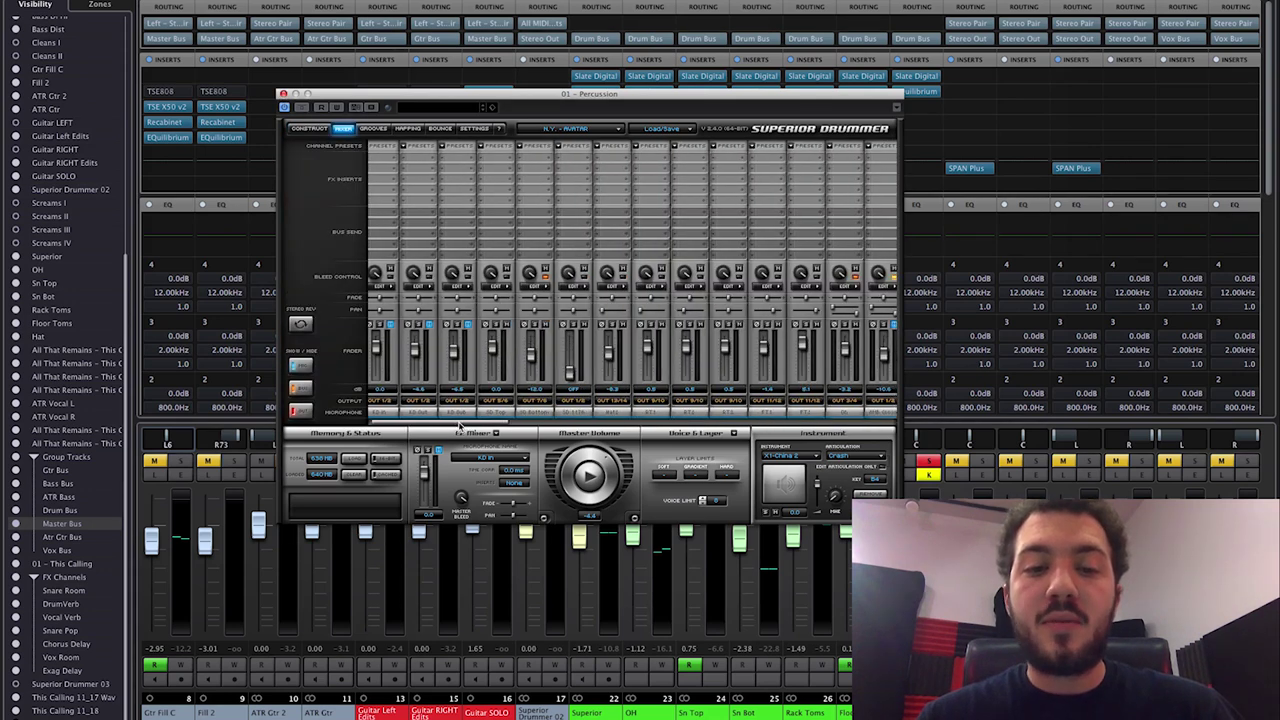
{"action": "scroll", "coordinate": [459, 428], "scroll_direction": "right", "scroll_amount": 2}
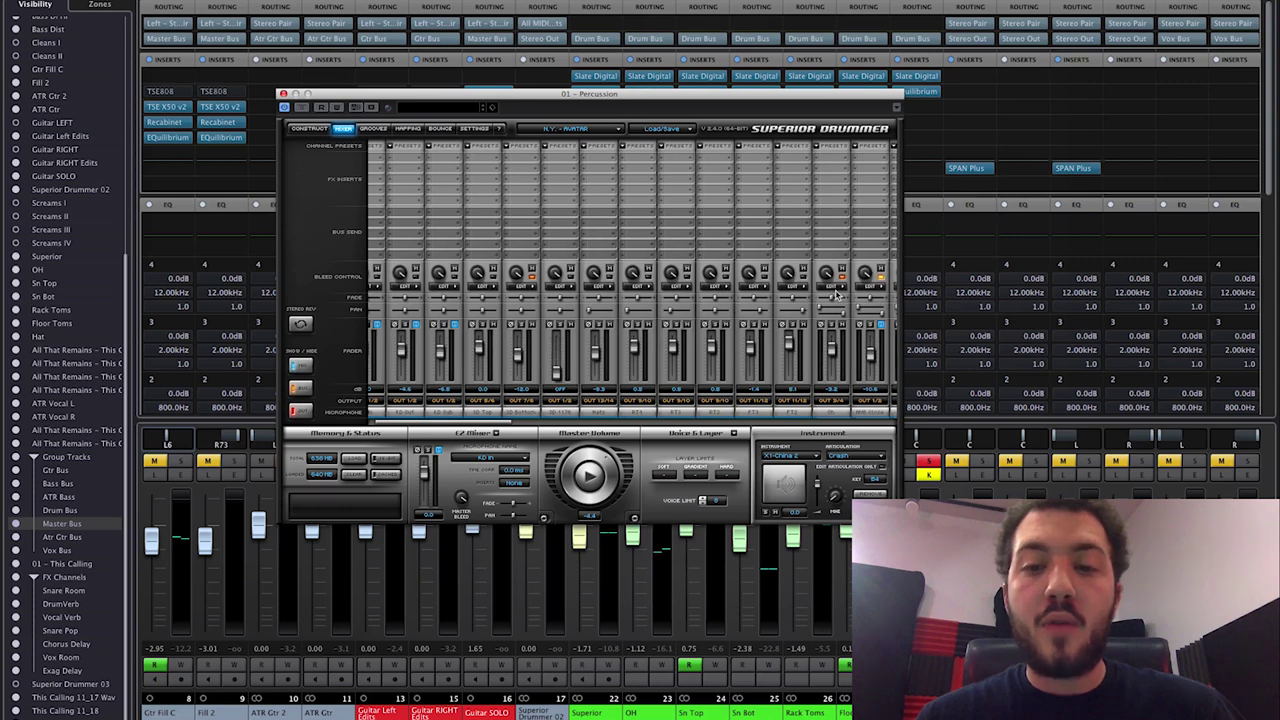
{"action": "left_click", "coordinate": [835, 289]}
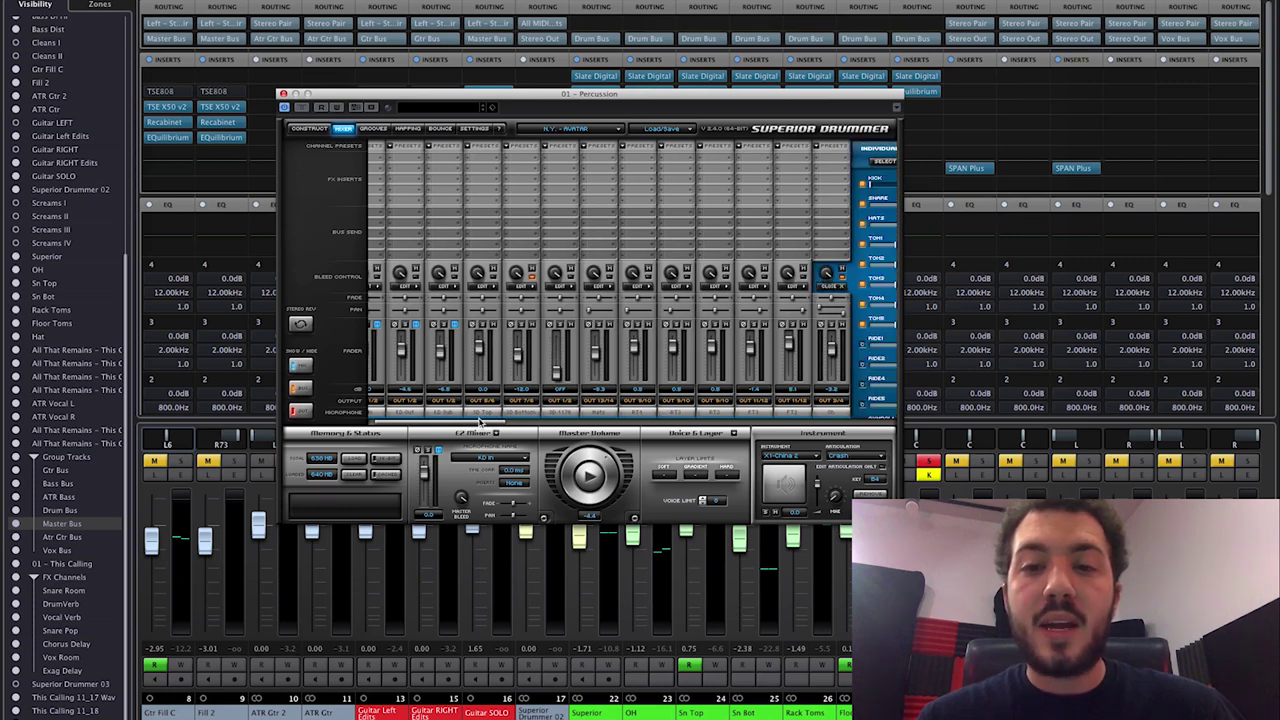
{"action": "left_click_drag", "start_coordinate": [482, 422], "coordinate": [531, 424]}
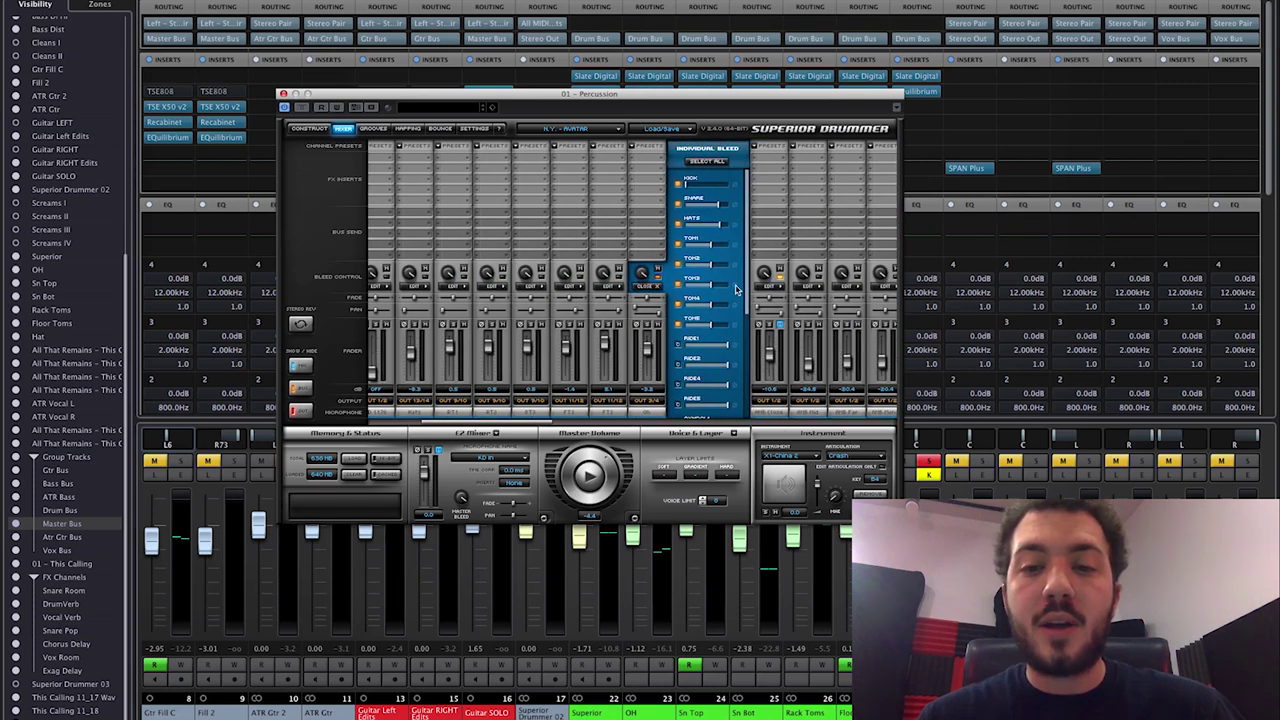
{"action": "left_click", "coordinate": [656, 288]}
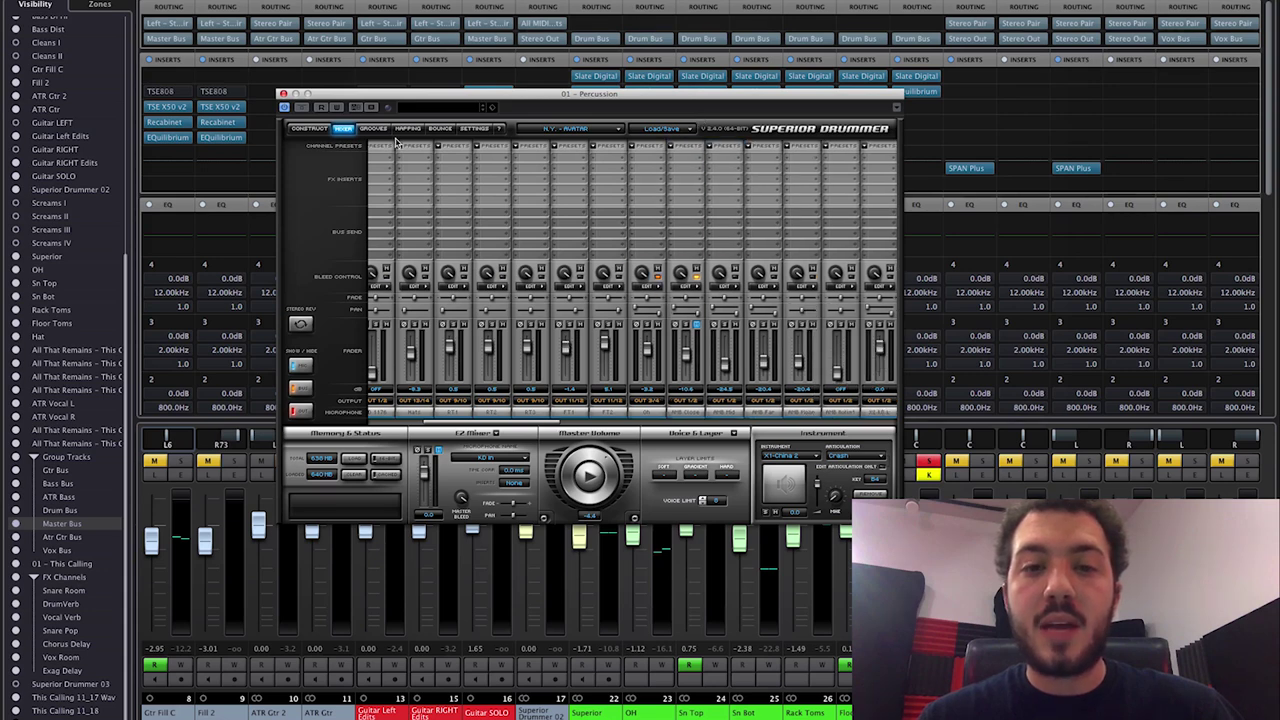
Return to the drum kit view and audition the crash, ride and Chinese cymbals one after another
{"action": "left_click", "coordinate": [322, 129]}
{"action": "left_click", "coordinate": [474, 207]}
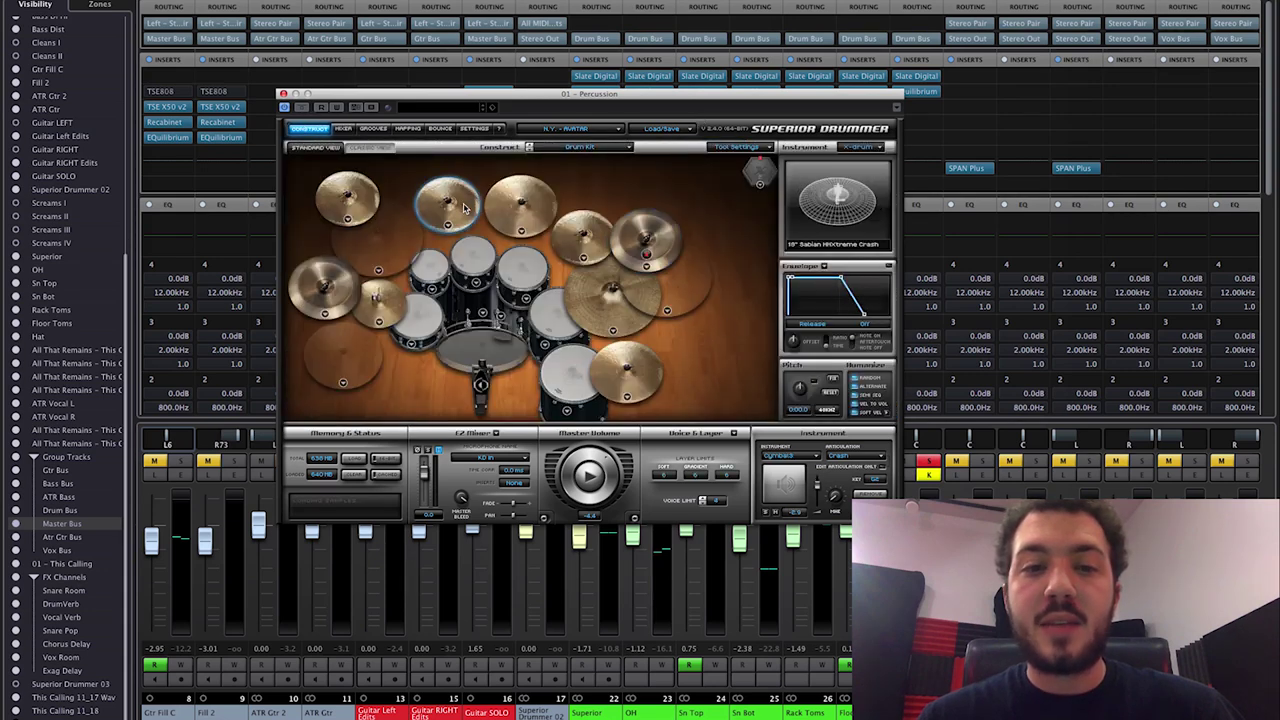
{"action": "left_click", "coordinate": [579, 231]}
{"action": "left_click", "coordinate": [505, 230]}
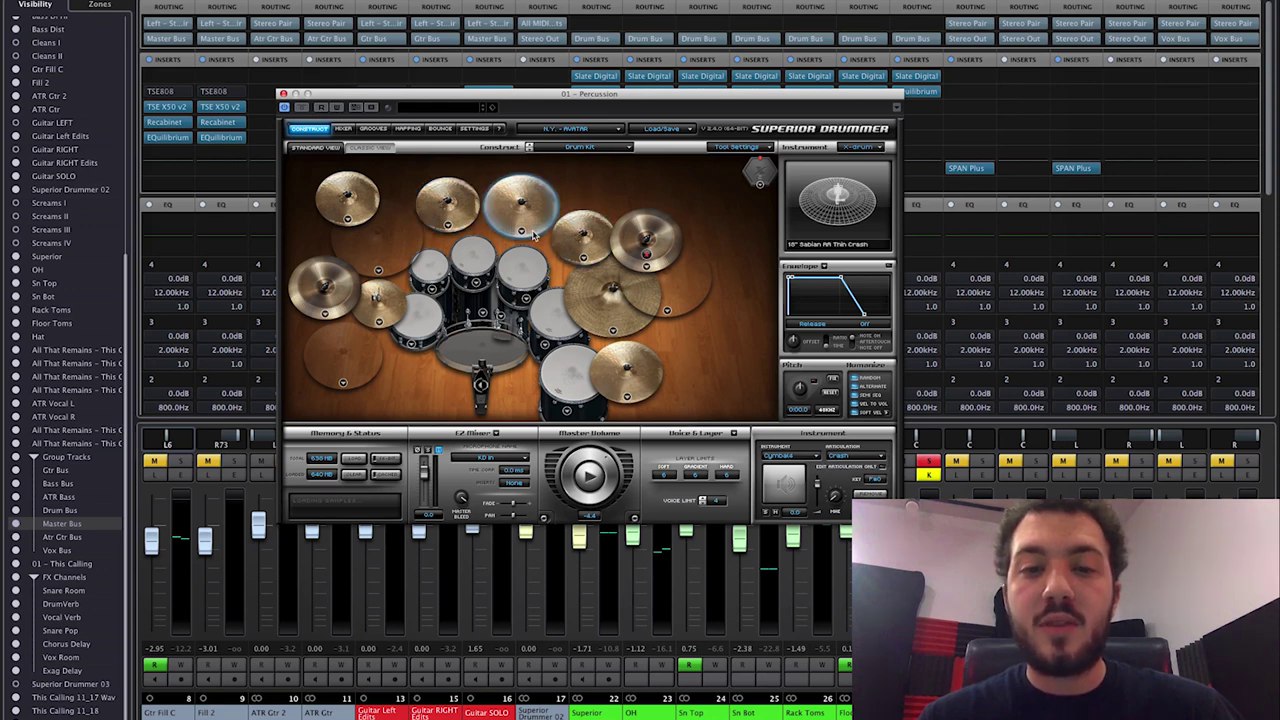
{"action": "left_click", "coordinate": [587, 302]}
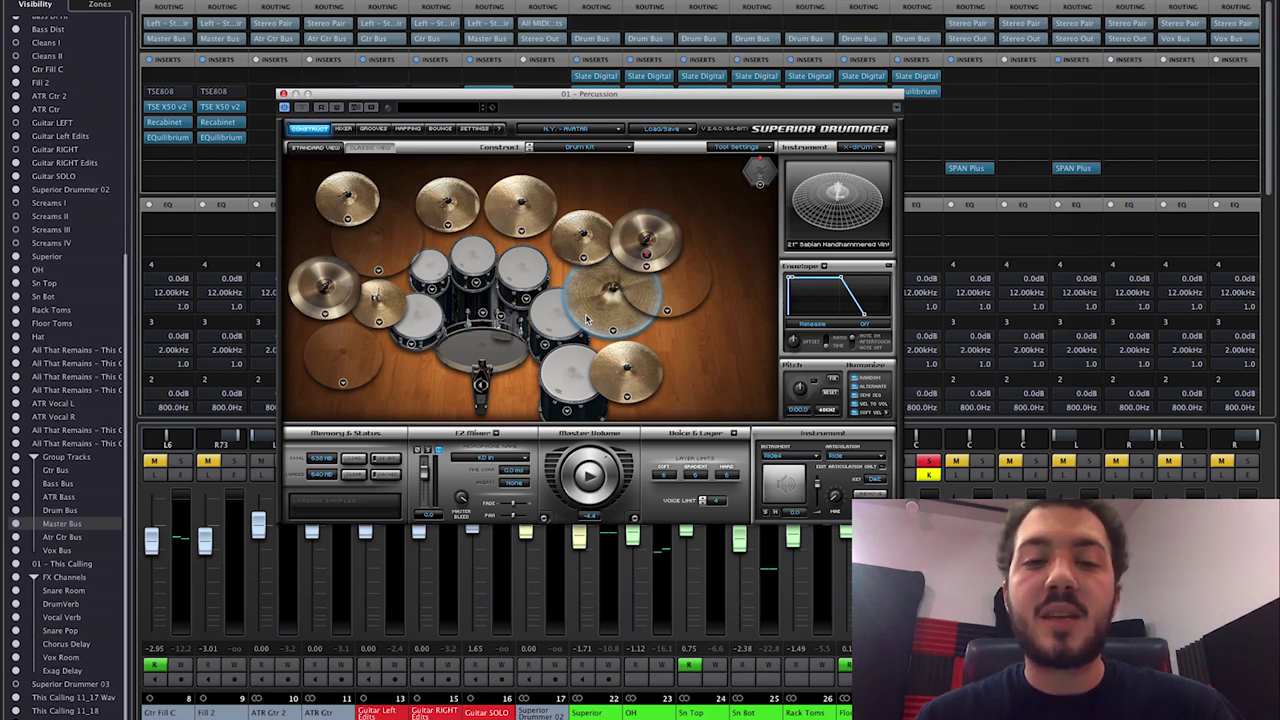
{"action": "left_click", "coordinate": [660, 245]}
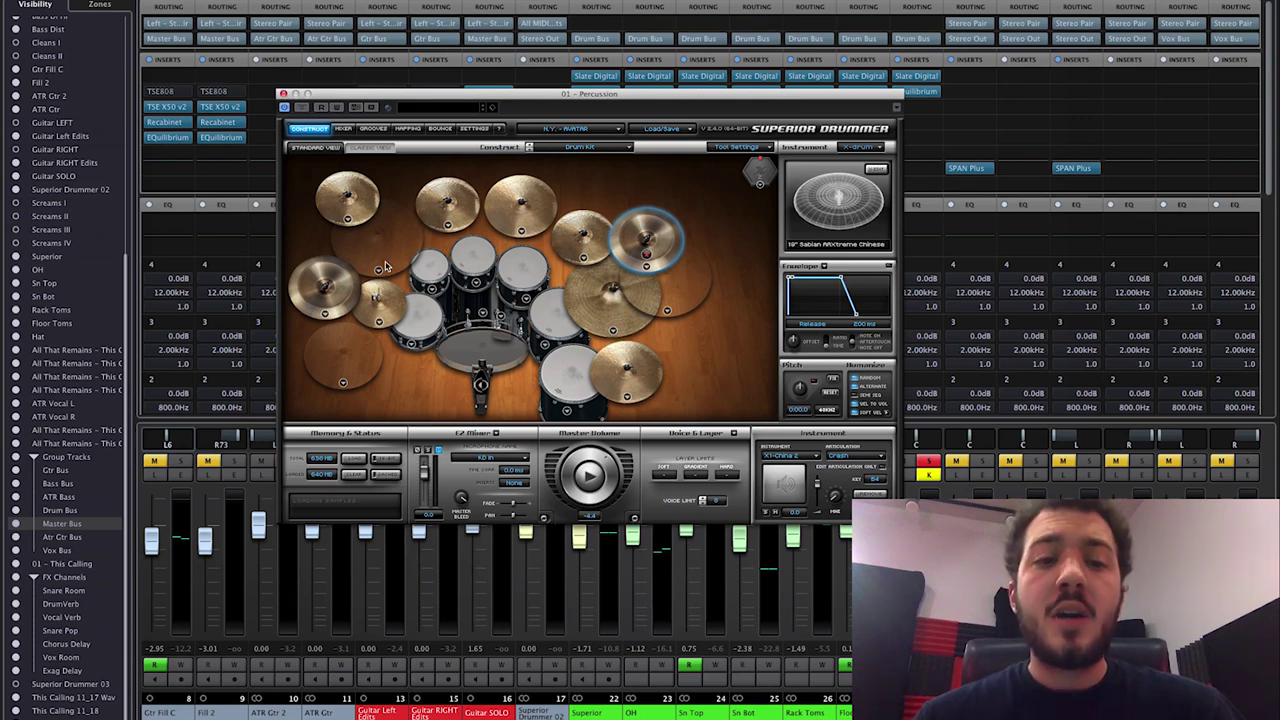
Close the Superior Drummer instrument window
{"action": "left_click", "coordinate": [379, 322]}
{"action": "left_click", "coordinate": [379, 322]}
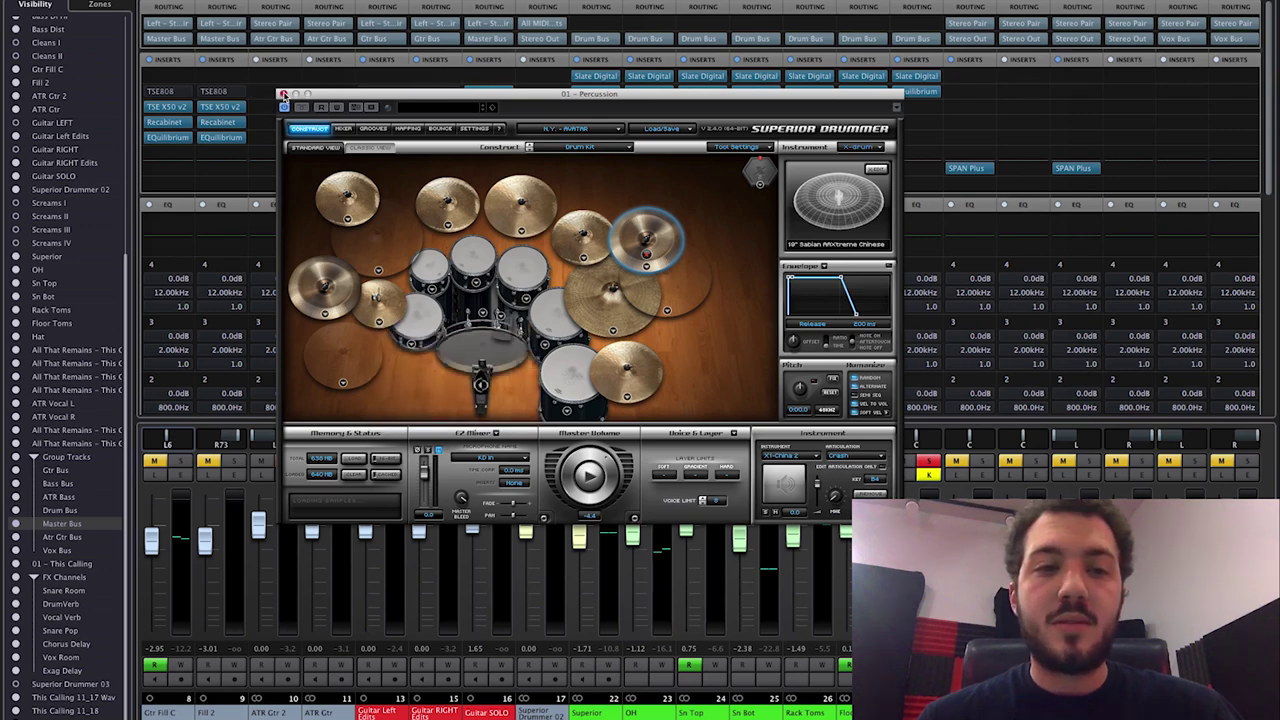
{"action": "left_click", "coordinate": [283, 92]}
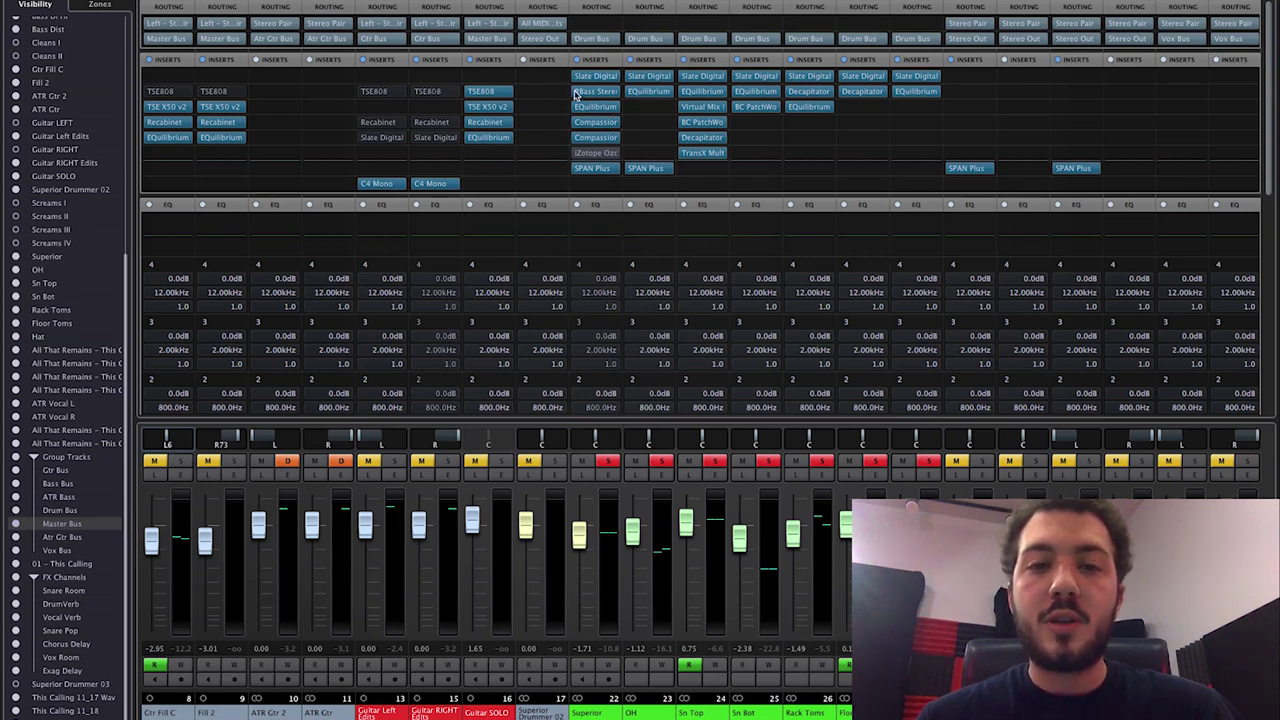
Bypass the RBass, EQuilibrium and both Compassion inserts on the Superior channel
{"action": "mouse_move", "coordinate": [572, 91]}
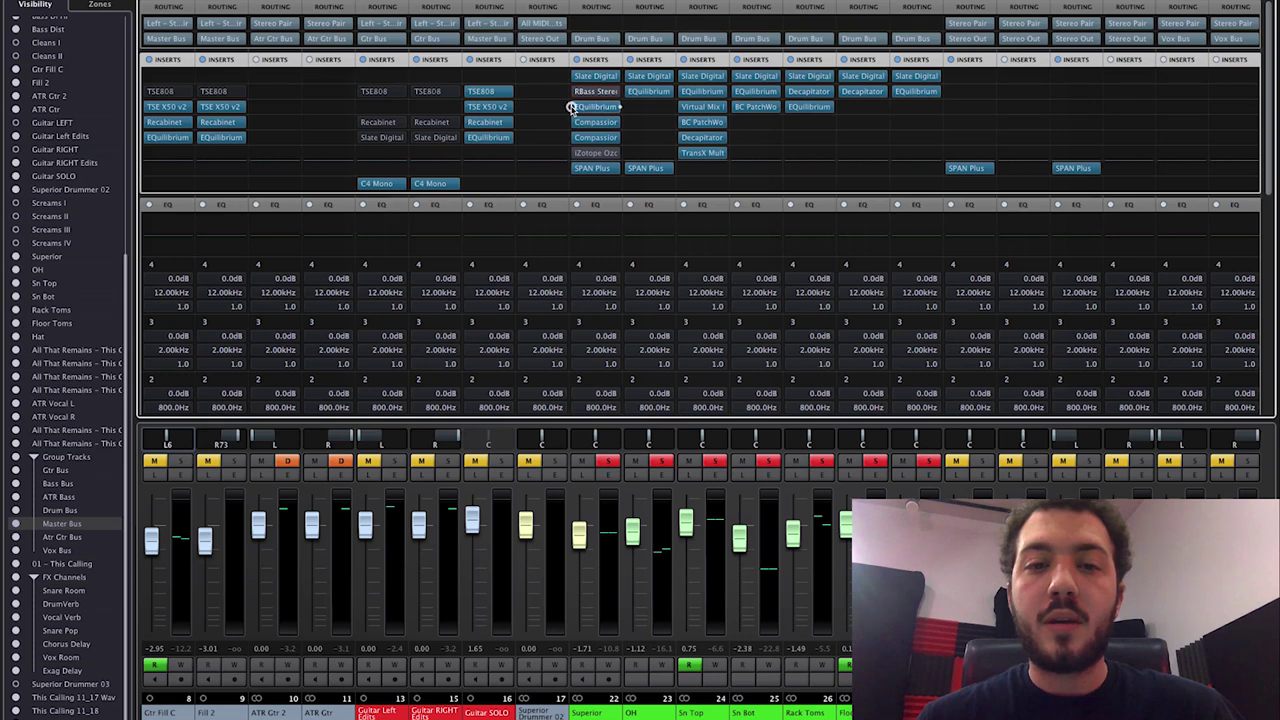
{"action": "left_click", "coordinate": [571, 107]}
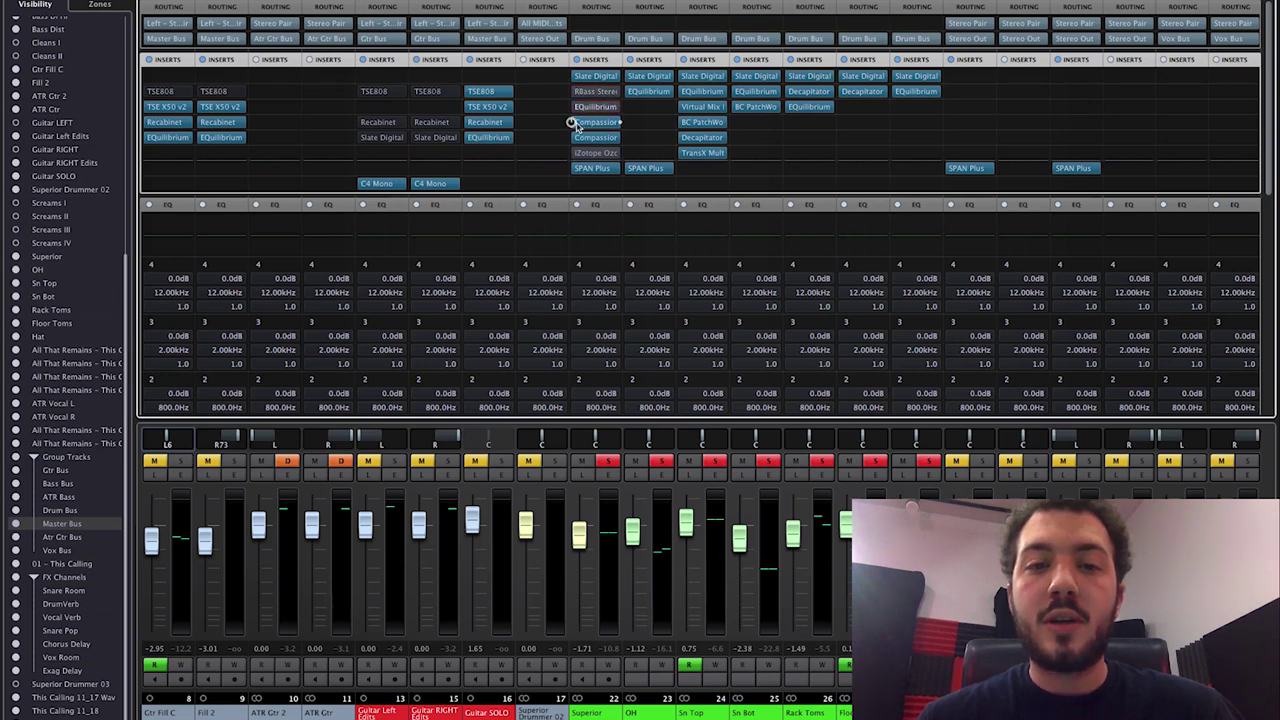
{"action": "left_click", "coordinate": [571, 122]}
{"action": "left_click", "coordinate": [569, 138]}
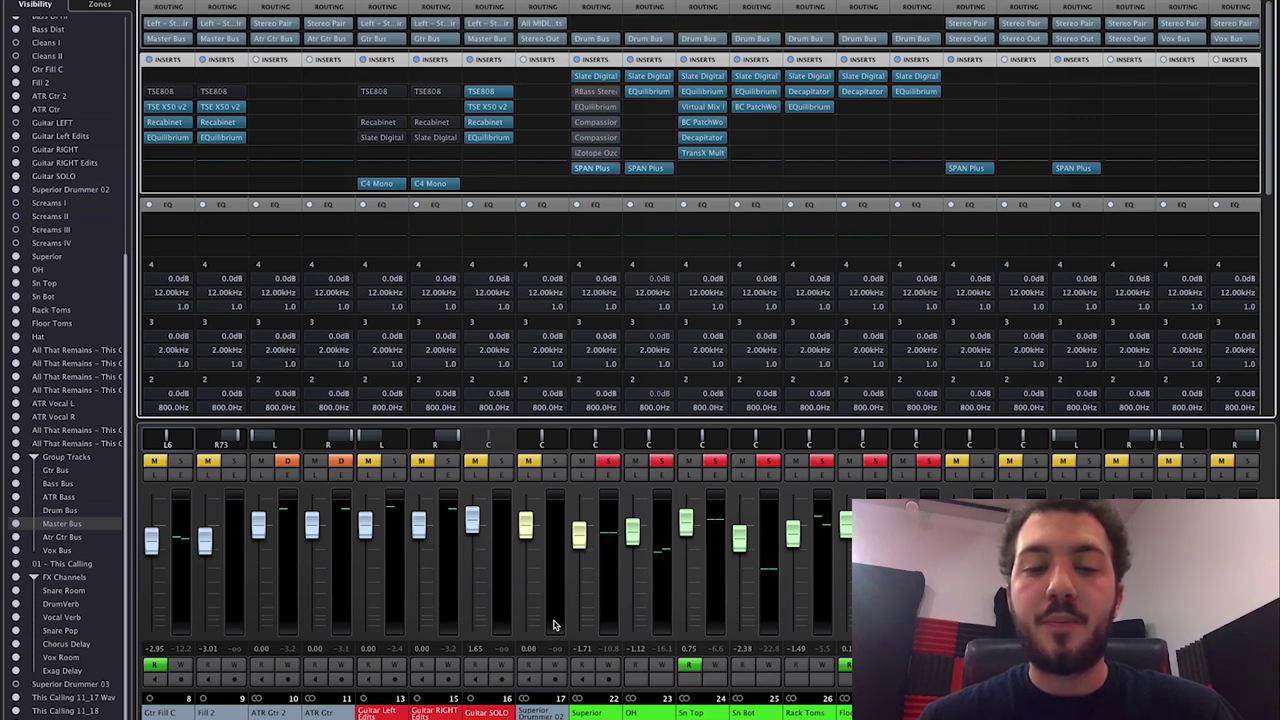
Turn off the Drum Bus solo and bring the individual drum channels back into view
{"action": "scroll", "coordinate": [588, 474], "scroll_direction": "right", "scroll_amount": 5}
{"action": "scroll", "coordinate": [1134, 474], "scroll_direction": "right", "scroll_amount": 1}
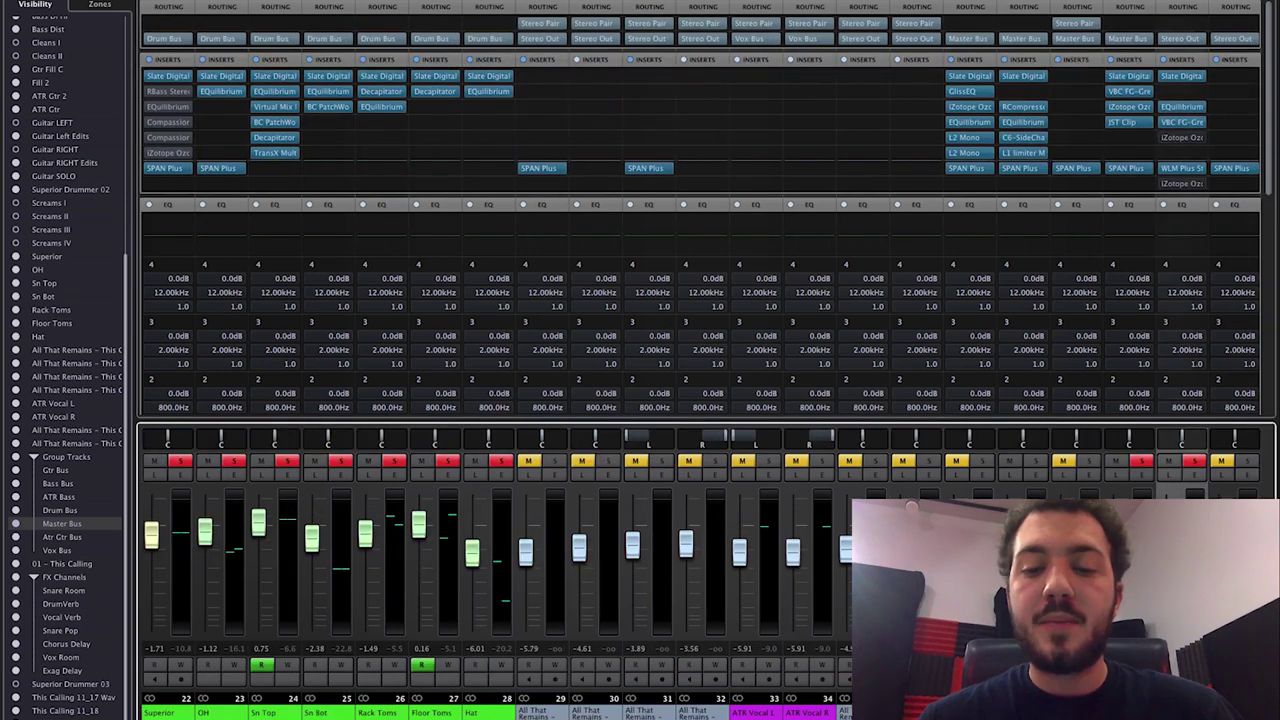
{"action": "left_click", "coordinate": [1141, 461]}
{"action": "scroll", "coordinate": [333, 470], "scroll_direction": "left", "scroll_amount": 3}
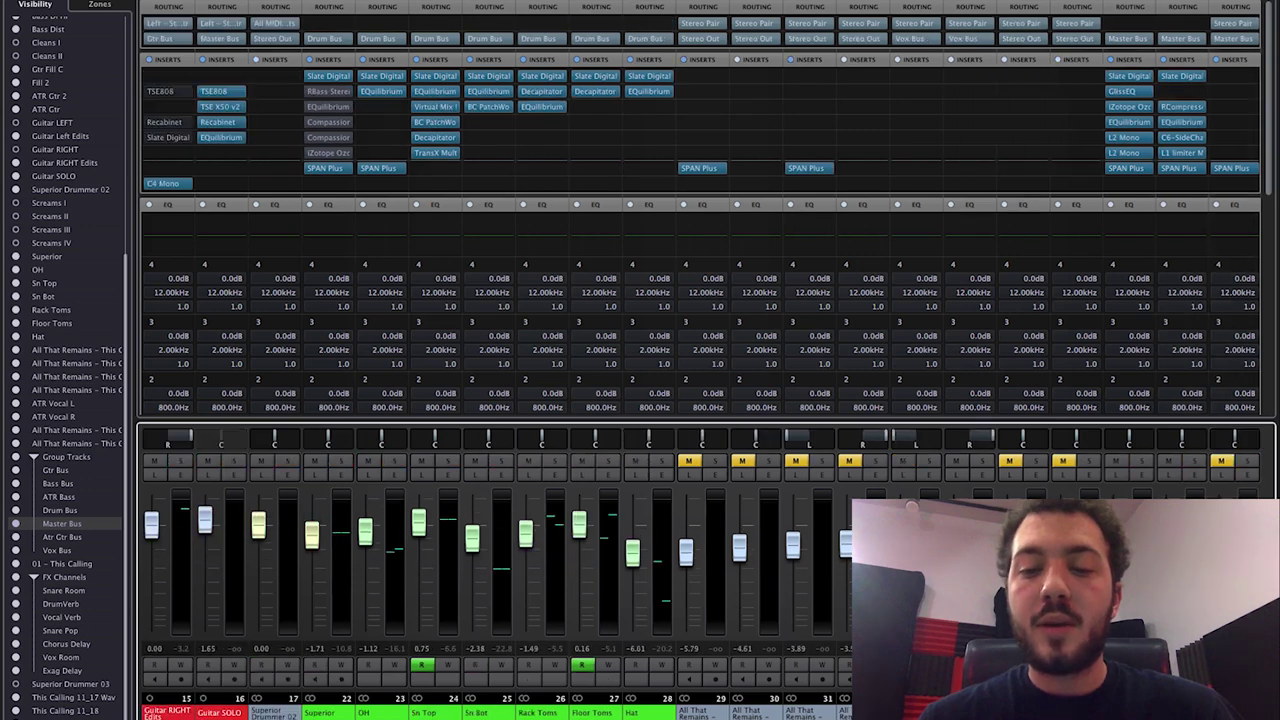
Solo the Superior channel, open its SPAN Plus analyser and play the kick to view its spectrum
{"action": "left_click", "coordinate": [338, 462]}
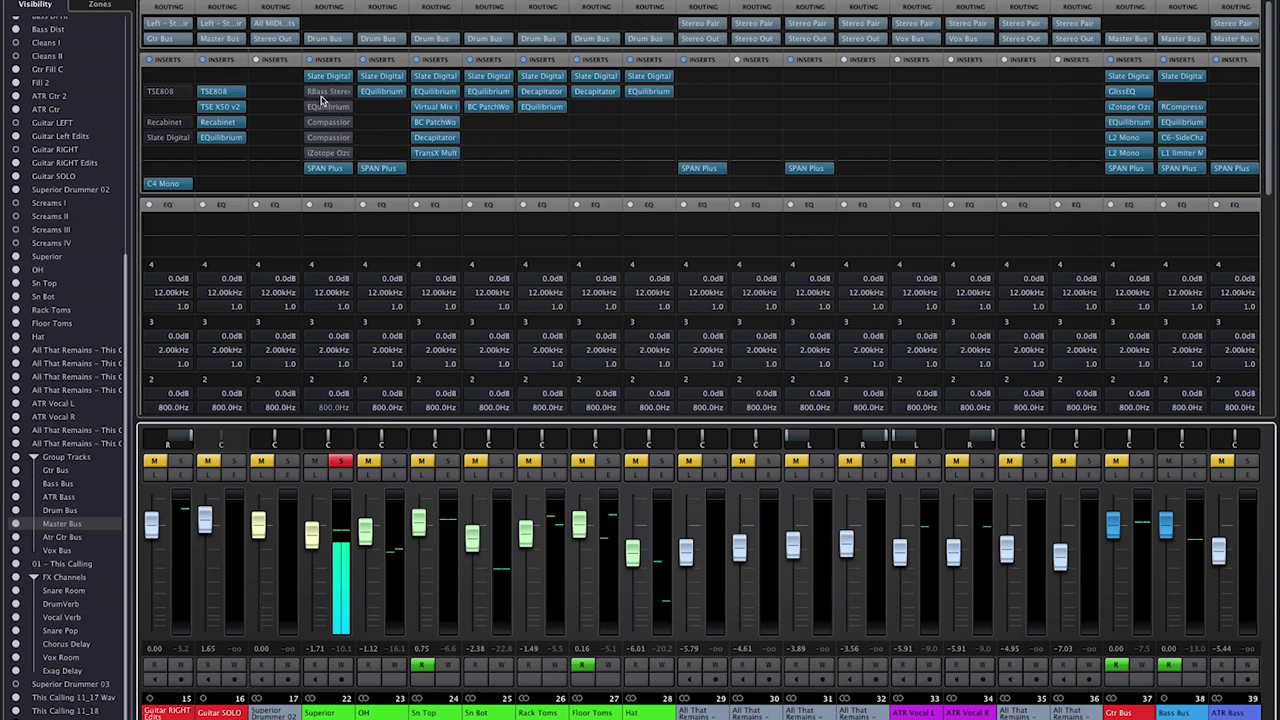
{"action": "left_click", "coordinate": [325, 167]}
{"action": "left_click_drag", "start_coordinate": [700, 82], "coordinate": [816, 94]}
{"action": "key", "text": "space"}
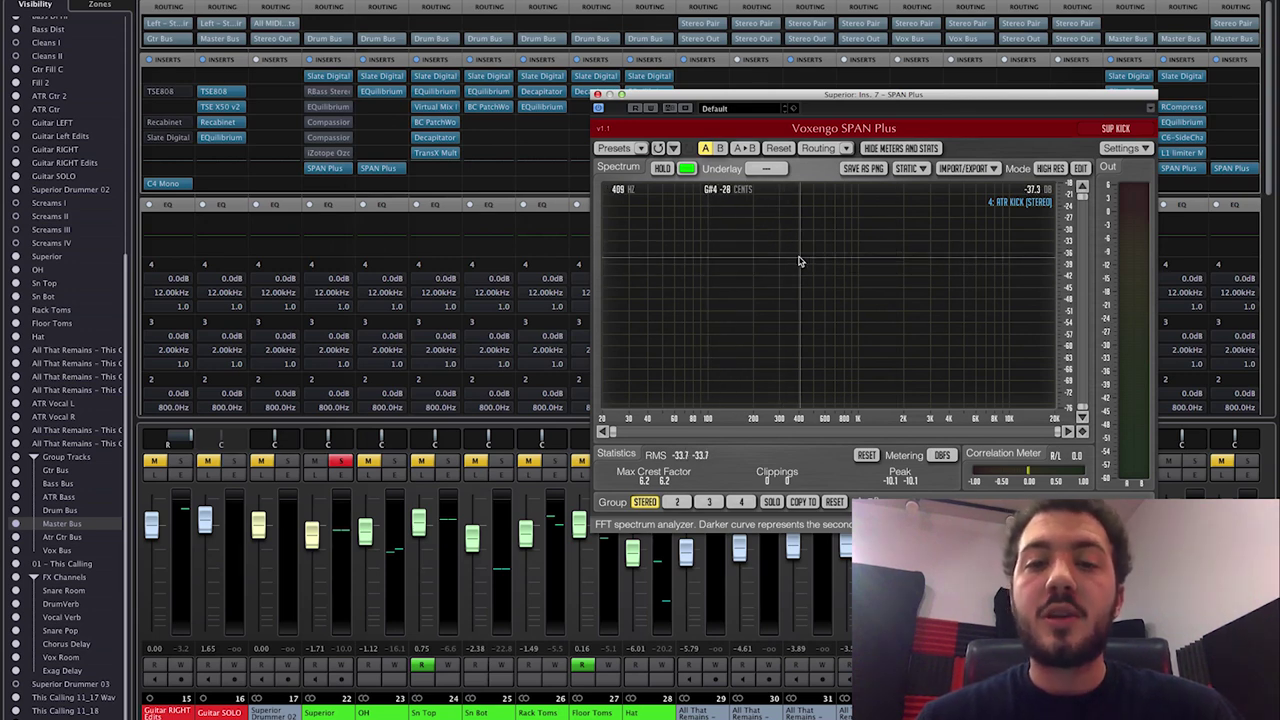
Check the import/export settings in SPAN Plus and replay the soloed kick
{"action": "left_click", "coordinate": [985, 170]}
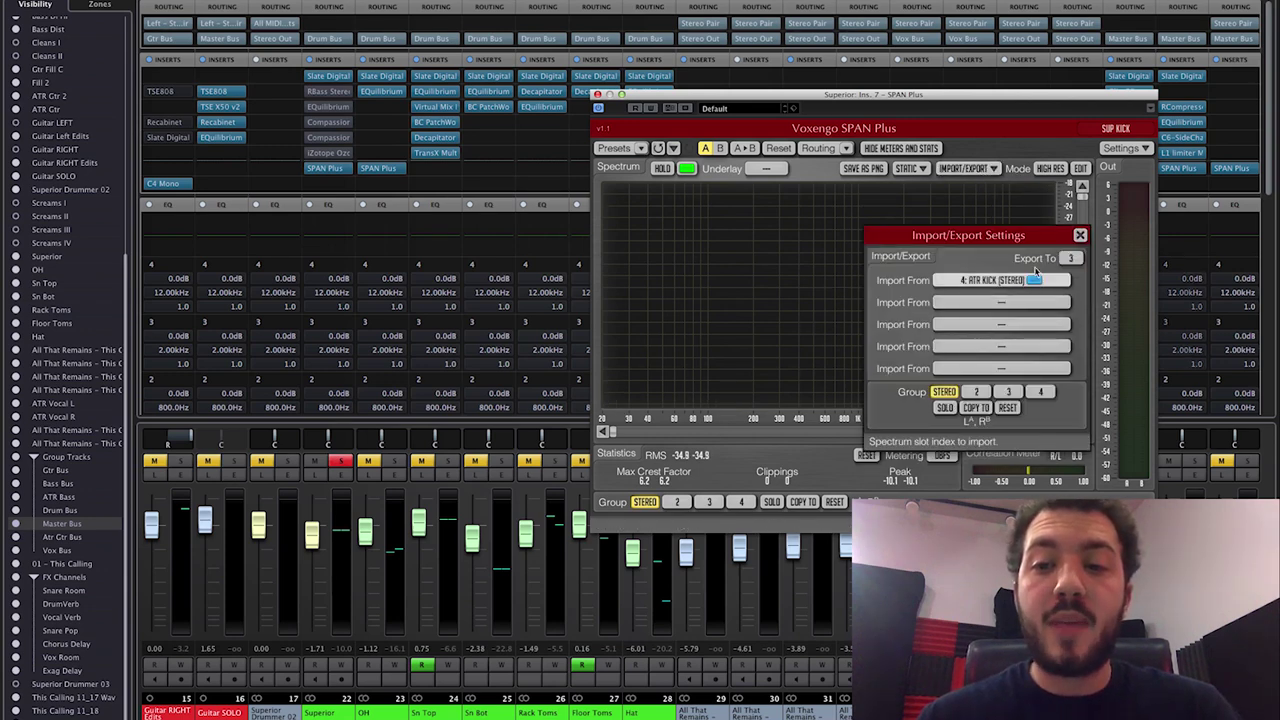
{"action": "left_click", "coordinate": [1080, 237]}
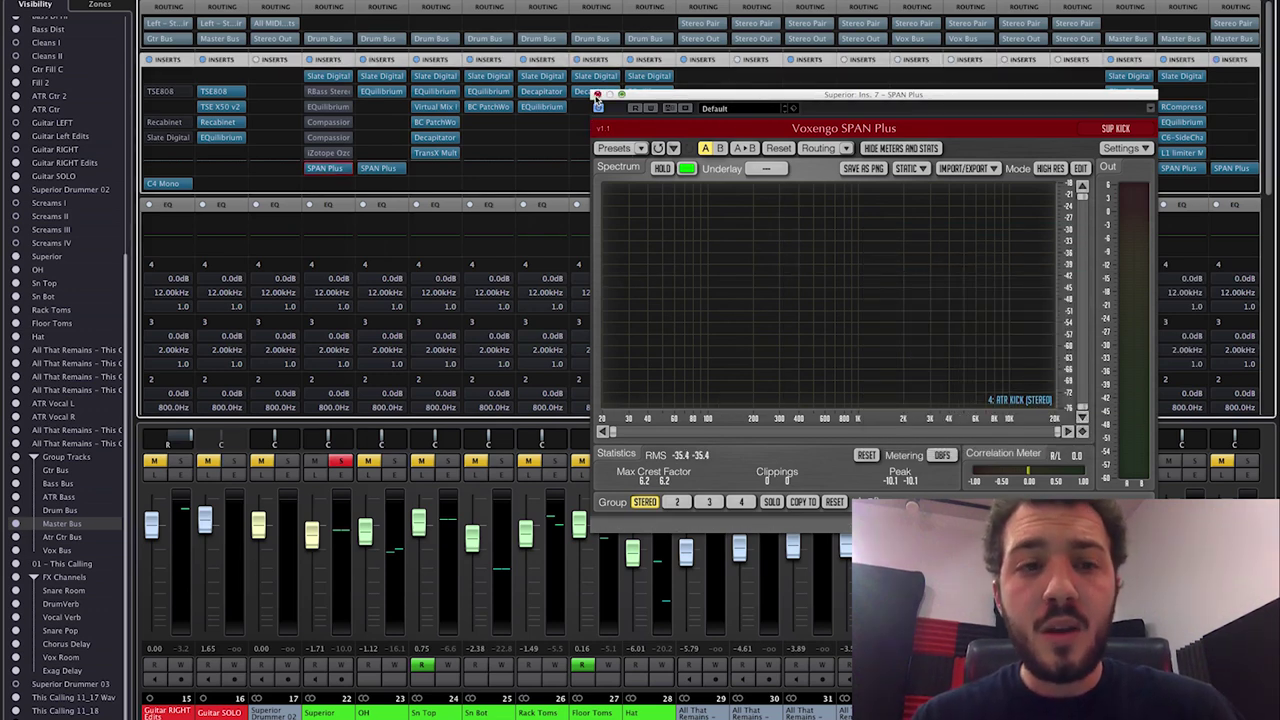
{"action": "key", "text": "space"}
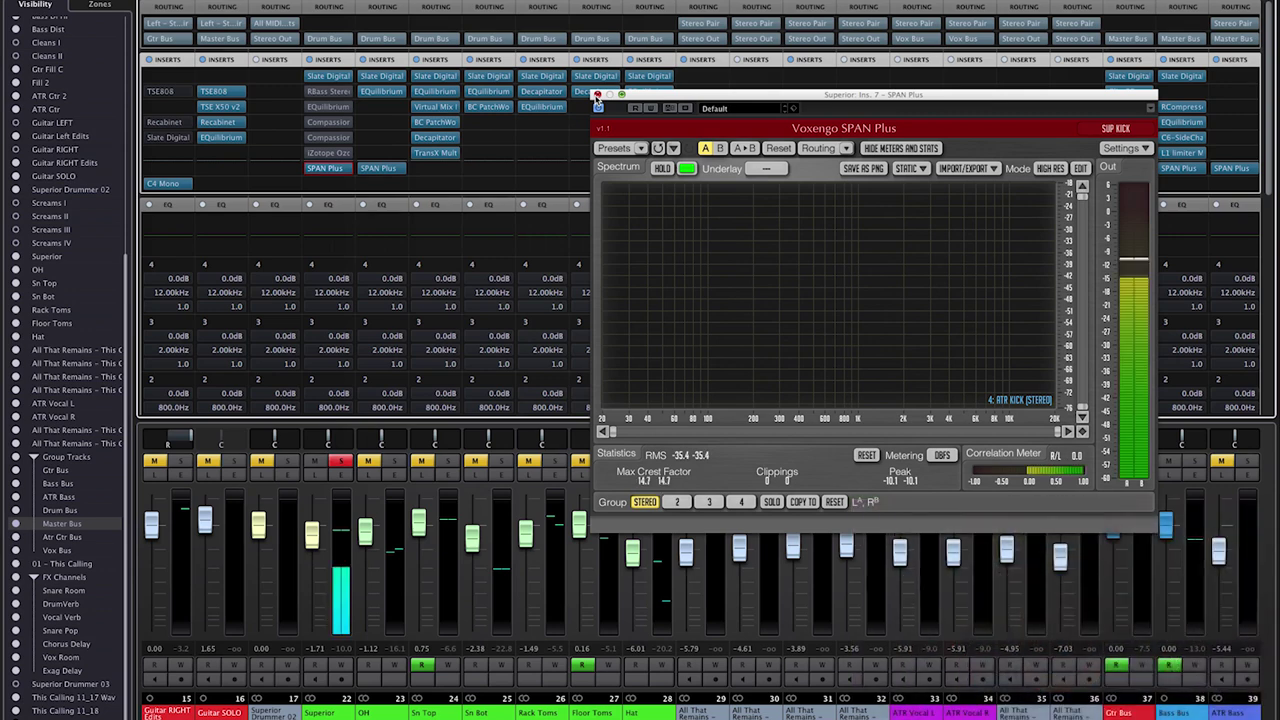
{"action": "key", "text": "space"}
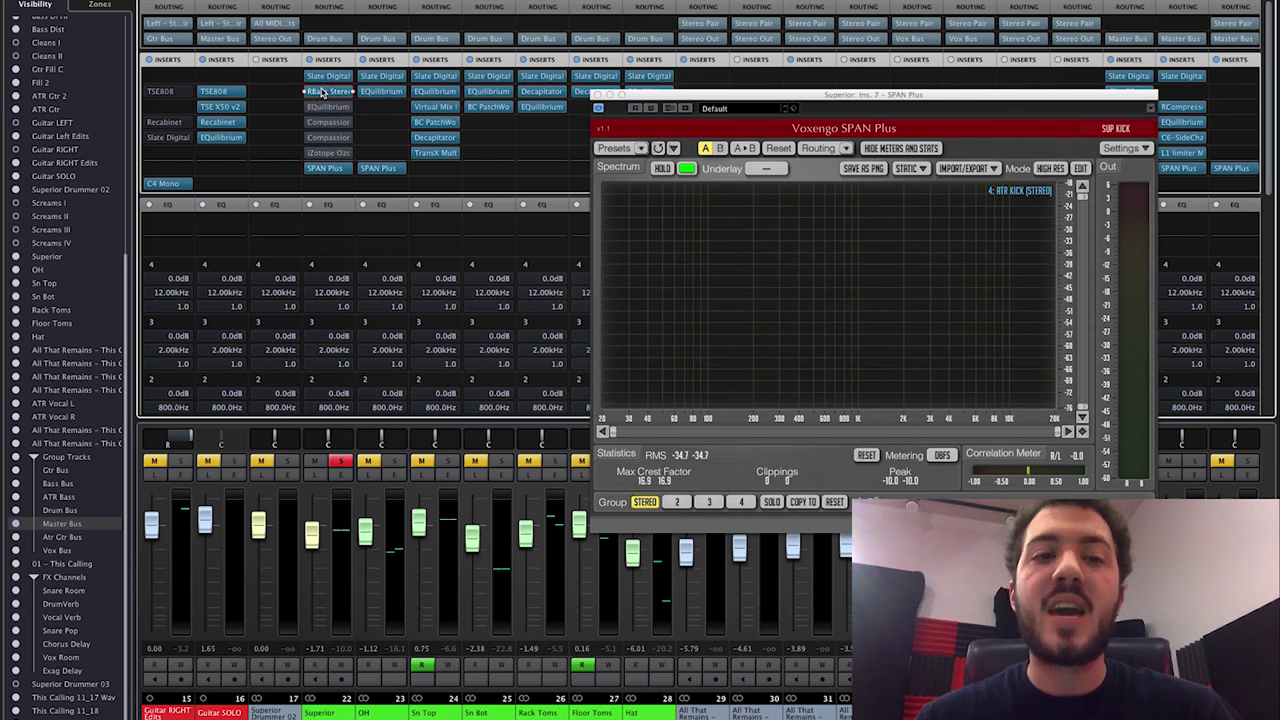
Re-enable the RBass insert on the Superior channel with its frequency at 40 Hz and place its window beside the analyser during playback
{"action": "left_click", "coordinate": [325, 91]}
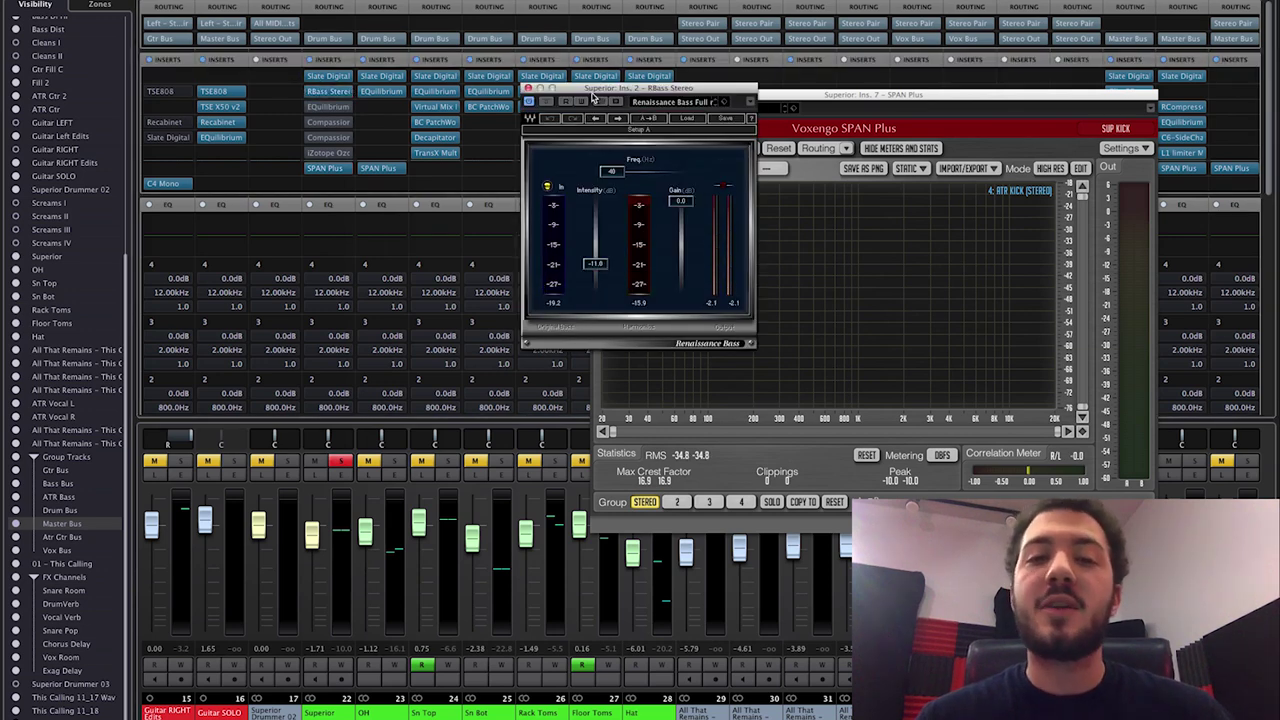
{"action": "left_click_drag", "start_coordinate": [593, 97], "coordinate": [537, 131]}
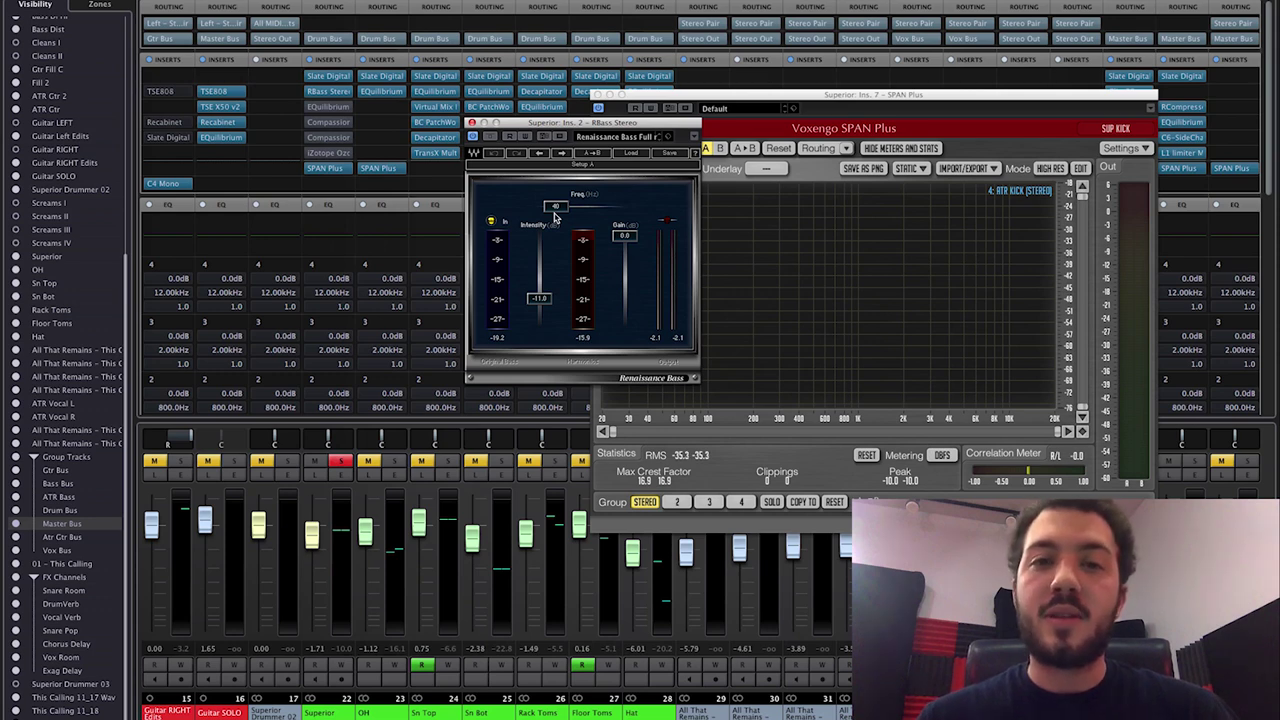
{"action": "left_click_drag", "start_coordinate": [557, 215], "coordinate": [557, 208]}
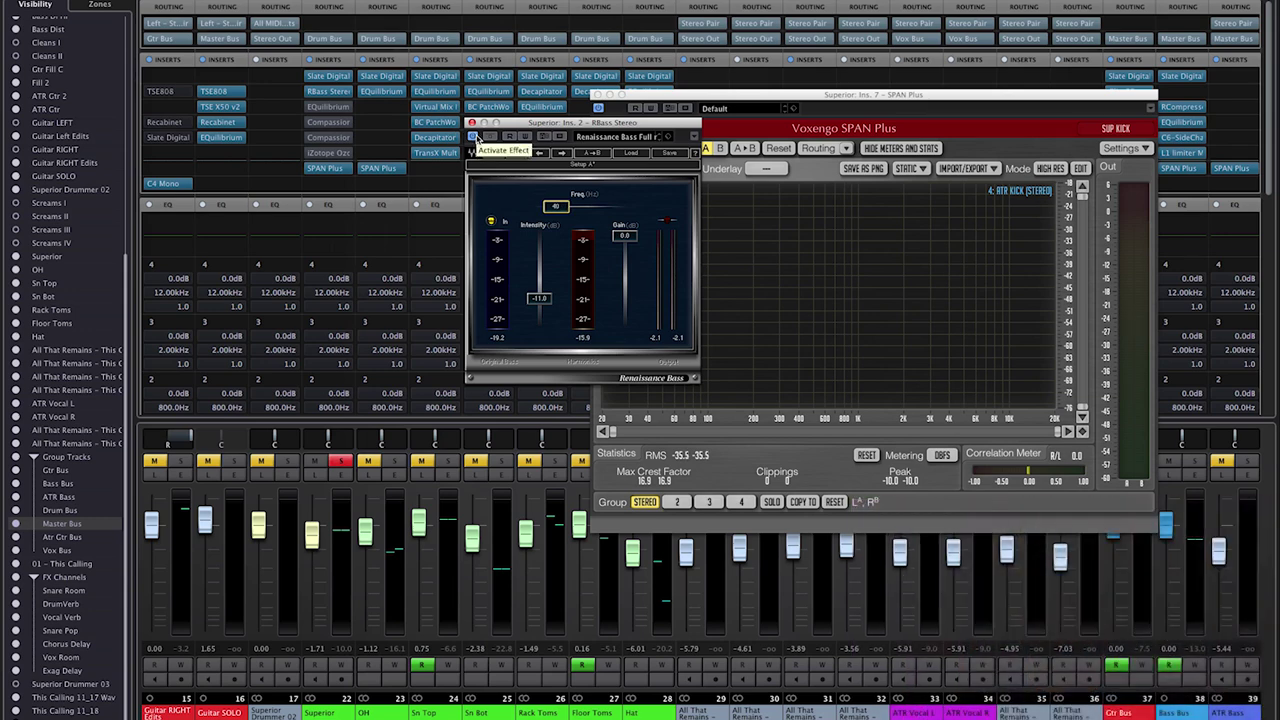
{"action": "key", "text": "space"}
{"action": "left_click_drag", "start_coordinate": [563, 127], "coordinate": [420, 156]}
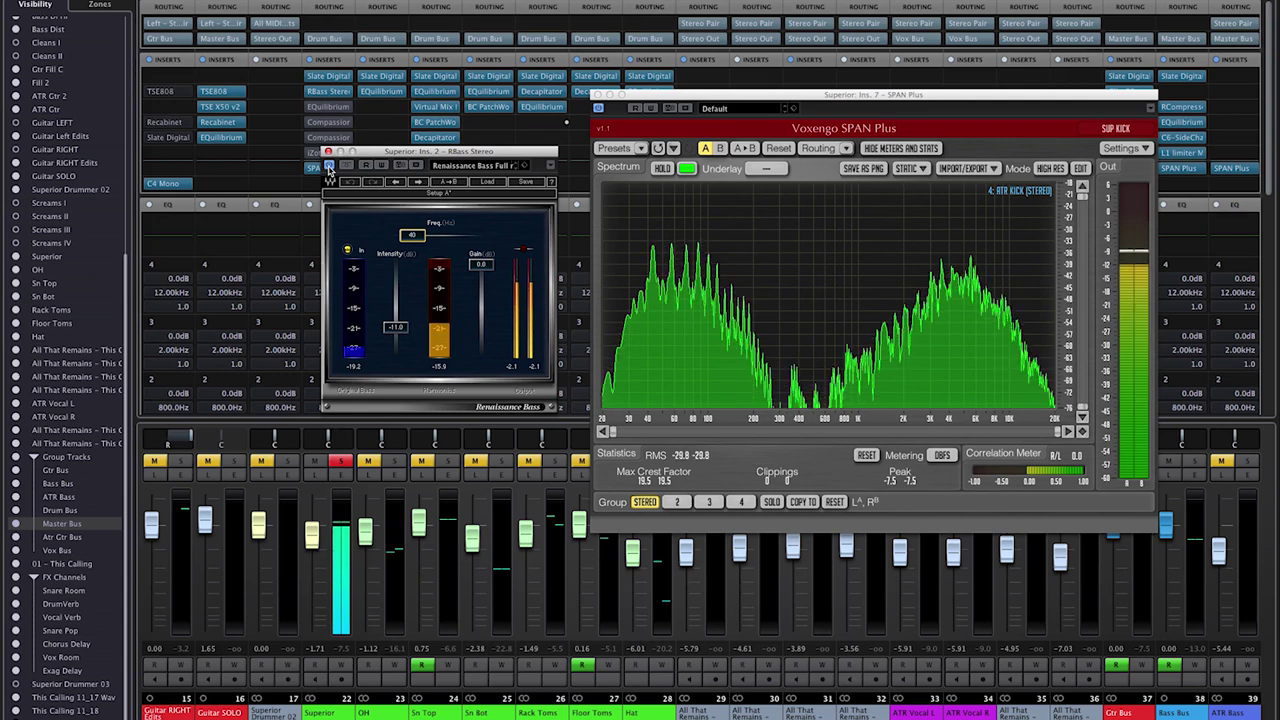
Audition the kick through RBass while checking the spectrum around 40 Hz, and close both plug-in windows
{"action": "key", "text": "space"}
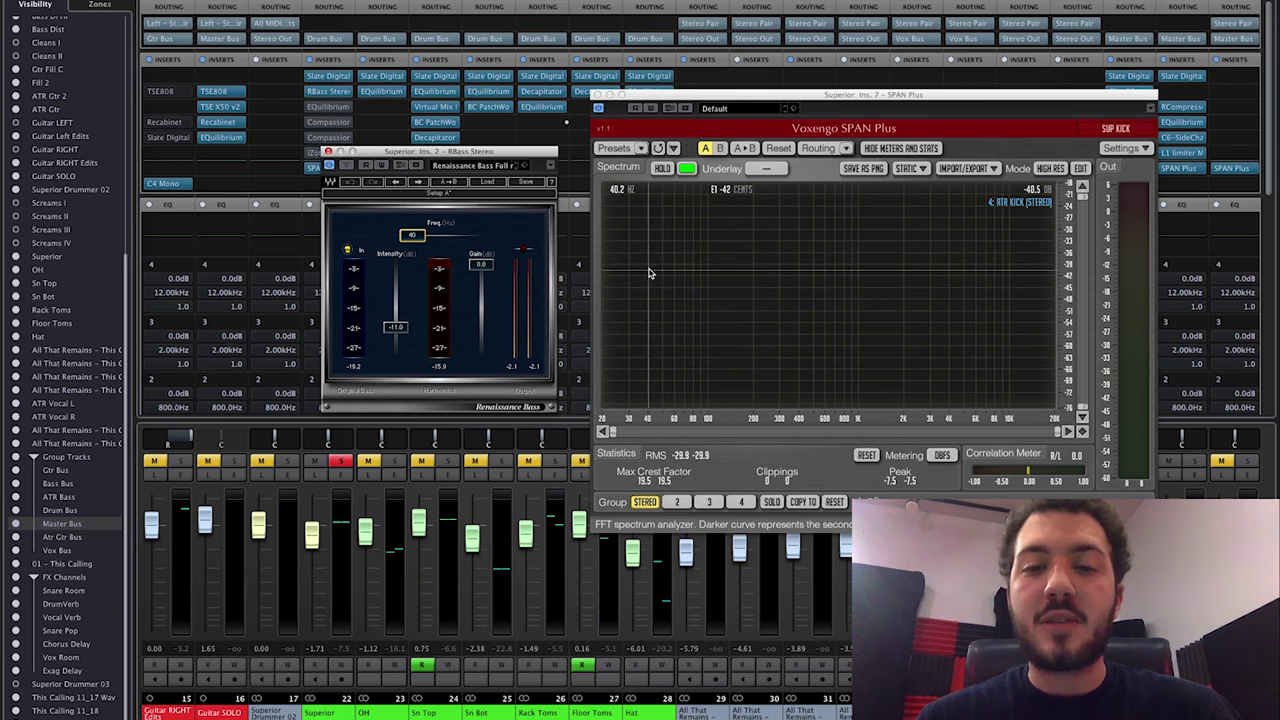
{"action": "key", "text": "space"}
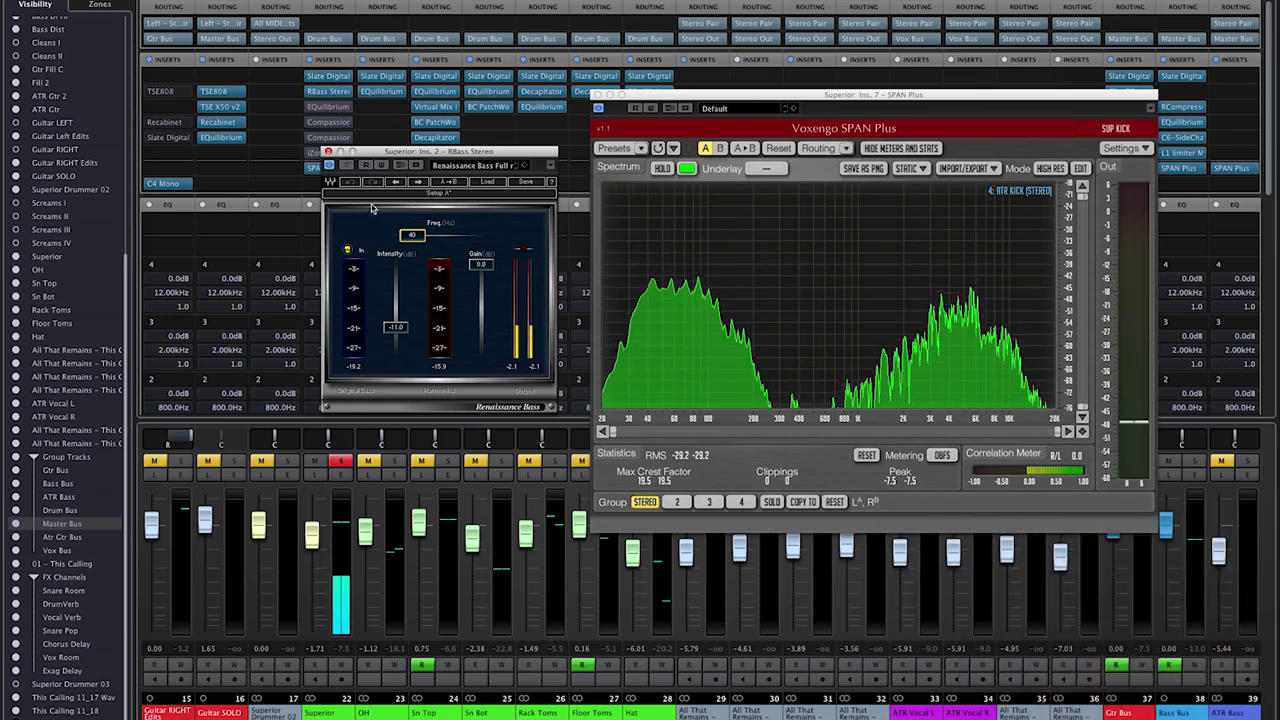
{"action": "key", "text": "space"}
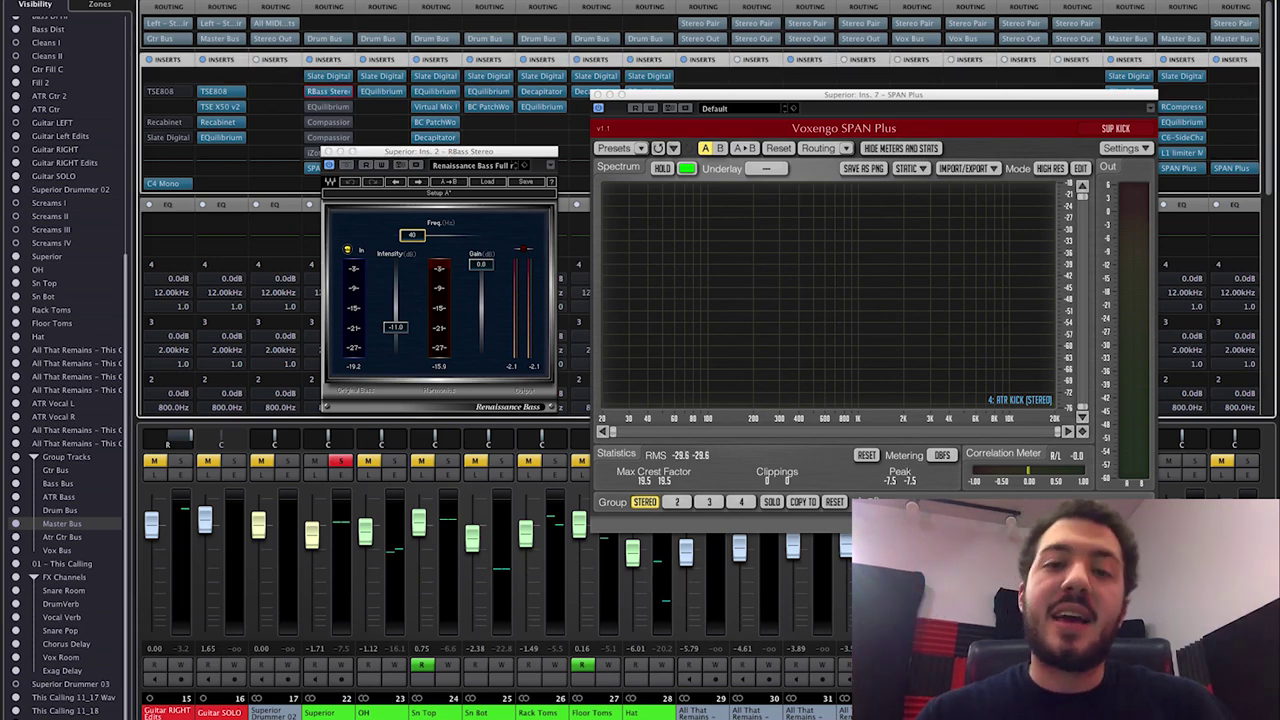
{"action": "left_click", "coordinate": [329, 151]}
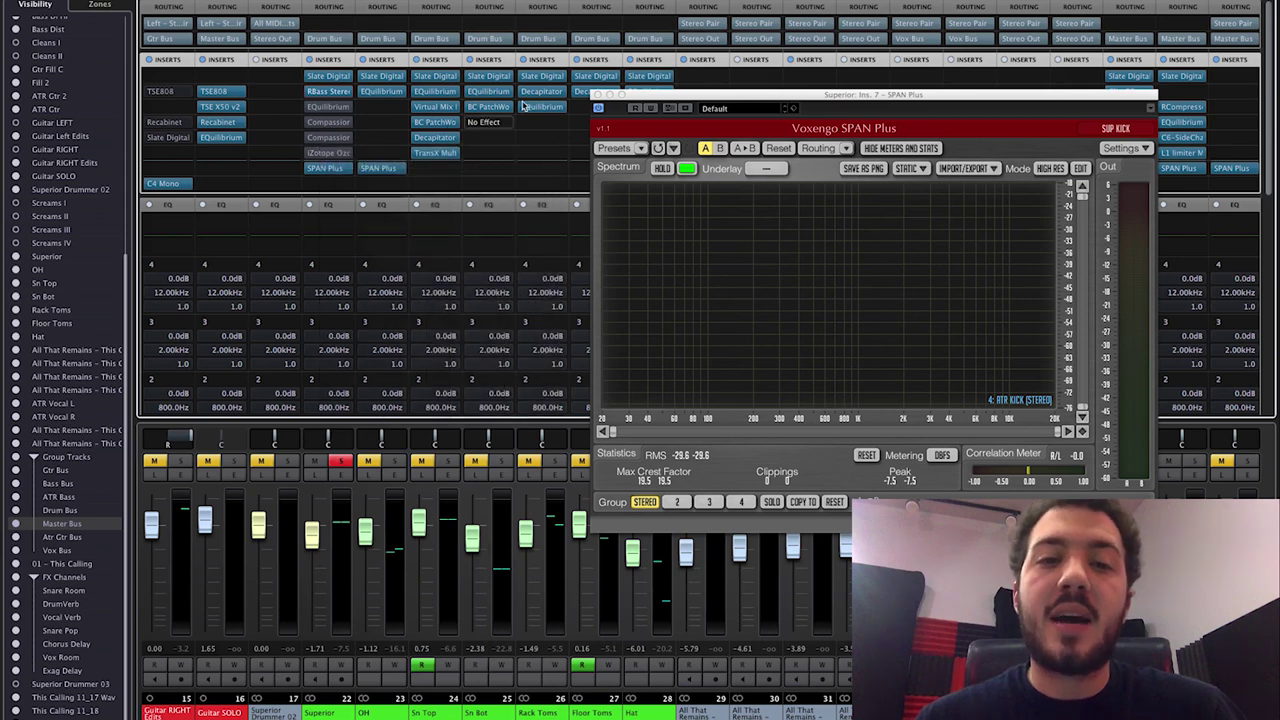
{"action": "left_click", "coordinate": [597, 107]}
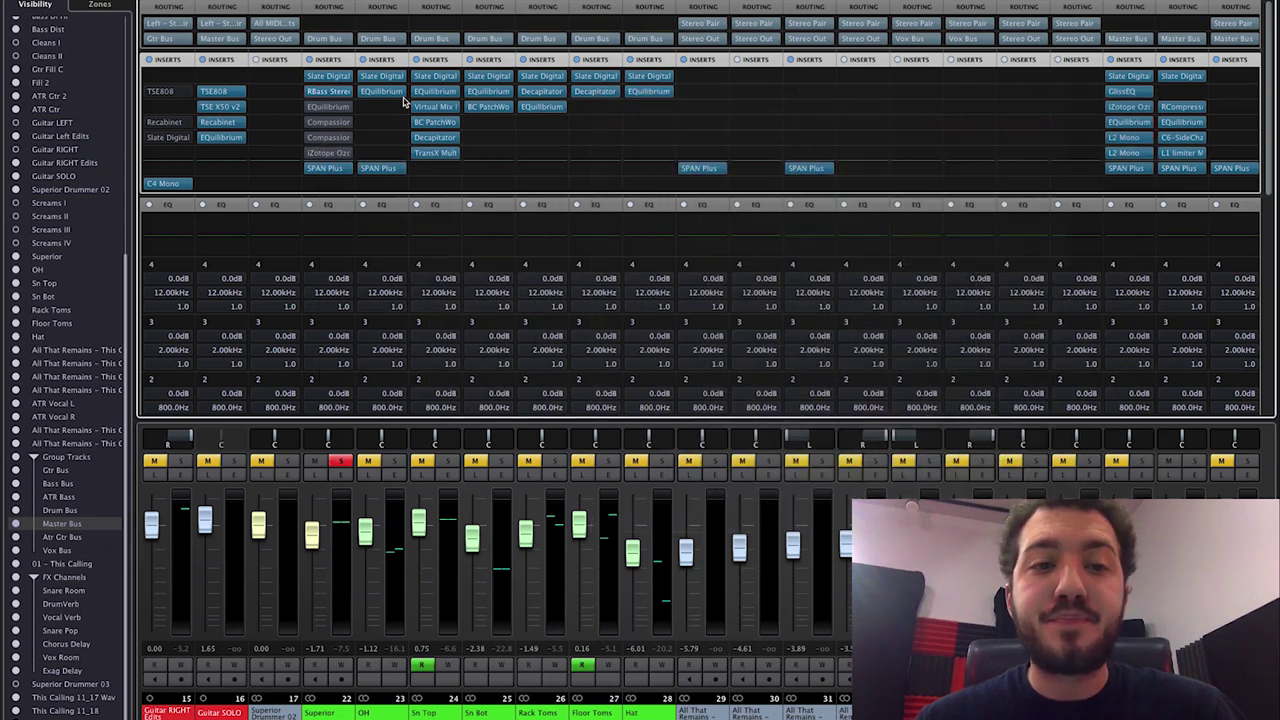
Re-enable the EQuilibrium insert on the Superior channel and compare the kick with and without it during playback
{"action": "left_click", "coordinate": [328, 106]}
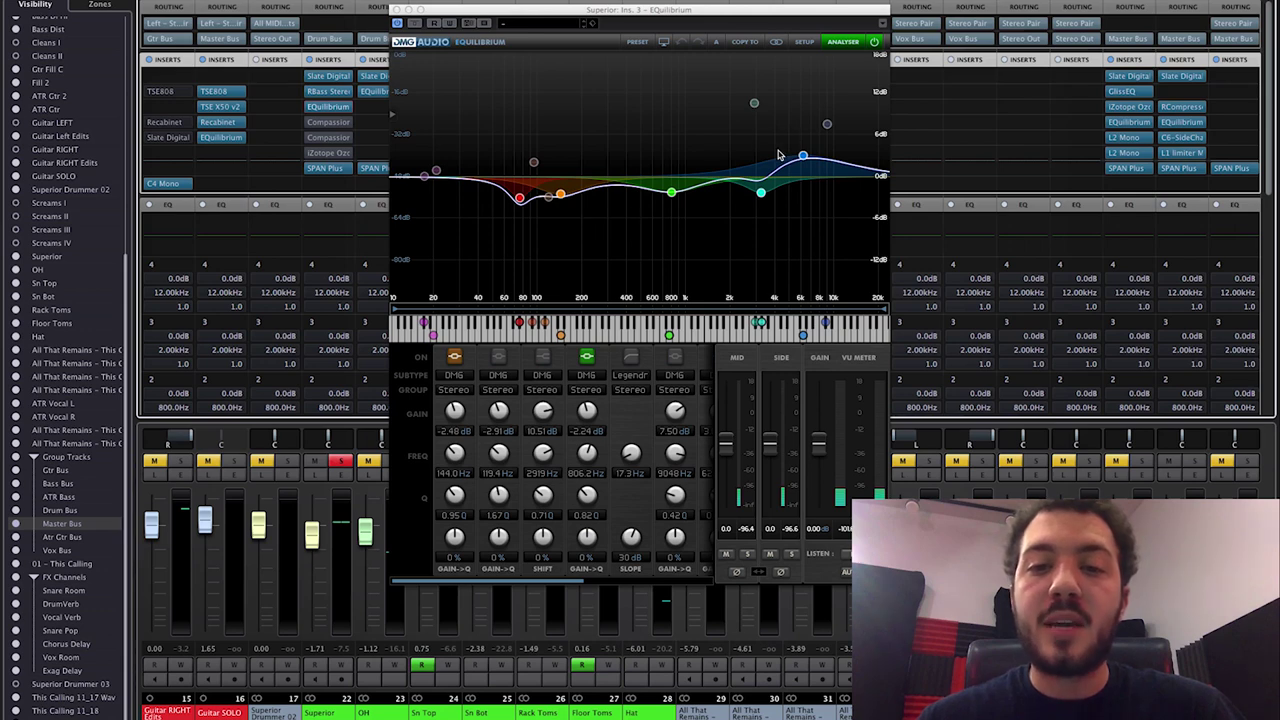
{"action": "key", "text": "space"}
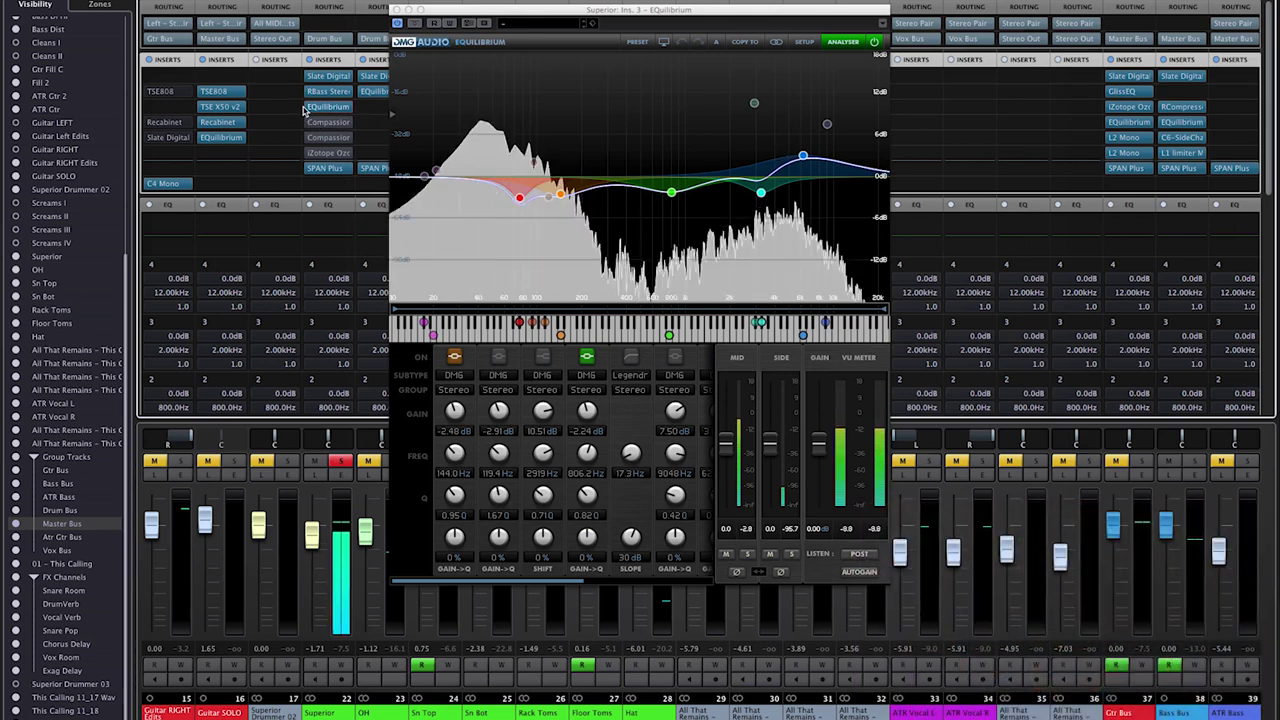
{"action": "left_click", "coordinate": [305, 107]}
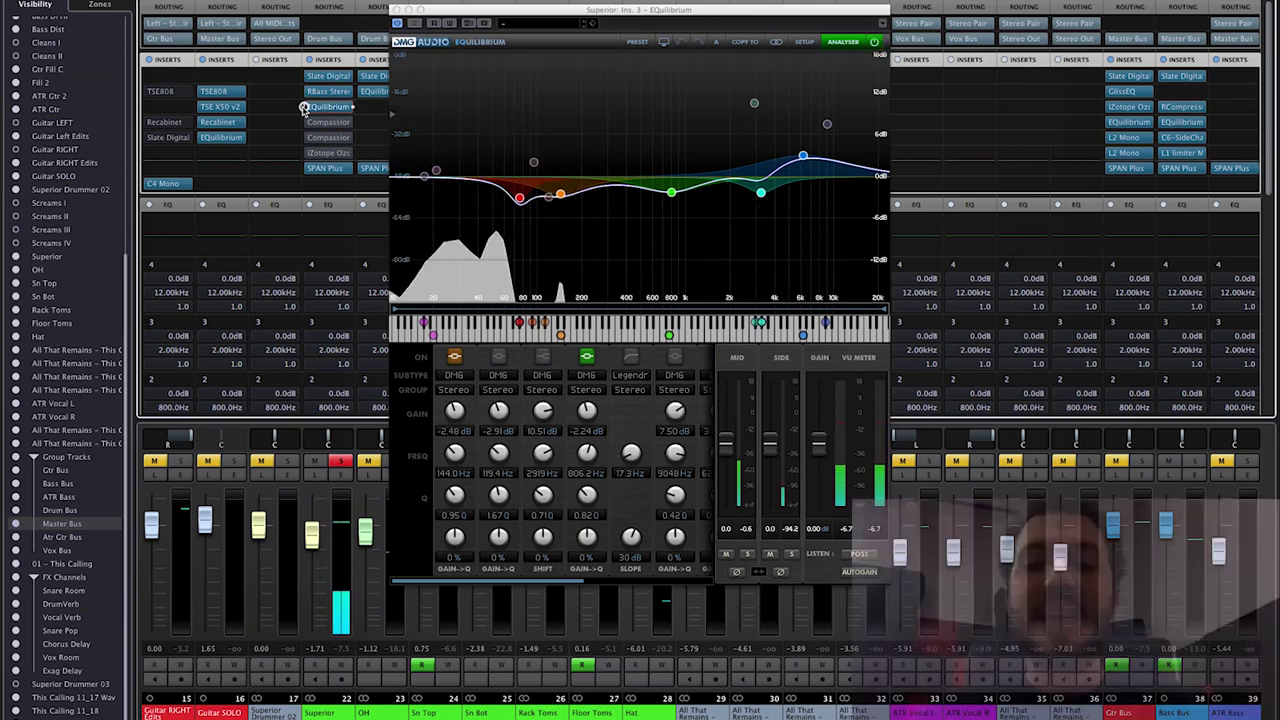
{"action": "key", "text": "space"}
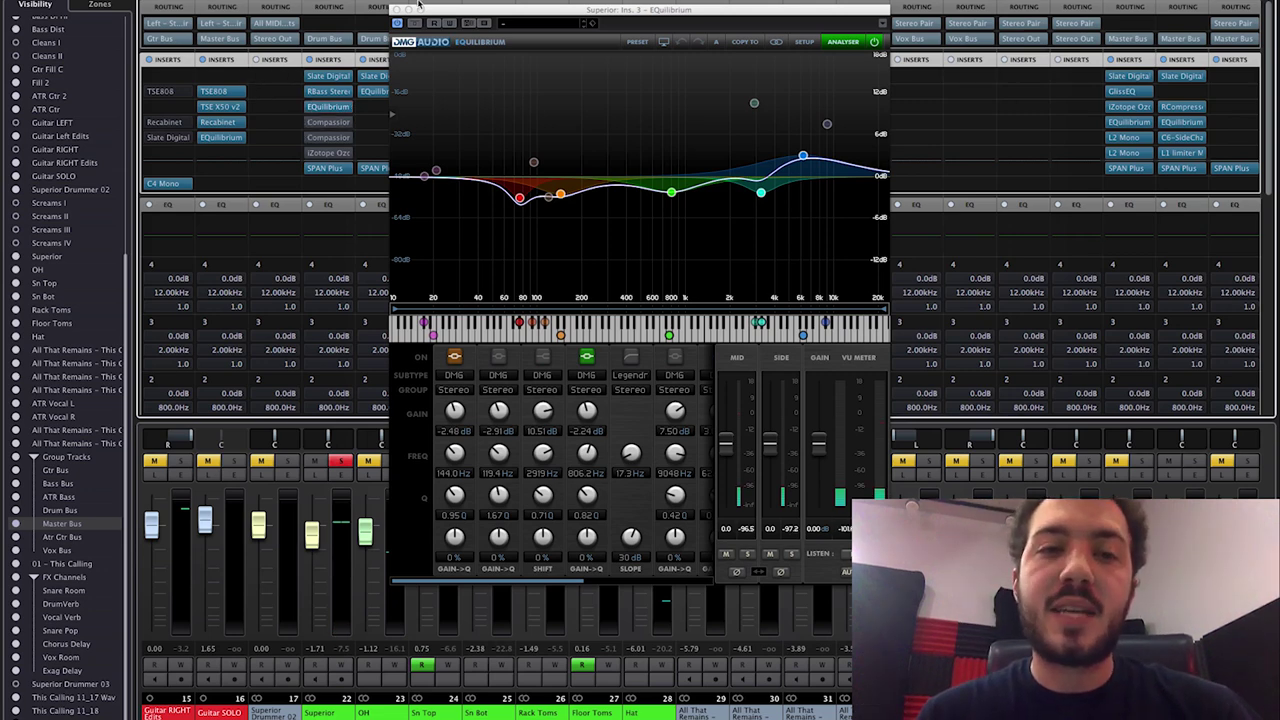
Examine the low-frequency bands of the kick's EQuilibrium curve and close the equalizer window
{"action": "left_click_drag", "start_coordinate": [436, 14], "coordinate": [452, 10]}
{"action": "mouse_move", "coordinate": [520, 198]}
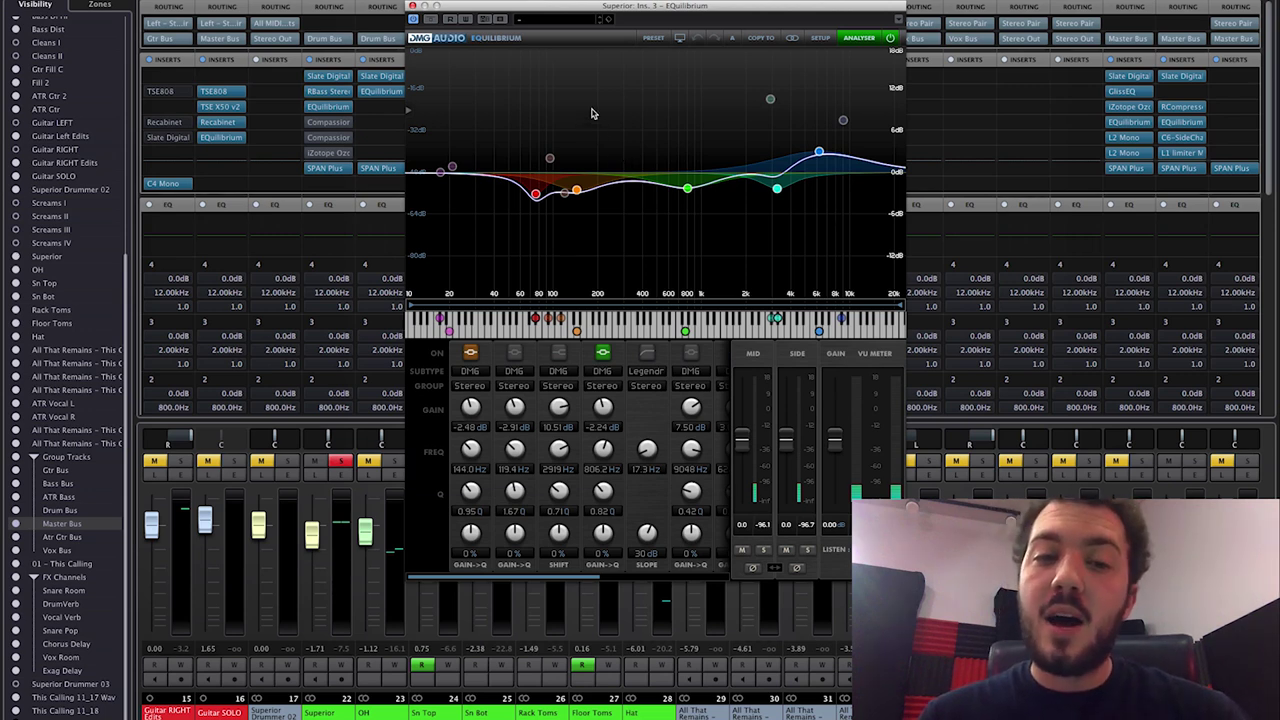
{"action": "mouse_move", "coordinate": [536, 193]}
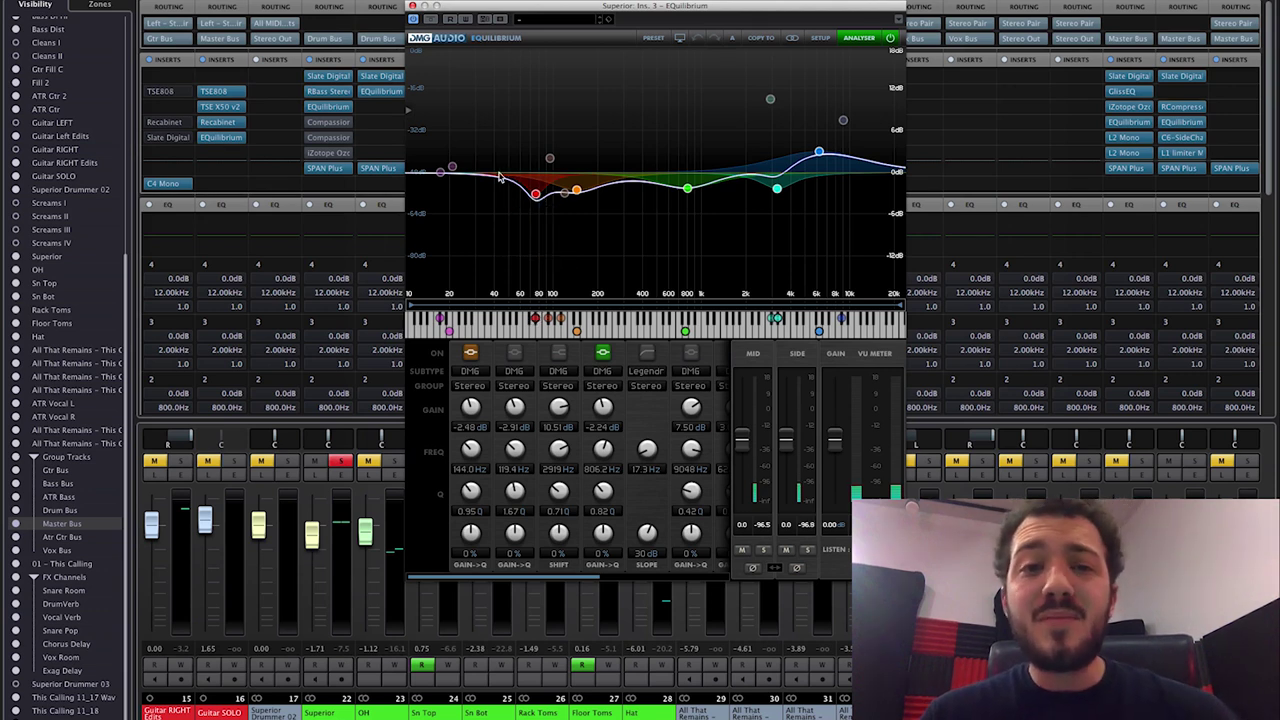
{"action": "mouse_move", "coordinate": [445, 165]}
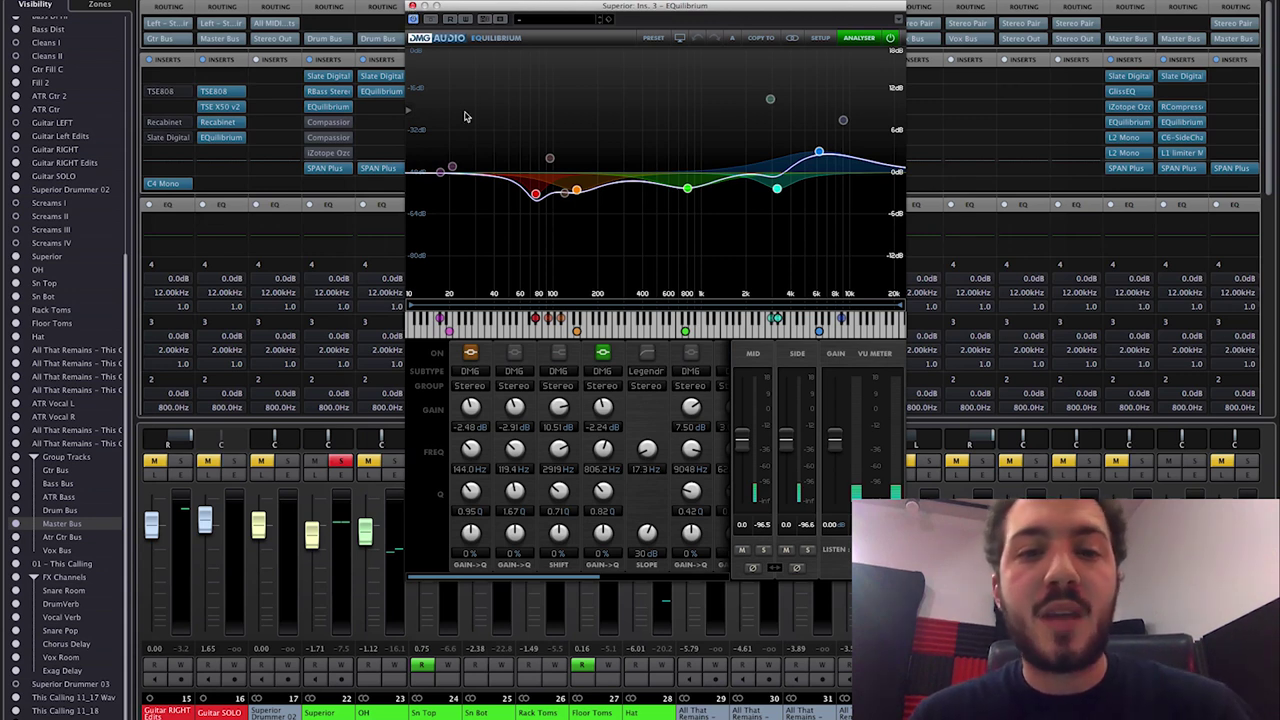
{"action": "left_click", "coordinate": [413, 6]}
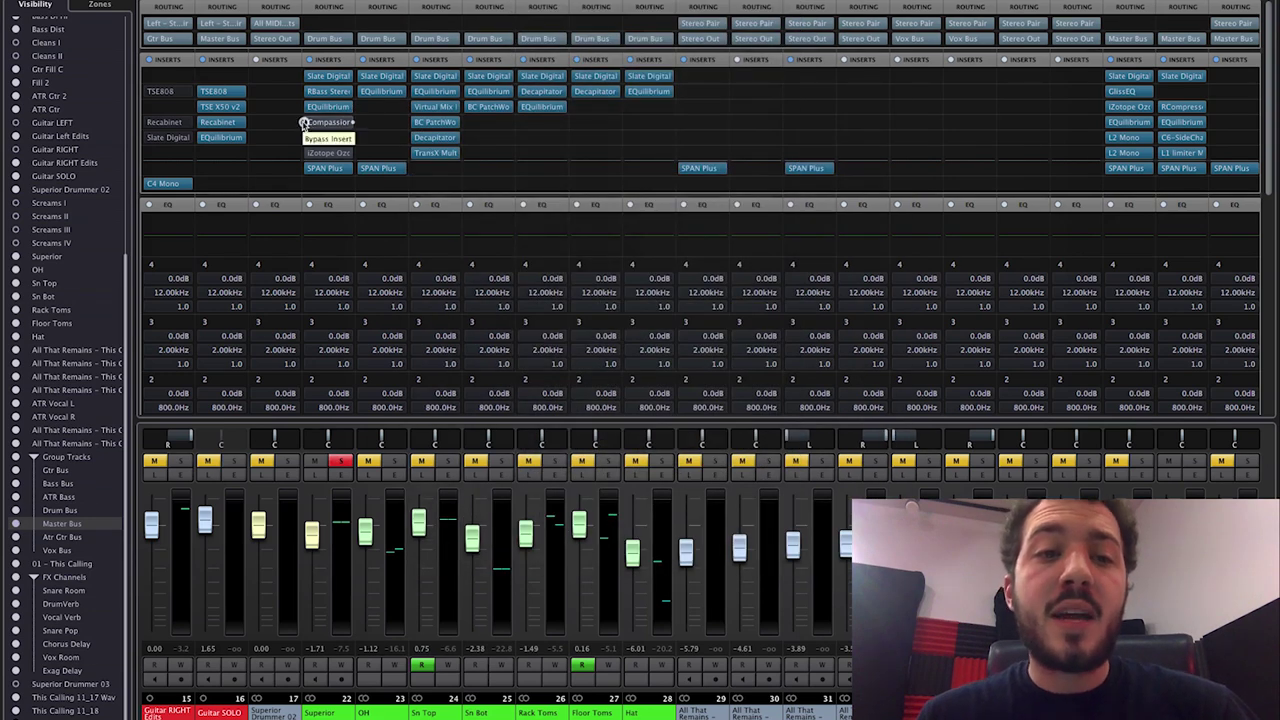
Re-enable the first Compassion insert on the Superior channel and review its auto-release, global and release parameters
{"action": "left_click", "coordinate": [330, 122]}
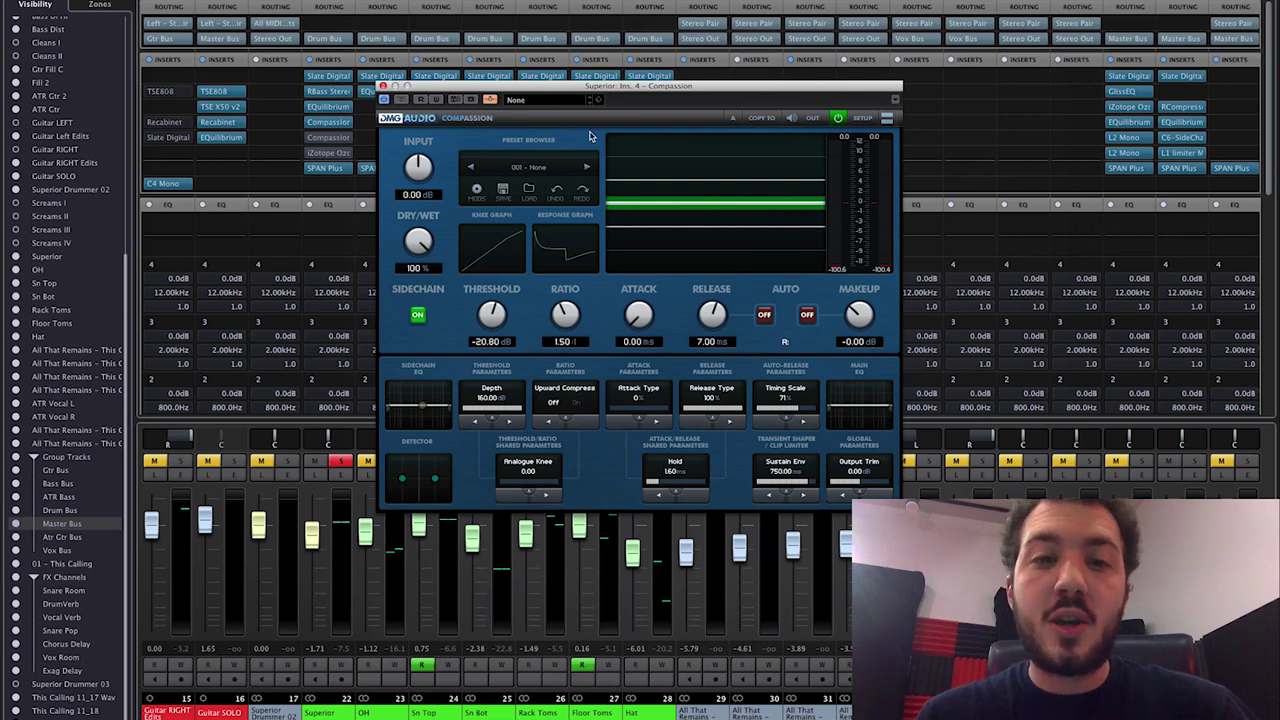
{"action": "left_click_drag", "start_coordinate": [596, 85], "coordinate": [553, 0]}
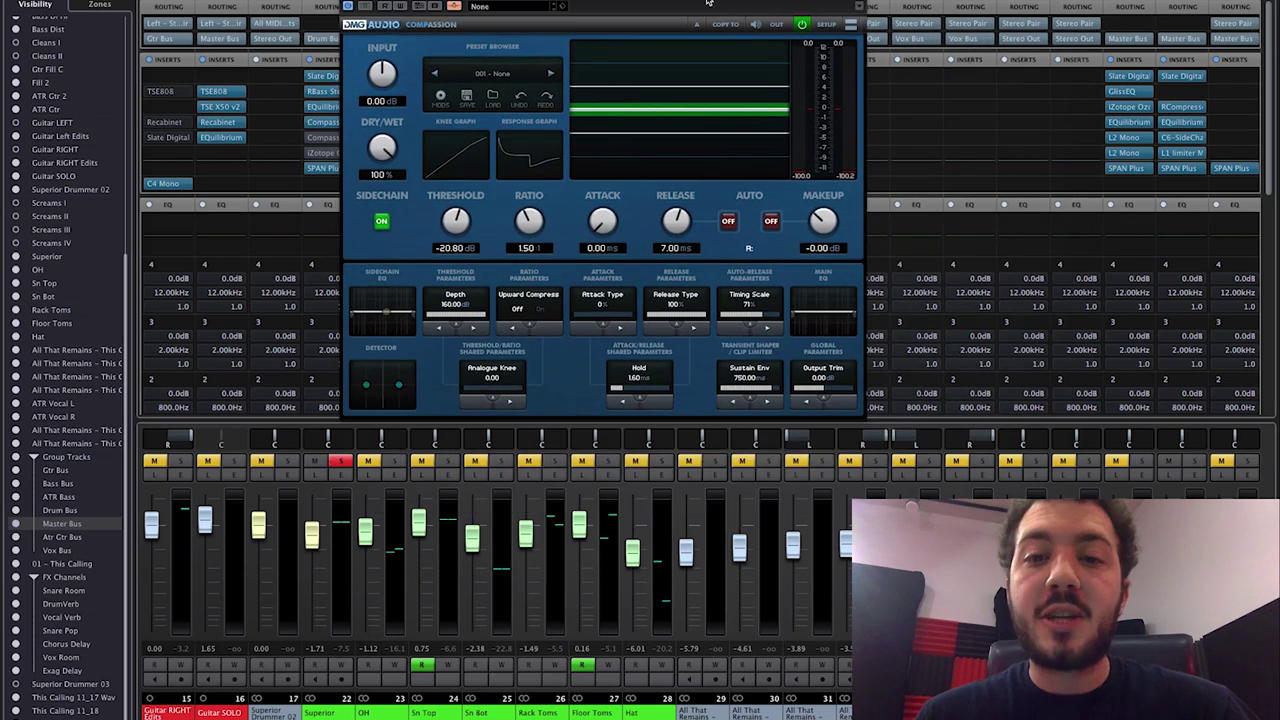
{"action": "left_click", "coordinate": [768, 328]}
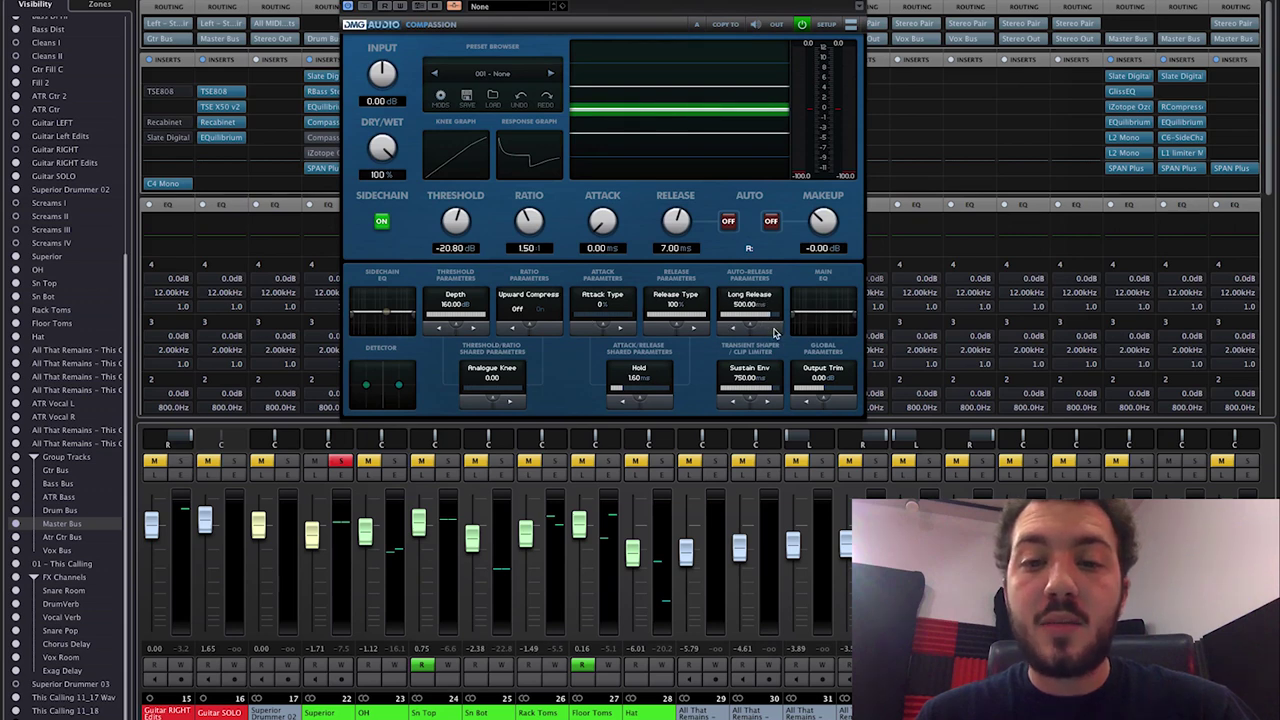
{"action": "left_click", "coordinate": [828, 401]}
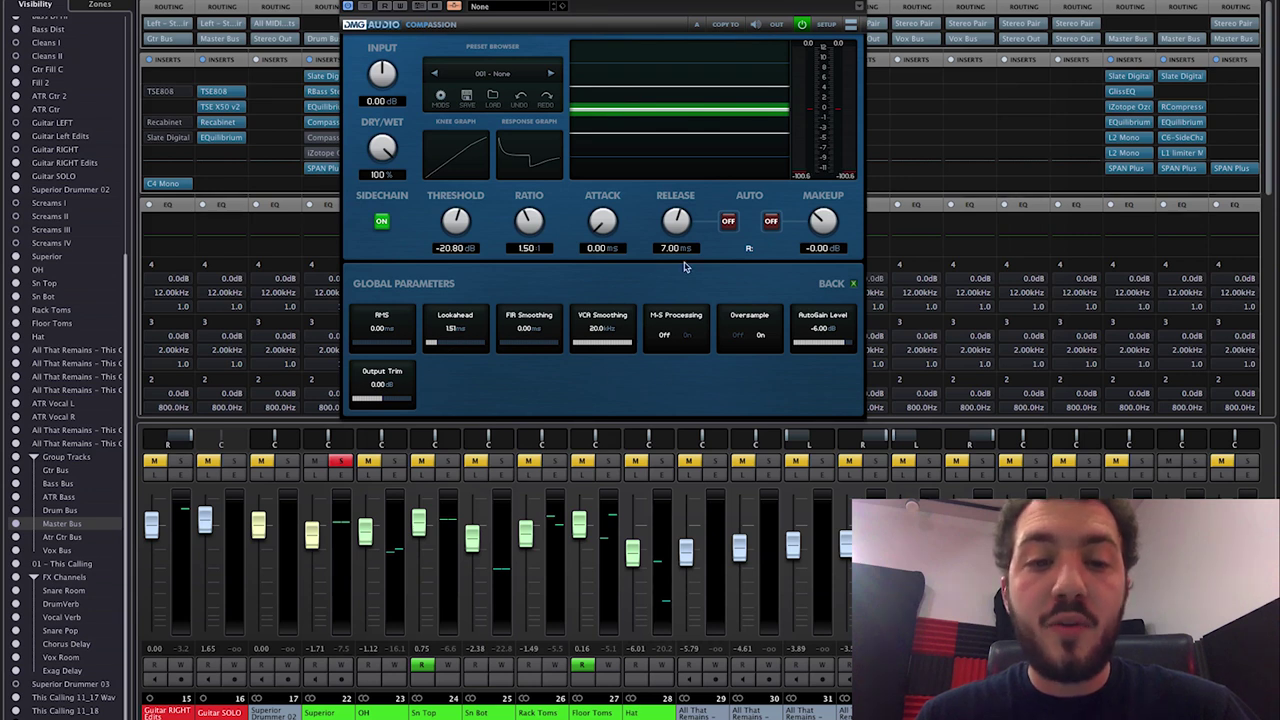
{"action": "left_click", "coordinate": [853, 283]}
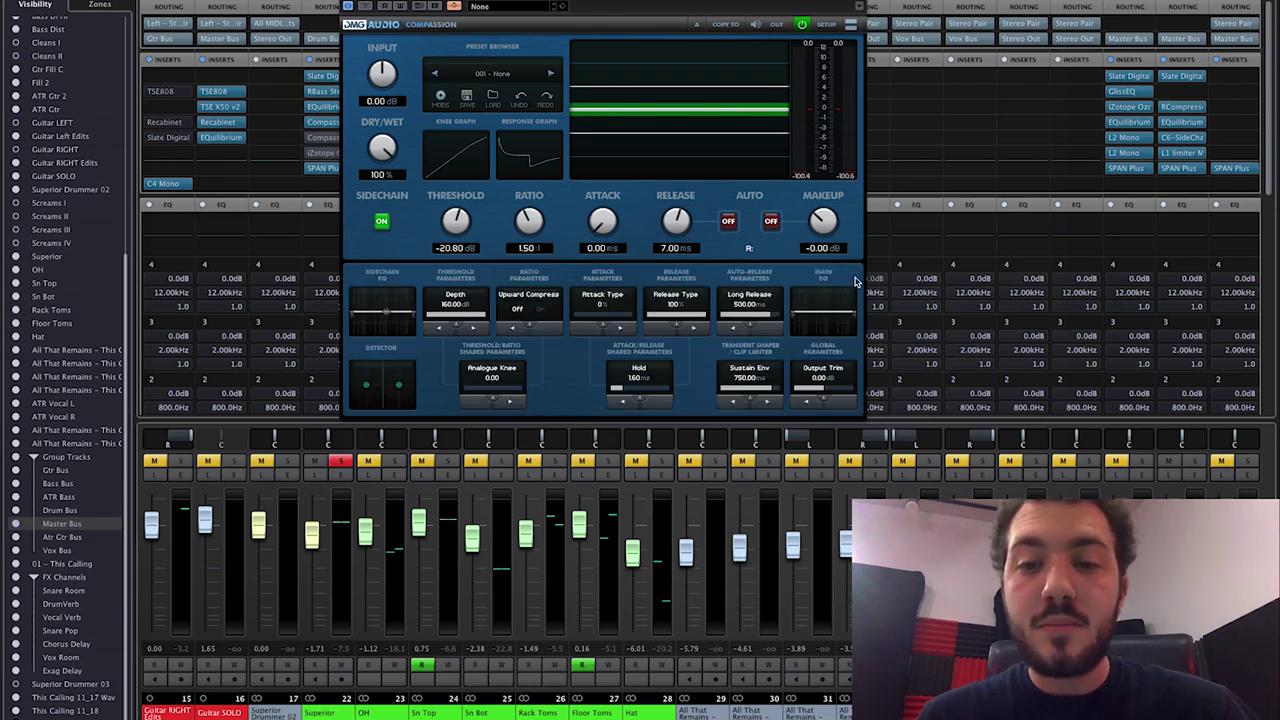
{"action": "left_click", "coordinate": [685, 331]}
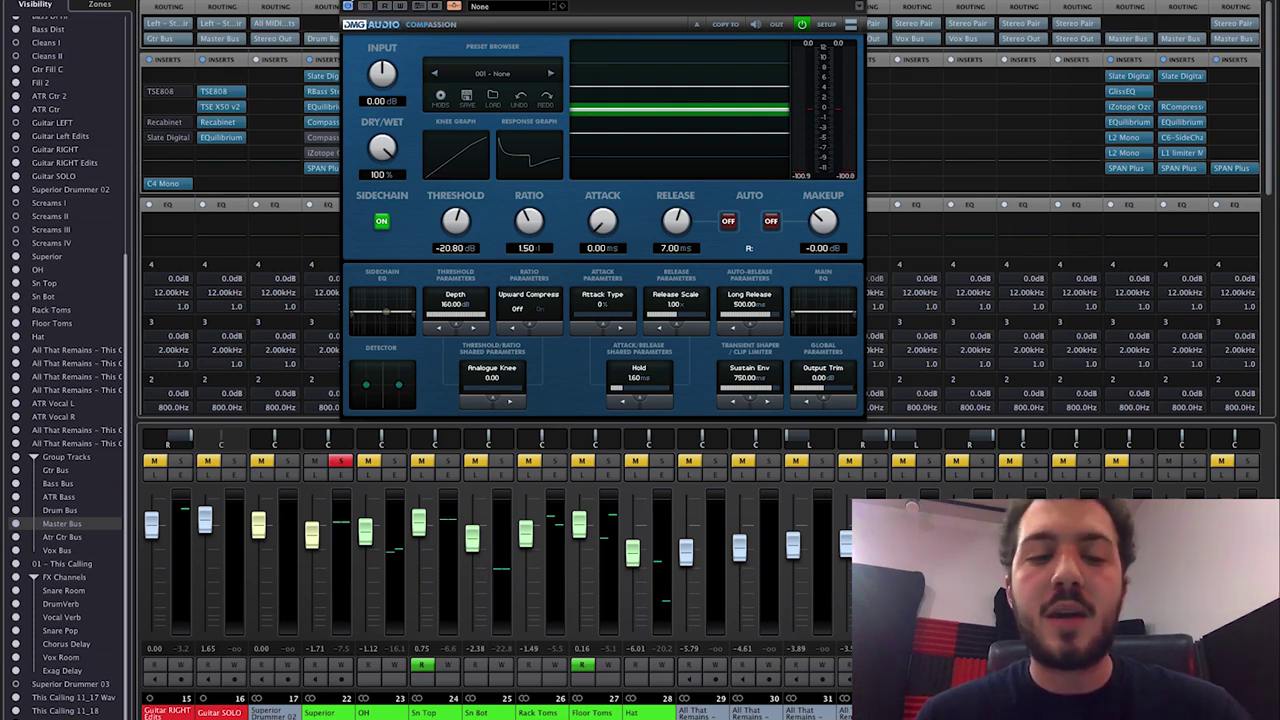
{"action": "key", "text": "super+w"}
Solo the remaining drum channels from OH through Hat alongside Superior
{"action": "scroll", "coordinate": [700, 400], "scroll_direction": "right", "scroll_amount": 5}
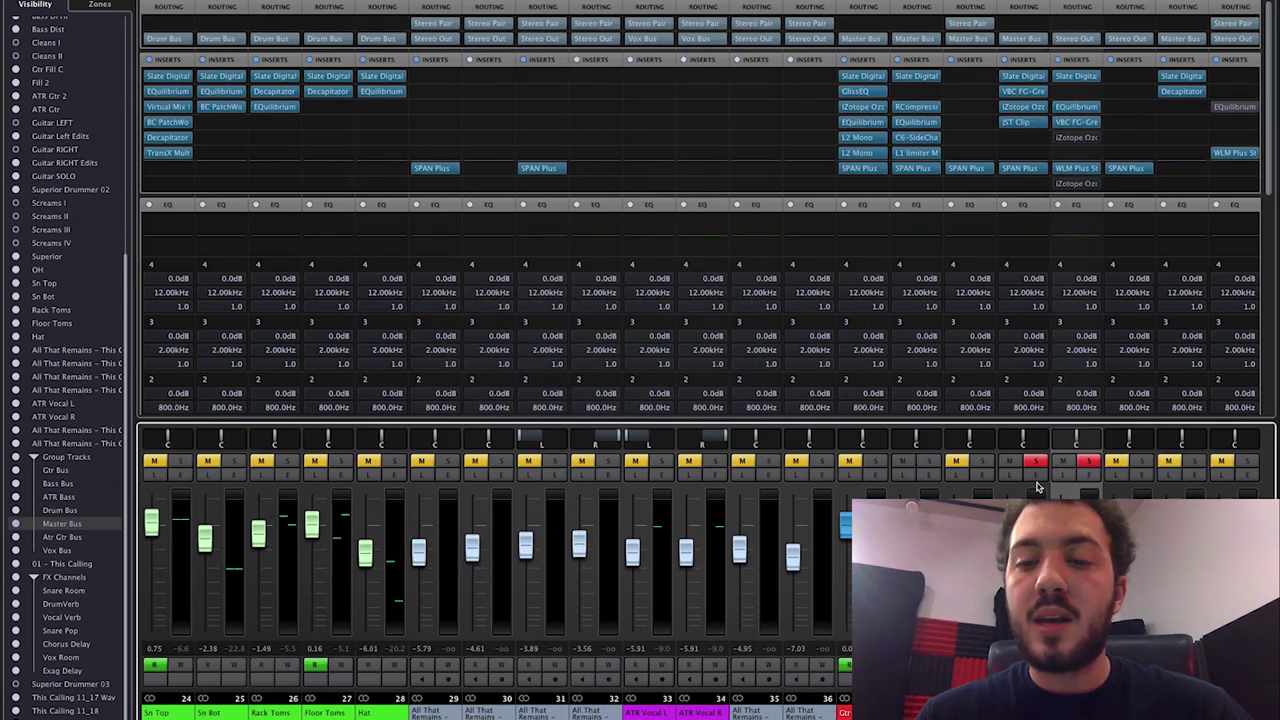
{"action": "left_click_drag", "start_coordinate": [180, 461], "coordinate": [393, 461]}
{"action": "scroll", "coordinate": [700, 300], "scroll_direction": "left", "scroll_amount": 3}
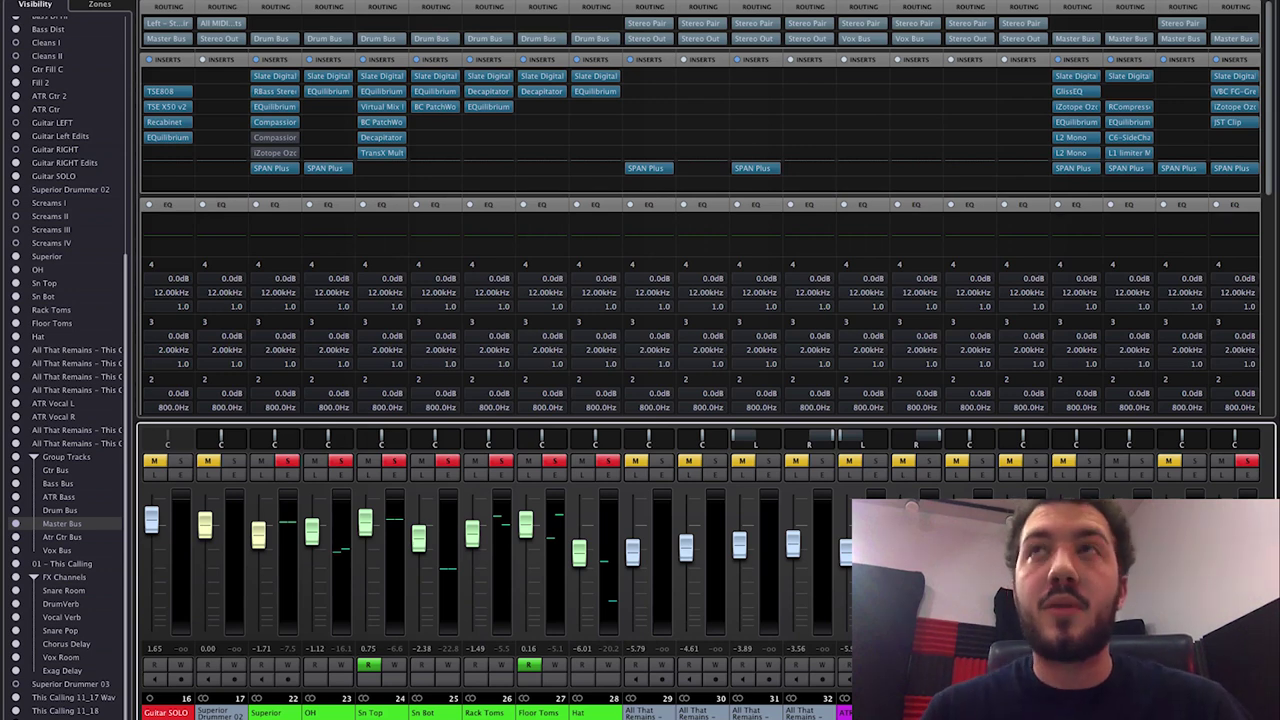
Play the full drum kit to compare the sound with and without the first Compassion insert, watching its meter
{"action": "key", "text": "space"}
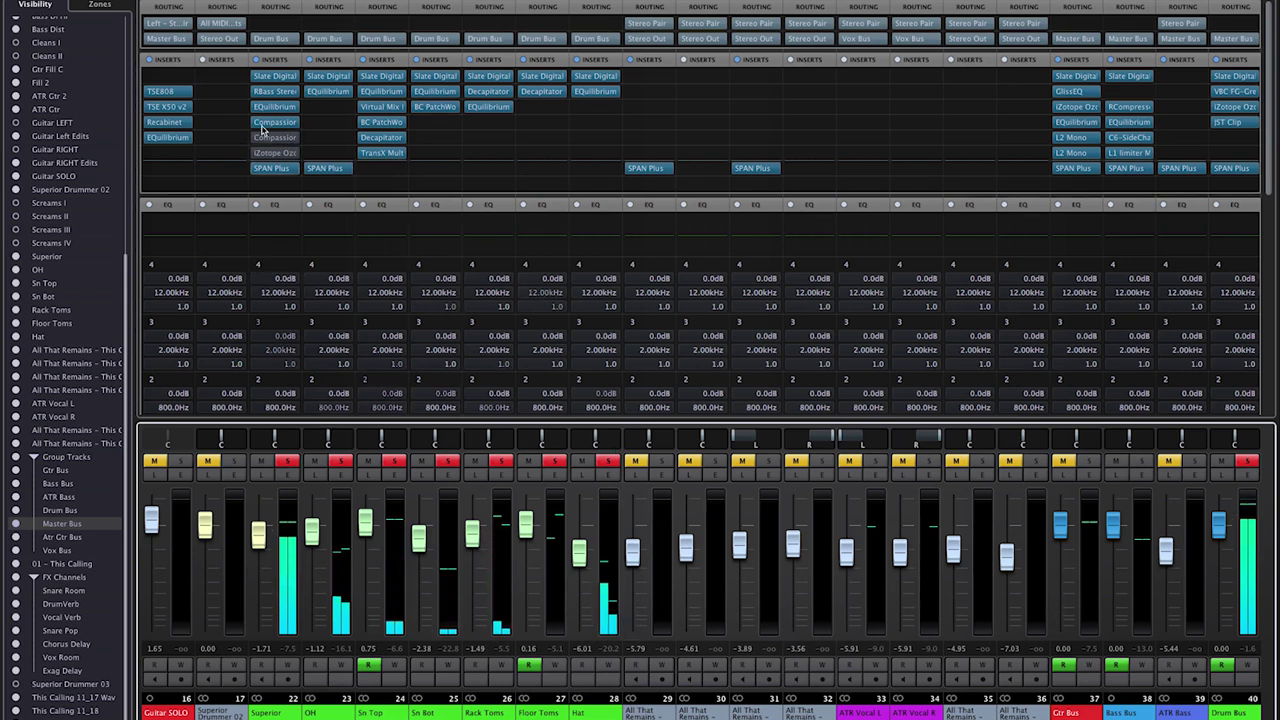
{"action": "left_click", "coordinate": [282, 131]}
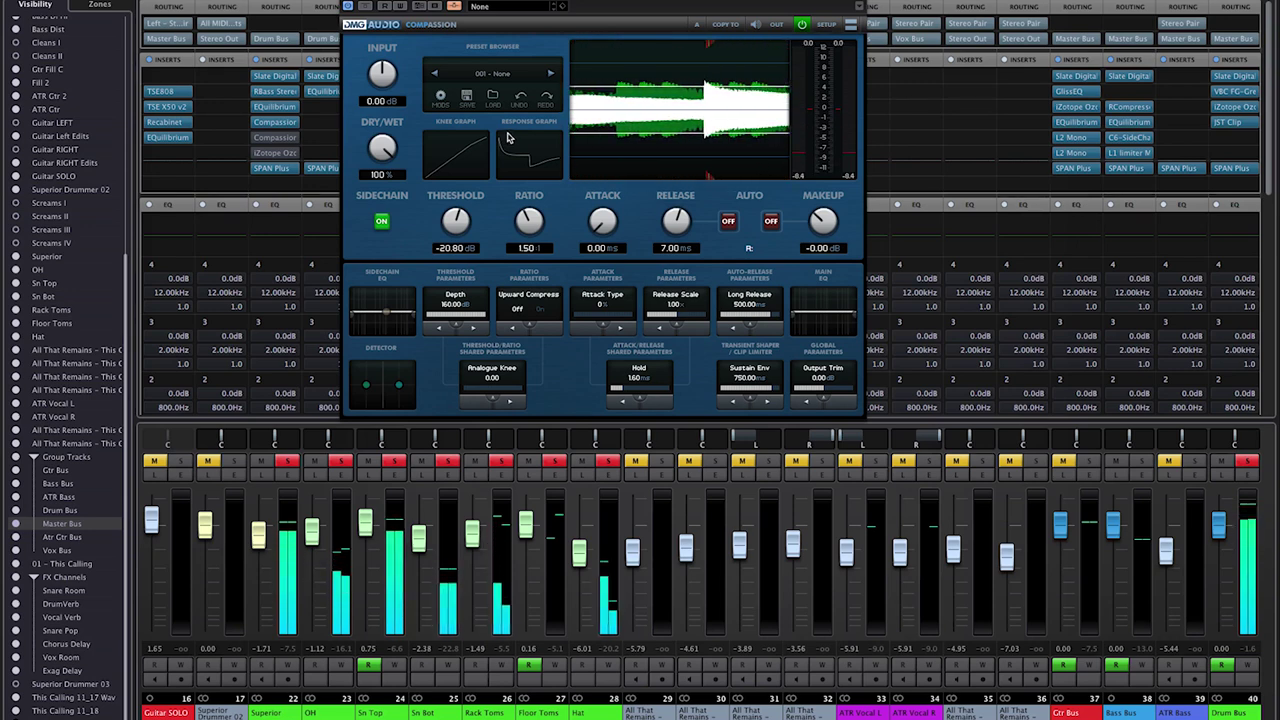
{"action": "key", "text": "space"}
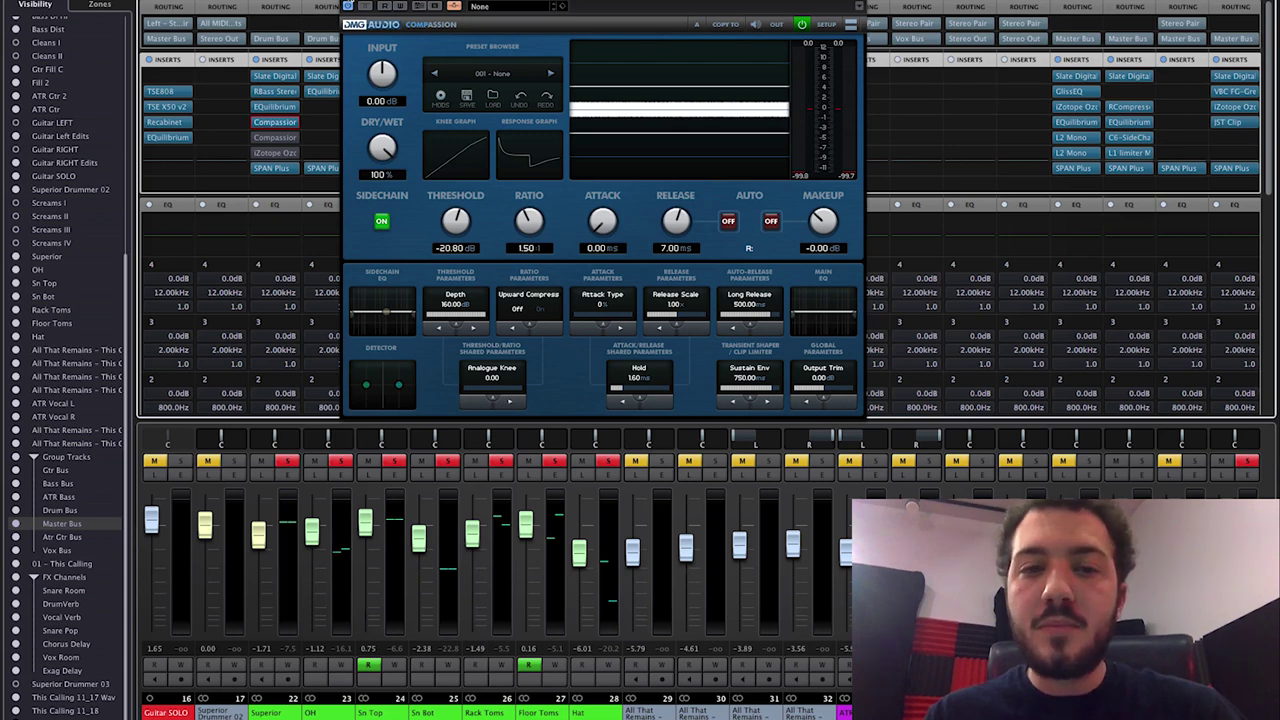
{"action": "key", "text": "Escape"}
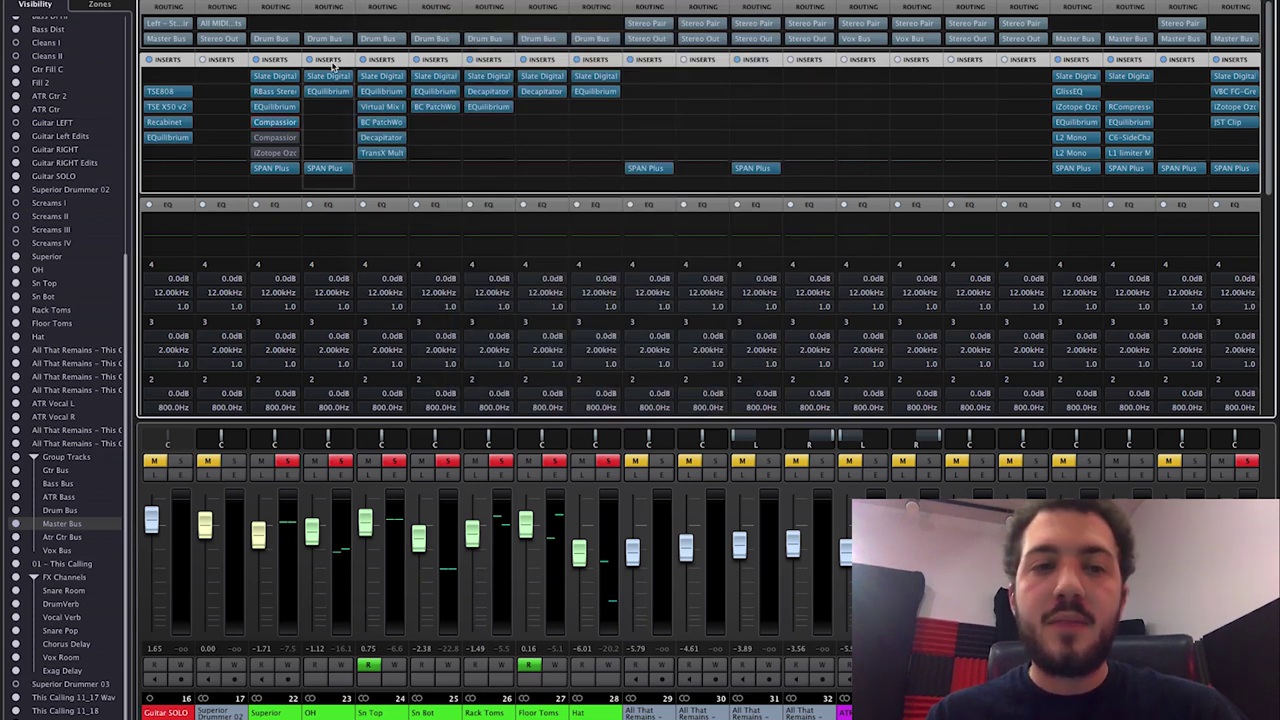
Re-enable the second Compassion insert on the Superior channel and play the drum kit through it, watching its meter
{"action": "left_click", "coordinate": [270, 139]}
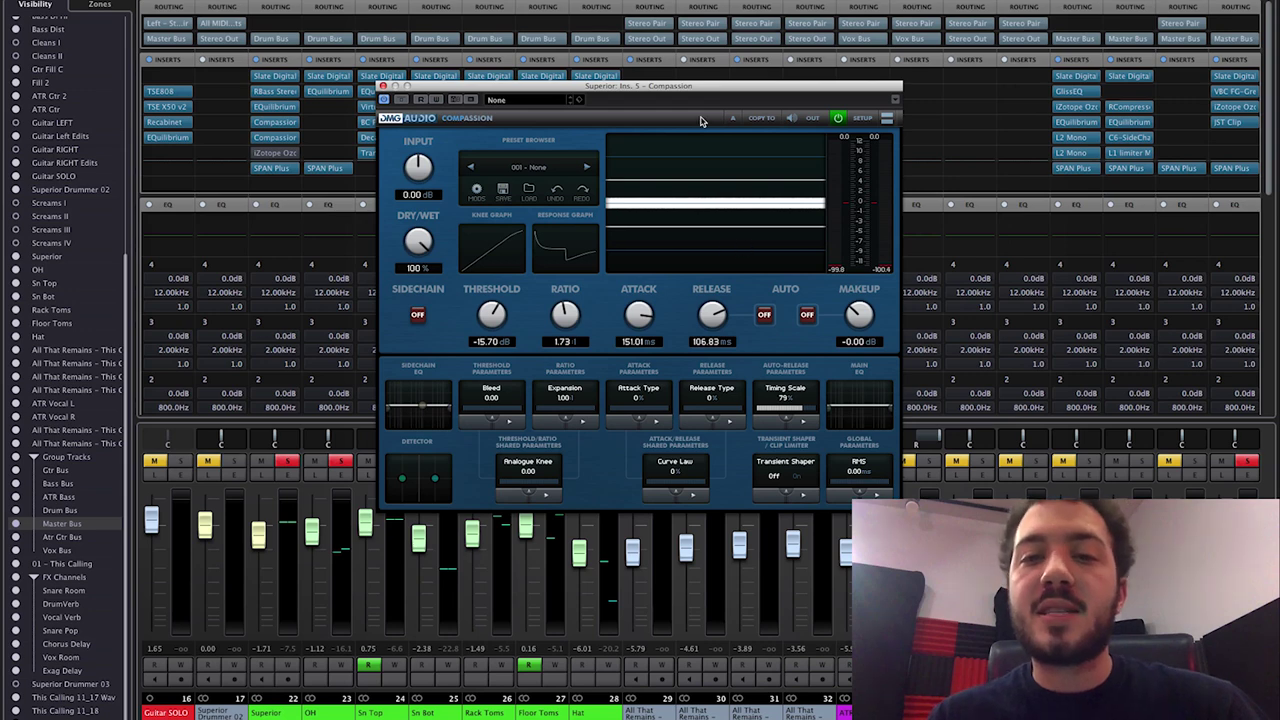
{"action": "left_click_drag", "start_coordinate": [680, 88], "coordinate": [662, 108]}
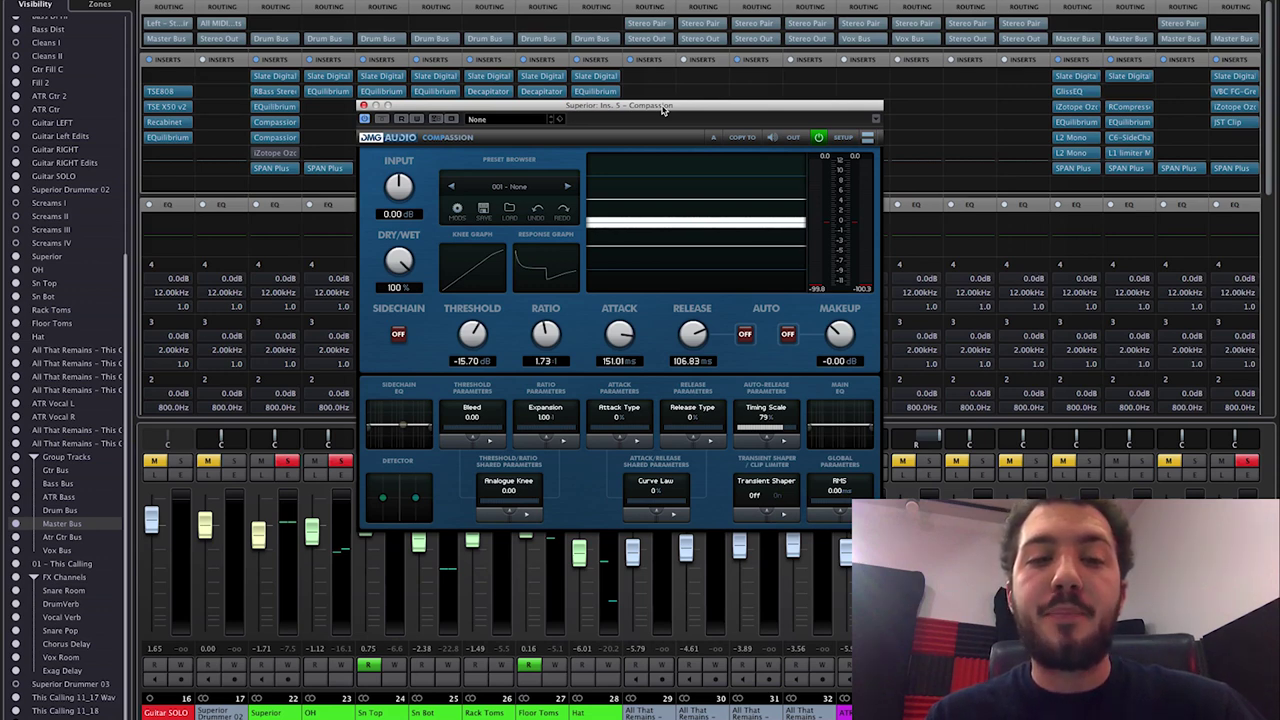
{"action": "key", "text": "space"}
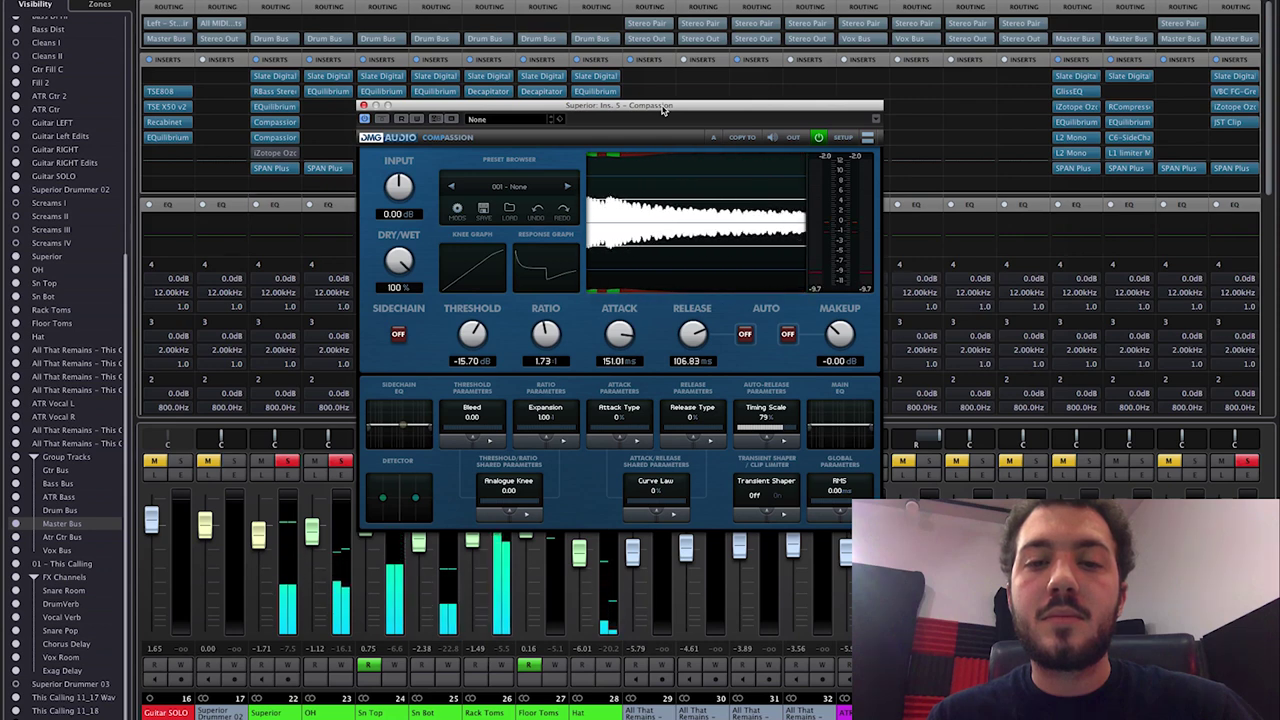
{"action": "left_click", "coordinate": [362, 105]}
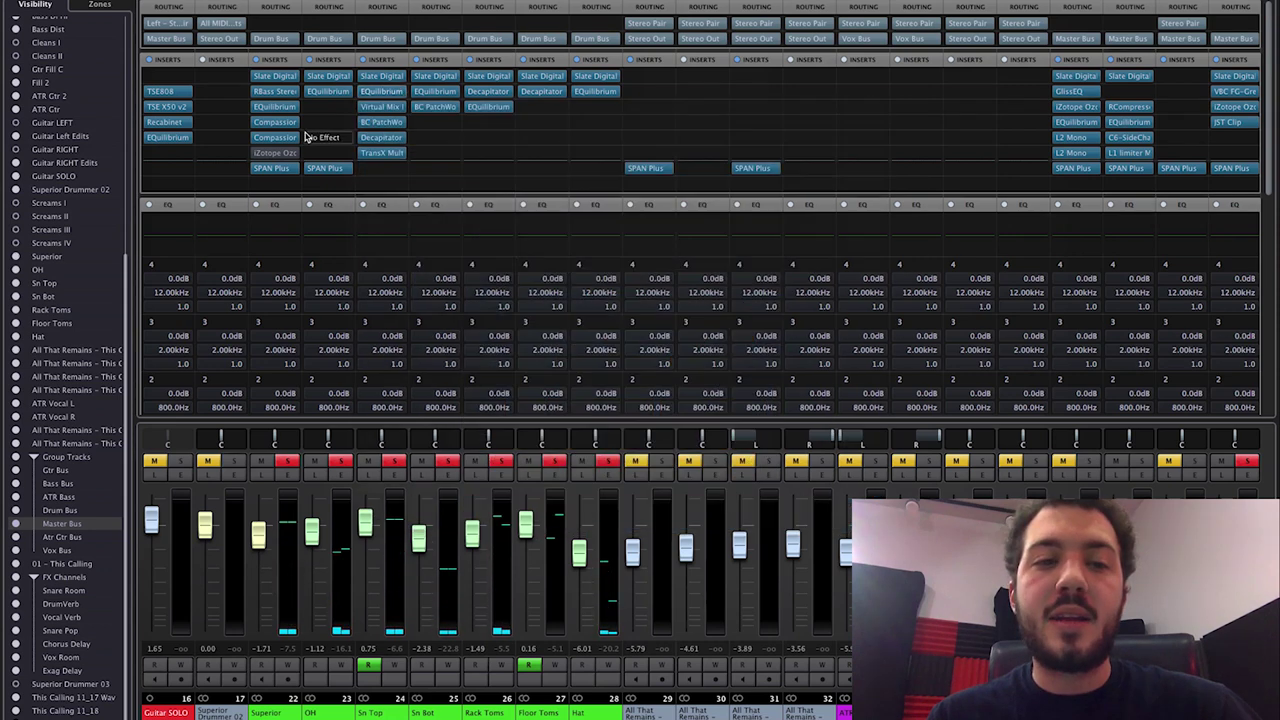
Re-enable and check the iZotope Ozone 6 Equalizer on the Superior channel, then remove that insert and discard its changes
{"action": "left_click", "coordinate": [252, 153]}
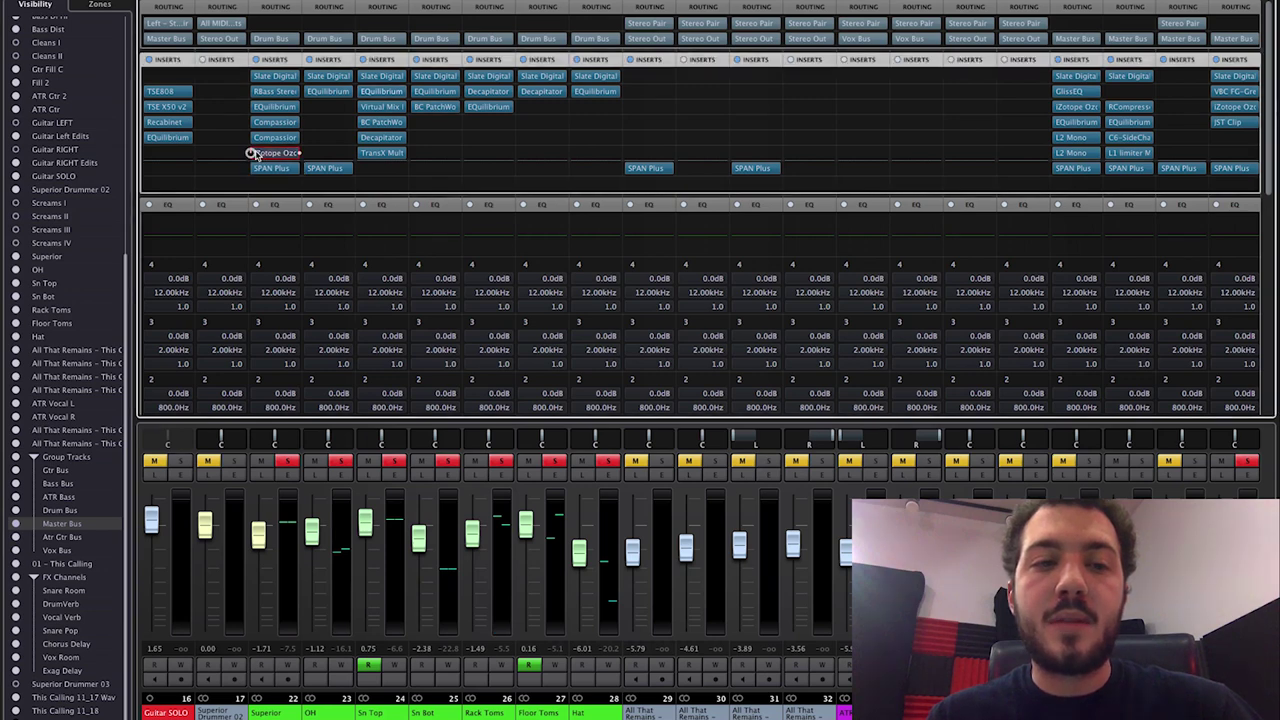
{"action": "left_click", "coordinate": [285, 155]}
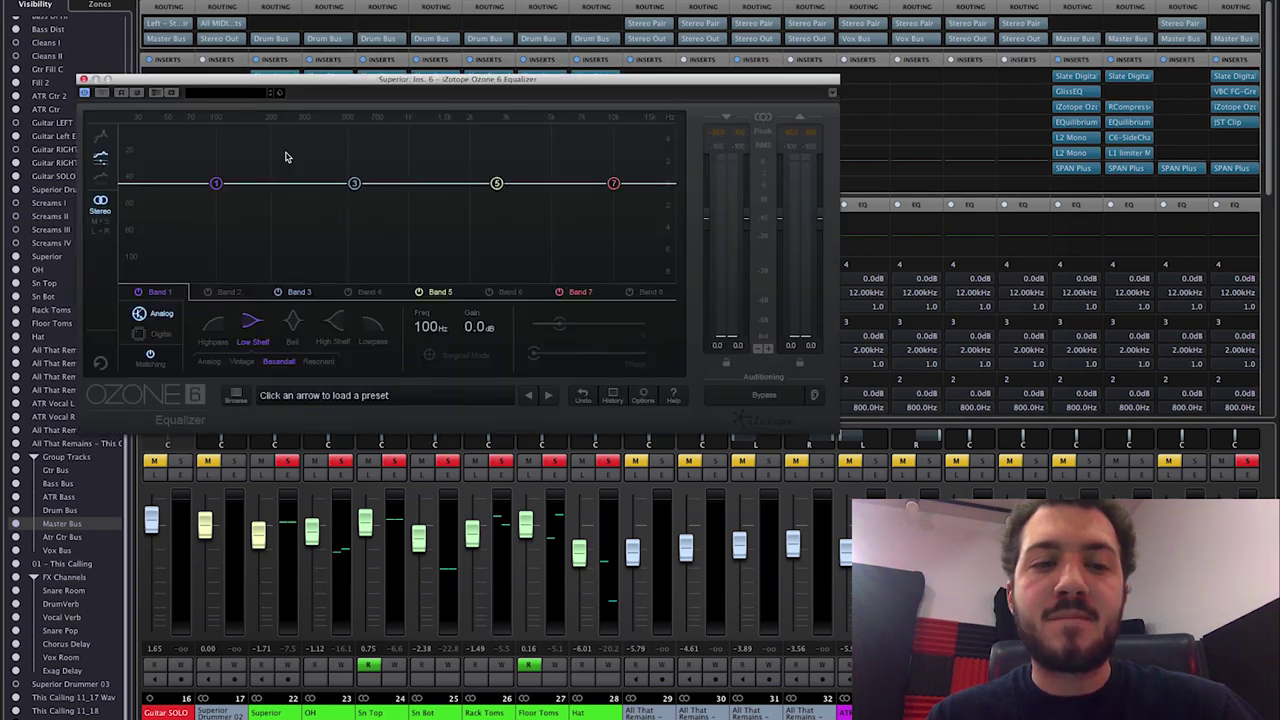
{"action": "left_click", "coordinate": [84, 79]}
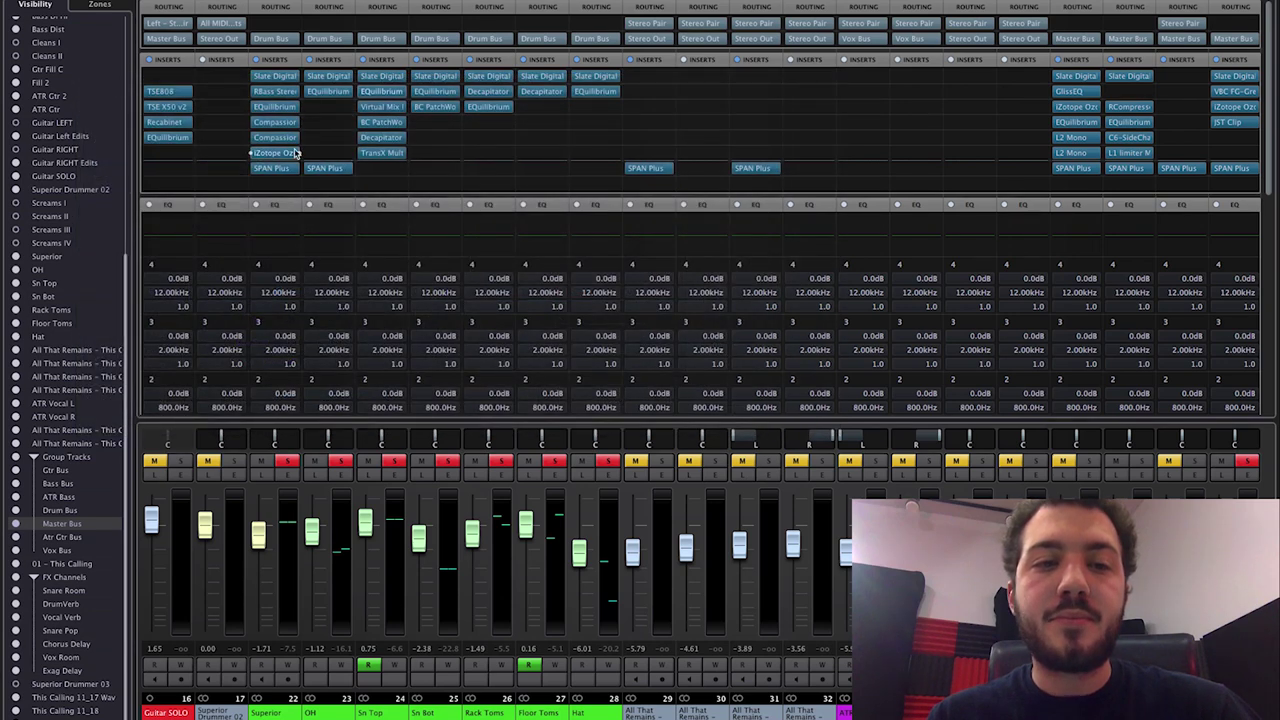
{"action": "left_click", "coordinate": [298, 153]}
{"action": "left_click", "coordinate": [284, 197]}
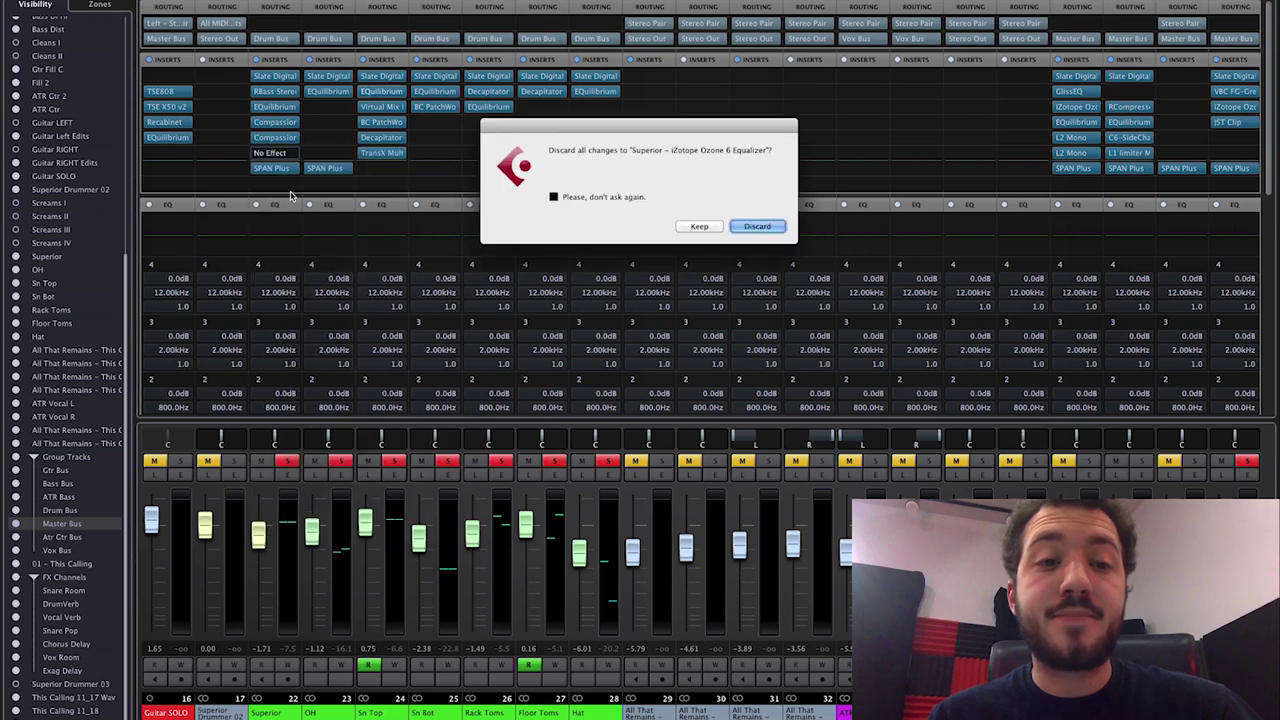
{"action": "left_click", "coordinate": [752, 226]}
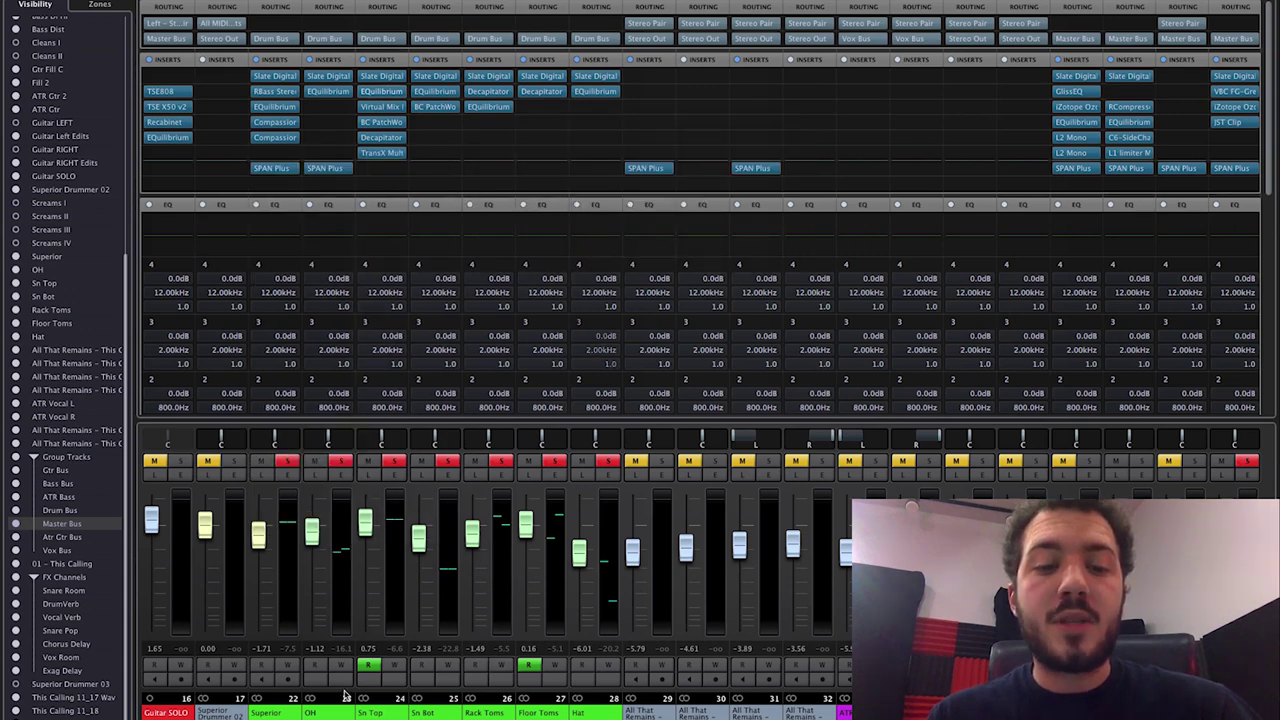
Review the Slate Digital Virtual Channel settings on the OH and Superior channels
{"action": "left_click", "coordinate": [336, 77]}
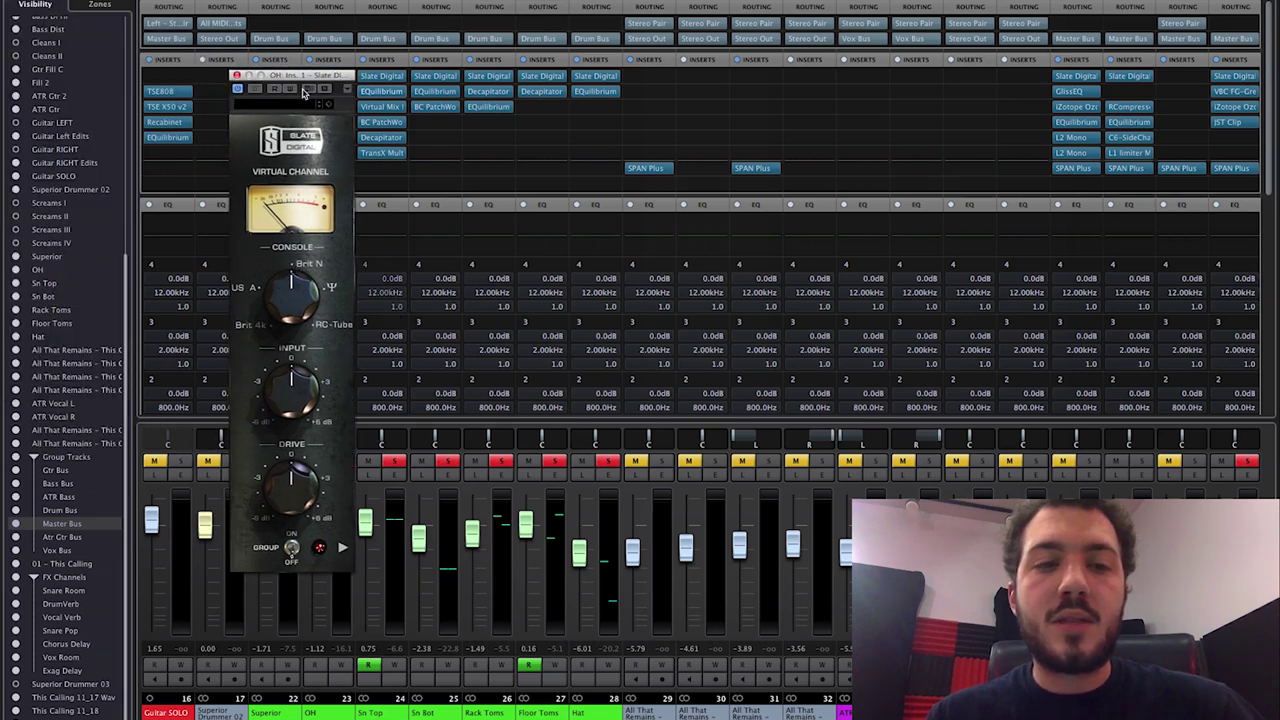
{"action": "left_click", "coordinate": [237, 75]}
{"action": "left_click", "coordinate": [277, 76]}
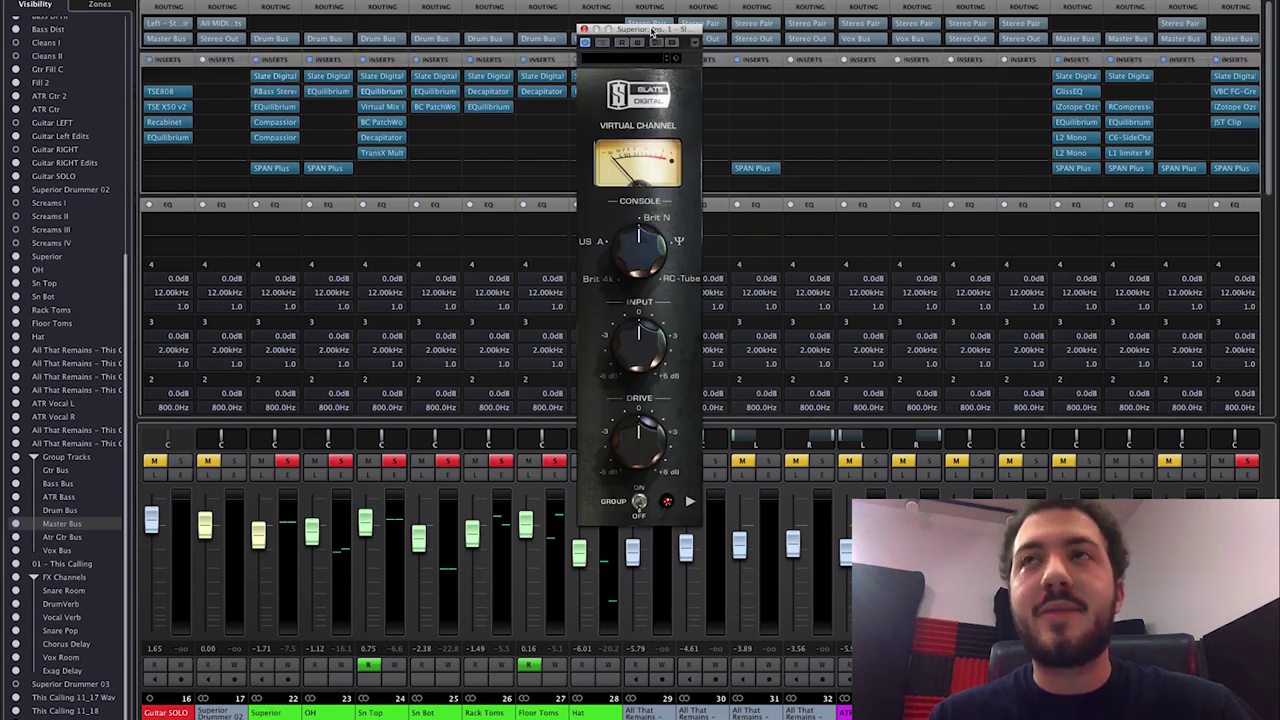
{"action": "left_click_drag", "start_coordinate": [650, 30], "coordinate": [648, 21]}
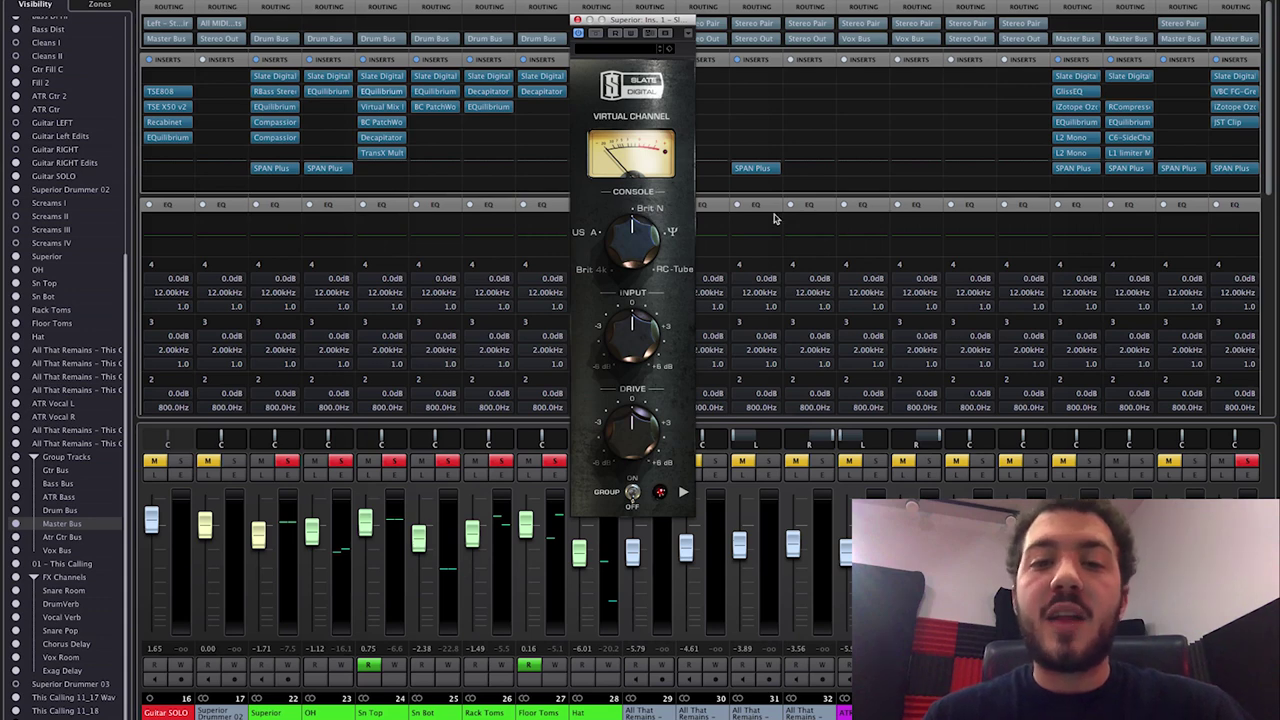
{"action": "left_click", "coordinate": [577, 22]}
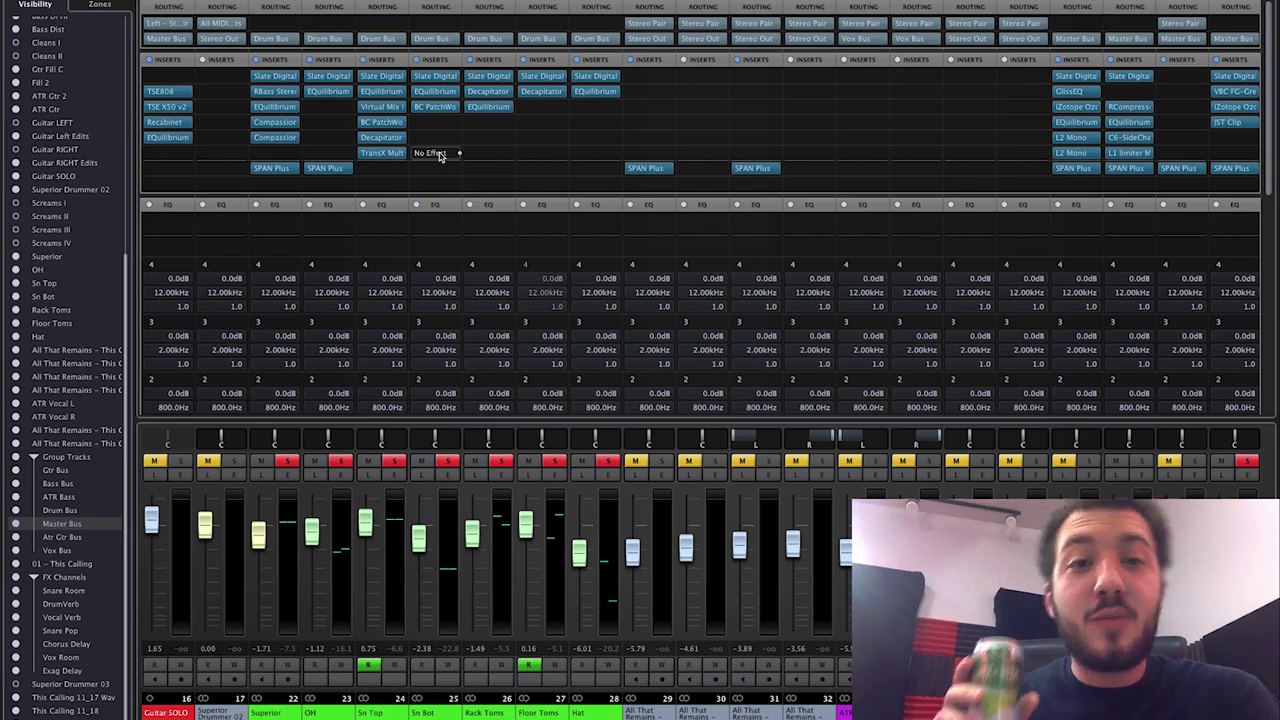
Re-enable the high-pass band in the OH channel's EQuilibrium and audition the 7881 Hz cut in isolation during playback
{"action": "left_click", "coordinate": [323, 92]}
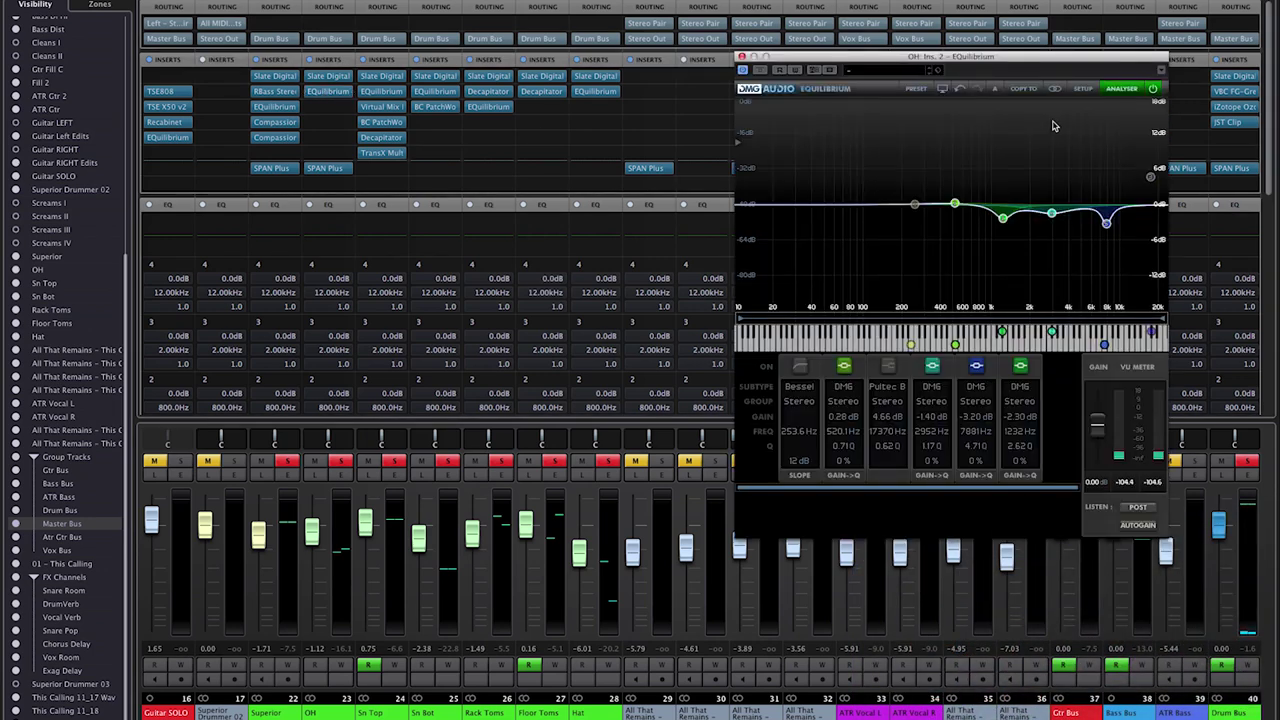
{"action": "left_click", "coordinate": [914, 205]}
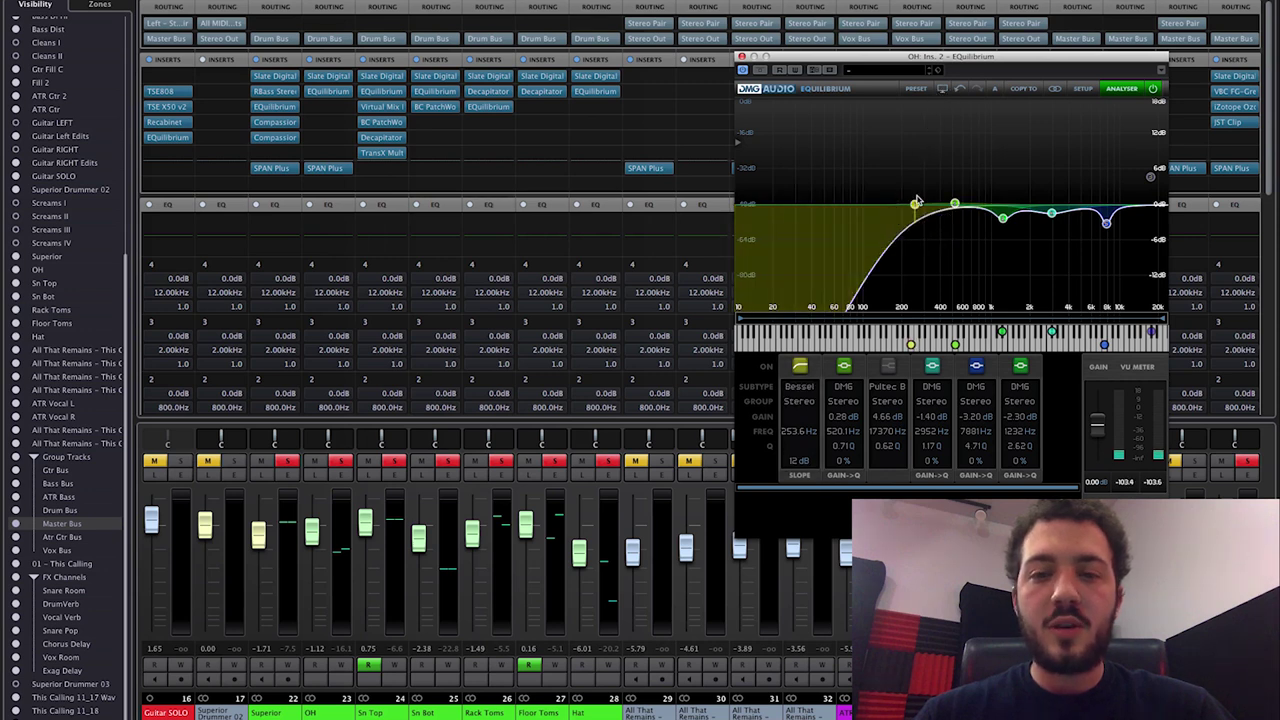
{"action": "left_click", "coordinate": [1106, 222]}
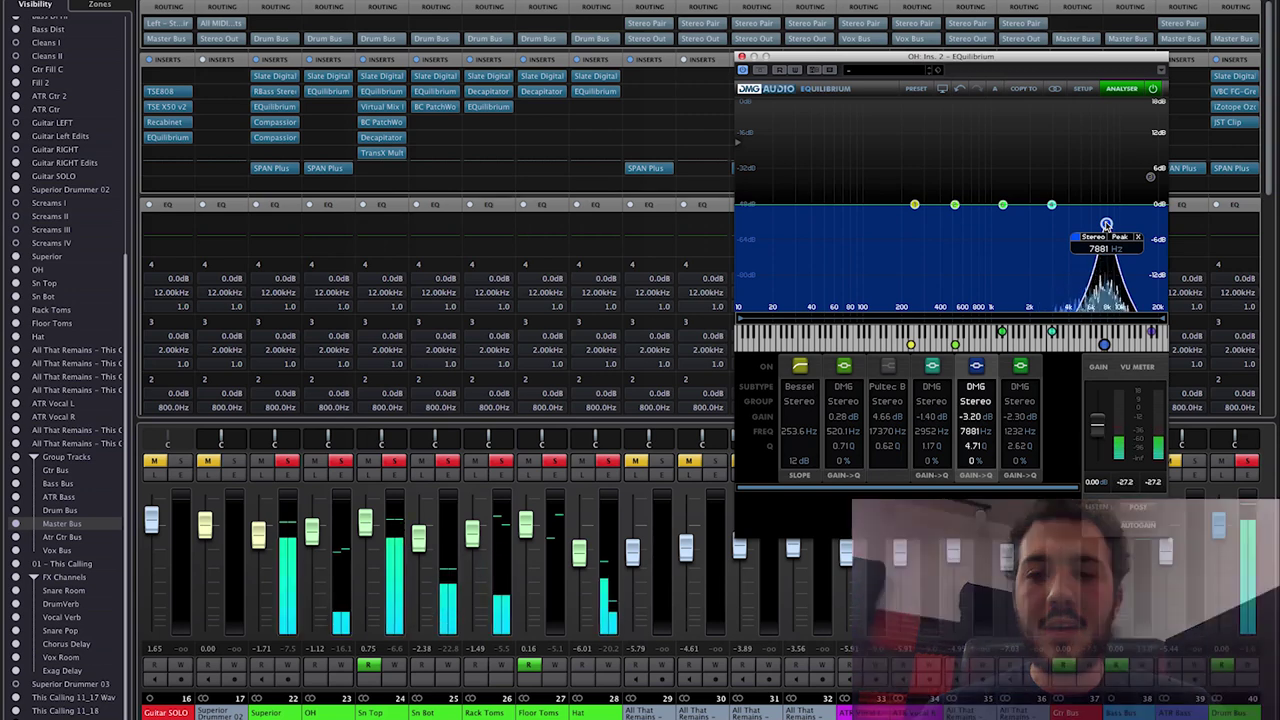
{"action": "left_click", "coordinate": [1106, 222]}
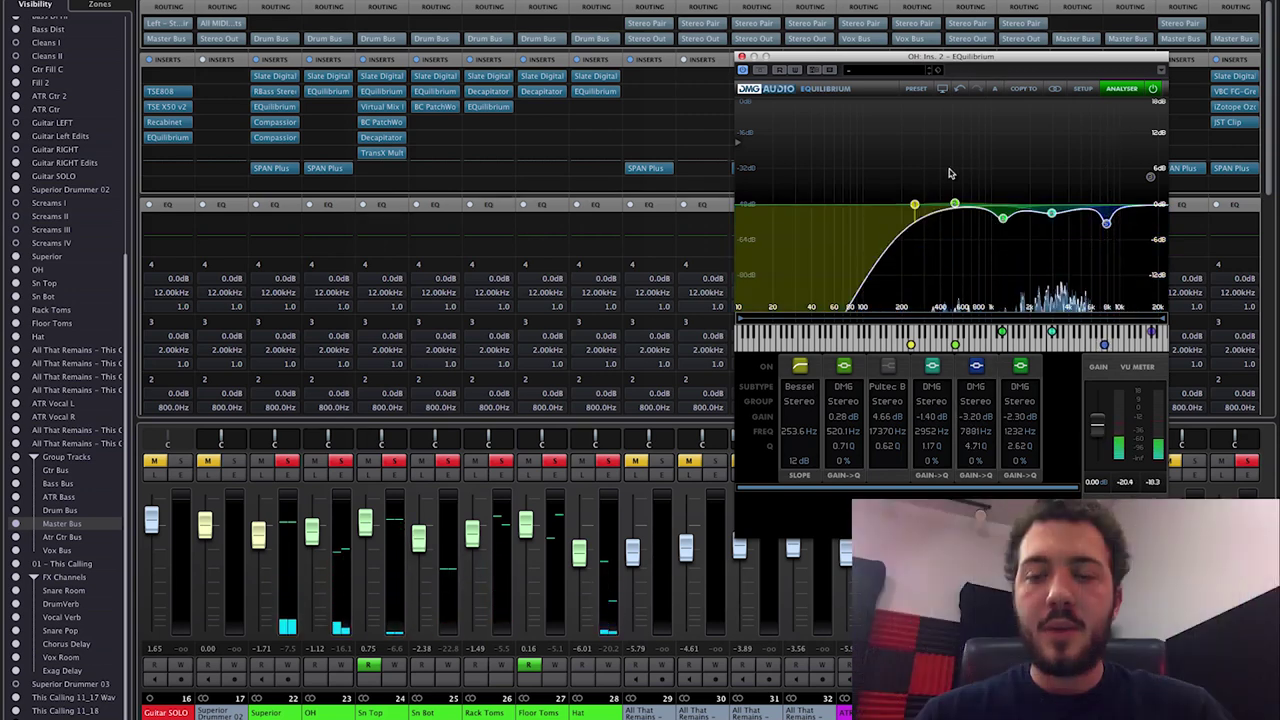
{"action": "left_click", "coordinate": [914, 205]}
{"action": "left_click", "coordinate": [1052, 214]}
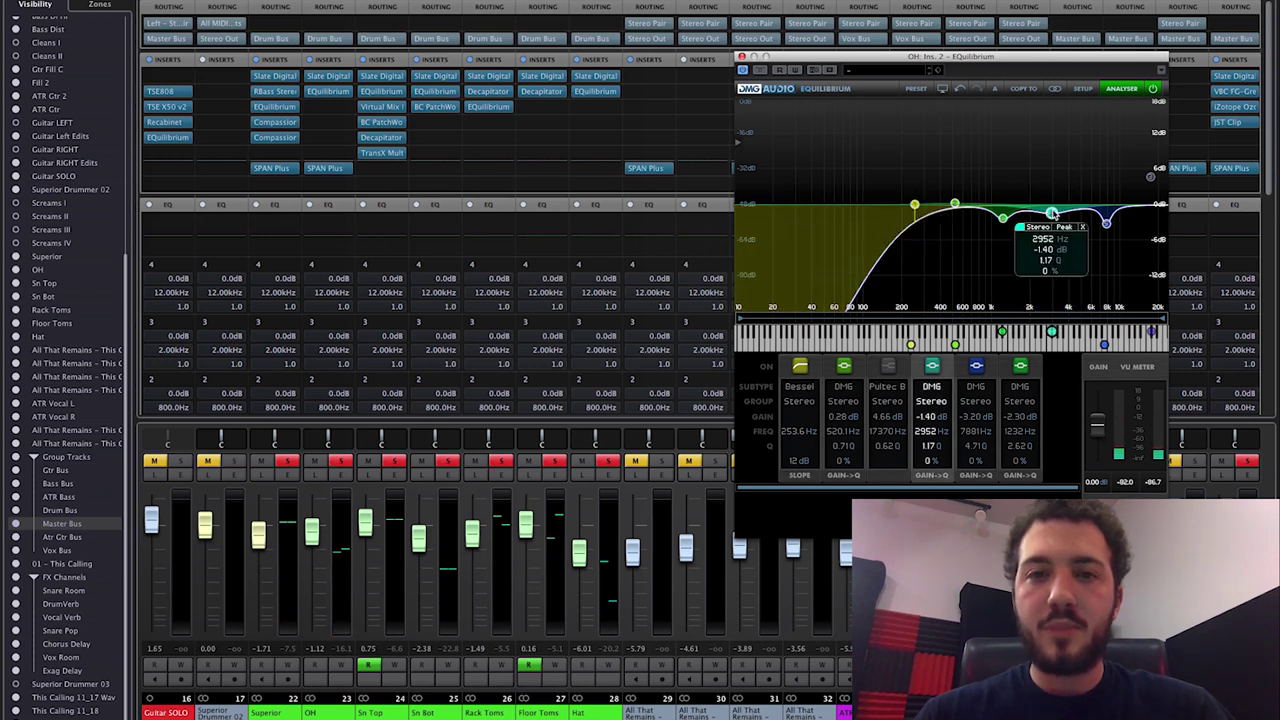
Look through the filter types offered for the OH equalizer's high-pass band
{"action": "left_click", "coordinate": [914, 205]}
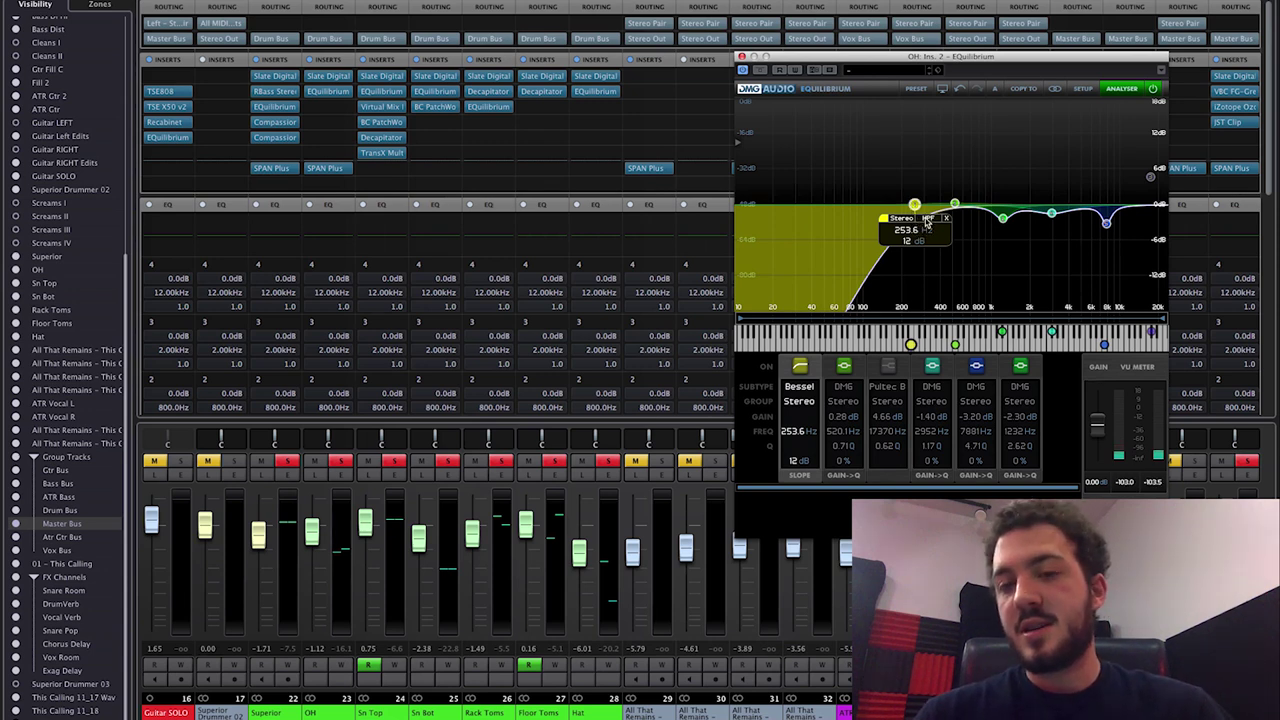
{"action": "left_click", "coordinate": [928, 219]}
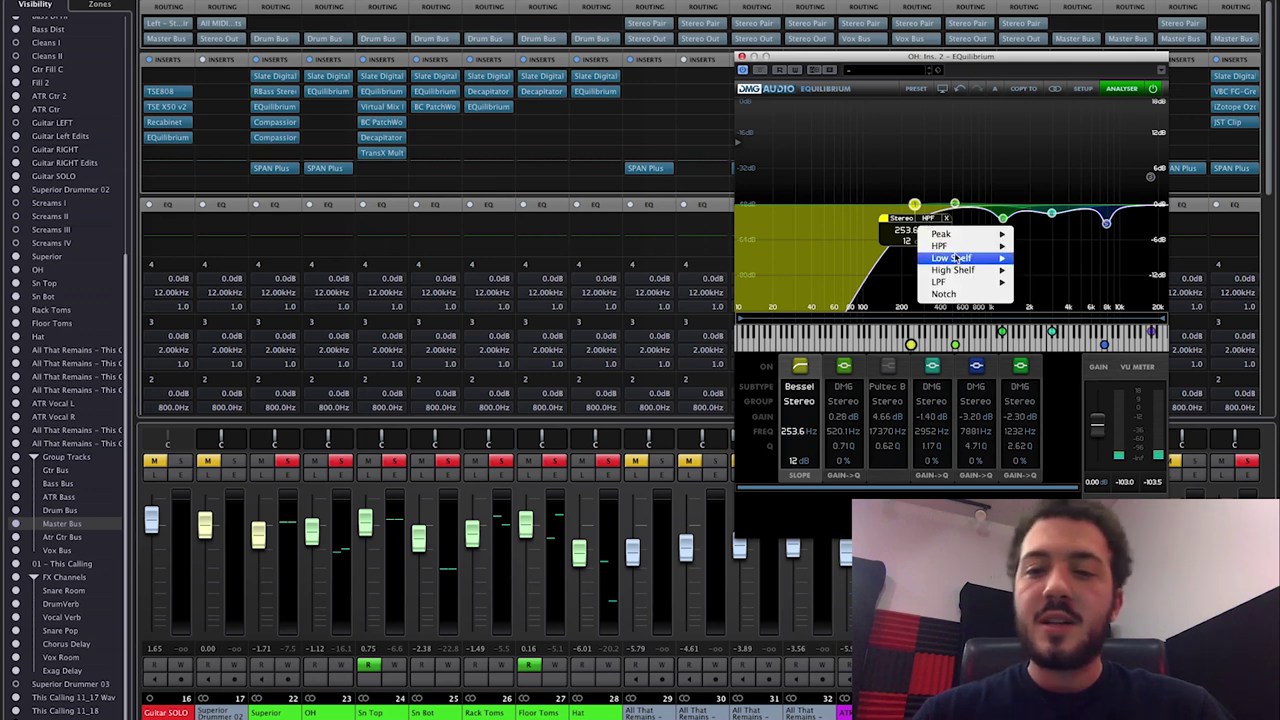
{"action": "mouse_move", "coordinate": [960, 246]}
{"action": "left_click", "coordinate": [989, 82]}
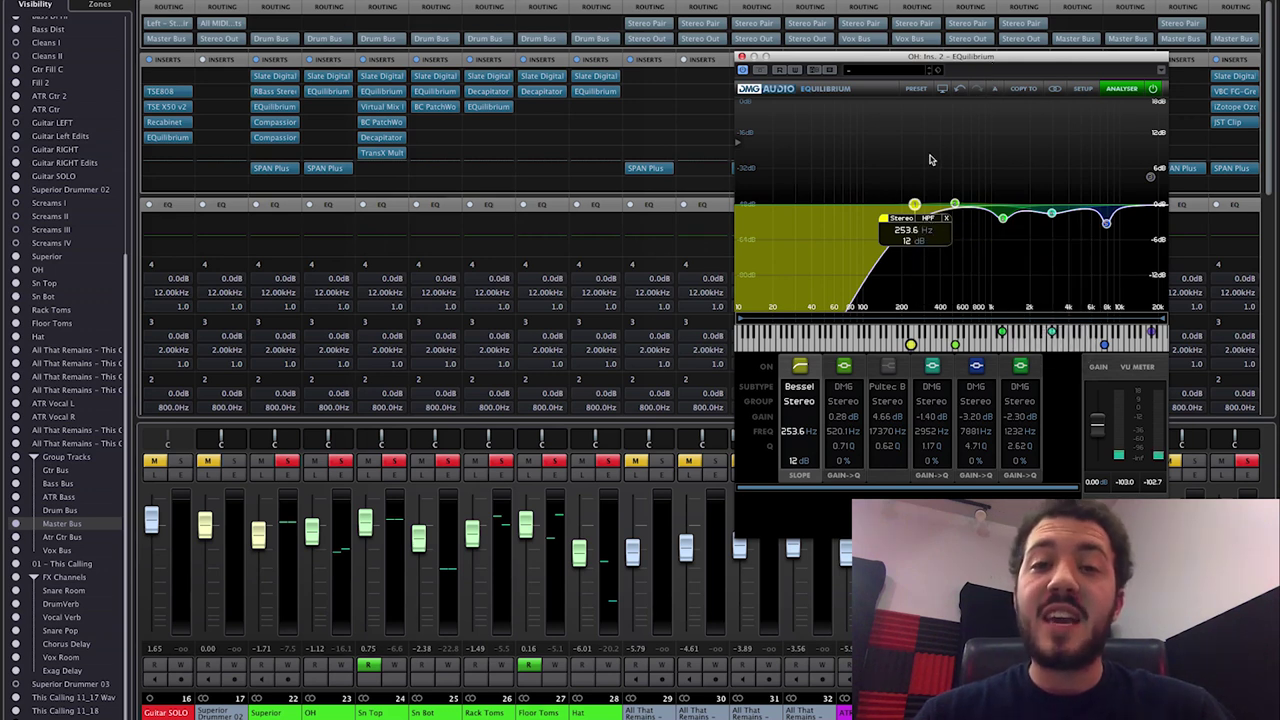
Examine the EQuilibrium DSP setup, including the Digital+ Compensation options, keeping 512
{"action": "left_click", "coordinate": [1082, 89]}
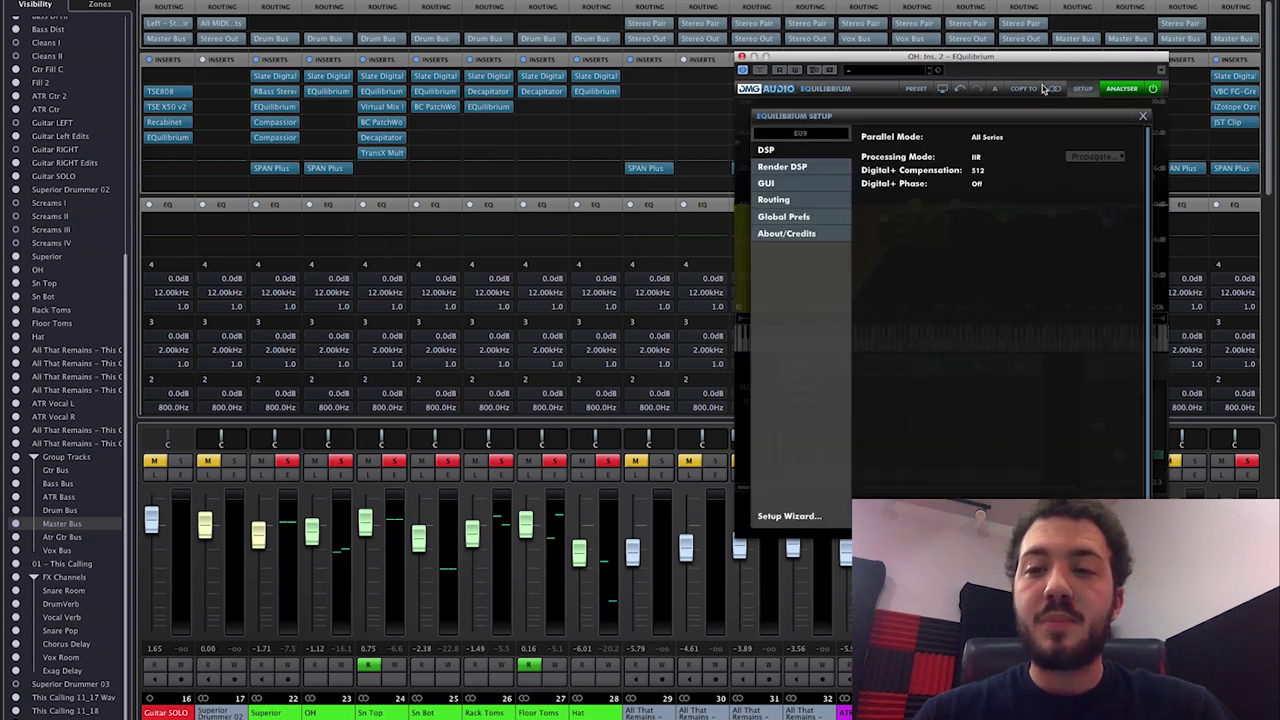
{"action": "left_click", "coordinate": [978, 172]}
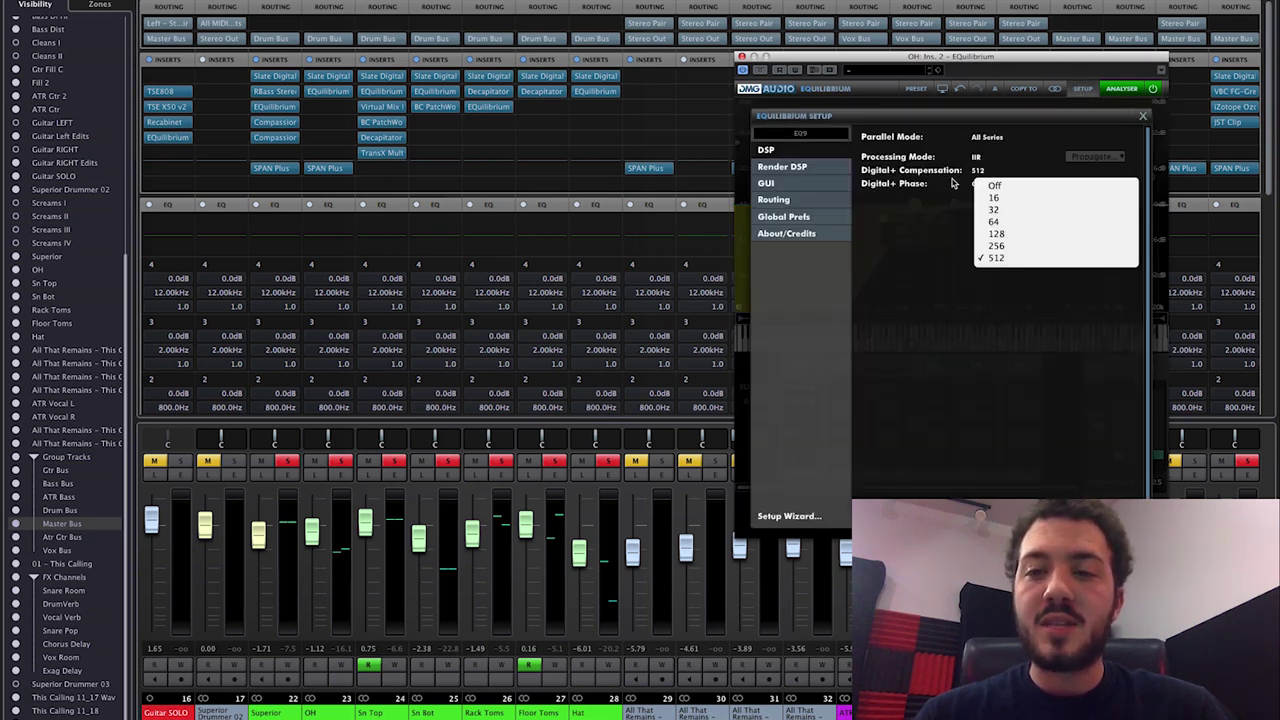
{"action": "left_click", "coordinate": [1026, 287]}
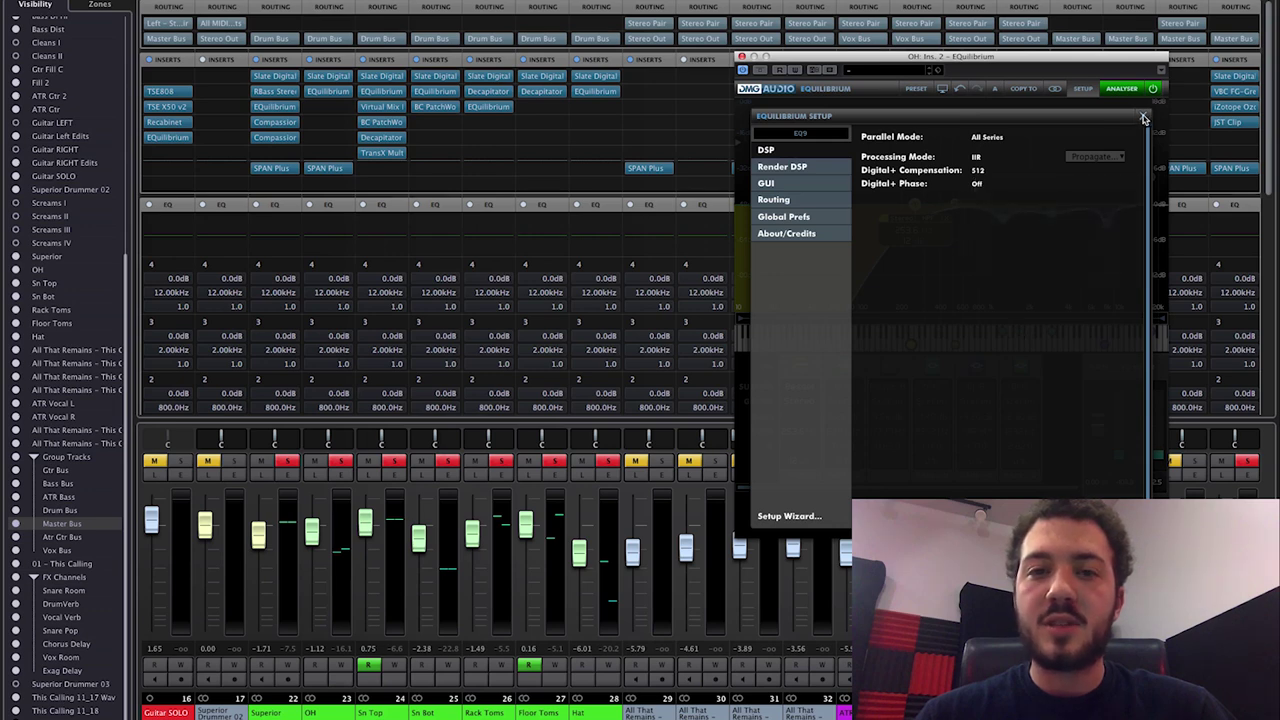
{"action": "left_click", "coordinate": [1145, 119]}
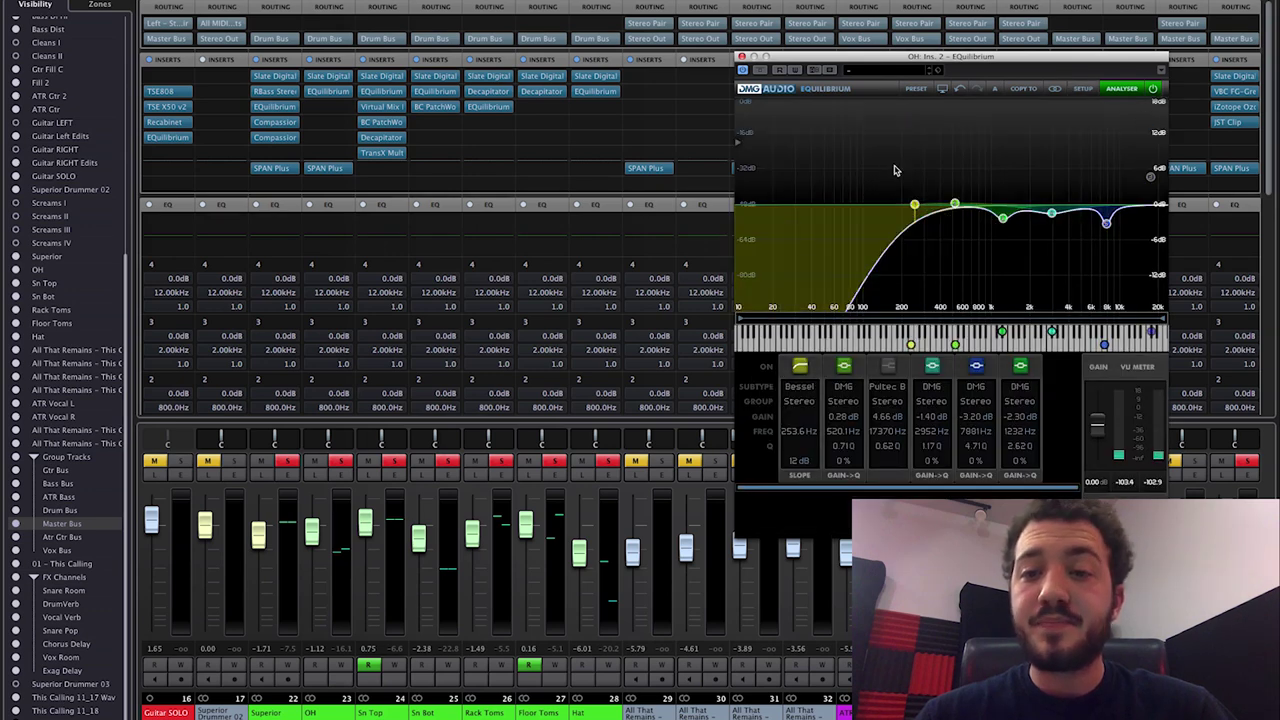
Shift the OH high-pass band's cutoff frequency to about 259.7 Hz
{"action": "mouse_move", "coordinate": [916, 208]}
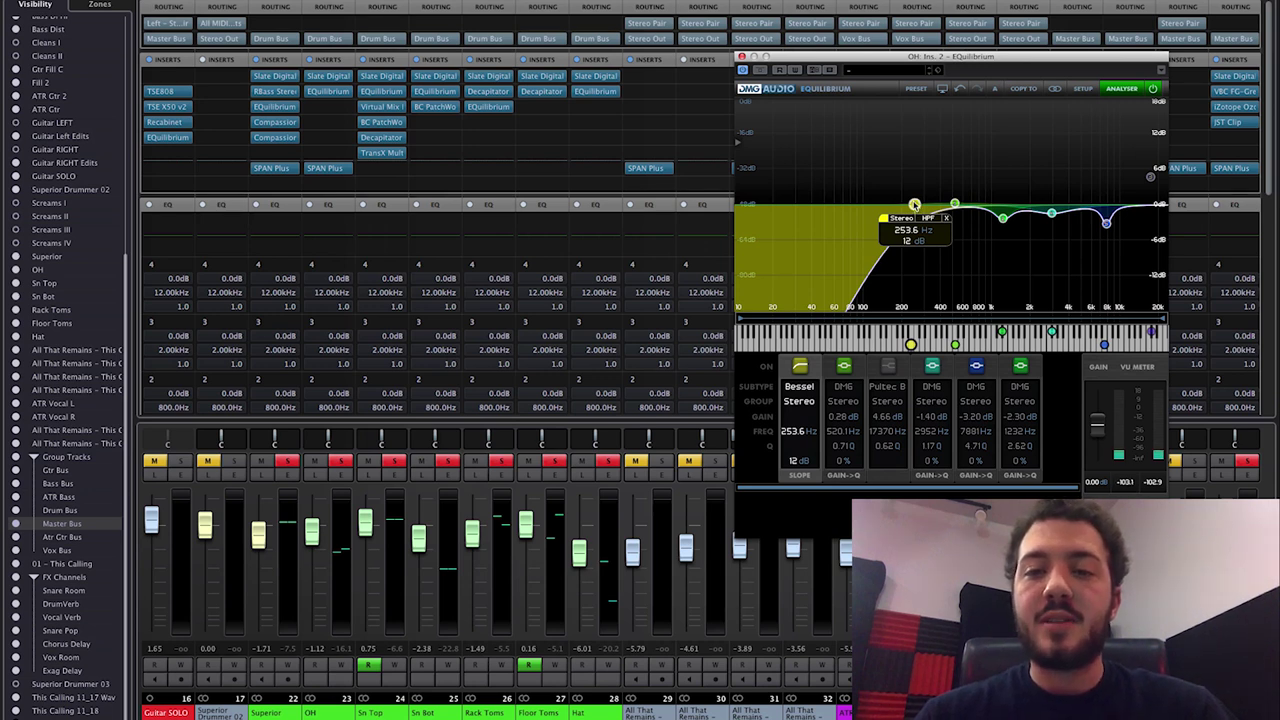
{"action": "left_click_drag", "start_coordinate": [914, 205], "coordinate": [917, 206]}
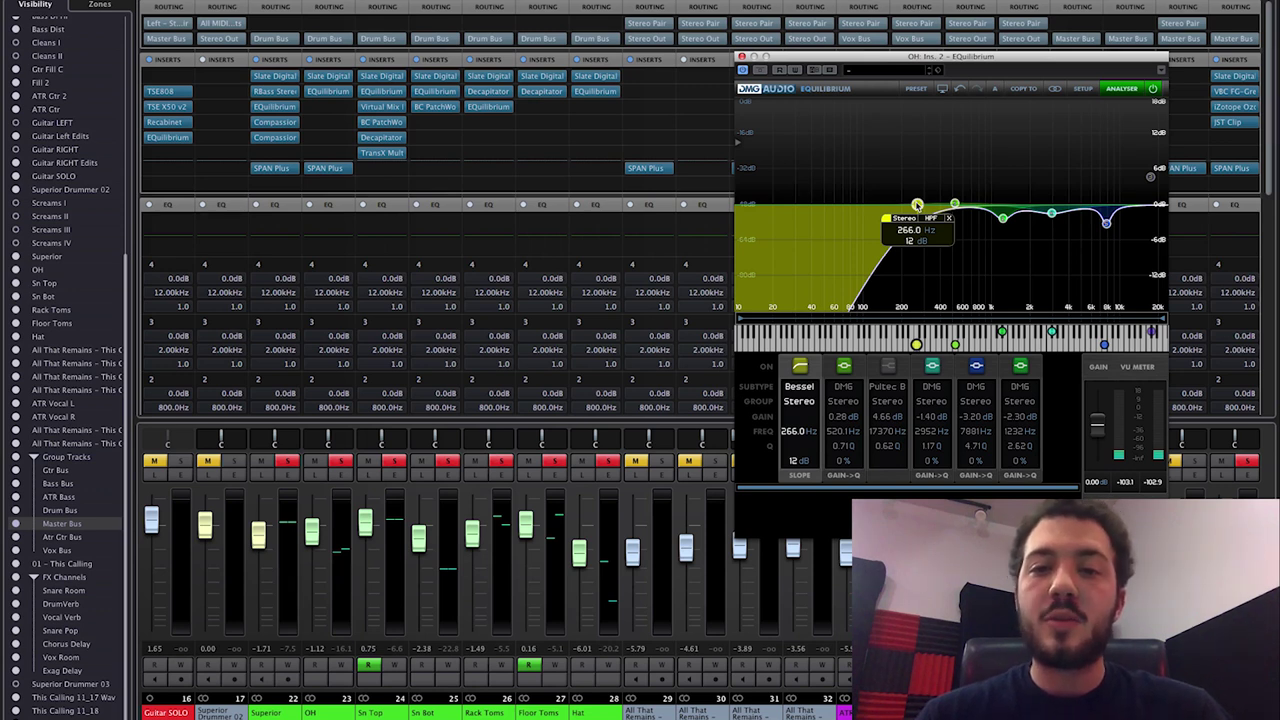
{"action": "left_click_drag", "start_coordinate": [917, 205], "coordinate": [915, 205]}
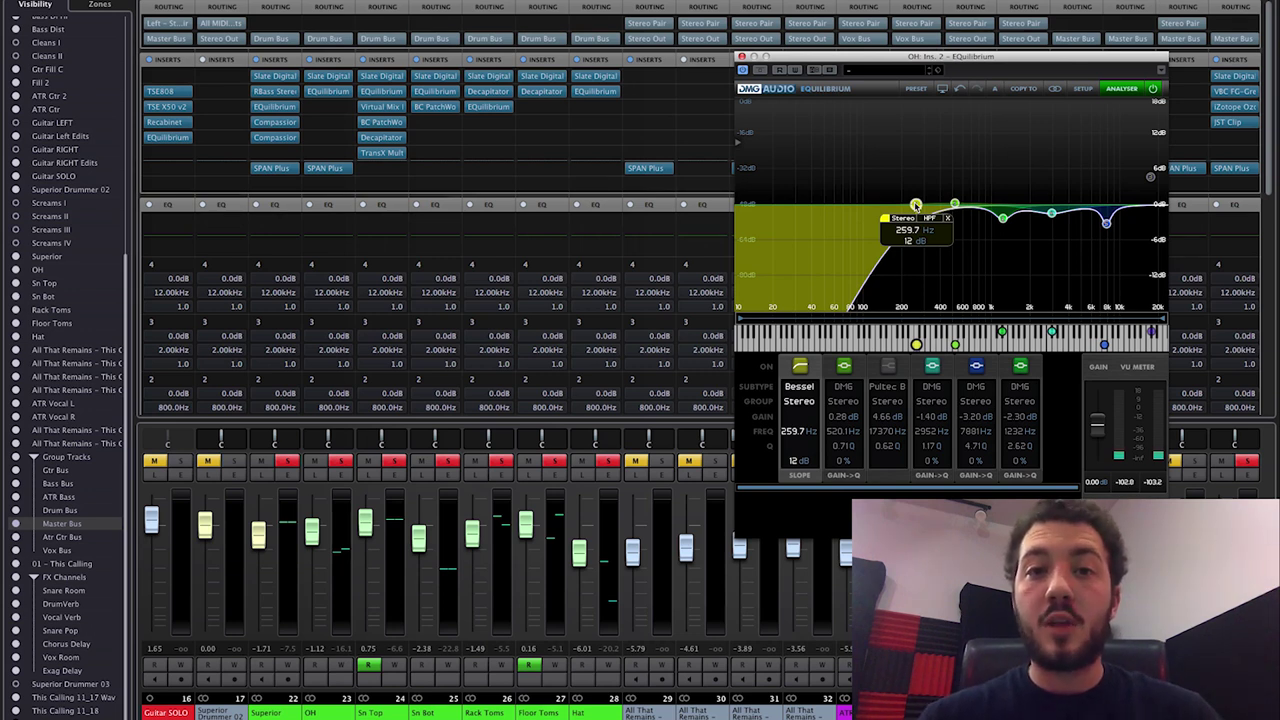
Revisit the filter type choices for the OH high-pass band, recheck its curve, and close the equalizer
{"action": "left_click", "coordinate": [933, 224]}
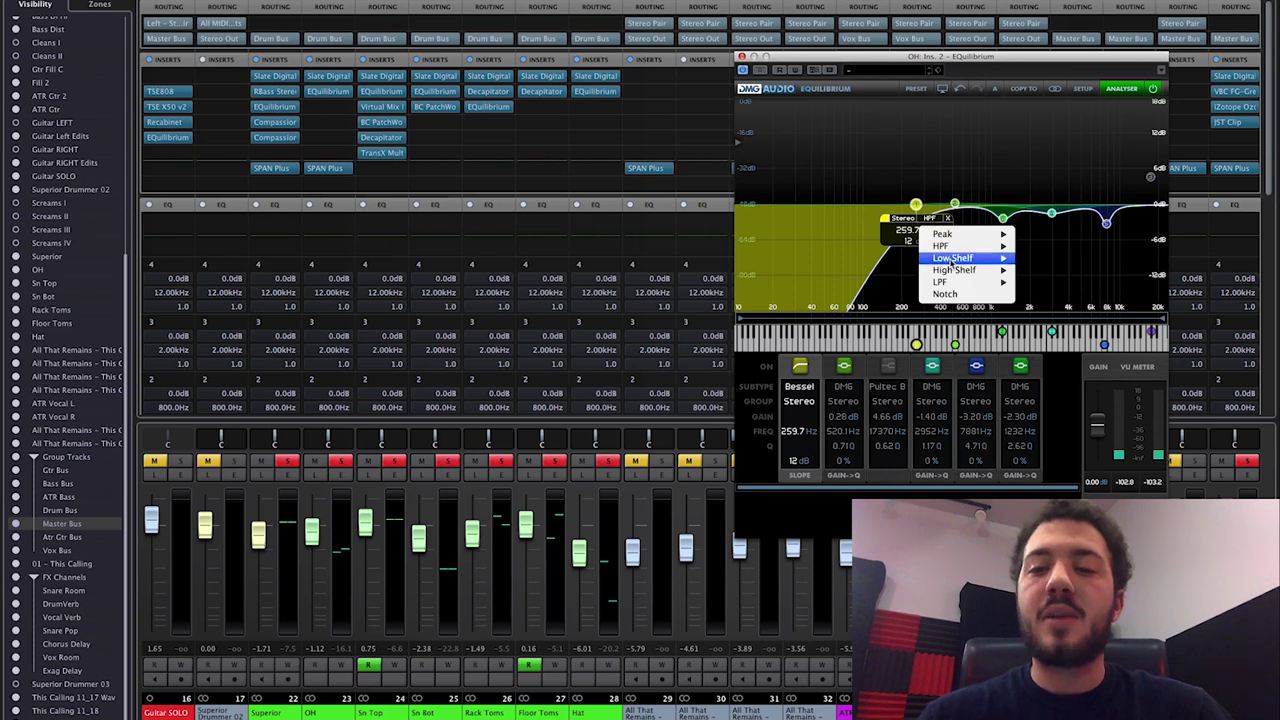
{"action": "left_click", "coordinate": [1043, 64]}
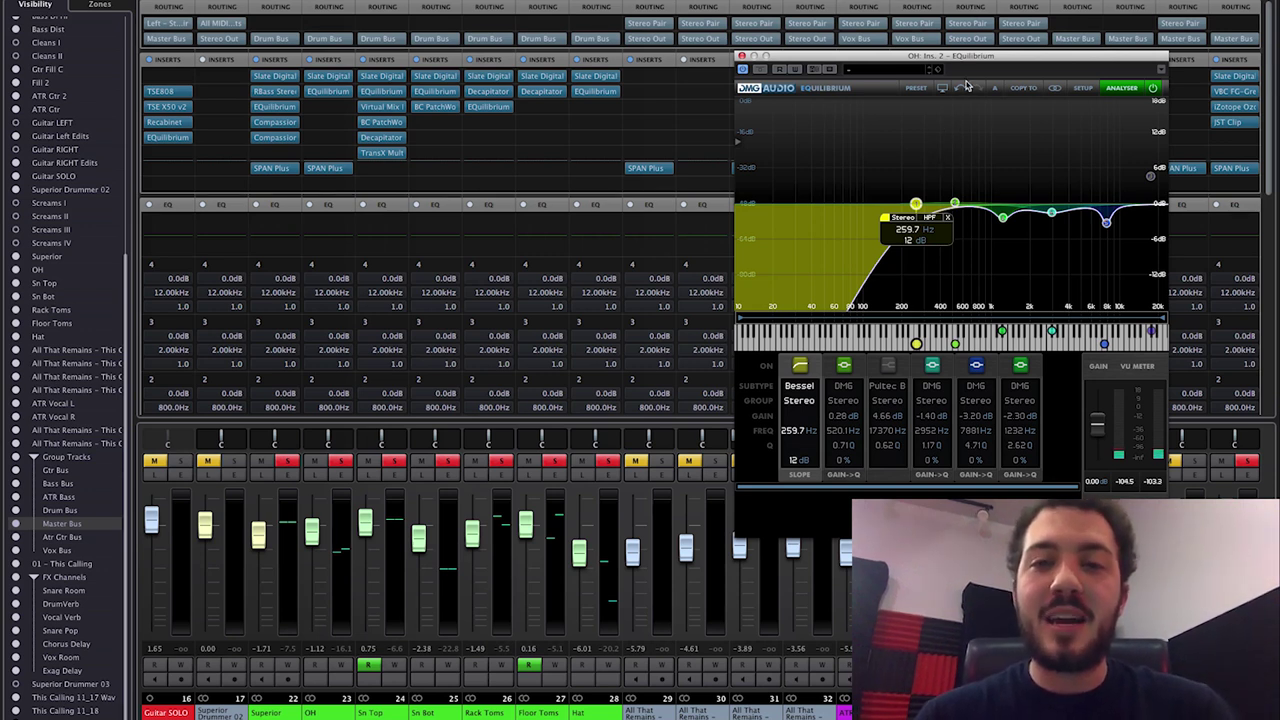
{"action": "left_click", "coordinate": [954, 142]}
{"action": "left_click", "coordinate": [915, 204]}
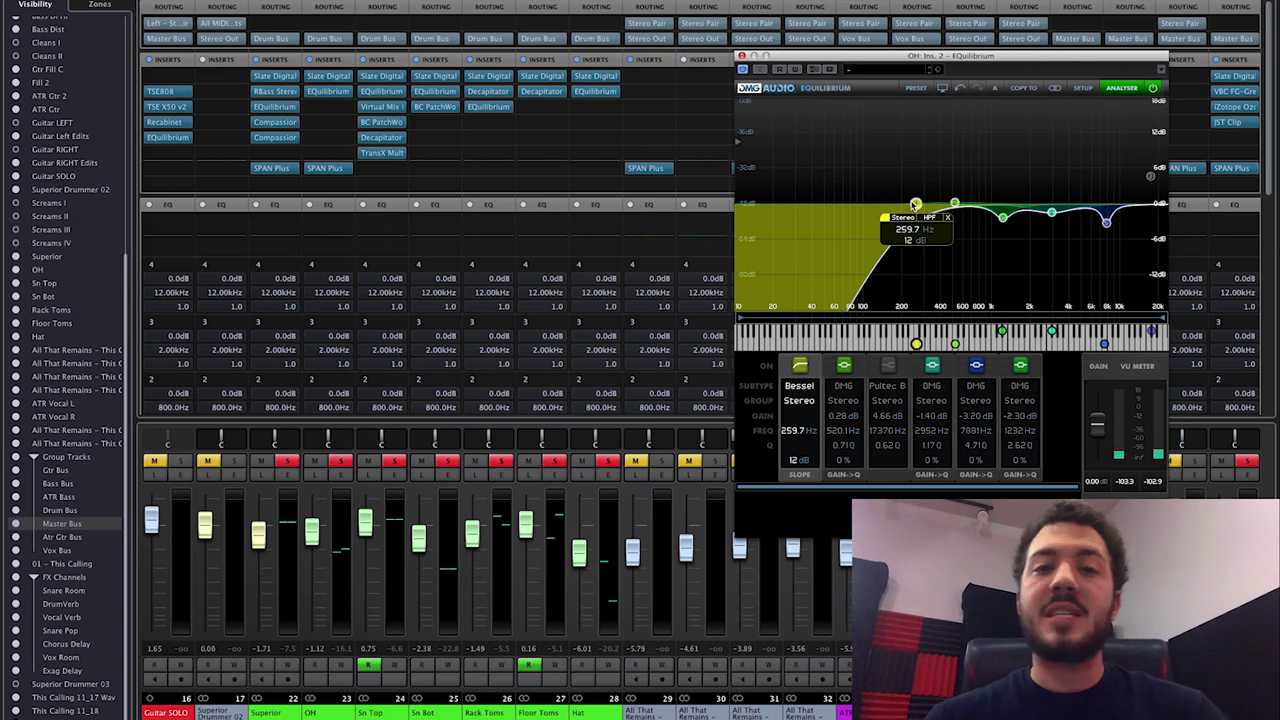
{"action": "left_click", "coordinate": [871, 151]}
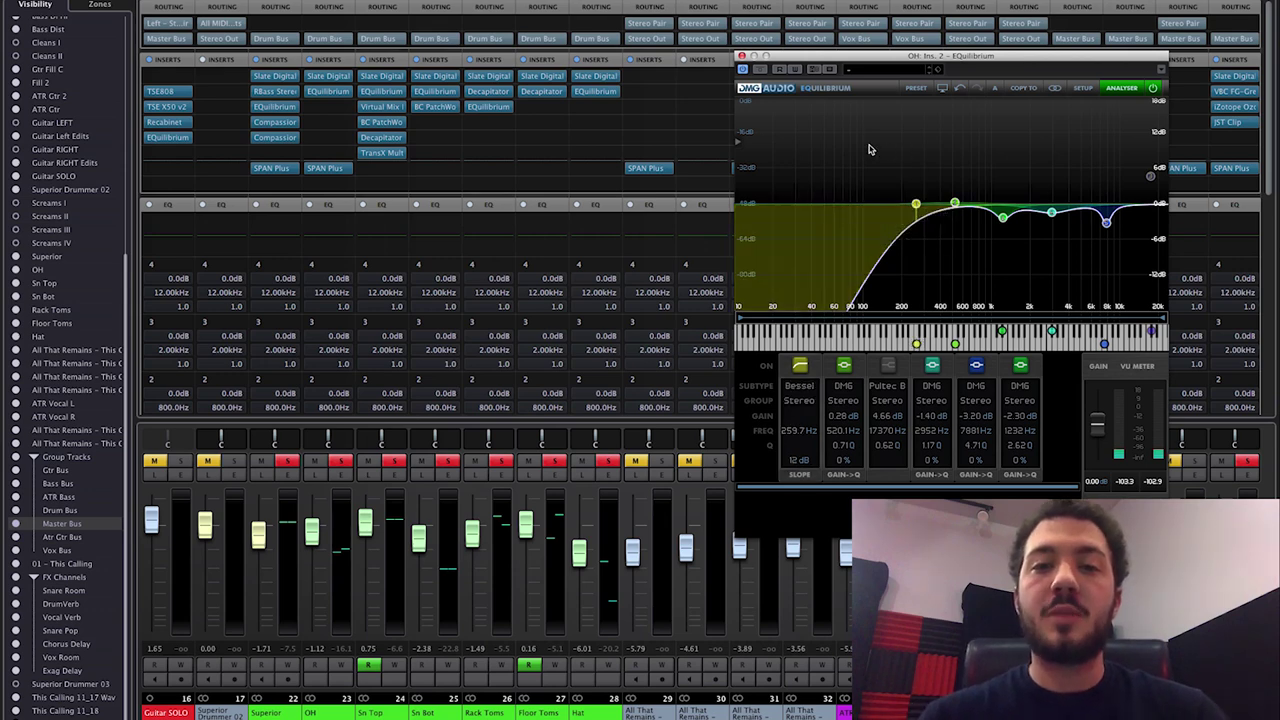
{"action": "left_click", "coordinate": [741, 58]}
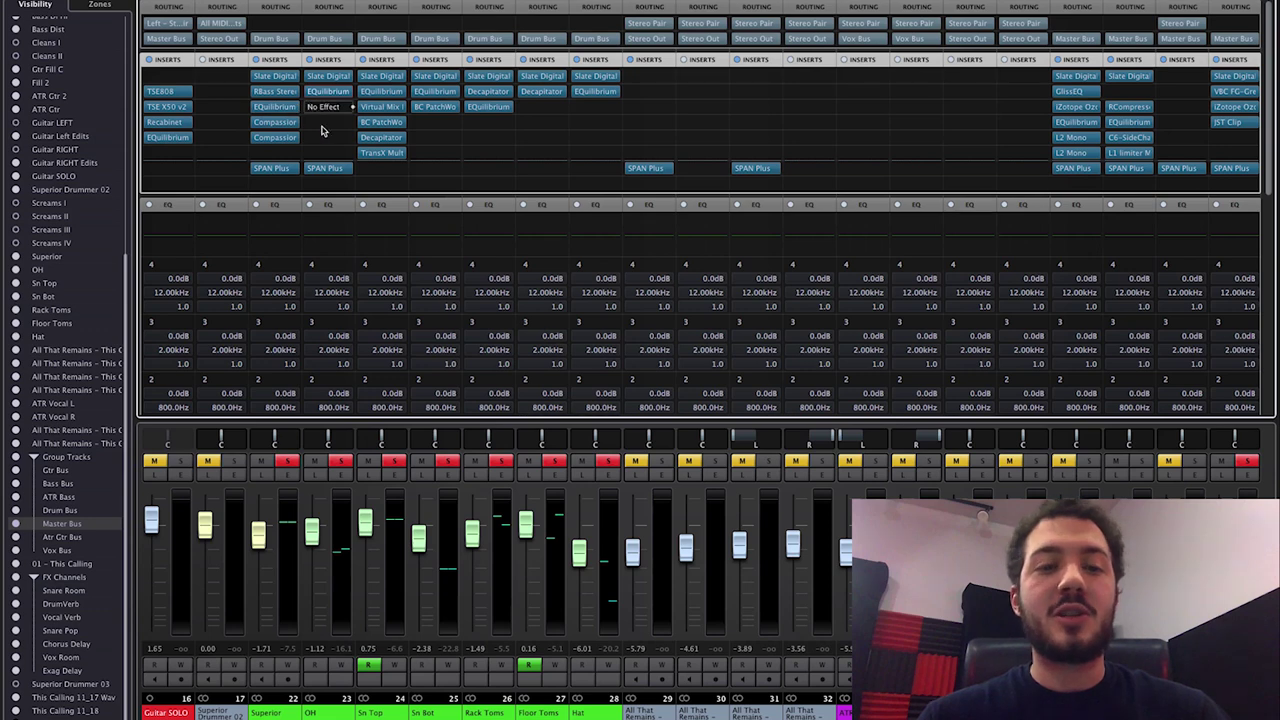
Bypass the EQuilibrium, Virtual Mix Rack, BC PatchWork, Decapitator and TransX Multi inserts on the Sn Top channel
{"action": "left_click", "coordinate": [376, 77]}
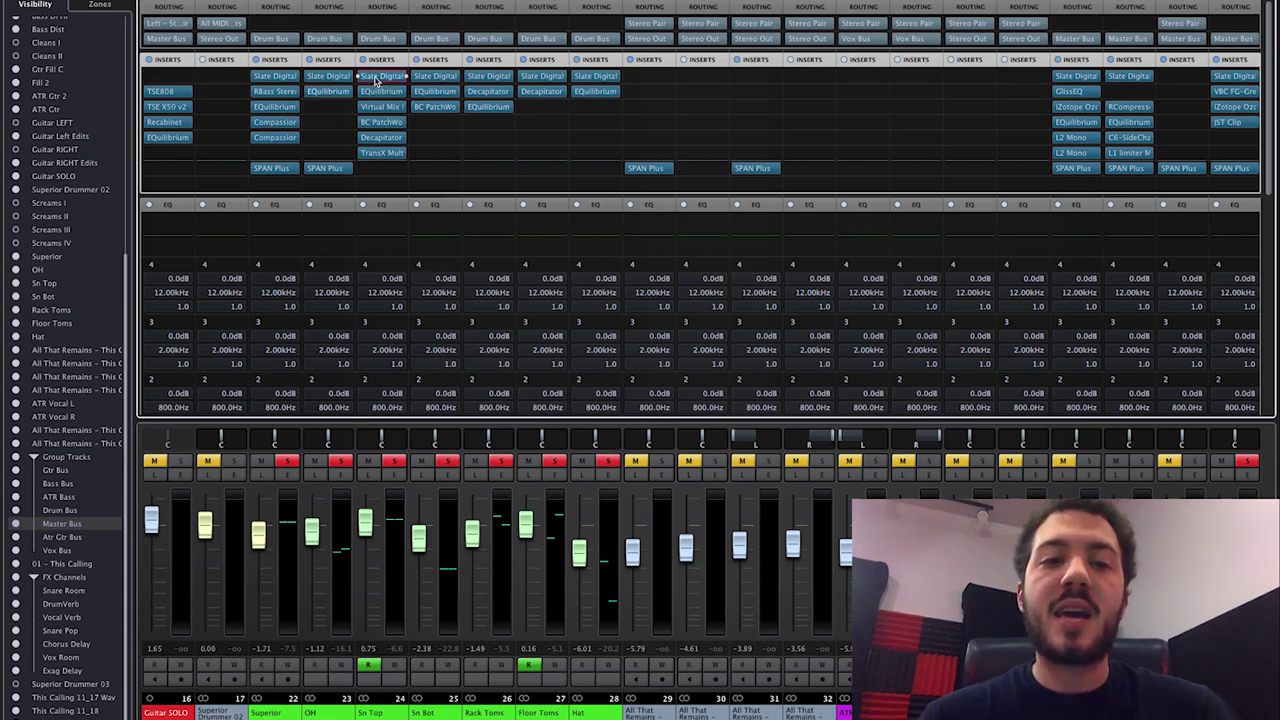
{"action": "left_click", "coordinate": [377, 80]}
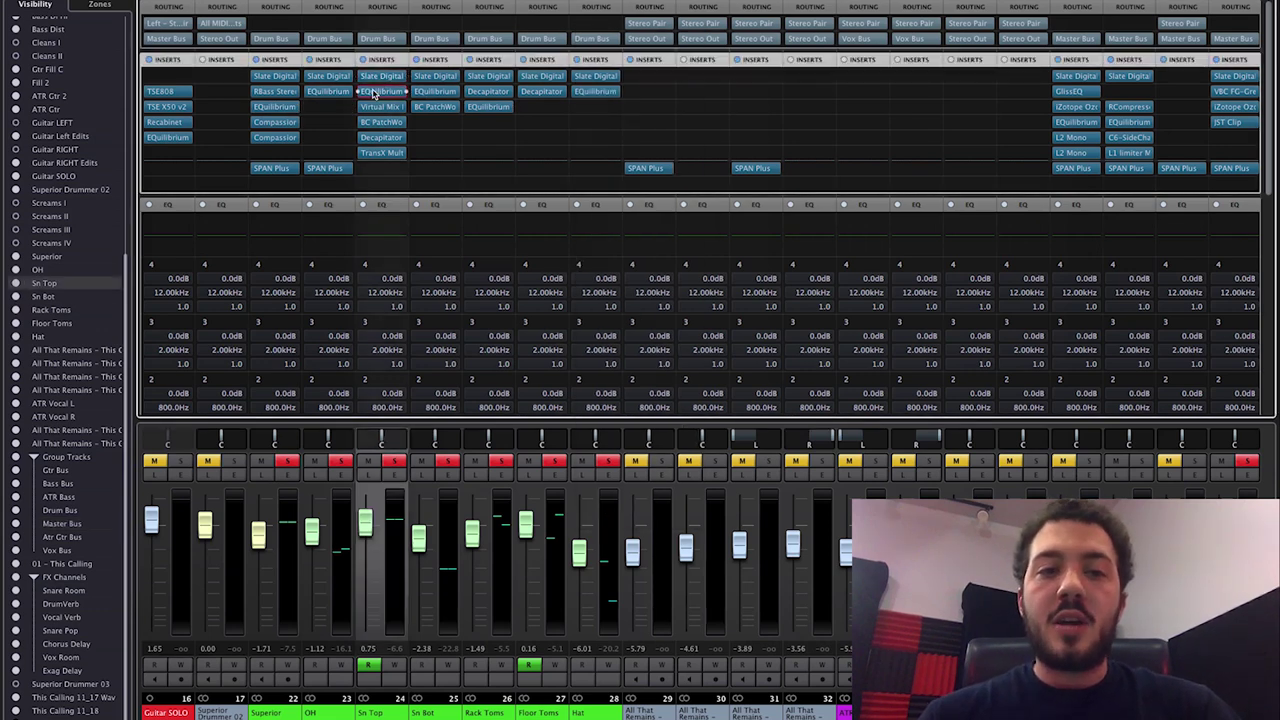
{"action": "left_click", "coordinate": [378, 91]}
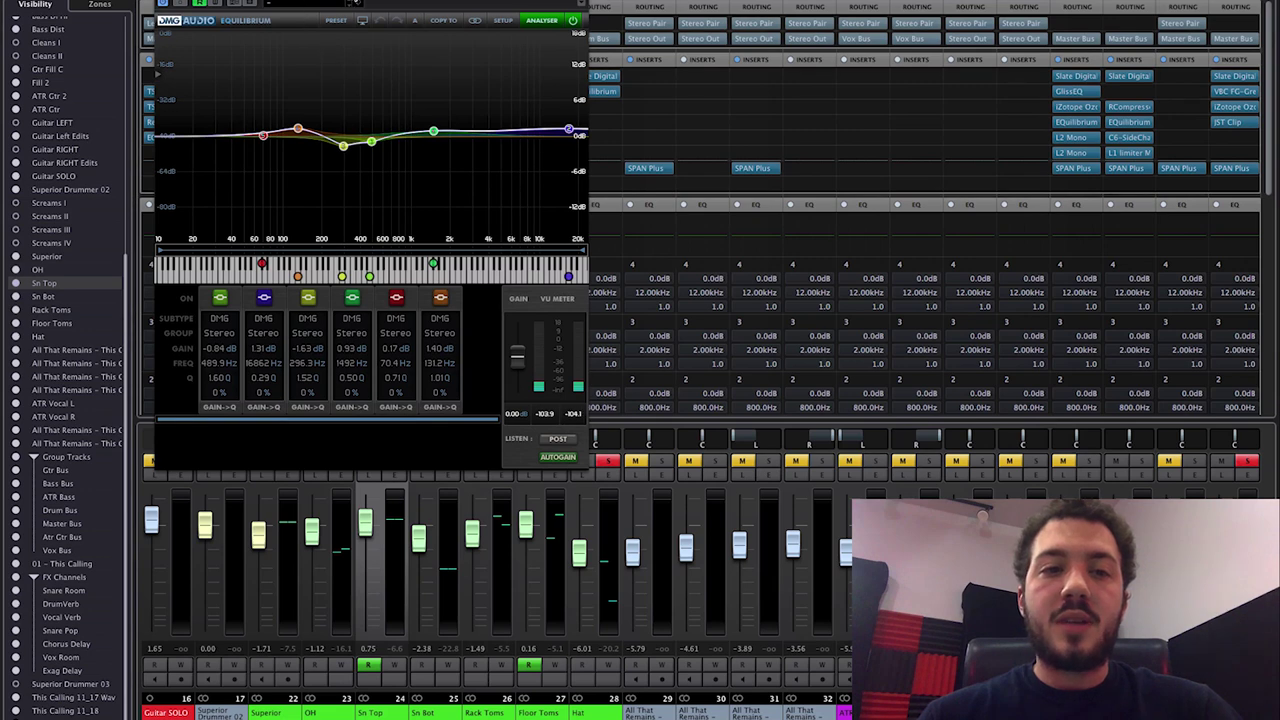
{"action": "left_click", "coordinate": [162, 3]}
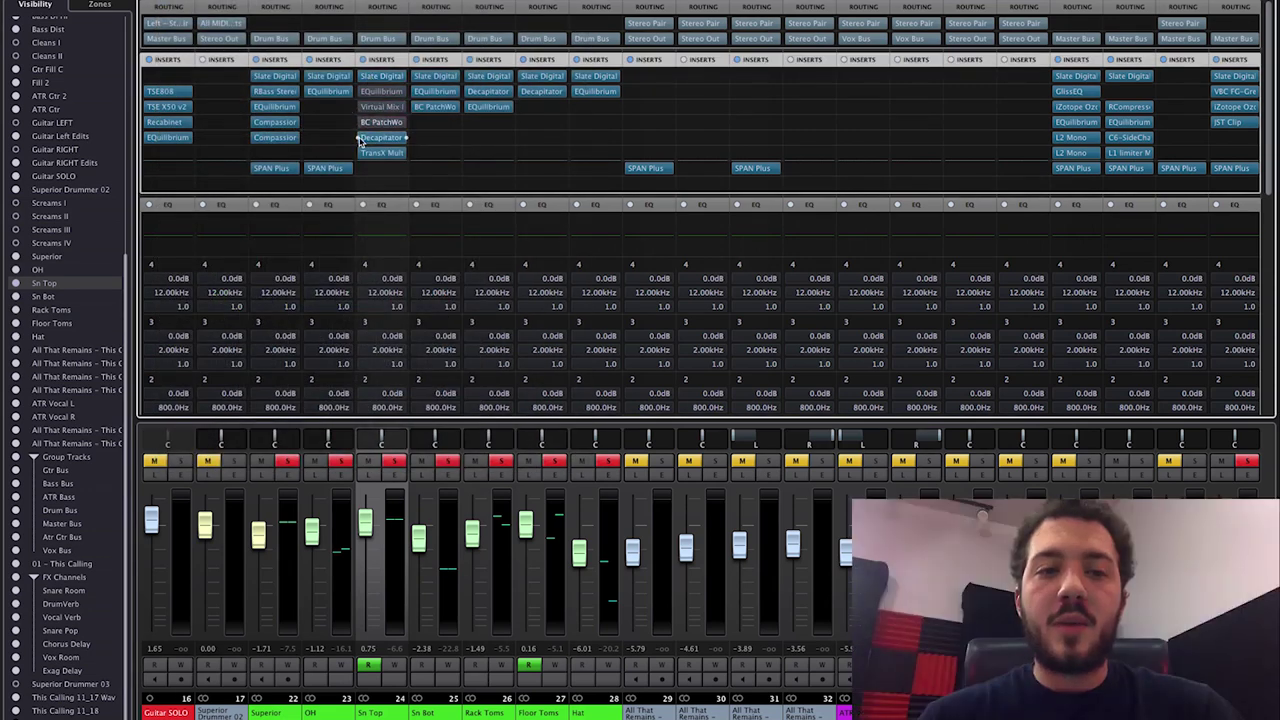
{"action": "left_click", "coordinate": [360, 124]}
{"action": "left_click", "coordinate": [359, 139]}
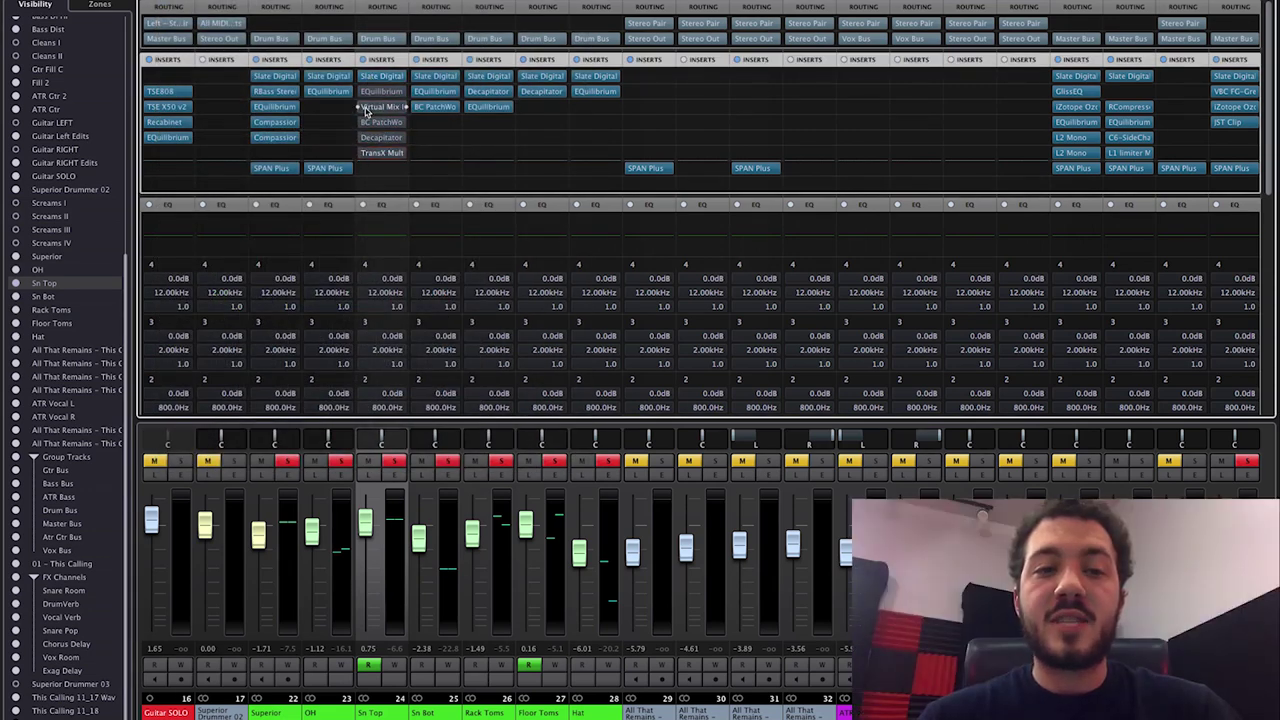
{"action": "left_click", "coordinate": [360, 107]}
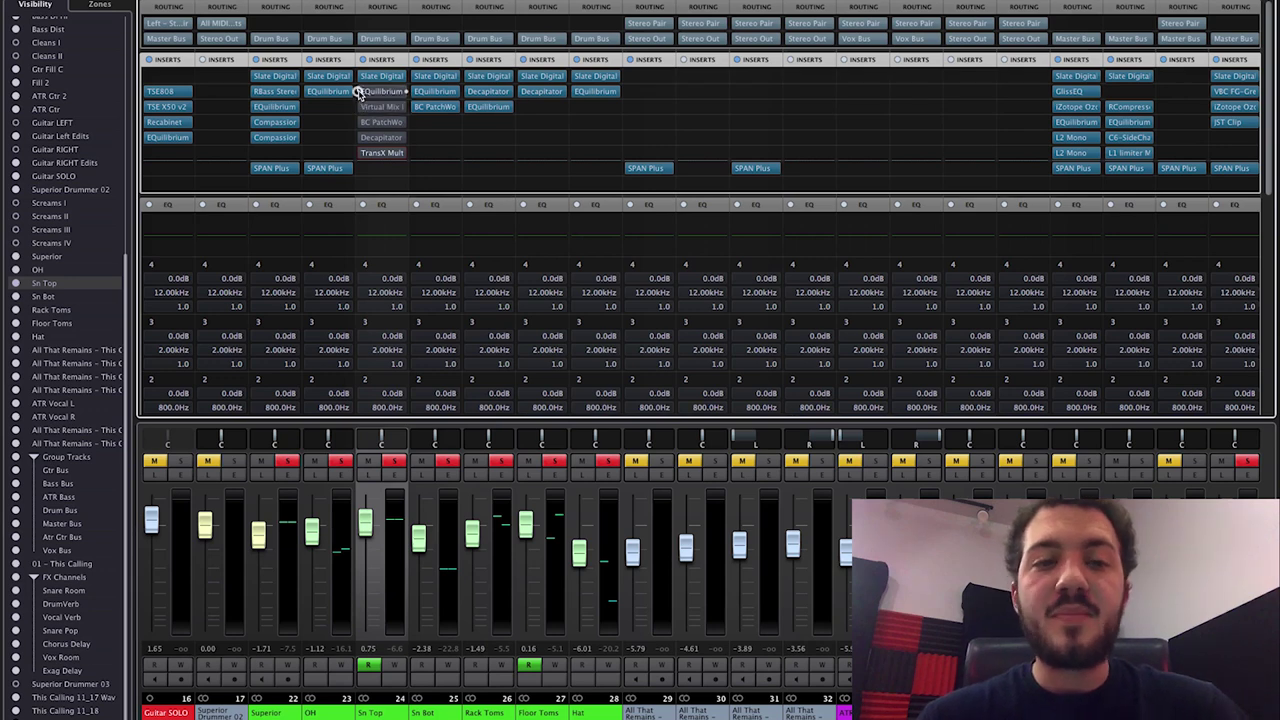
Reactivate the EQuilibrium insert on Sn Top and place its open editor clear of the drum channels
{"action": "left_click", "coordinate": [359, 92]}
{"action": "left_click", "coordinate": [376, 92]}
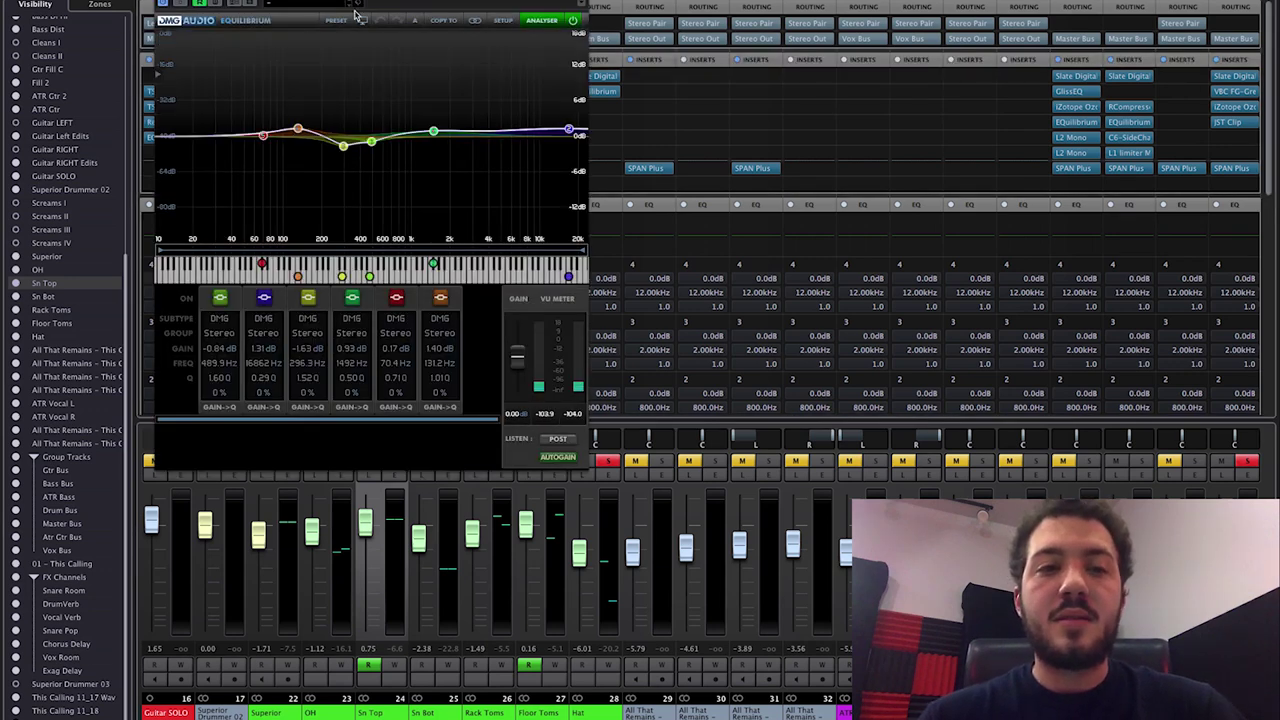
{"action": "left_click_drag", "start_coordinate": [360, 2], "coordinate": [485, 22]}
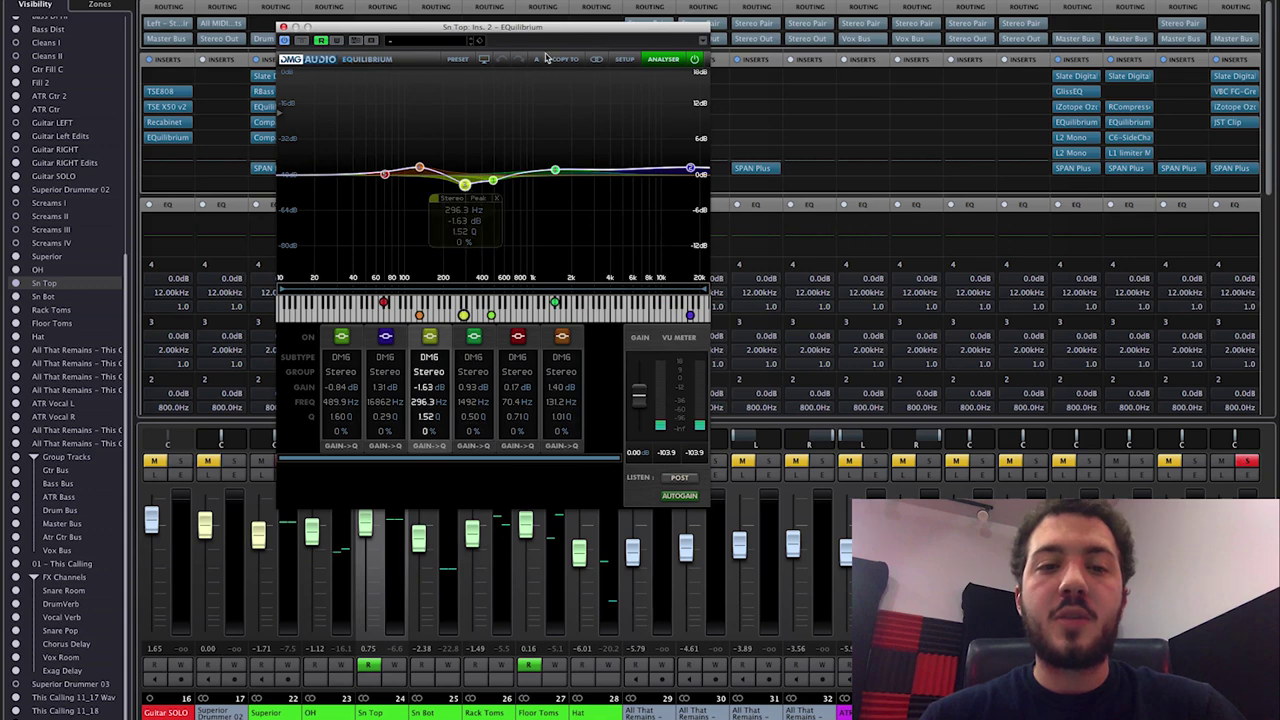
{"action": "left_click_drag", "start_coordinate": [560, 10], "coordinate": [812, 10]}
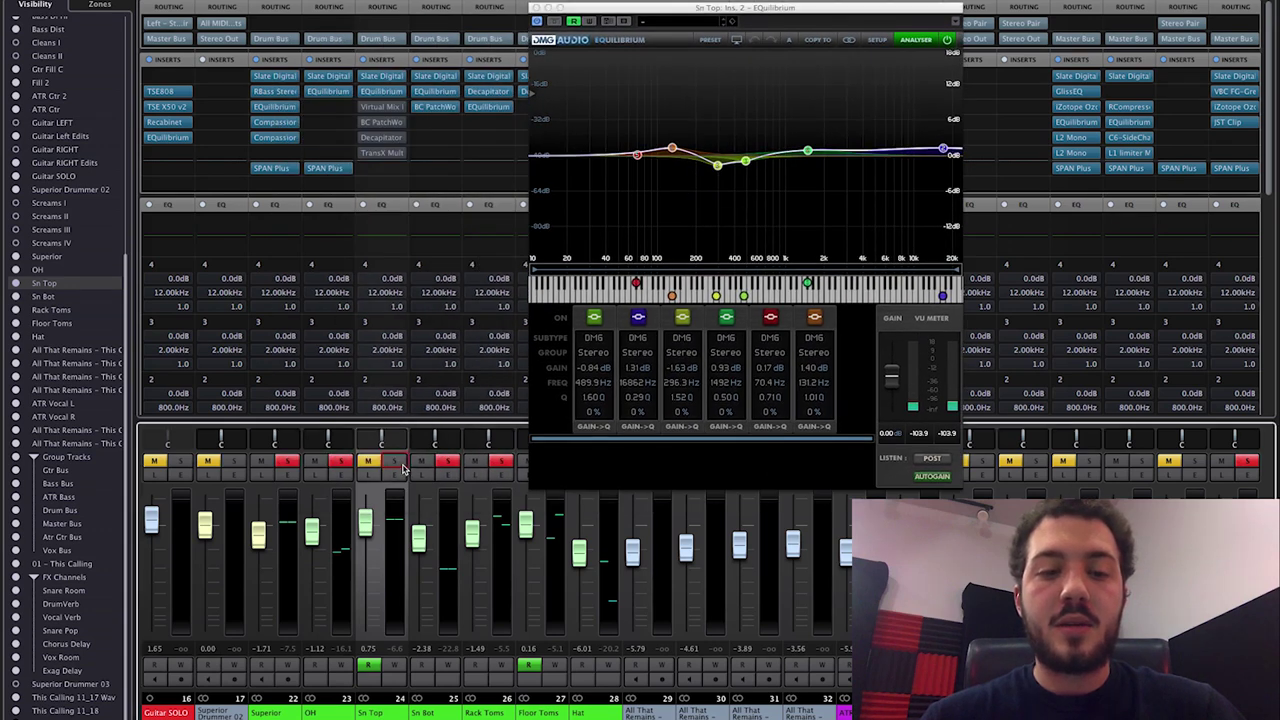
Clear the solos from the drum channels and the buses in the mixer
{"action": "scroll", "coordinate": [475, 437], "scroll_direction": "right", "scroll_amount": 5}
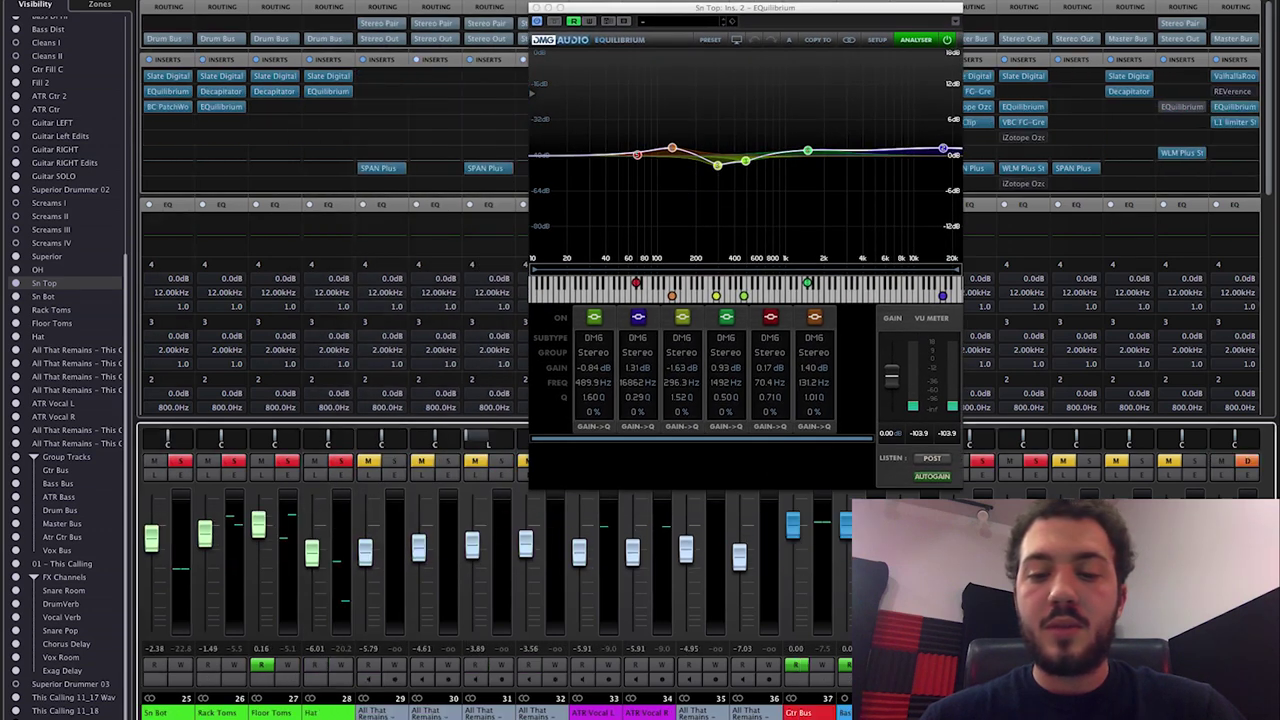
{"action": "left_click", "coordinate": [340, 461]}
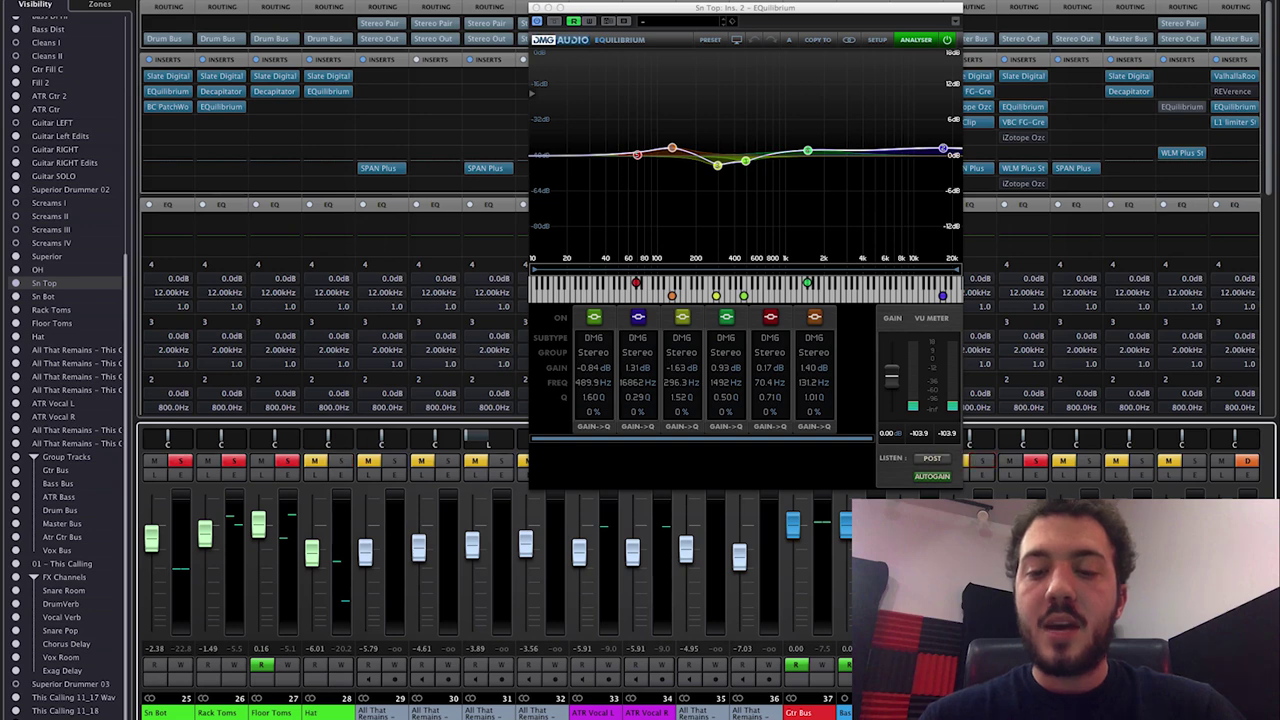
{"action": "scroll", "coordinate": [420, 440], "scroll_direction": "left", "scroll_amount": 5}
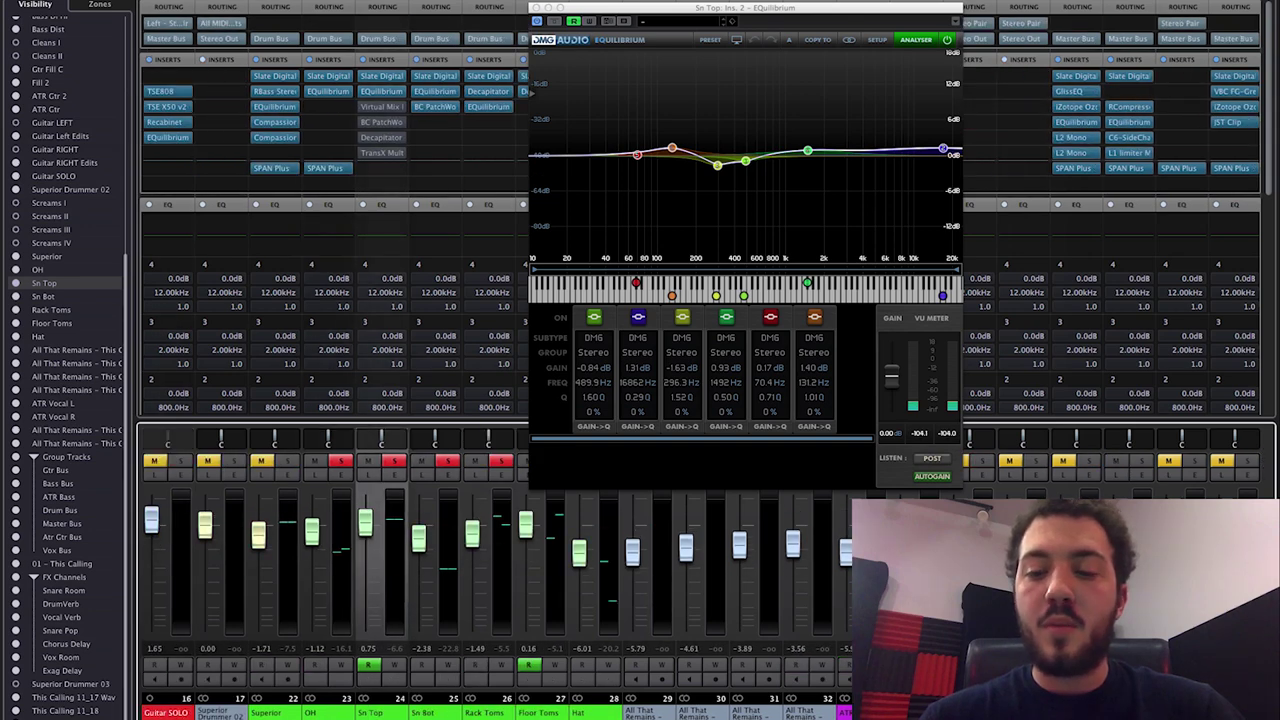
{"action": "scroll", "coordinate": [1120, 440], "scroll_direction": "right", "scroll_amount": 5}
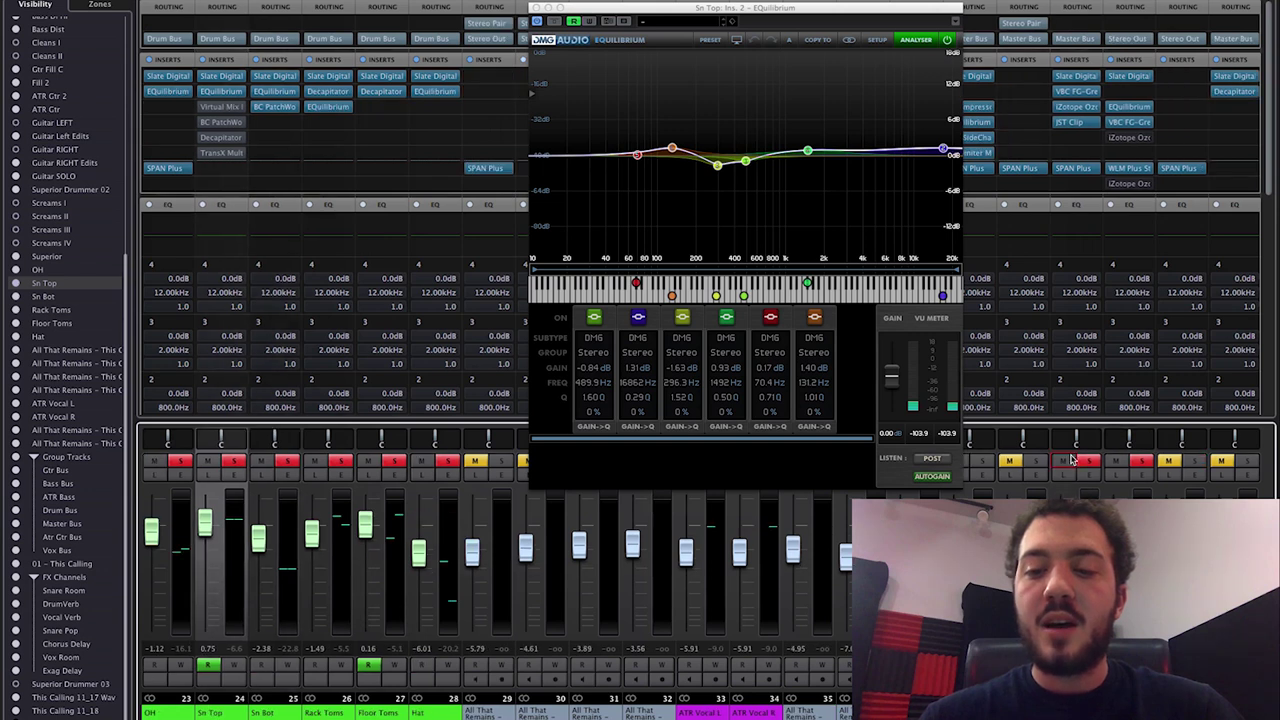
{"action": "scroll", "coordinate": [400, 560], "scroll_direction": "left", "scroll_amount": 2}
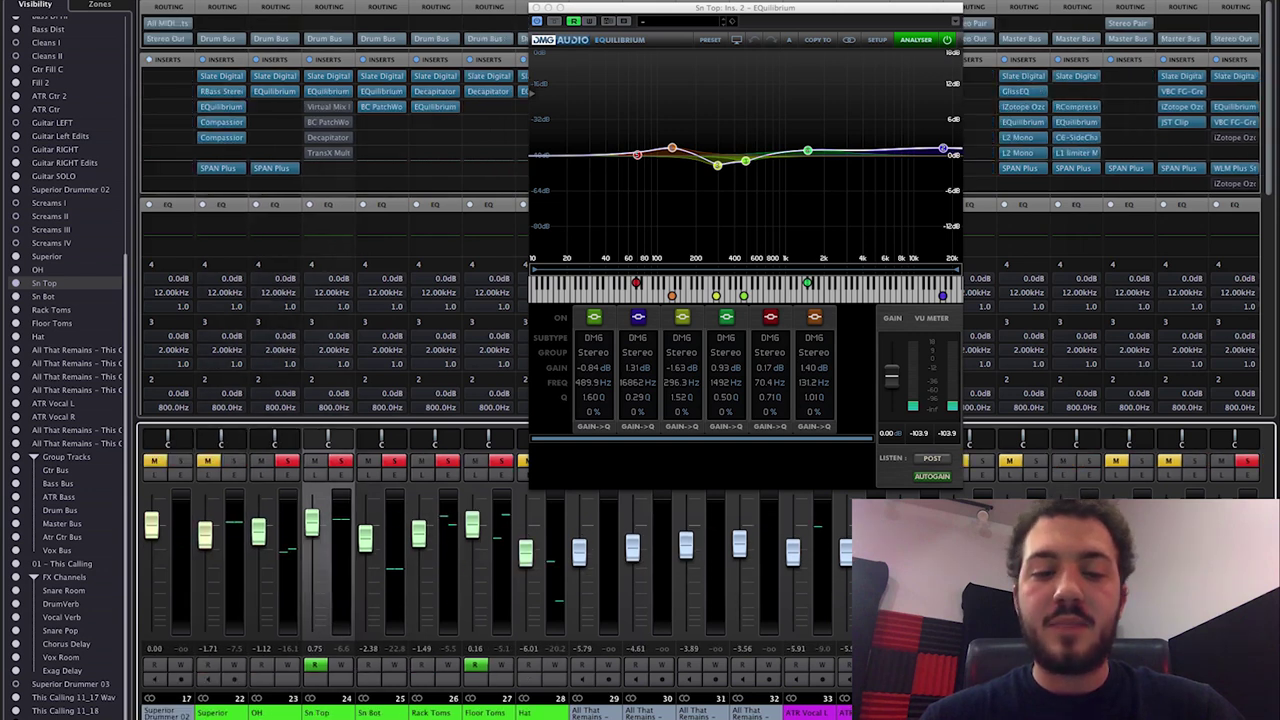
{"action": "left_click", "coordinate": [287, 461]}
{"action": "left_click", "coordinate": [338, 461]}
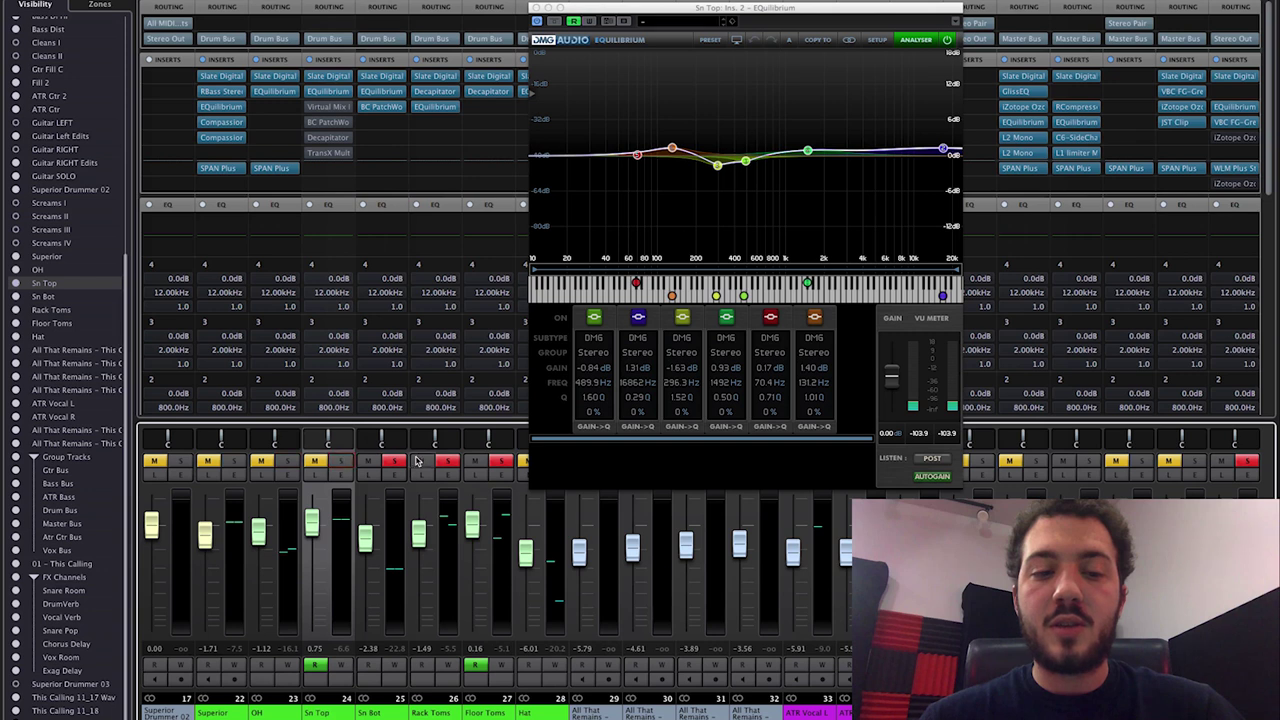
{"action": "left_click", "coordinate": [447, 461]}
{"action": "left_click", "coordinate": [500, 461]}
{"action": "left_click", "coordinate": [391, 461]}
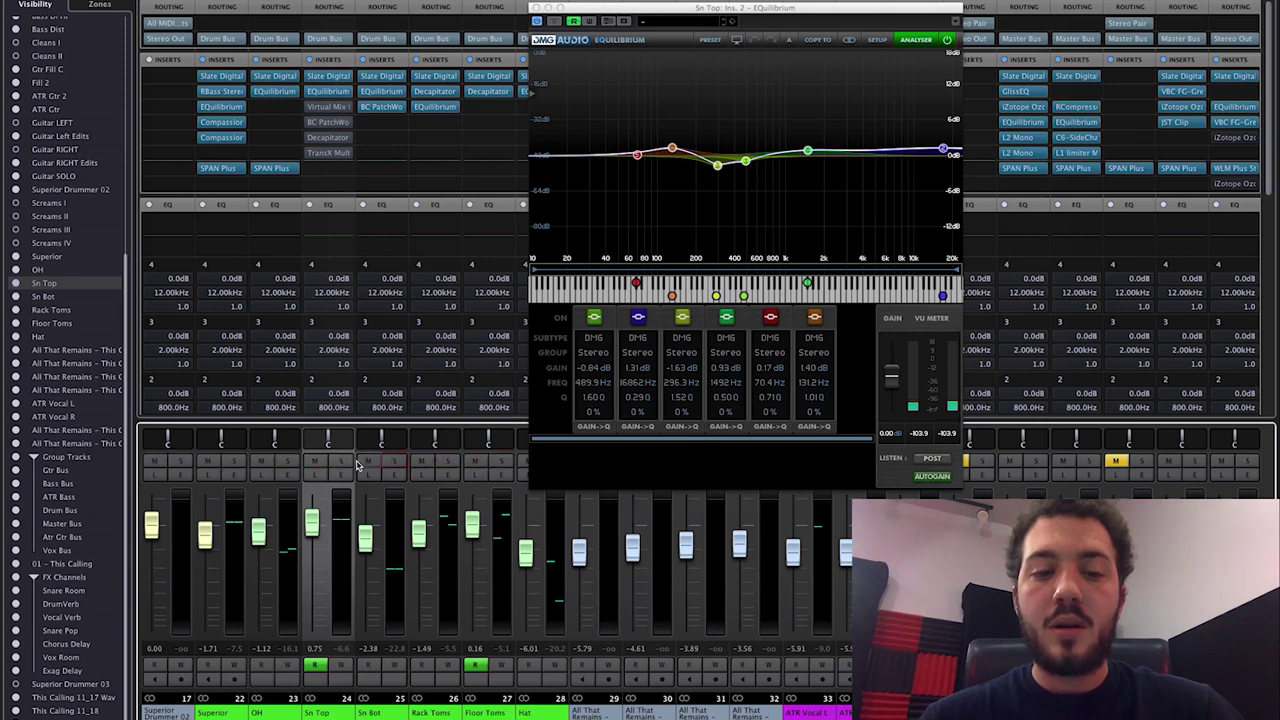
Solo Sn Top together with the Drum Bus and Master Bus, and audition its EQuilibrium settings during playback
{"action": "left_click", "coordinate": [340, 461]}
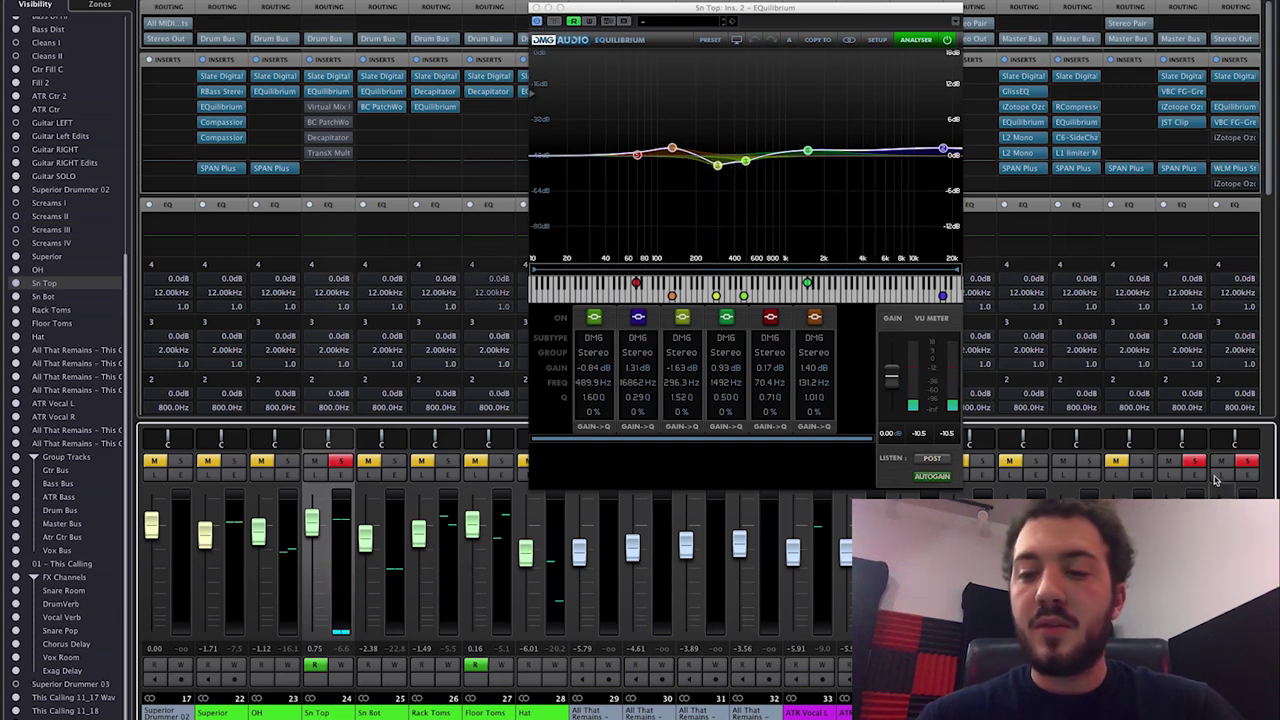
{"action": "scroll", "coordinate": [527, 10], "scroll_direction": "right", "scroll_amount": 1}
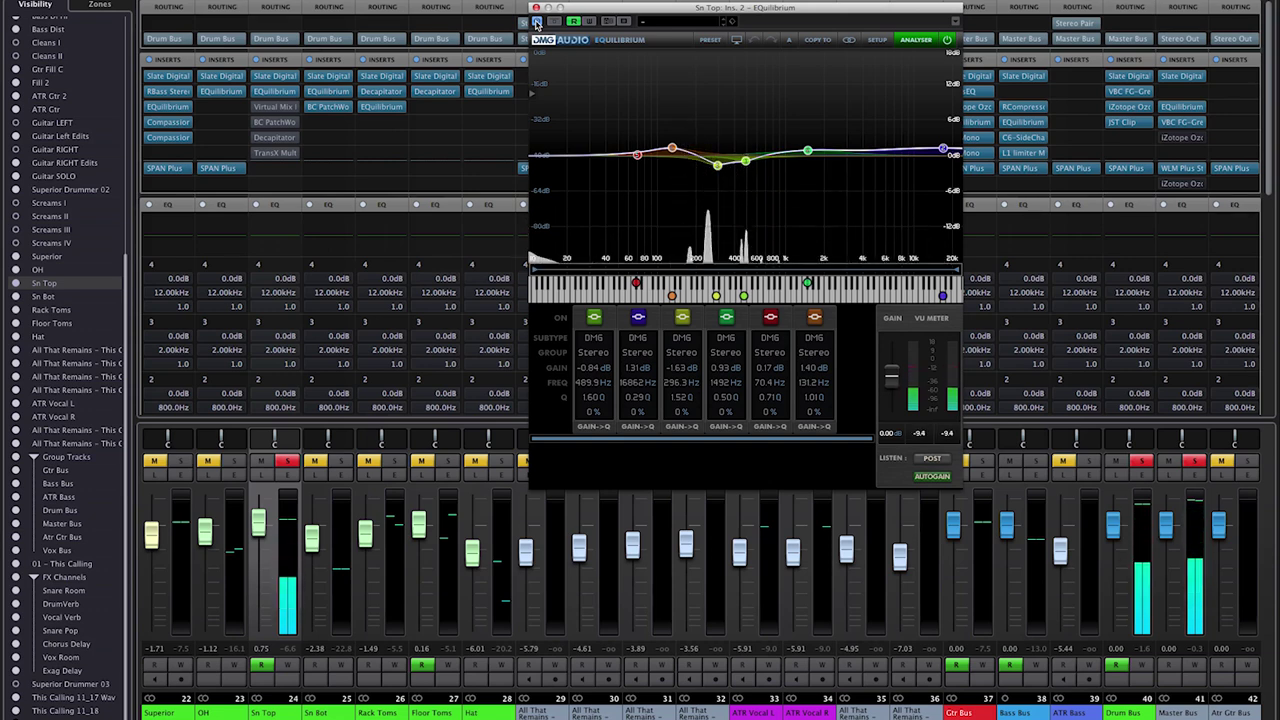
{"action": "key", "text": "space"}
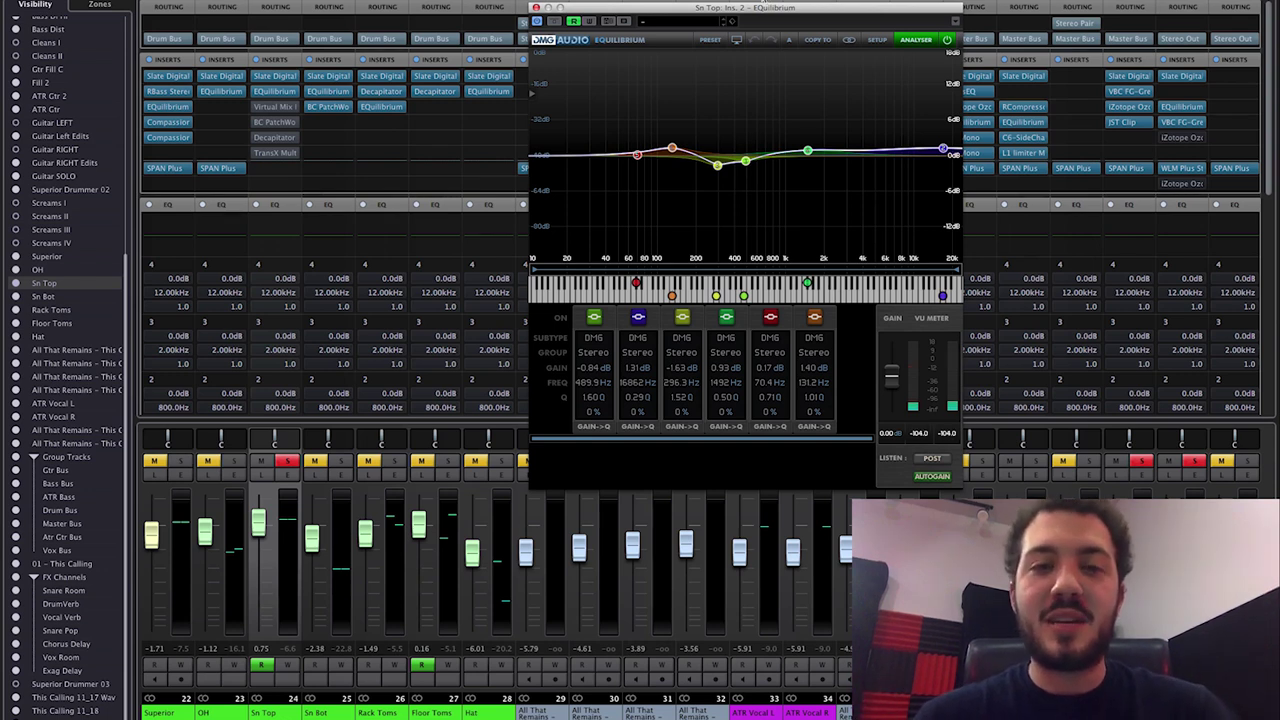
Activate Virtual Mix Rack on Sn Top, audition its Revival module, and close the Virtual Mix Rack and EQuilibrium editors
{"action": "left_click", "coordinate": [258, 107]}
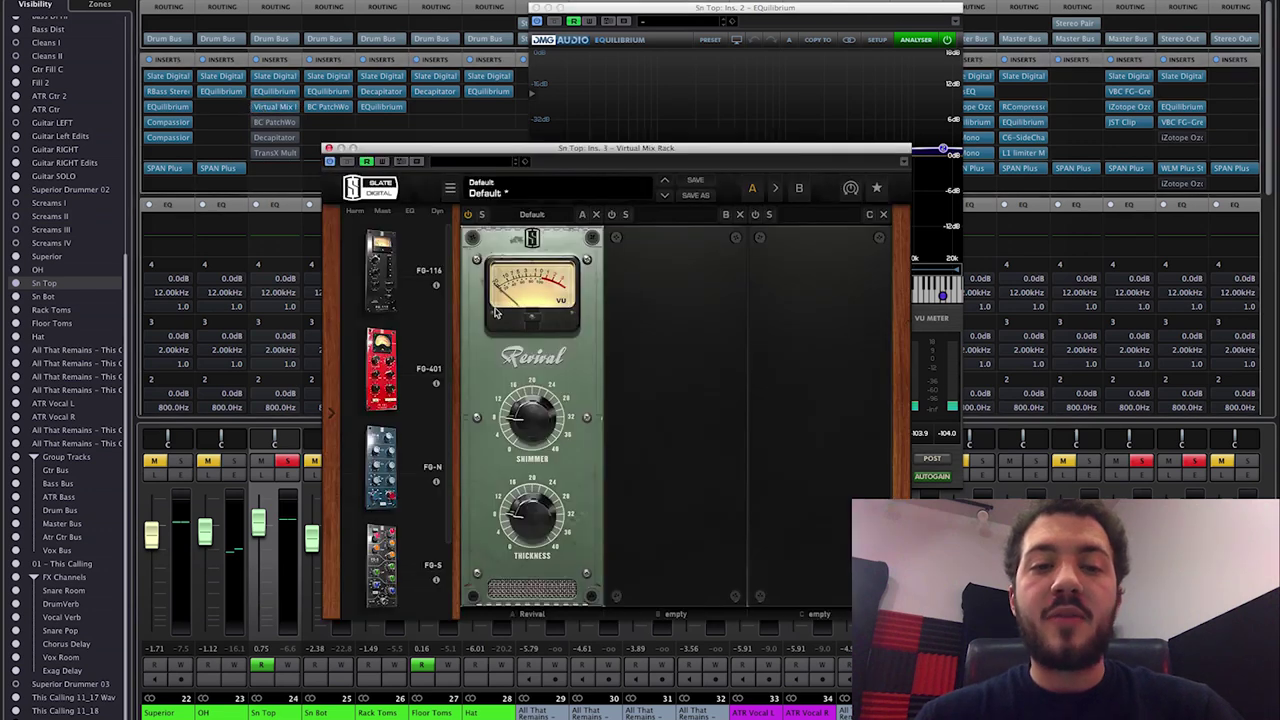
{"action": "left_click_drag", "start_coordinate": [669, 145], "coordinate": [697, 143]}
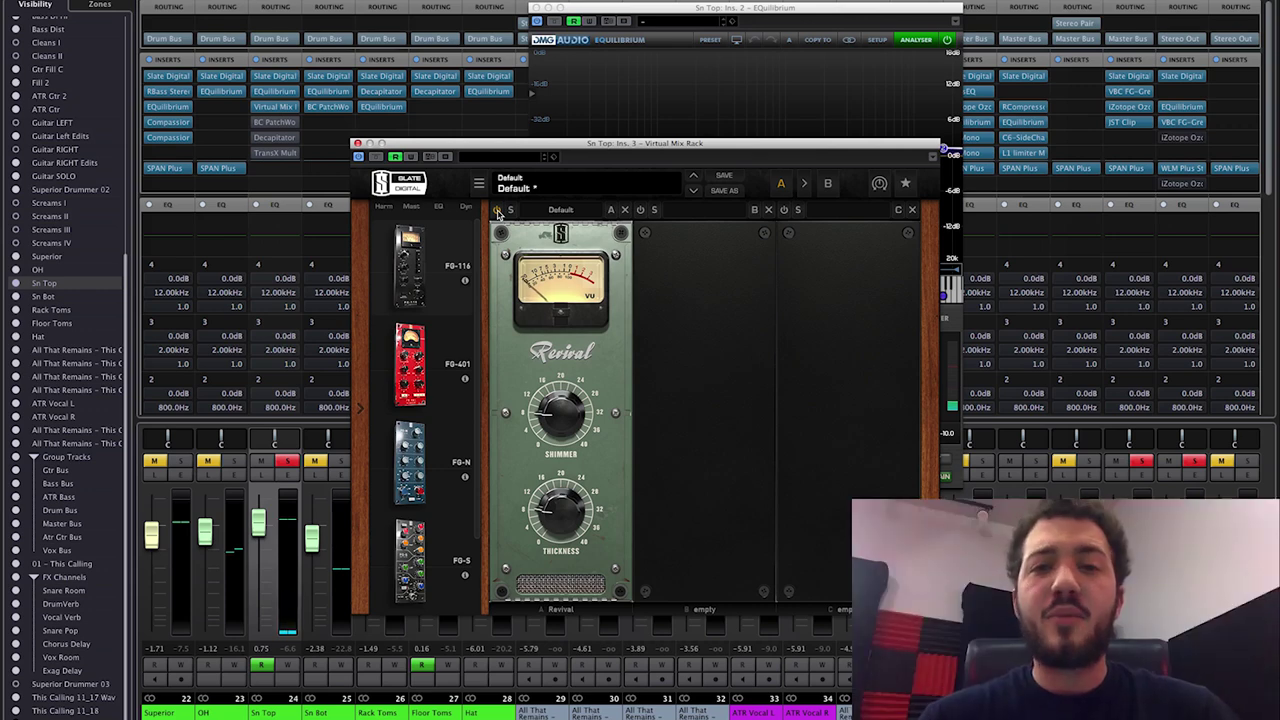
{"action": "left_click", "coordinate": [497, 211]}
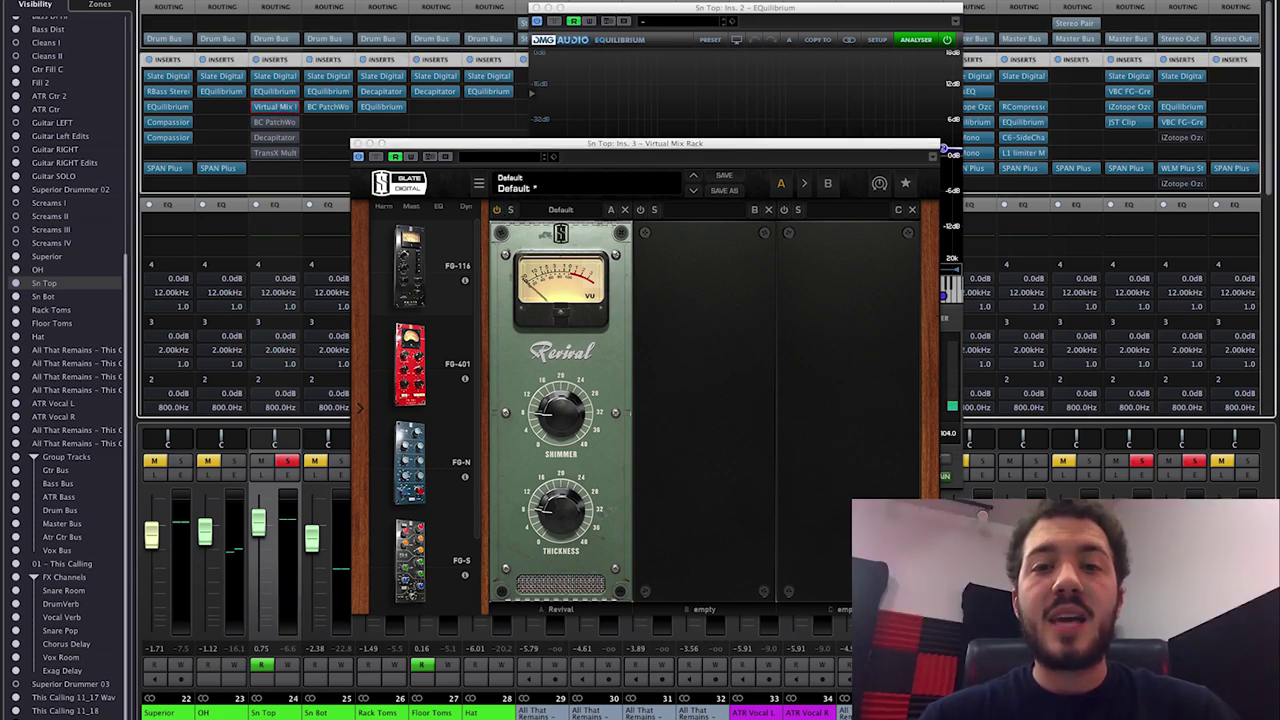
{"action": "left_click", "coordinate": [580, 396]}
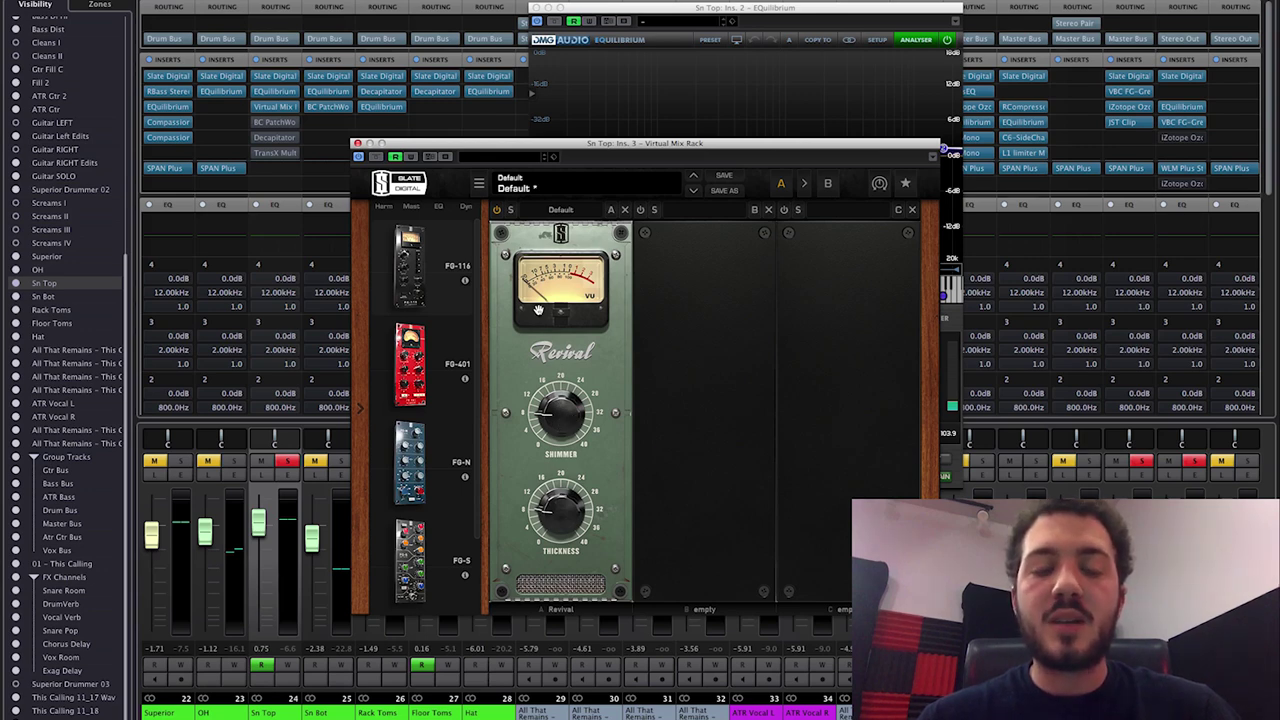
{"action": "left_click", "coordinate": [357, 144]}
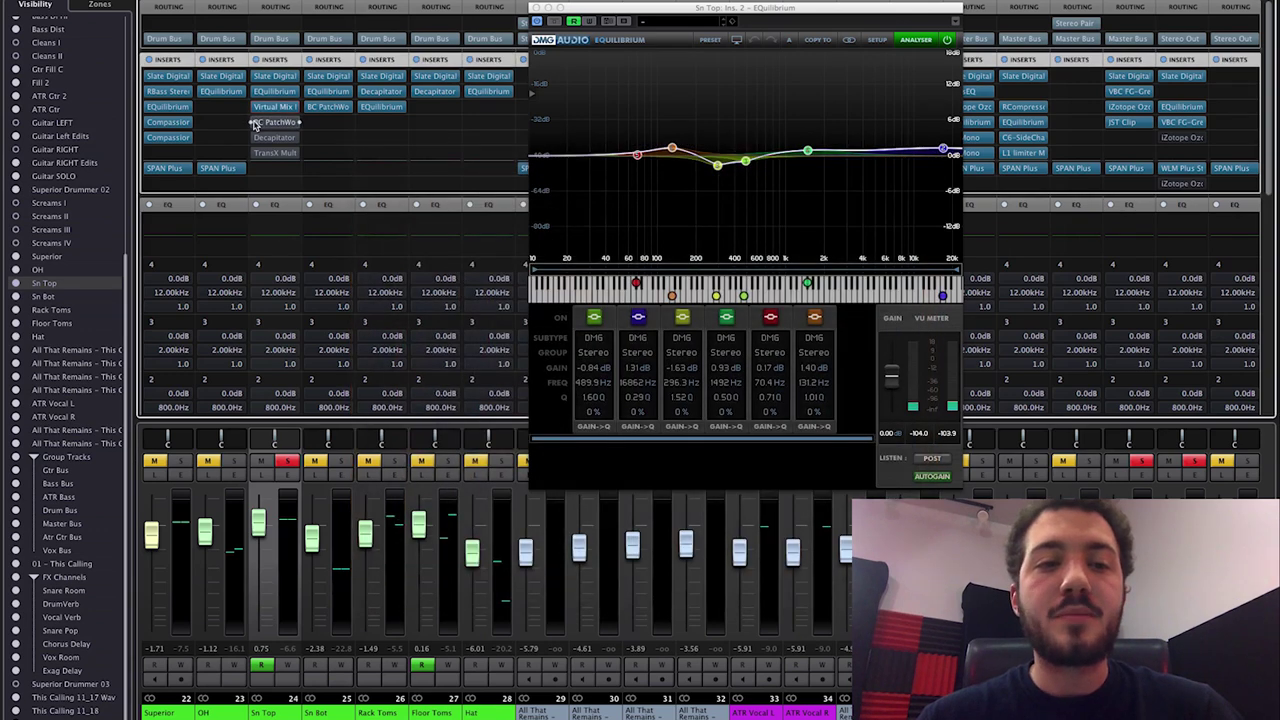
{"action": "left_click", "coordinate": [536, 7]}
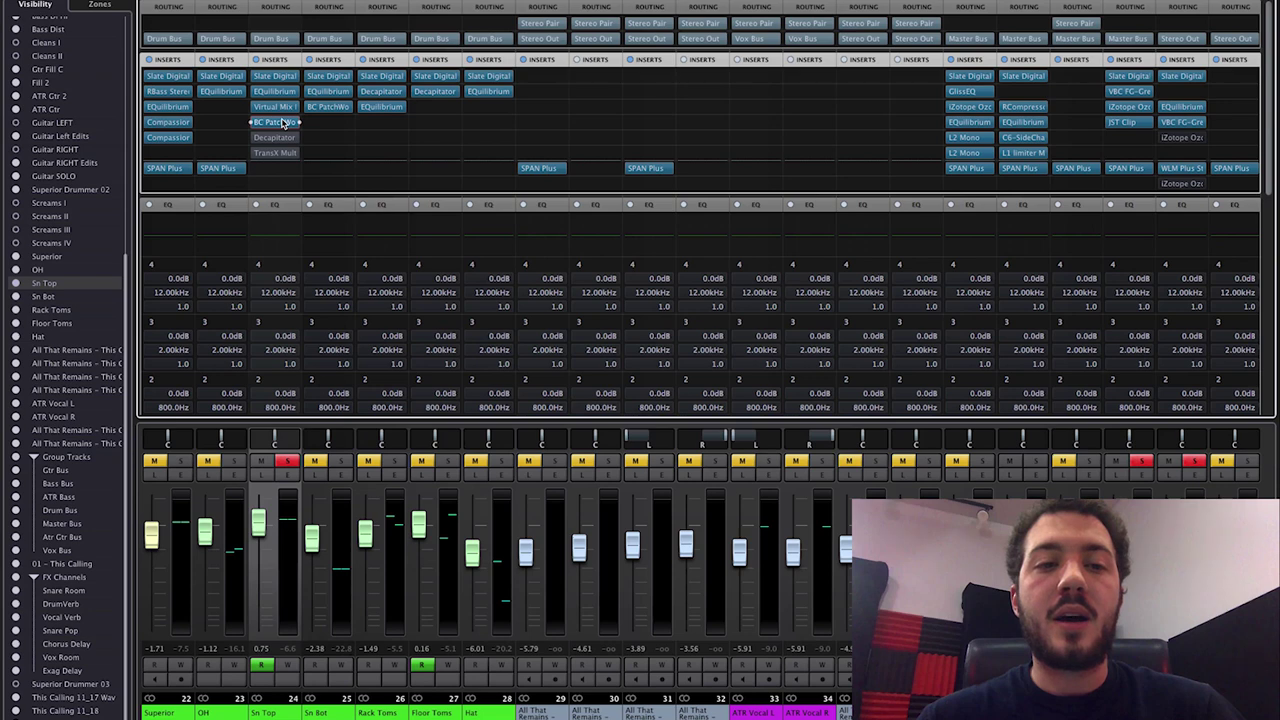
Examine the MH ChannelStrip compressor hosted in Sn Top's BC PatchWork insert and compare the snare with the insert bypassed
{"action": "left_click", "coordinate": [284, 122]}
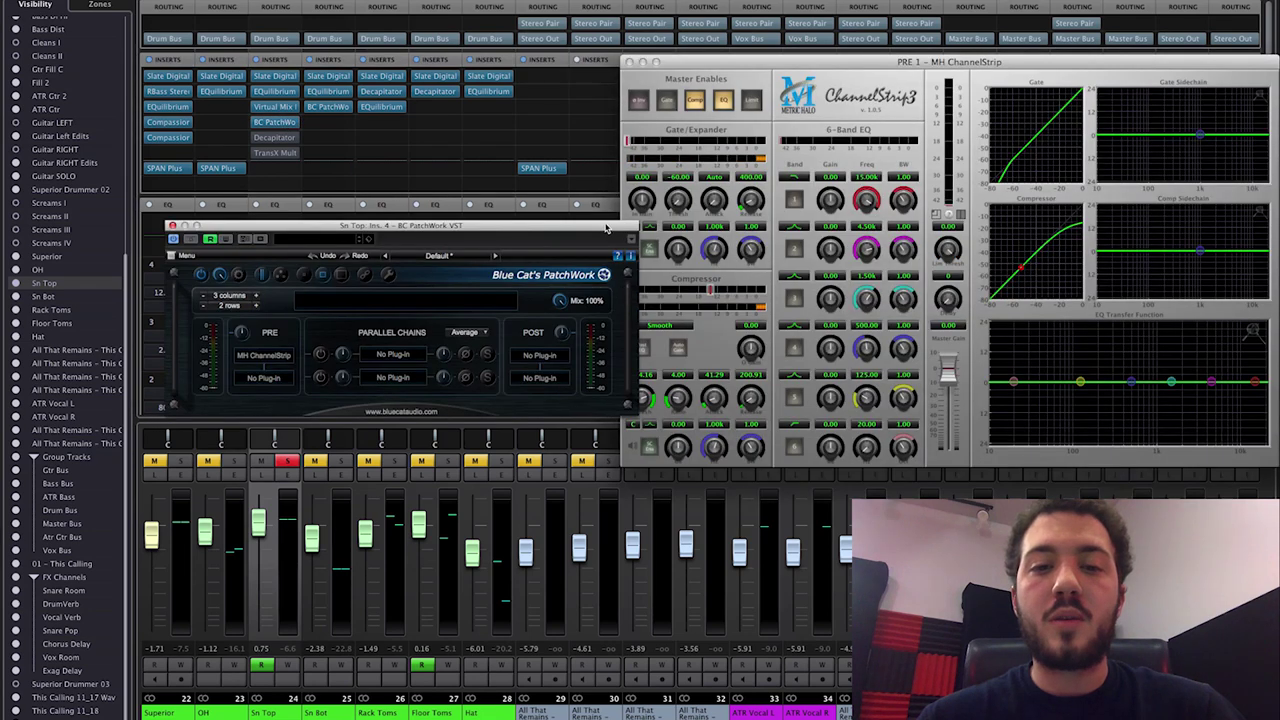
{"action": "left_click_drag", "start_coordinate": [606, 229], "coordinate": [556, 249]}
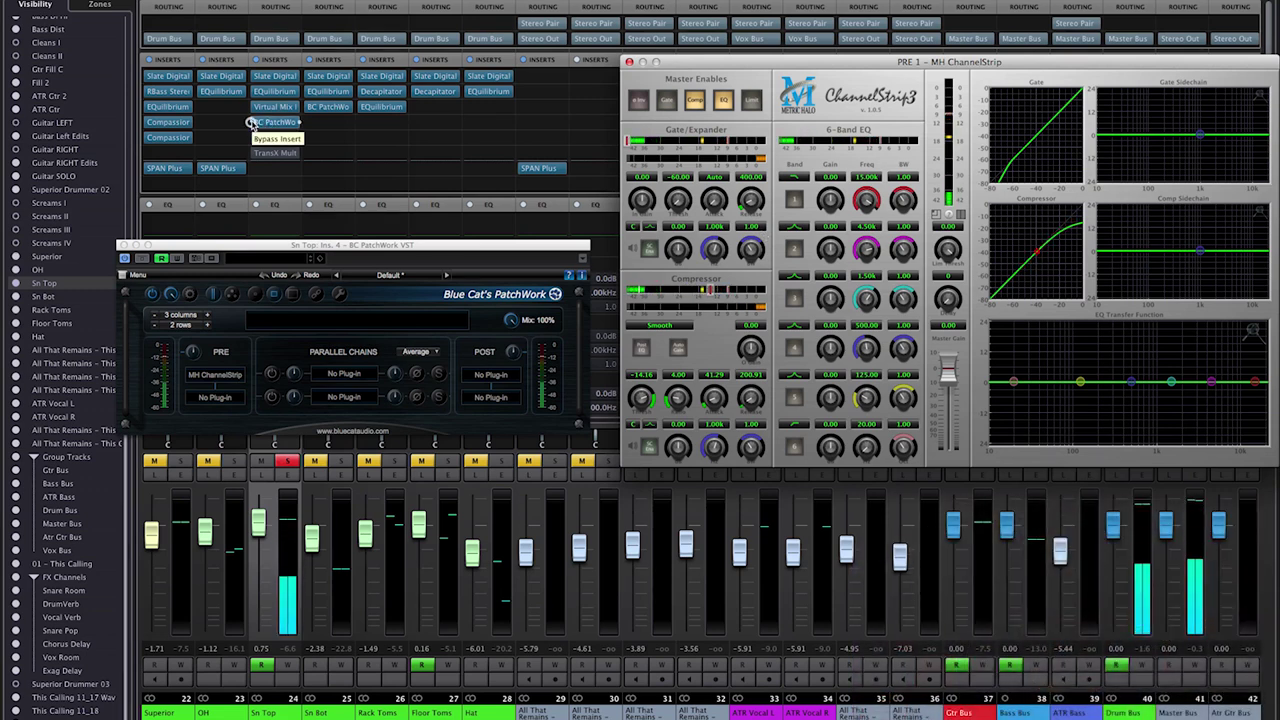
{"action": "left_click", "coordinate": [251, 122]}
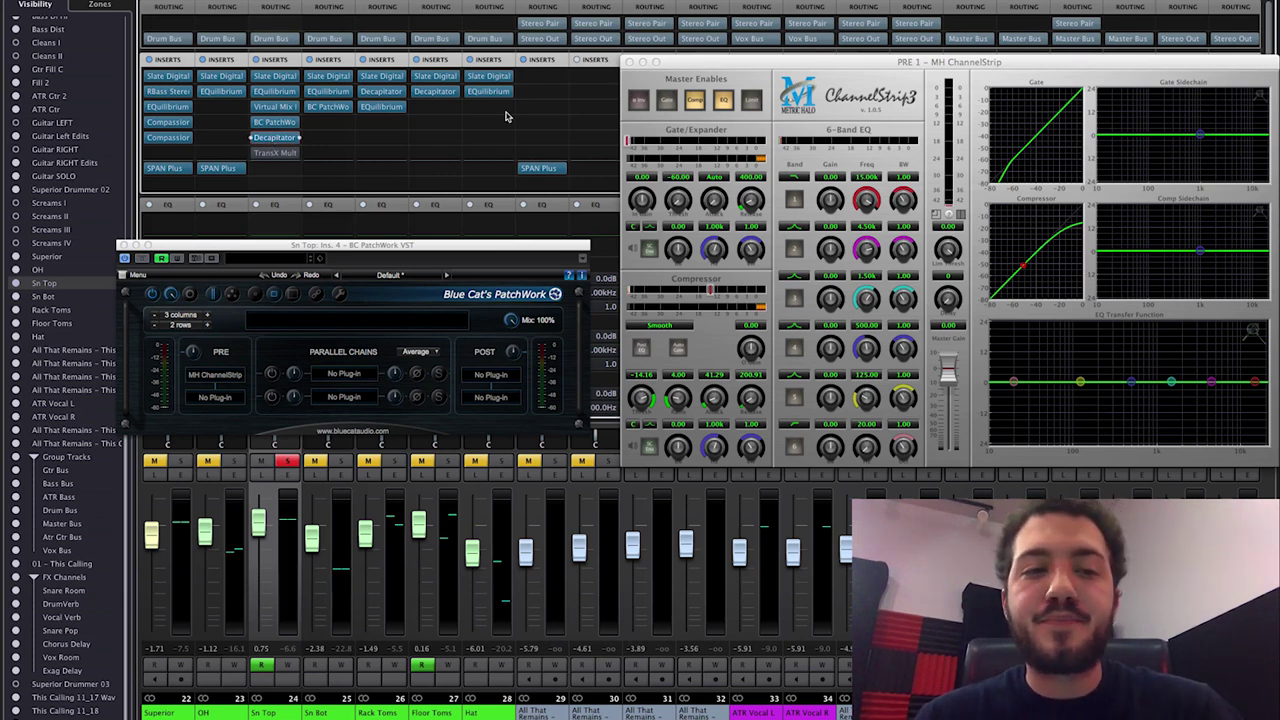
Audition Sn Top's Decapitator active and bypassed, try its Mix control, and close the editor
{"action": "left_click", "coordinate": [620, 98]}
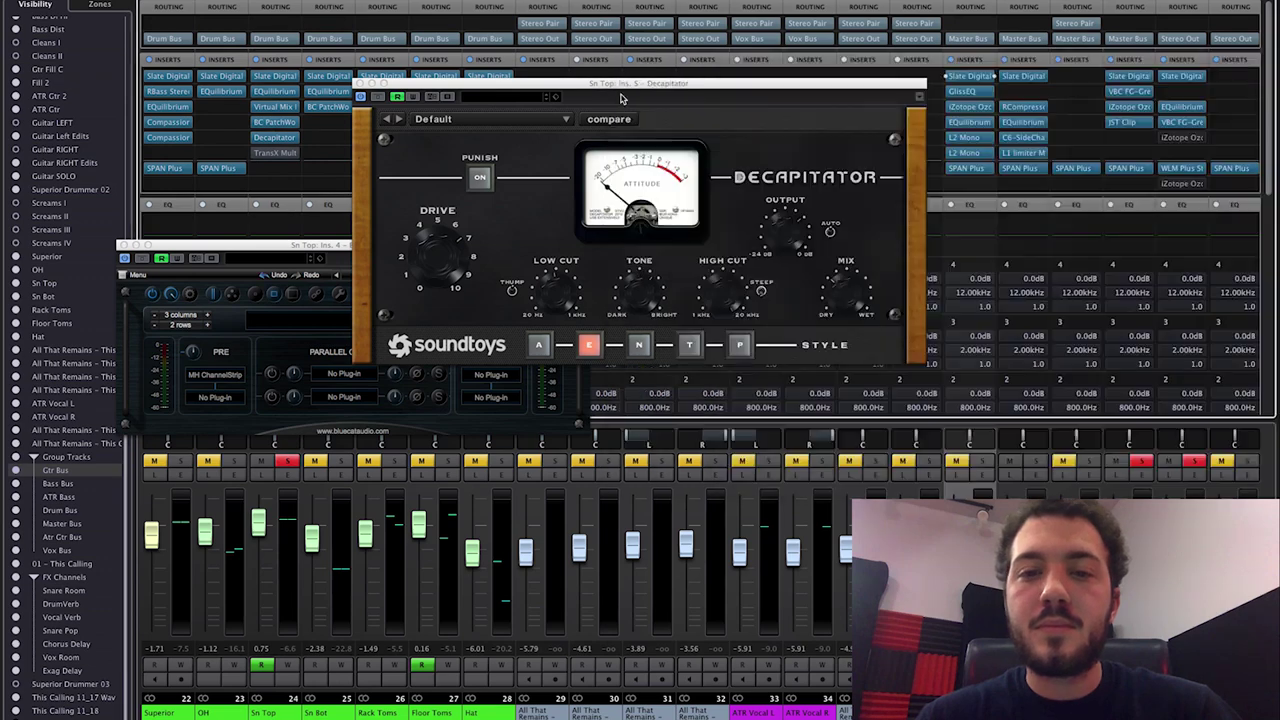
{"action": "left_click_drag", "start_coordinate": [620, 98], "coordinate": [494, 39]}
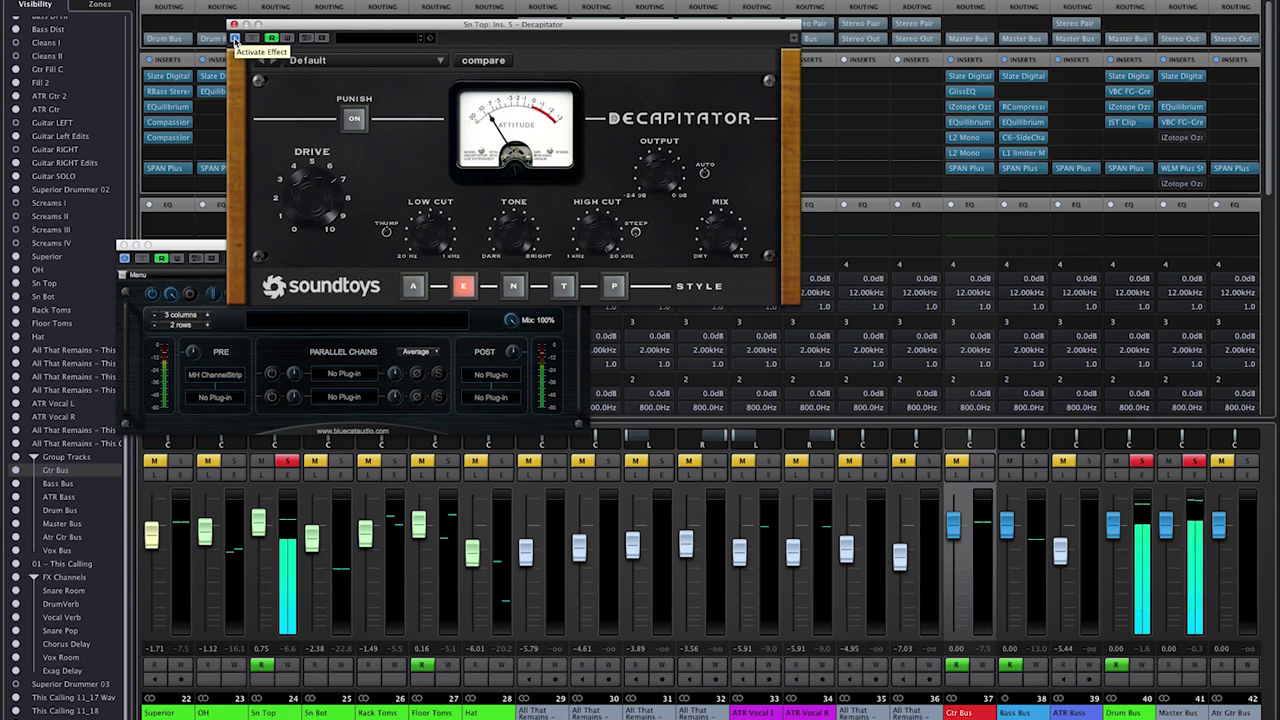
{"action": "left_click", "coordinate": [234, 38]}
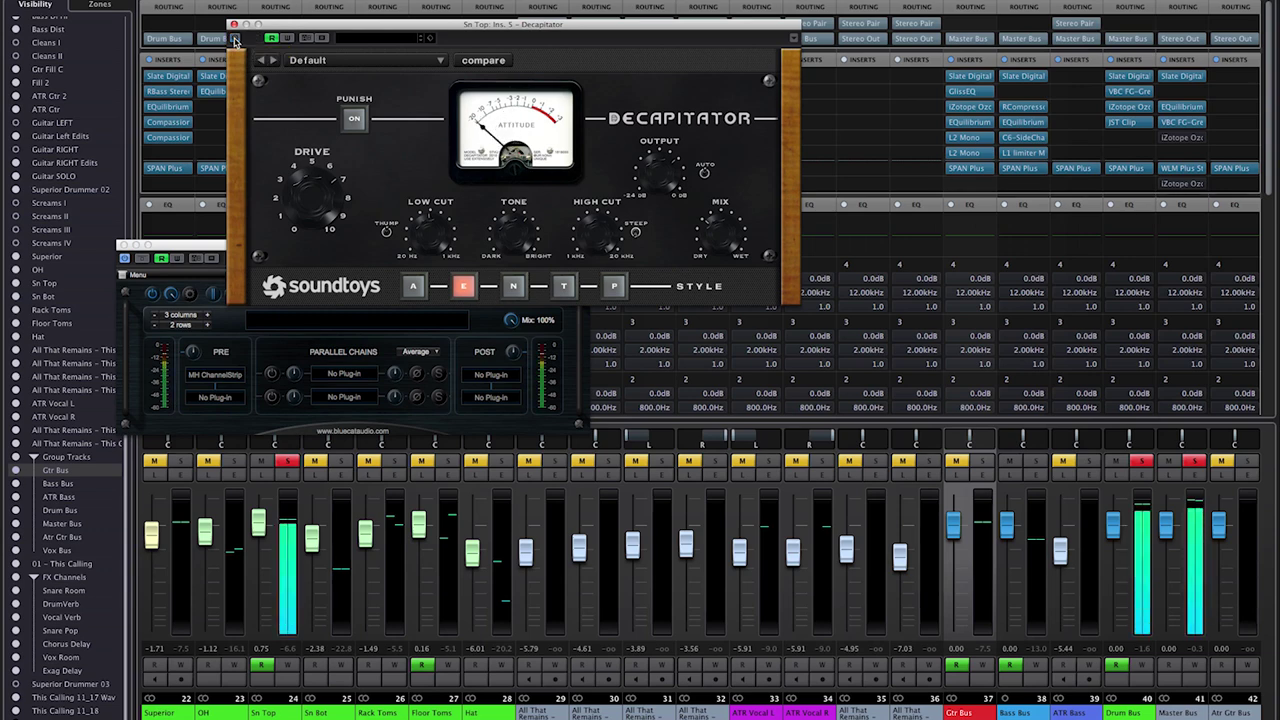
{"action": "left_click", "coordinate": [234, 38]}
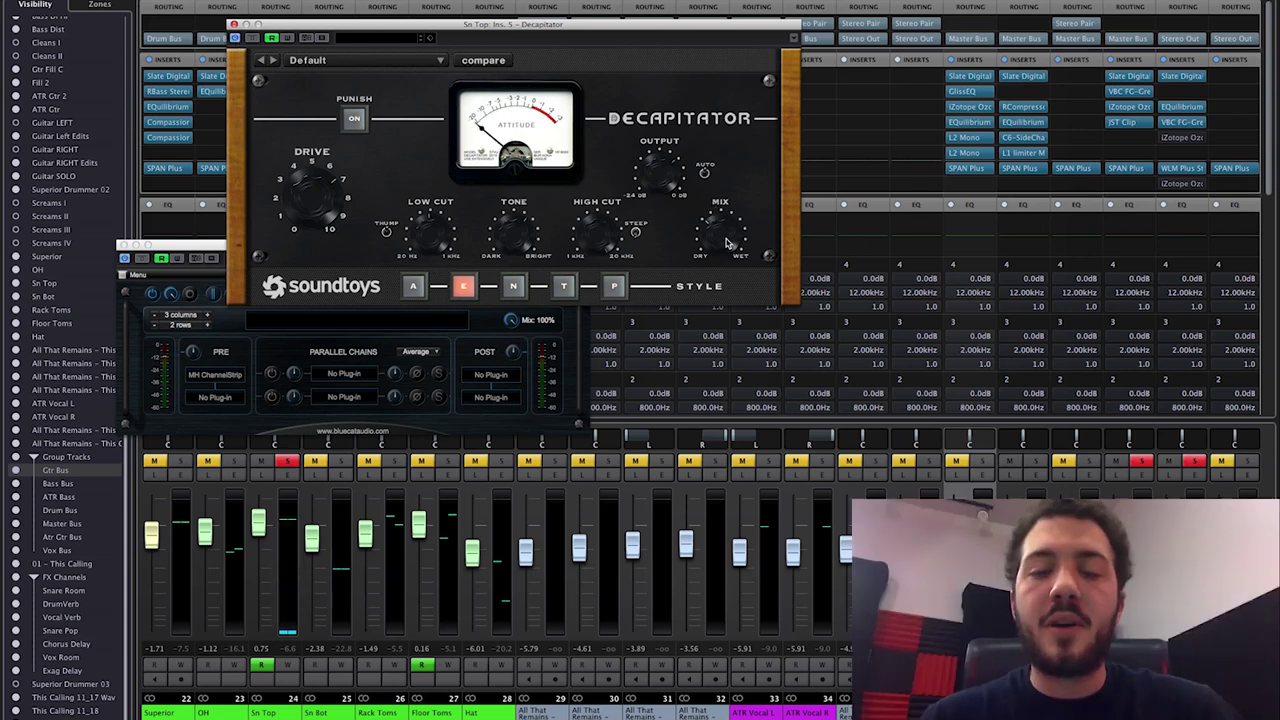
{"action": "left_click_drag", "start_coordinate": [728, 243], "coordinate": [733, 169]}
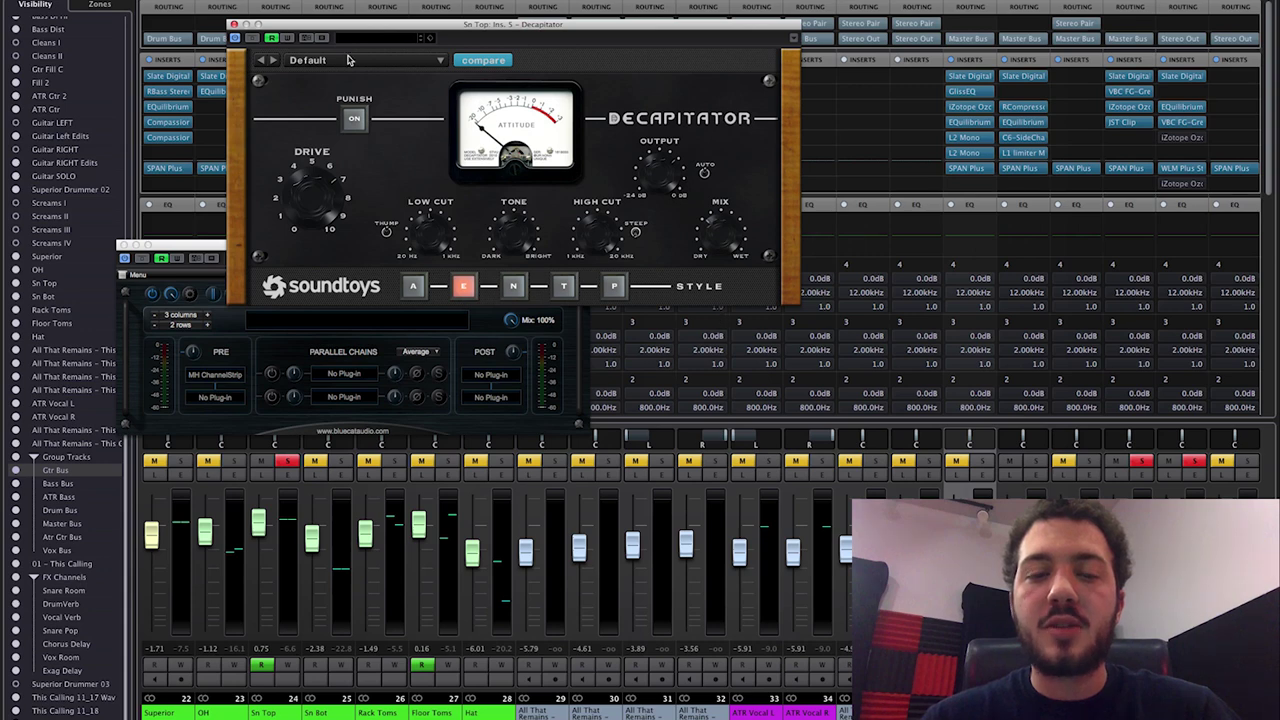
{"action": "left_click", "coordinate": [233, 24]}
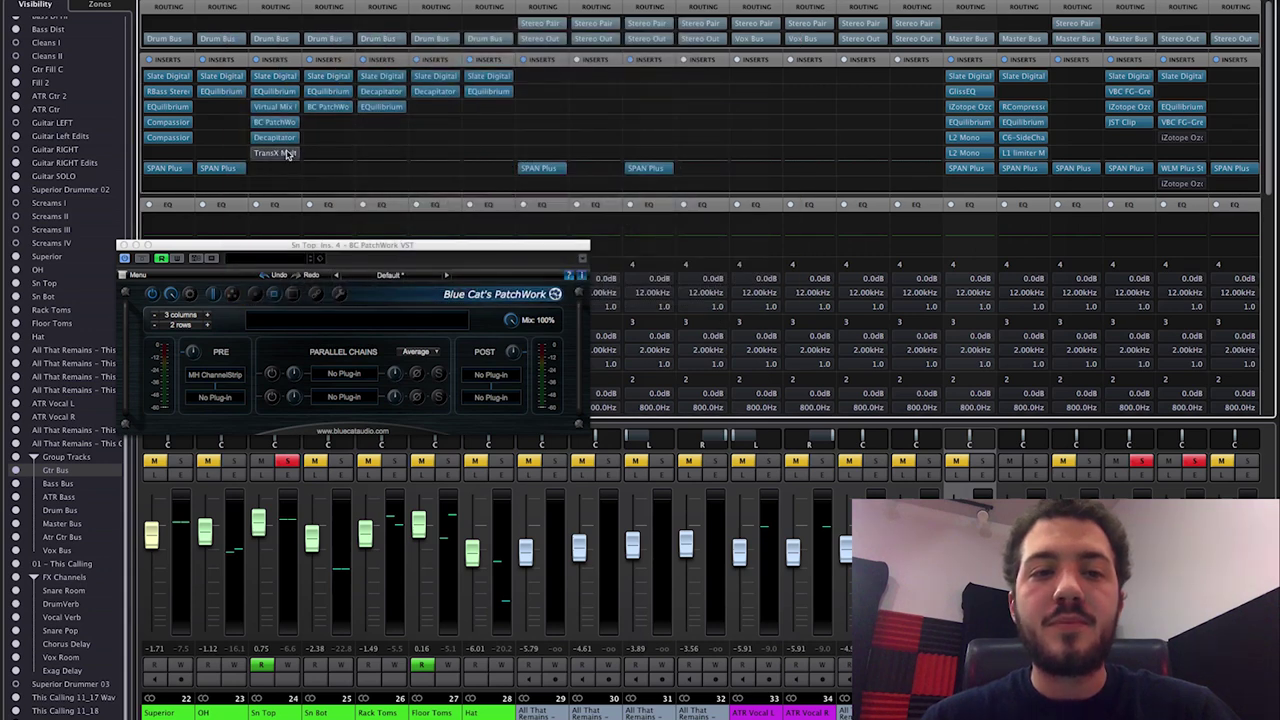
Activate the TransX Multi insert on the Sn Top channel
{"action": "left_click", "coordinate": [250, 154]}
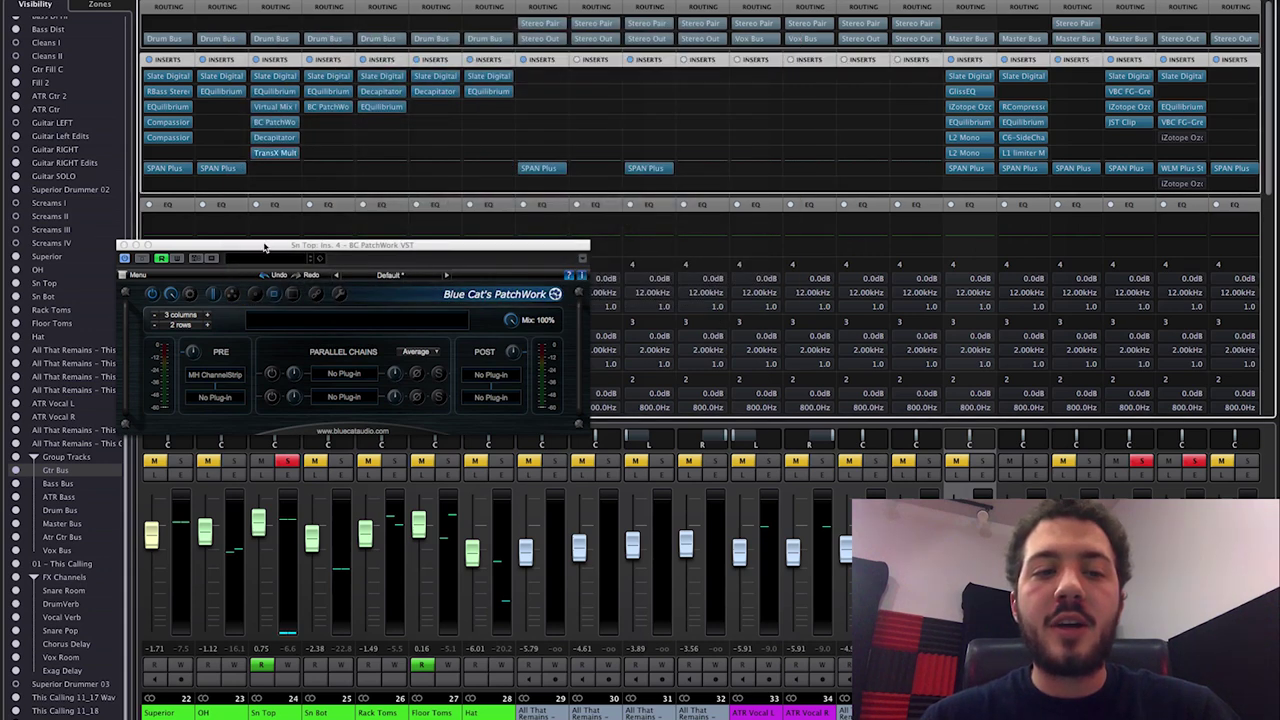
Close the BC PatchWork editor, audition Sn Top's TransX Multi active and bypassed, and close its editor
{"action": "left_click_drag", "start_coordinate": [297, 250], "coordinate": [317, 258]}
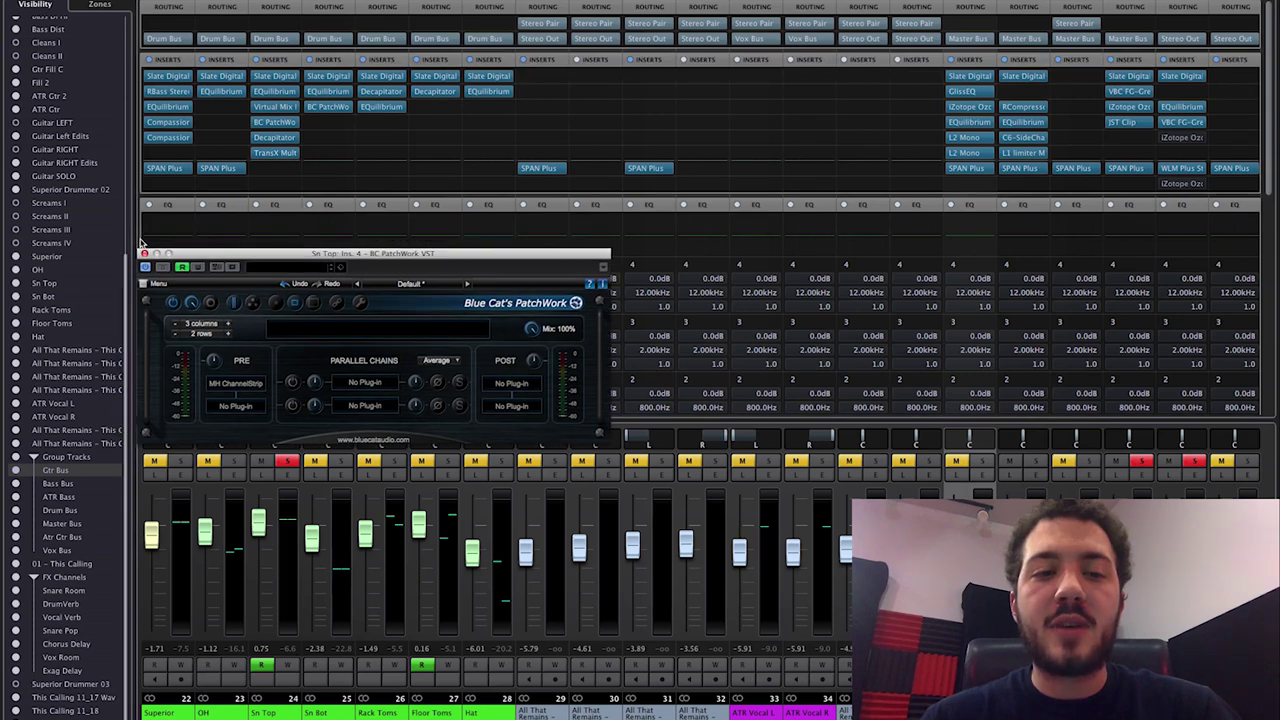
{"action": "left_click", "coordinate": [143, 252]}
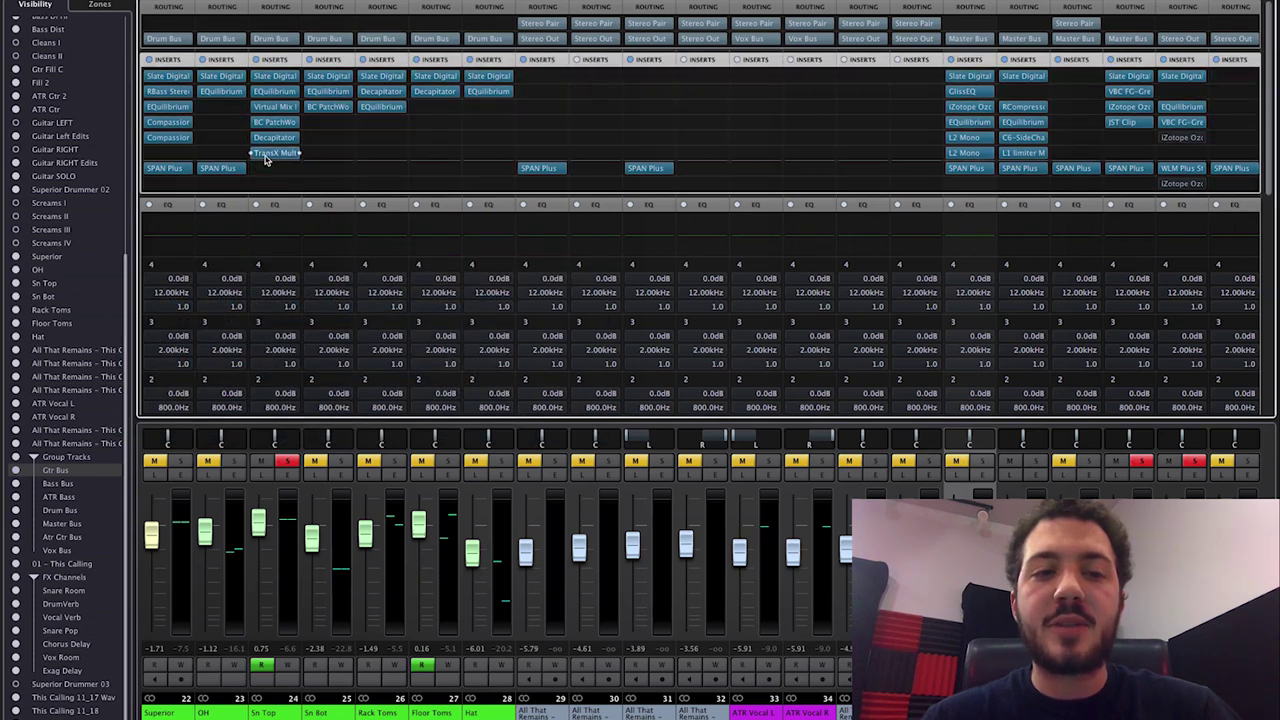
{"action": "left_click", "coordinate": [270, 153]}
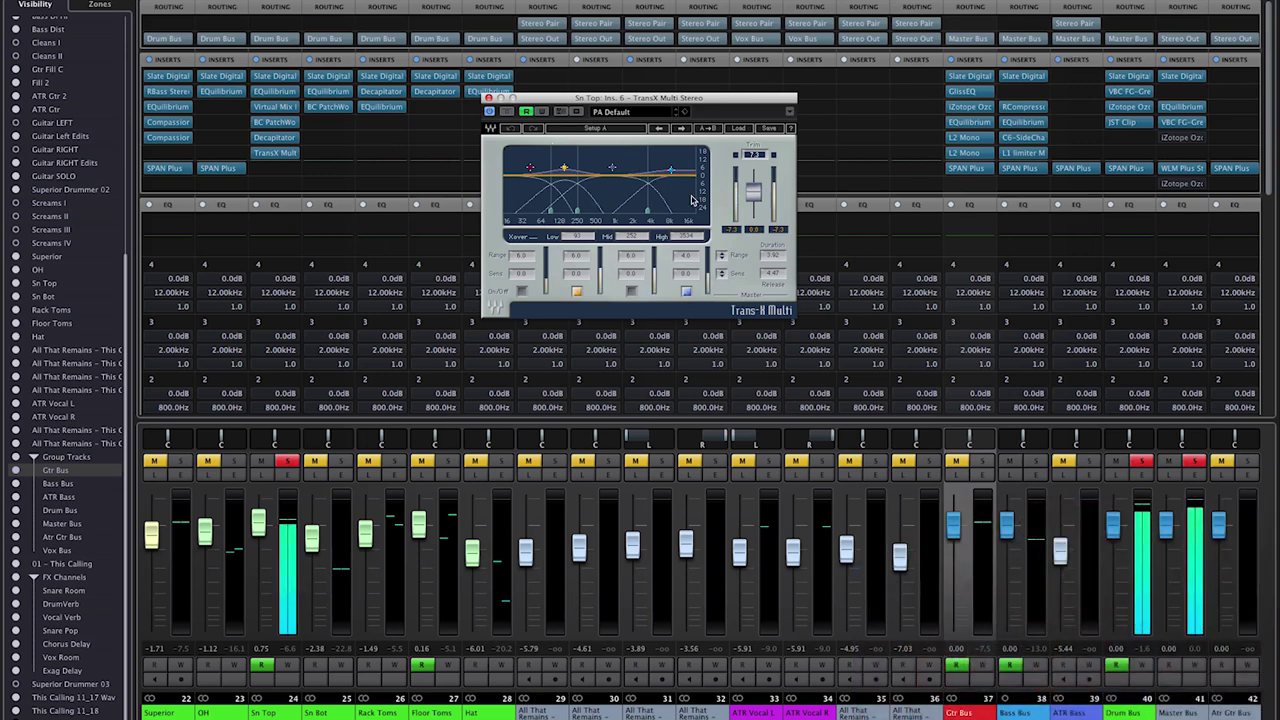
{"action": "left_click", "coordinate": [251, 153]}
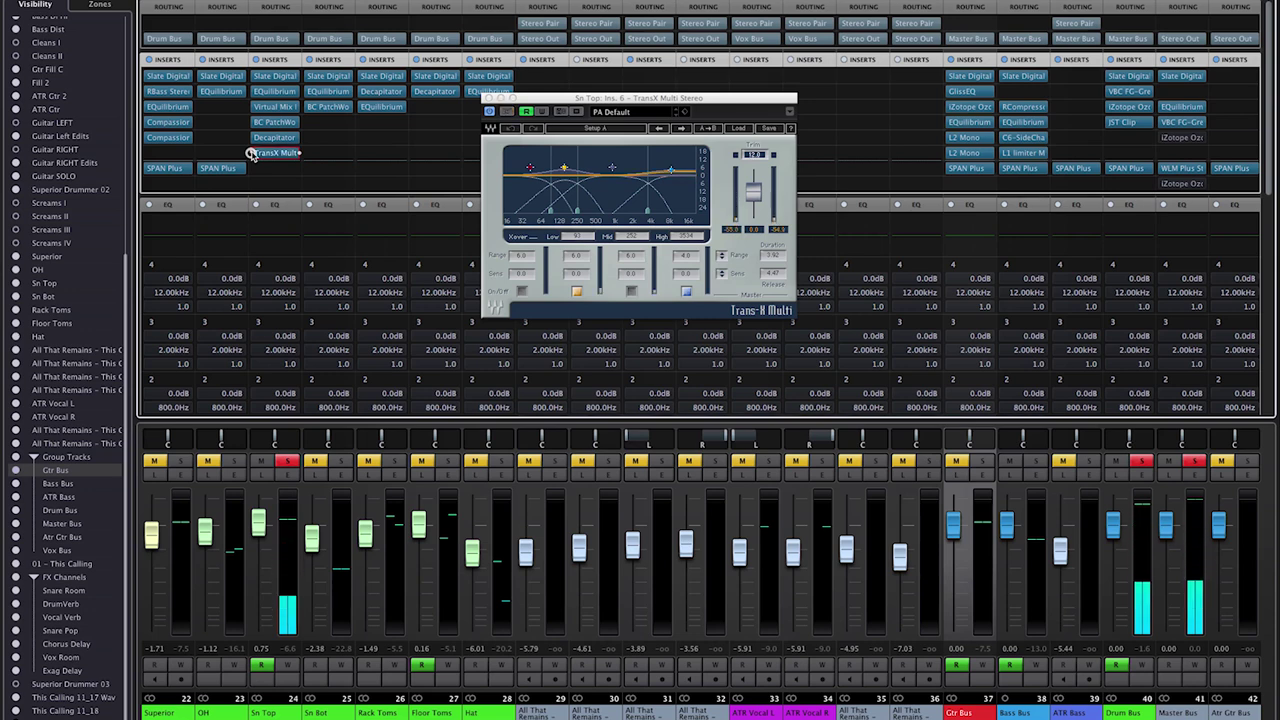
{"action": "left_click", "coordinate": [252, 153]}
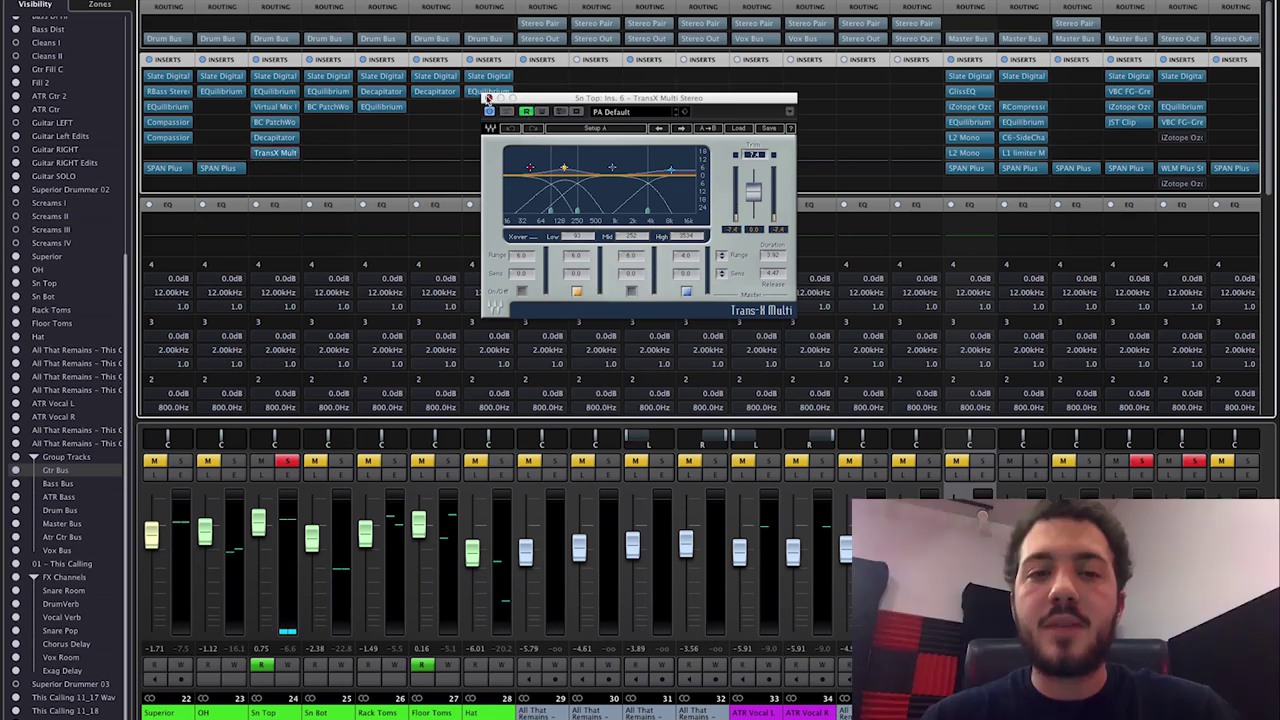
{"action": "left_click", "coordinate": [488, 98]}
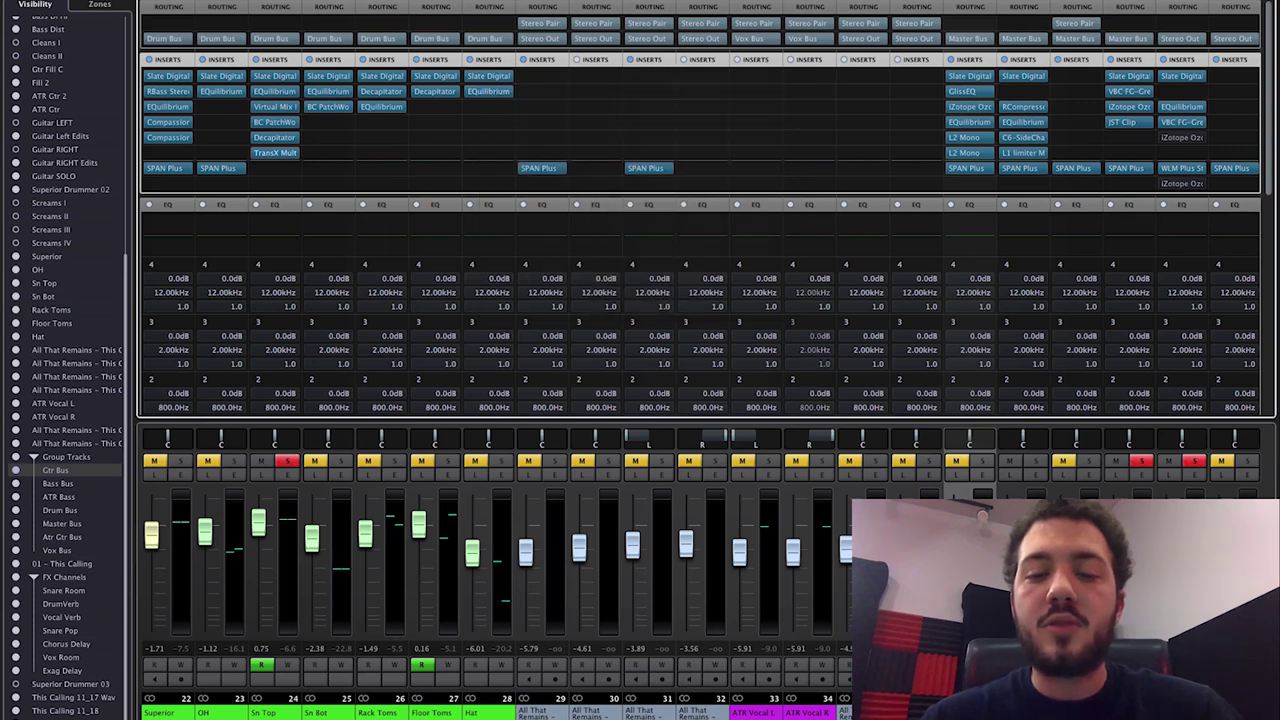
Examine the Sn Bot channel's EQuilibrium curve and temporarily solo Sn Bot together with Sn Top
{"action": "scroll", "coordinate": [660, 713], "scroll_direction": "left", "scroll_amount": 2}
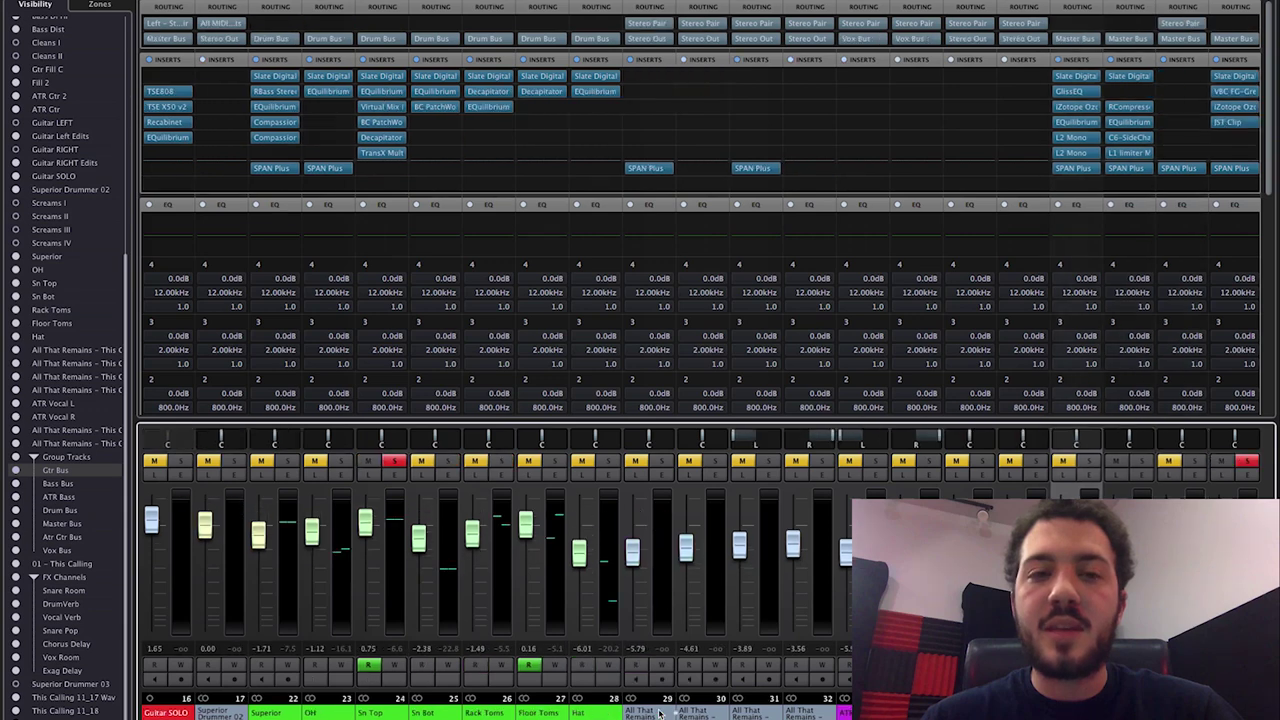
{"action": "scroll", "coordinate": [660, 713], "scroll_direction": "left", "scroll_amount": 1}
{"action": "scroll", "coordinate": [660, 713], "scroll_direction": "right", "scroll_amount": 1}
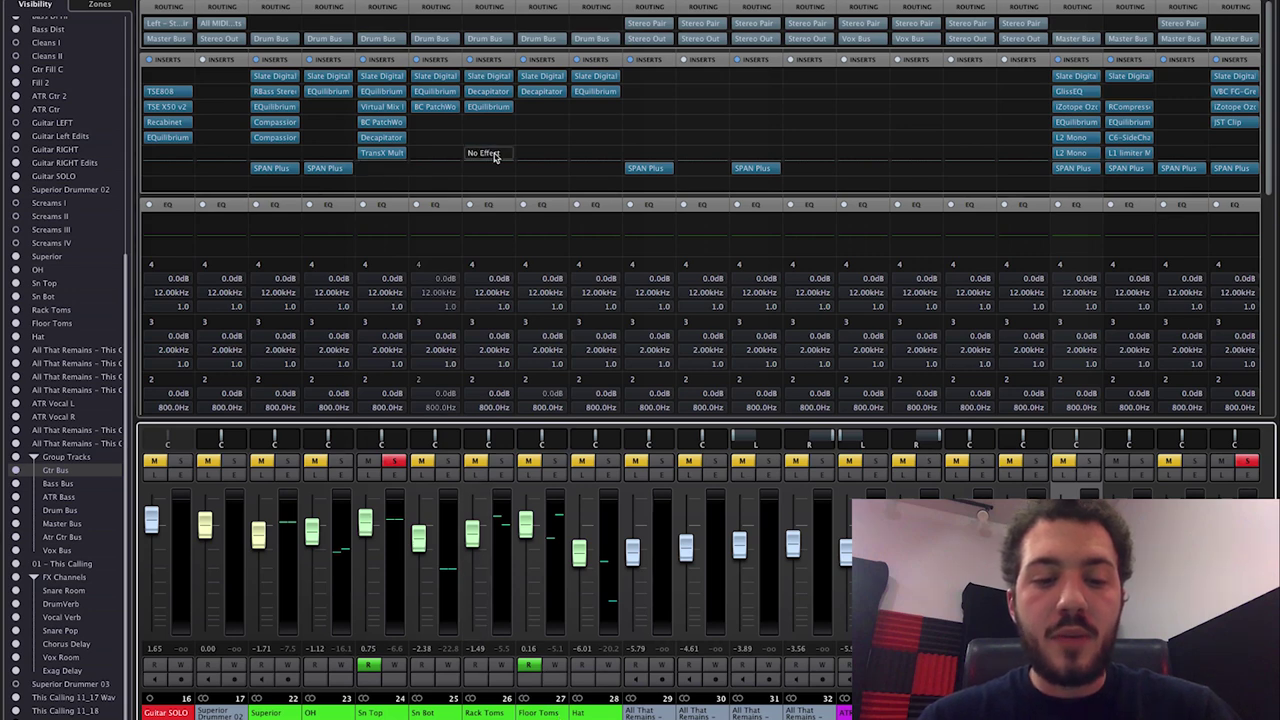
{"action": "left_click", "coordinate": [437, 91]}
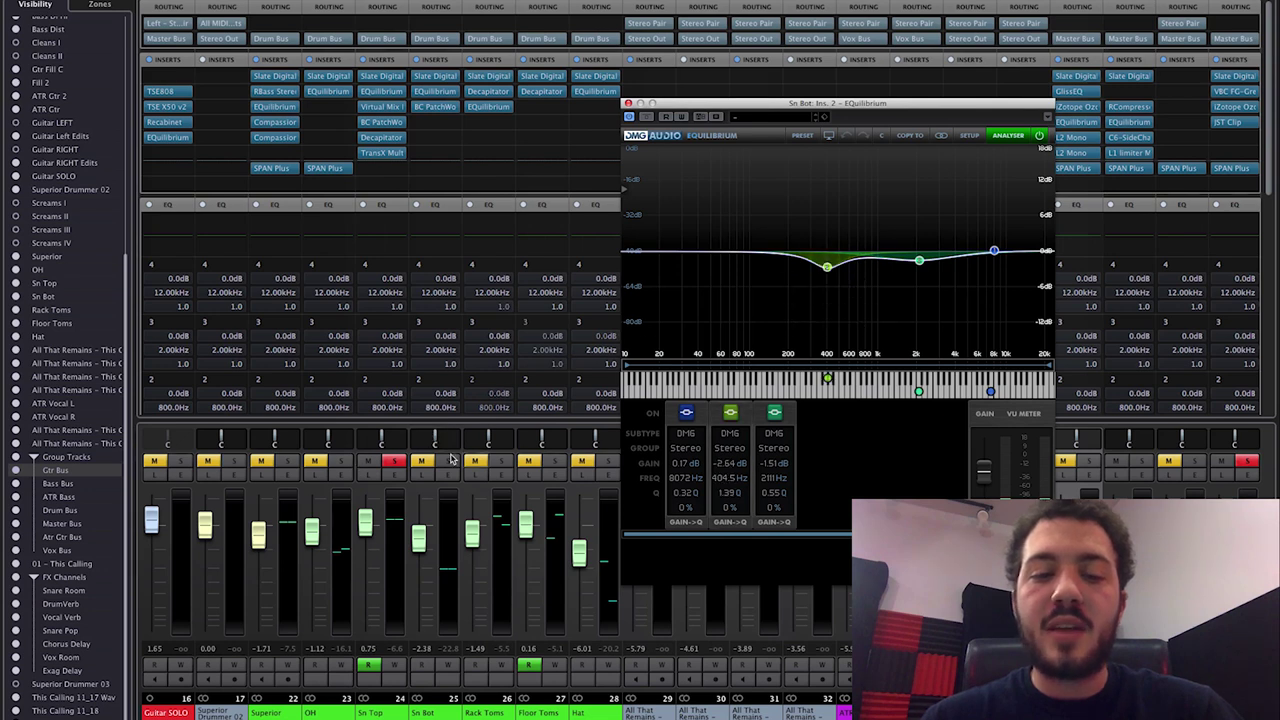
{"action": "mouse_move", "coordinate": [841, 283]}
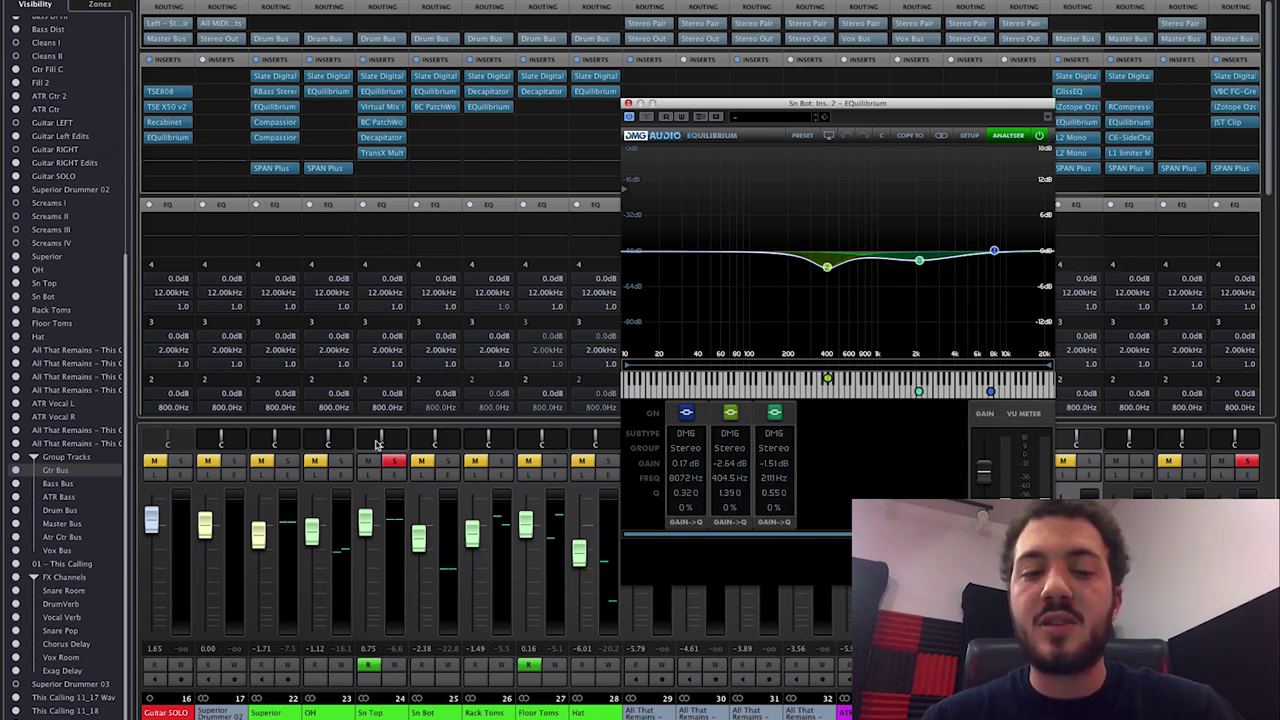
{"action": "left_click", "coordinate": [445, 460]}
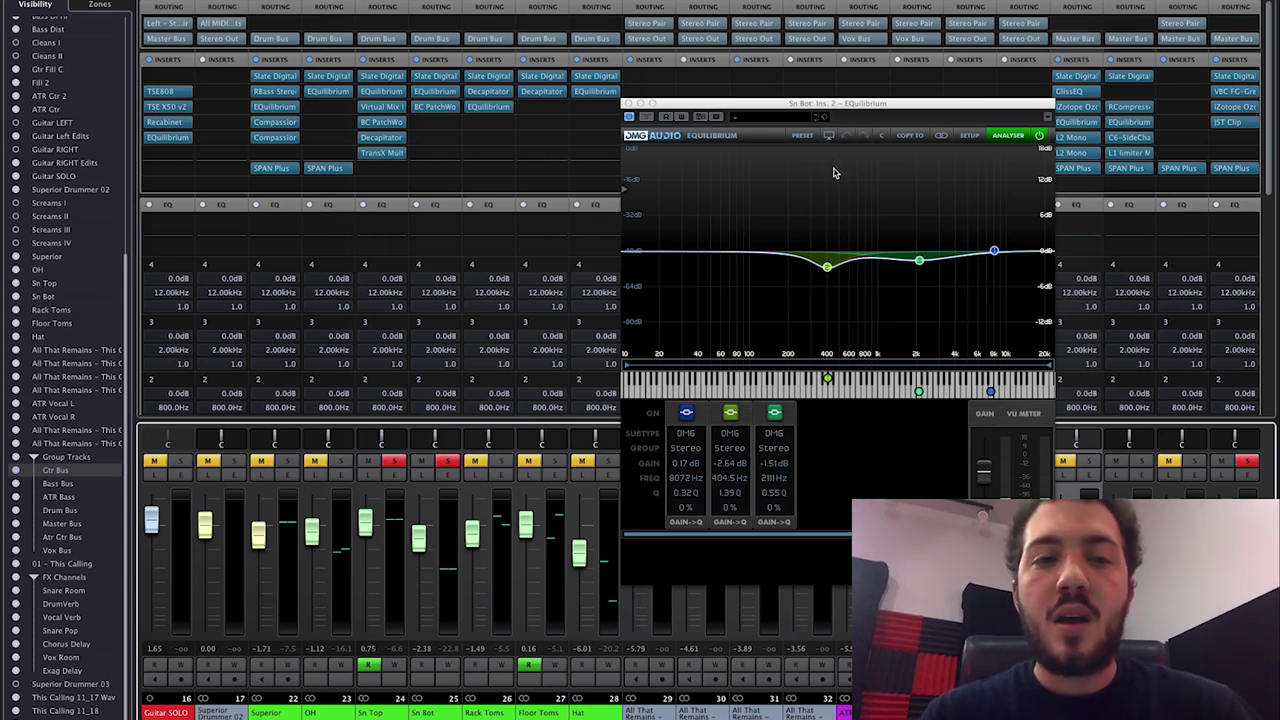
{"action": "left_click", "coordinate": [705, 104]}
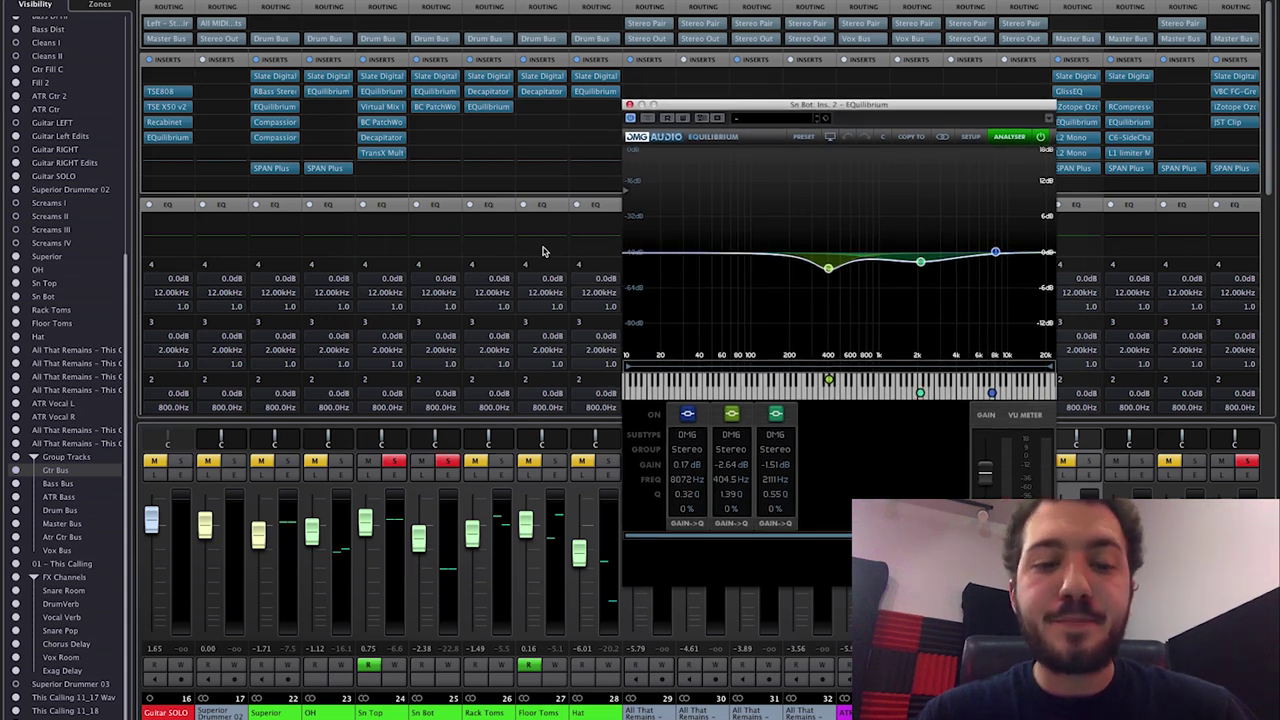
{"action": "left_click", "coordinate": [446, 461]}
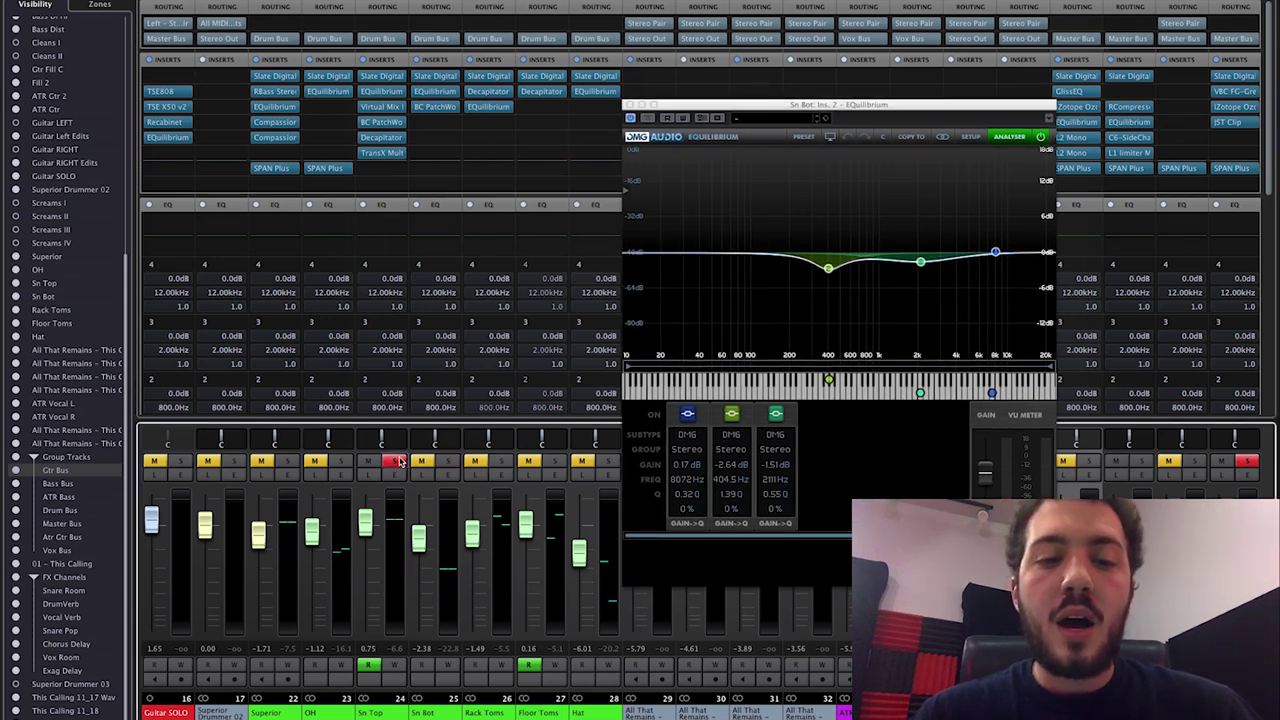
Solo Rack Toms, examine its Decapitator and EQuilibrium settings, and close both editors
{"action": "left_click", "coordinate": [499, 462]}
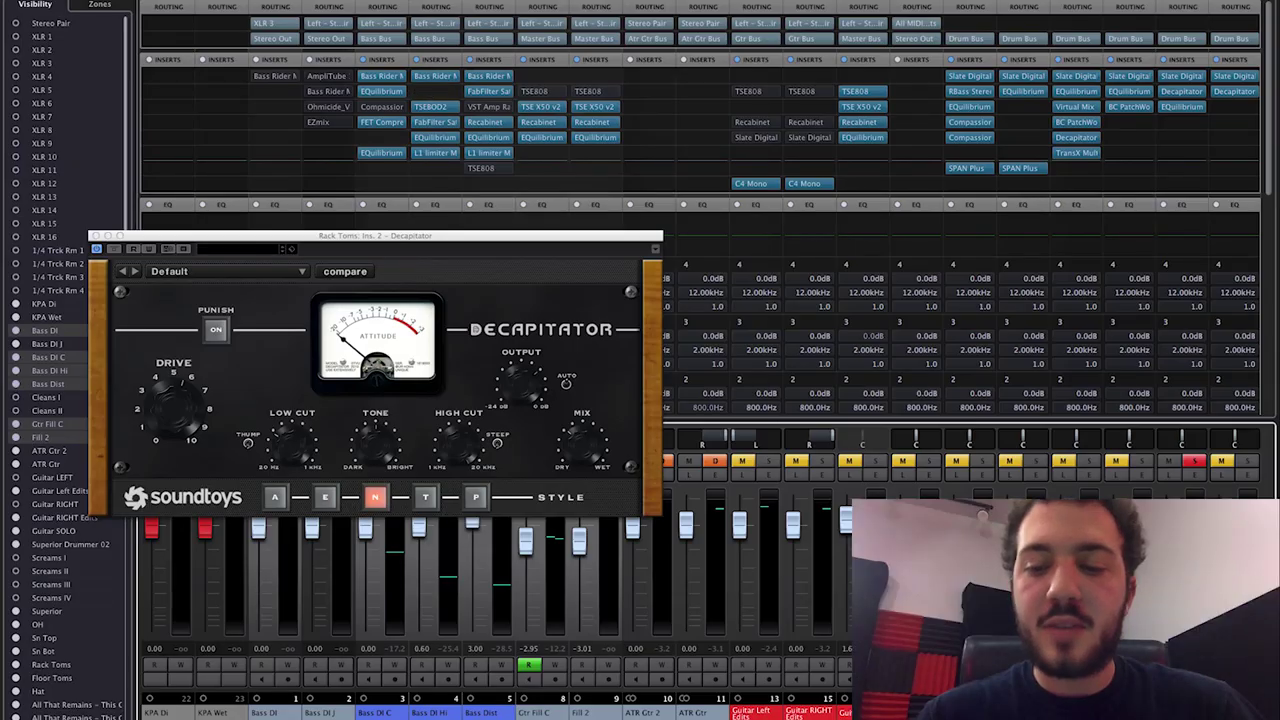
{"action": "scroll", "coordinate": [500, 600], "scroll_direction": "right", "scroll_amount": 10}
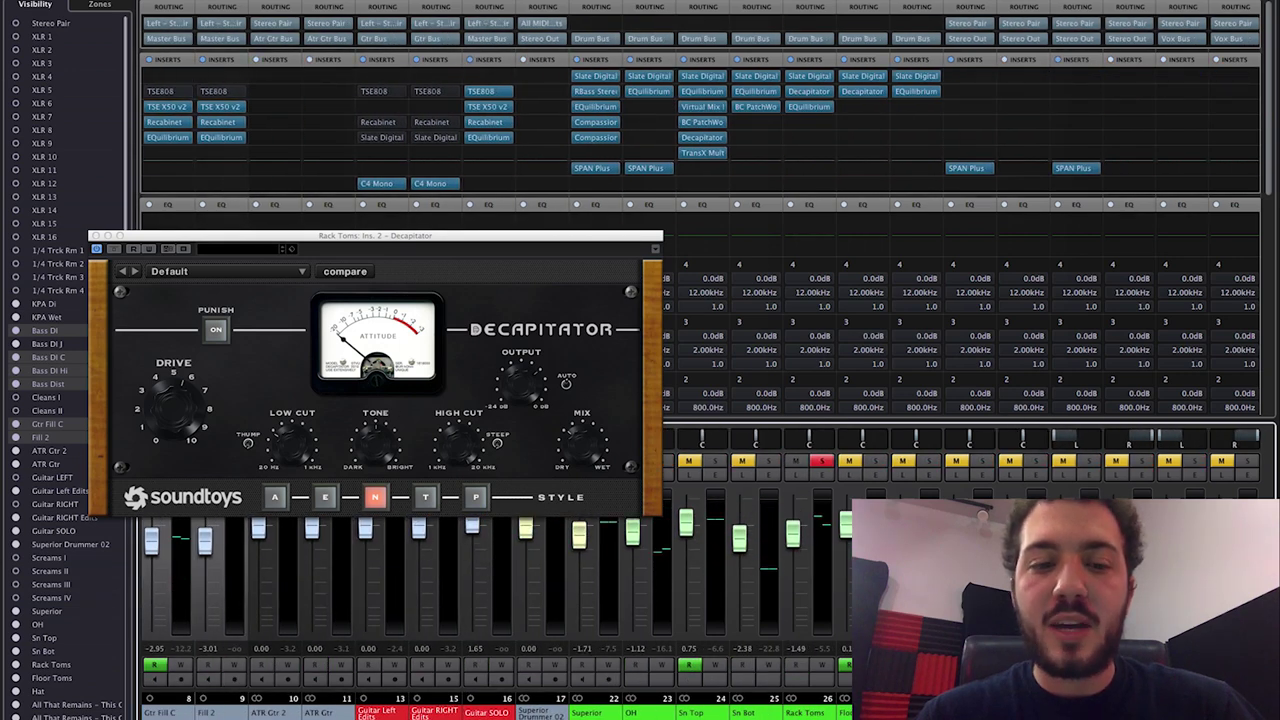
{"action": "left_click_drag", "start_coordinate": [270, 230], "coordinate": [228, 197]}
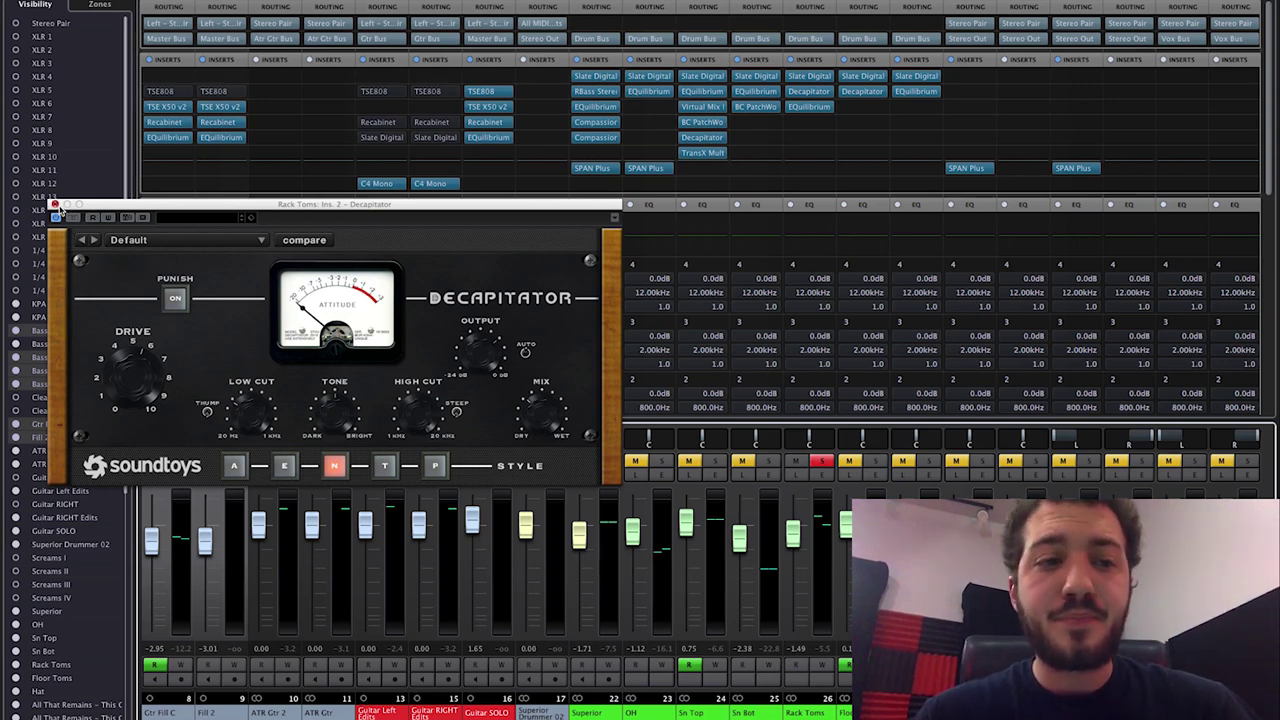
{"action": "left_click_drag", "start_coordinate": [706, 92], "coordinate": [765, 103]}
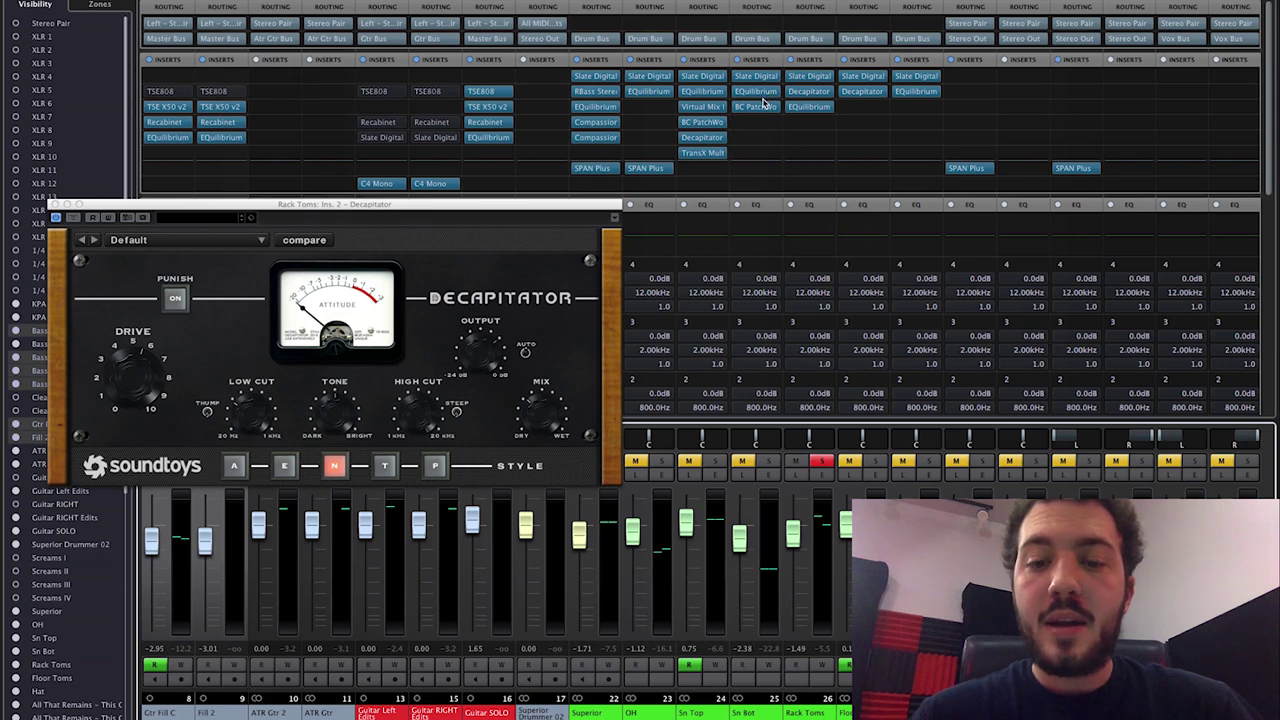
{"action": "left_click", "coordinate": [815, 106]}
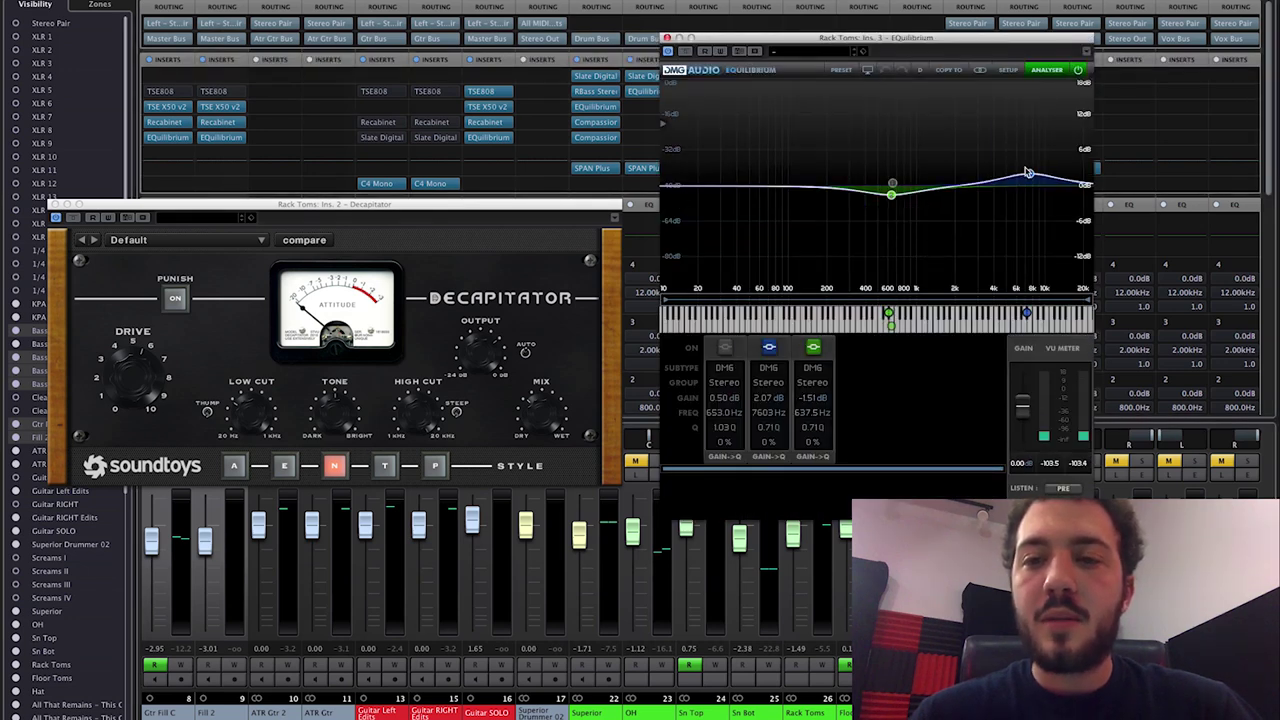
{"action": "left_click", "coordinate": [667, 38]}
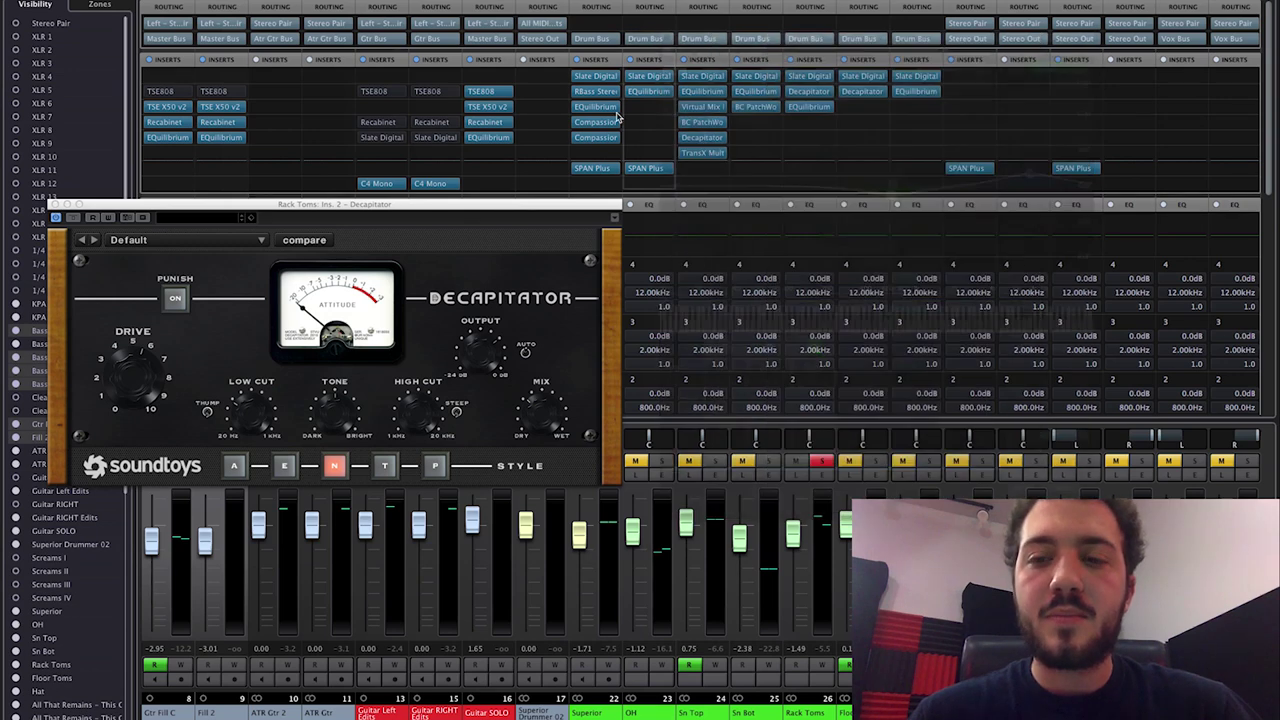
{"action": "left_click", "coordinate": [55, 205]}
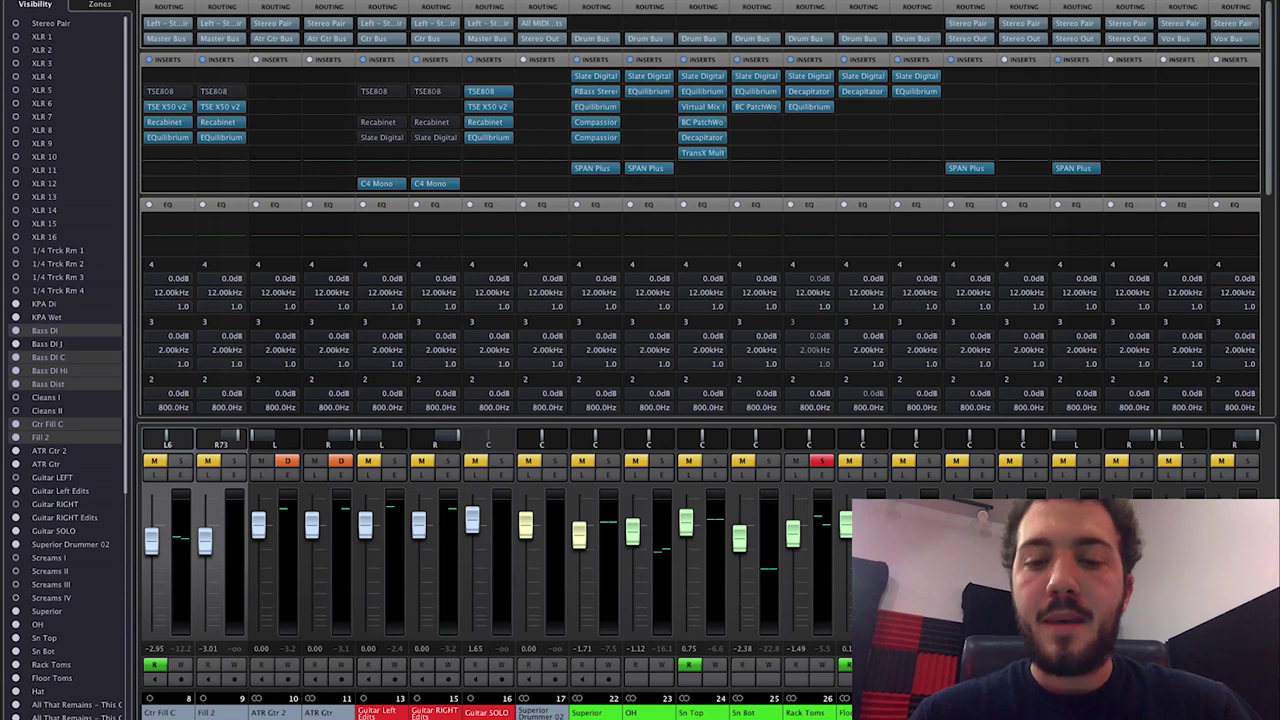
Examine the Floor Toms channel's Decapitator and the Hat channel's EQuilibrium band, closing each editor
{"action": "left_click", "coordinate": [860, 91]}
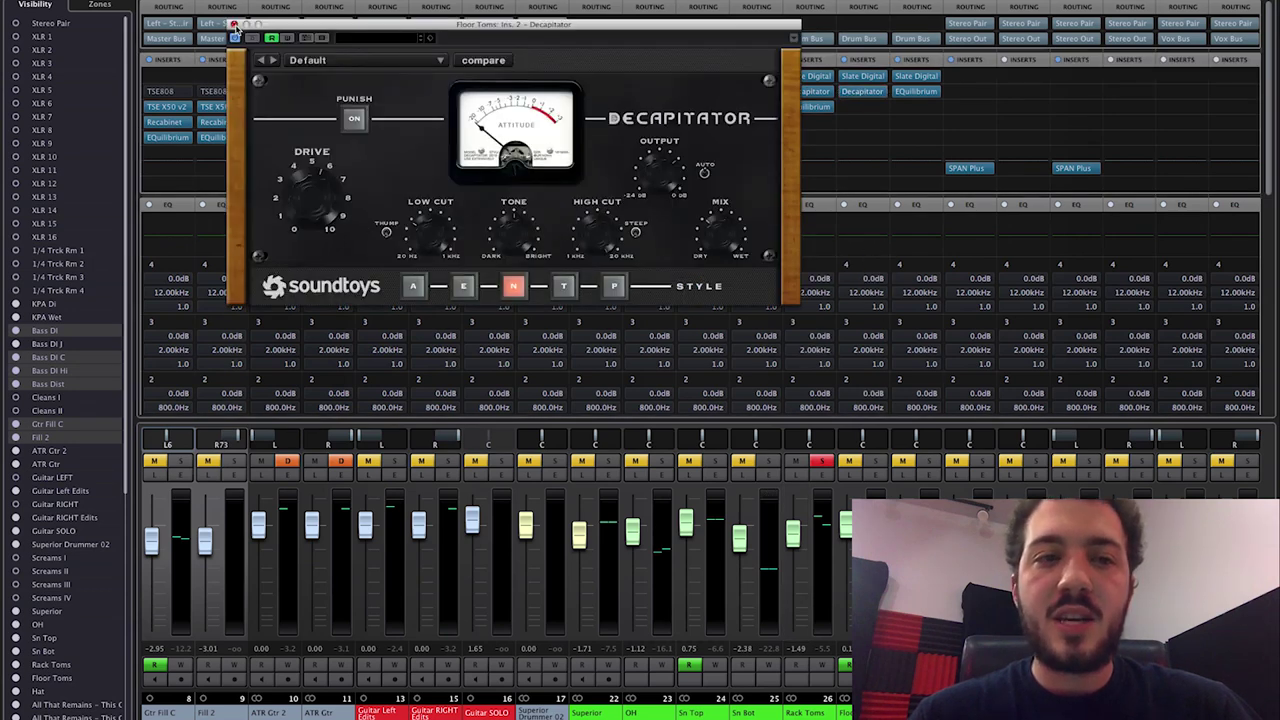
{"action": "left_click", "coordinate": [234, 24]}
{"action": "scroll", "coordinate": [776, 712], "scroll_direction": "right", "scroll_amount": 3}
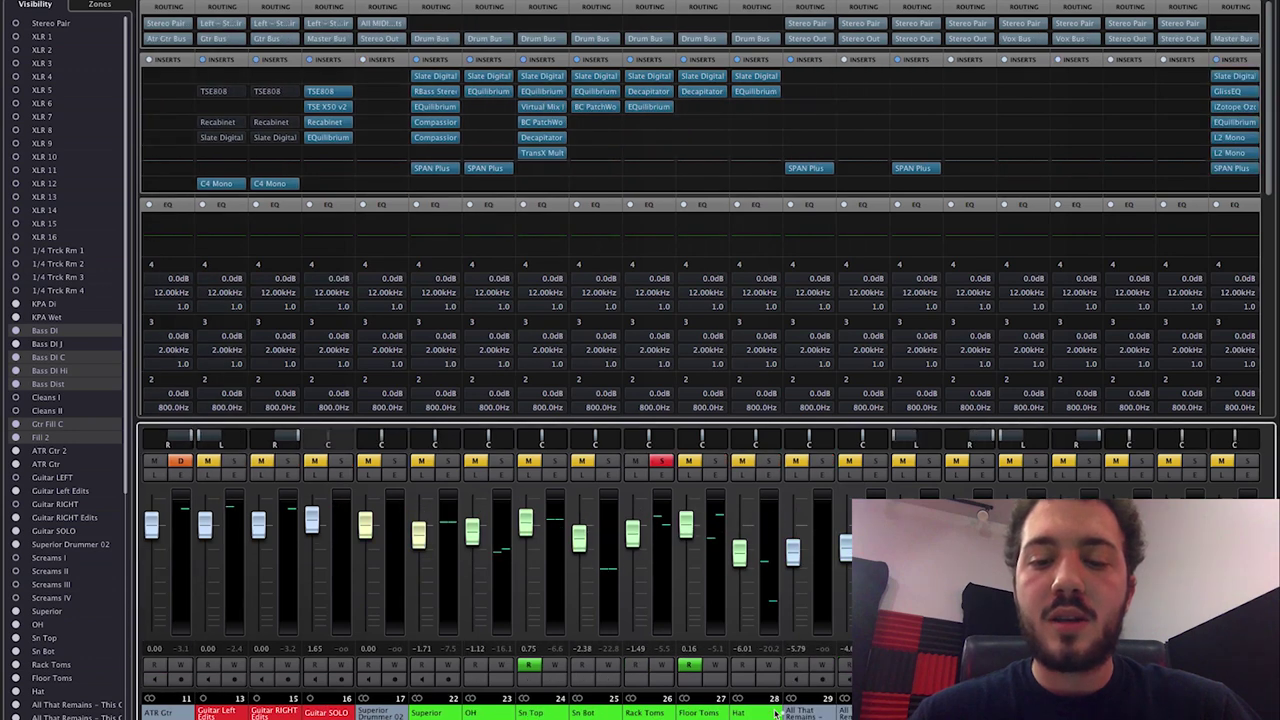
{"action": "left_click", "coordinate": [766, 92]}
{"action": "left_click", "coordinate": [763, 190]}
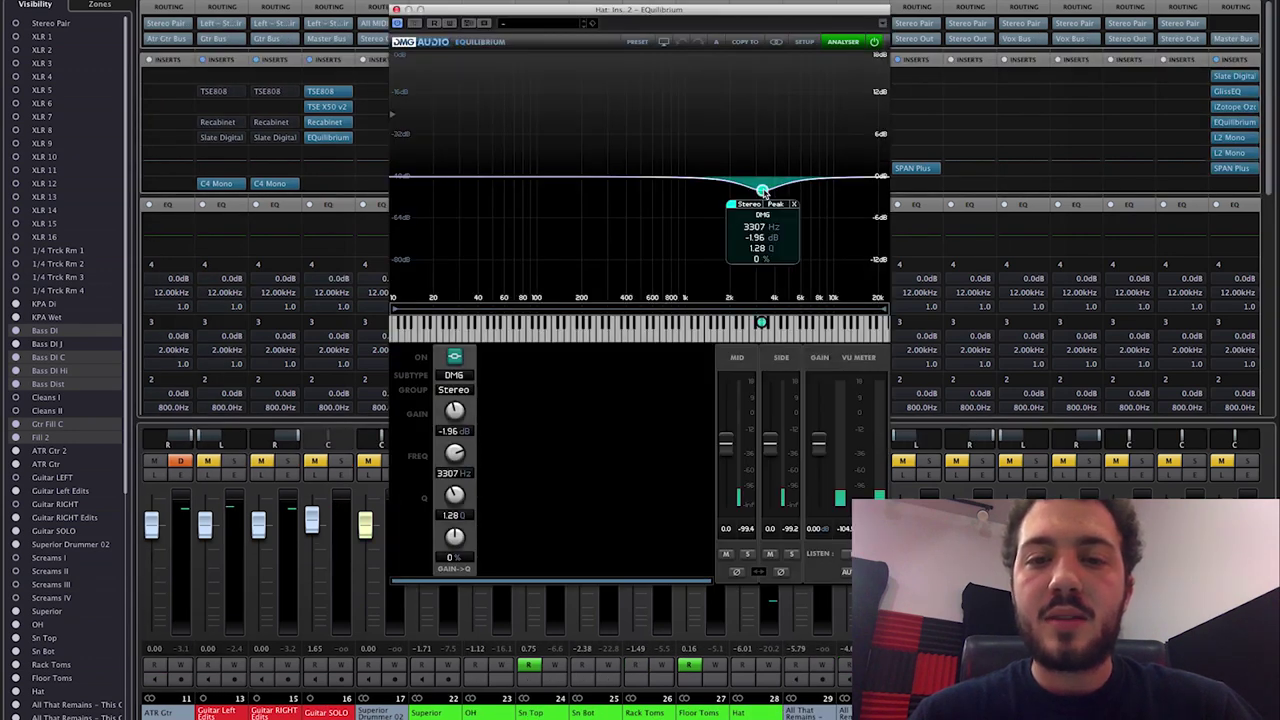
{"action": "left_click", "coordinate": [396, 10]}
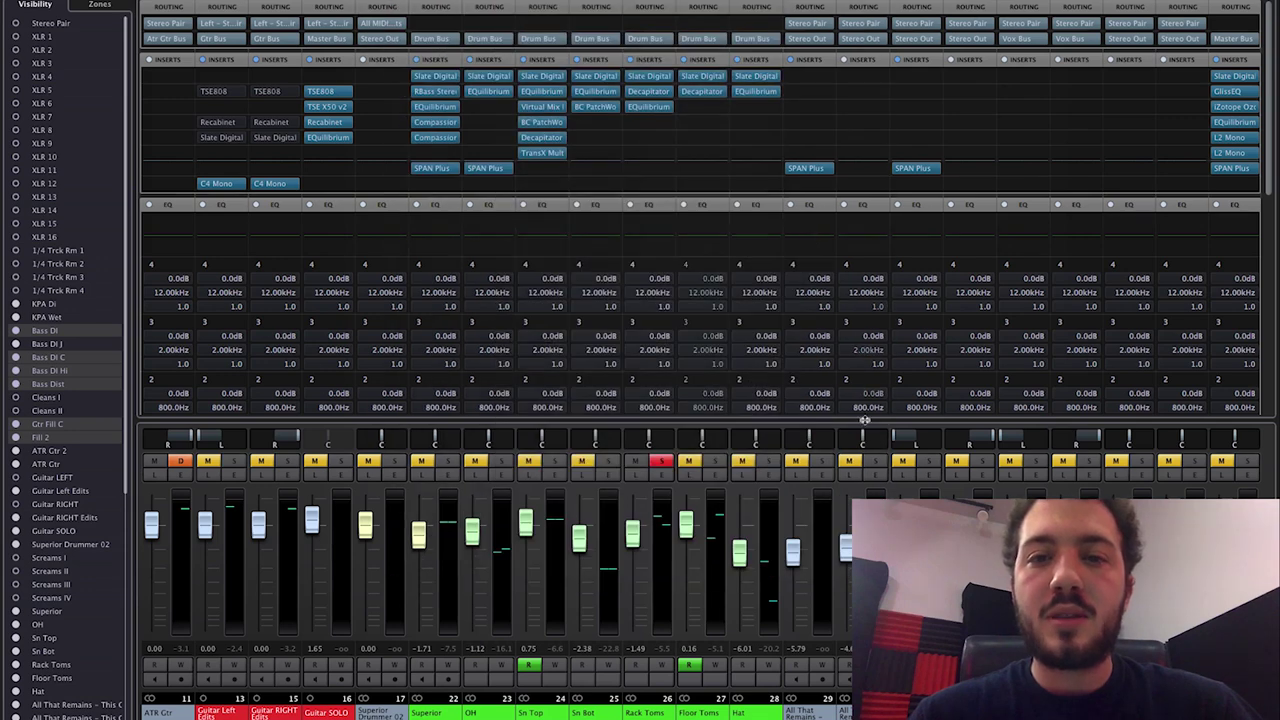
Clear the Rack Toms solo and solo the Drum Bus with its drum channels
{"action": "left_click", "coordinate": [661, 461]}
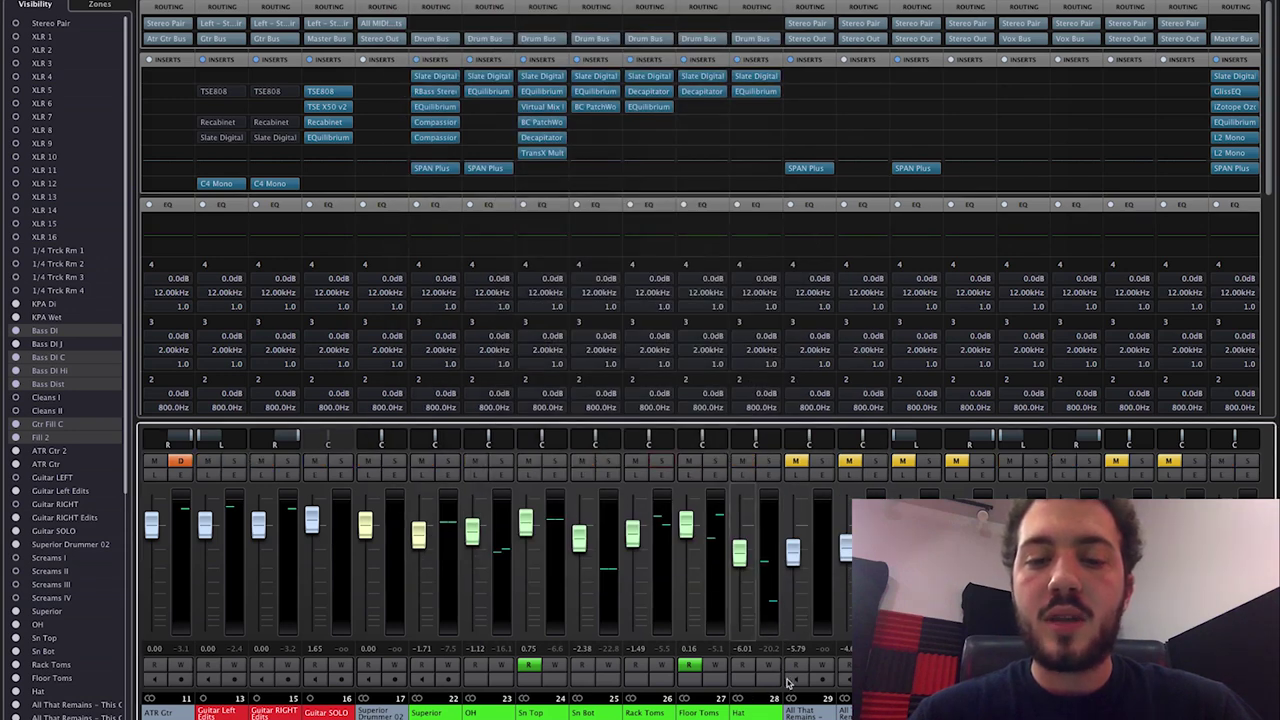
{"action": "scroll", "coordinate": [500, 560], "scroll_direction": "right", "scroll_amount": 5}
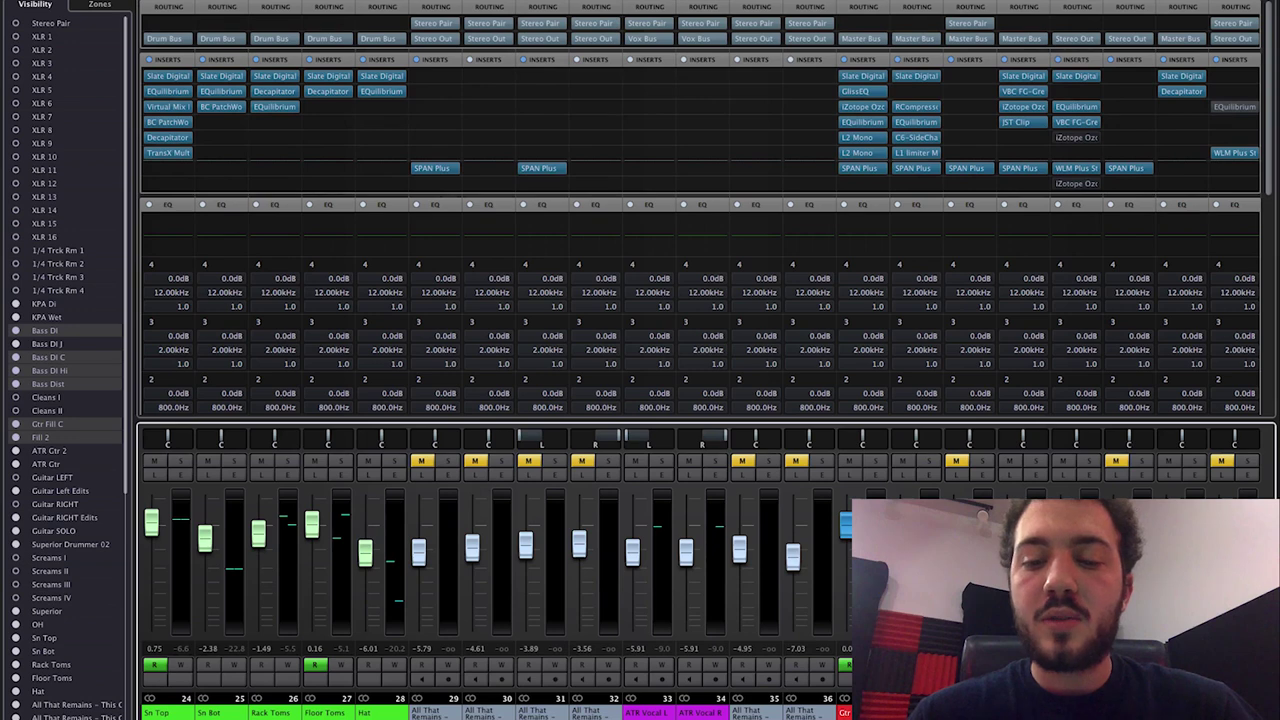
{"action": "scroll", "coordinate": [500, 560], "scroll_direction": "right", "scroll_amount": 2}
{"action": "left_click", "coordinate": [928, 461]}
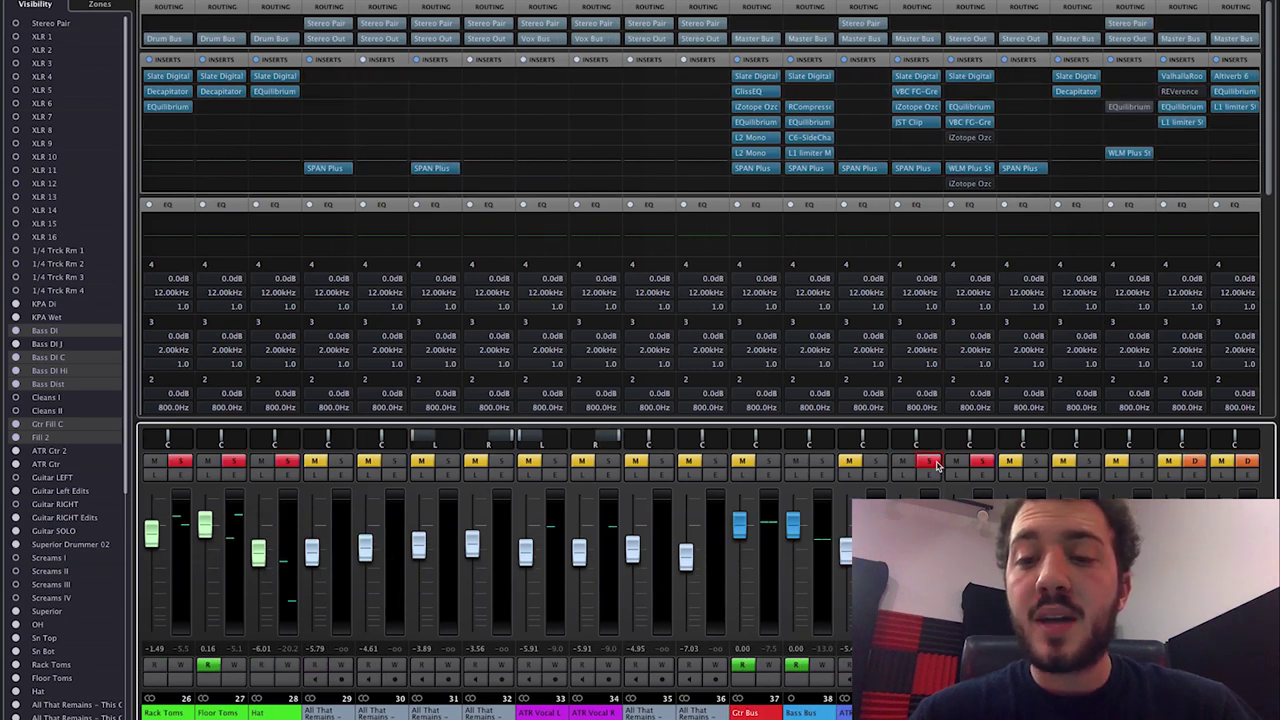
Open the Drum Bus's VBC FG-Grey compressor for examination and deactivate the bus's JST Clip insert
{"action": "left_click", "coordinate": [913, 75]}
{"action": "left_click", "coordinate": [913, 75]}
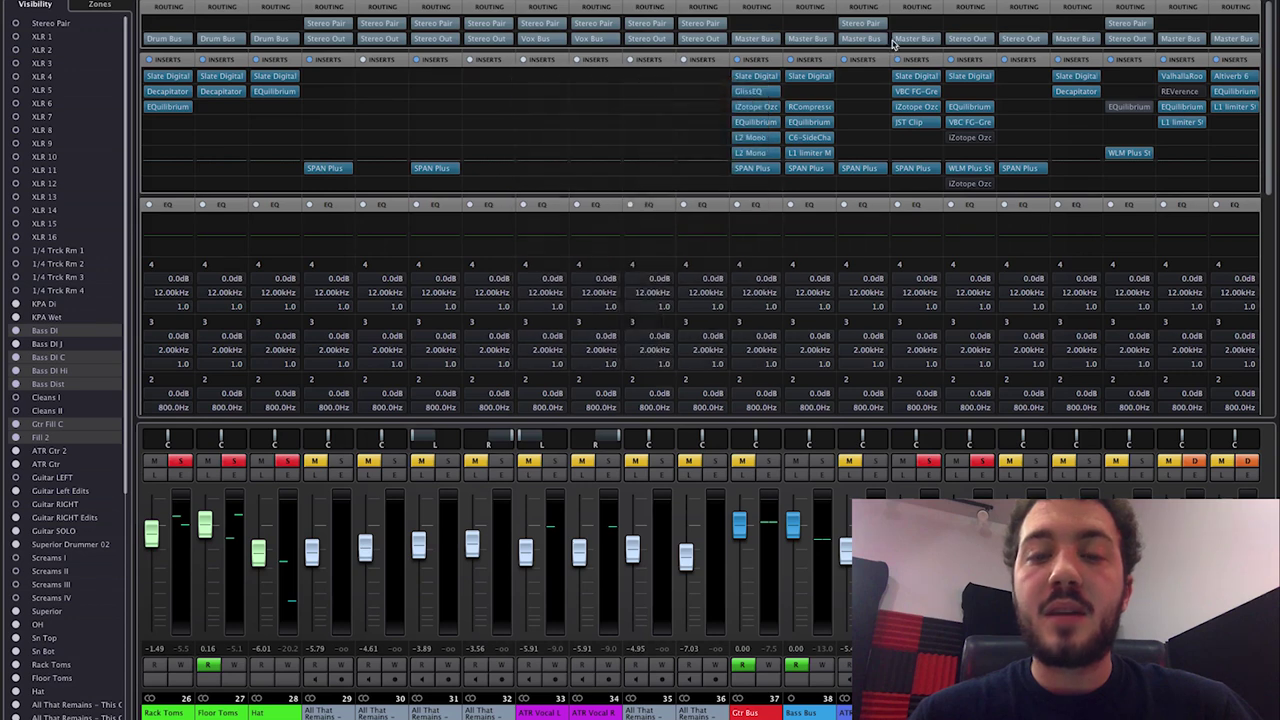
{"action": "left_click", "coordinate": [915, 91]}
{"action": "left_click_drag", "start_coordinate": [604, 165], "coordinate": [578, 125]}
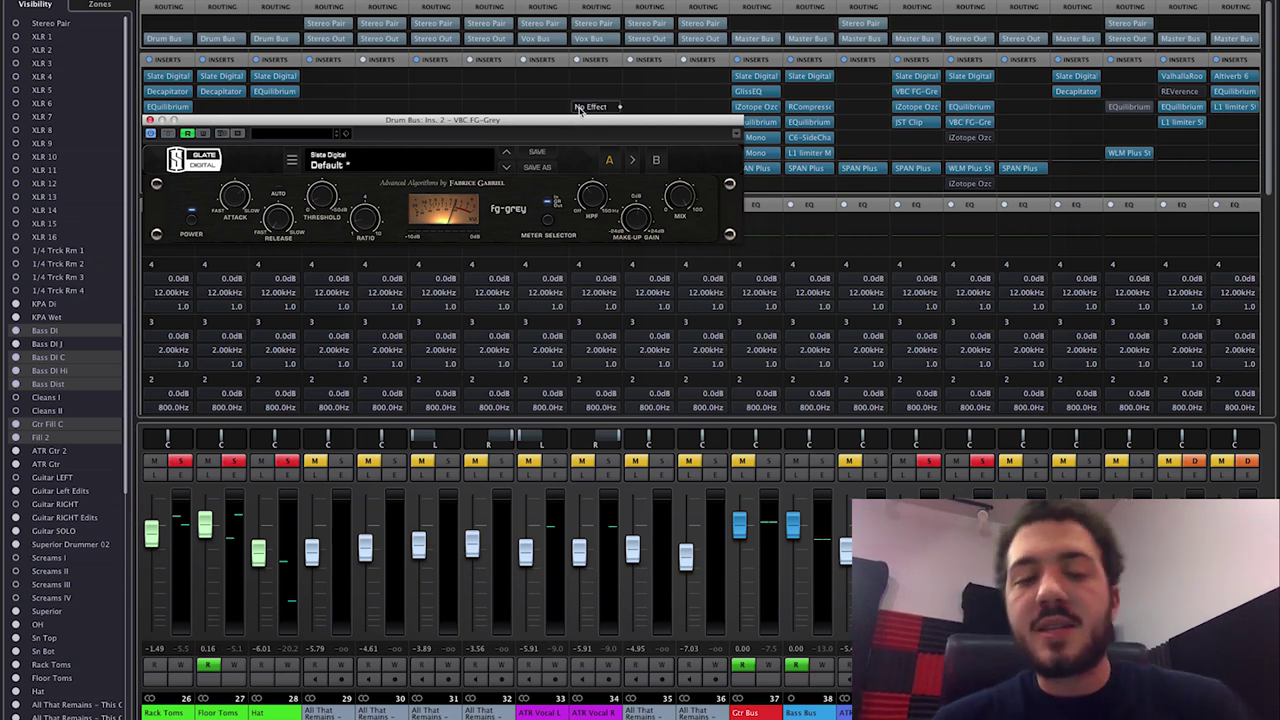
{"action": "mouse_move", "coordinate": [583, 192]}
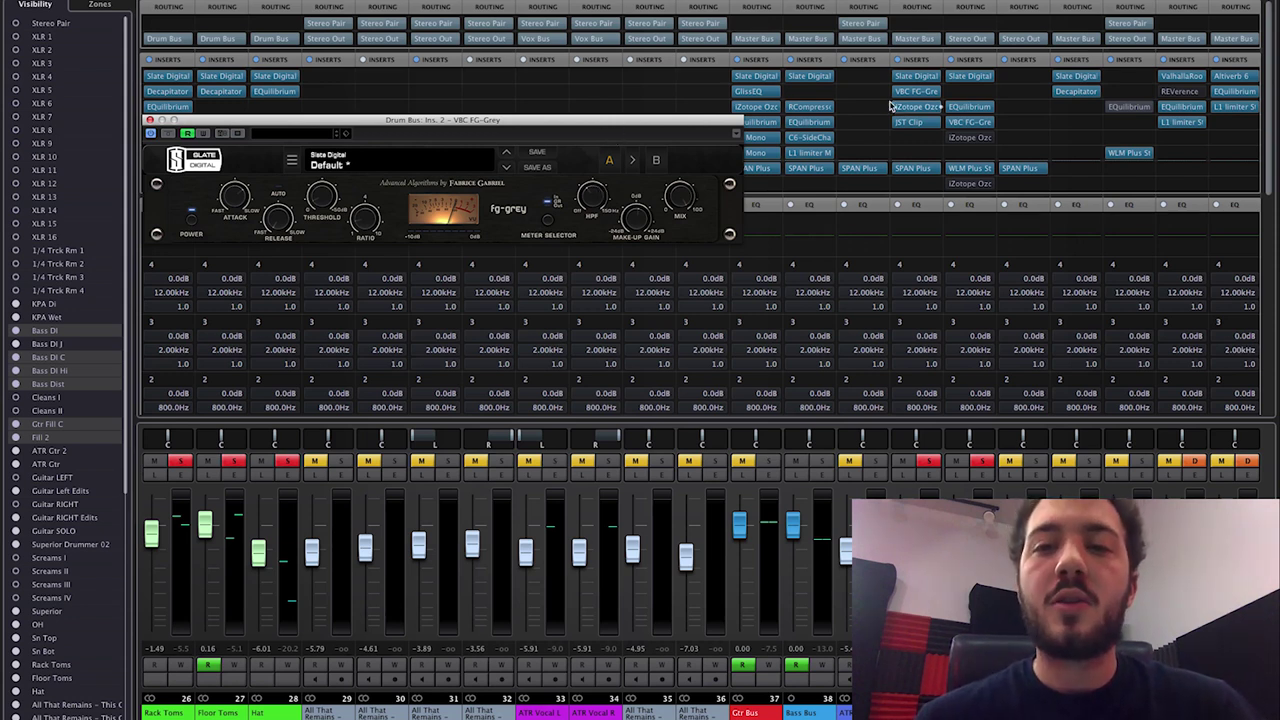
{"action": "left_click", "coordinate": [895, 123], "text": "alt"}
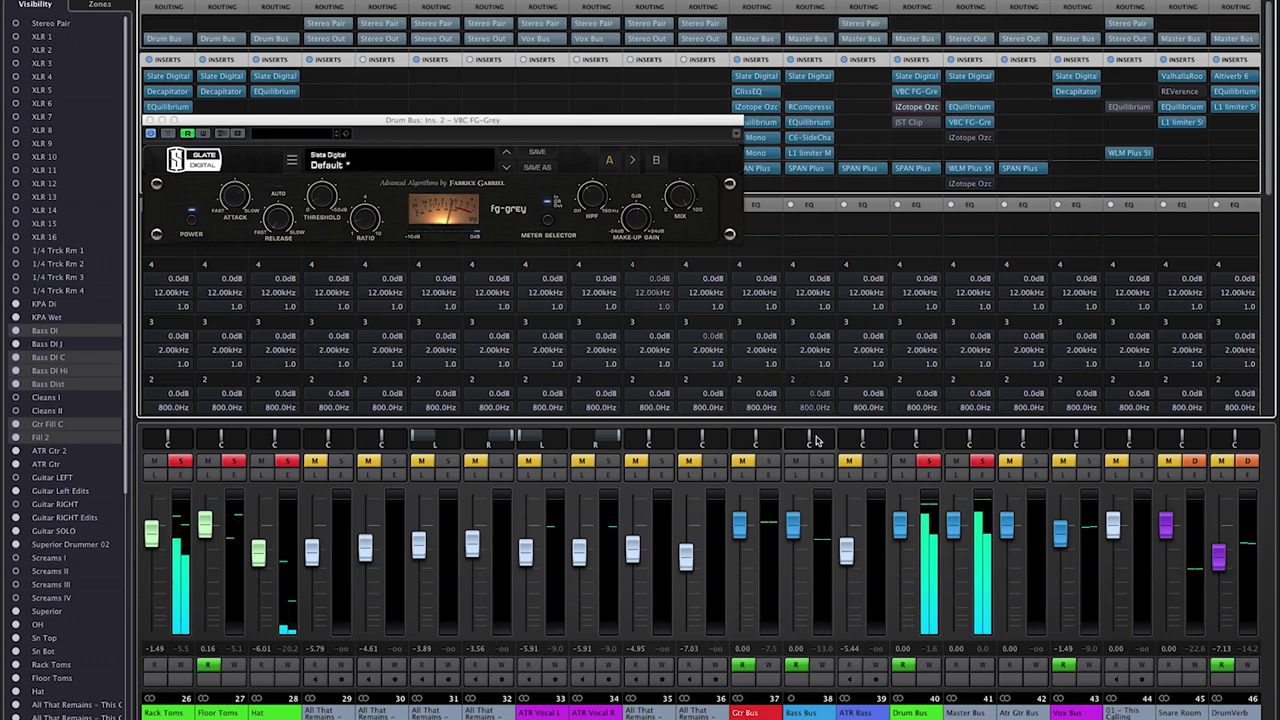
Extend the project's playback range to start at bar 15 and return to the mixer
{"action": "key", "text": "F3"}
{"action": "scroll", "coordinate": [490, 50], "scroll_direction": "left", "scroll_amount": 3}
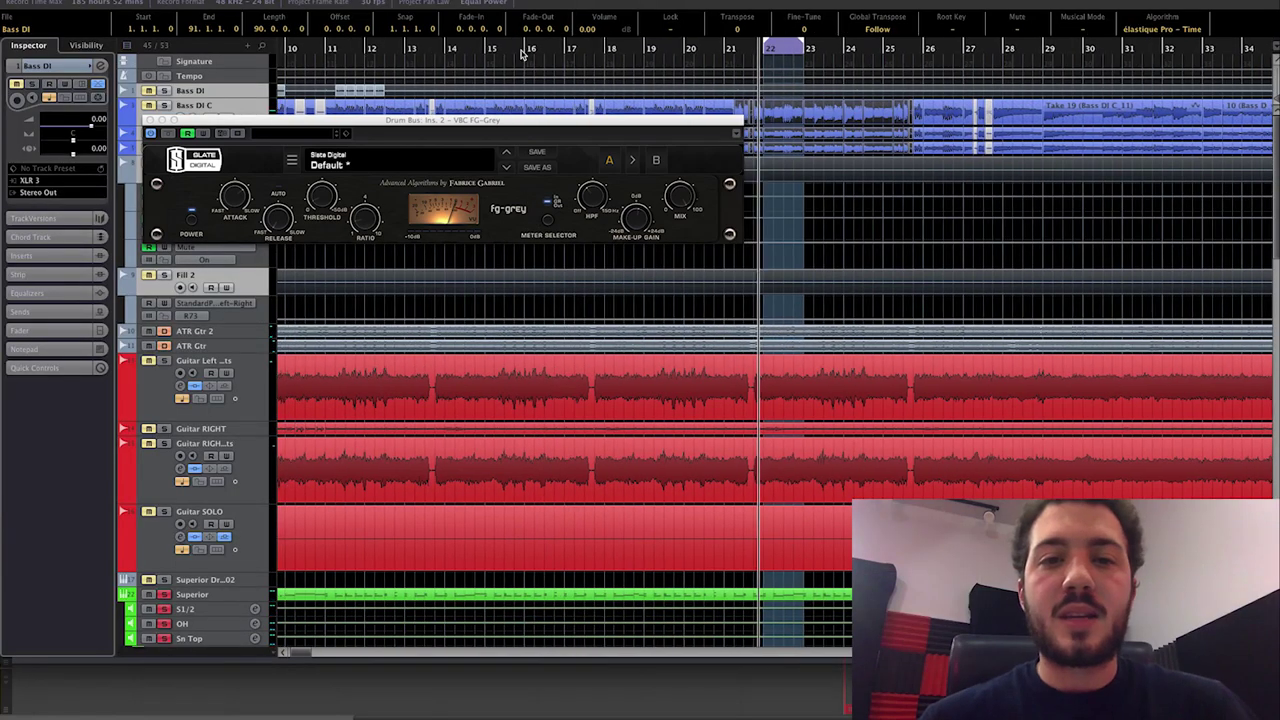
{"action": "left_click", "coordinate": [488, 49], "text": "ctrl"}
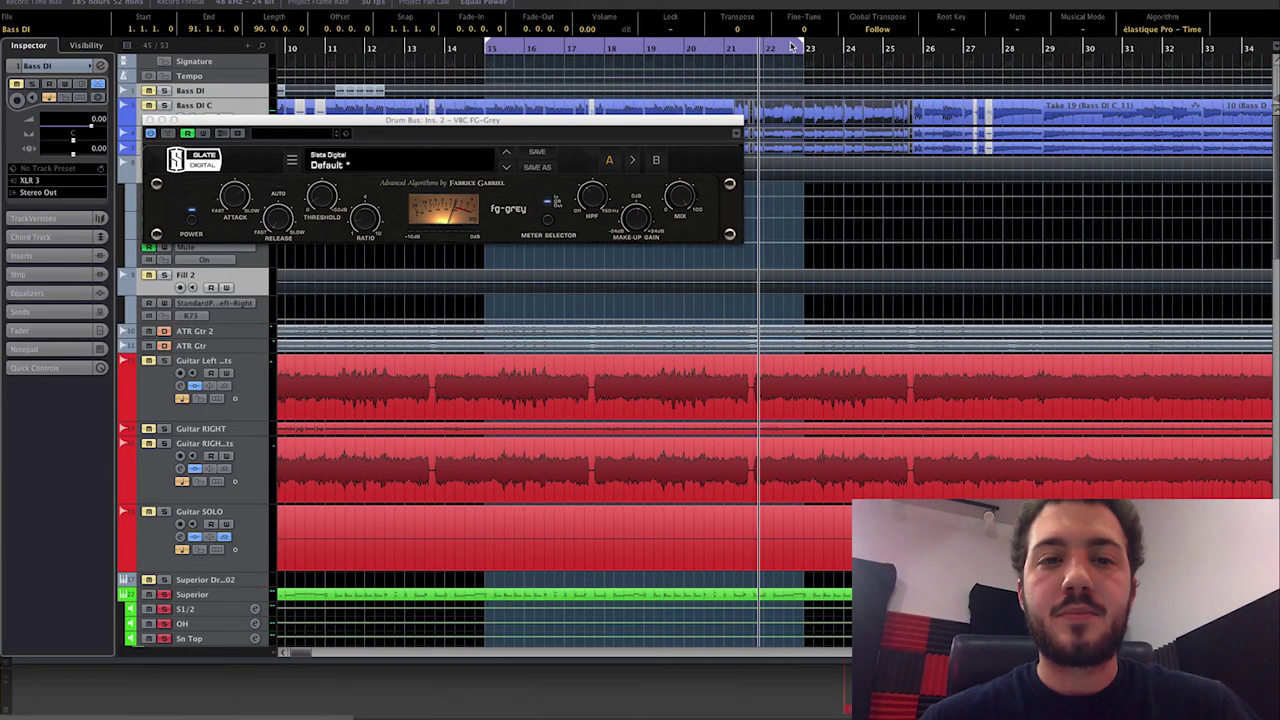
{"action": "key", "text": "F3"}
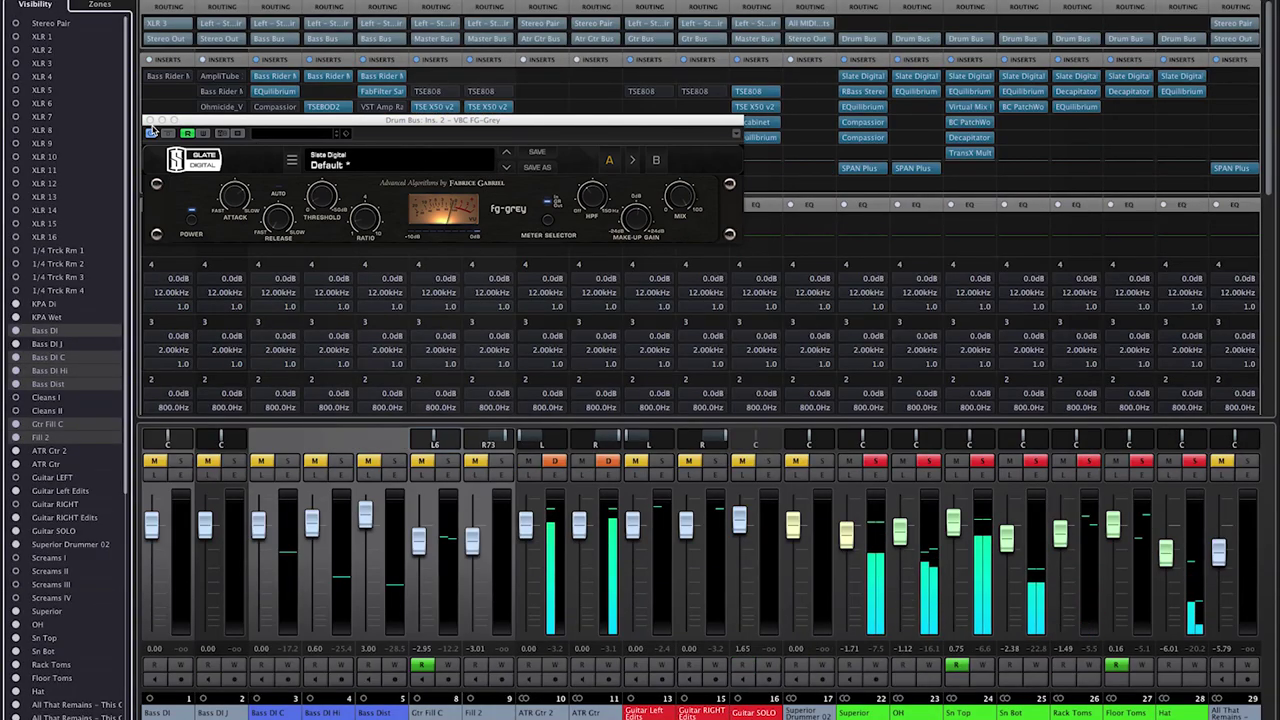
Compare the Drum Bus with its VBC FG-Grey compressor bypassed and active, leave it active, and close its editor
{"action": "left_click", "coordinate": [151, 134]}
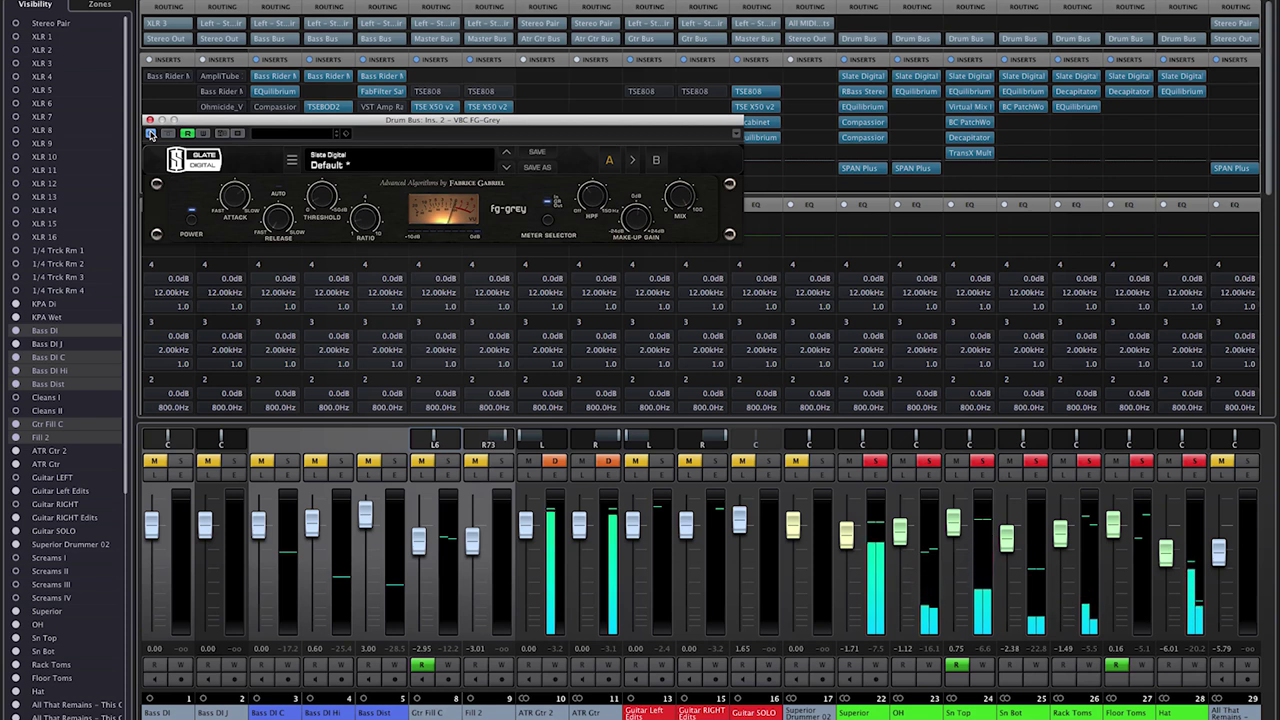
{"action": "mouse_move", "coordinate": [636, 220]}
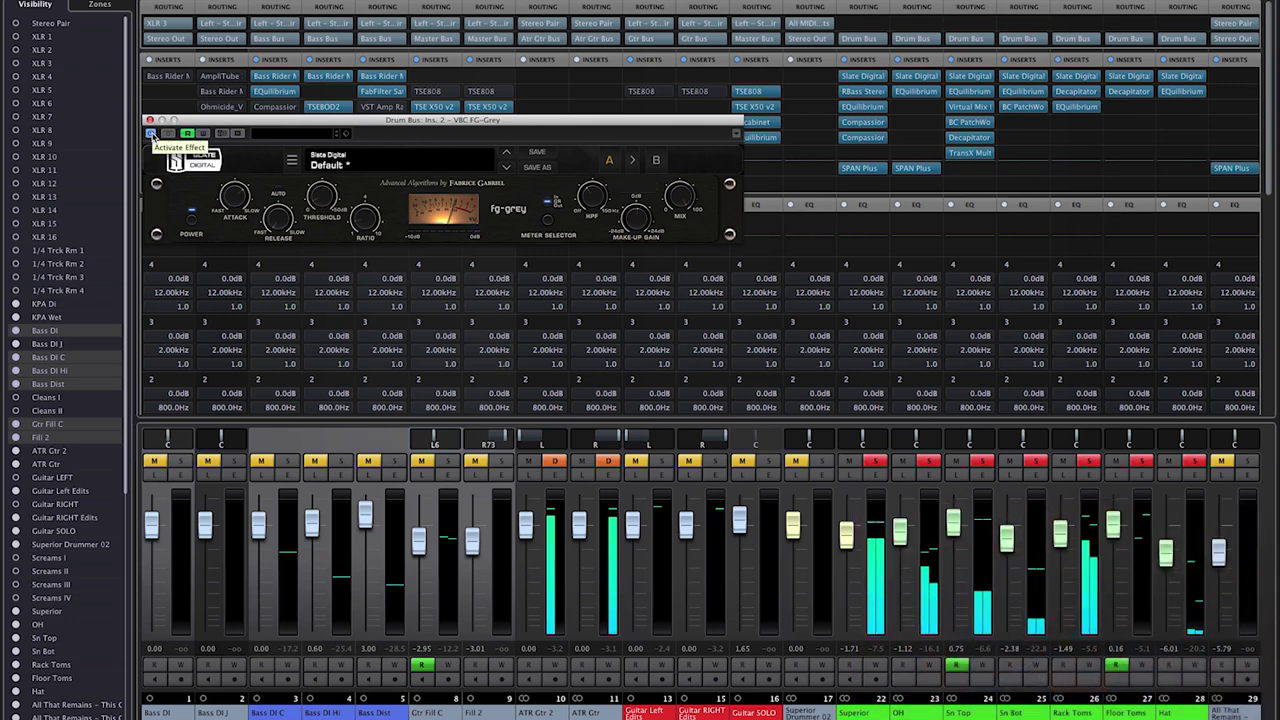
{"action": "left_click", "coordinate": [150, 134]}
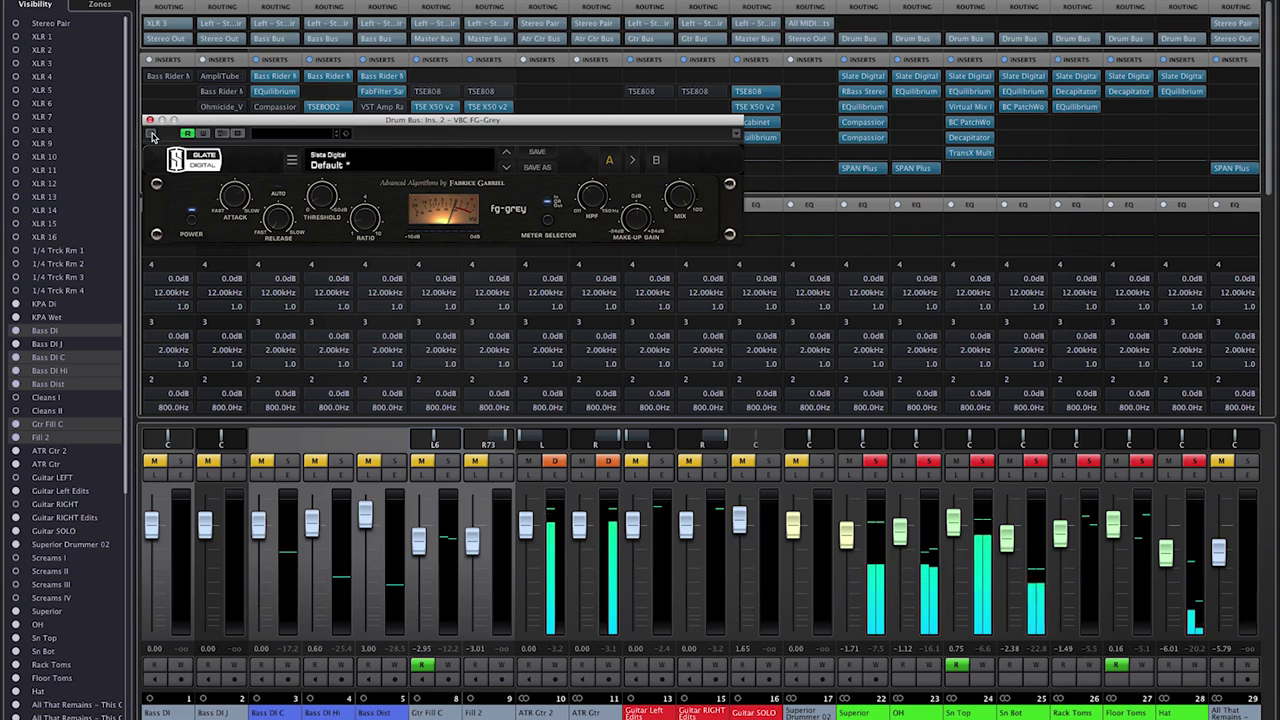
{"action": "left_click", "coordinate": [150, 134]}
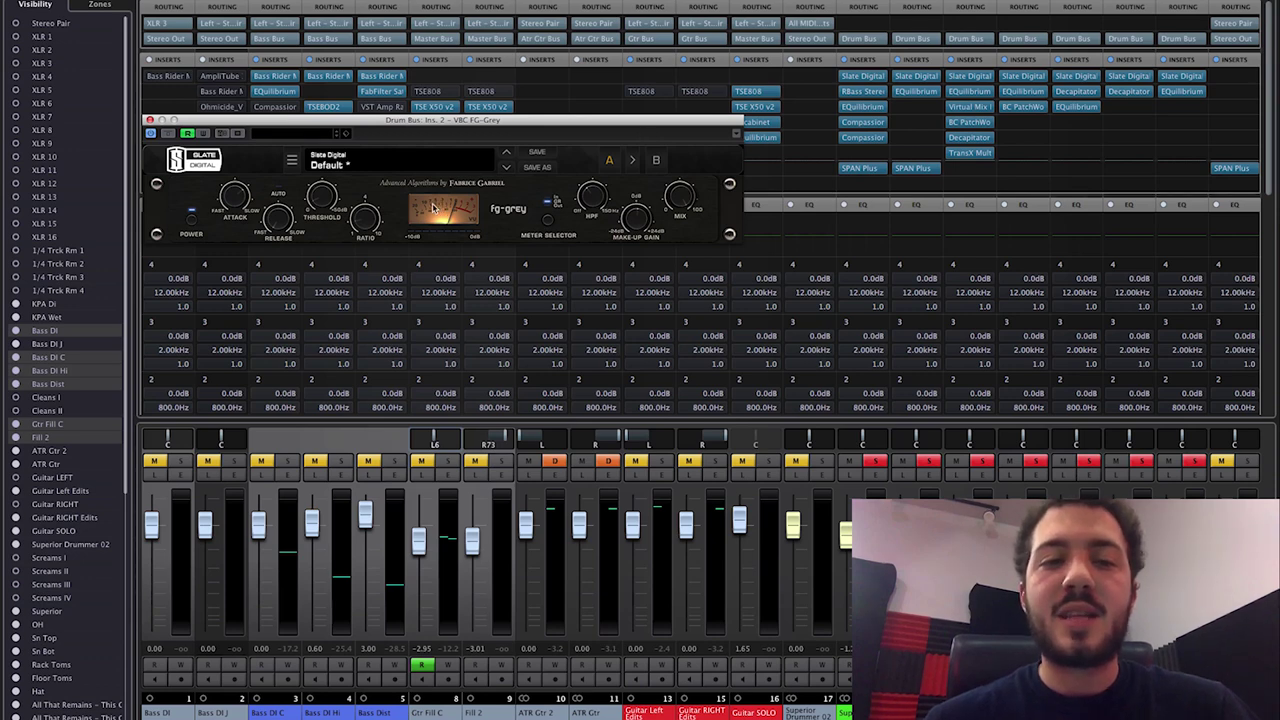
{"action": "left_click", "coordinate": [149, 120]}
Activate and open the Drum Bus's Ozone 6 Exciter, dismiss the preset manager, and play the drums through it
{"action": "scroll", "coordinate": [150, 121], "scroll_direction": "right", "scroll_amount": 2}
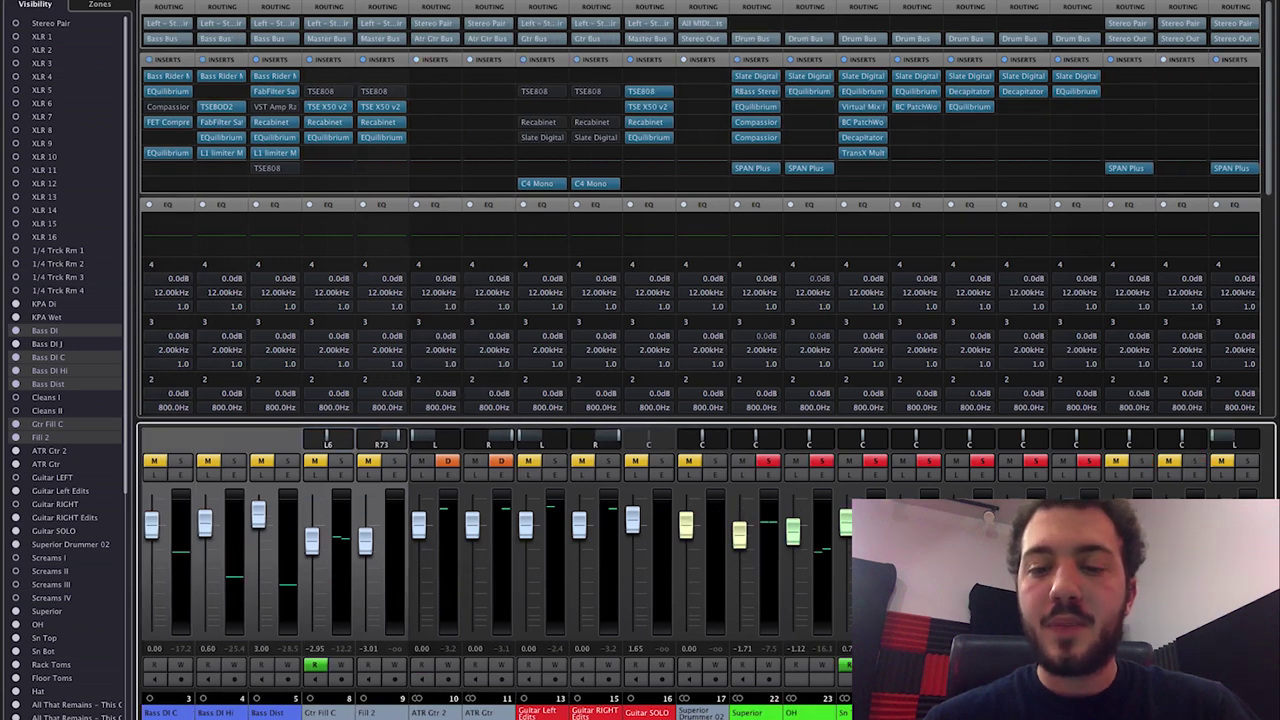
{"action": "scroll", "coordinate": [700, 360], "scroll_direction": "right", "scroll_amount": 10}
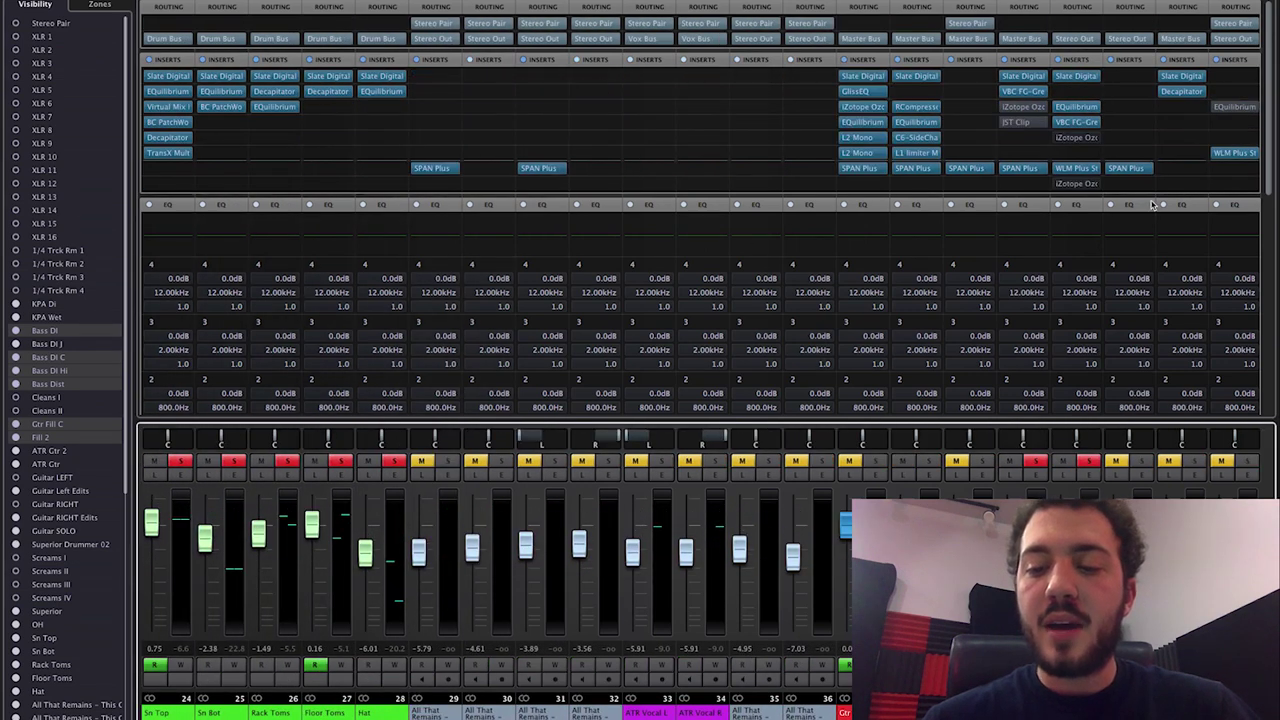
{"action": "left_click", "coordinate": [998, 108]}
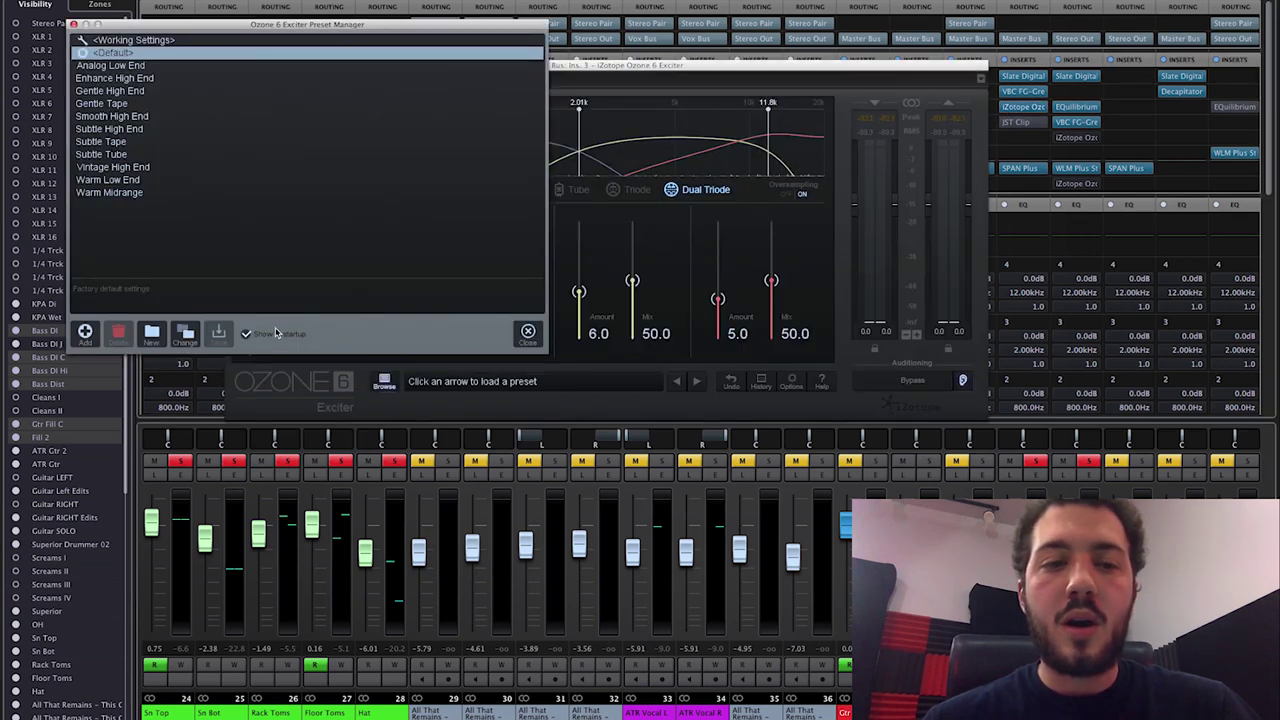
{"action": "left_click", "coordinate": [528, 331]}
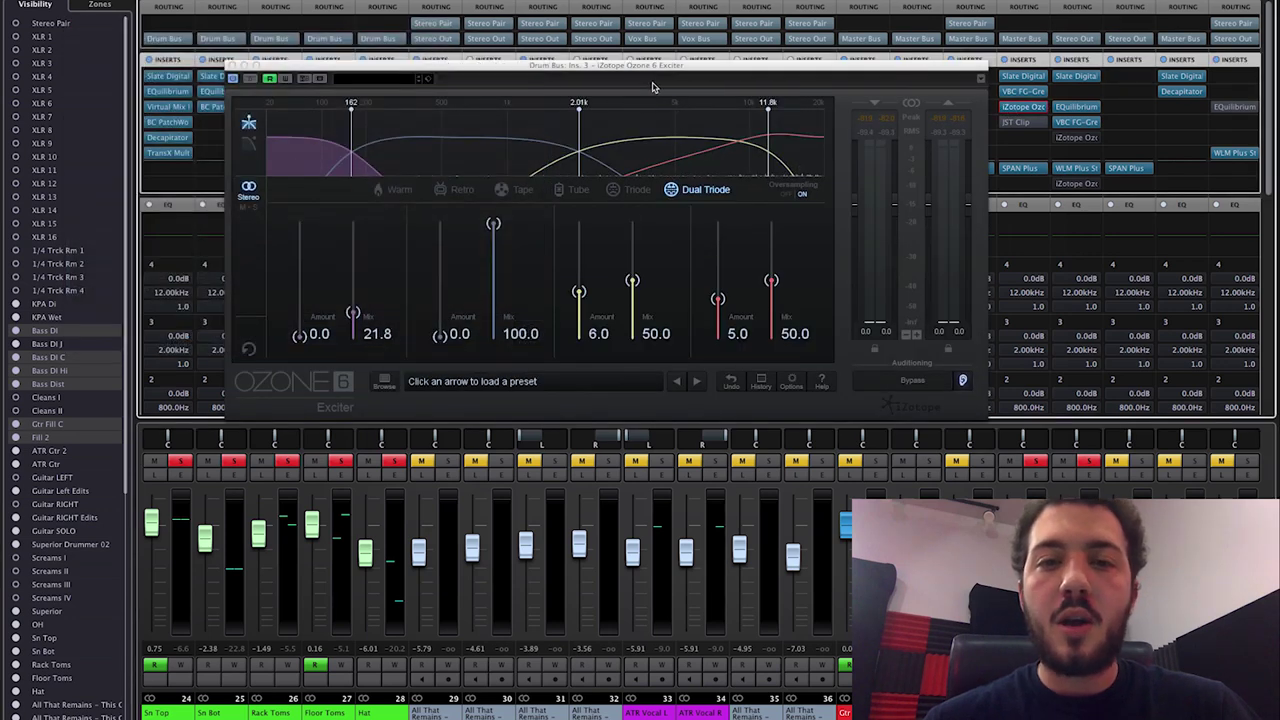
{"action": "left_click_drag", "start_coordinate": [656, 68], "coordinate": [592, 90]}
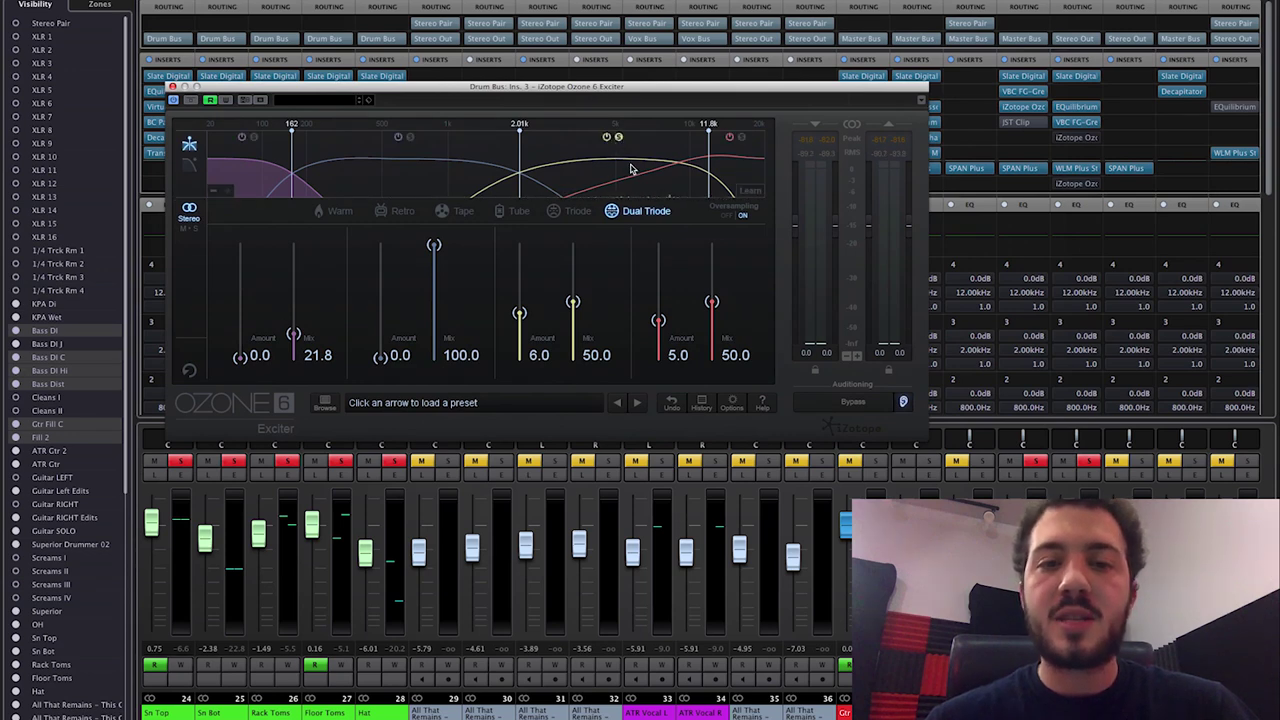
{"action": "key", "text": "space"}
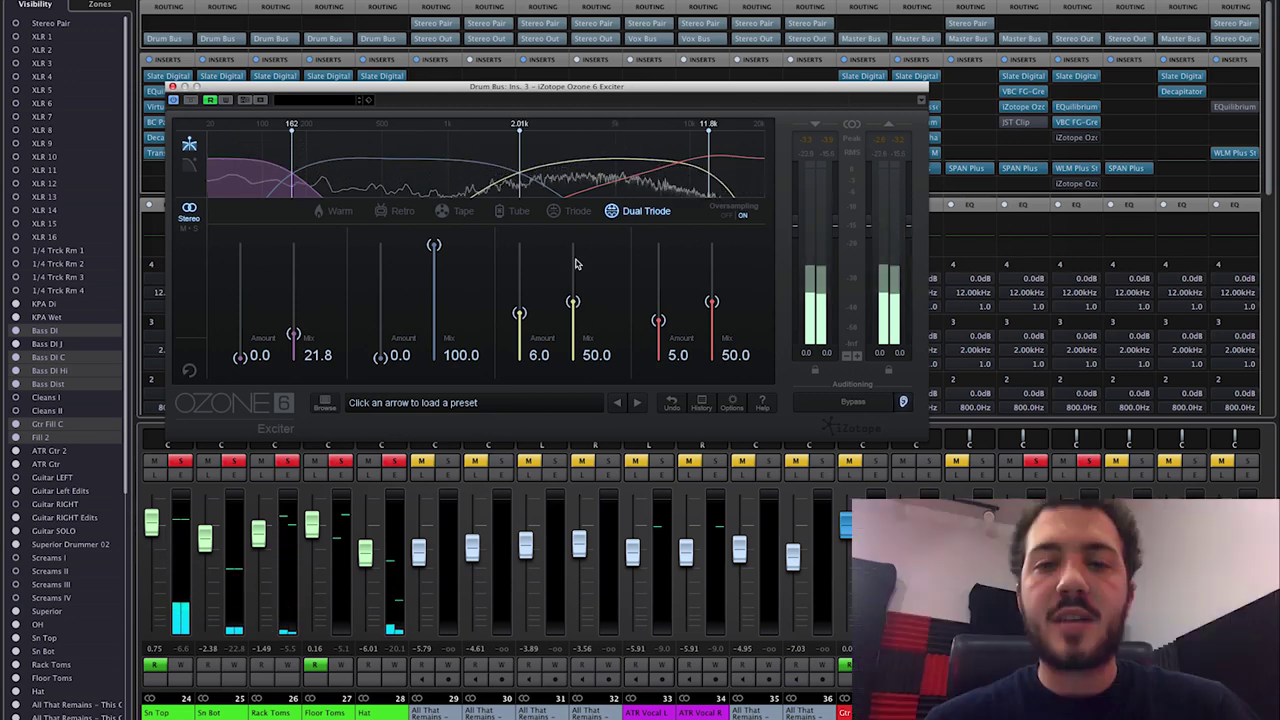
Audition the Exciter's third band at 100.0 mix, set its mix to 60.0, listen to the highest band, and close the editor
{"action": "left_click_drag", "start_coordinate": [573, 303], "coordinate": [574, 246]}
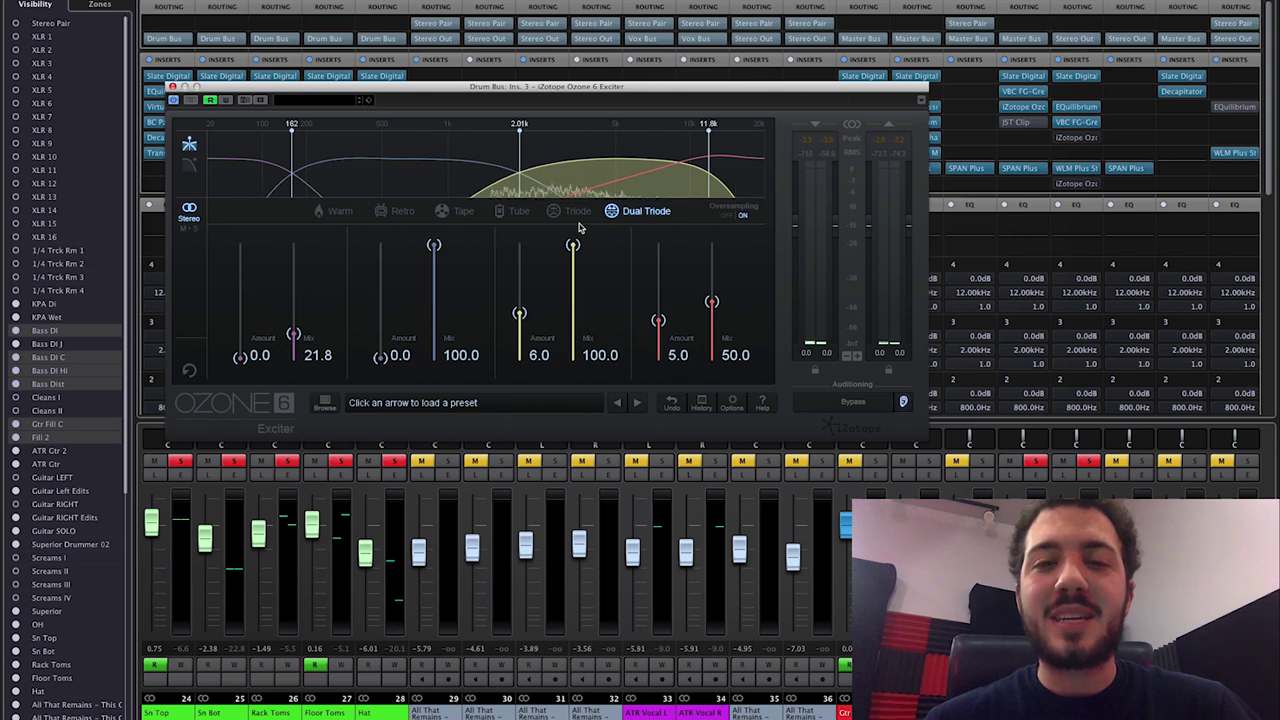
{"action": "left_click_drag", "start_coordinate": [572, 245], "coordinate": [574, 296]}
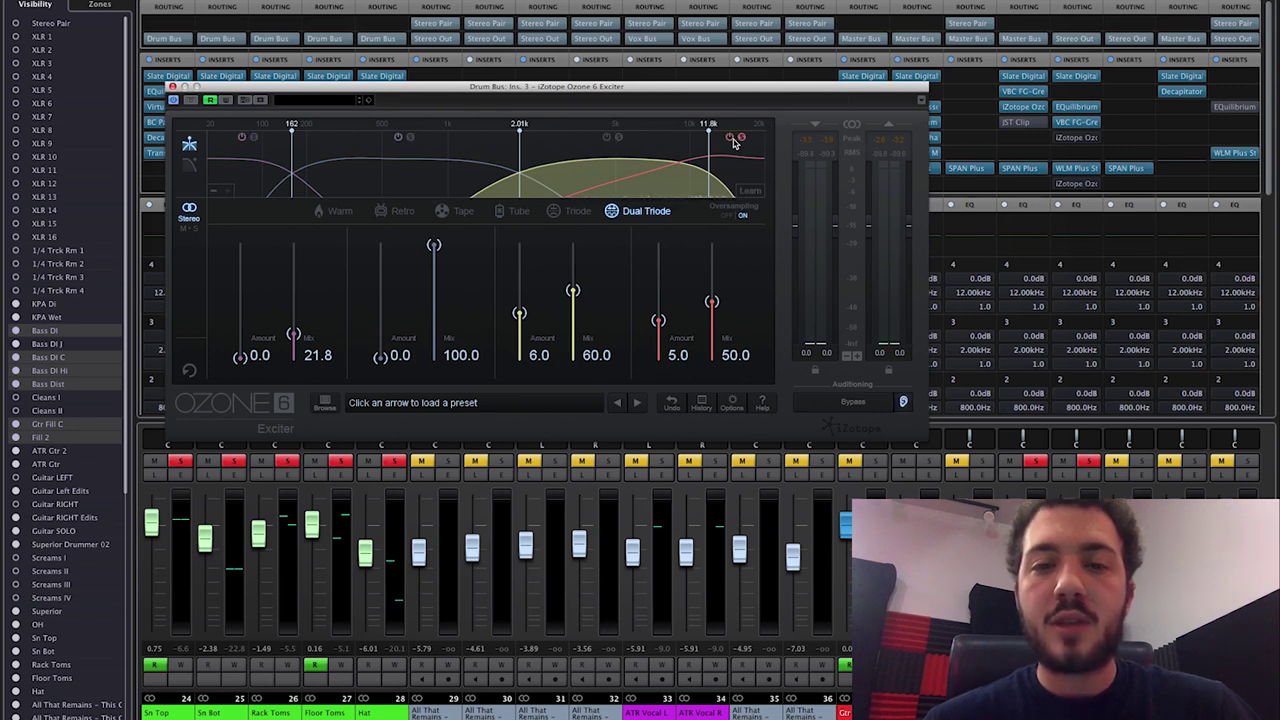
{"action": "key", "text": "space"}
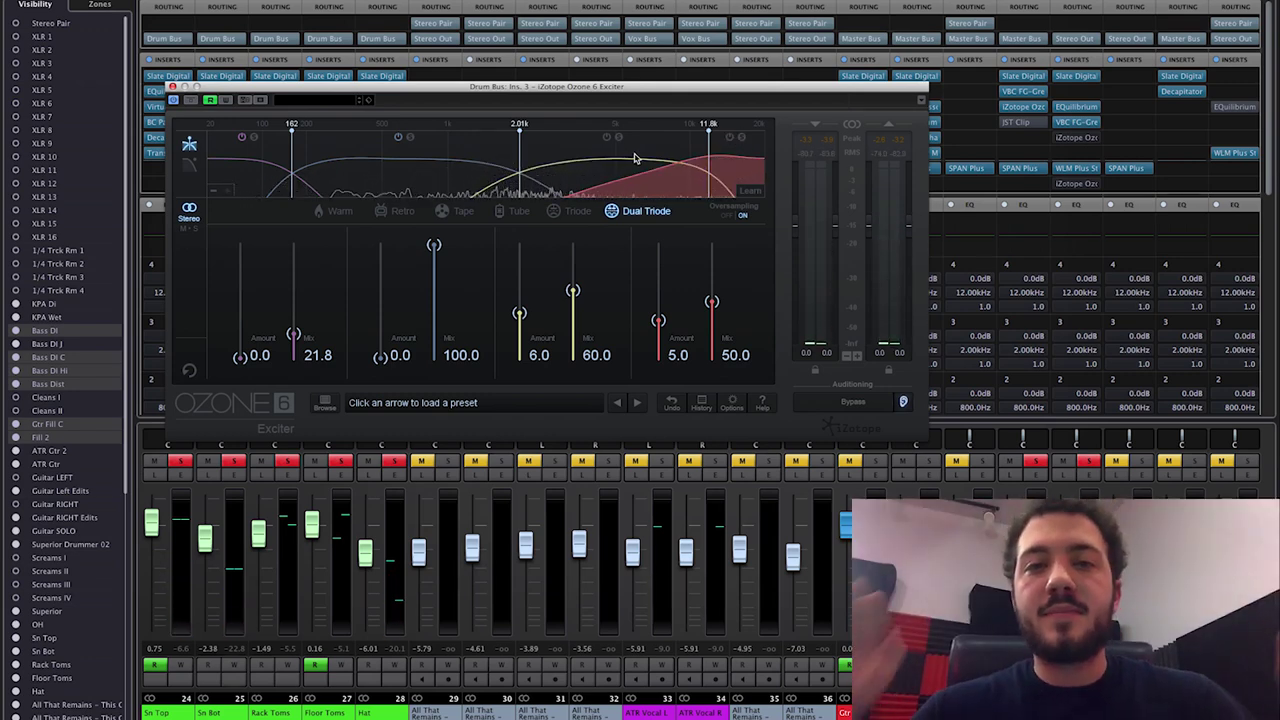
{"action": "left_click", "coordinate": [172, 90]}
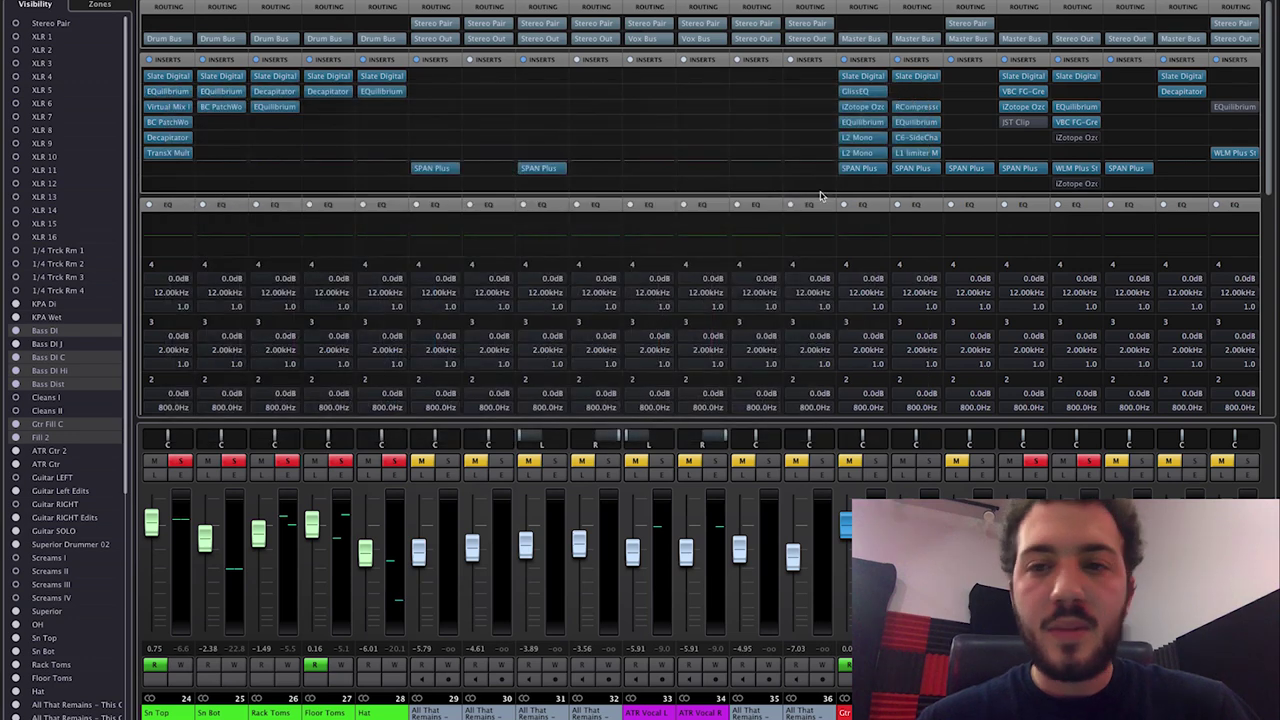
Reactivate the Drum Bus's JST Clip insert, examine its clipping and trim settings, and close its editor
{"action": "scroll", "coordinate": [963, 127], "scroll_direction": "right", "scroll_amount": 1}
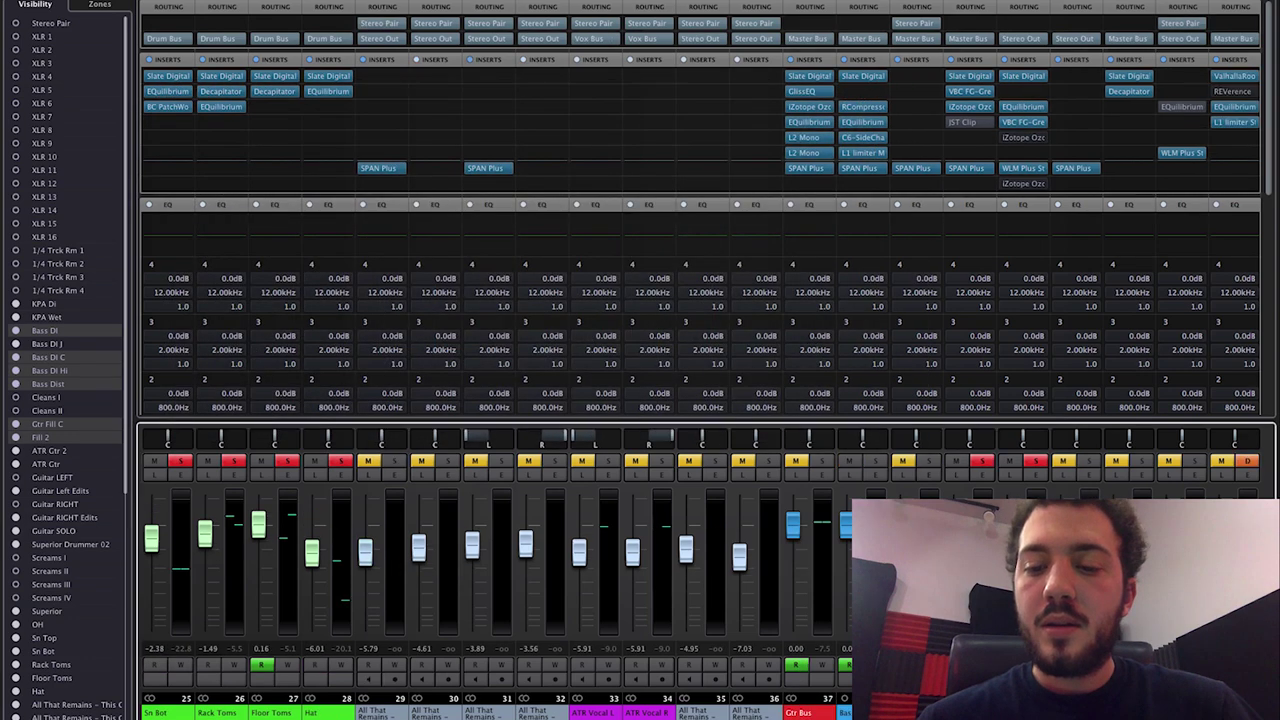
{"action": "left_click", "coordinate": [969, 123]}
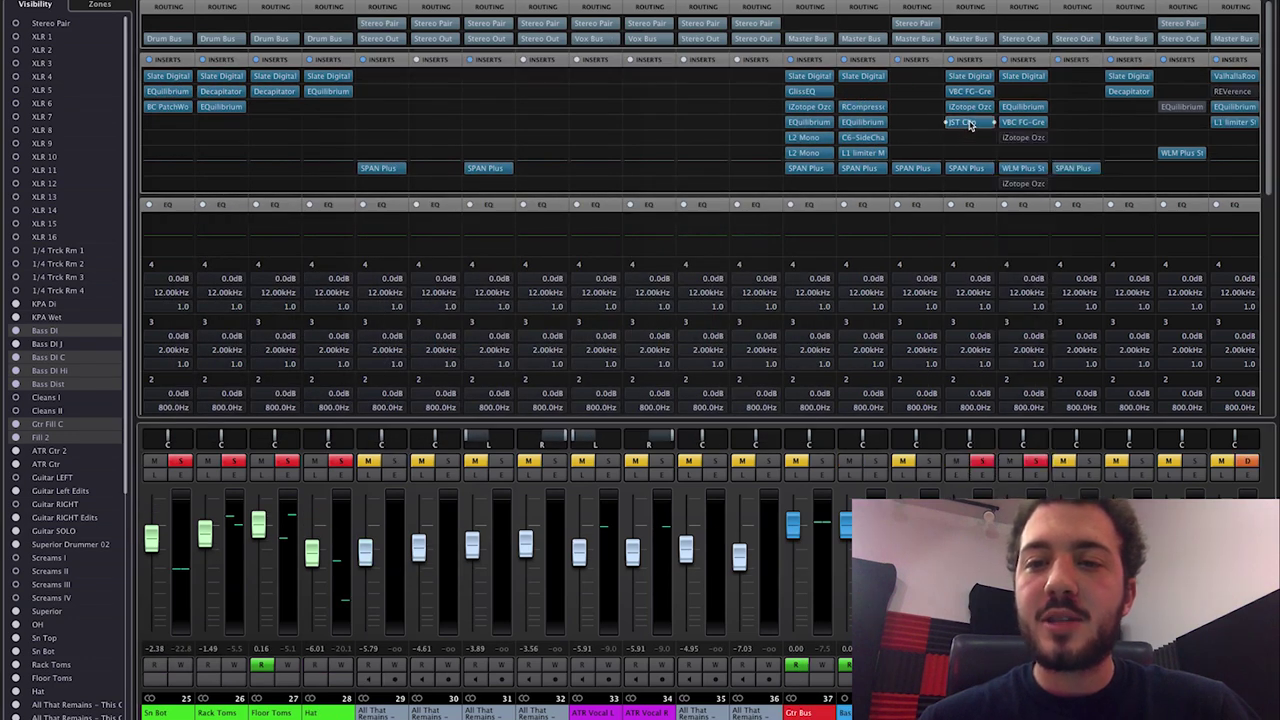
{"action": "left_click_drag", "start_coordinate": [615, 93], "coordinate": [502, 106]}
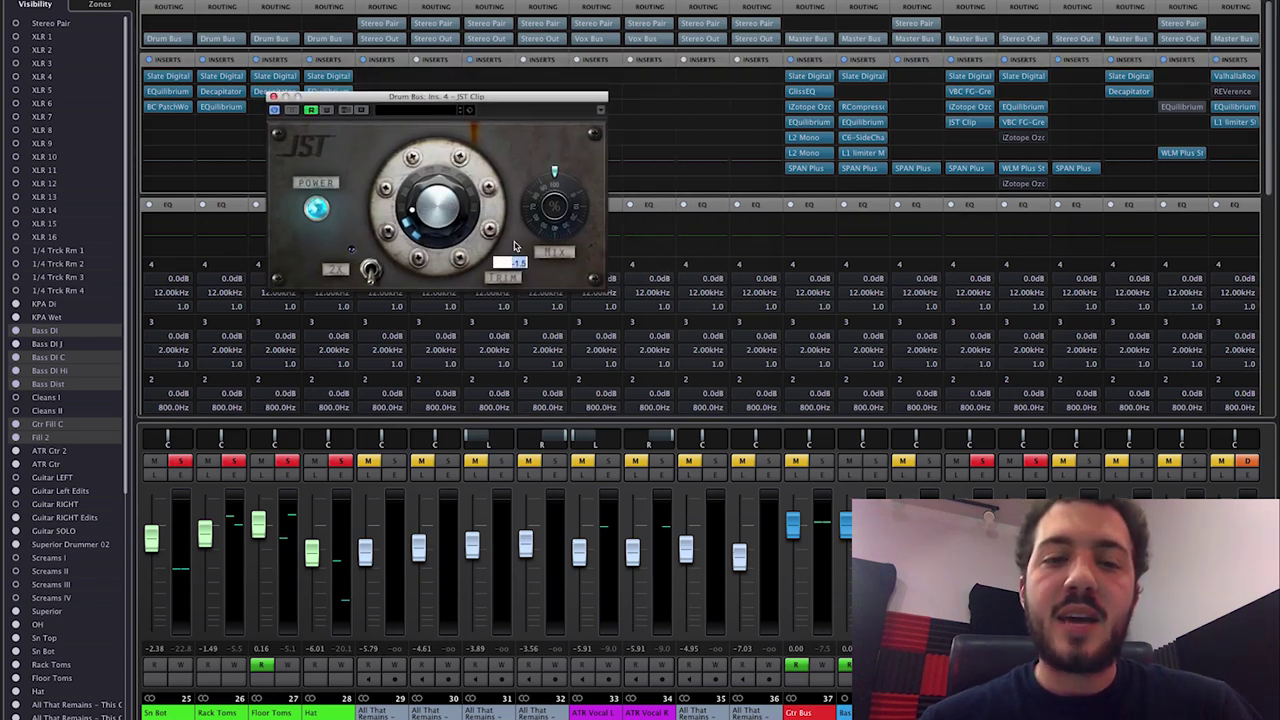
{"action": "left_click_drag", "start_coordinate": [494, 100], "coordinate": [472, 110]}
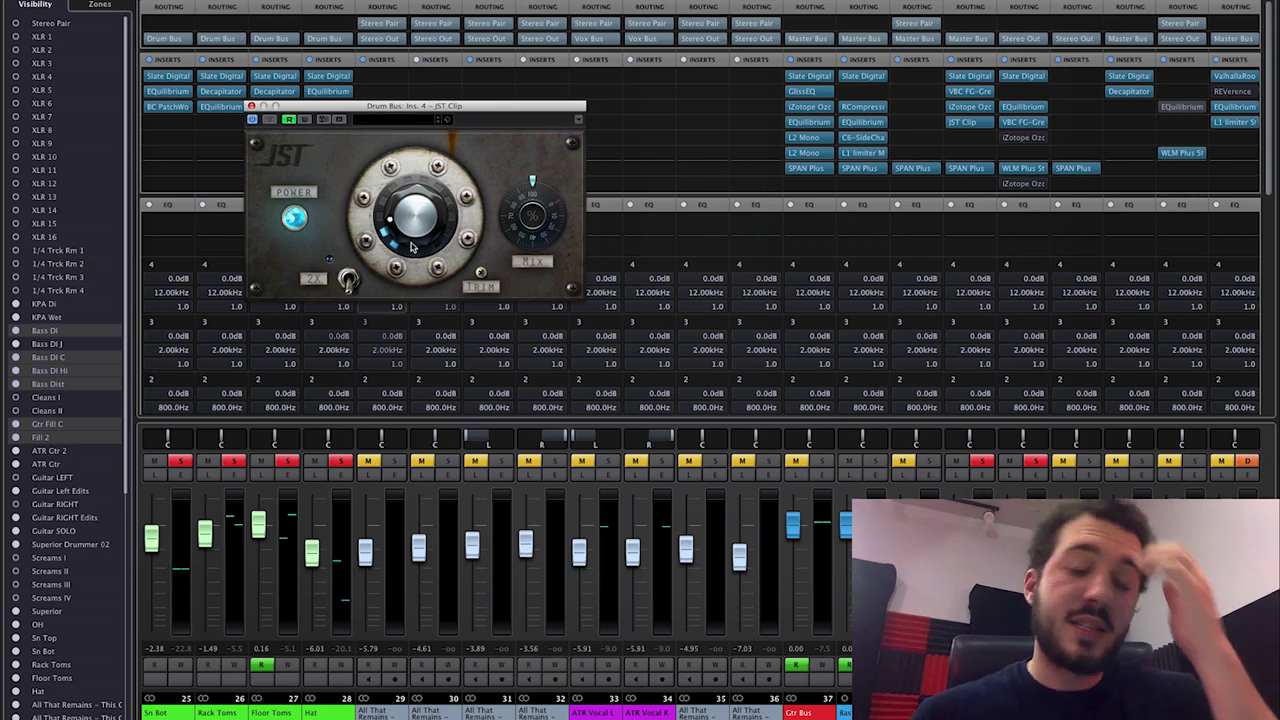
{"action": "left_click_drag", "start_coordinate": [507, 120], "coordinate": [498, 124]}
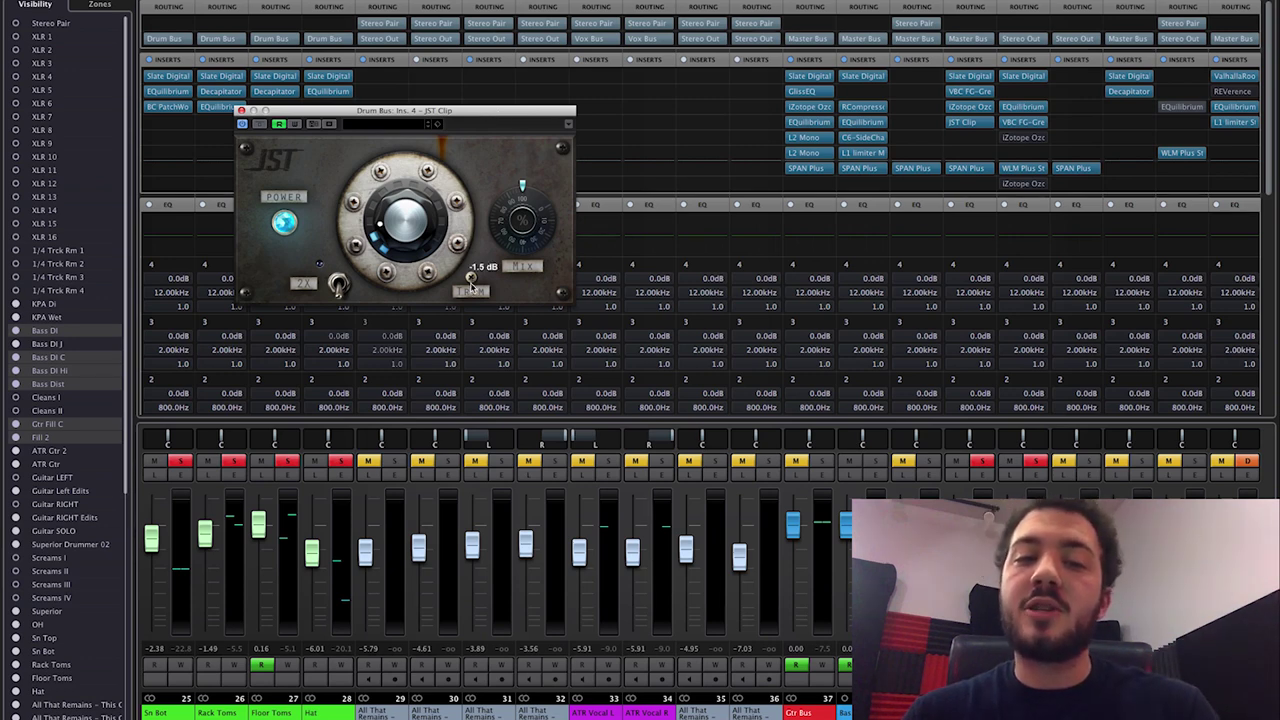
{"action": "left_click", "coordinate": [242, 111]}
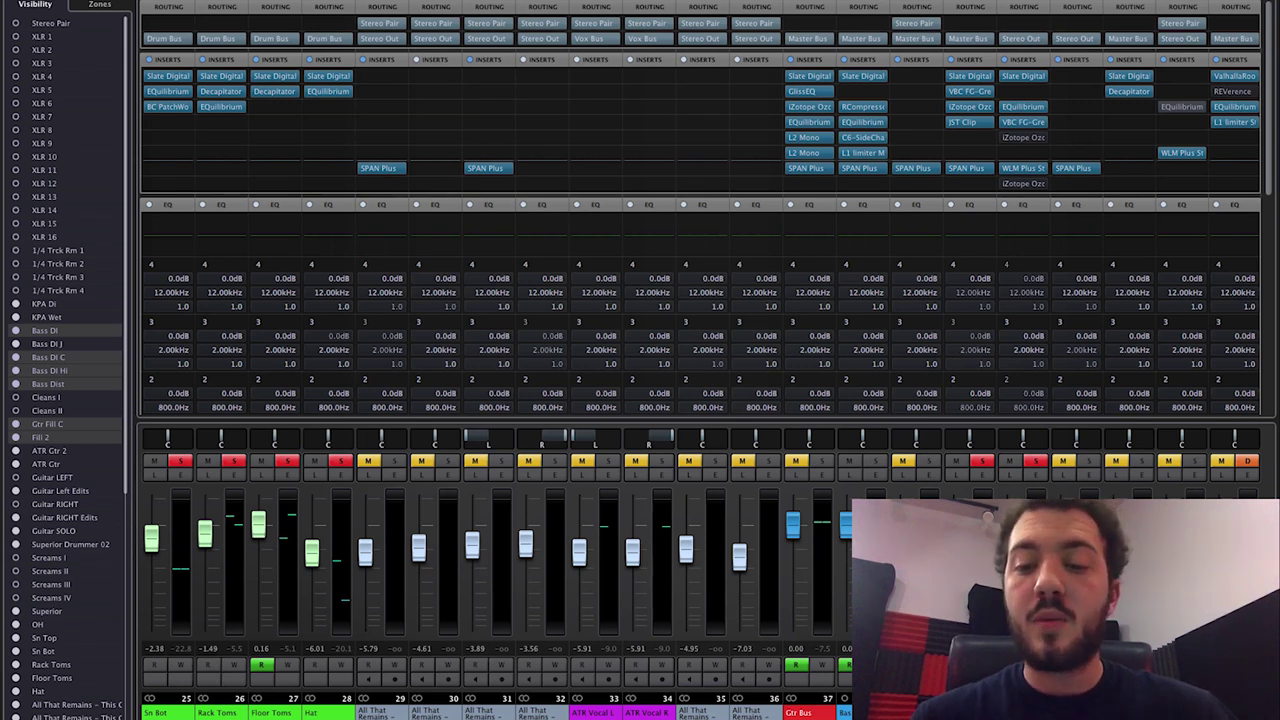
Open ValhallaRoom on the Snare Room channel and examine its Early settings and the available reverb modes
{"action": "scroll", "coordinate": [700, 560], "scroll_direction": "right", "scroll_amount": 1}
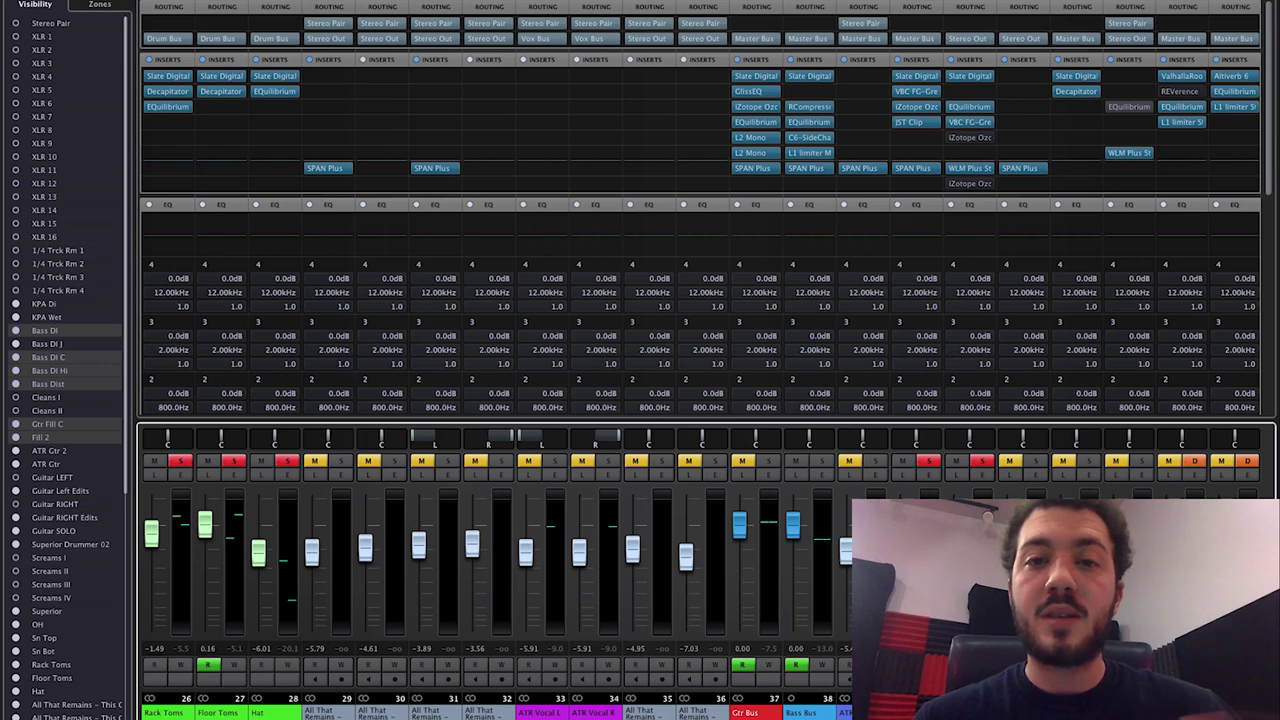
{"action": "scroll", "coordinate": [700, 560], "scroll_direction": "right", "scroll_amount": 6}
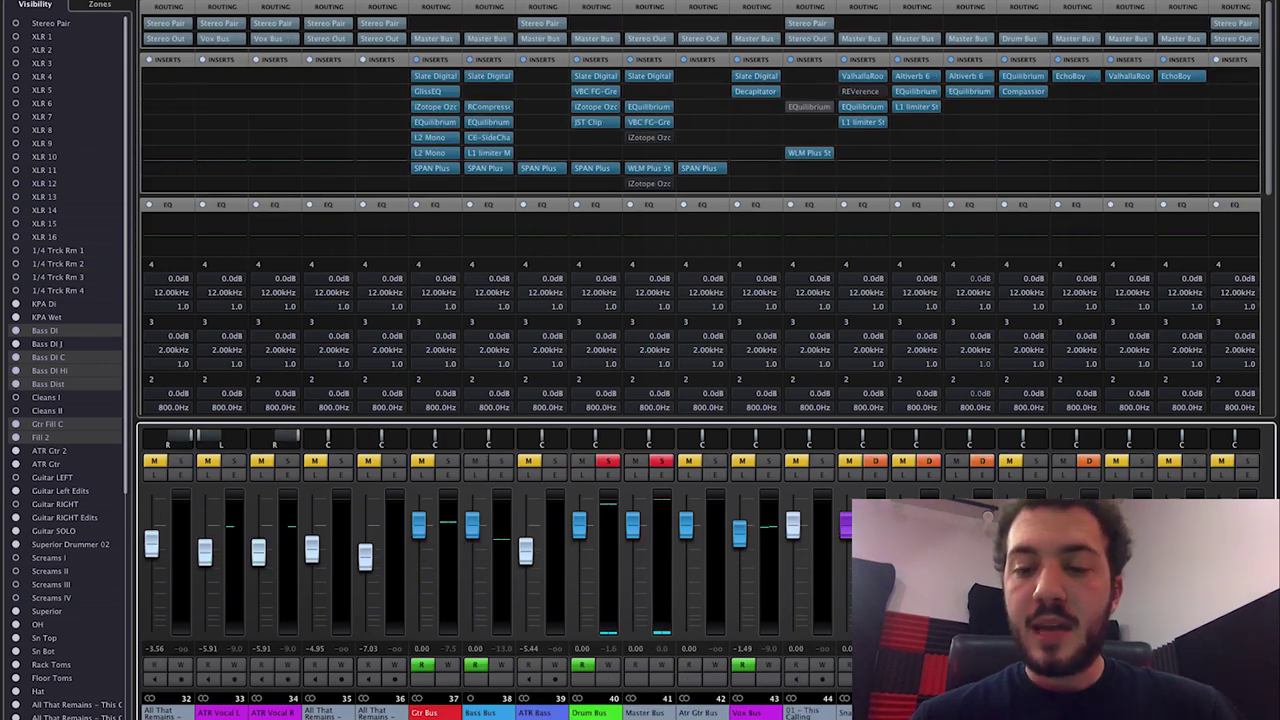
{"action": "scroll", "coordinate": [700, 560], "scroll_direction": "right", "scroll_amount": 1}
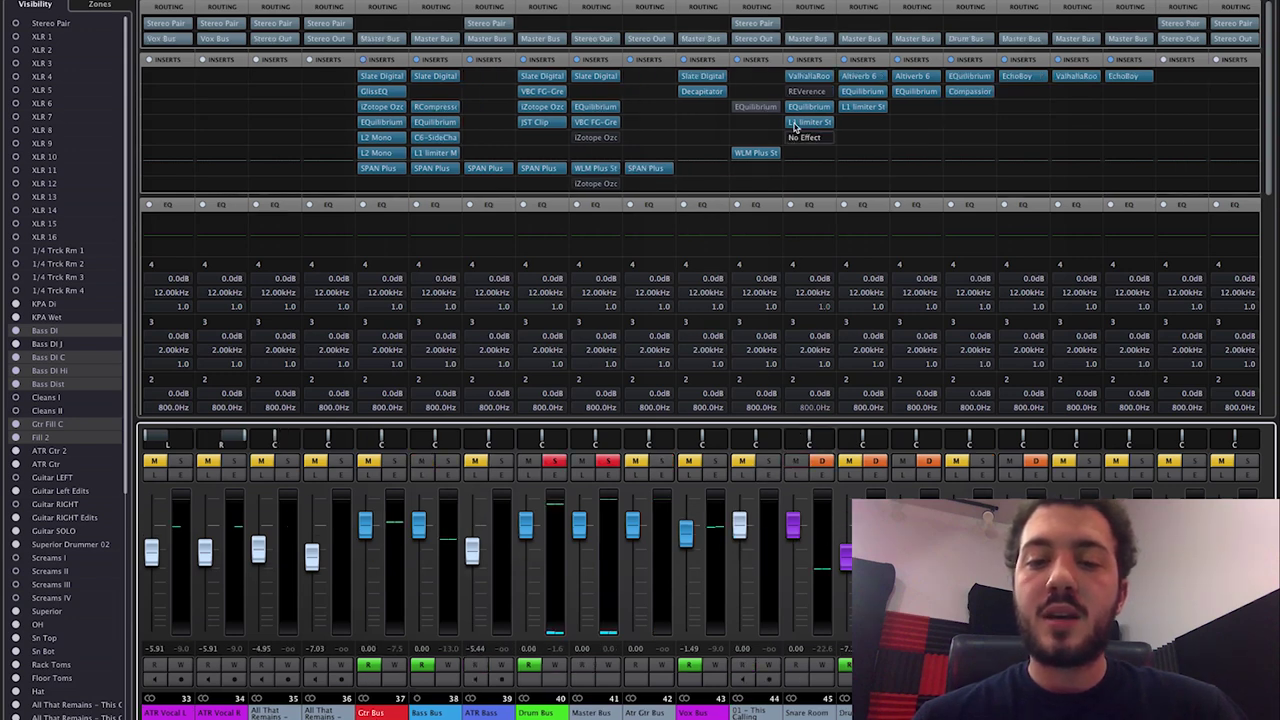
{"action": "left_click", "coordinate": [812, 77]}
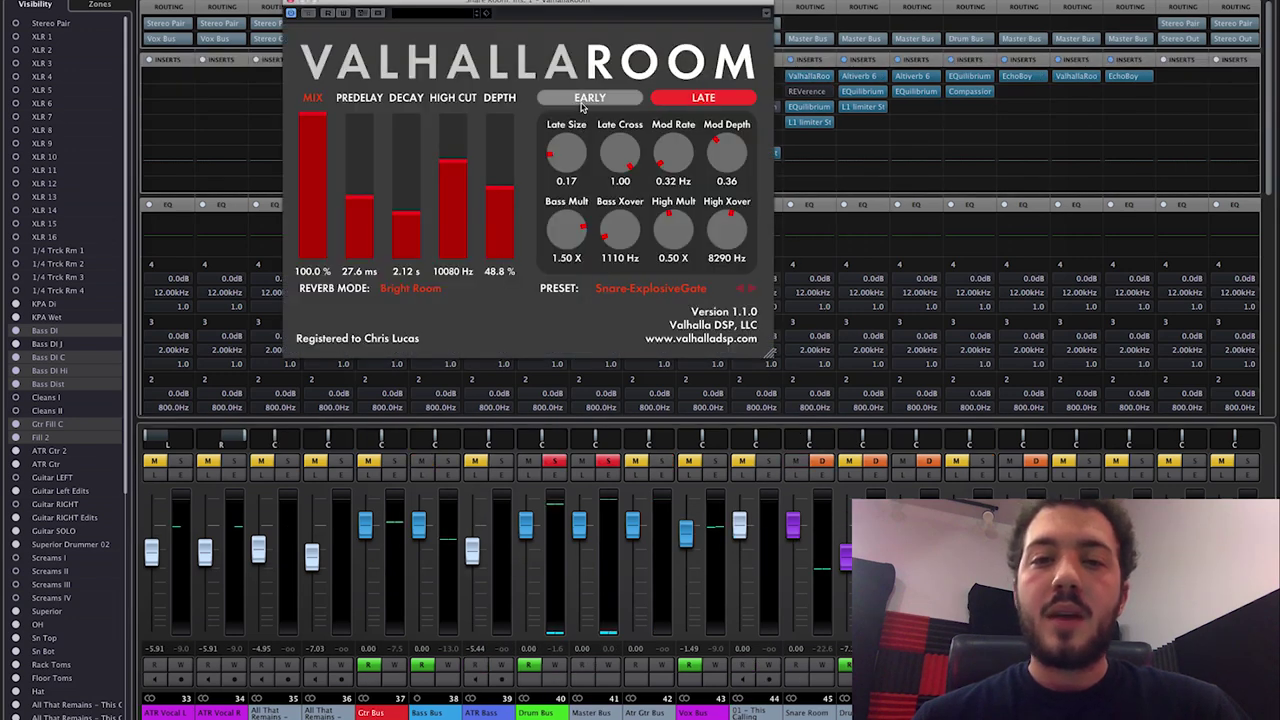
{"action": "left_click", "coordinate": [588, 98]}
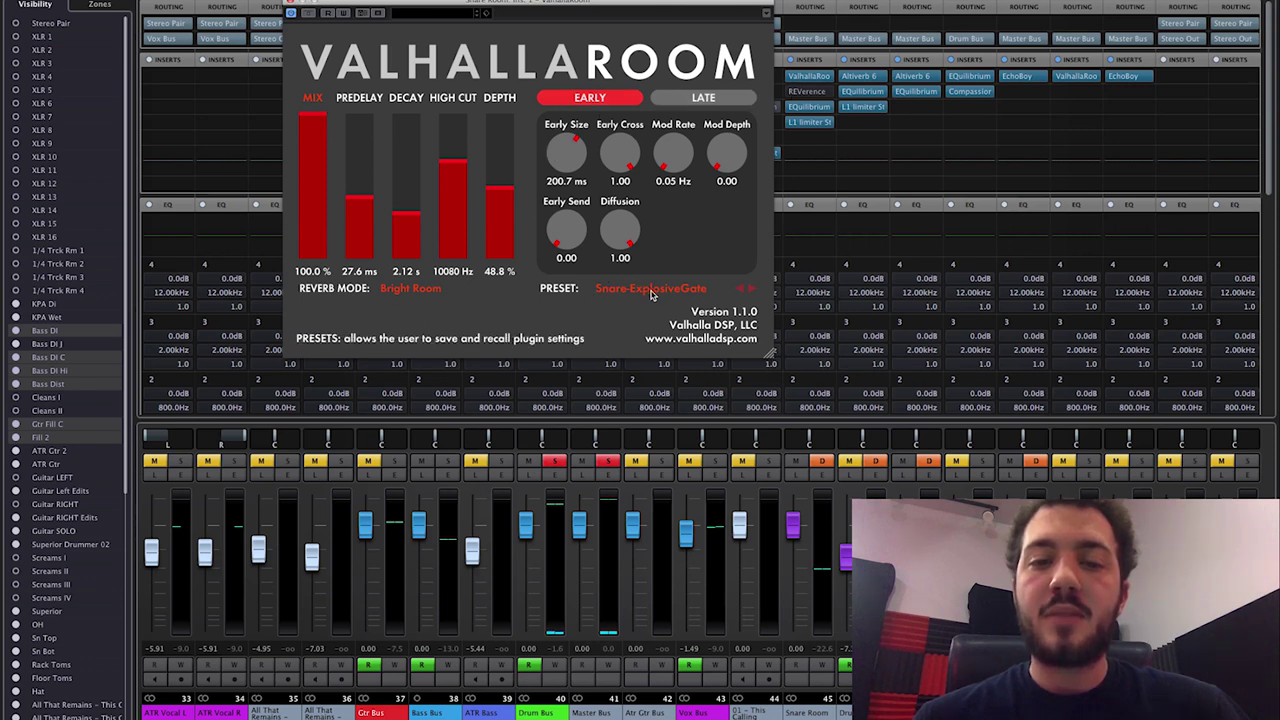
{"action": "left_click", "coordinate": [437, 290]}
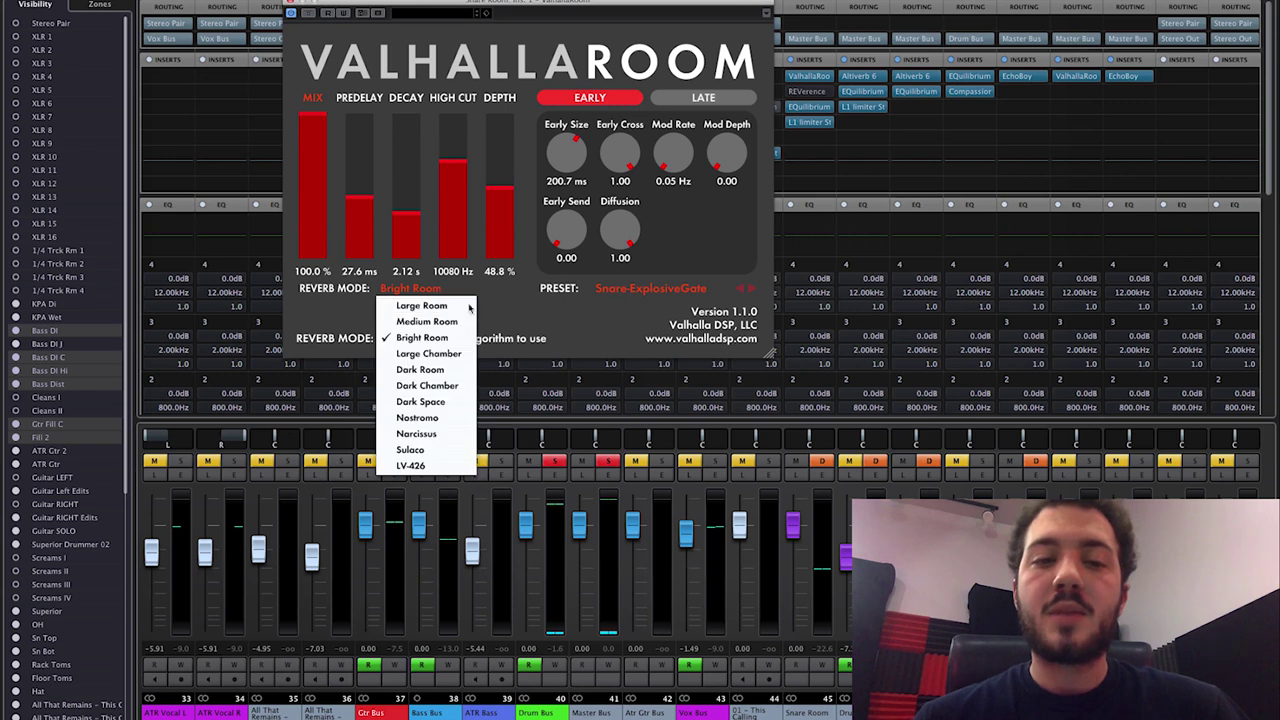
{"action": "left_click", "coordinate": [360, 320]}
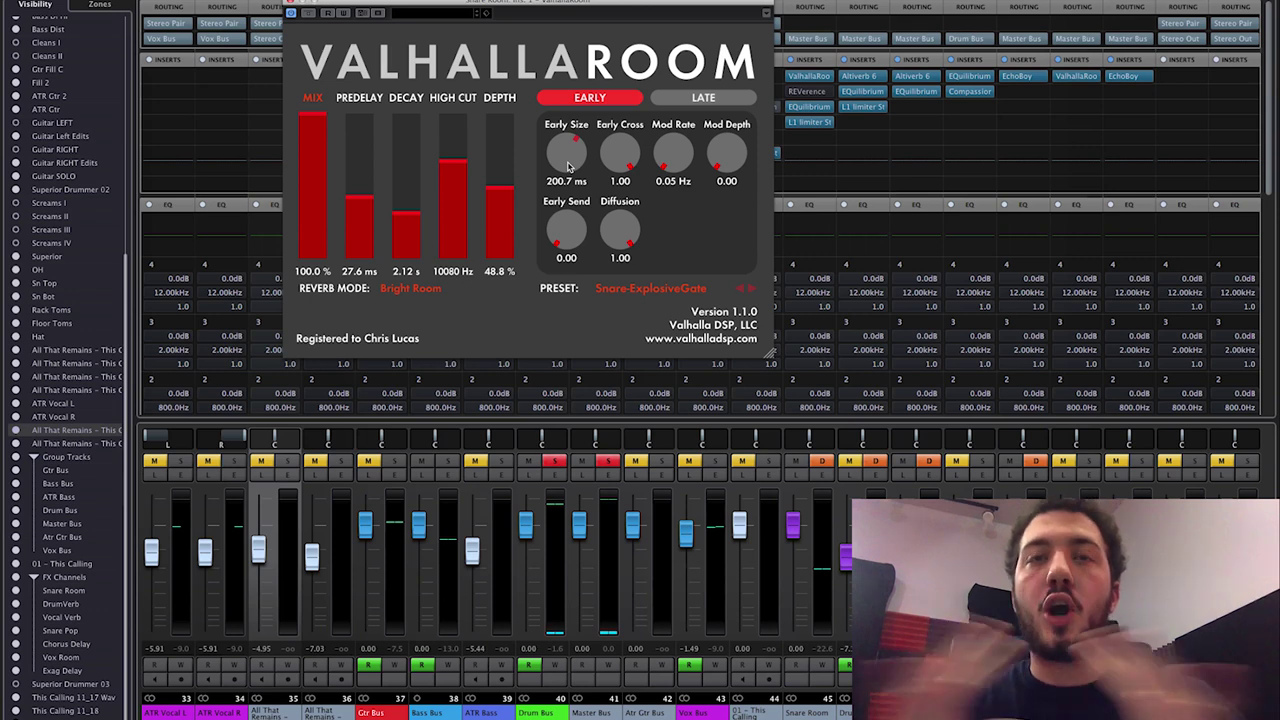
Play the drums and compare them with the Snare Room channel muted and unmuted
{"action": "key", "text": "space"}
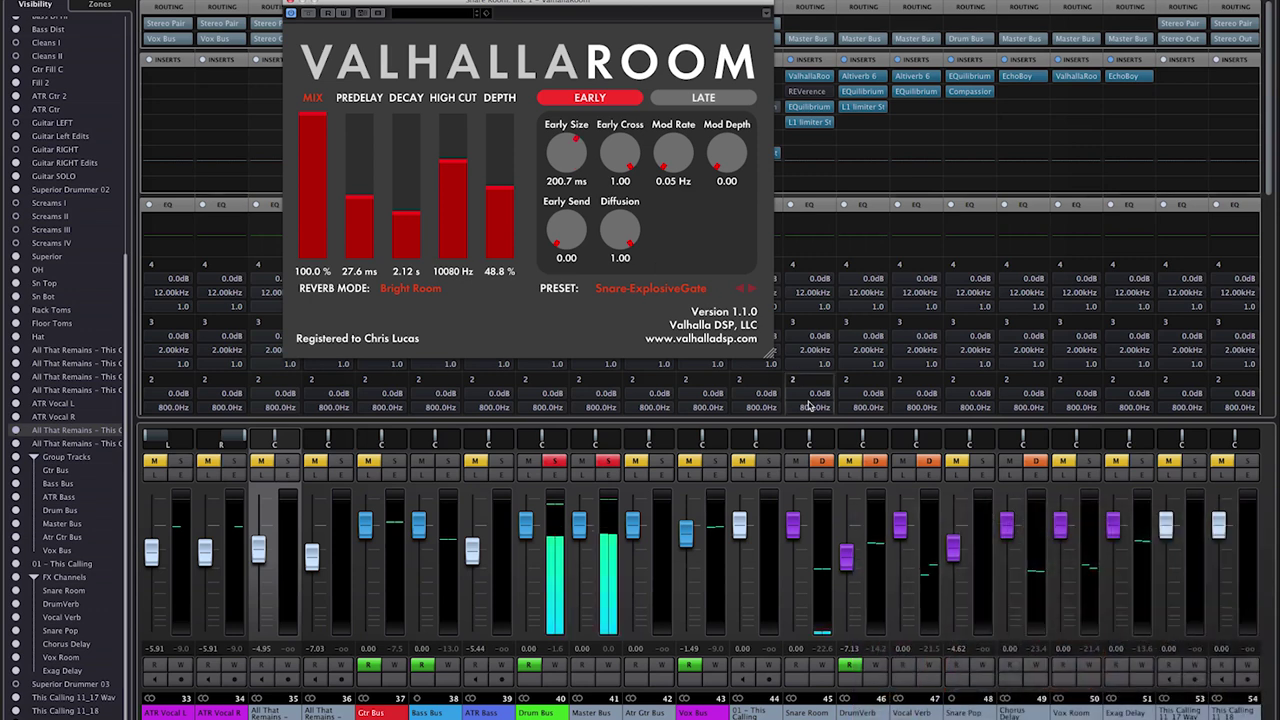
{"action": "left_click", "coordinate": [793, 462]}
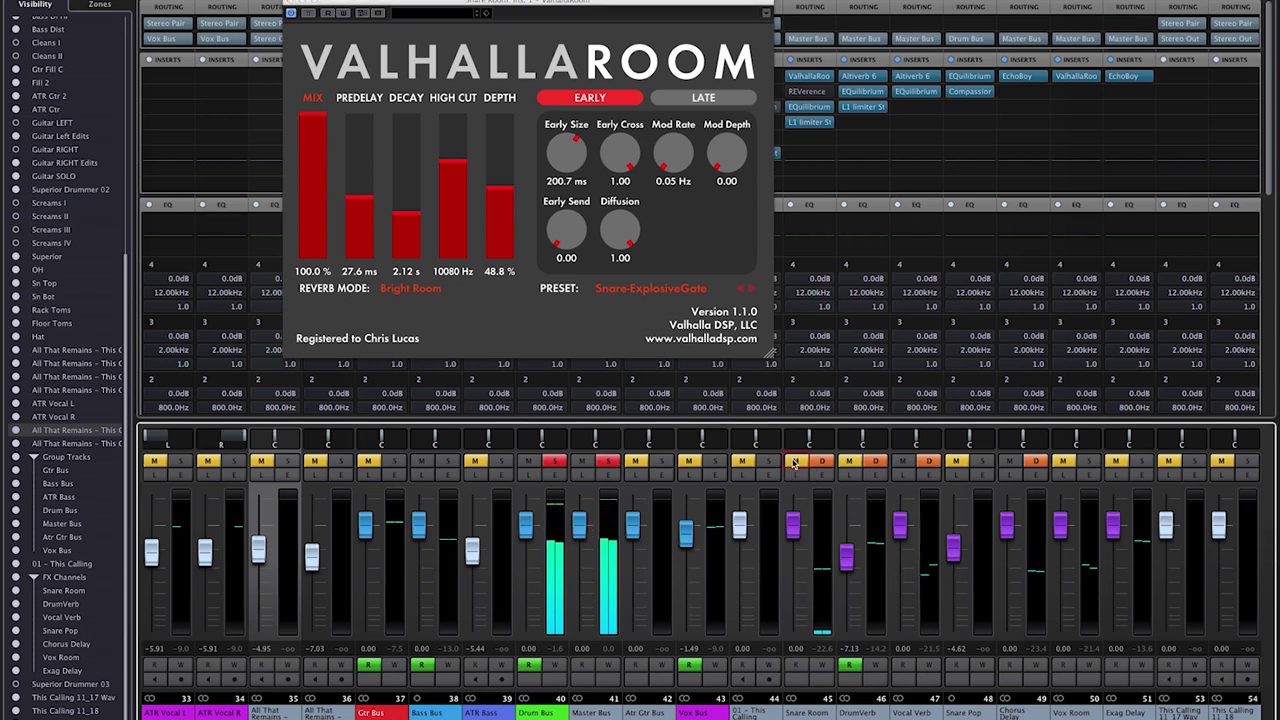
{"action": "left_click", "coordinate": [793, 462]}
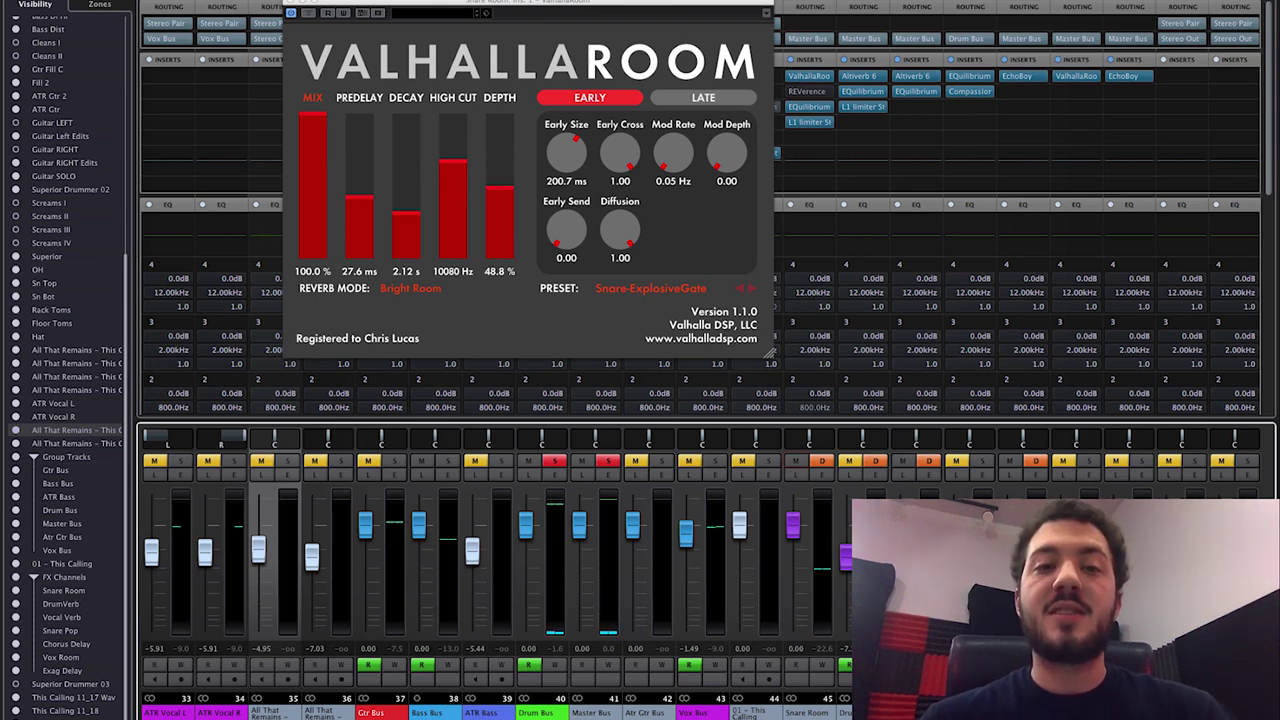
Compare the Early and Late settings in the Snare Room channel's ValhallaRoom and close its editor
{"action": "left_click_drag", "start_coordinate": [631, 5], "coordinate": [486, 22]}
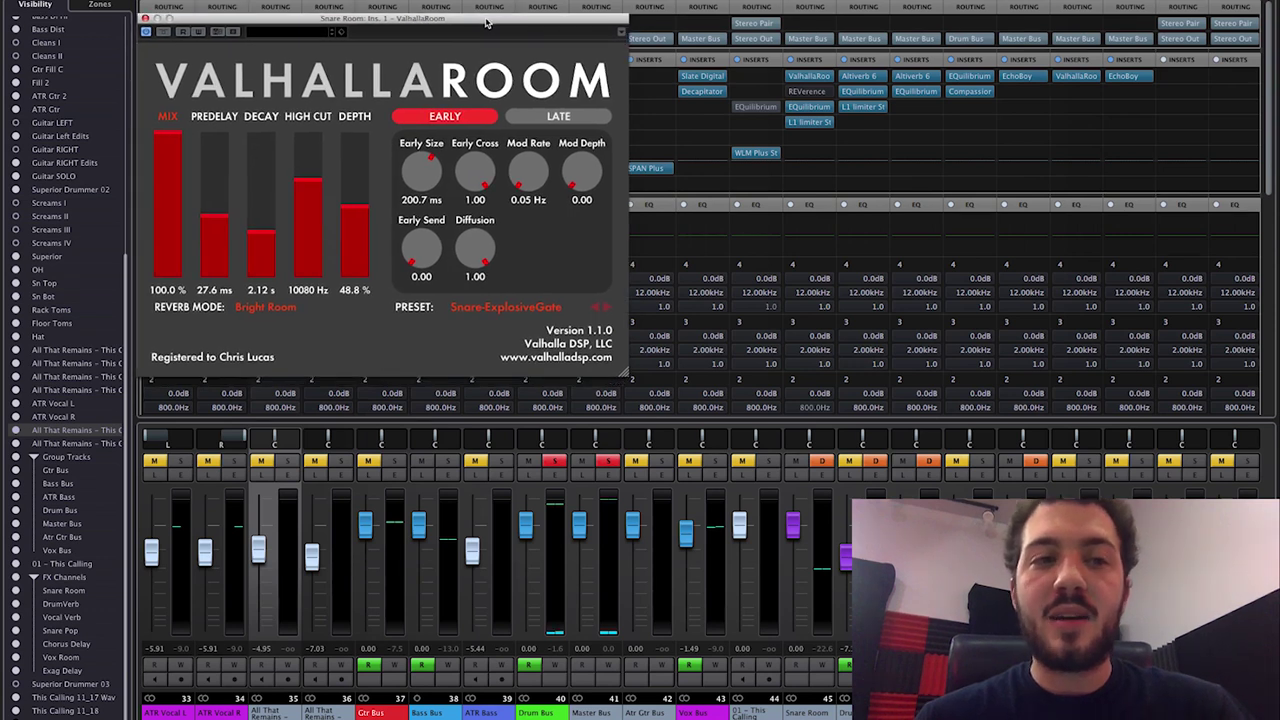
{"action": "left_click", "coordinate": [558, 116]}
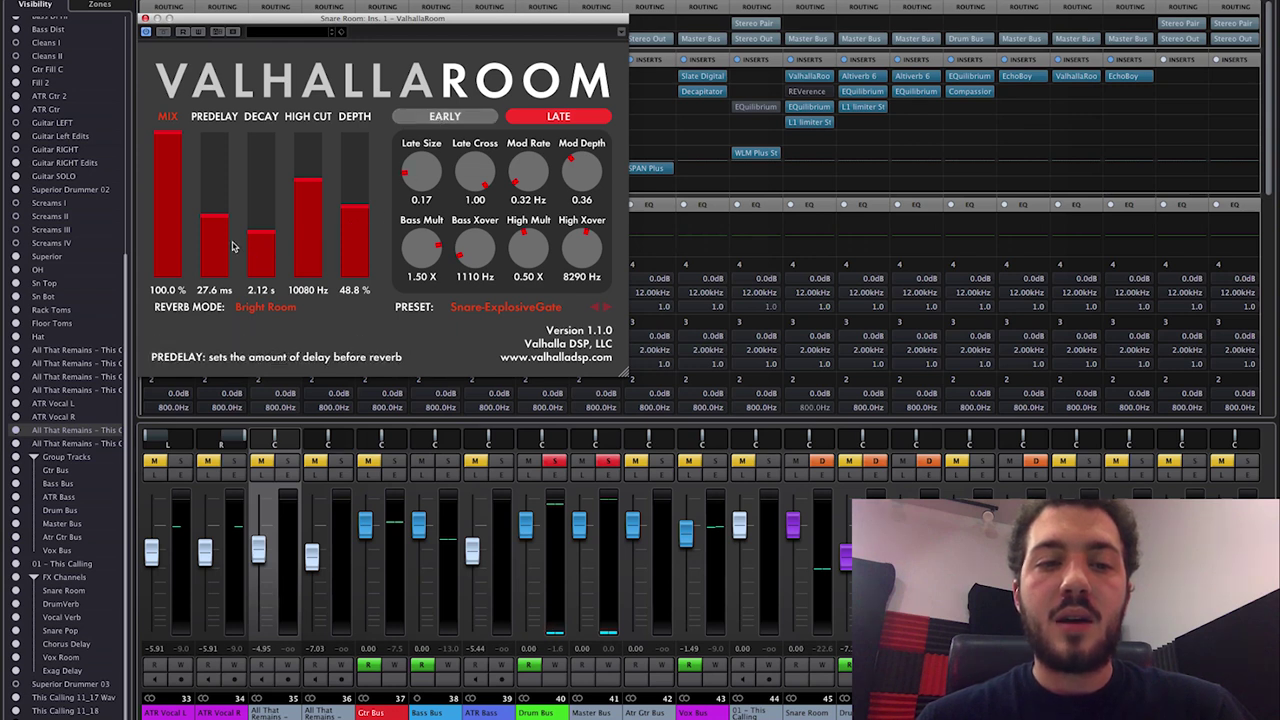
{"action": "left_click", "coordinate": [445, 117]}
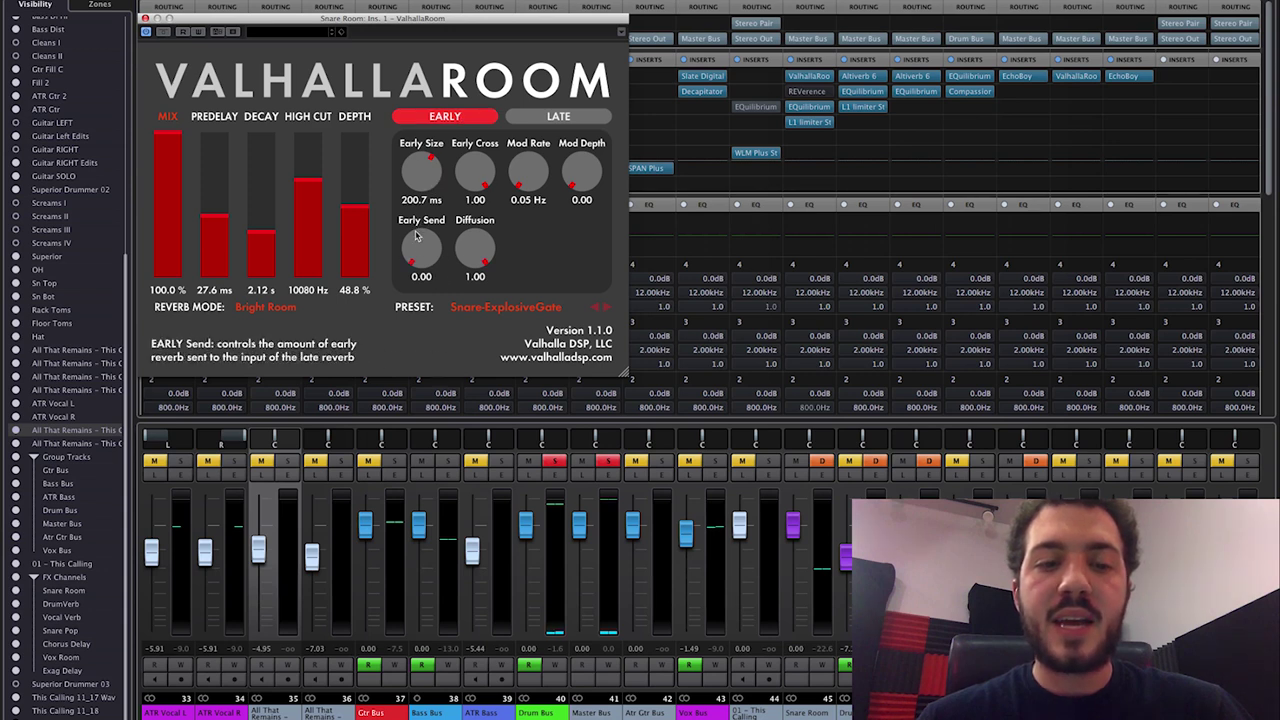
{"action": "left_click", "coordinate": [558, 116]}
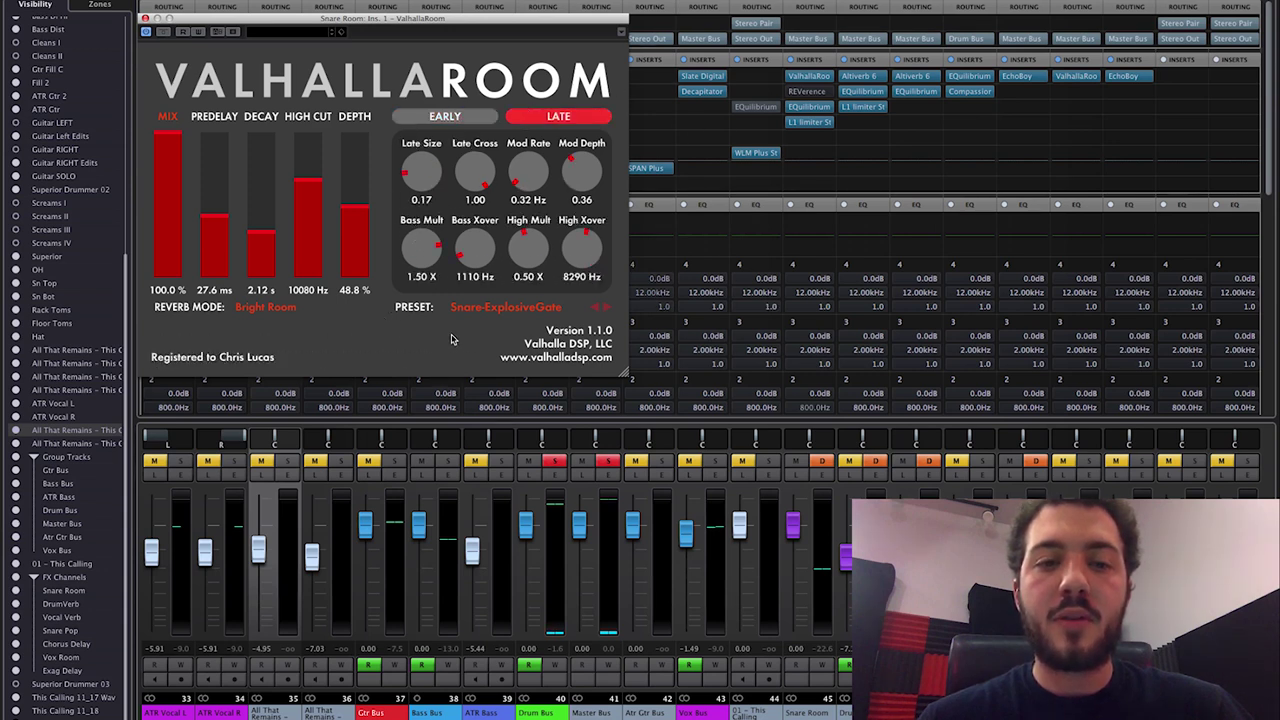
{"action": "left_click", "coordinate": [145, 19]}
Mute the Snare Room channel, examine the Samplicity M7 impulse responses in the DrumVerb channel's Altiverb 6, and close its editor
{"action": "scroll", "coordinate": [500, 560], "scroll_direction": "right", "scroll_amount": 1}
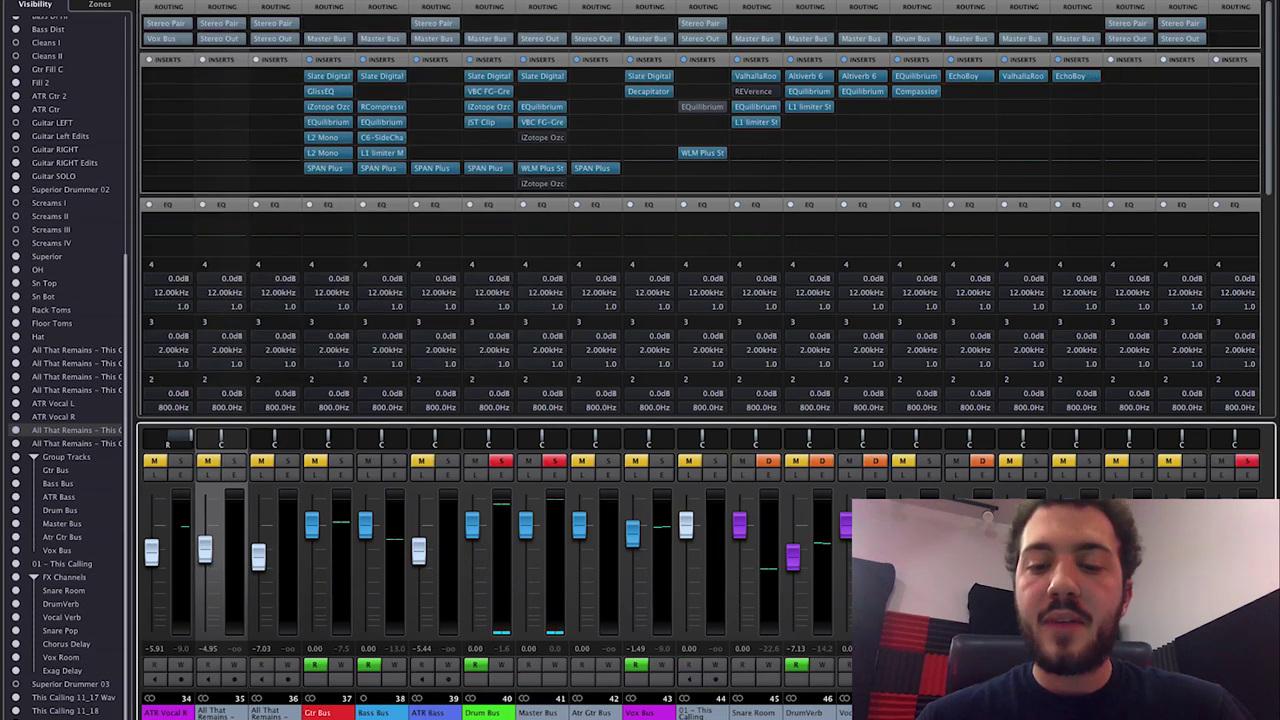
{"action": "left_click", "coordinate": [742, 461]}
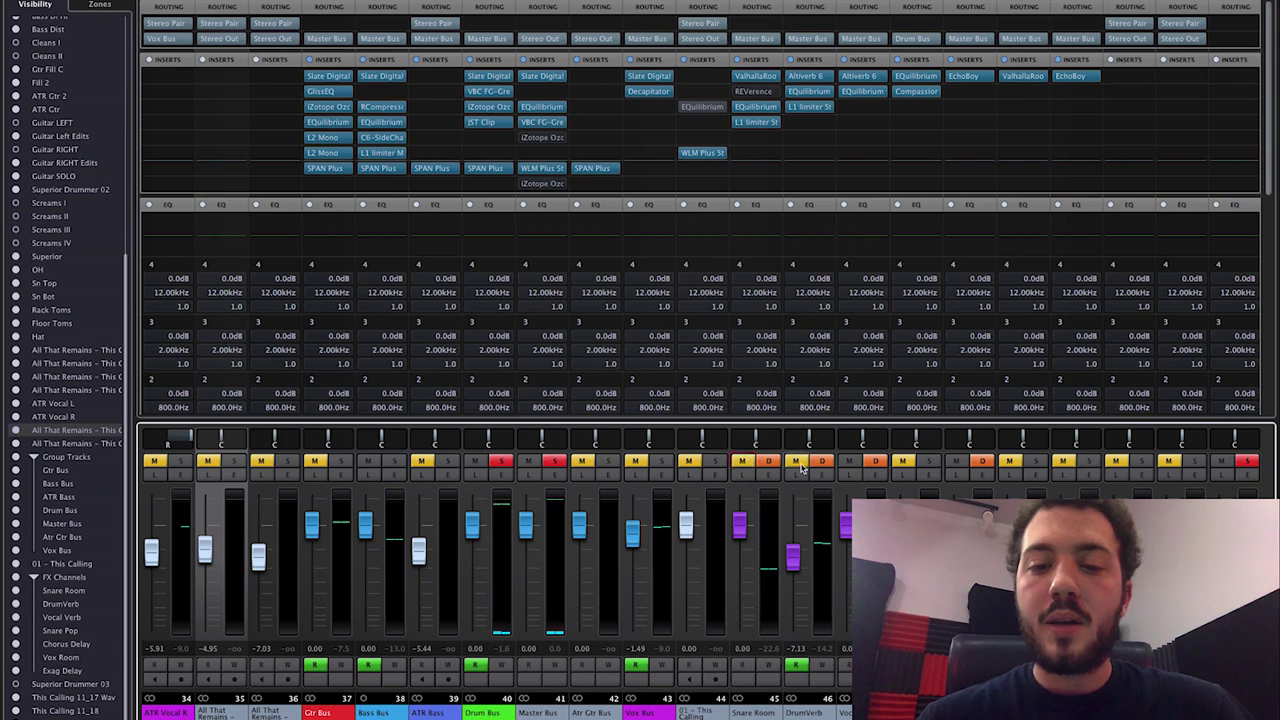
{"action": "left_click", "coordinate": [797, 77]}
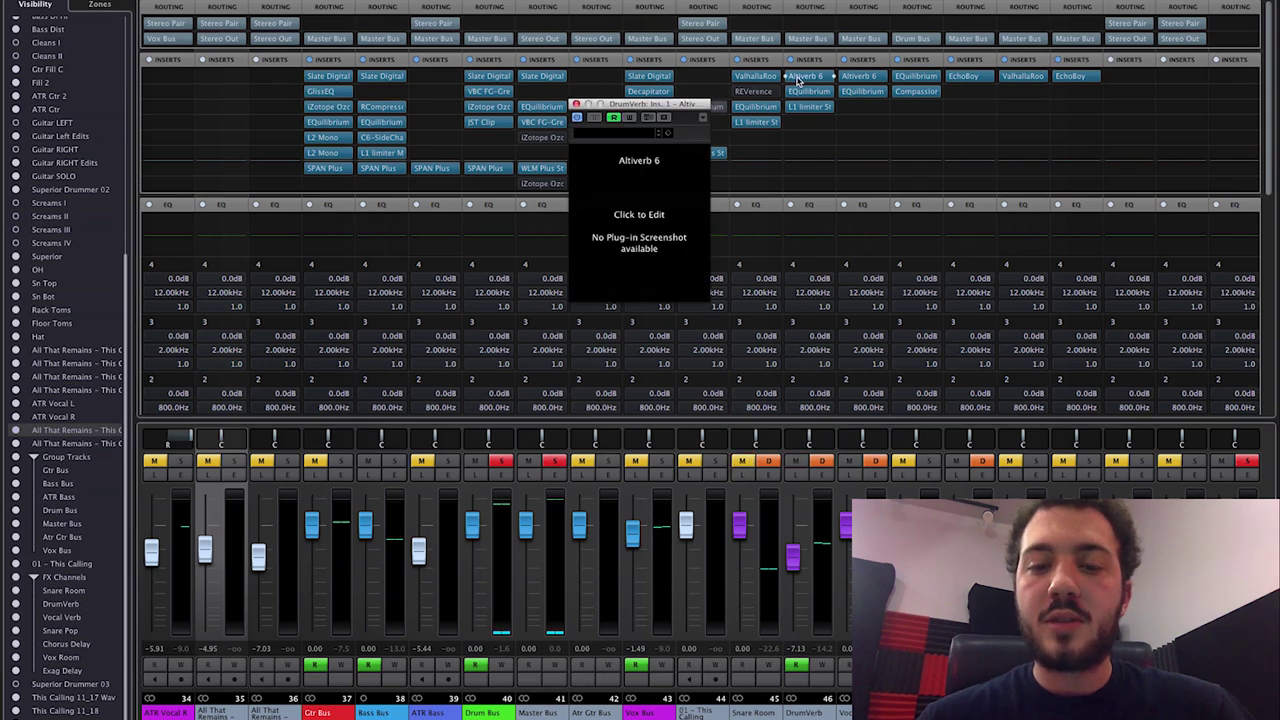
{"action": "left_click", "coordinate": [627, 252]}
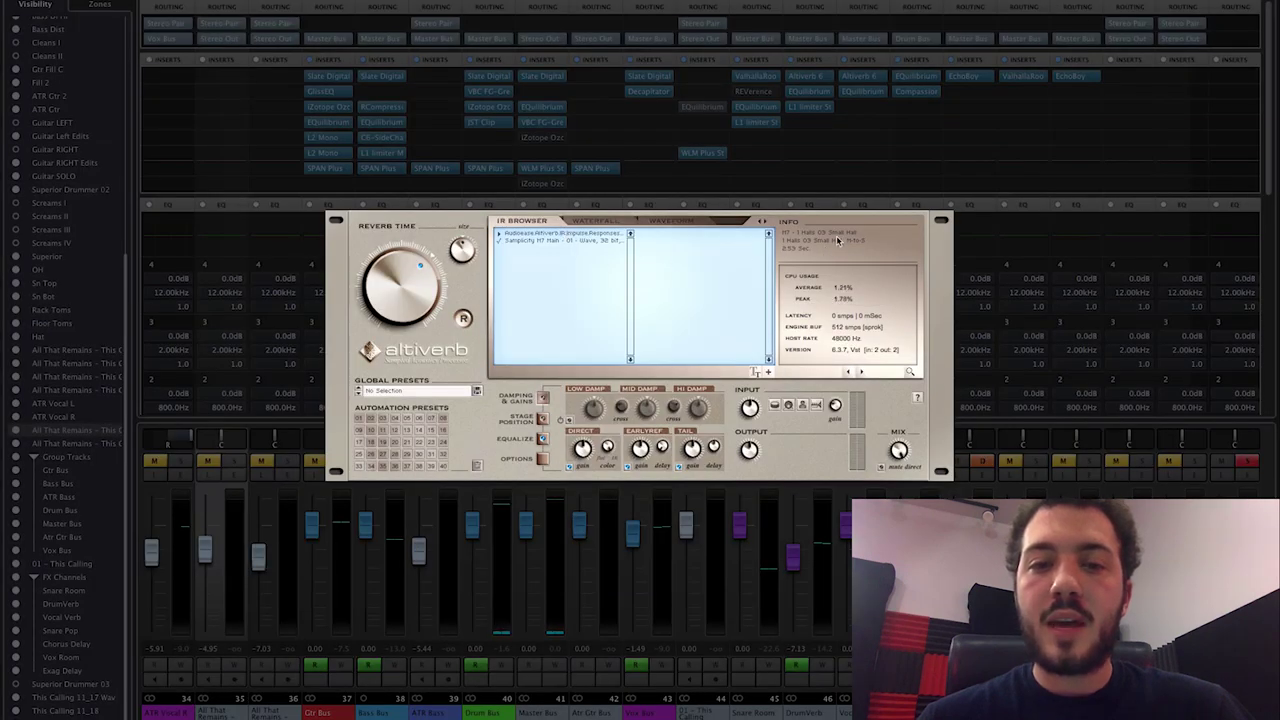
{"action": "left_click", "coordinate": [575, 242]}
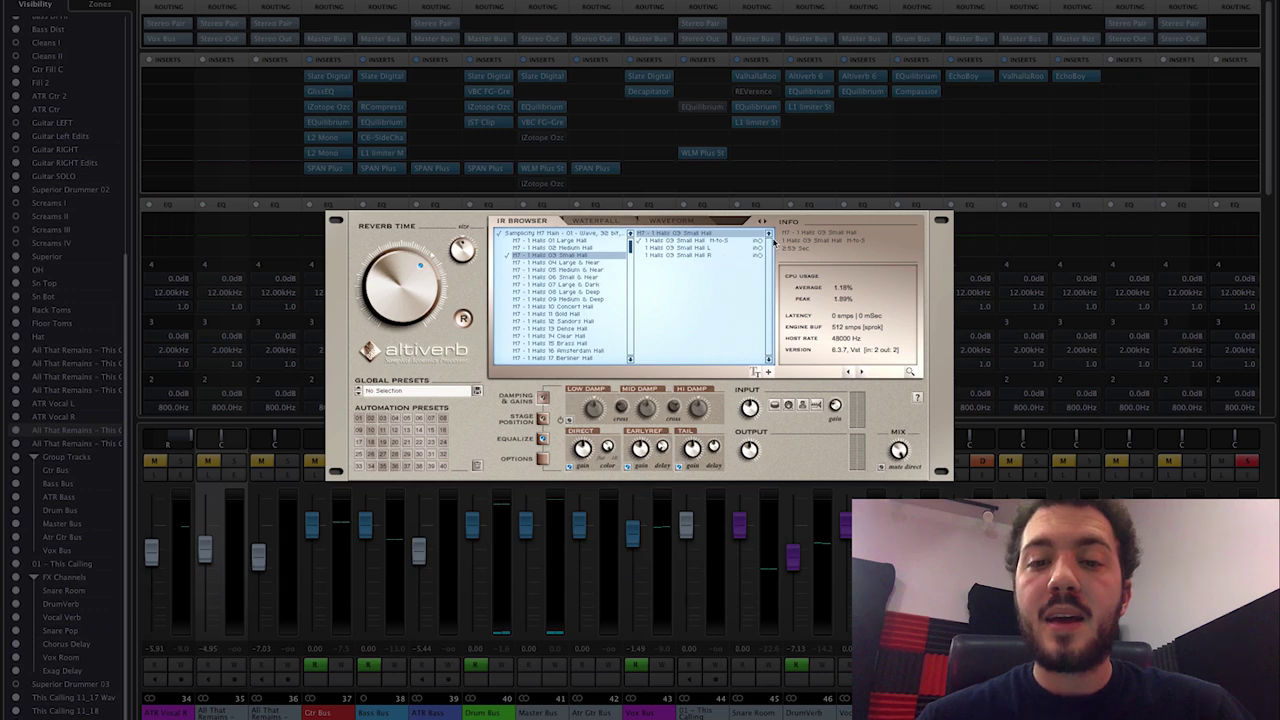
{"action": "key", "text": "super+w"}
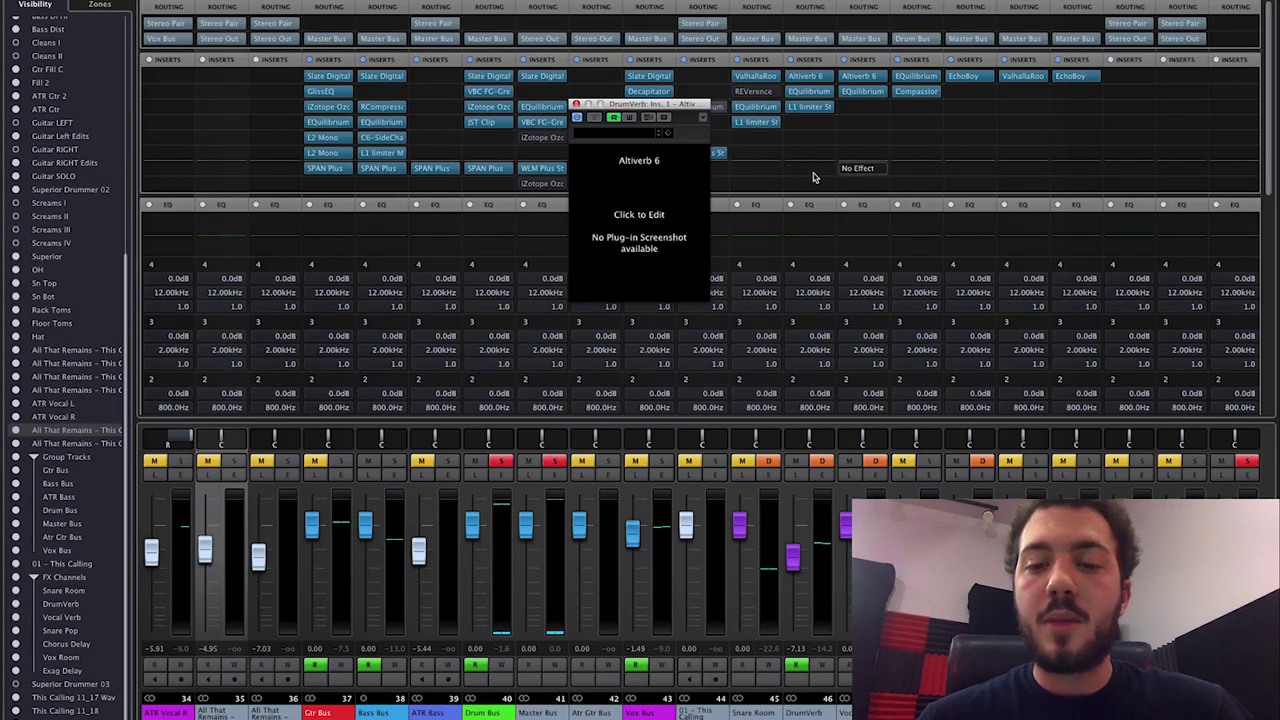
{"action": "left_click", "coordinate": [577, 105]}
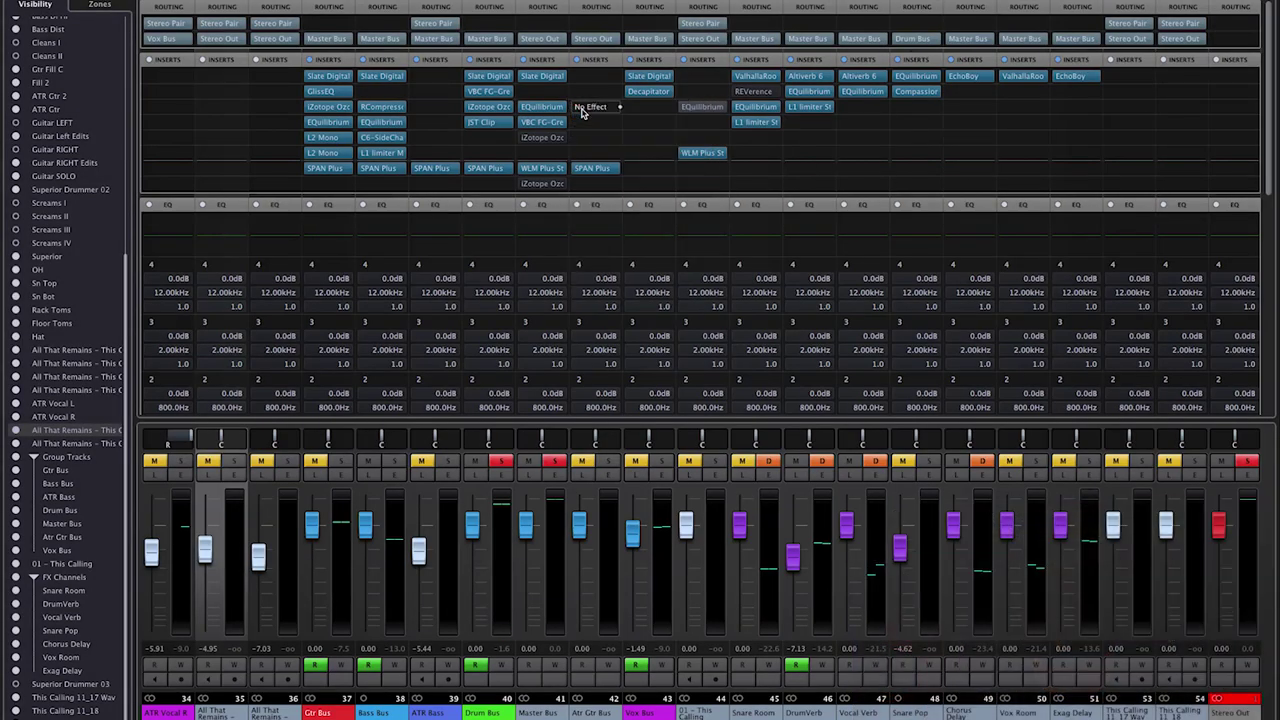
Play the drums with the DrumVerb channel, unmute the Snare Room channel while listening, and stop playback
{"action": "key", "text": "space"}
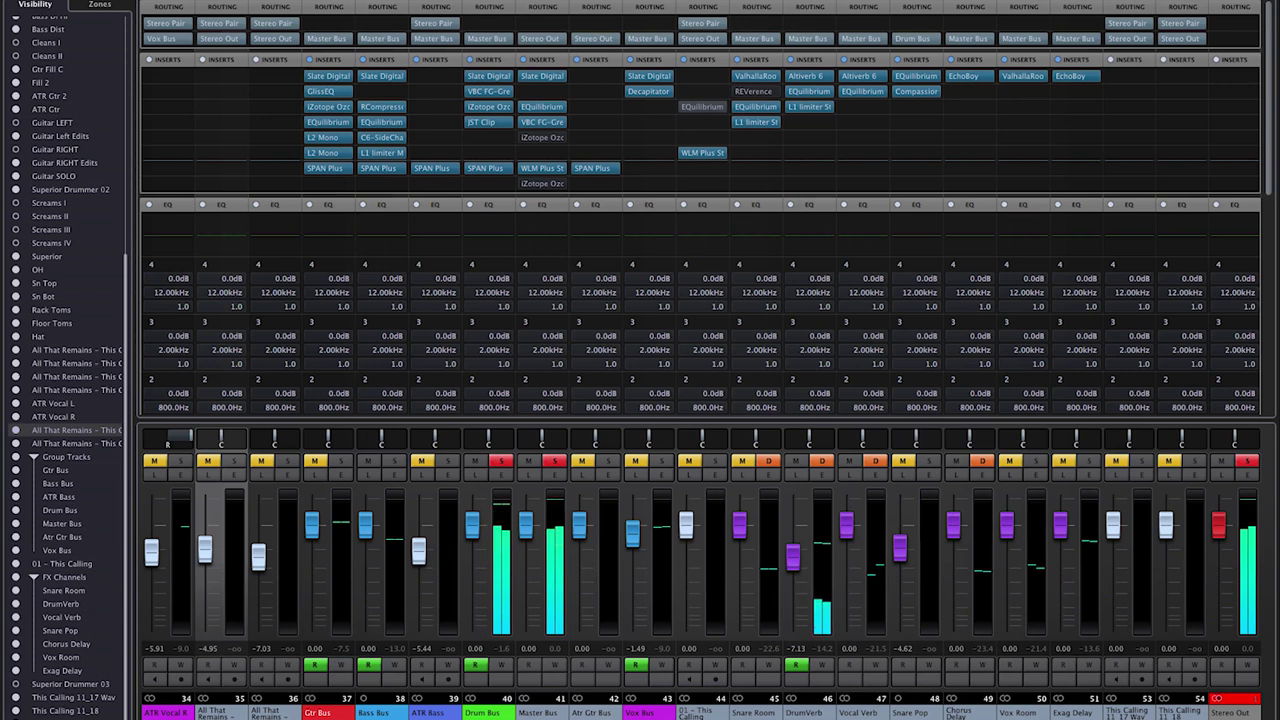
{"action": "left_click", "coordinate": [741, 460]}
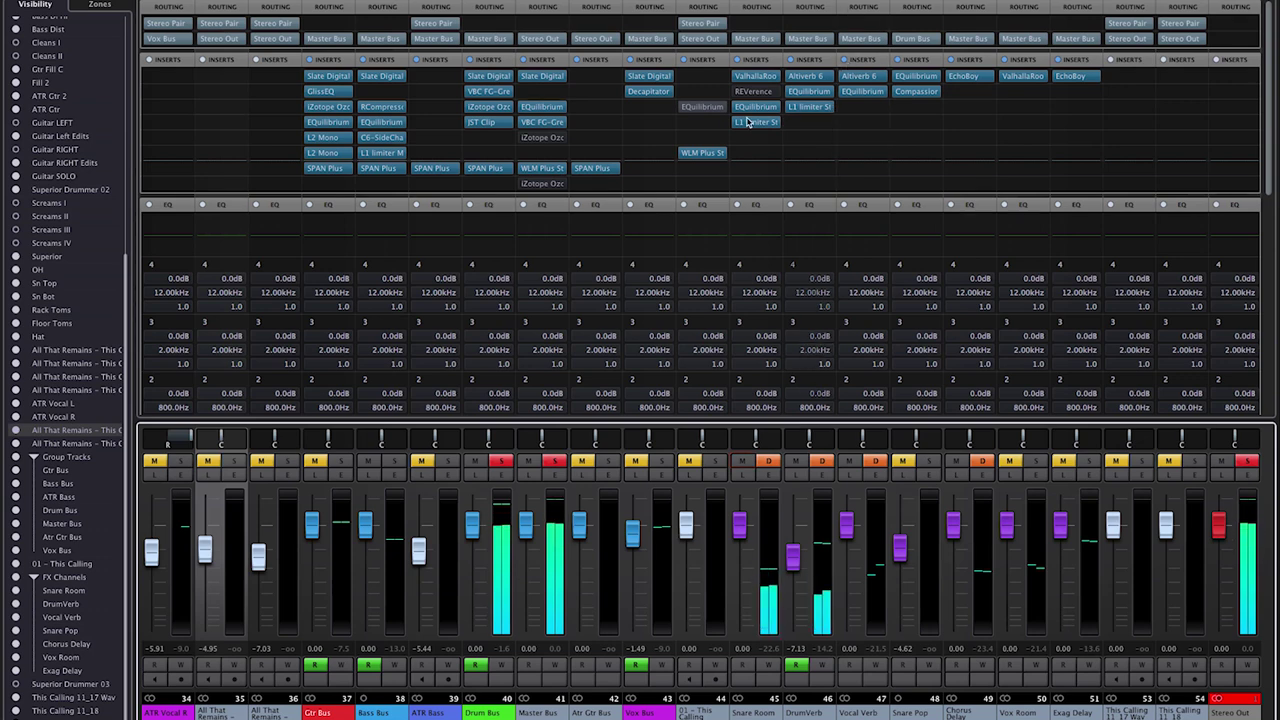
{"action": "key", "text": "ctrl+0"}
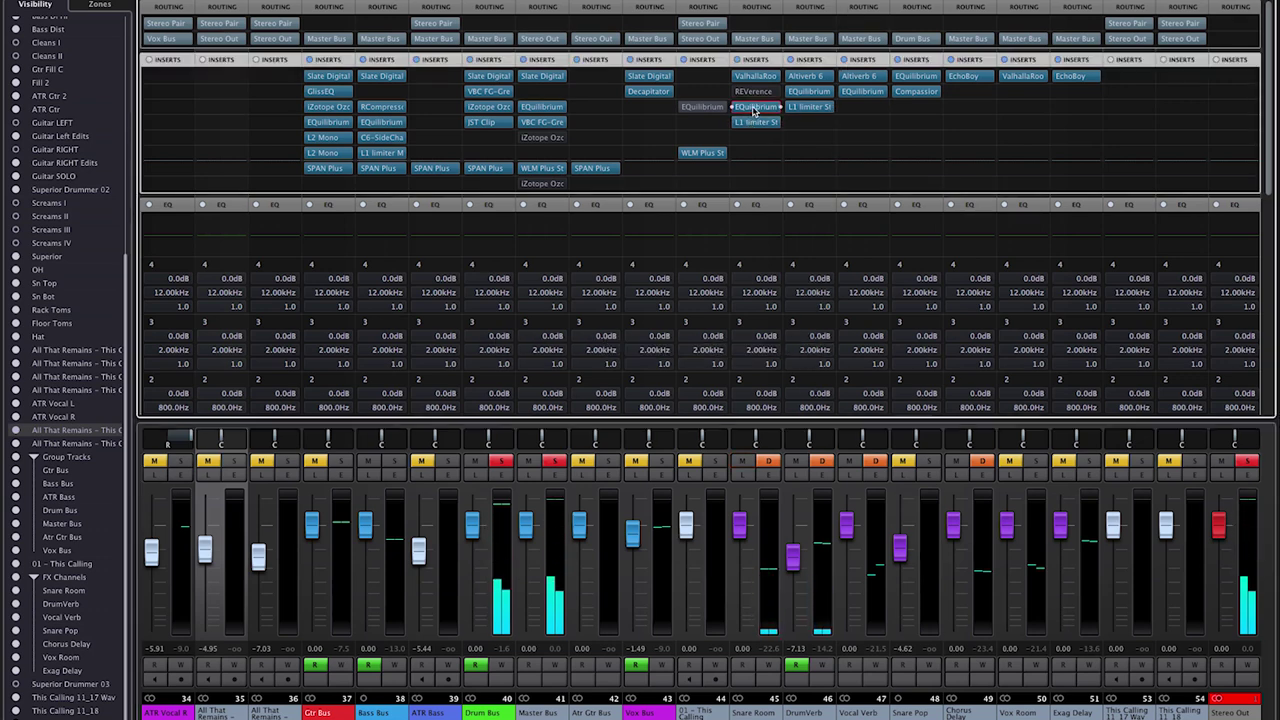
Open EQuilibrium on the Snare Room channel, try the Bessel type for its high-pass filter, and restore the DMG type
{"action": "left_click", "coordinate": [752, 108]}
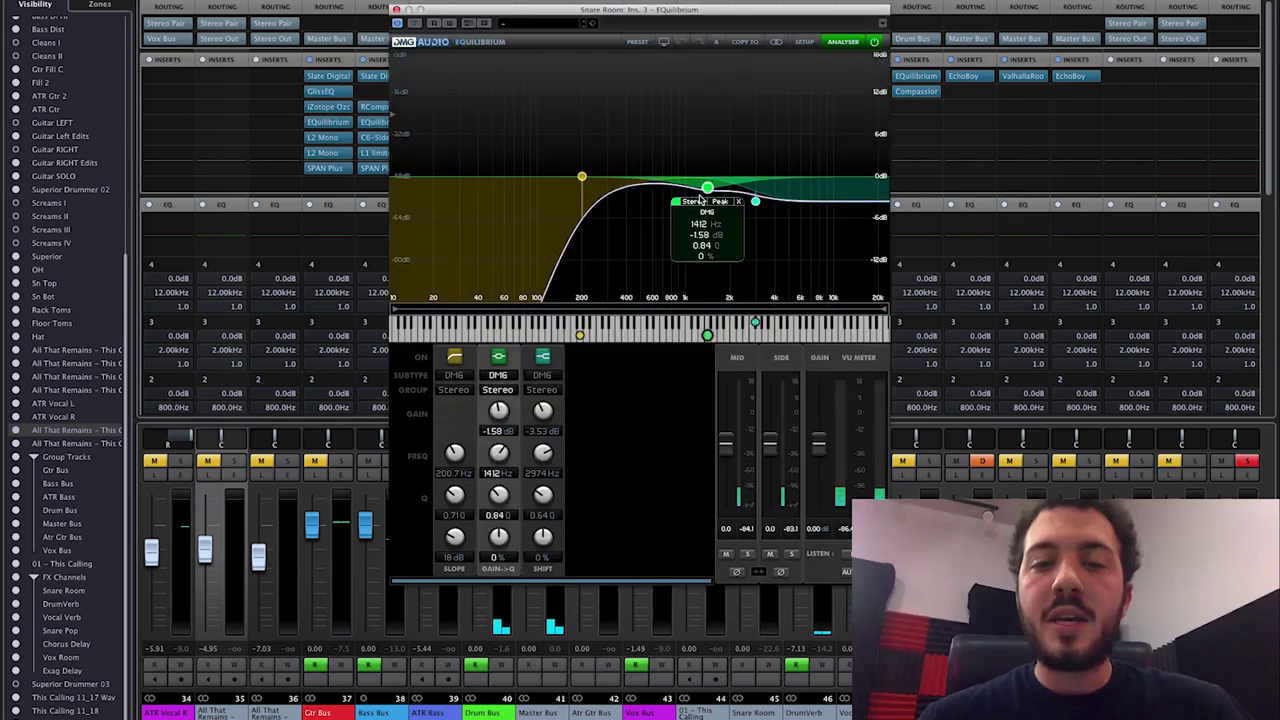
{"action": "left_click", "coordinate": [591, 189]}
{"action": "mouse_move", "coordinate": [610, 217]}
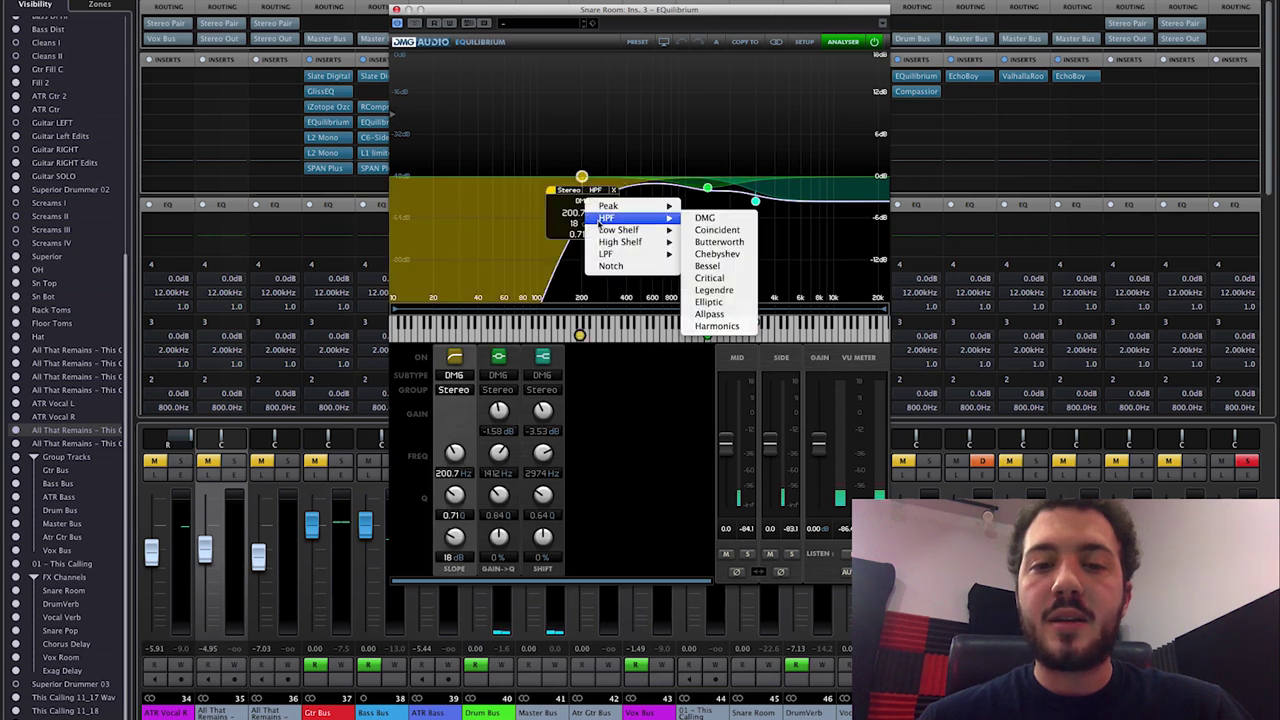
{"action": "left_click", "coordinate": [736, 266]}
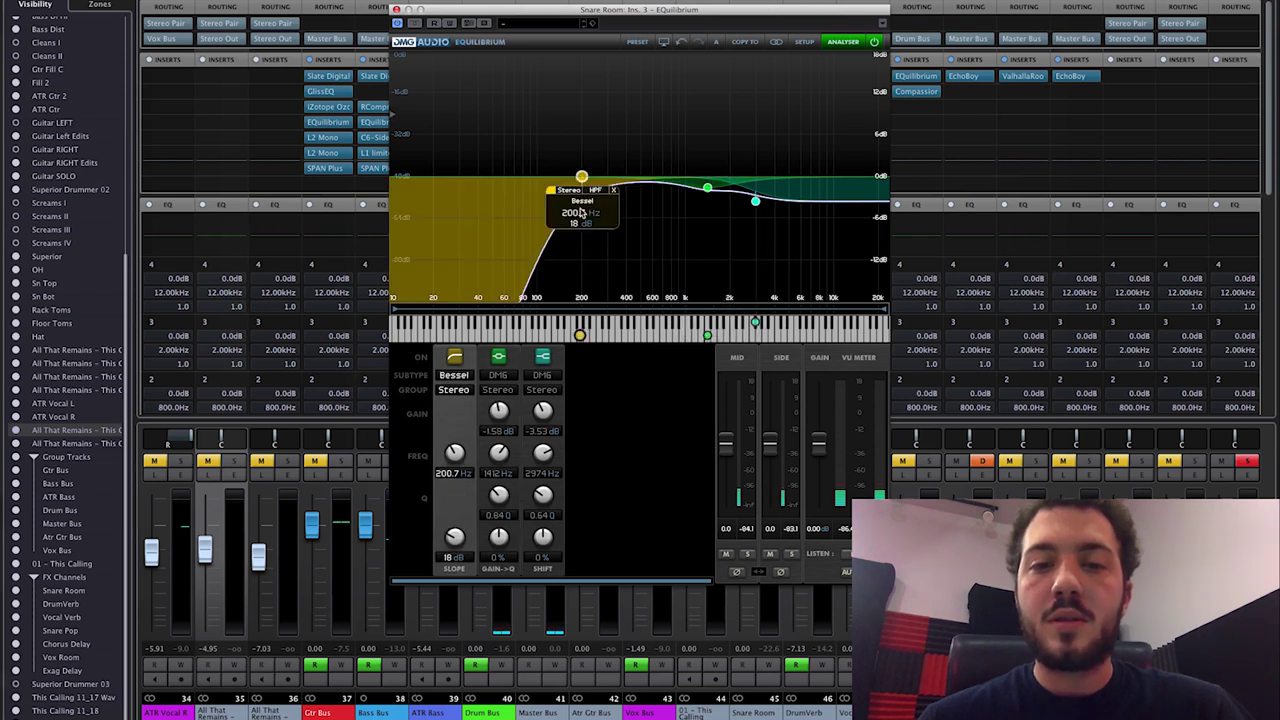
{"action": "left_click", "coordinate": [594, 189]}
{"action": "mouse_move", "coordinate": [631, 210]}
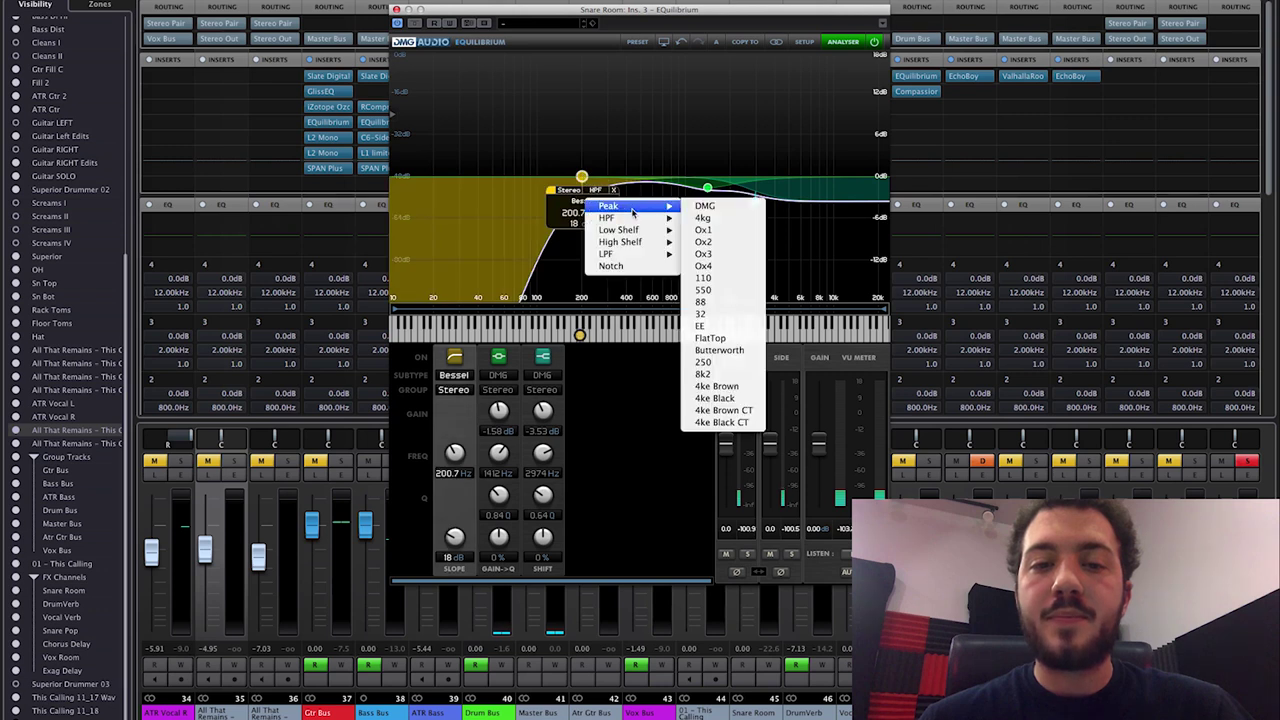
{"action": "left_click", "coordinate": [705, 218]}
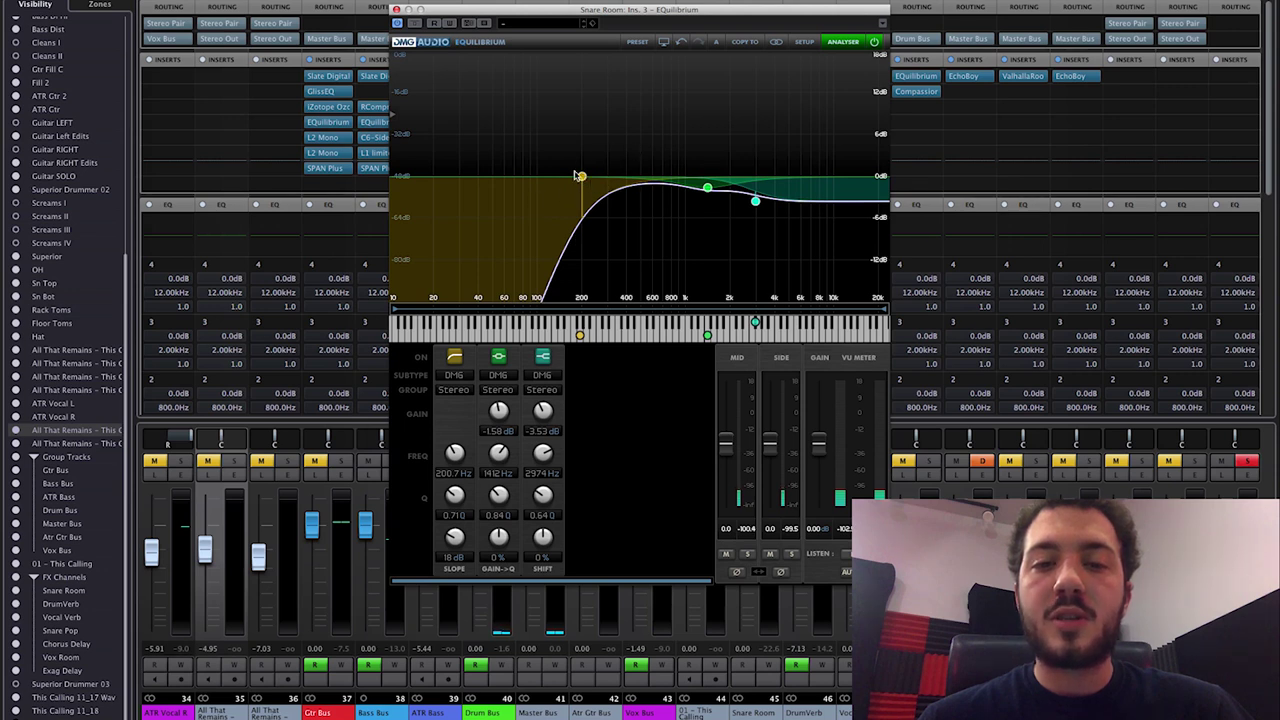
Examine the high-pass, high-shelf and peak bands of the Snare Room channel's EQuilibrium and close its editor
{"action": "mouse_move", "coordinate": [580, 176]}
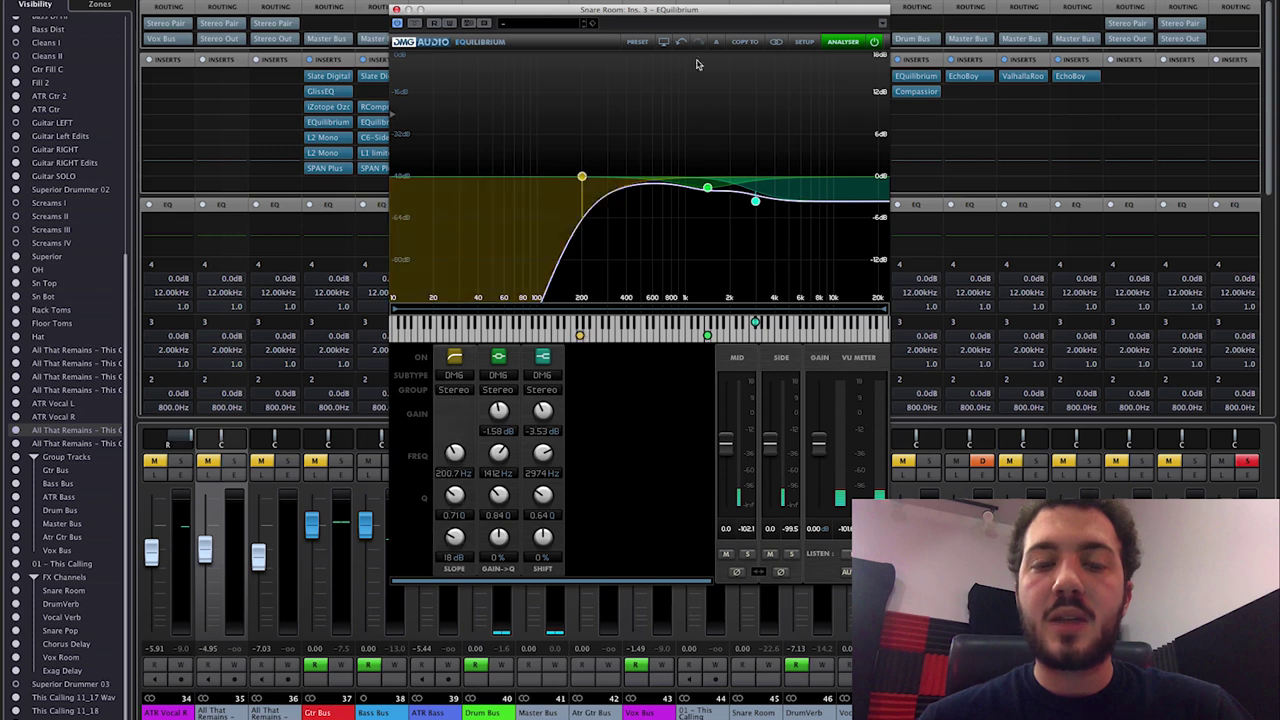
{"action": "left_click_drag", "start_coordinate": [681, 17], "coordinate": [515, 0]}
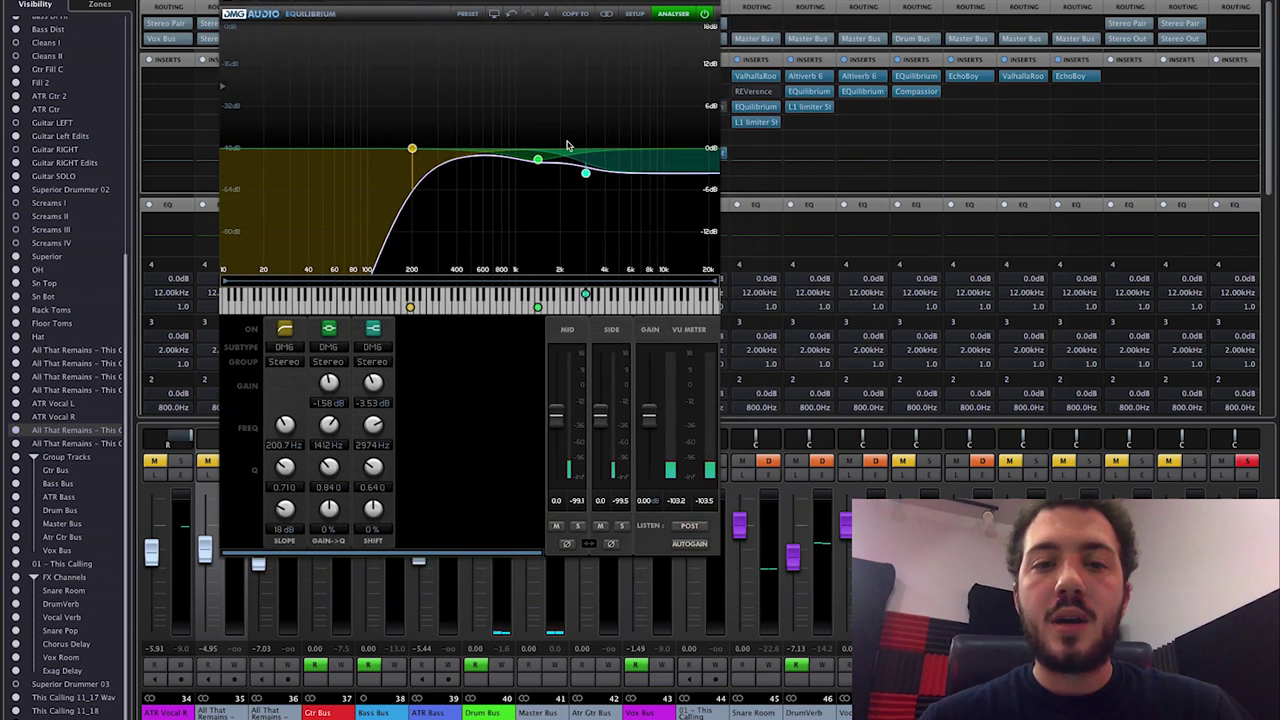
{"action": "mouse_move", "coordinate": [585, 173]}
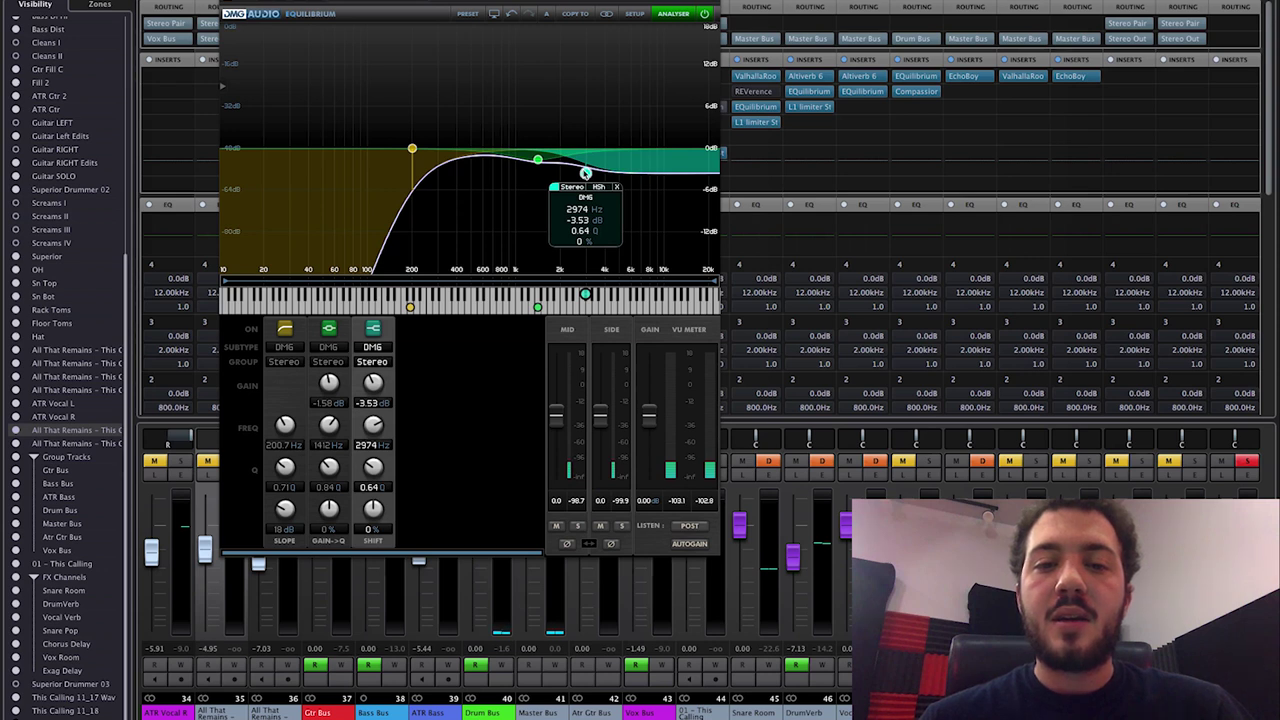
{"action": "mouse_move", "coordinate": [544, 166]}
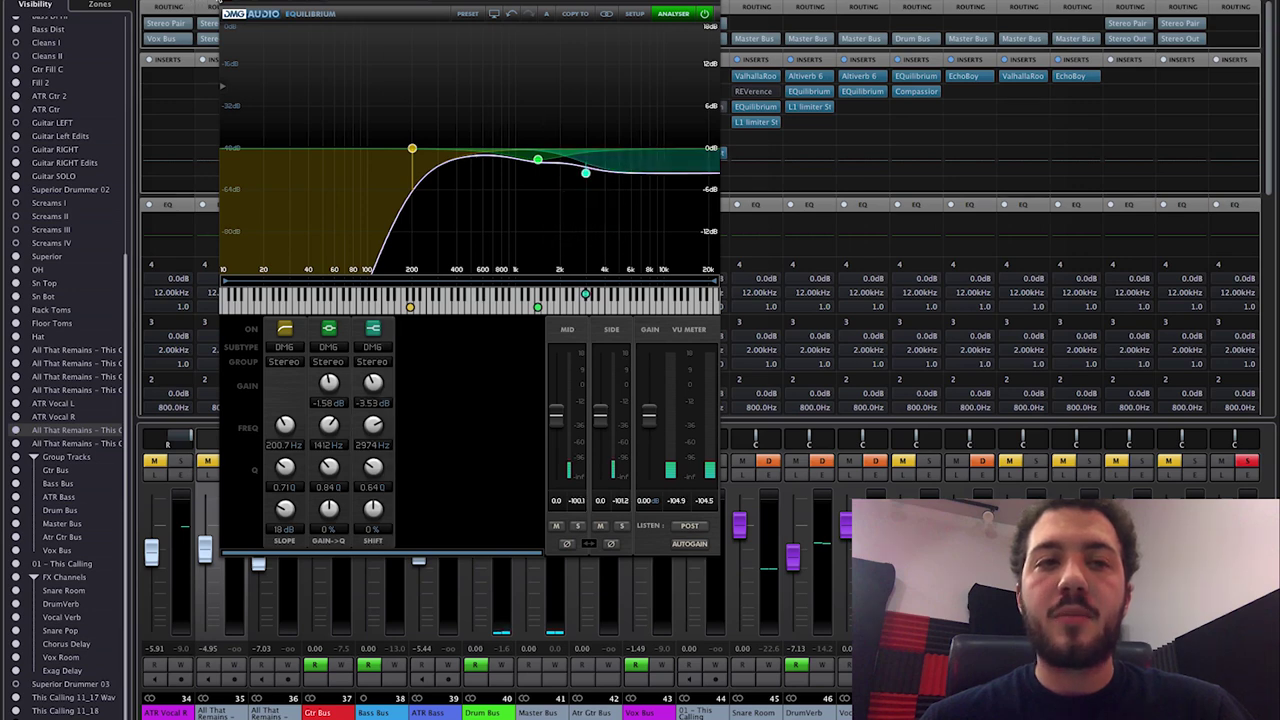
{"action": "key", "text": "super+w"}
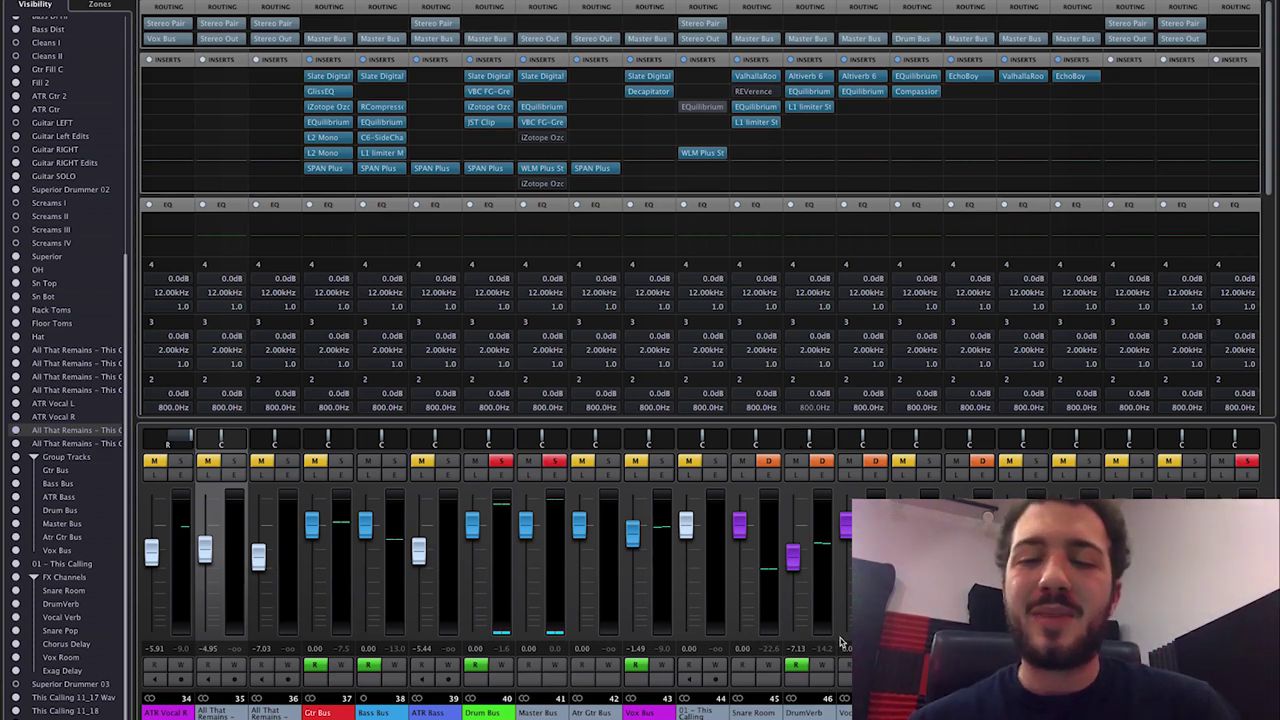
Open the L1 limiter on the DrumVerb channel, examine its threshold and output ceiling, and close its editor
{"action": "left_click", "coordinate": [795, 448]}
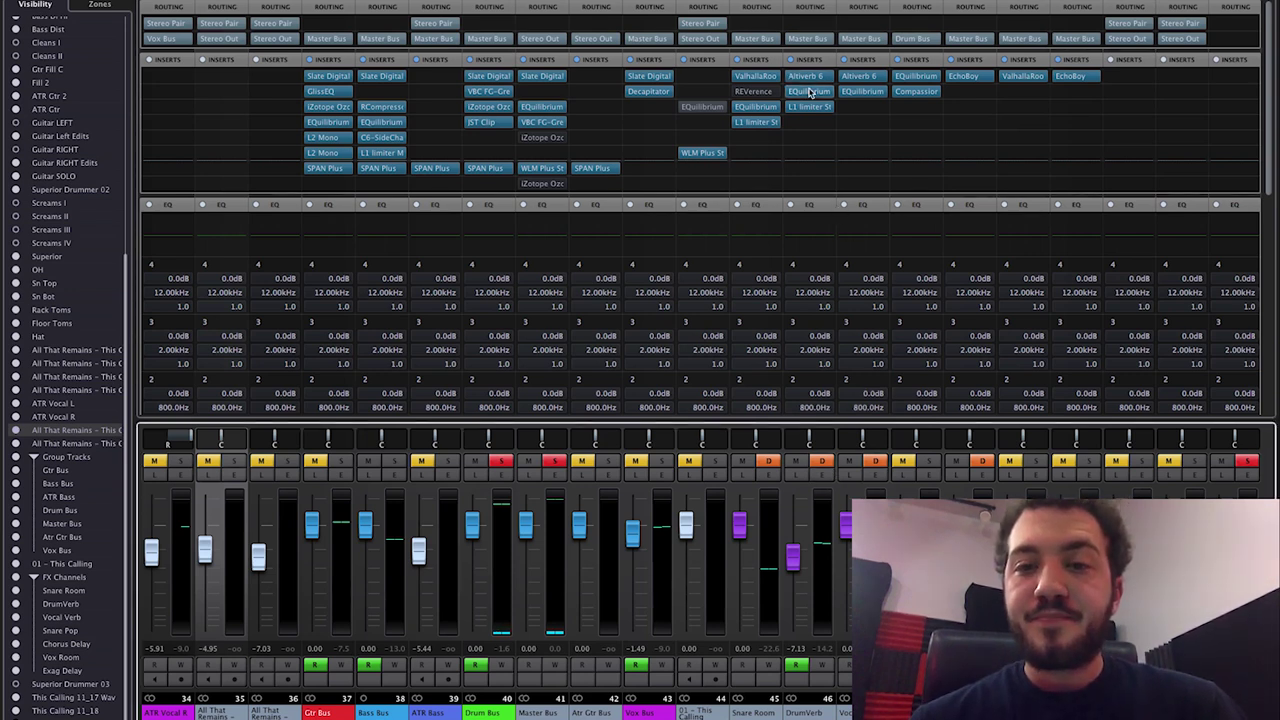
{"action": "left_click", "coordinate": [758, 121]}
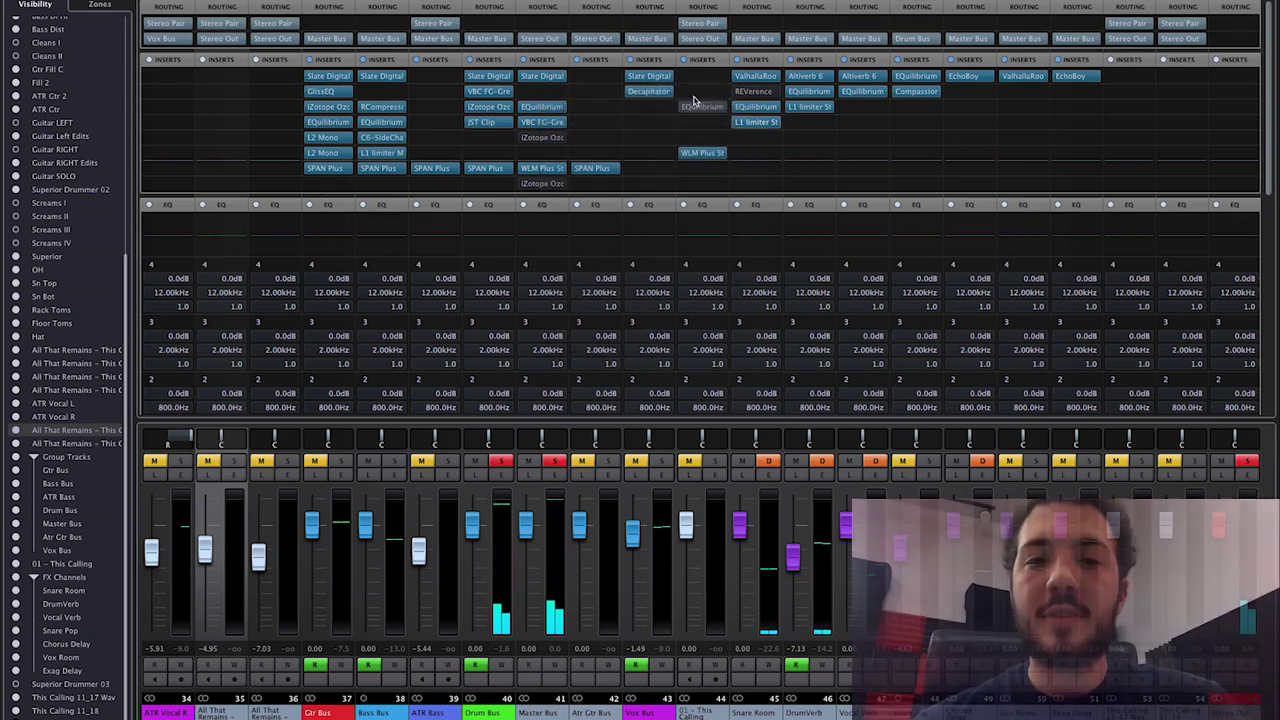
{"action": "left_click", "coordinate": [813, 107]}
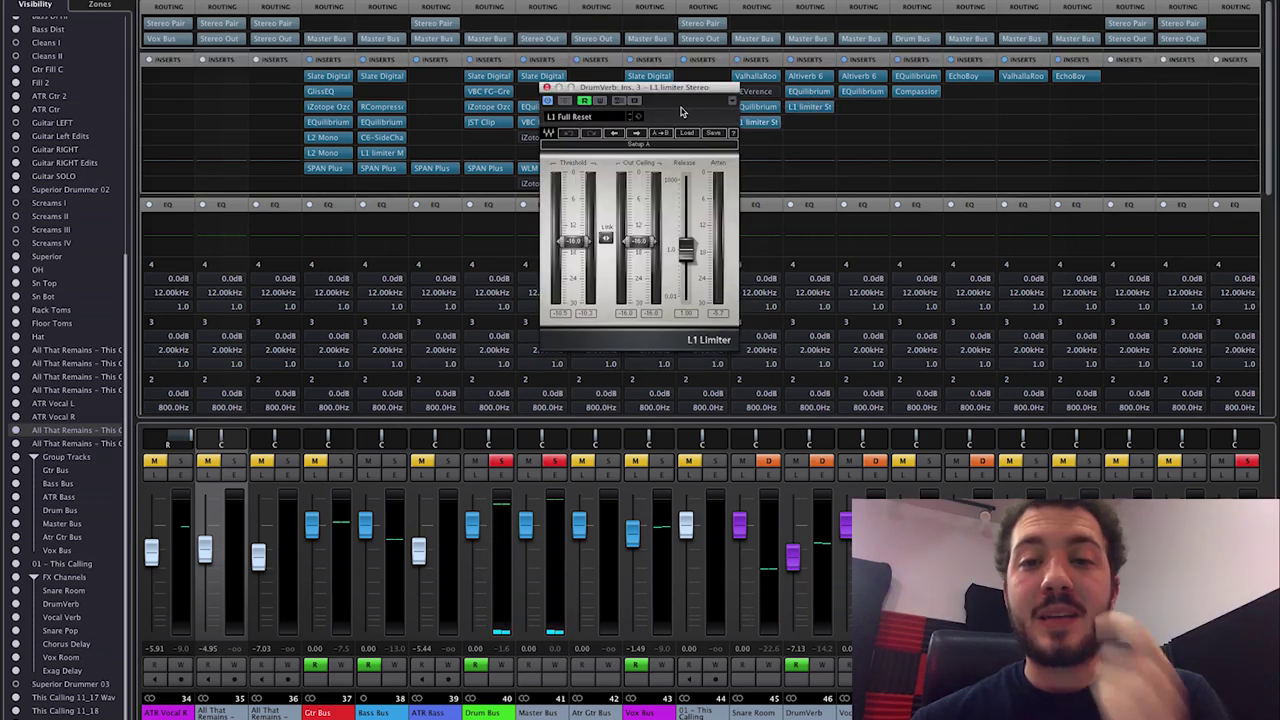
{"action": "left_click_drag", "start_coordinate": [652, 93], "coordinate": [580, 104]}
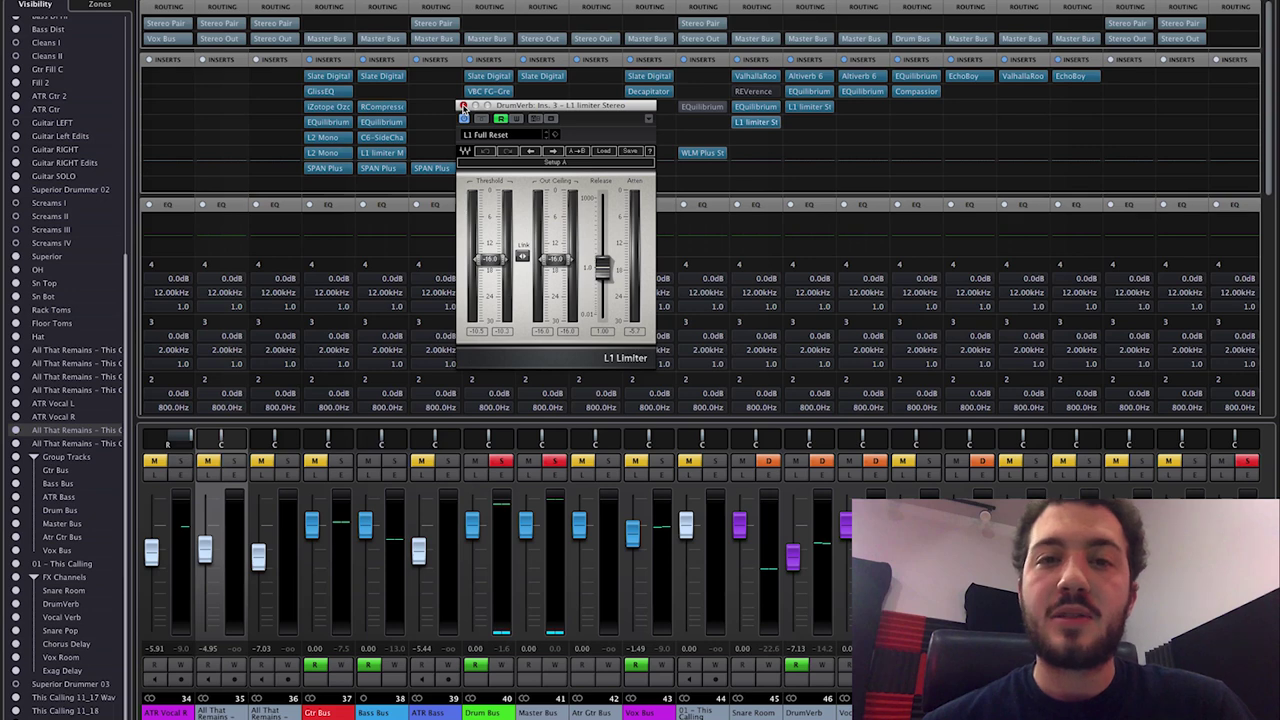
{"action": "left_click", "coordinate": [463, 105]}
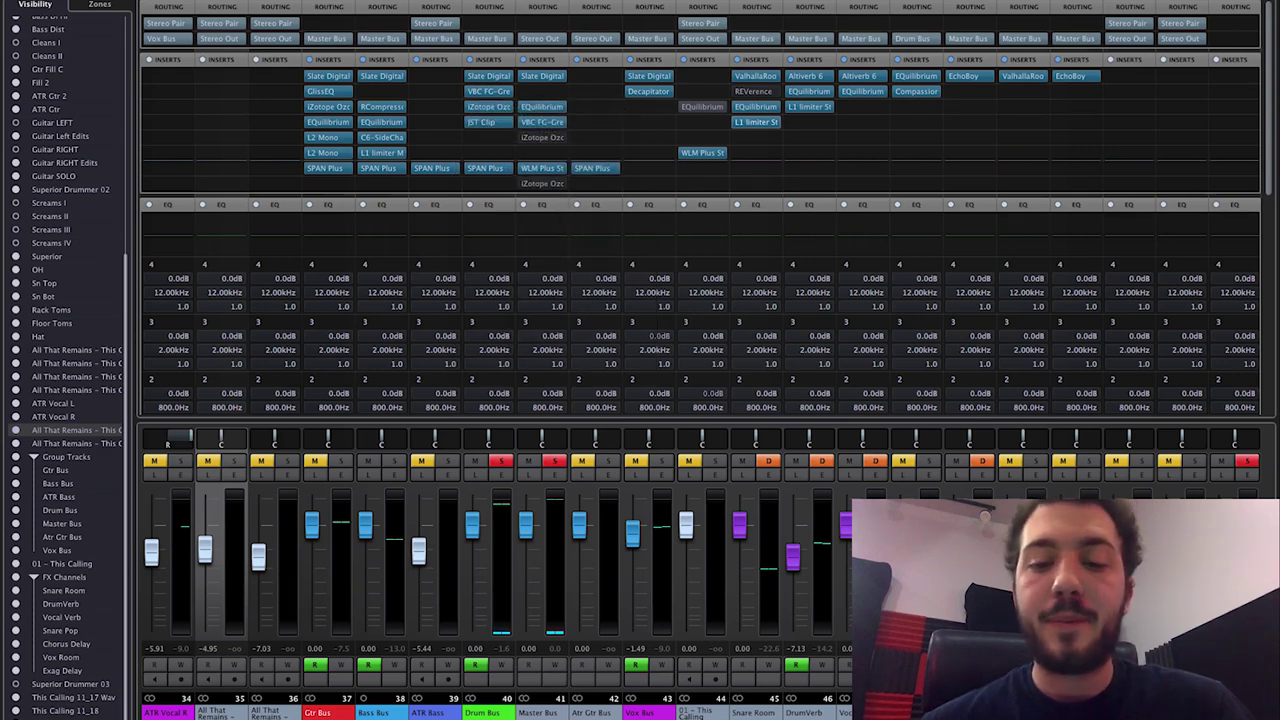
Unmute and solo the ATR Bass channel, and mute and unsolo the Drum Bus to audition the reference bass
{"action": "scroll", "coordinate": [500, 550], "scroll_direction": "left", "scroll_amount": 5}
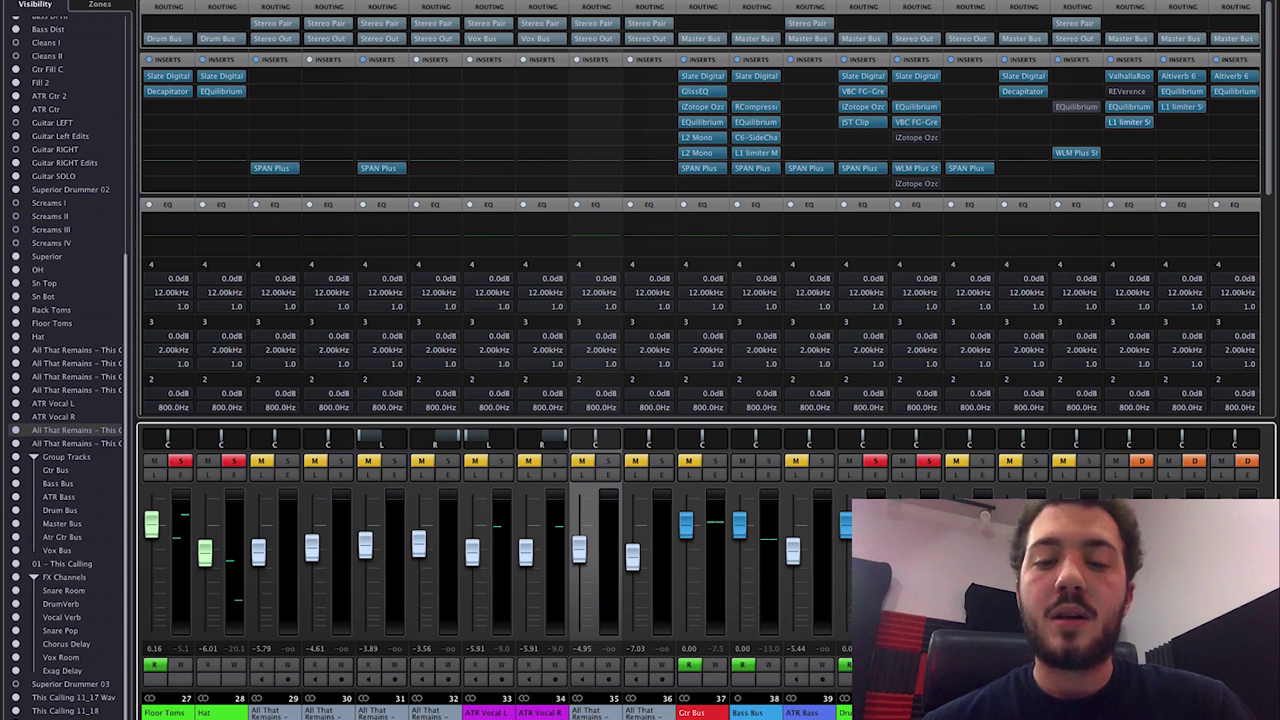
{"action": "scroll", "coordinate": [500, 550], "scroll_direction": "left", "scroll_amount": 1}
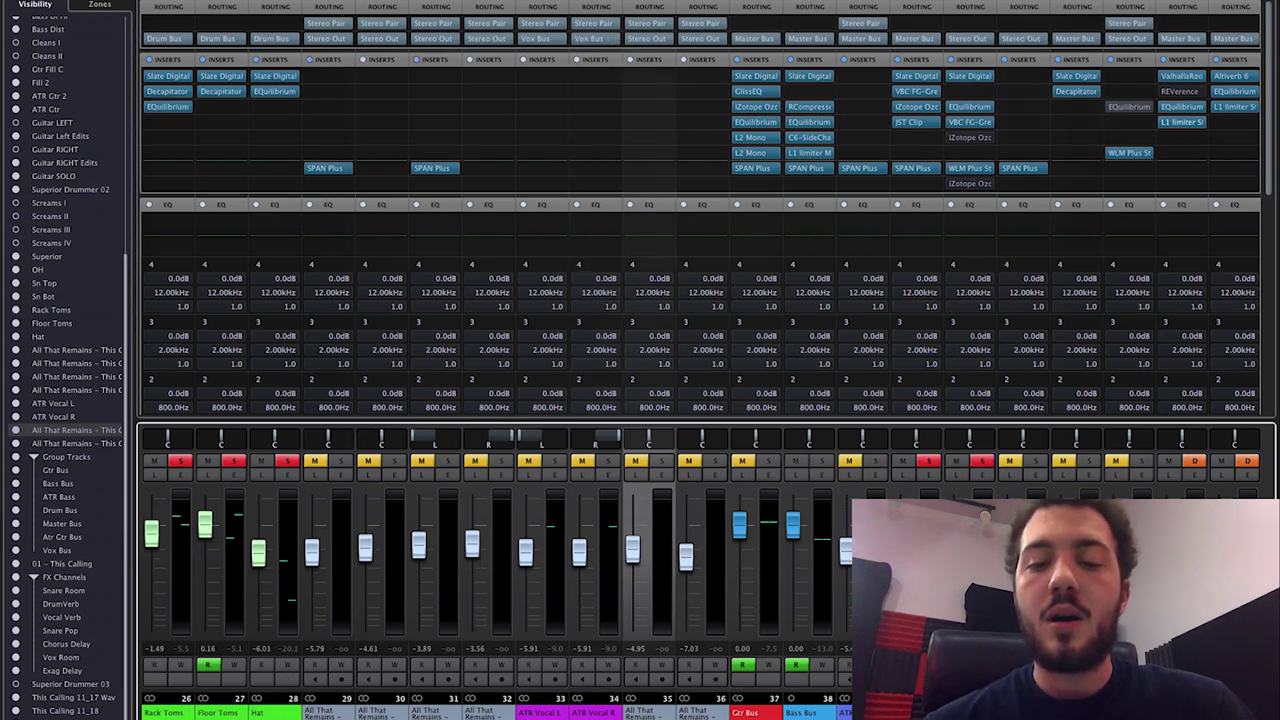
{"action": "scroll", "coordinate": [500, 550], "scroll_direction": "right", "scroll_amount": 1}
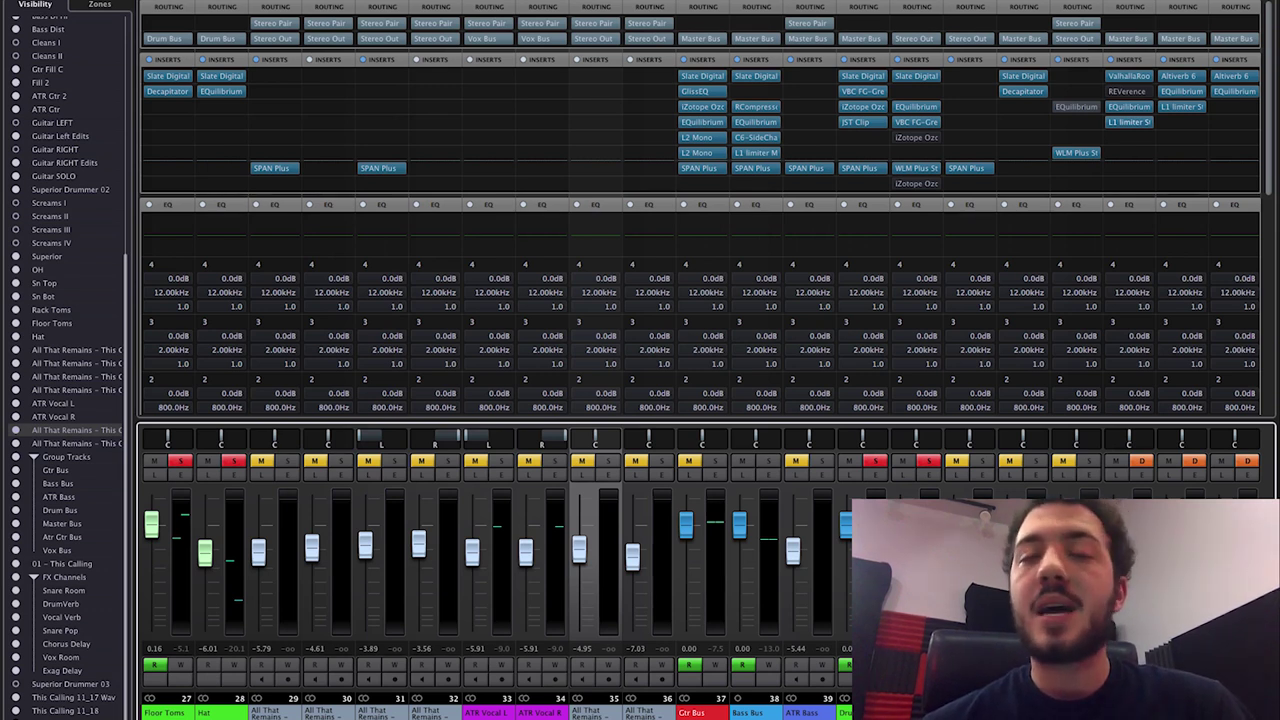
{"action": "left_click", "coordinate": [821, 461]}
{"action": "left_click", "coordinate": [795, 461]}
{"action": "left_click", "coordinate": [848, 461]}
{"action": "left_click", "coordinate": [873, 461]}
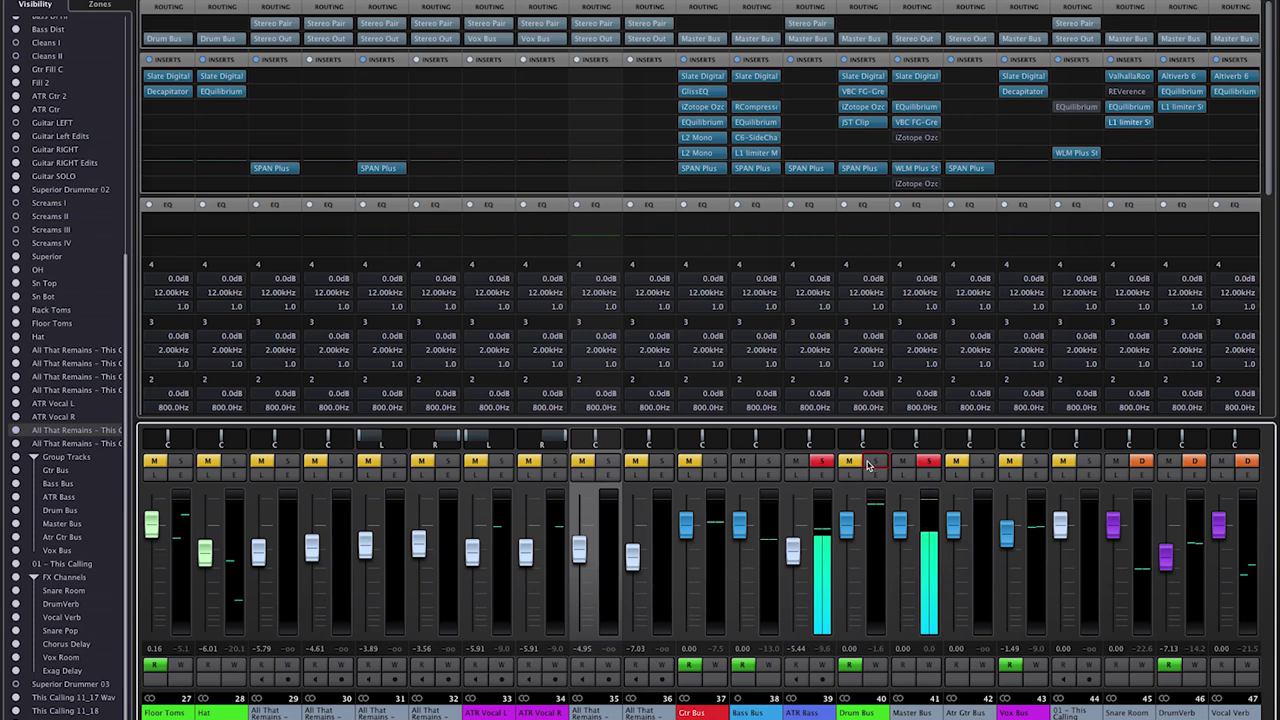
Mute the ATR Bass channel and solo the Bass Bus to audition the song's own bass
{"action": "left_click", "coordinate": [795, 465]}
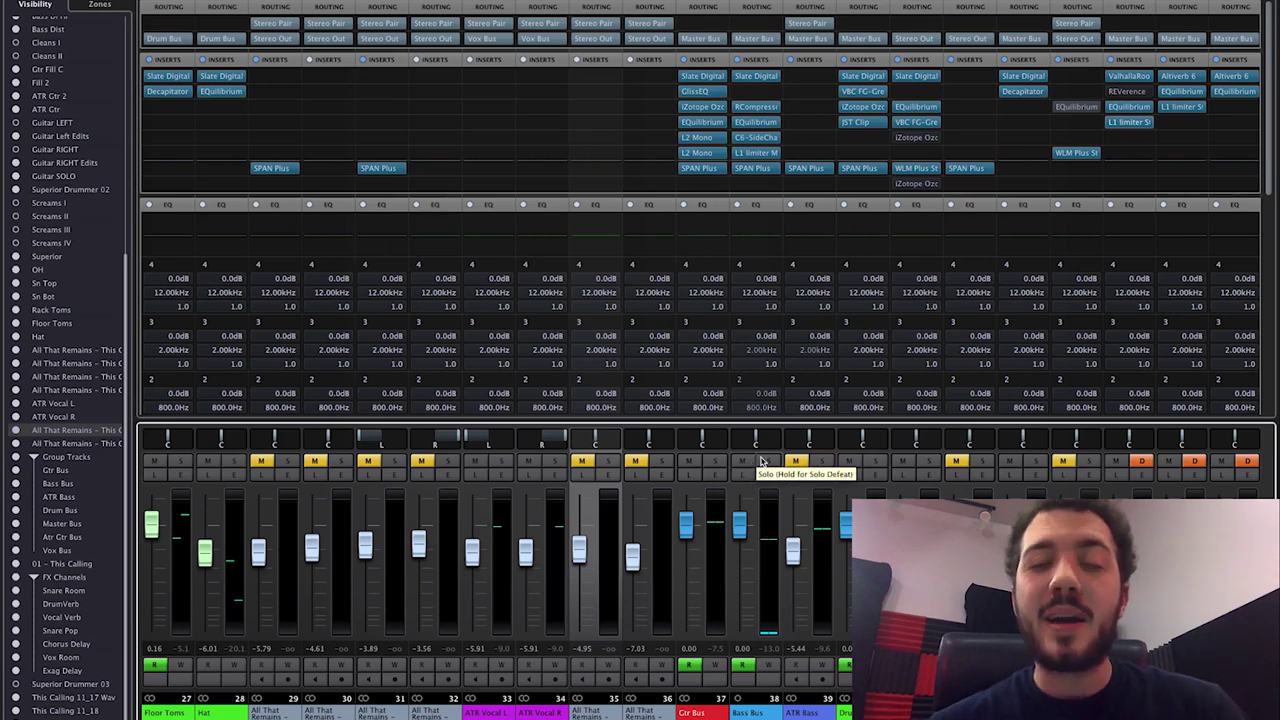
{"action": "left_click", "coordinate": [764, 462]}
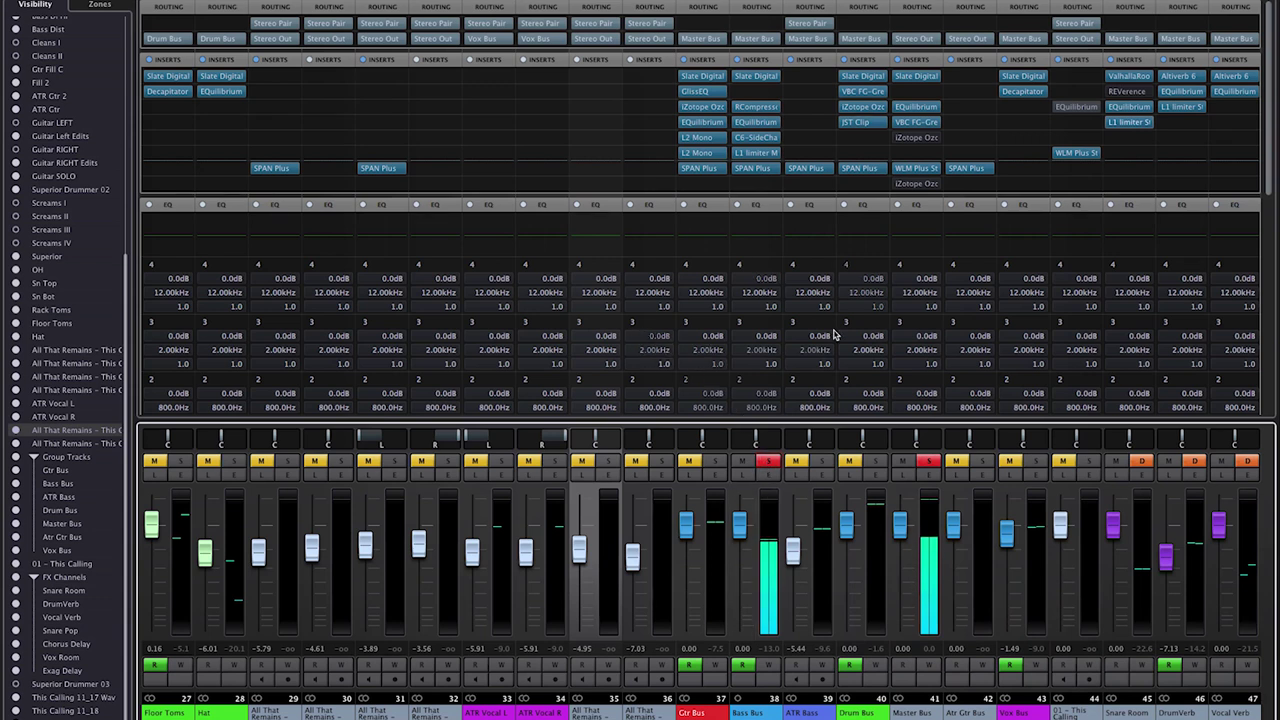
Unsolo the Bass Dist and Bass DI Hi channels so only Bass DI C stays soloed
{"action": "left_click", "coordinate": [870, 462]}
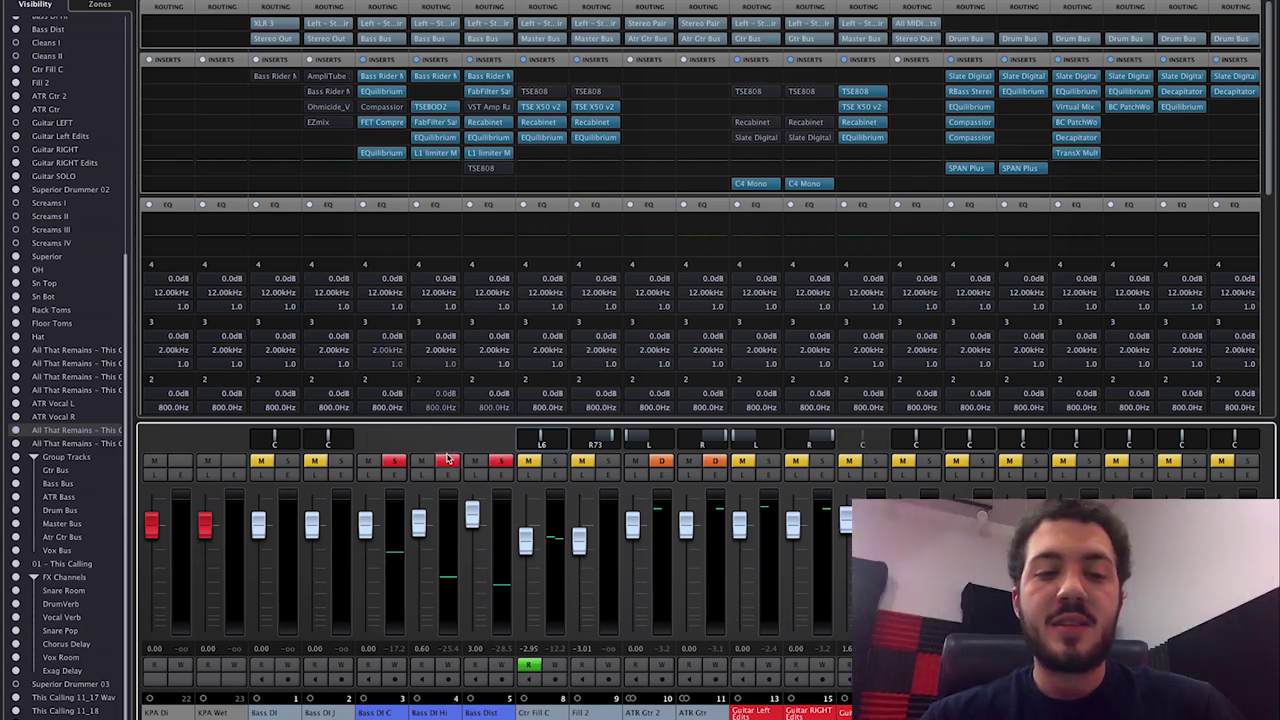
{"action": "left_click", "coordinate": [502, 461]}
{"action": "left_click", "coordinate": [452, 462]}
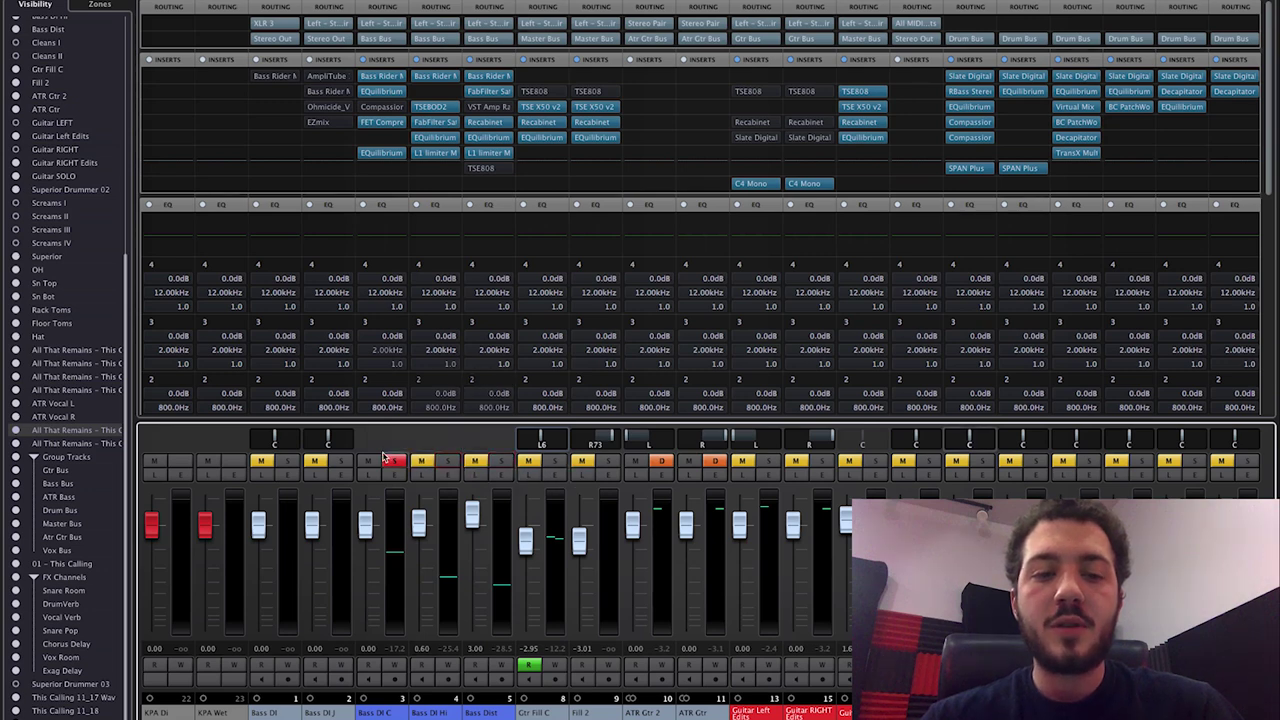
Open the Bass Rider on the Bass DI C channel and compare the sound with the insert bypassed and active, ending playback
{"action": "left_click", "coordinate": [384, 78]}
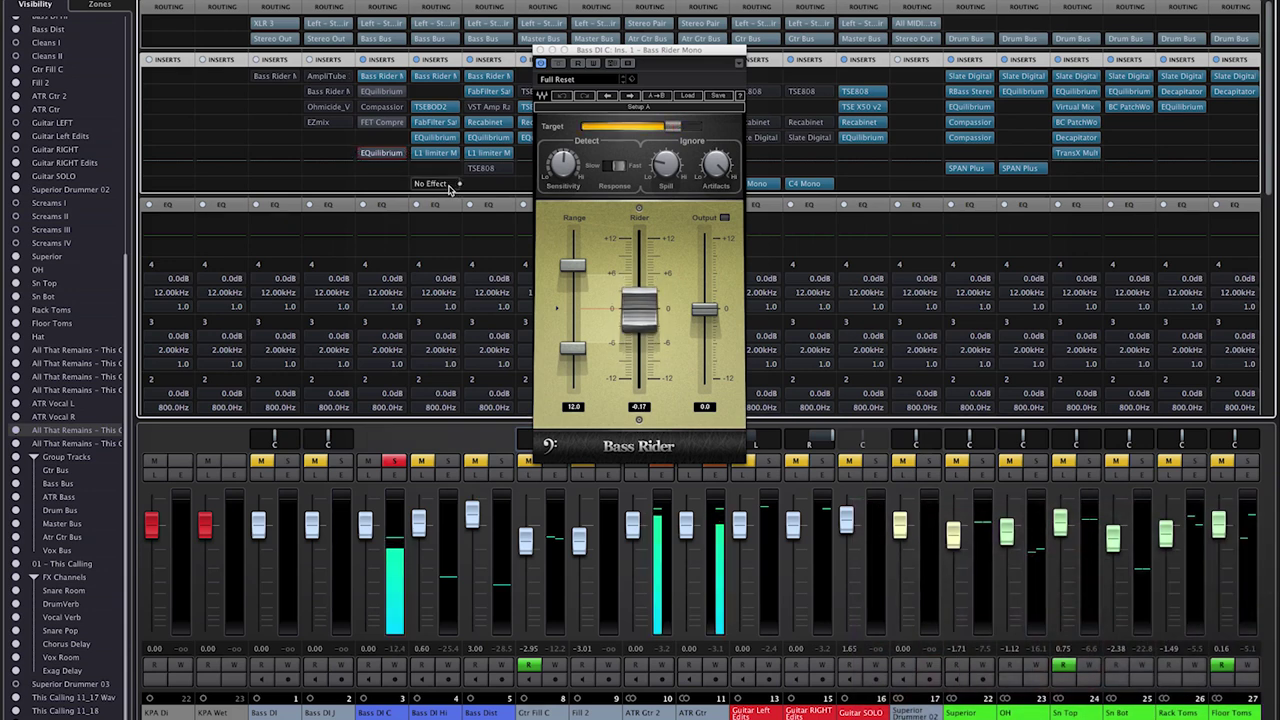
{"action": "mouse_move", "coordinate": [720, 160]}
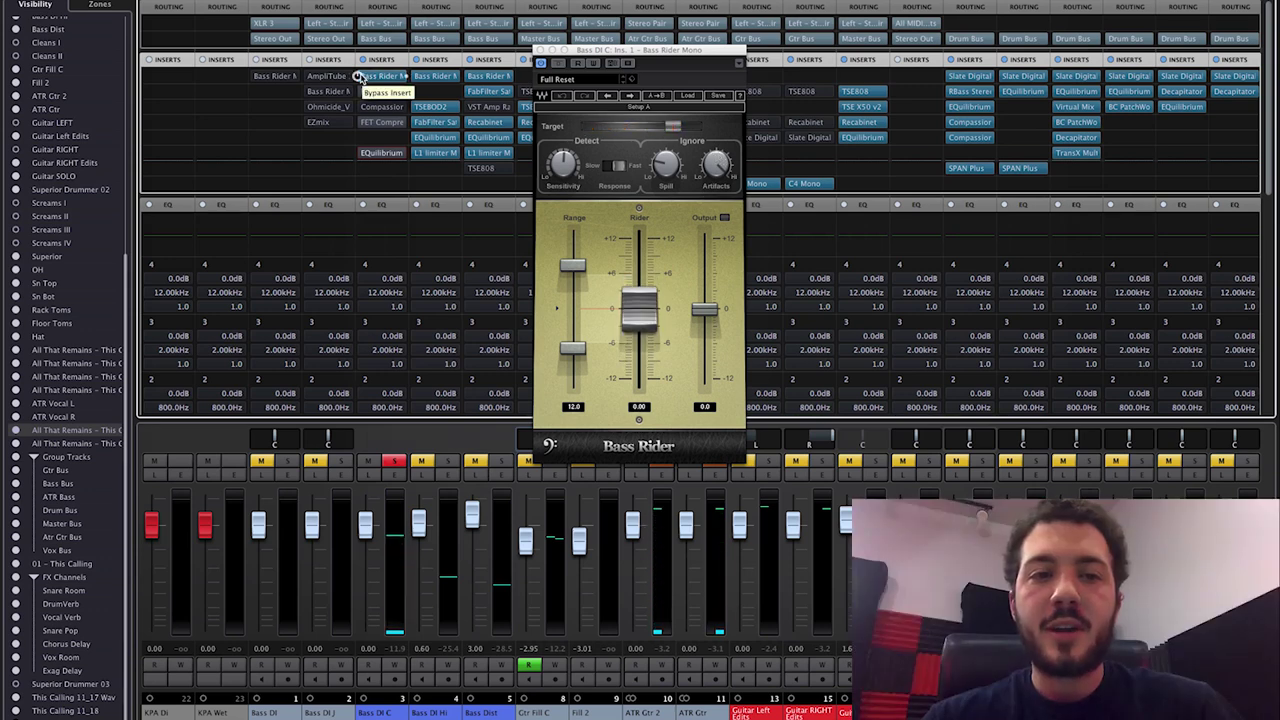
{"action": "left_click", "coordinate": [359, 77]}
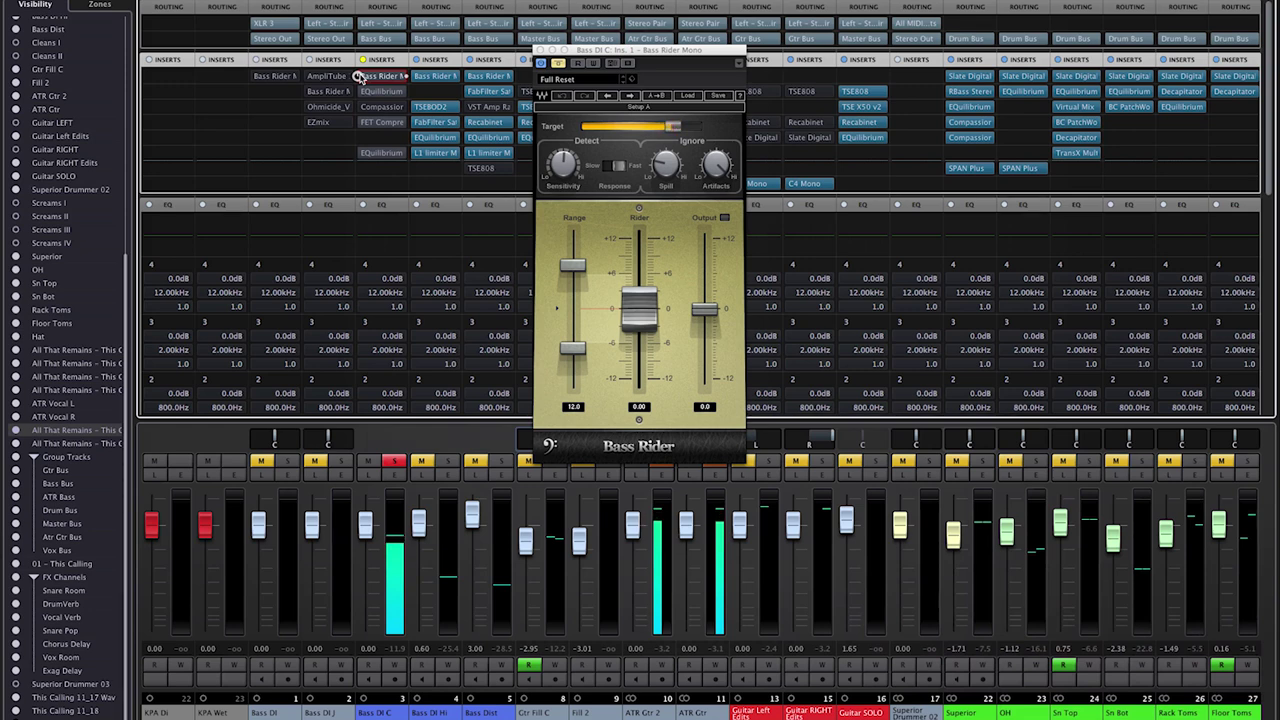
{"action": "left_click", "coordinate": [359, 77]}
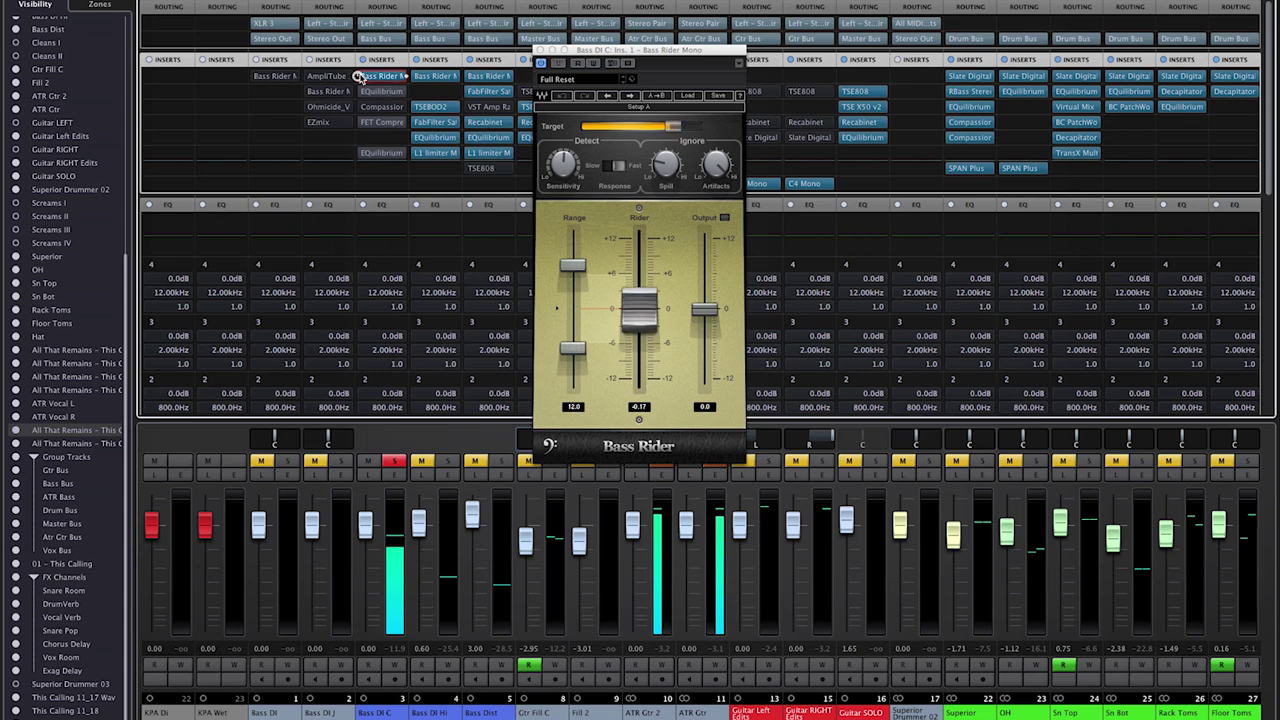
{"action": "key", "text": "space"}
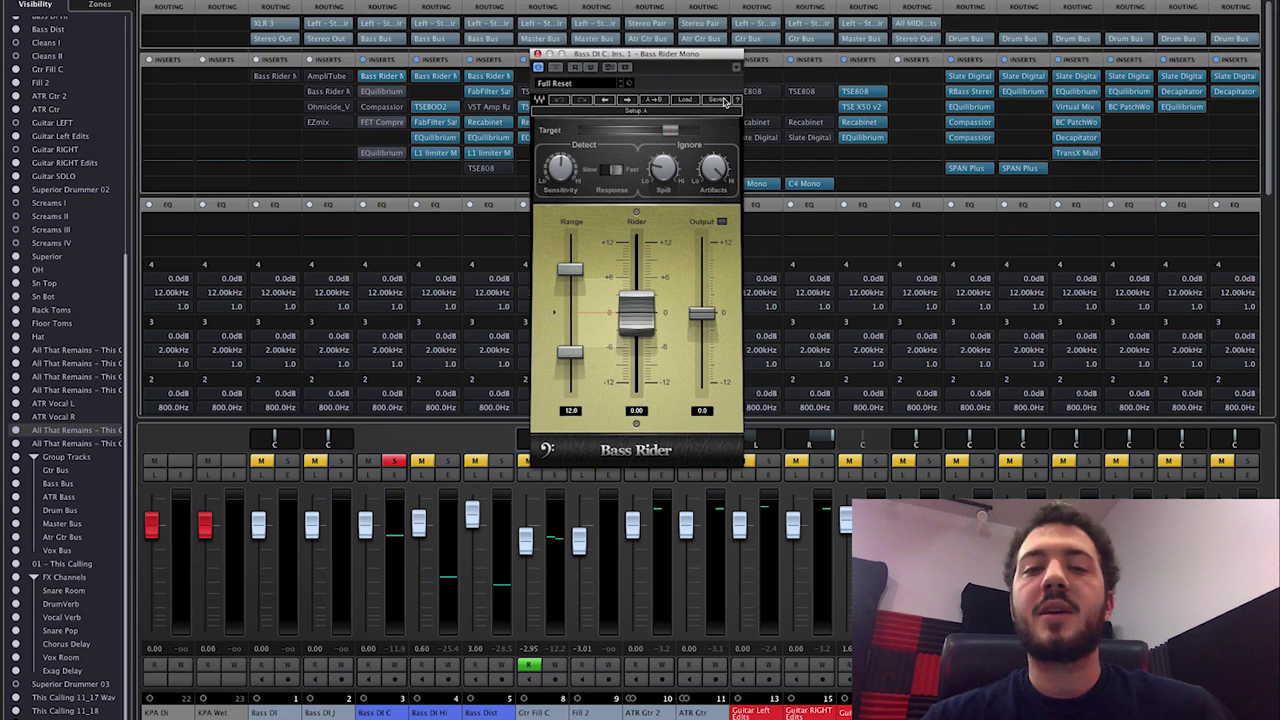
Move the Bass DI C channel's Bass Rider editor aside, examine its Artifacts setting, and close it
{"action": "left_click_drag", "start_coordinate": [704, 66], "coordinate": [550, 76]}
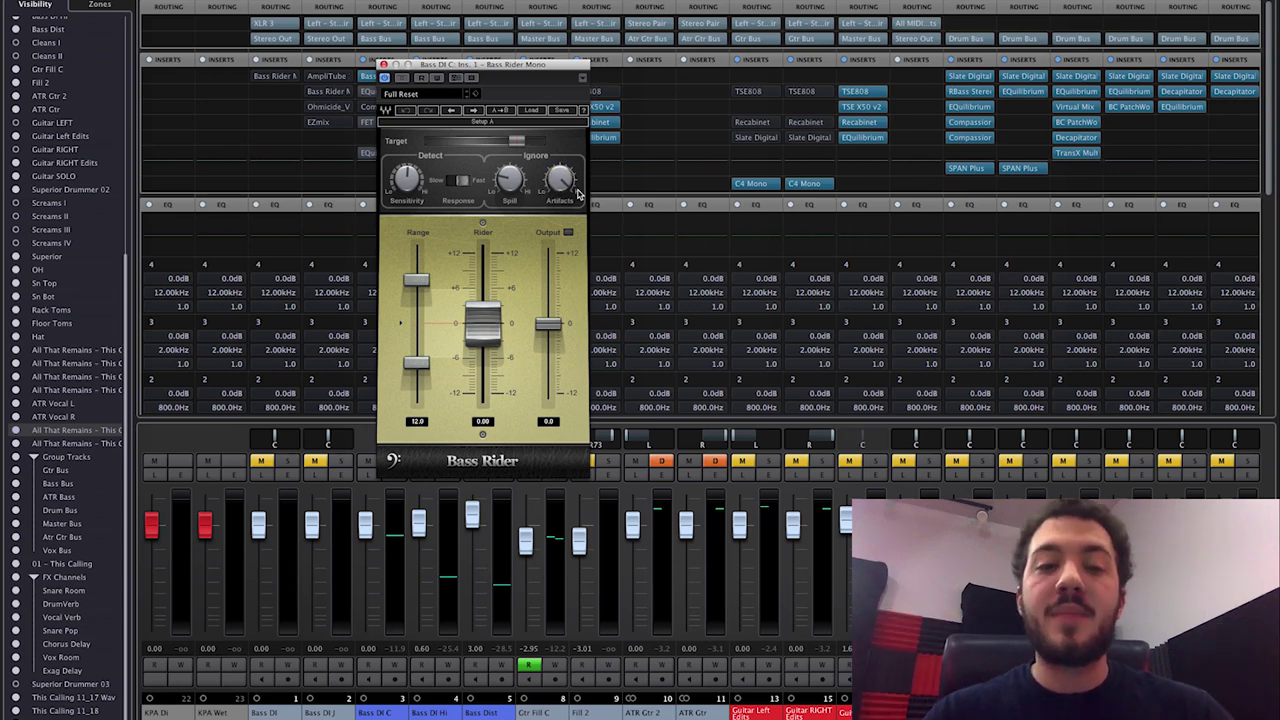
{"action": "mouse_move", "coordinate": [563, 177]}
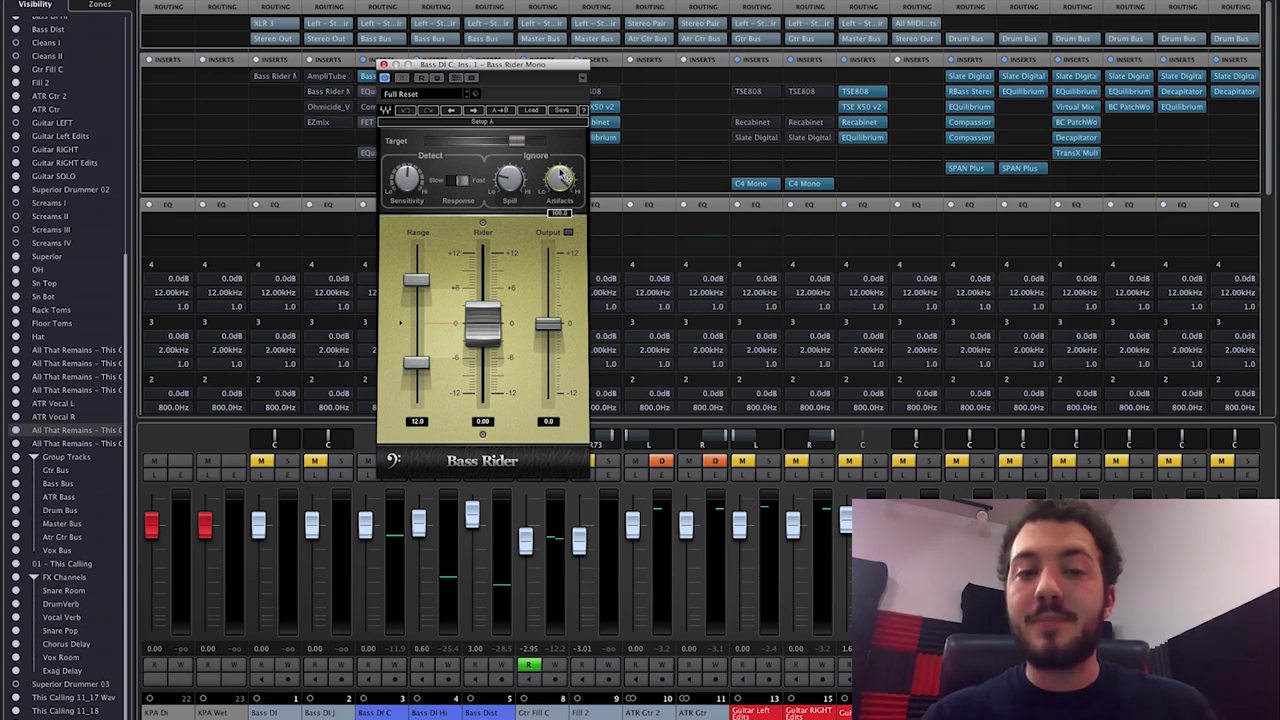
{"action": "left_click", "coordinate": [383, 64]}
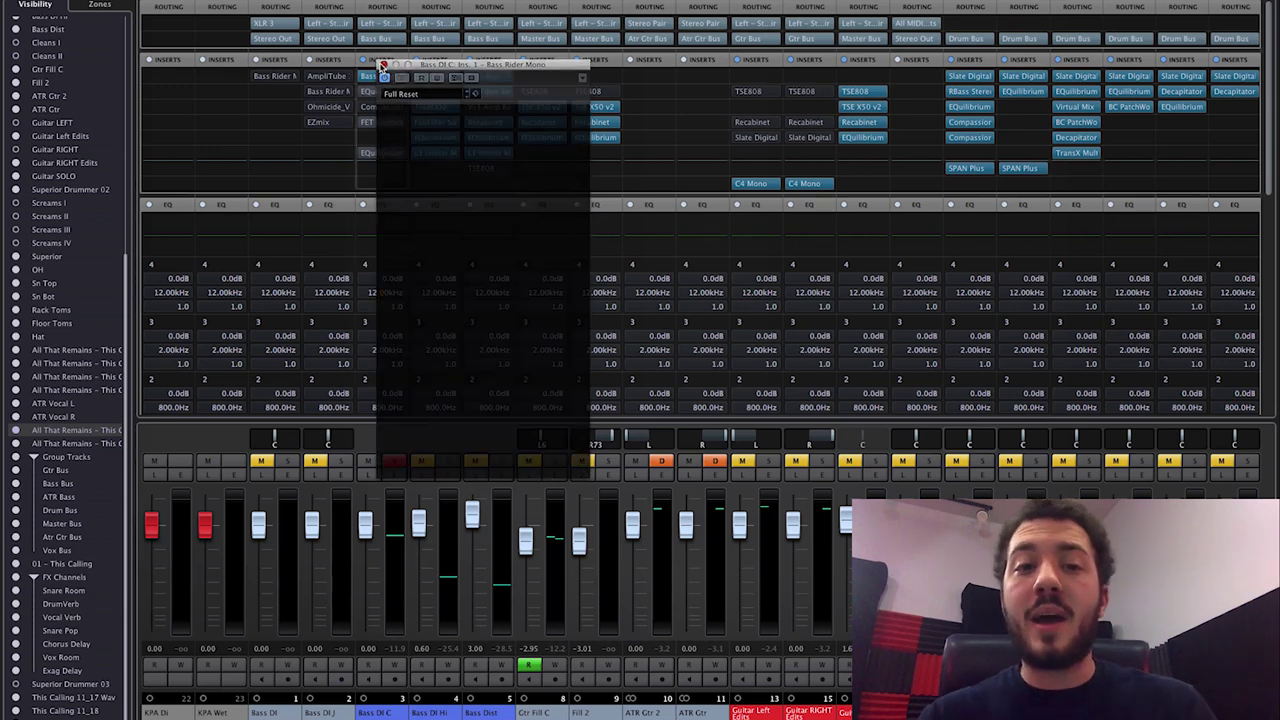
Open the Bass Rider on the Bass DI Hi channel, reposition its editor, and examine the Artifacts setting
{"action": "left_click", "coordinate": [436, 77]}
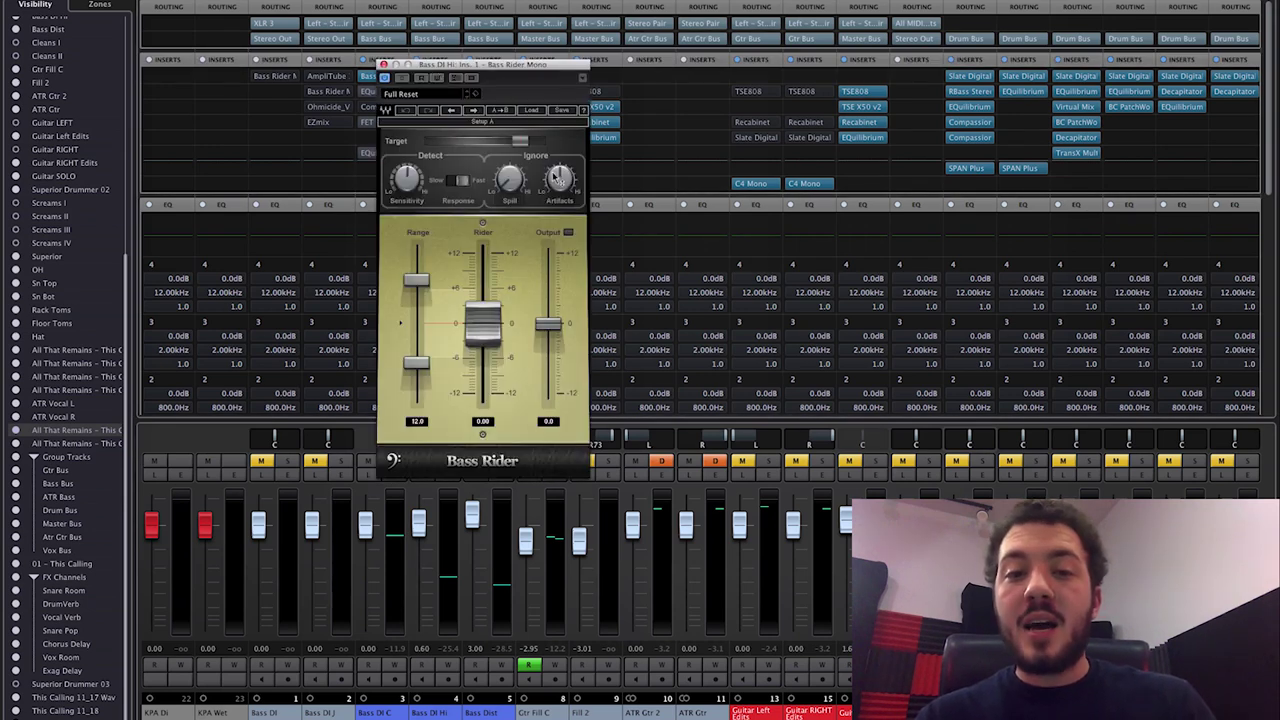
{"action": "mouse_move", "coordinate": [556, 176]}
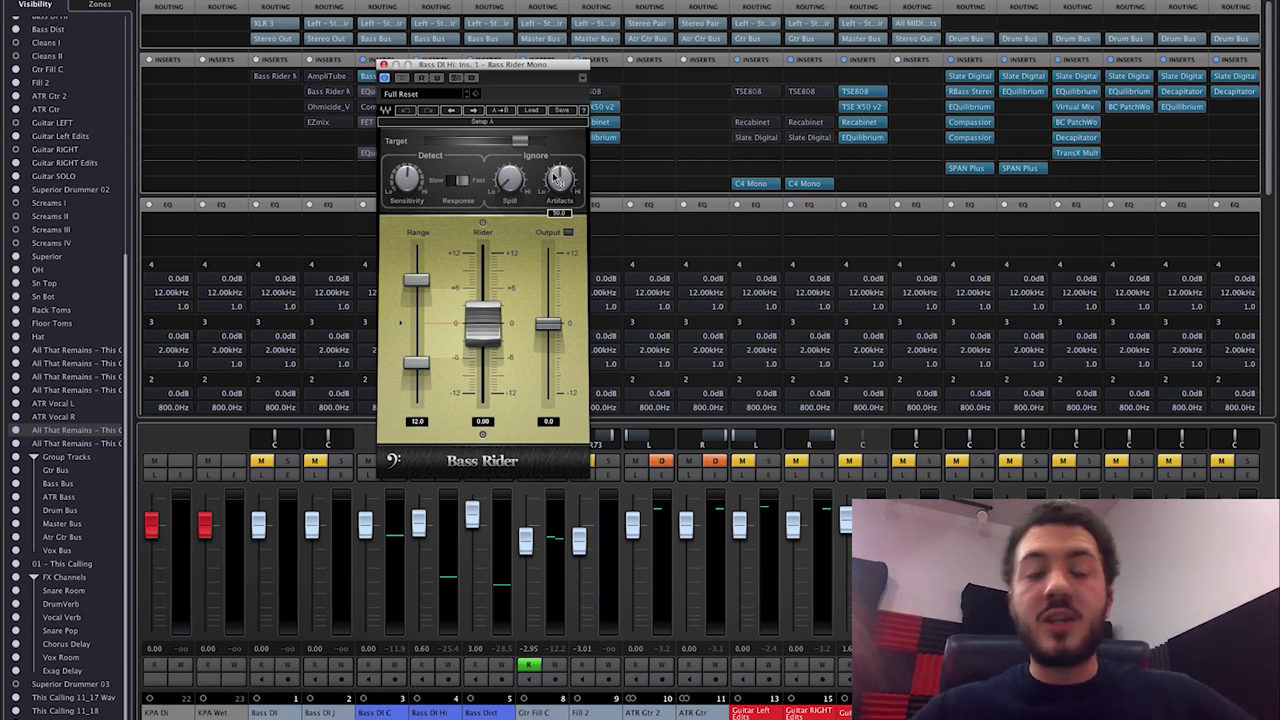
{"action": "left_click_drag", "start_coordinate": [490, 106], "coordinate": [485, 77]}
{"action": "left_click", "coordinate": [383, 65]}
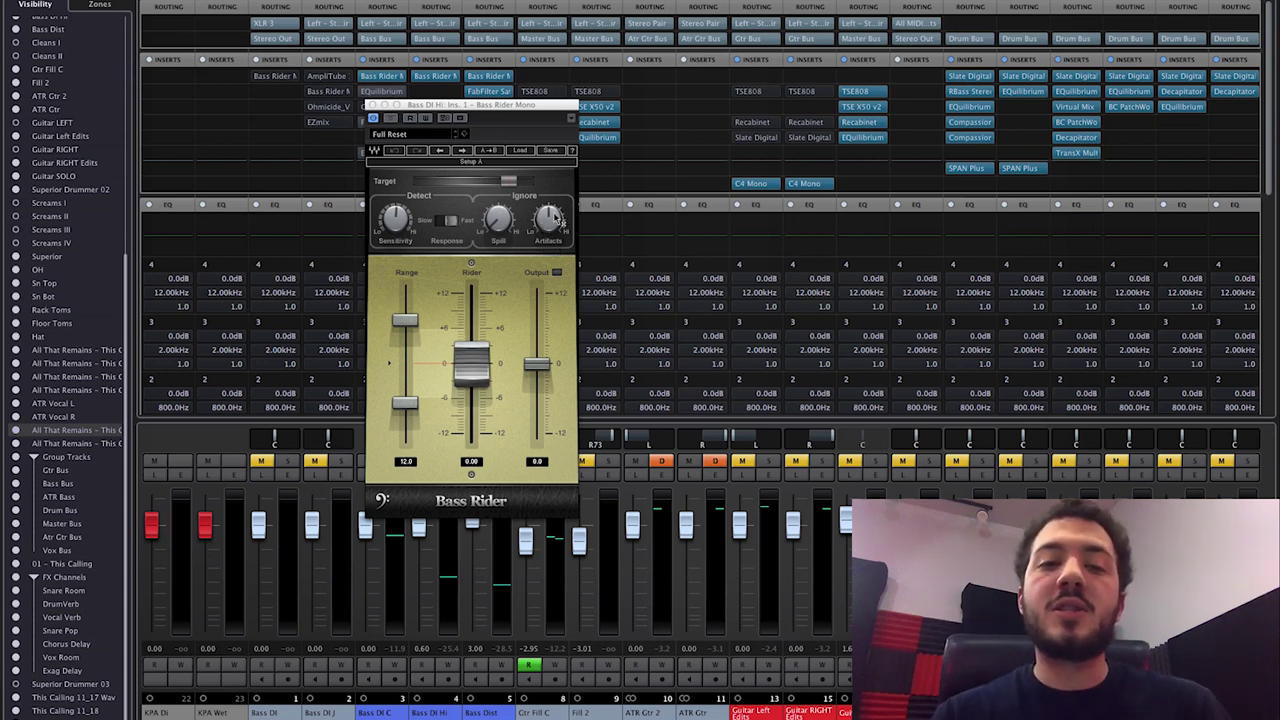
{"action": "mouse_move", "coordinate": [554, 218]}
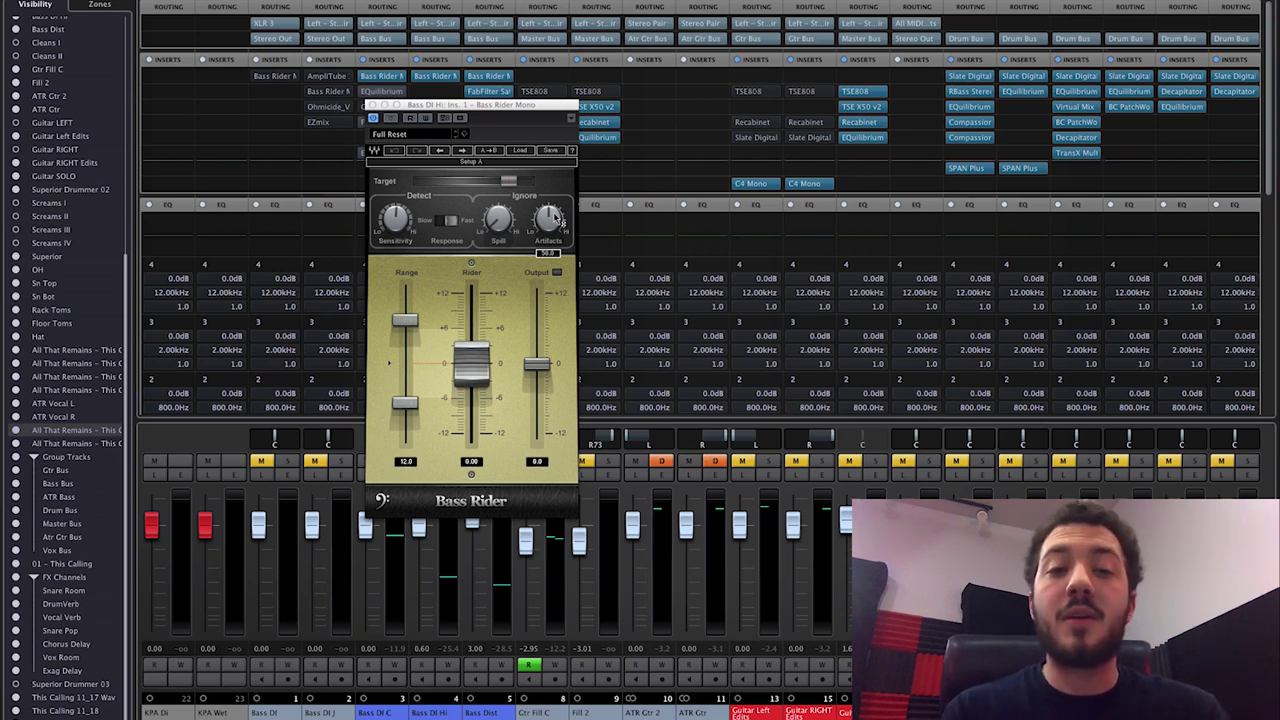
{"action": "left_click", "coordinate": [550, 218]}
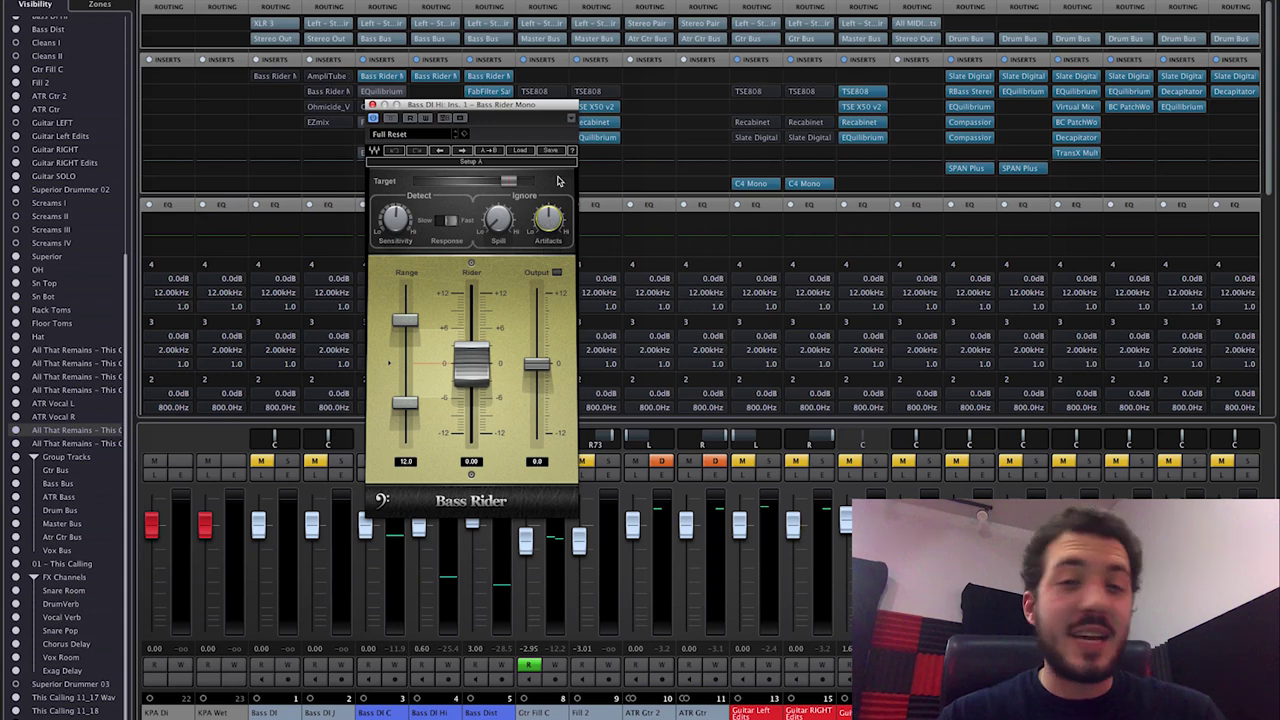
Move the Bass Rider window clear of the Bass DI C channel's inserts
{"action": "left_click", "coordinate": [540, 91]}
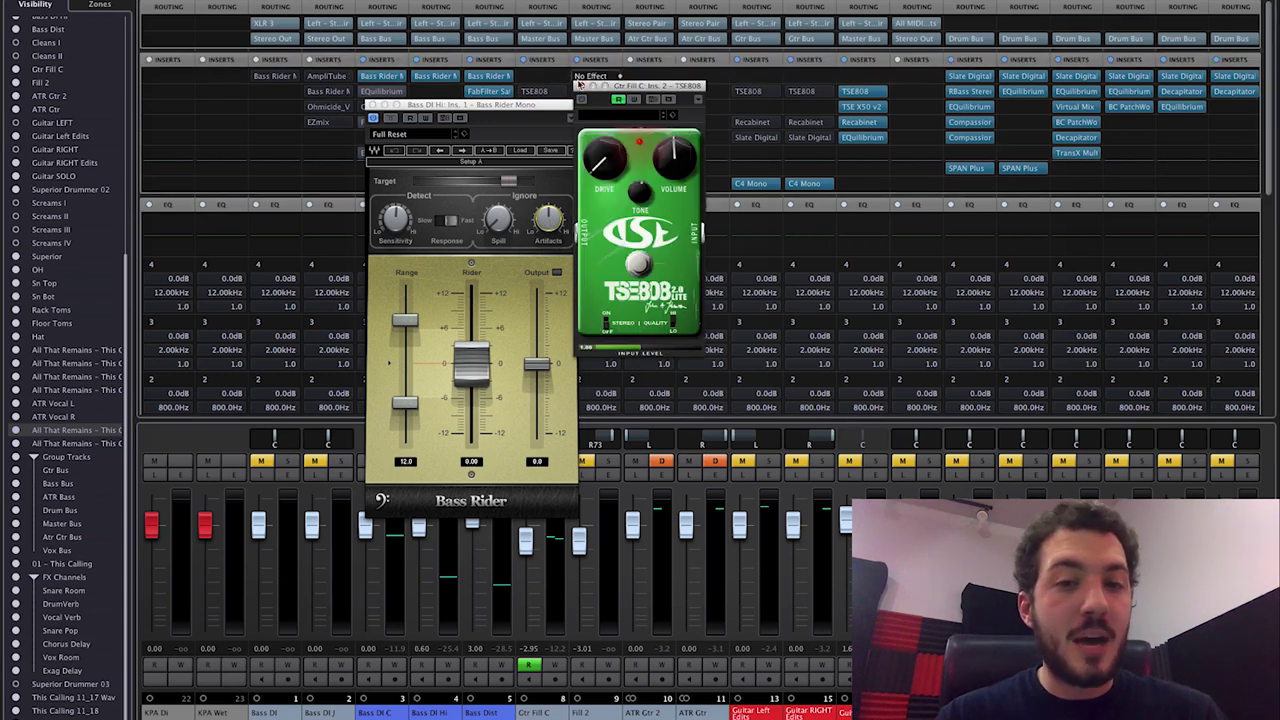
{"action": "left_click", "coordinate": [579, 85]}
{"action": "left_click_drag", "start_coordinate": [522, 104], "coordinate": [300, 136]}
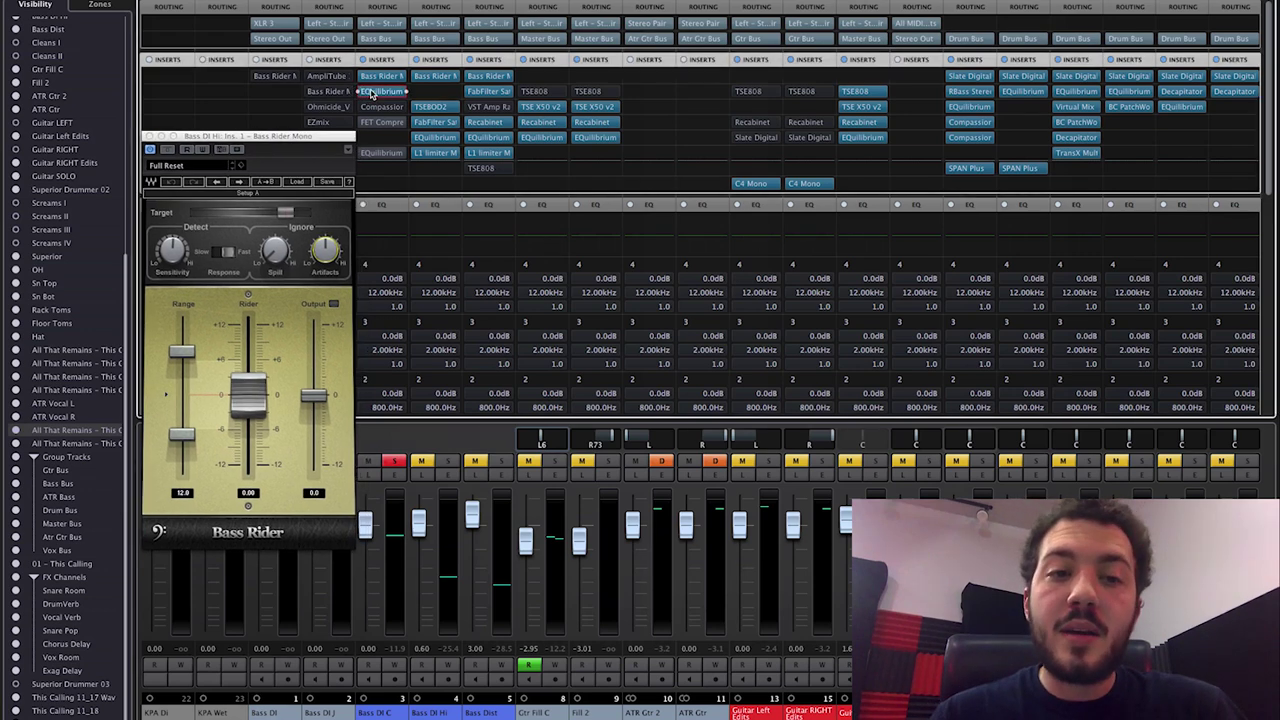
Enable EQuilibrium in the second insert of Bass DI C, inspect its low-pass band, and close the open plug-in windows
{"action": "left_click", "coordinate": [362, 92]}
{"action": "mouse_move", "coordinate": [442, 126]}
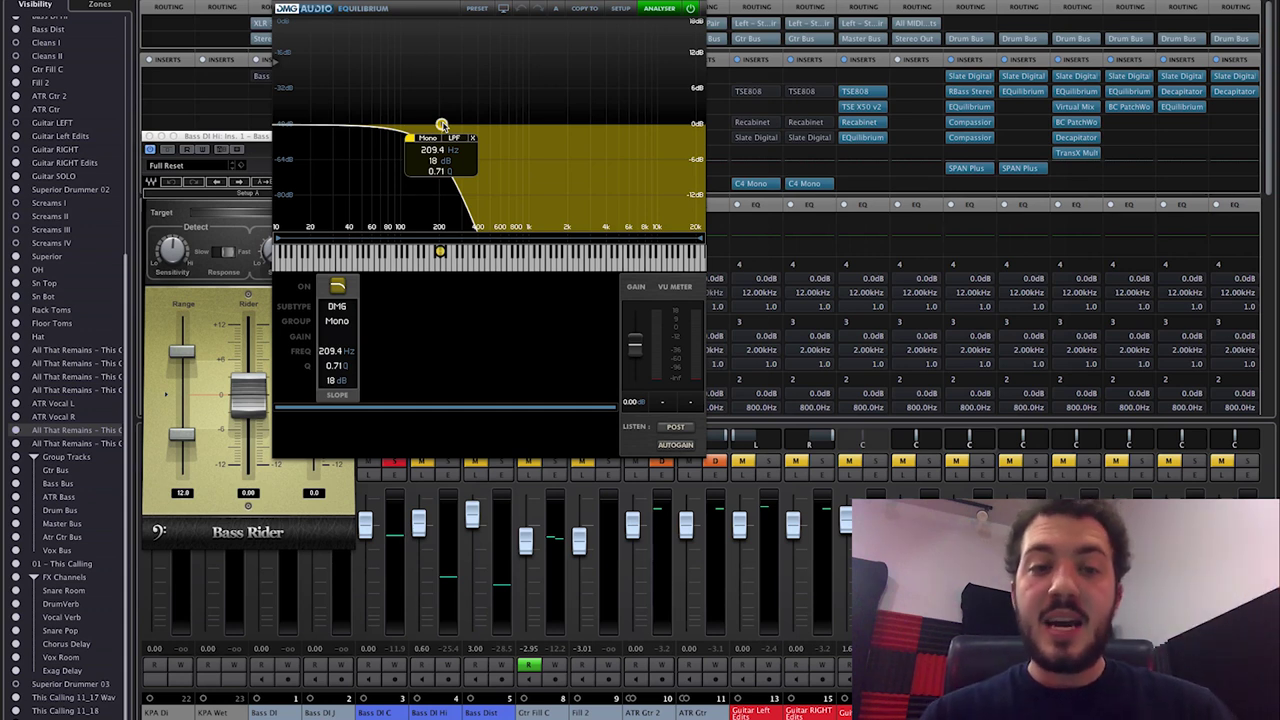
{"action": "left_click", "coordinate": [253, 141]}
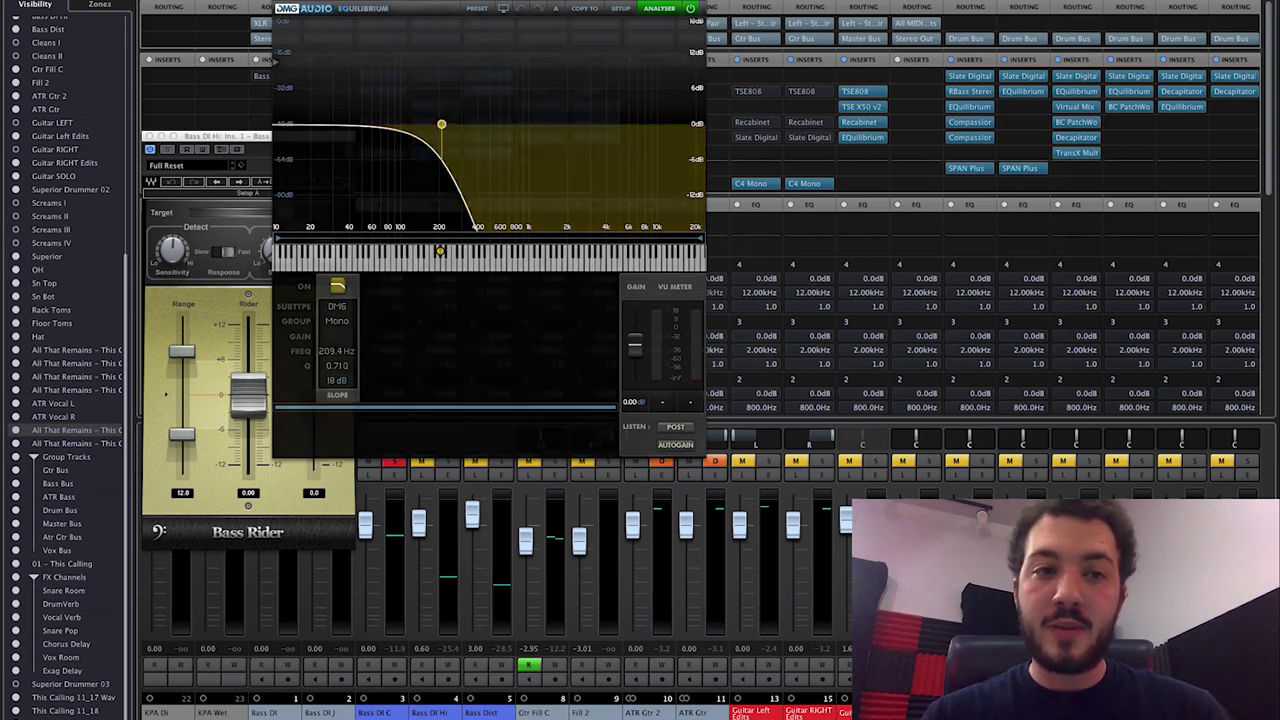
{"action": "left_click", "coordinate": [149, 136]}
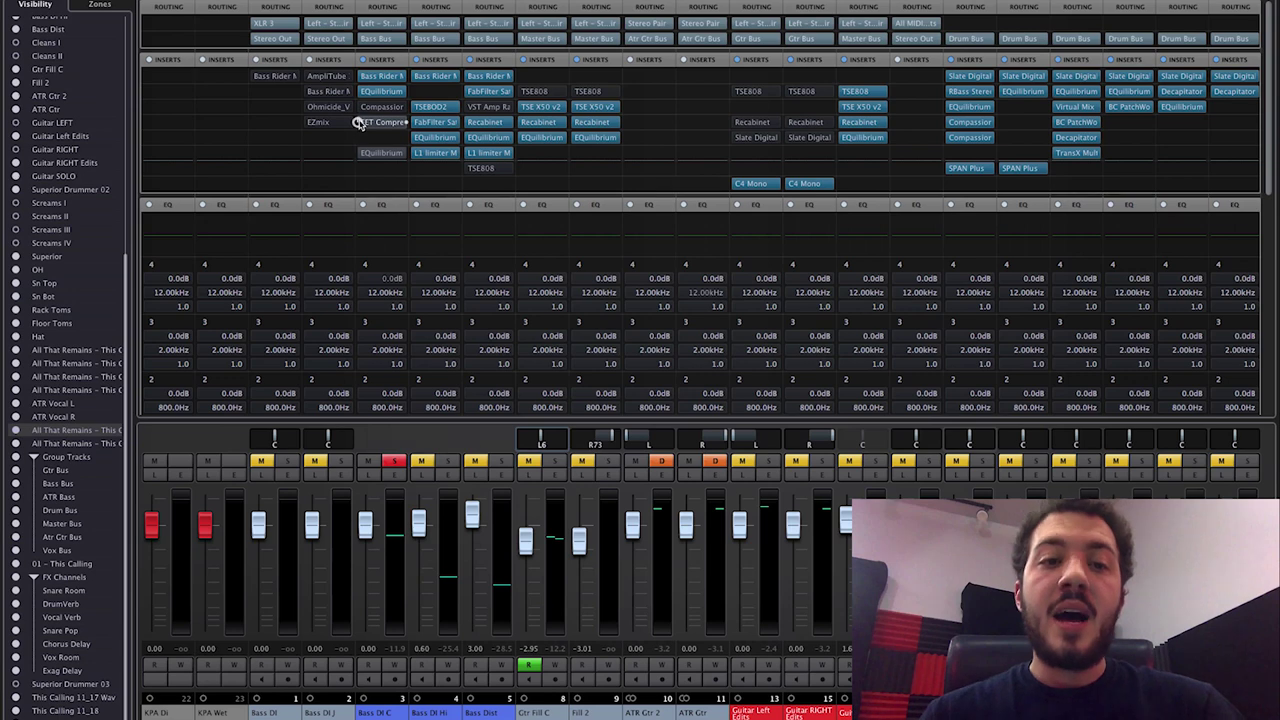
Enable the FET Compressor and the EQuilibrium in insert 6 on Bass DI C, leaving the EQ window open near the bass channels
{"action": "left_click", "coordinate": [365, 122]}
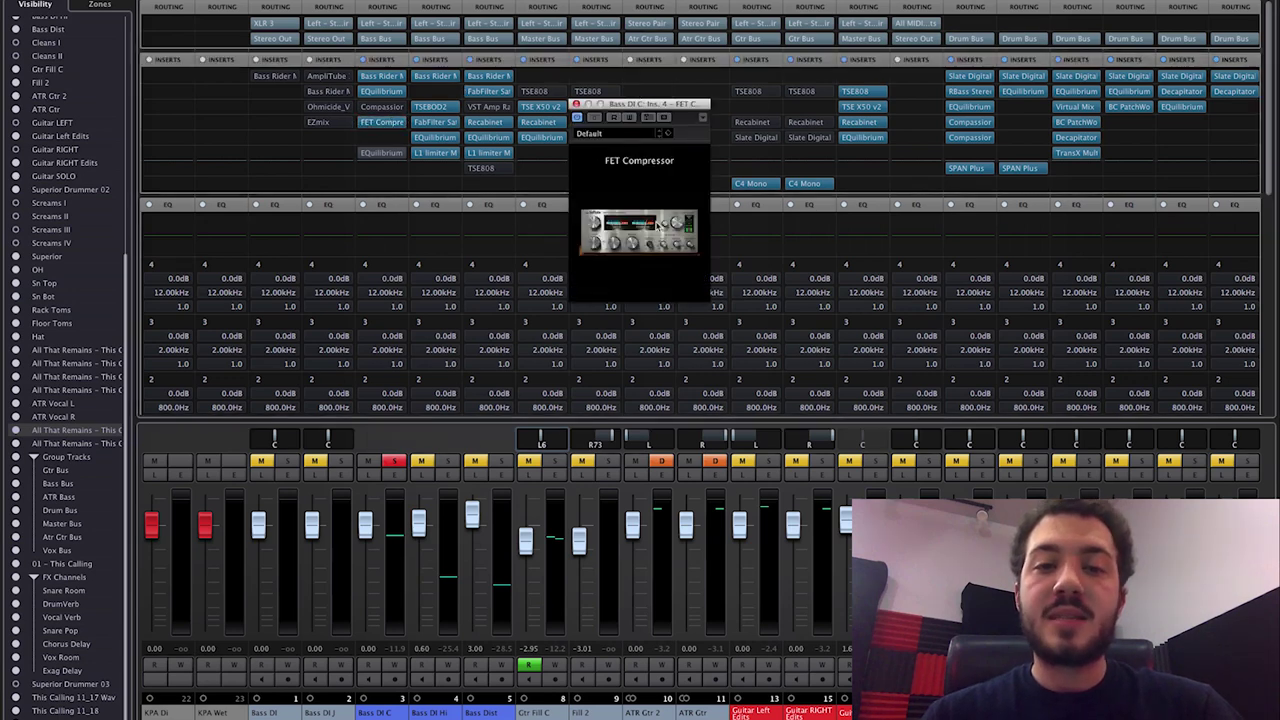
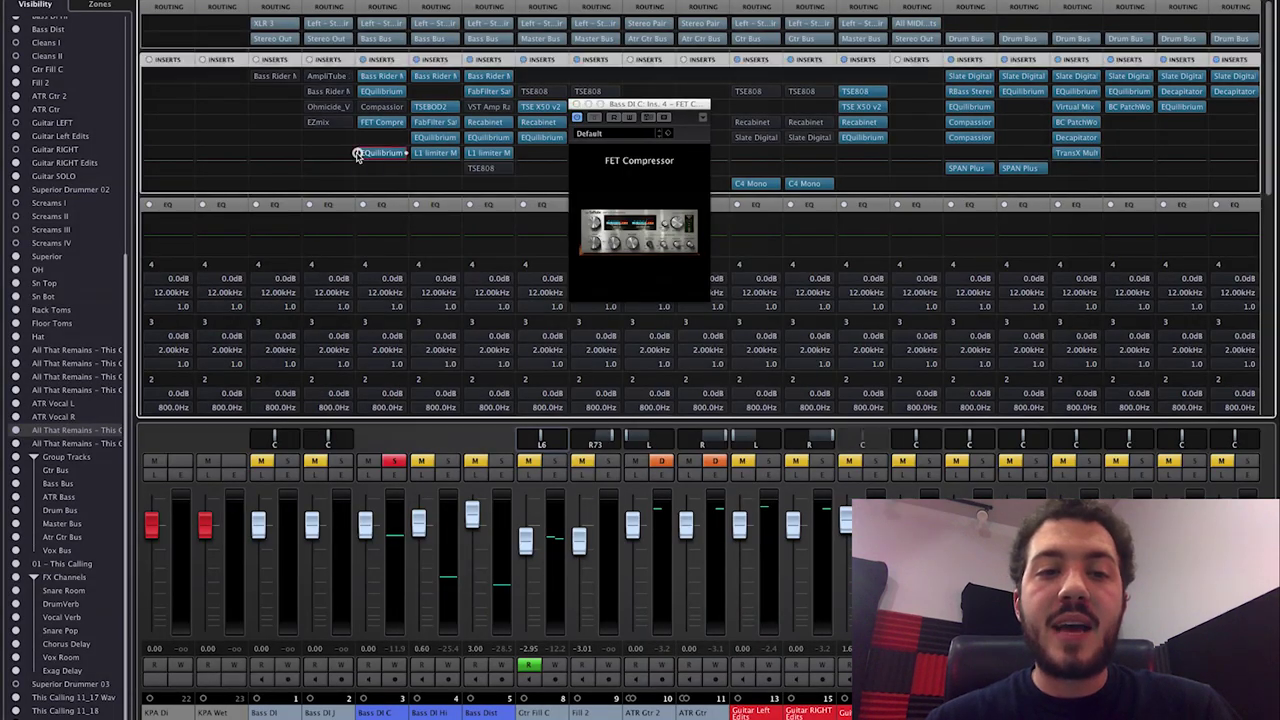
{"action": "left_click", "coordinate": [372, 152]}
{"action": "left_click", "coordinate": [382, 155]}
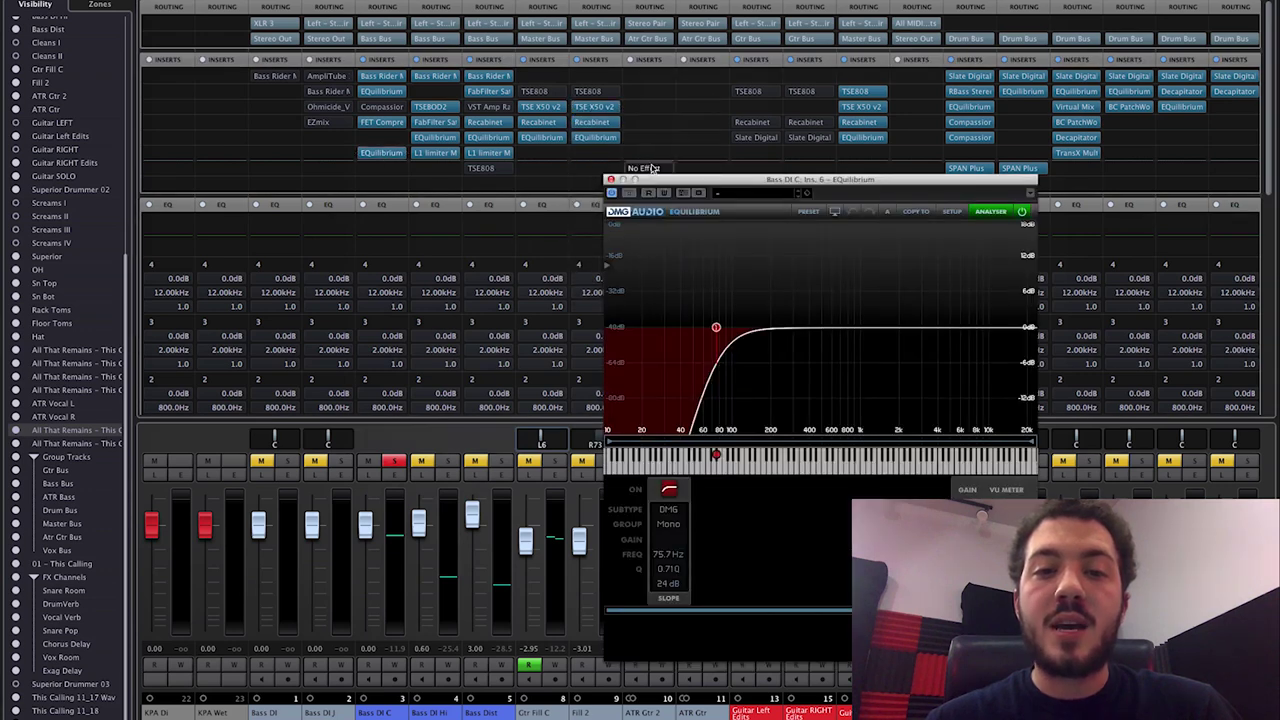
{"action": "left_click_drag", "start_coordinate": [650, 181], "coordinate": [356, 130]}
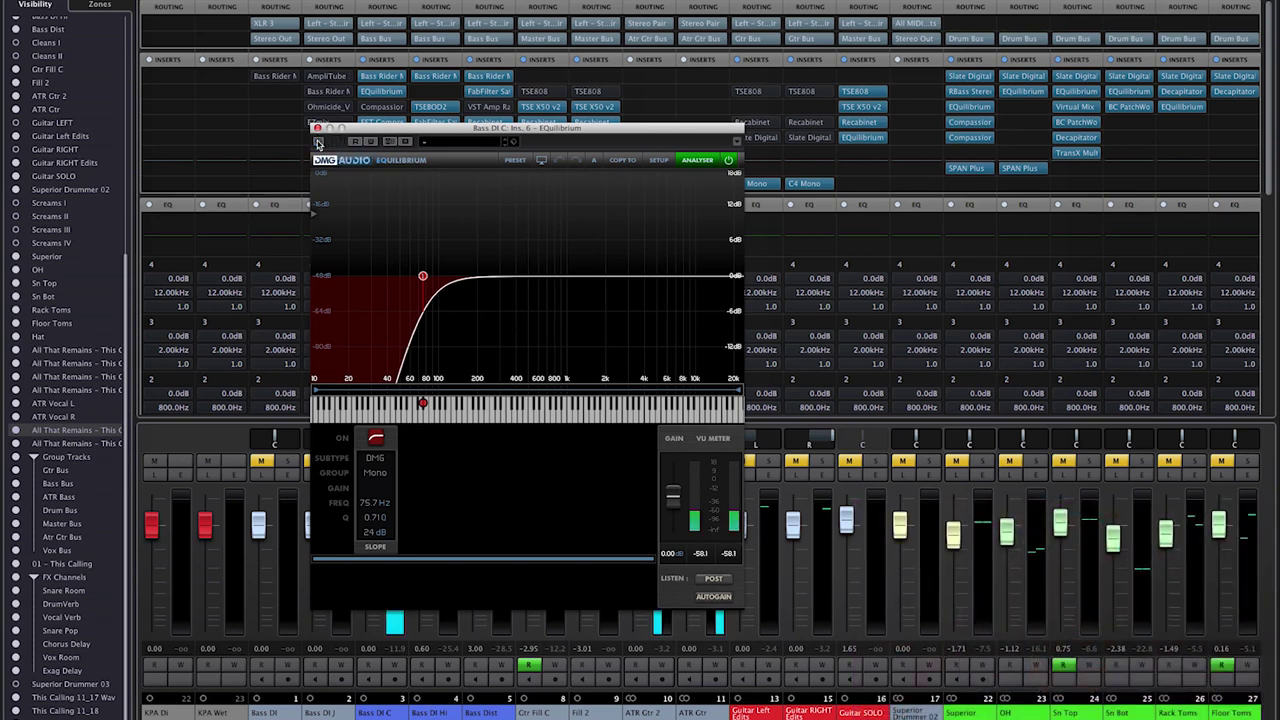
Compare Bass DI C with the EQ's high-pass band off and on during playback, leave it on, stop playback and close the EQ
{"action": "left_click", "coordinate": [318, 142]}
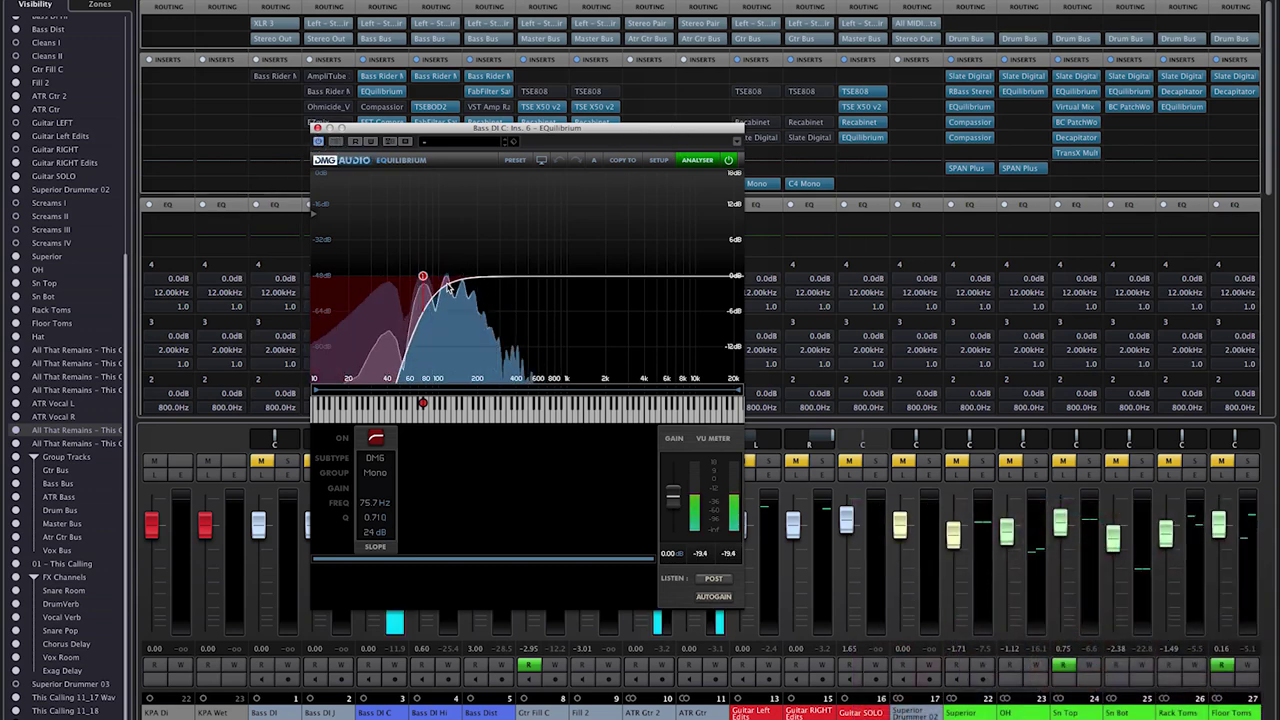
{"action": "left_click", "coordinate": [394, 290]}
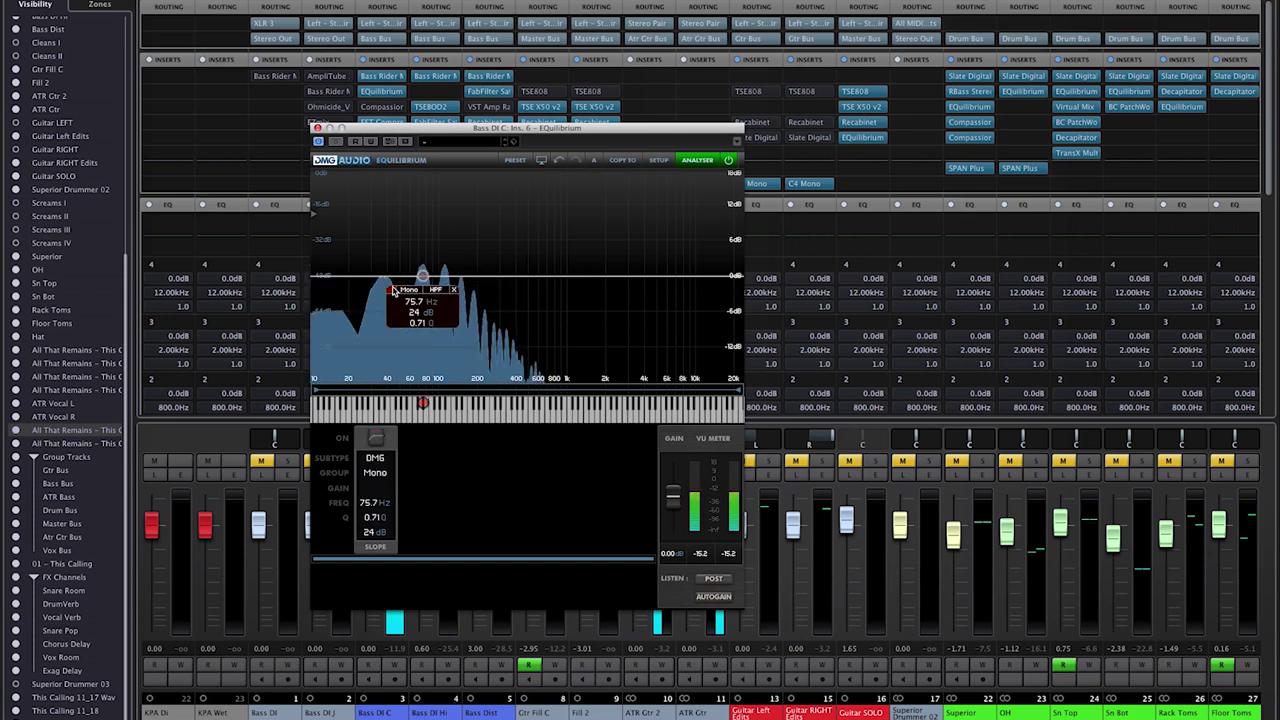
{"action": "left_click", "coordinate": [394, 290]}
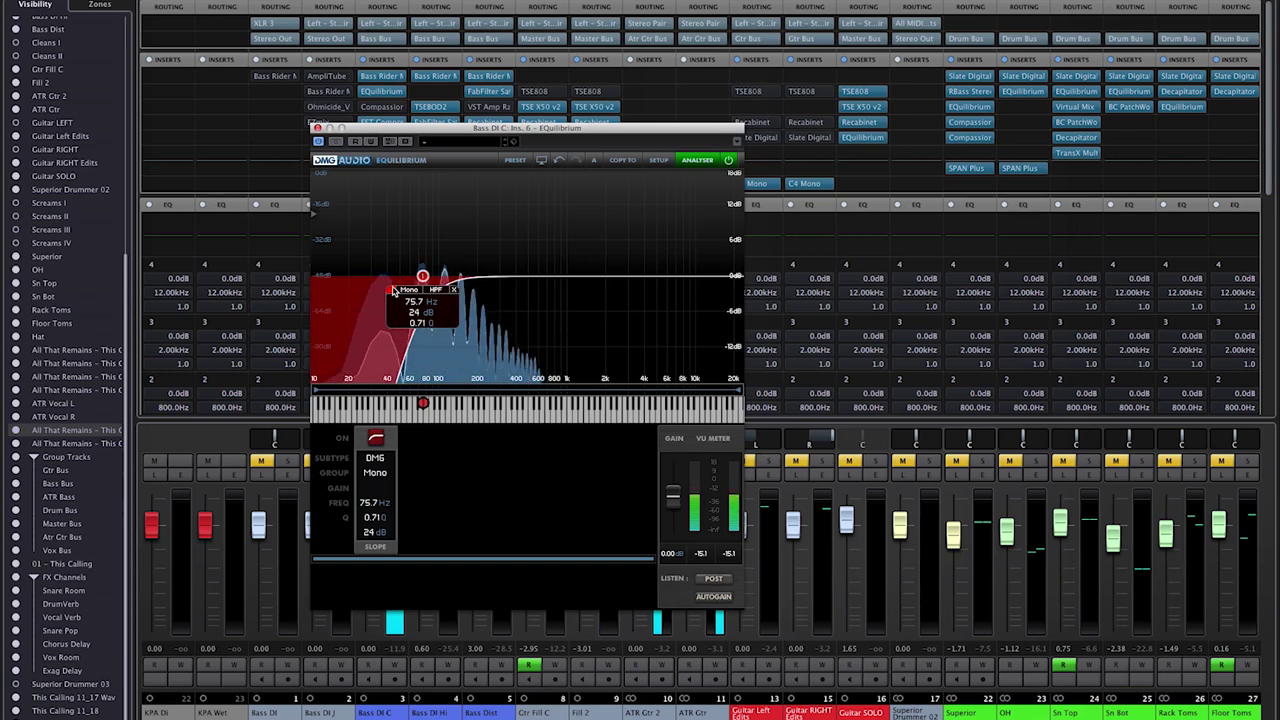
{"action": "key", "text": "space"}
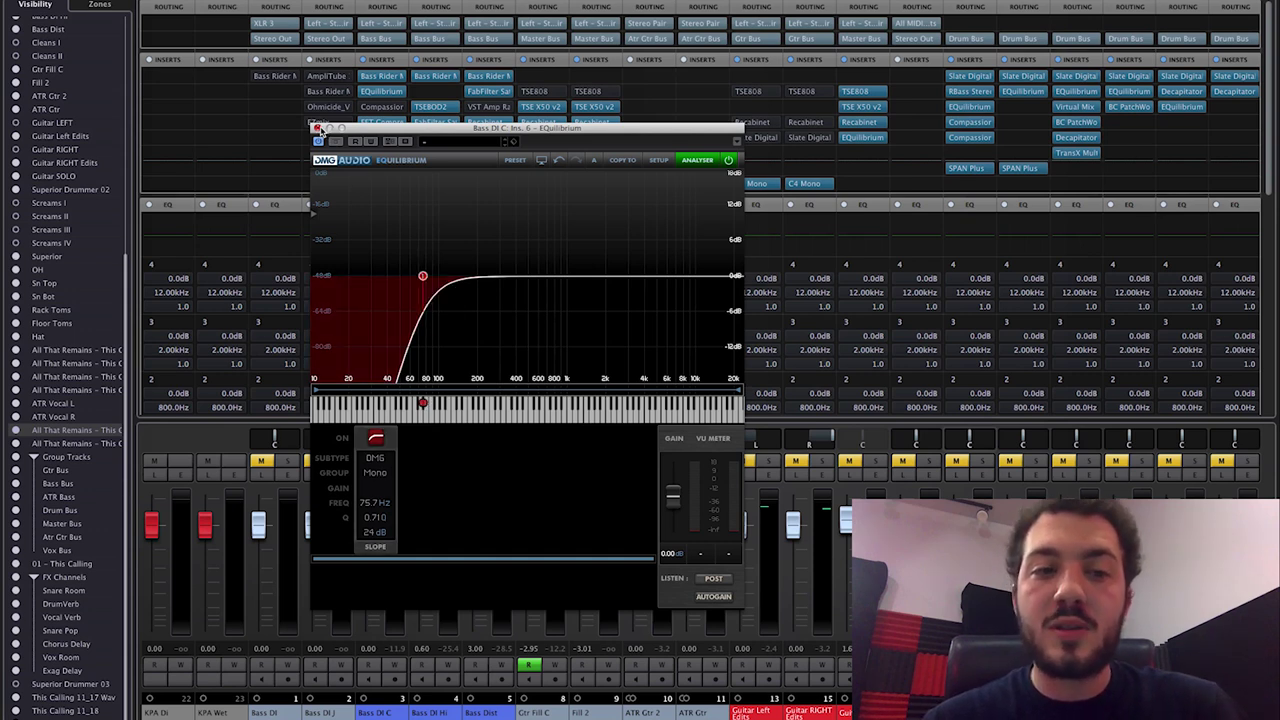
{"action": "left_click", "coordinate": [317, 129]}
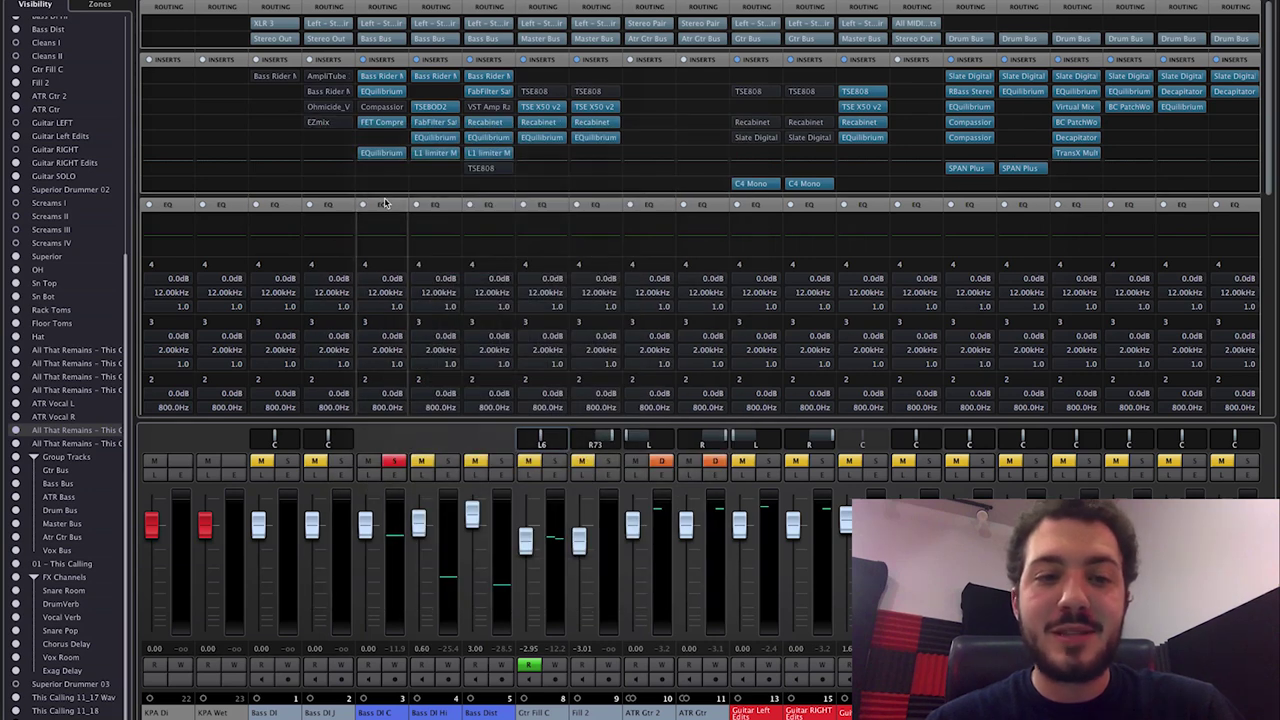
Solo Bass DI Hi instead of Bass DI C and open its TSEBOD2 bass overdrive
{"action": "left_click", "coordinate": [445, 461]}
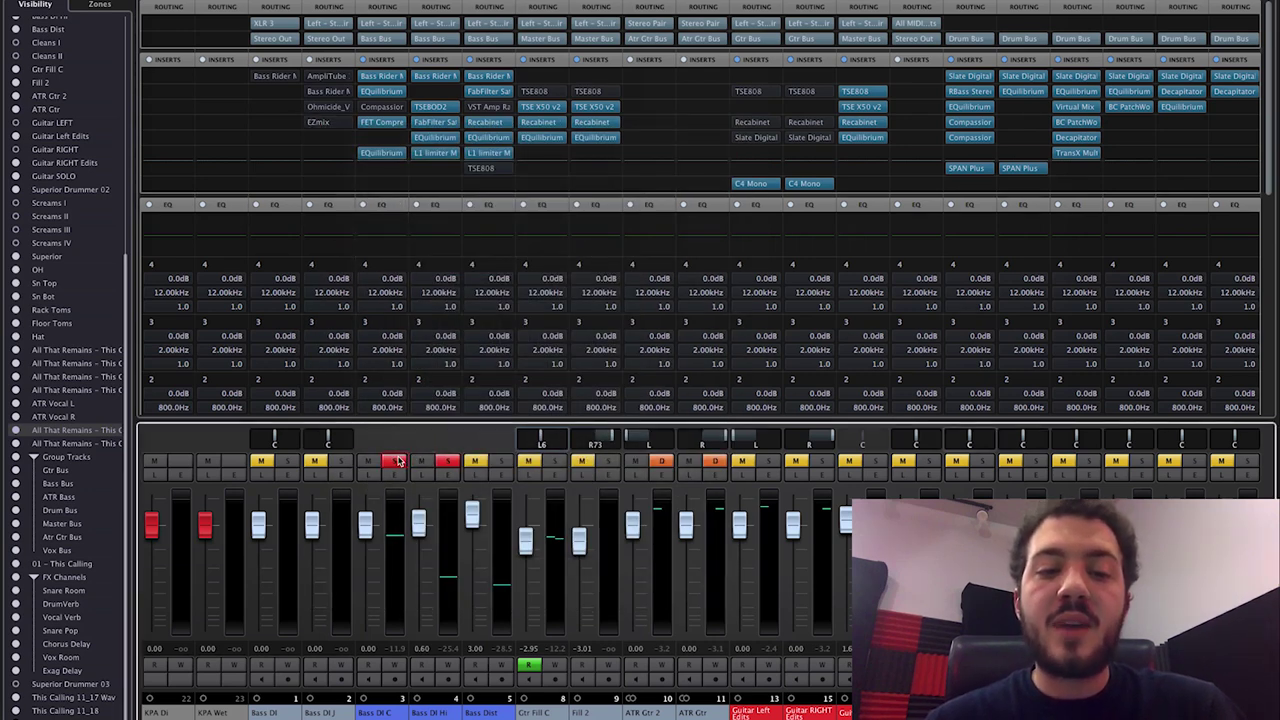
{"action": "left_click", "coordinate": [396, 461]}
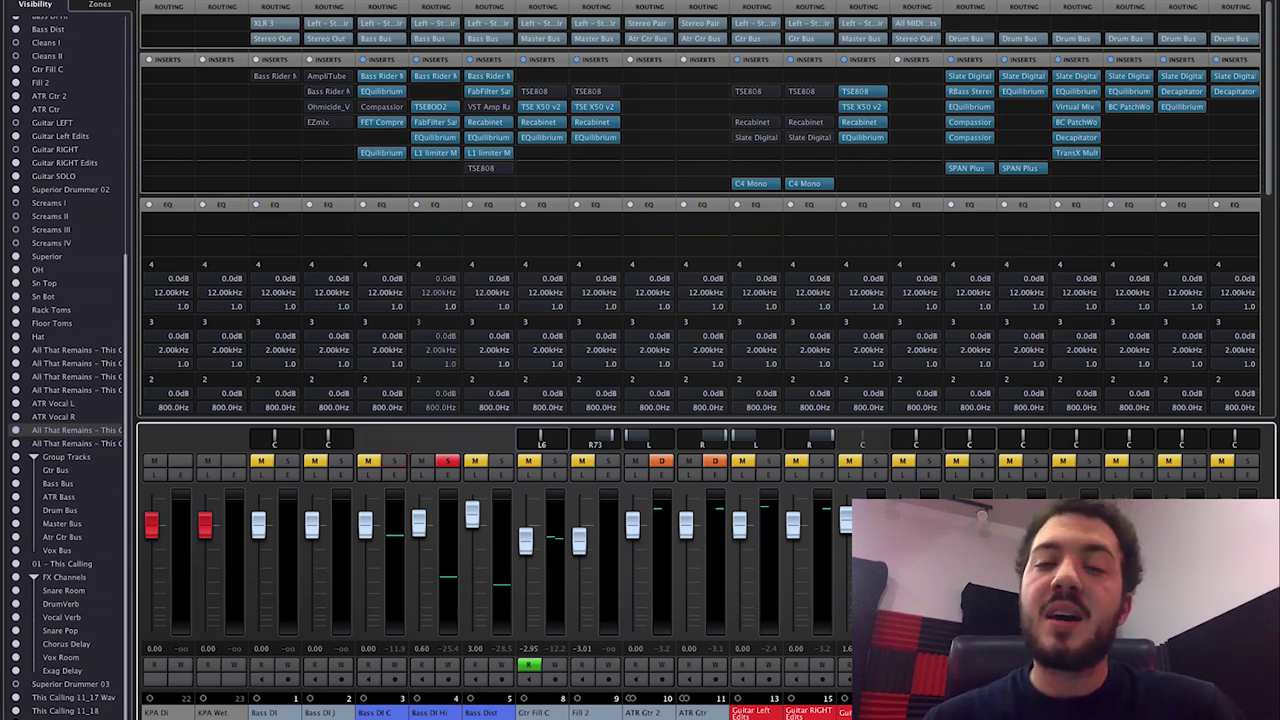
{"action": "left_click", "coordinate": [430, 106]}
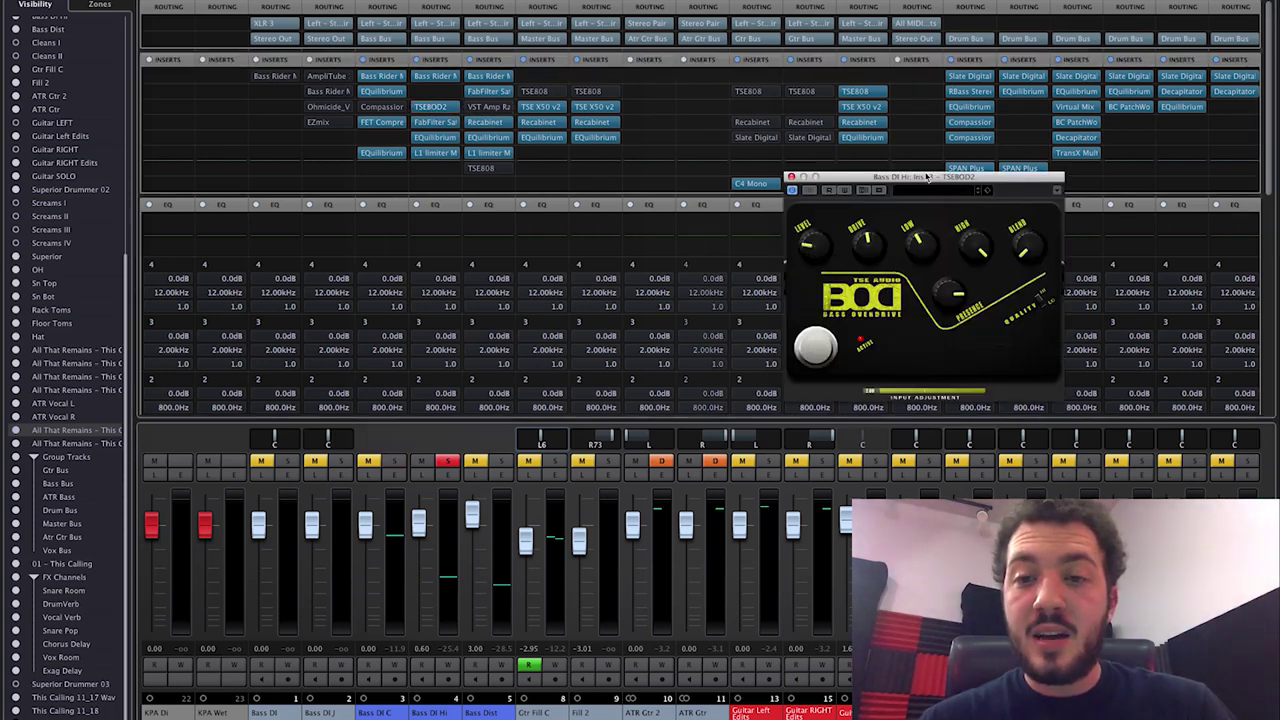
{"action": "left_click_drag", "start_coordinate": [926, 177], "coordinate": [846, 204]}
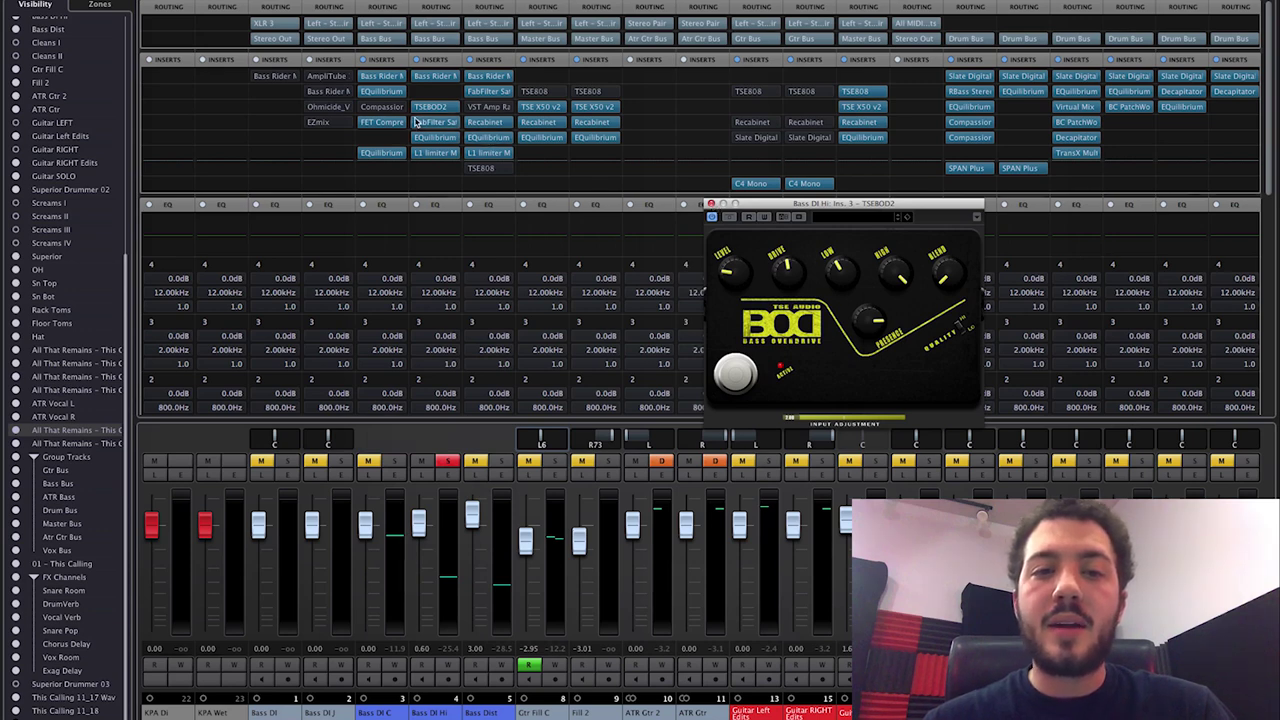
Bypass the FabFilter Saturn, EQuilibrium and L1 limiter inserts on Bass DI Hi, keeping the TSEBOD2 window clear of the bass inserts
{"action": "left_click", "coordinate": [428, 153]}
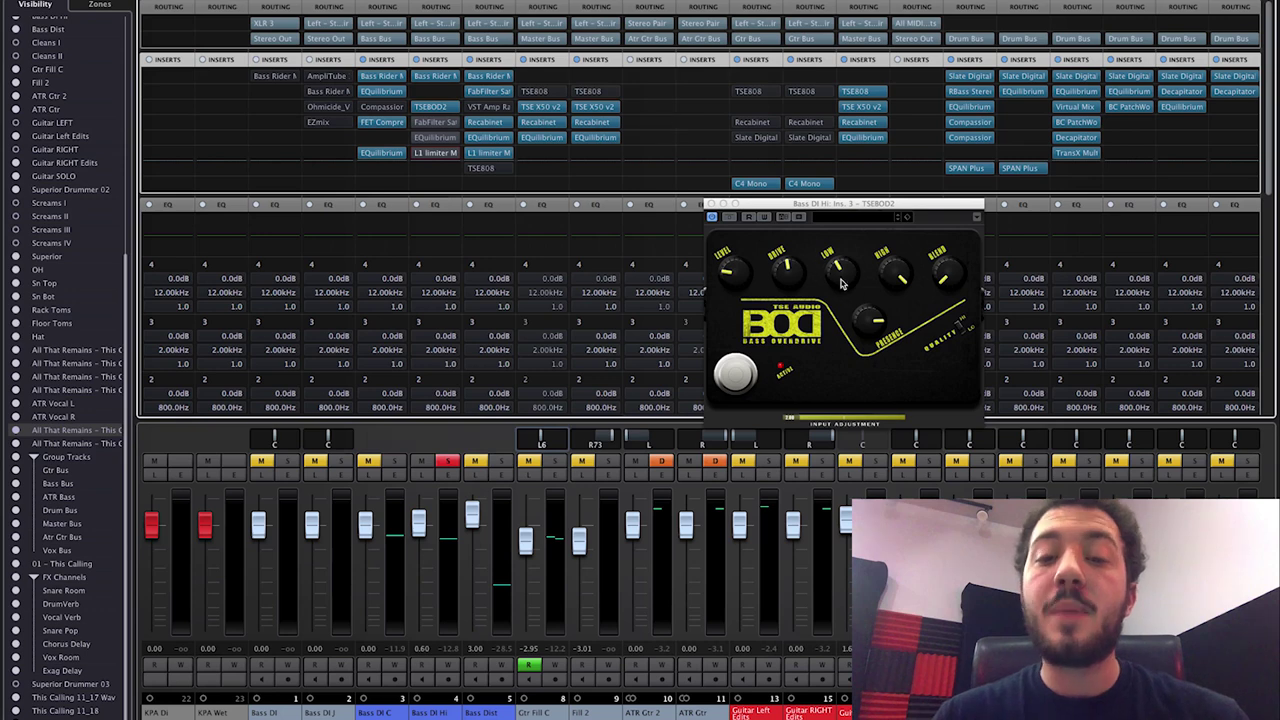
{"action": "left_click_drag", "start_coordinate": [840, 208], "coordinate": [458, 225]}
{"action": "scroll", "coordinate": [640, 560], "scroll_direction": "right", "scroll_amount": 5}
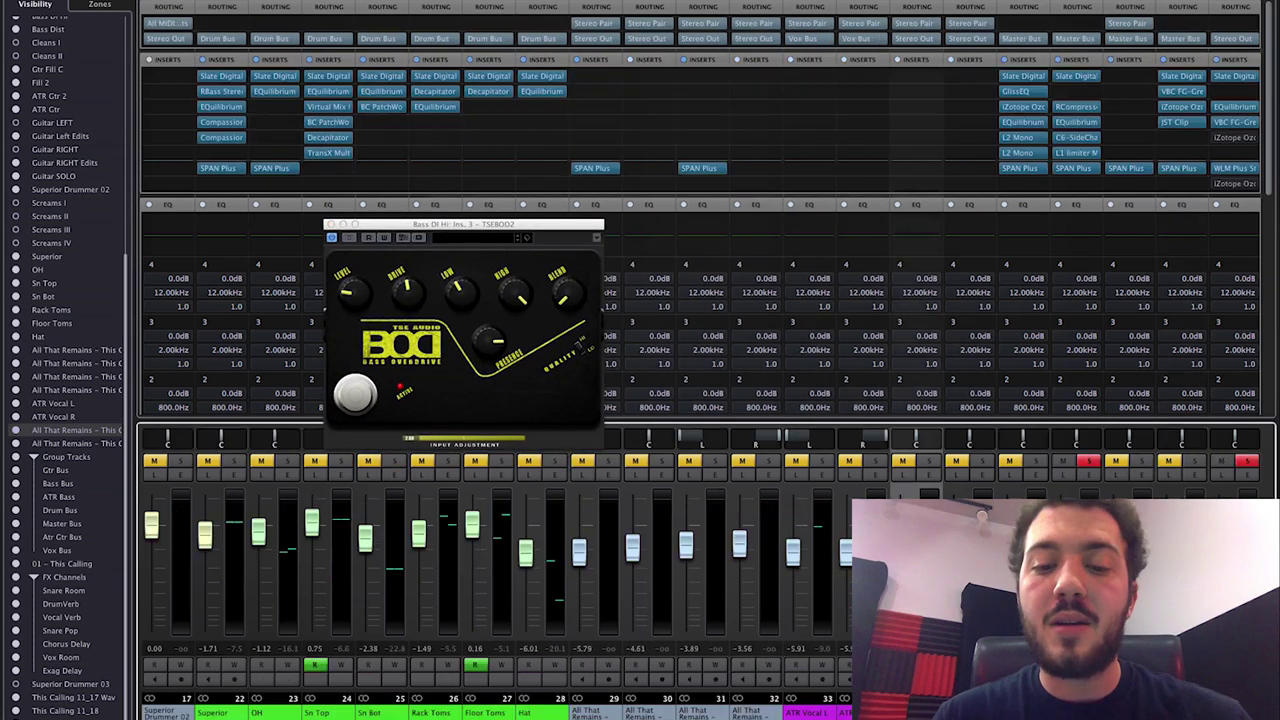
{"action": "scroll", "coordinate": [700, 400], "scroll_direction": "left", "scroll_amount": 6}
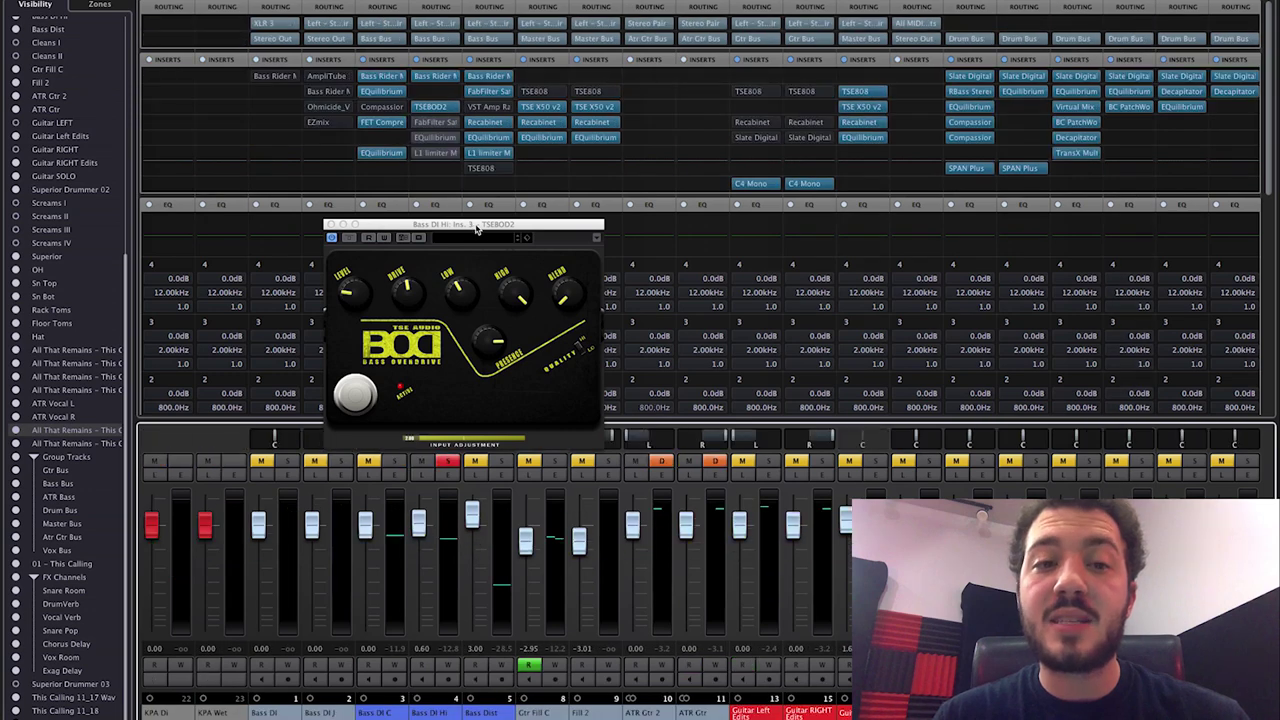
{"action": "left_click_drag", "start_coordinate": [483, 230], "coordinate": [780, 233]}
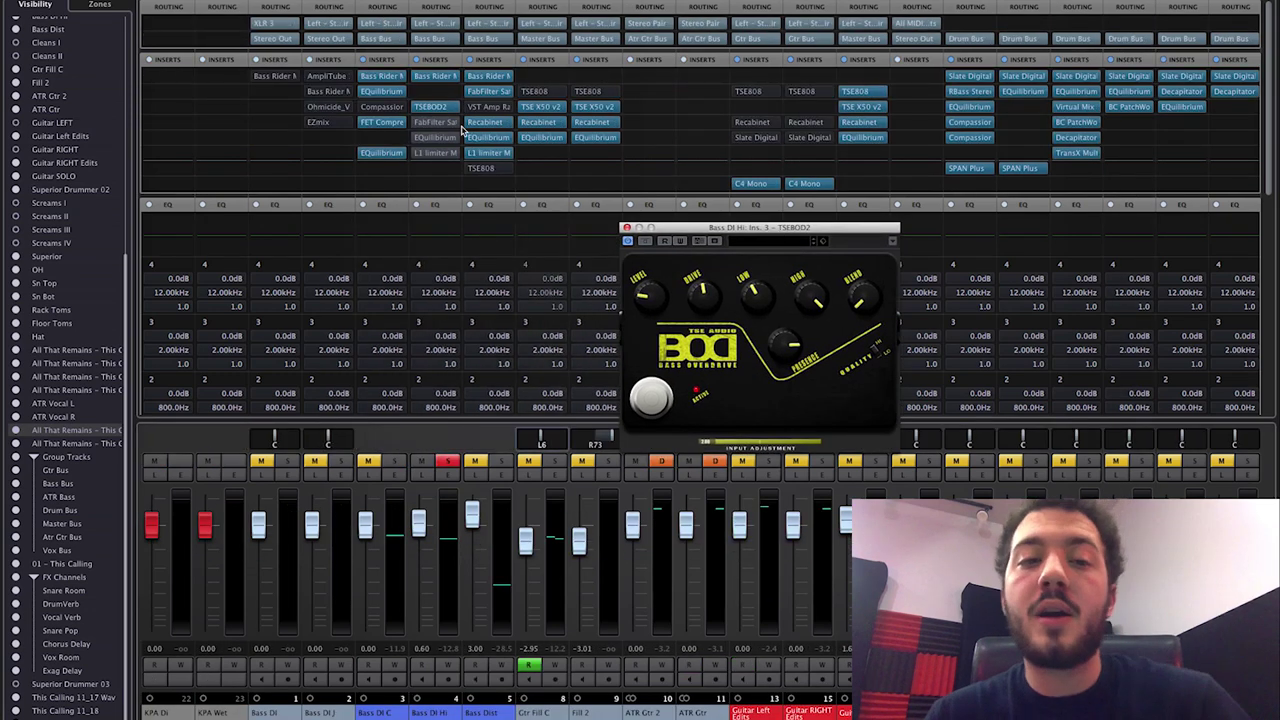
Enable FabFilter Saturn on Bass DI Hi and open it to inspect the drive setting
{"action": "left_click", "coordinate": [425, 122]}
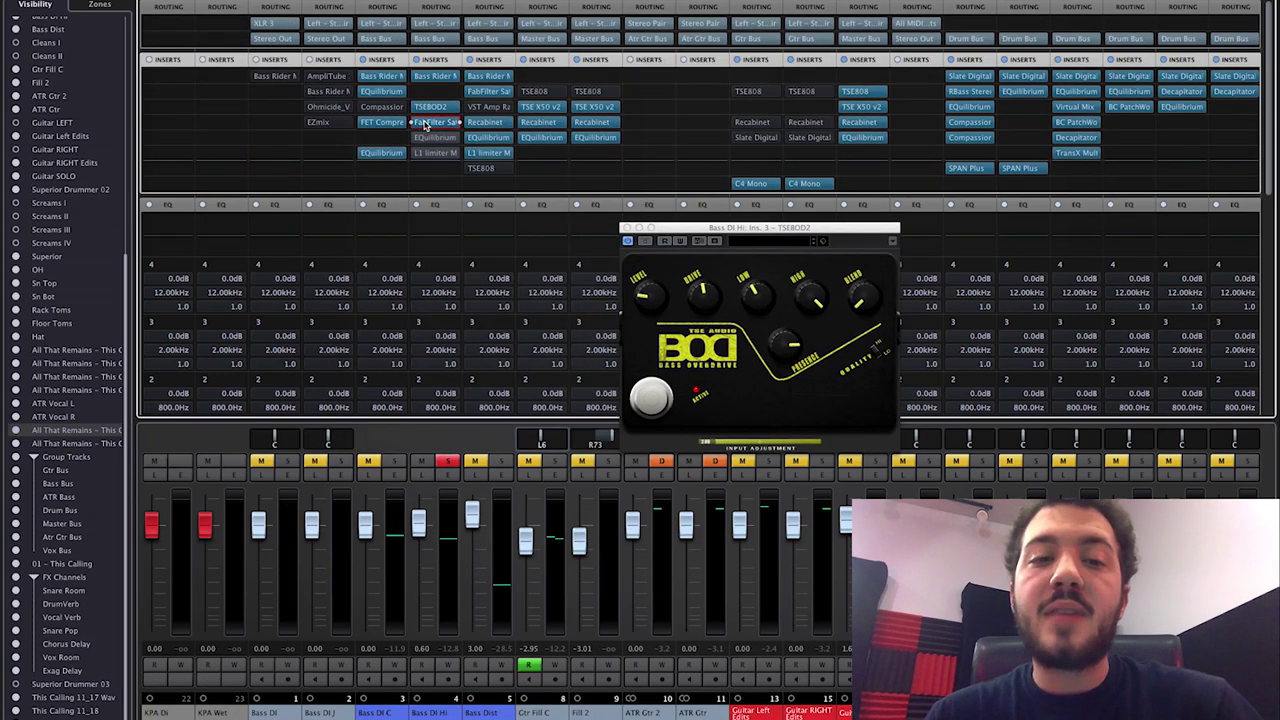
{"action": "left_click", "coordinate": [425, 122]}
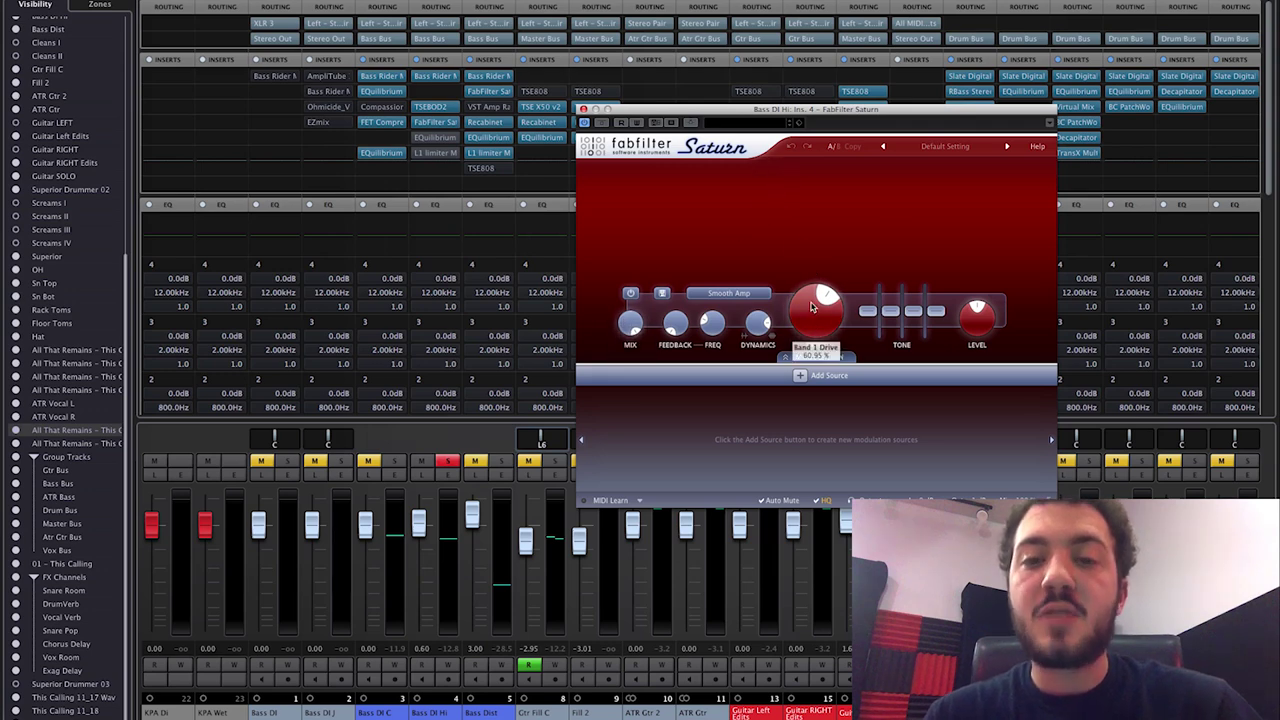
{"action": "right_click", "coordinate": [814, 306]}
{"action": "key", "text": "Escape"}
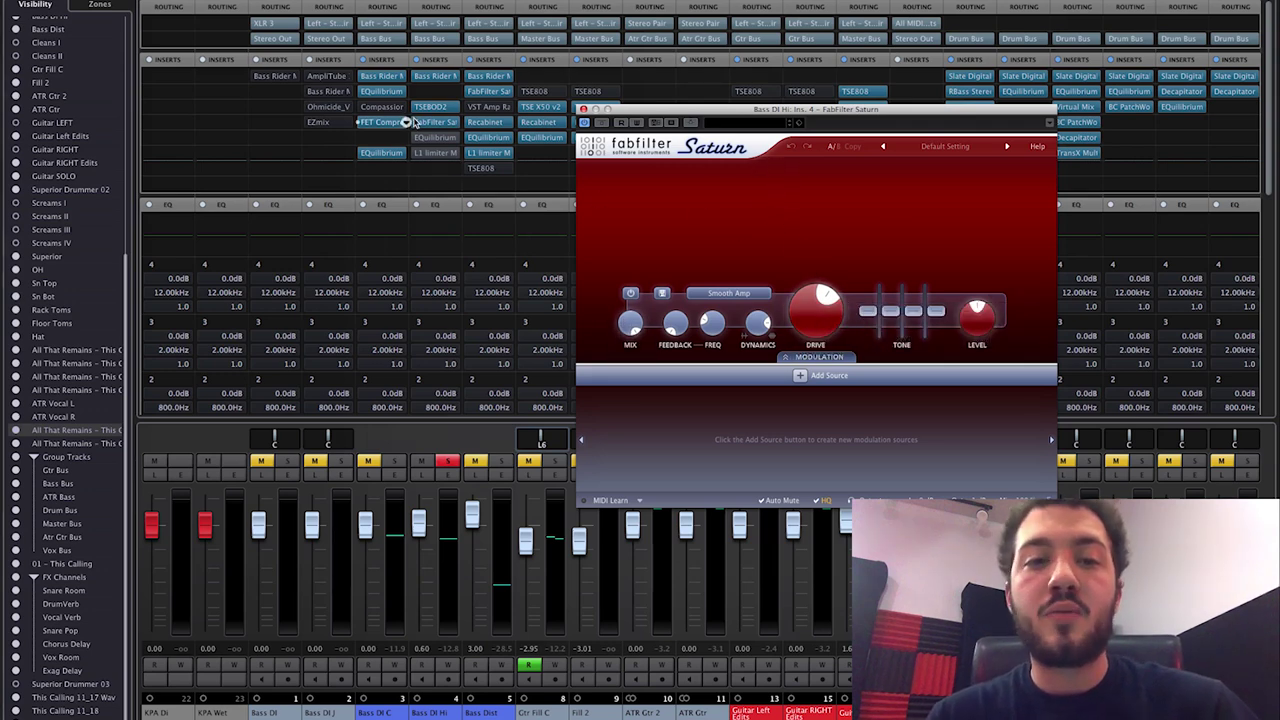
Play the track and compare Bass DI Hi with FabFilter Saturn bypassed and active, leaving it active
{"action": "key", "text": "space"}
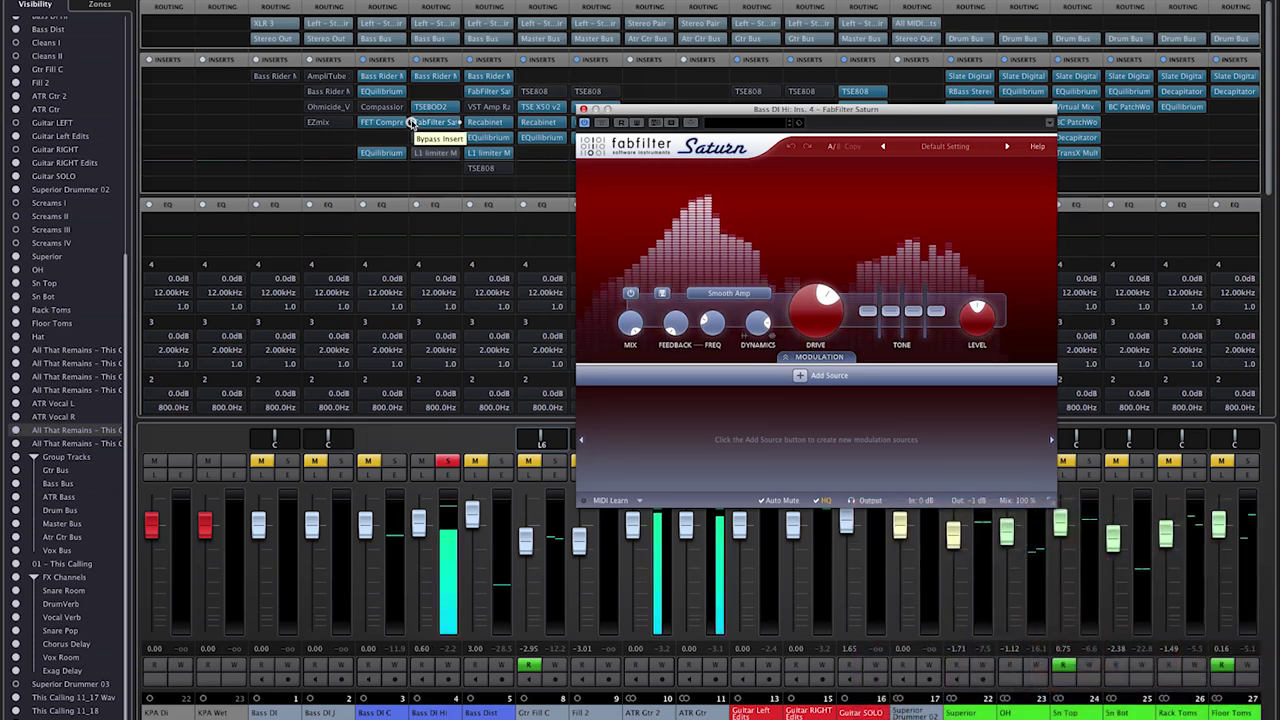
{"action": "left_click", "coordinate": [410, 122]}
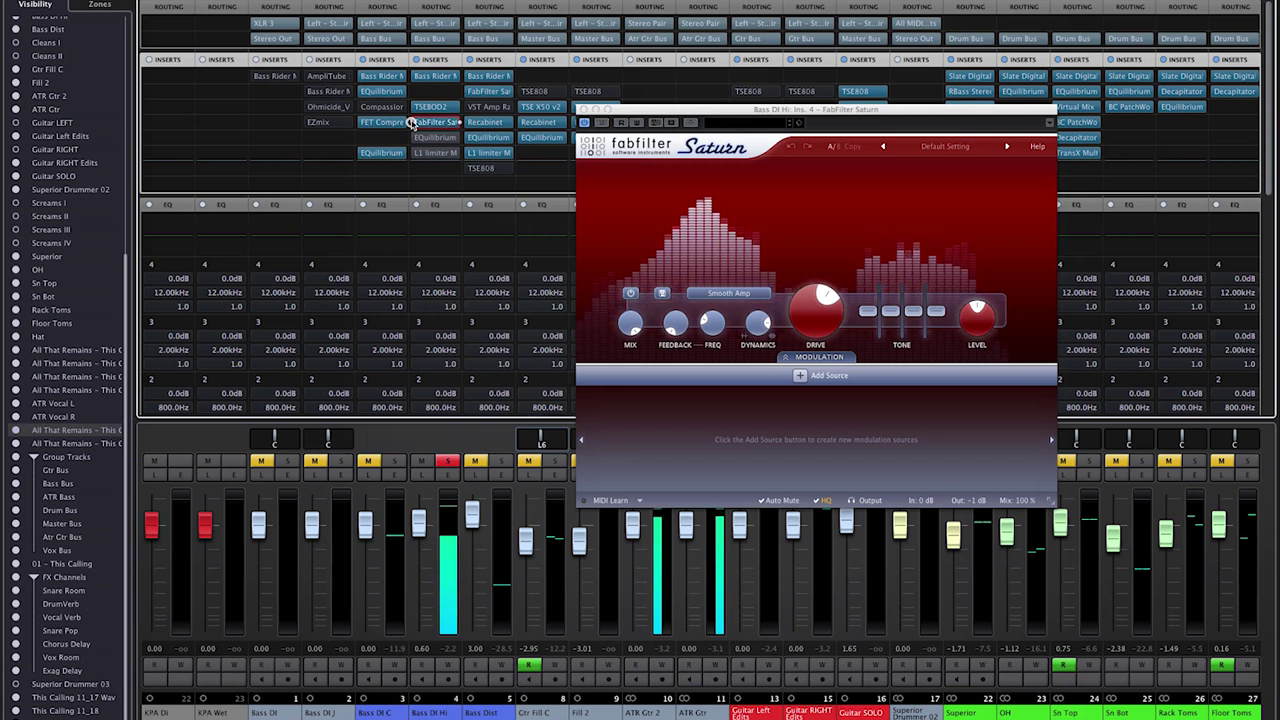
{"action": "left_click", "coordinate": [411, 122]}
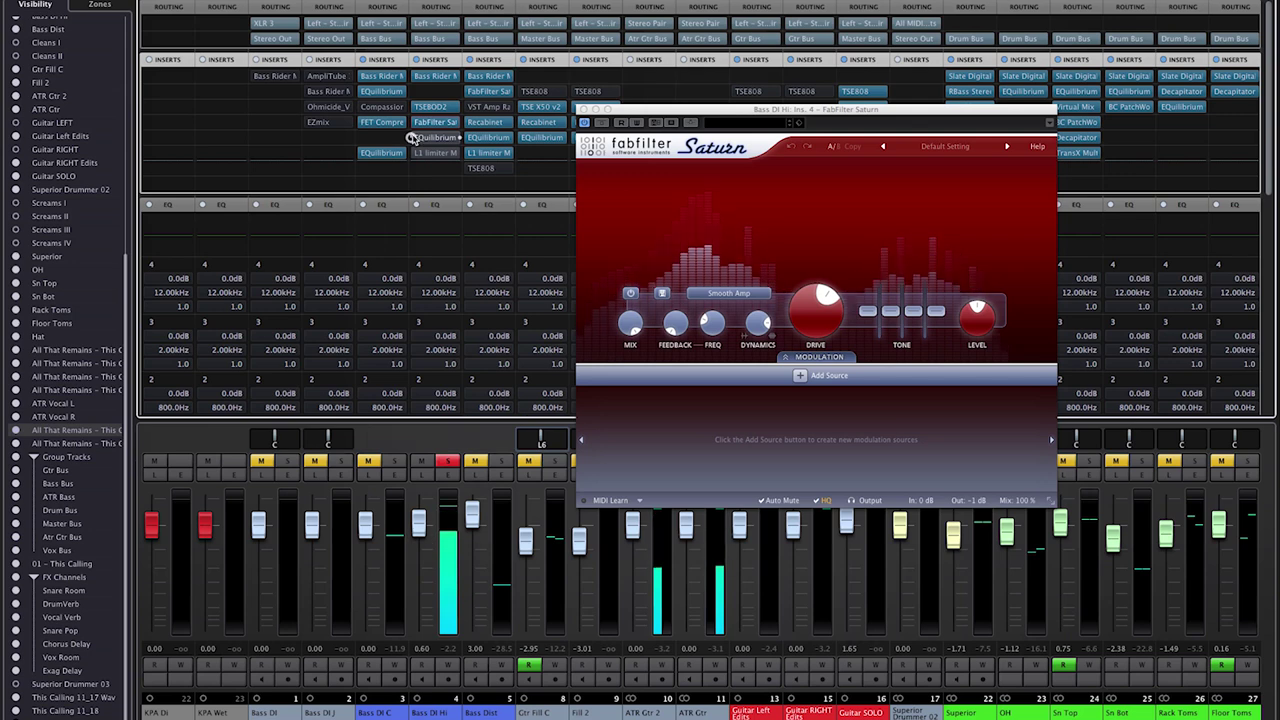
Enable EQuilibrium and the L1 limiter on Bass DI Hi, with Bass DI C soloed alongside it, and close the limiter window
{"action": "left_click", "coordinate": [432, 137]}
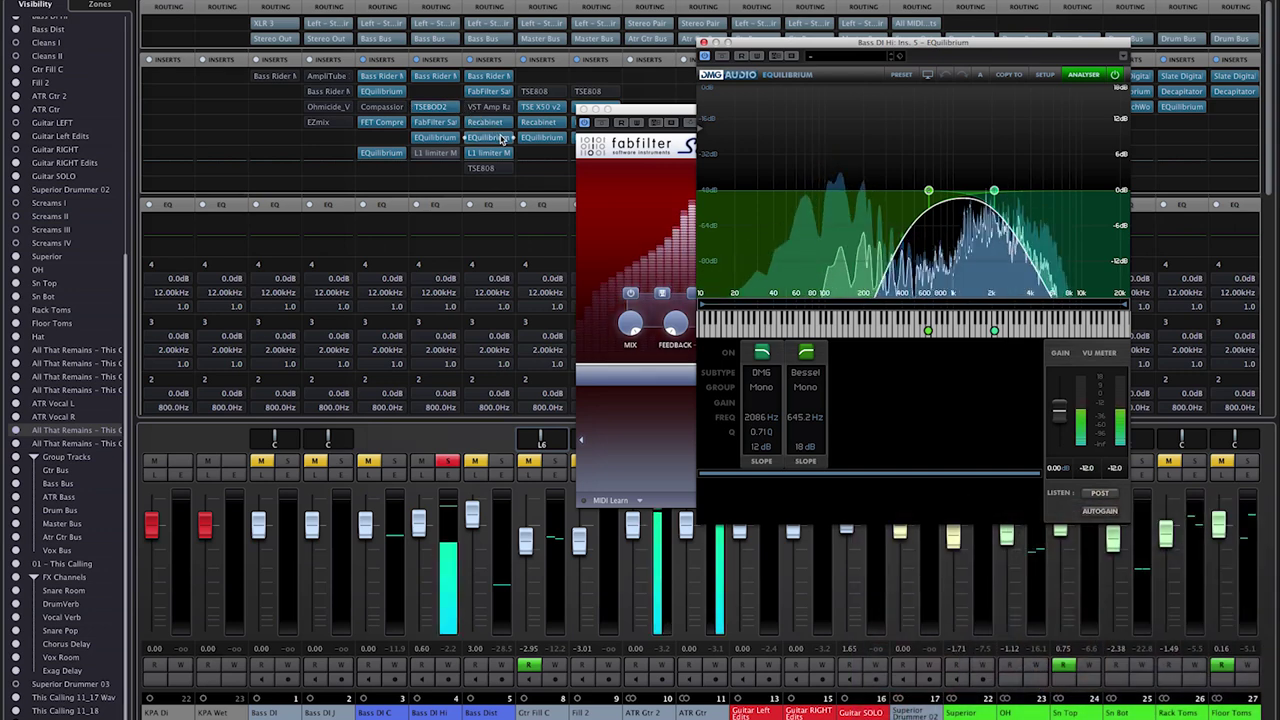
{"action": "left_click", "coordinate": [576, 172]}
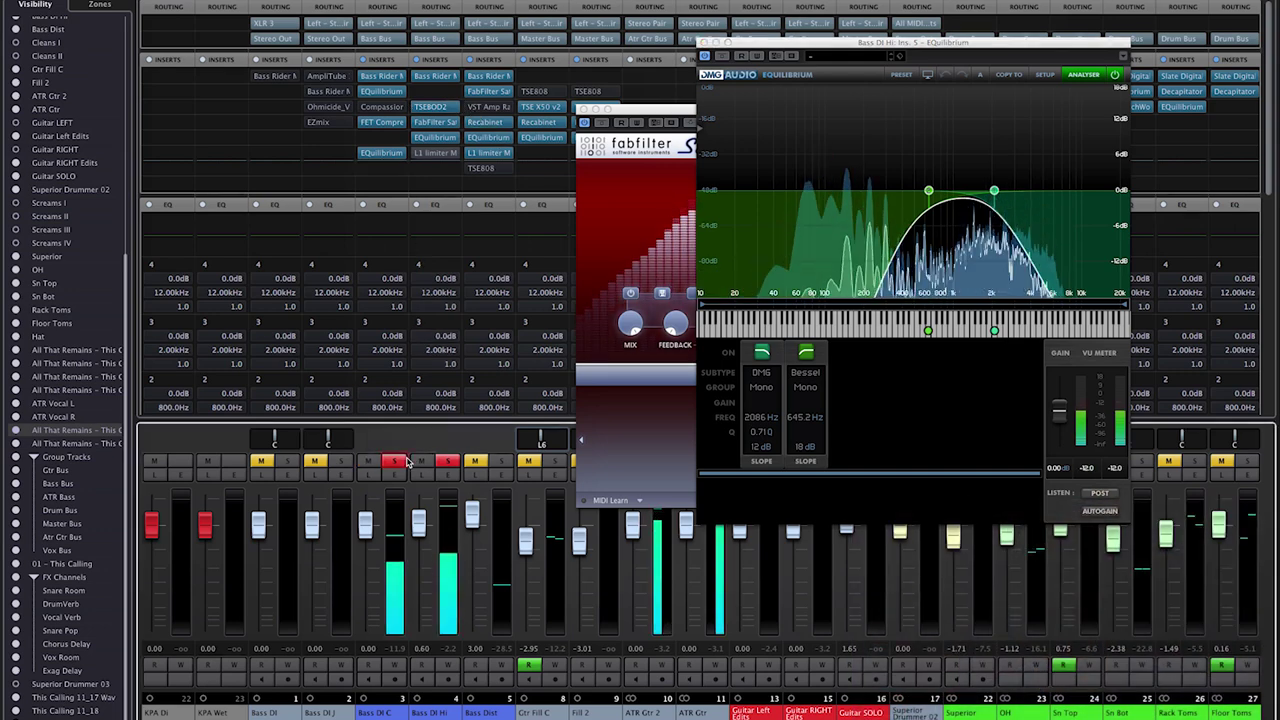
{"action": "left_click", "coordinate": [416, 156]}
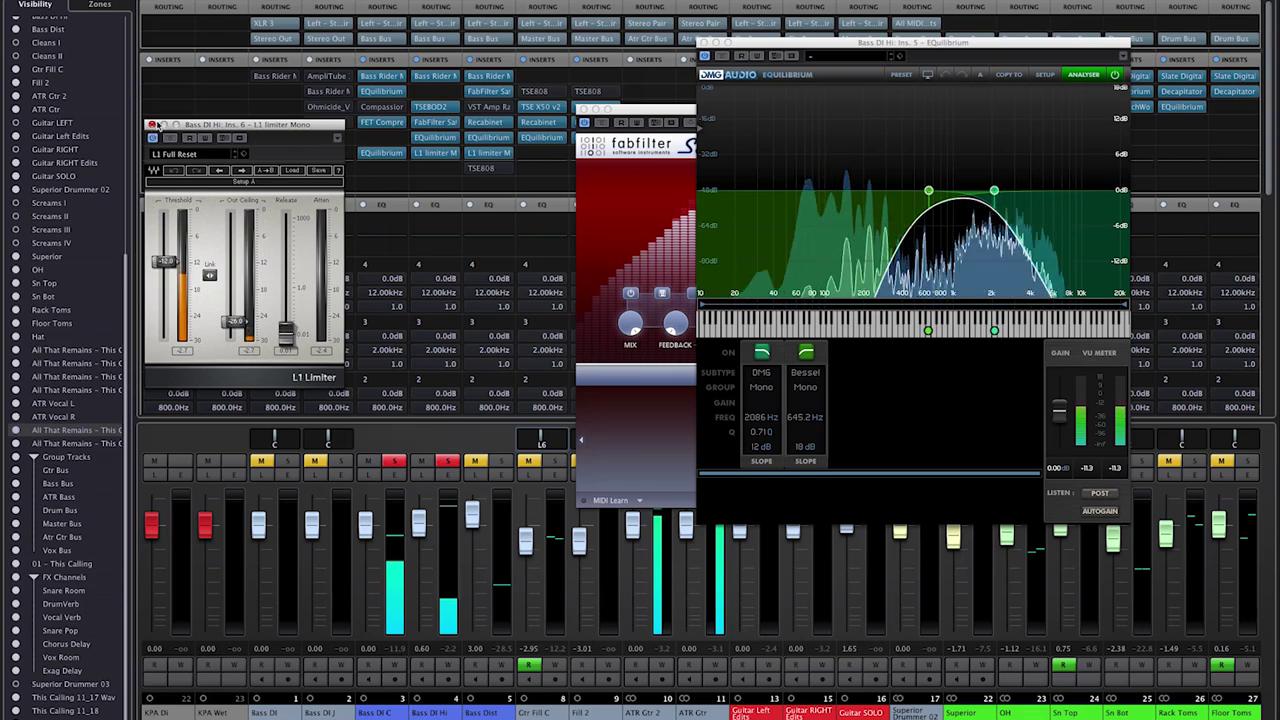
{"action": "left_click", "coordinate": [153, 125]}
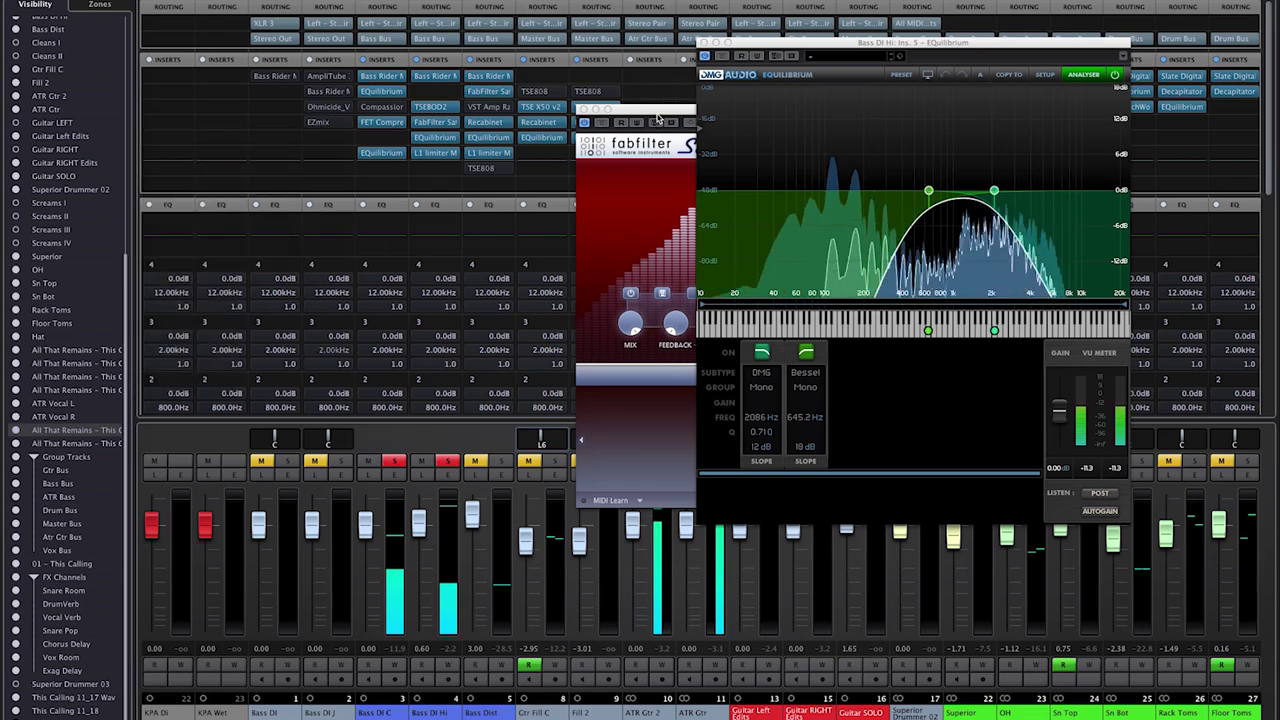
Place the Saturn and EQuilibrium windows side by side and deactivate Saturn during playback to compare the sound
{"action": "left_click_drag", "start_coordinate": [658, 119], "coordinate": [167, 129]}
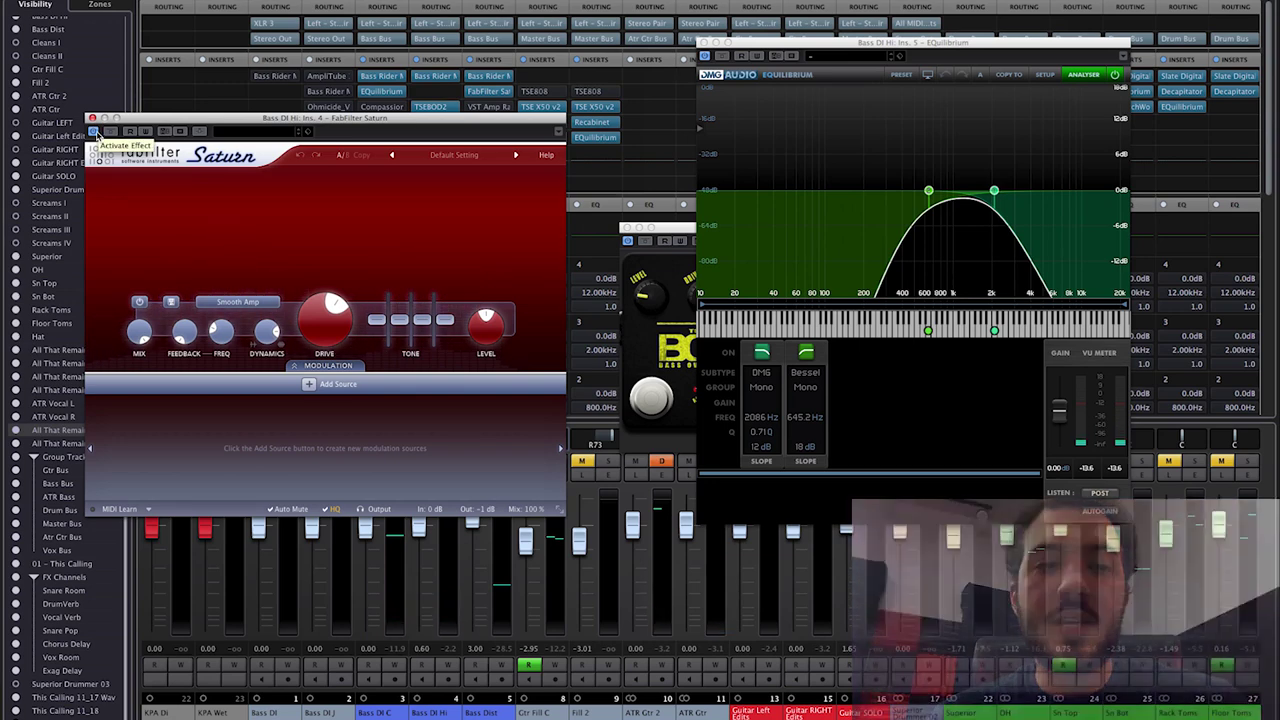
{"action": "key", "text": "space"}
{"action": "left_click_drag", "start_coordinate": [769, 64], "coordinate": [763, 10]}
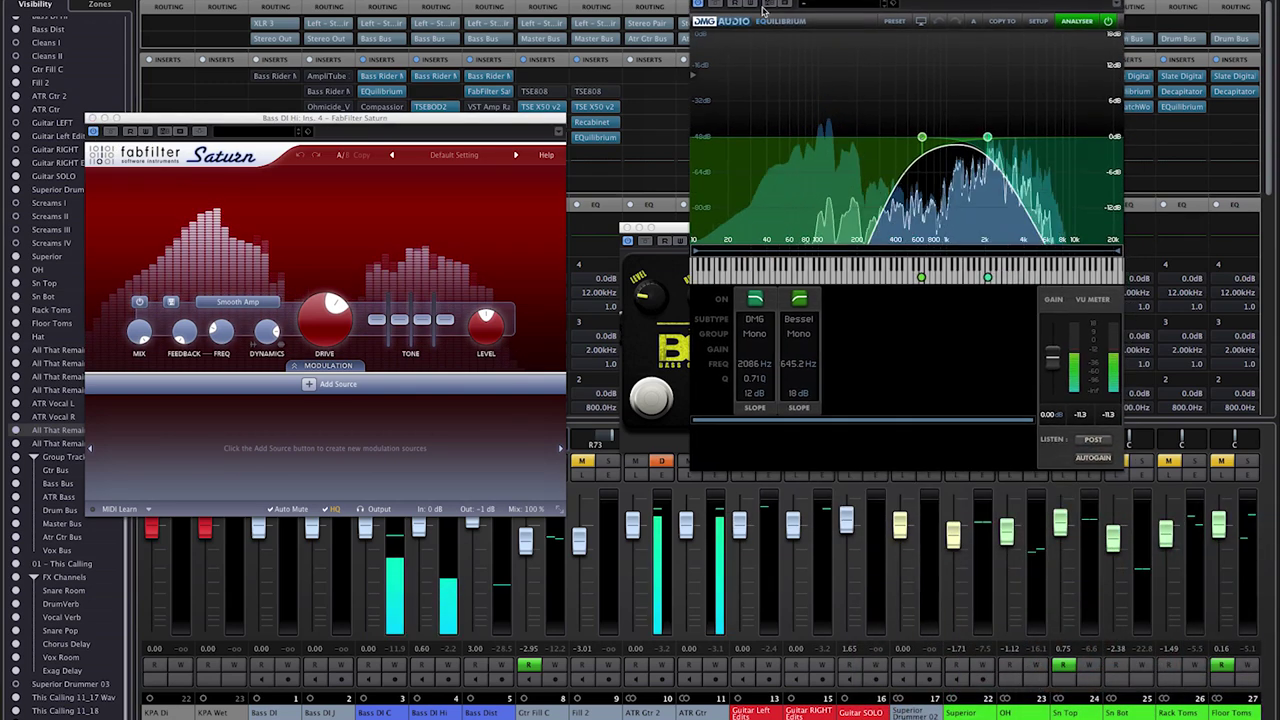
{"action": "left_click", "coordinate": [93, 132]}
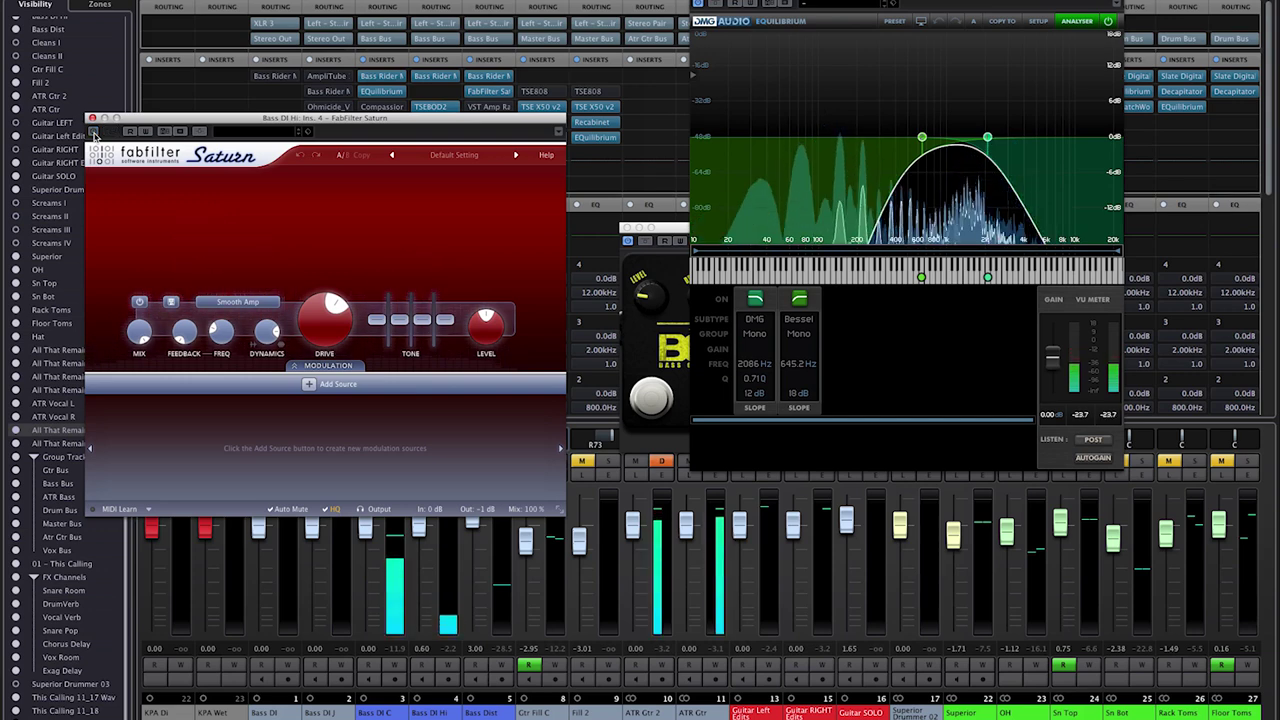
Reactivate Saturn on Bass DI Hi, close its window, stop playback and reposition the EQuilibrium window
{"action": "left_click", "coordinate": [94, 133]}
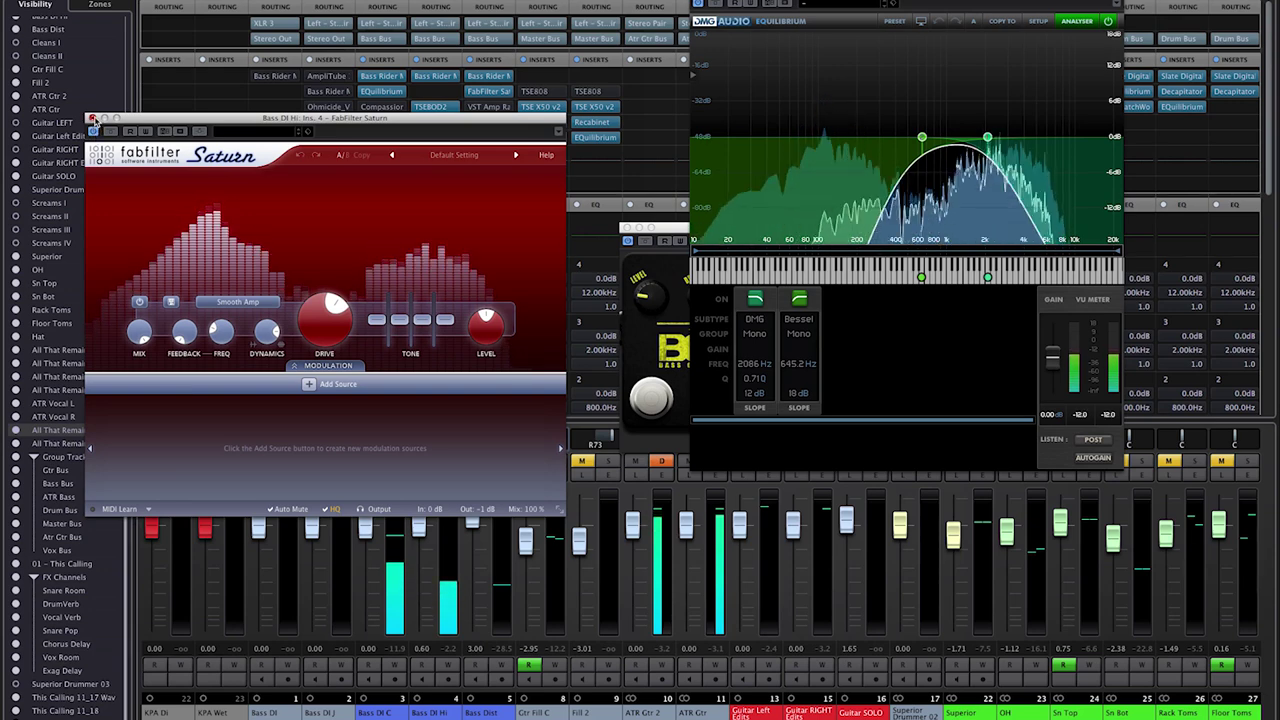
{"action": "left_click", "coordinate": [91, 118]}
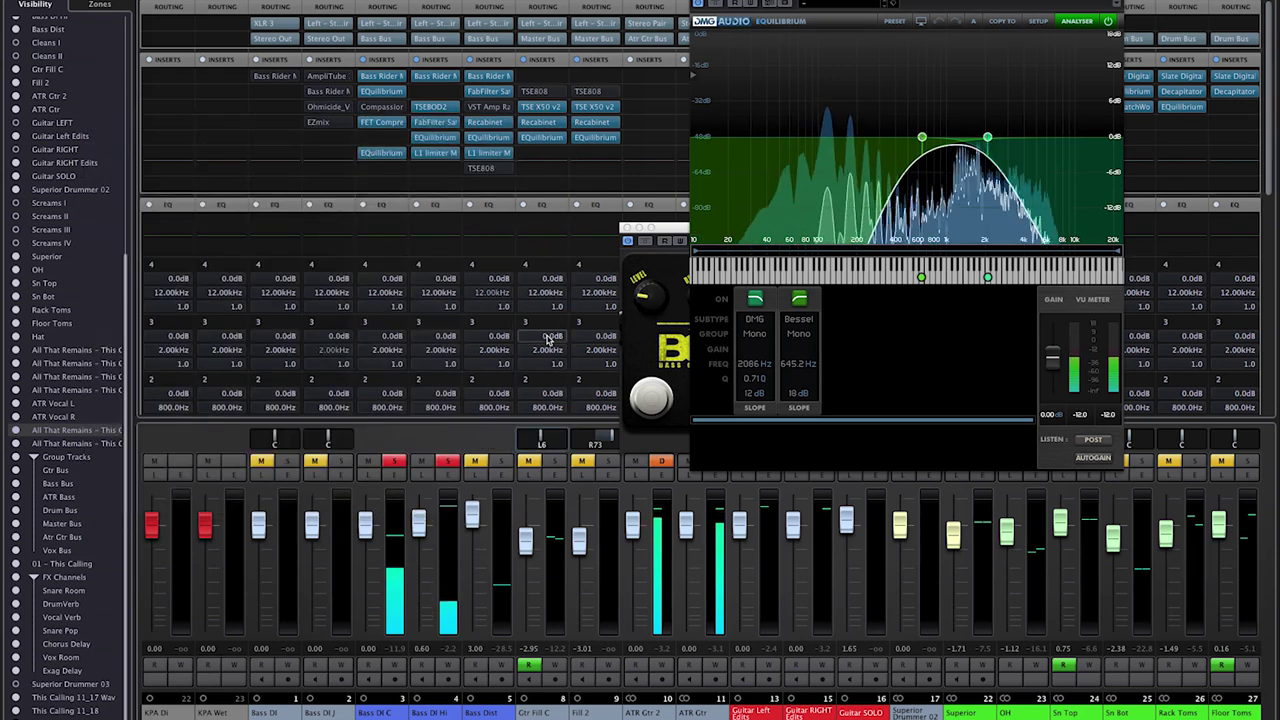
{"action": "key", "text": "space"}
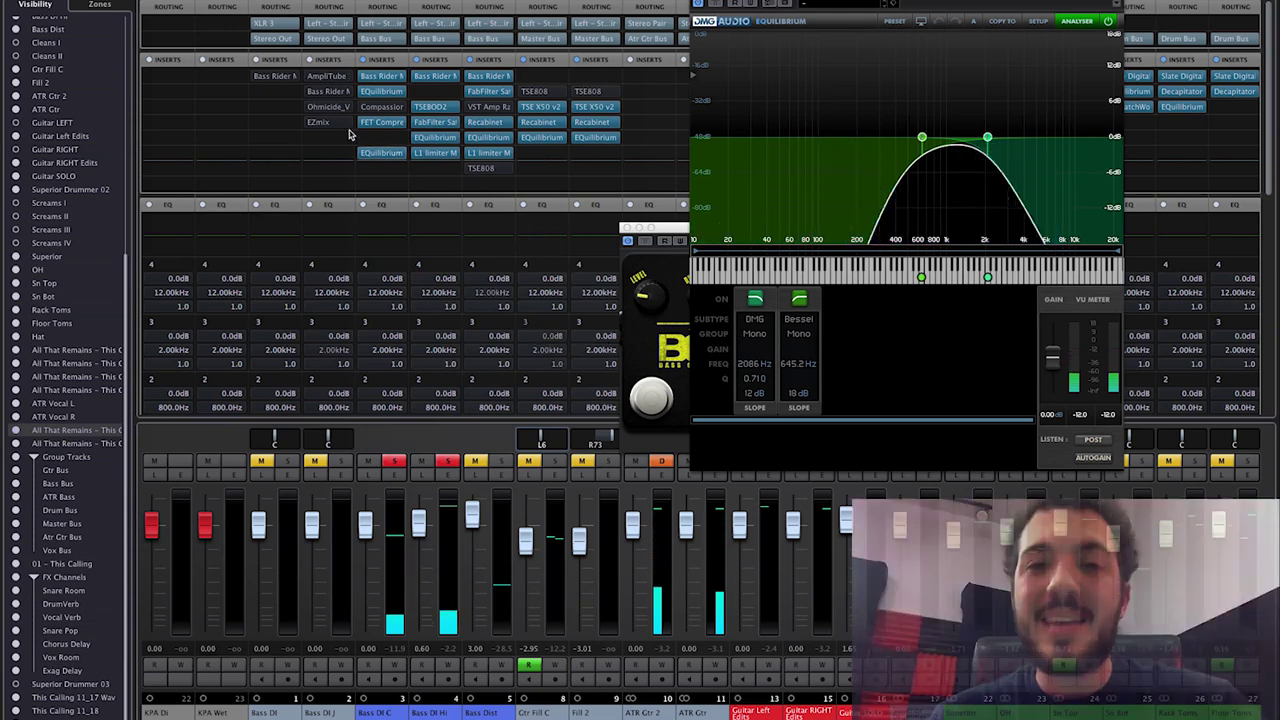
{"action": "left_click_drag", "start_coordinate": [773, 2], "coordinate": [779, 12]}
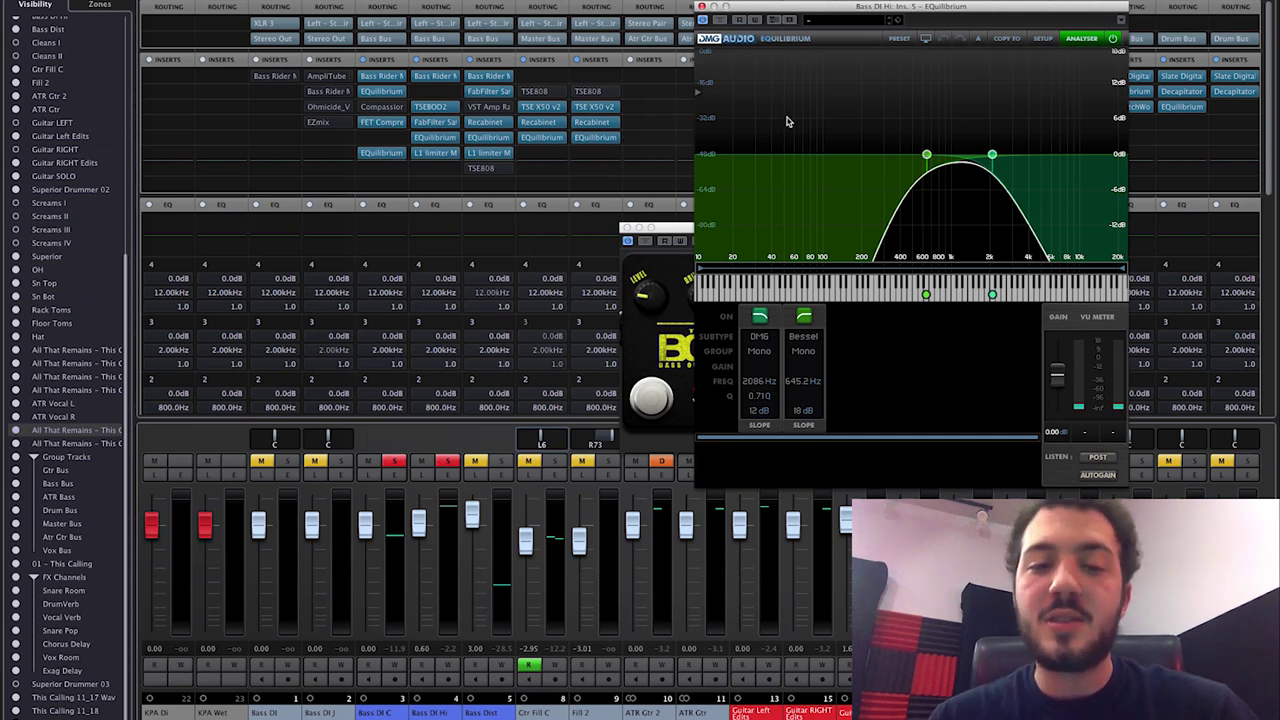
Solo only Bass Dist and bypass its EQuilibrium and L1 limiter while the track plays
{"action": "left_click", "coordinate": [501, 461]}
{"action": "left_click", "coordinate": [447, 461]}
{"action": "left_click", "coordinate": [394, 461]}
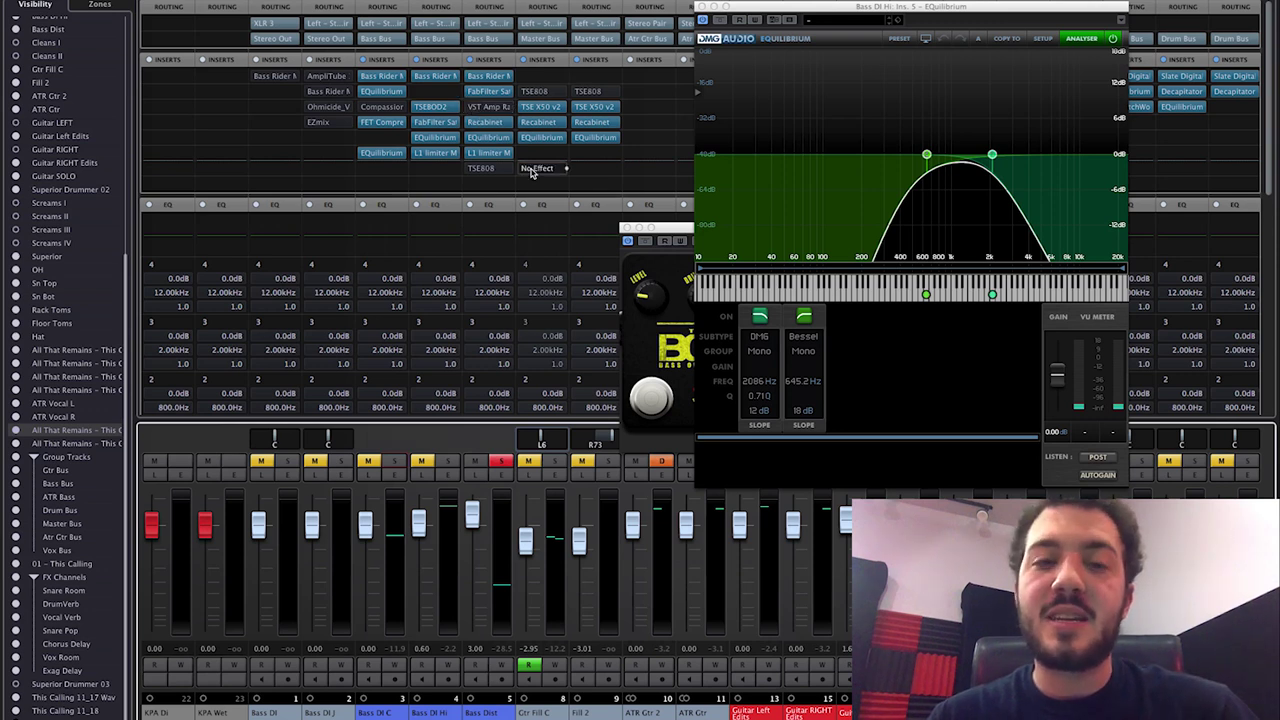
{"action": "key", "text": "space"}
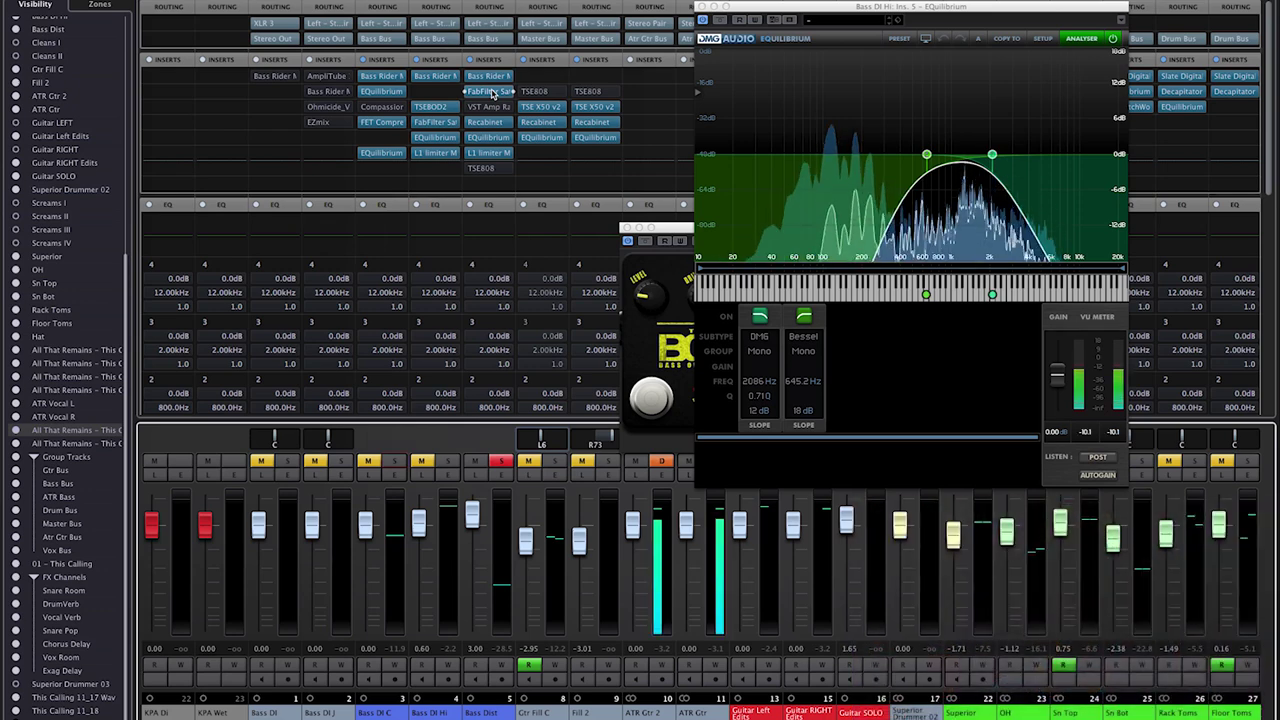
{"action": "left_click", "coordinate": [464, 153]}
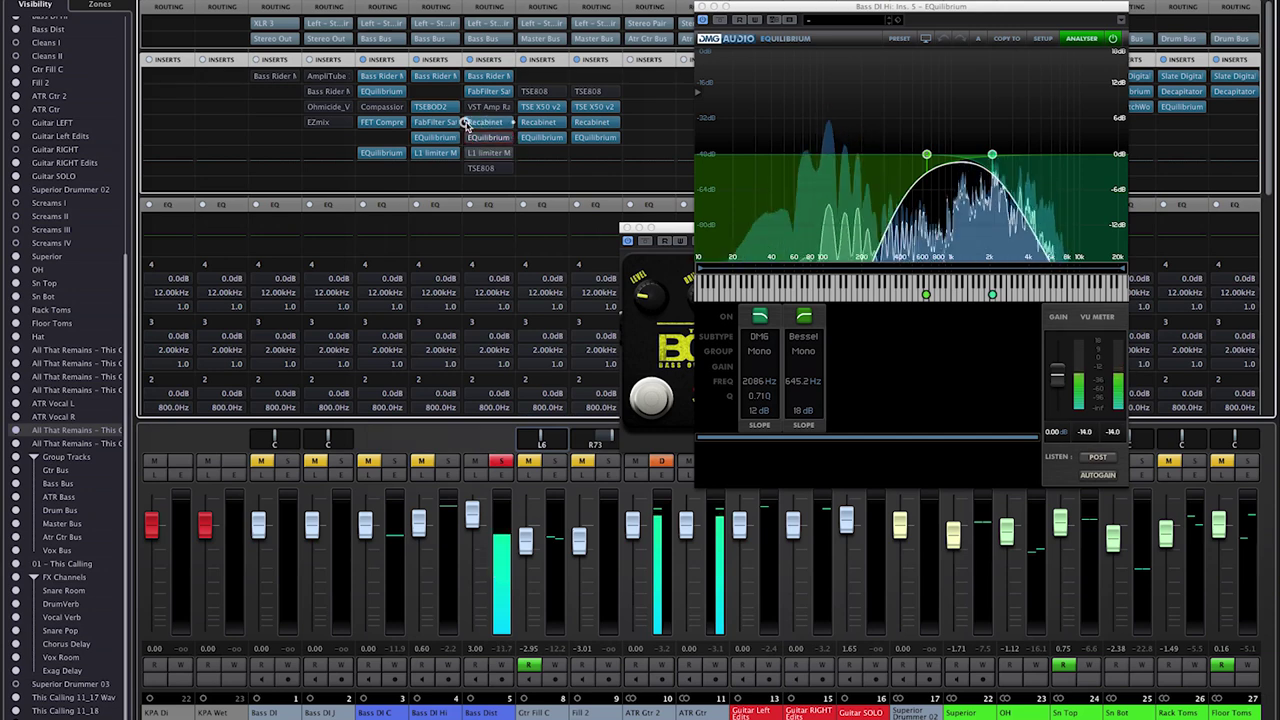
{"action": "left_click", "coordinate": [466, 106]}
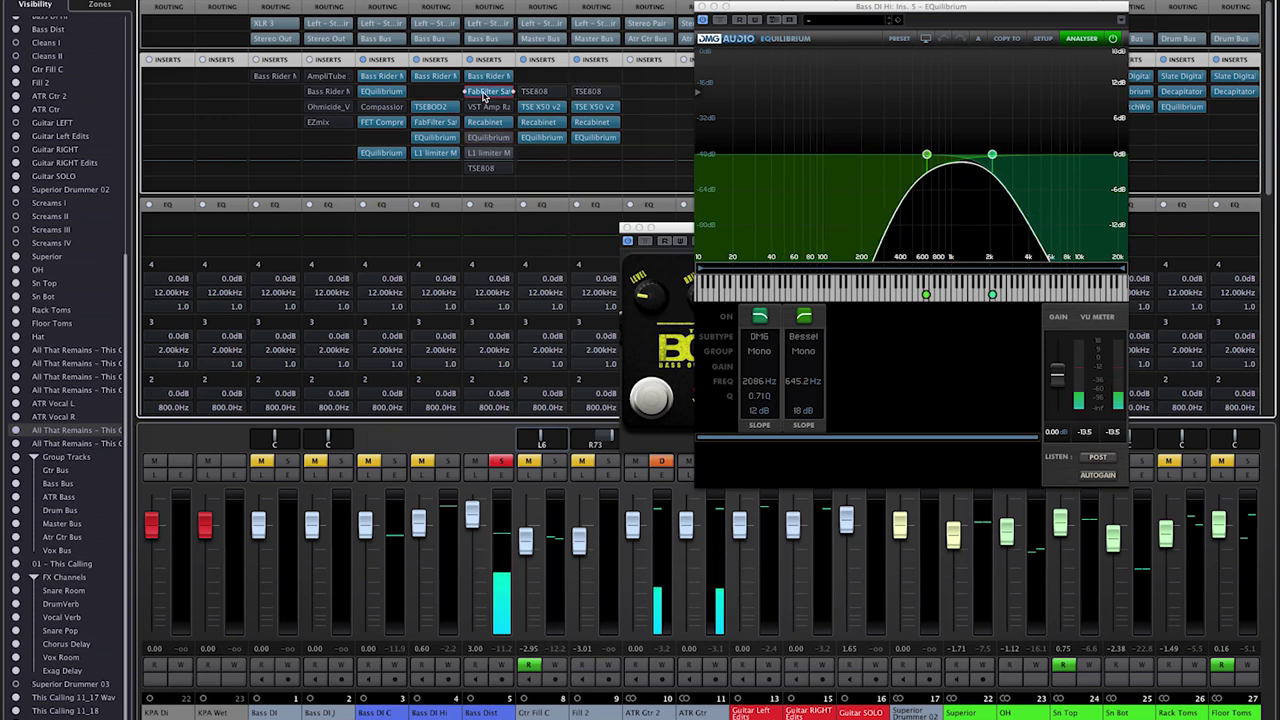
Open Saturn on Bass Dist, examine its Crunchy Amp setting and EG 1 drive modulation during playback, and close it
{"action": "left_click", "coordinate": [486, 92]}
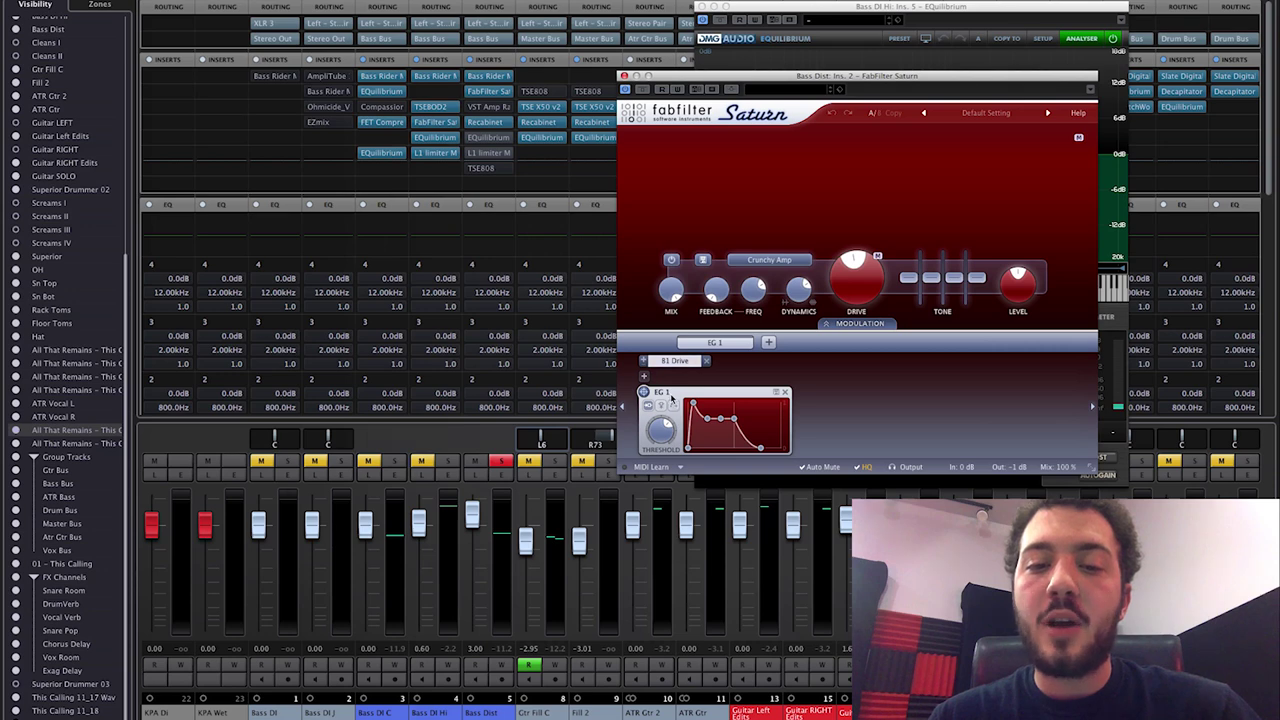
{"action": "key", "text": "space"}
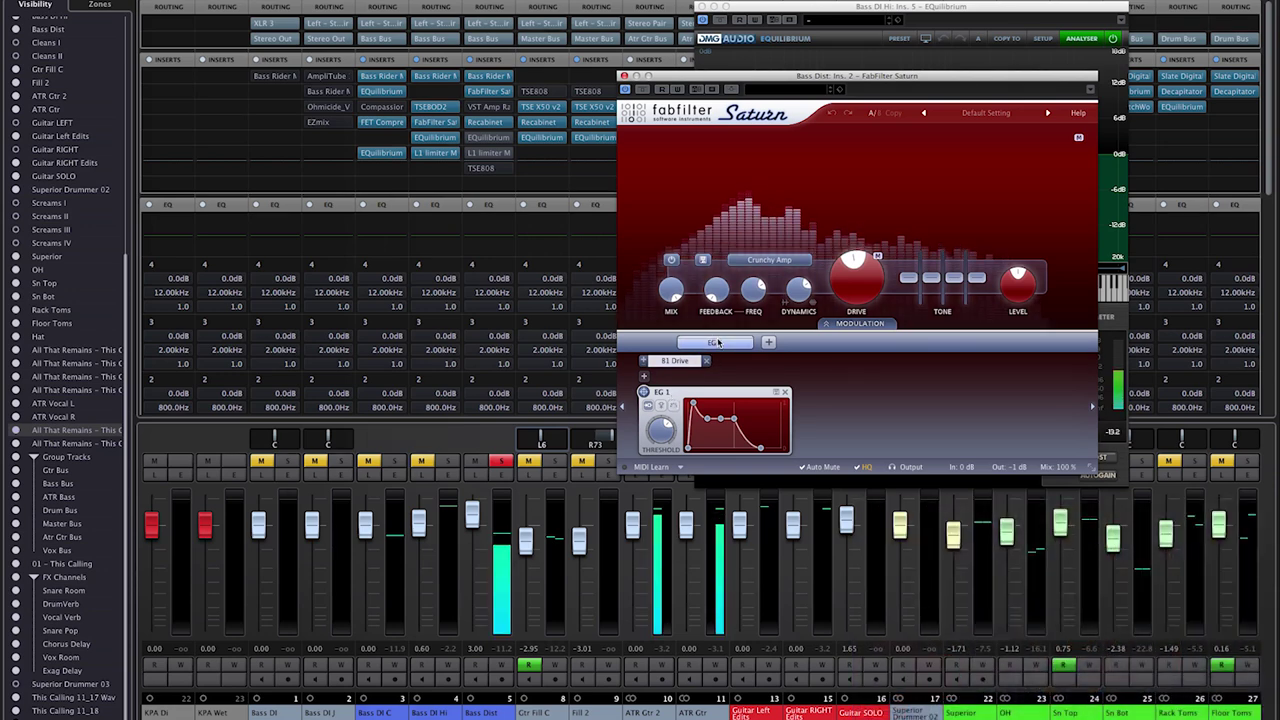
{"action": "mouse_move", "coordinate": [717, 342]}
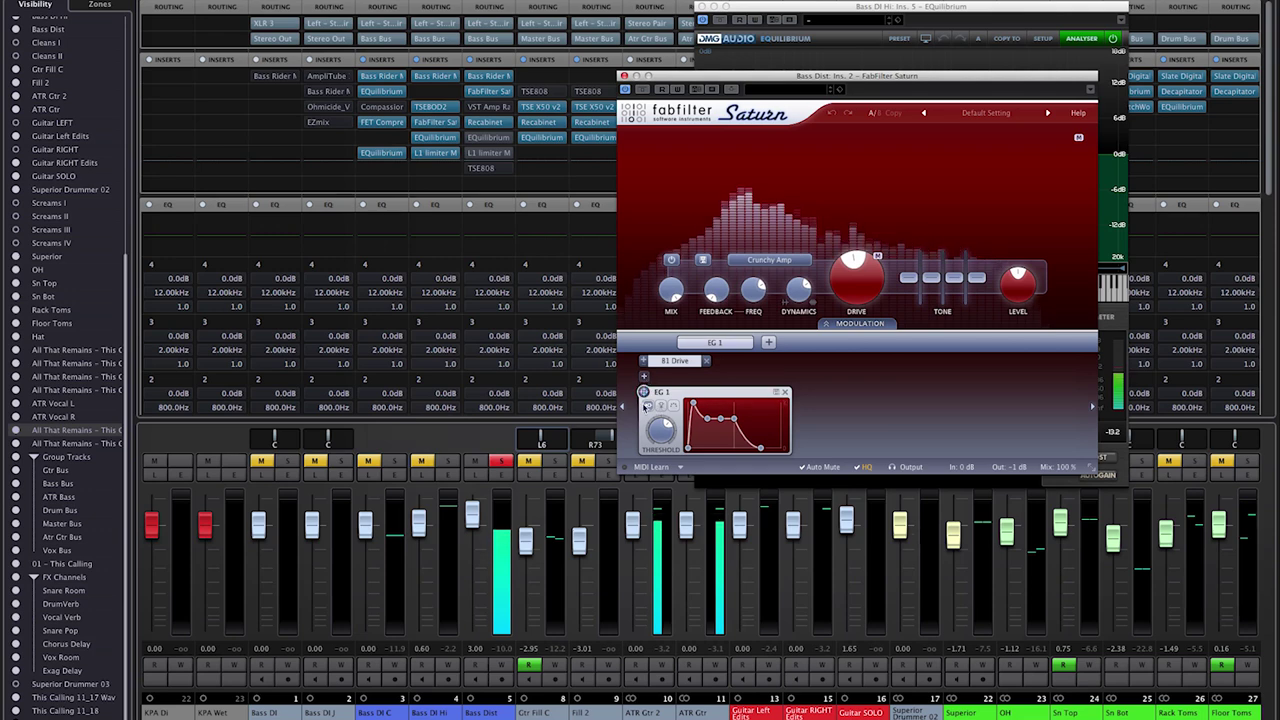
{"action": "mouse_move", "coordinate": [646, 405]}
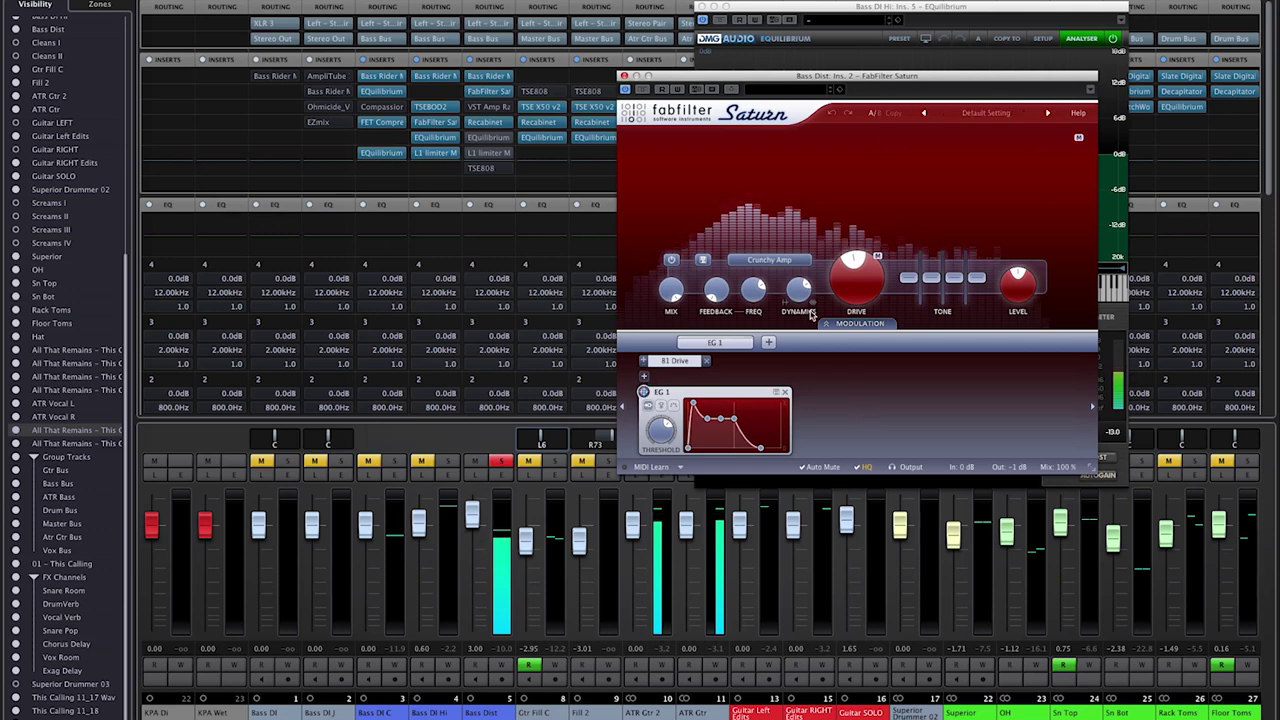
{"action": "key", "text": "space"}
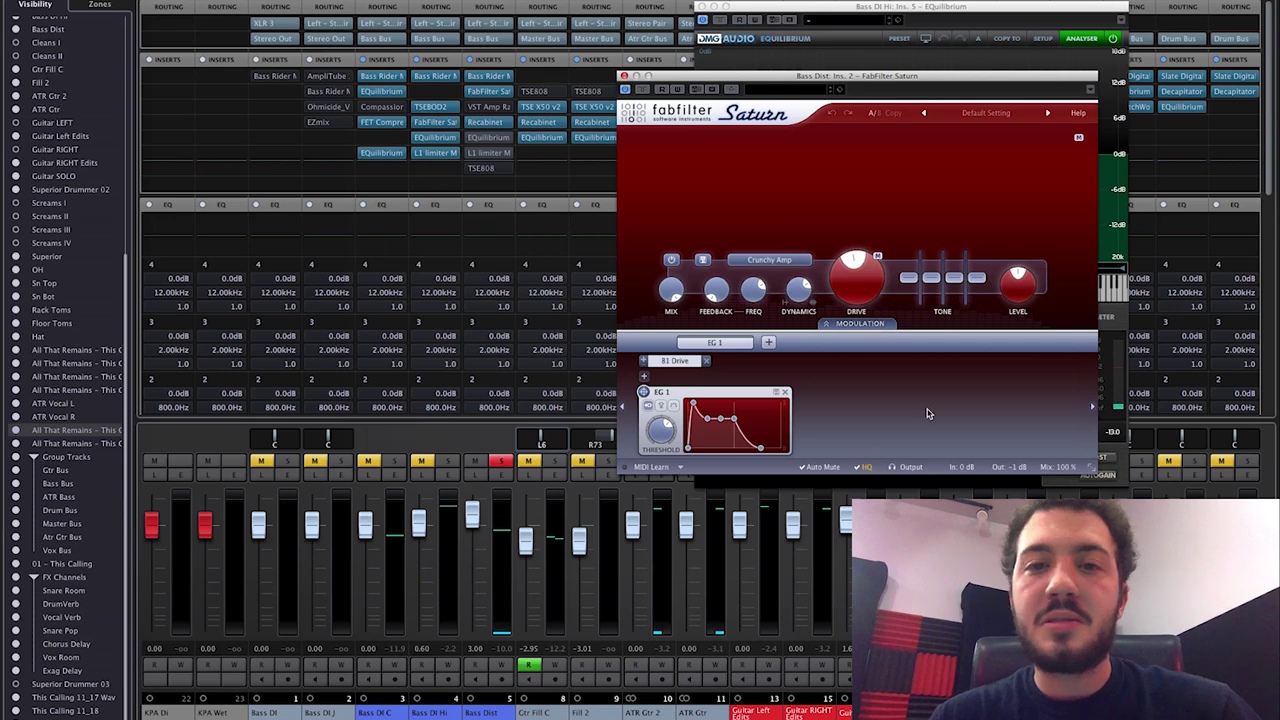
{"action": "left_click_drag", "start_coordinate": [869, 76], "coordinate": [491, 106]}
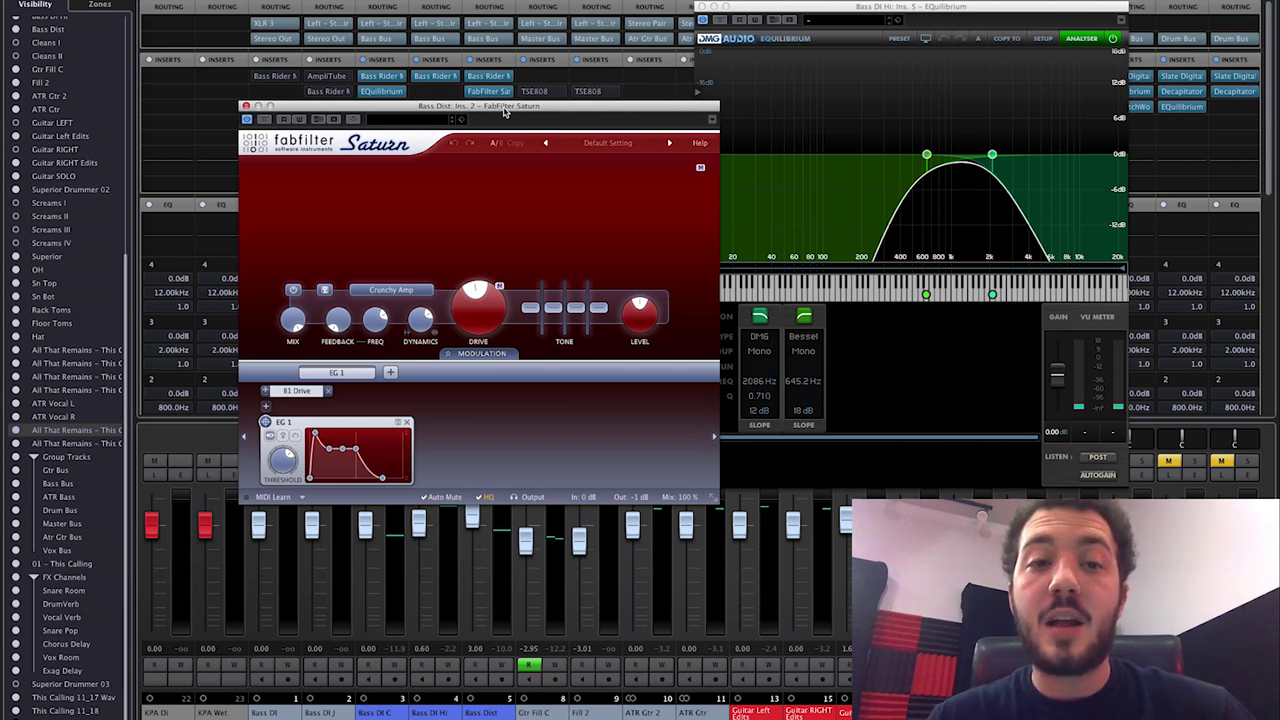
{"action": "left_click", "coordinate": [246, 107]}
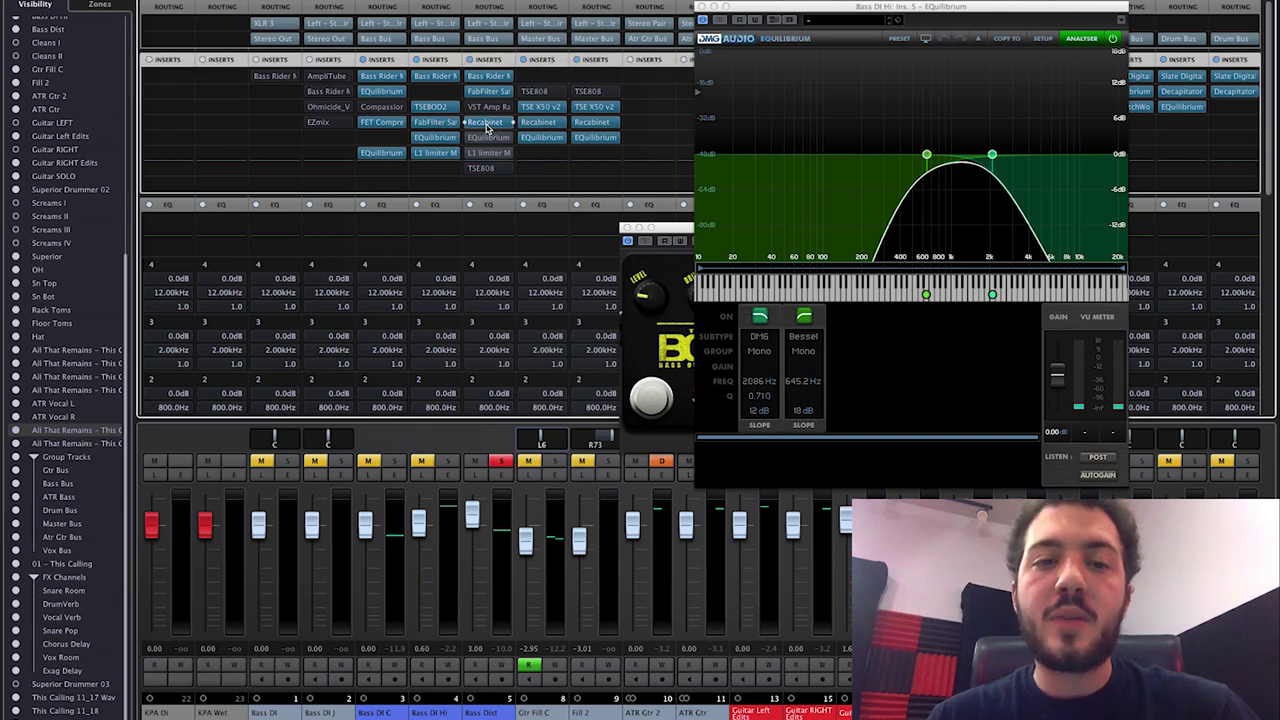
Check the impulse loaded in Recabinet on Bass Dist, and enable EQuilibrium to audition its filter curve during playback
{"action": "left_click", "coordinate": [487, 123]}
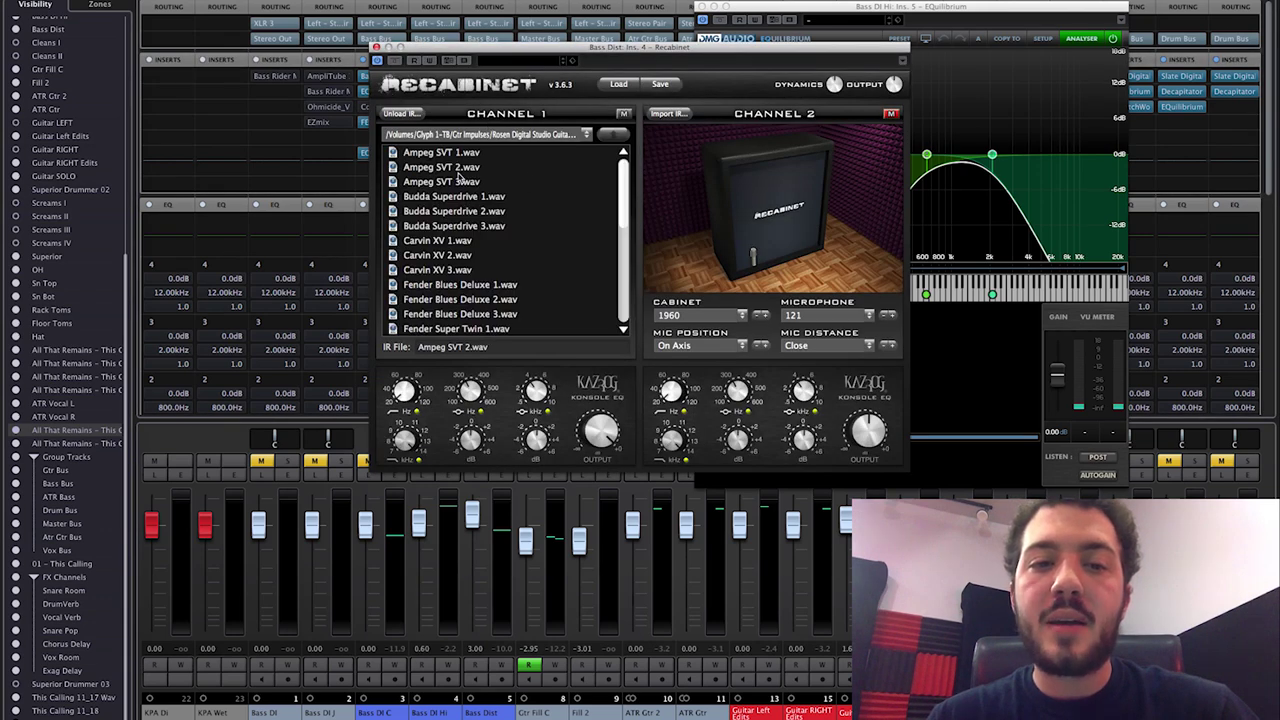
{"action": "left_click", "coordinate": [376, 48]}
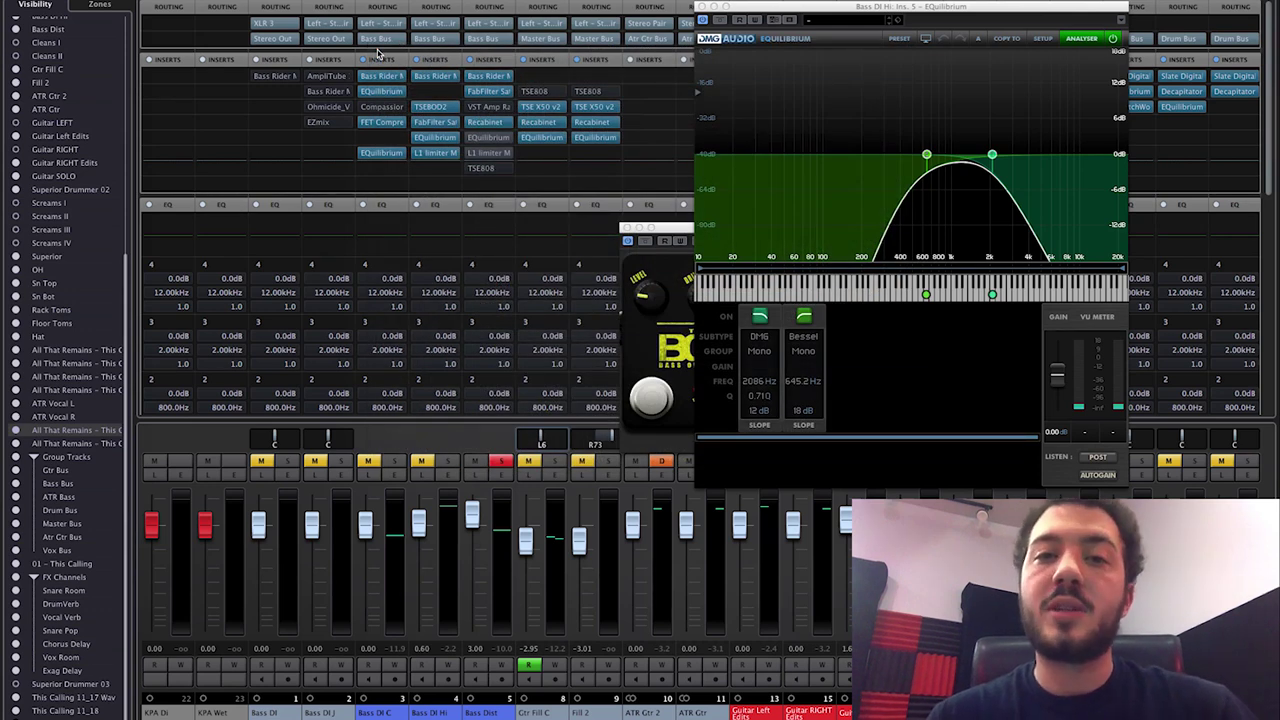
{"action": "left_click", "coordinate": [470, 140]}
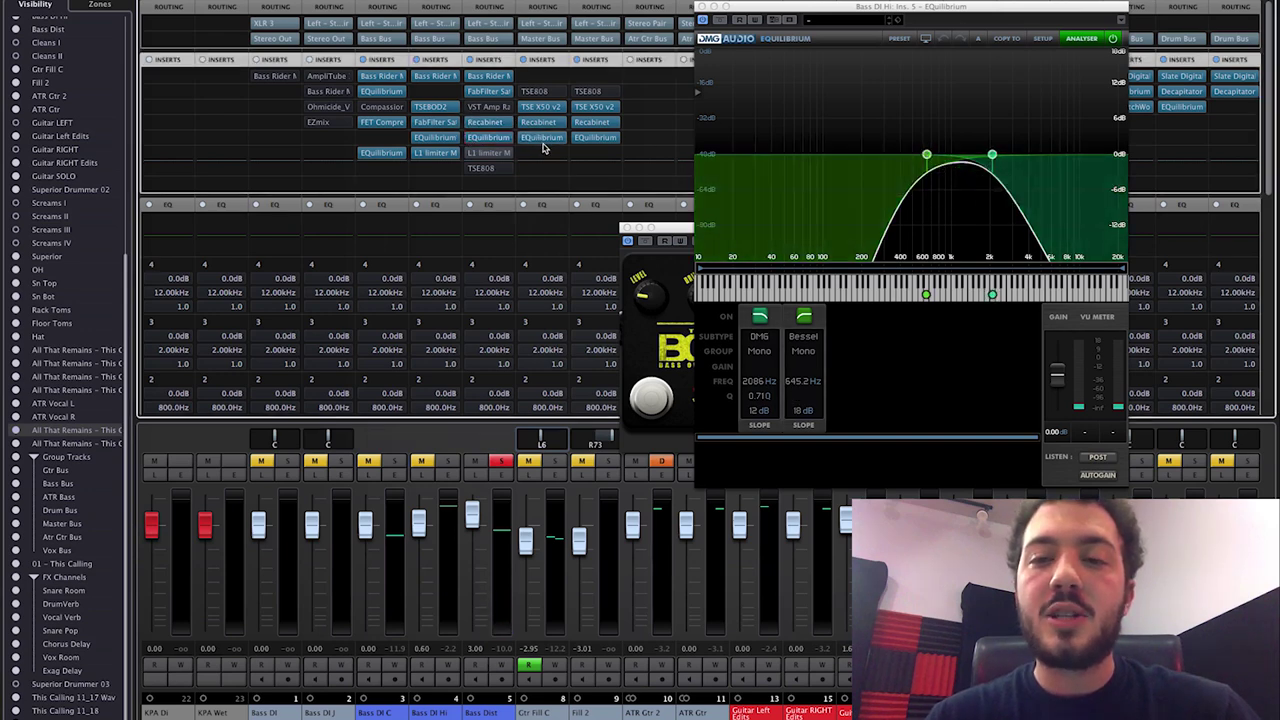
{"action": "left_click", "coordinate": [488, 137]}
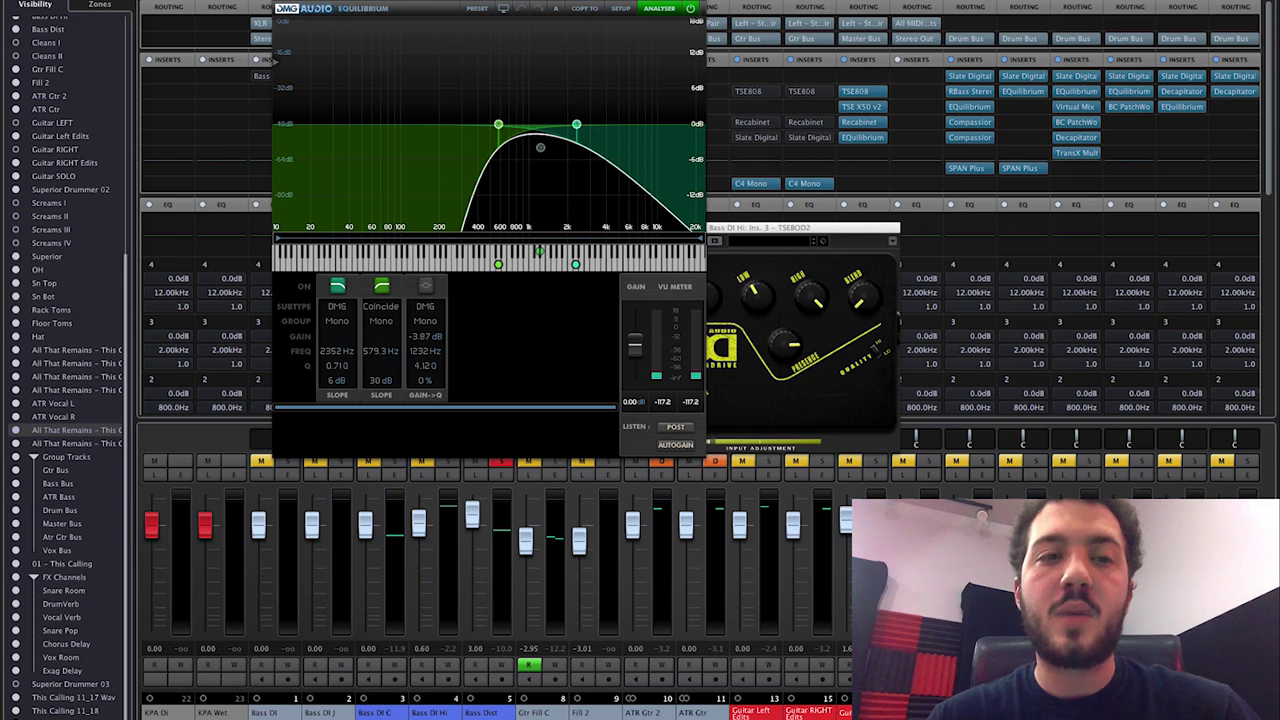
{"action": "key", "text": "space"}
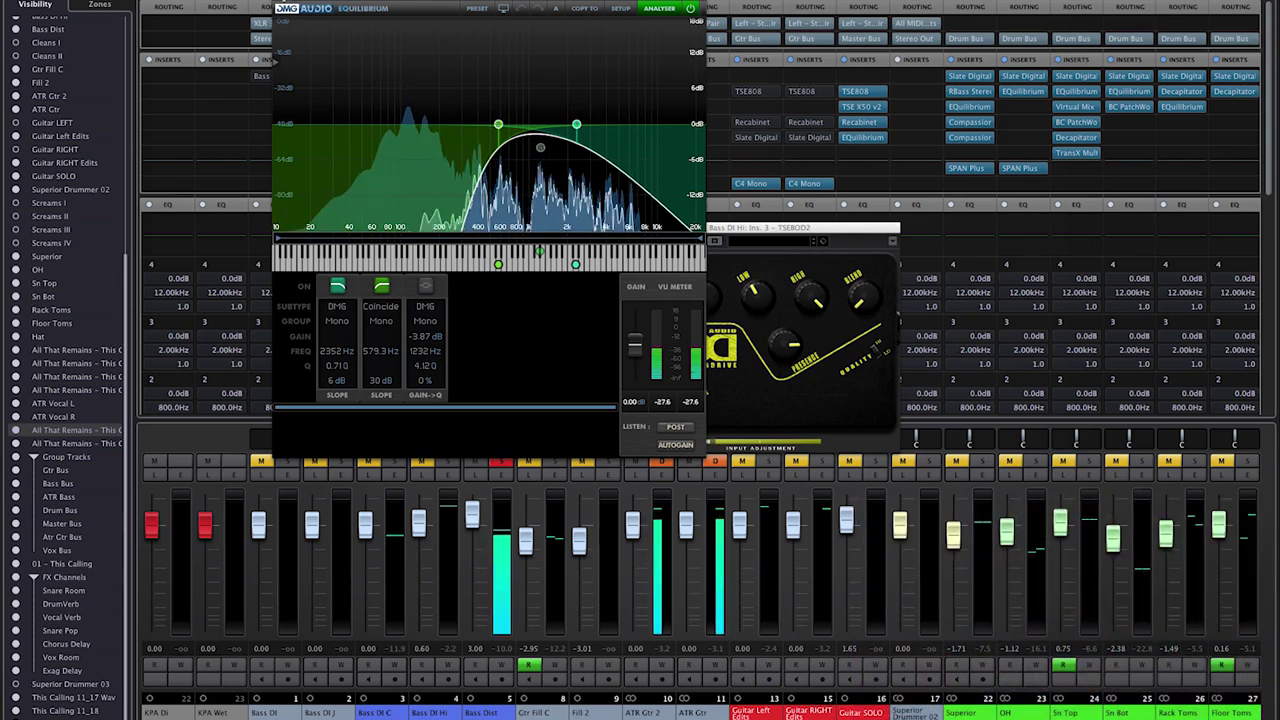
{"action": "key", "text": "super+w"}
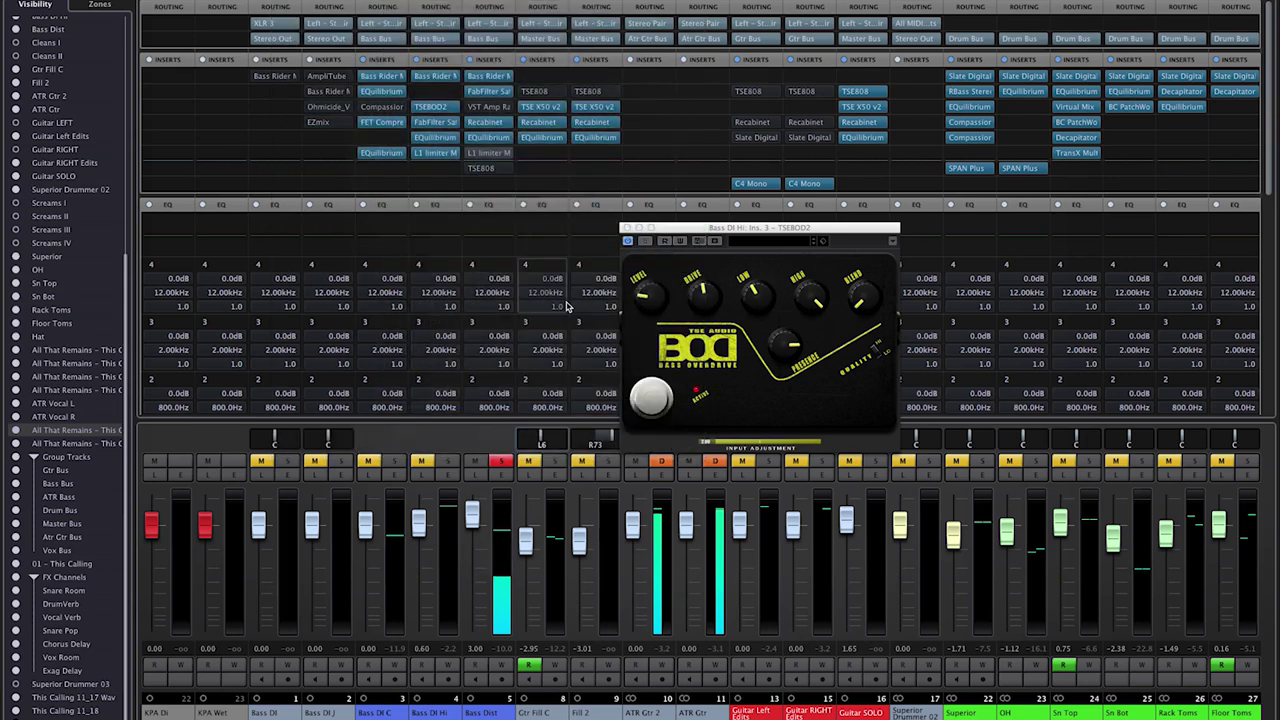
Solo Bass DI Hi and Bass DI C alongside Bass Dist and close the TSEBOD2 window
{"action": "left_click", "coordinate": [447, 461]}
{"action": "left_click", "coordinate": [395, 461]}
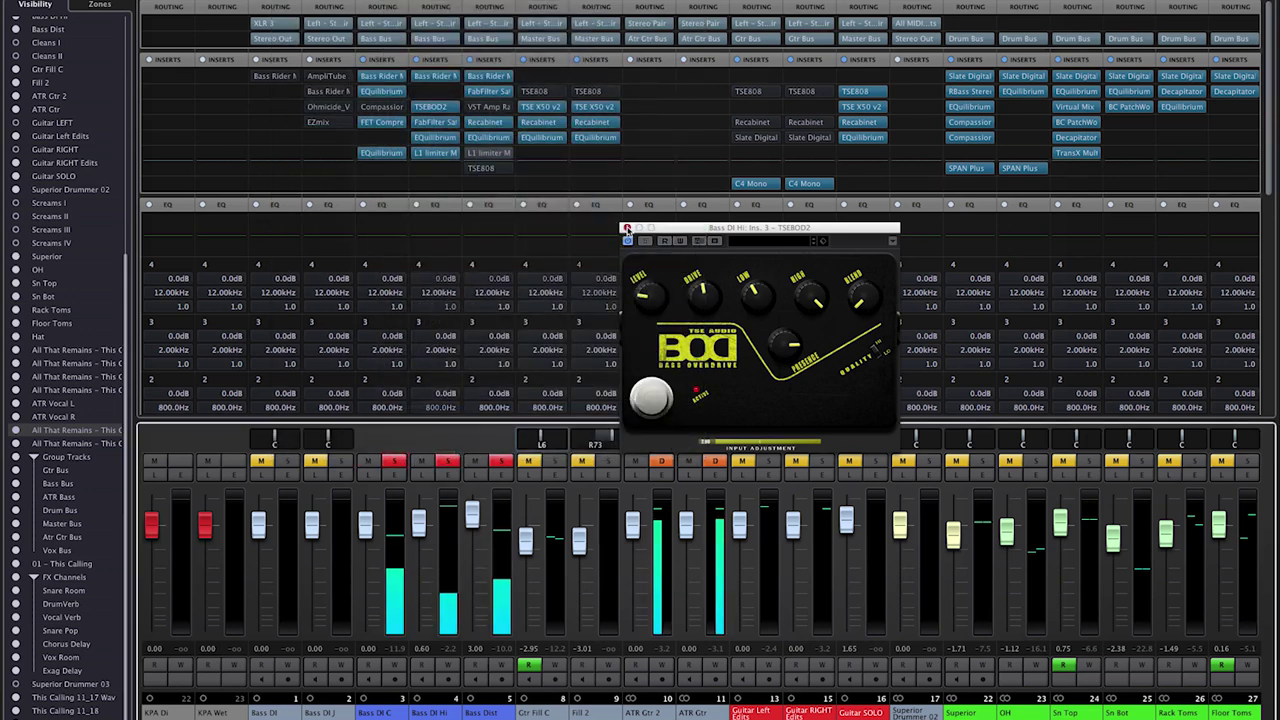
{"action": "left_click", "coordinate": [627, 228]}
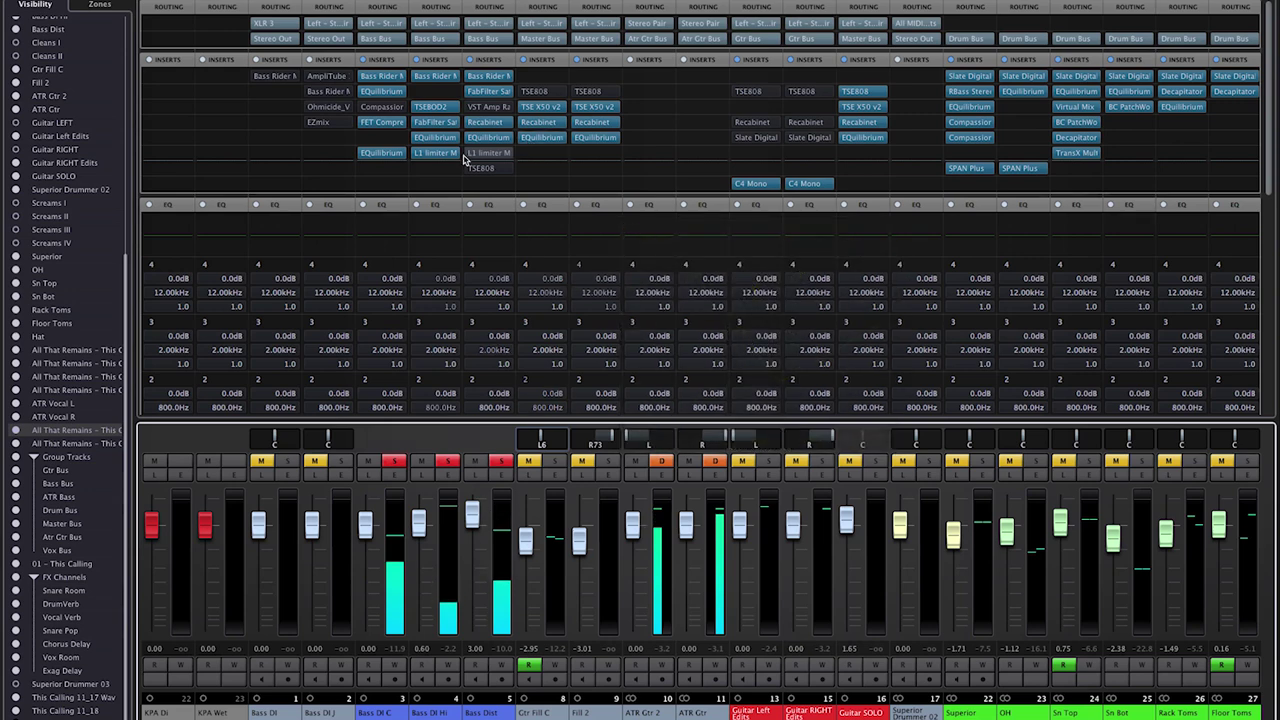
Enable the L1 limiter on Bass Dist, inspect its settings during playback and close its window
{"action": "left_click_drag", "start_coordinate": [471, 157], "coordinate": [466, 151]}
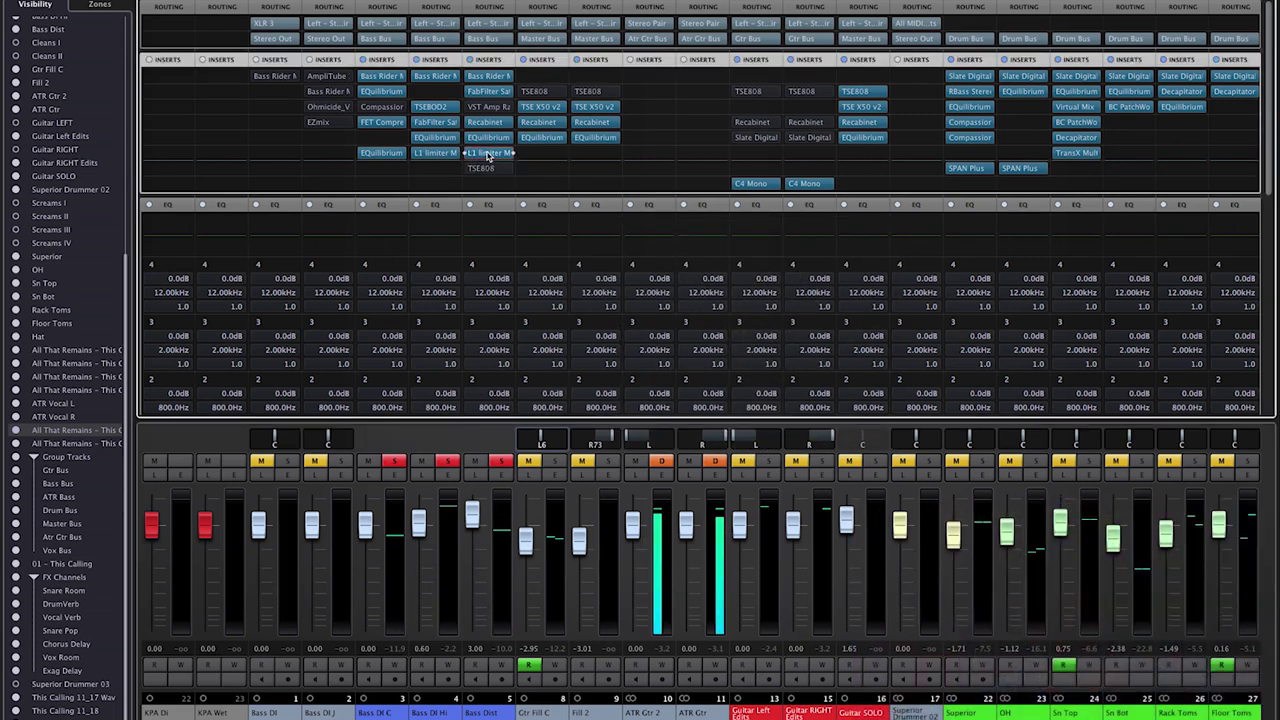
{"action": "left_click", "coordinate": [466, 151]}
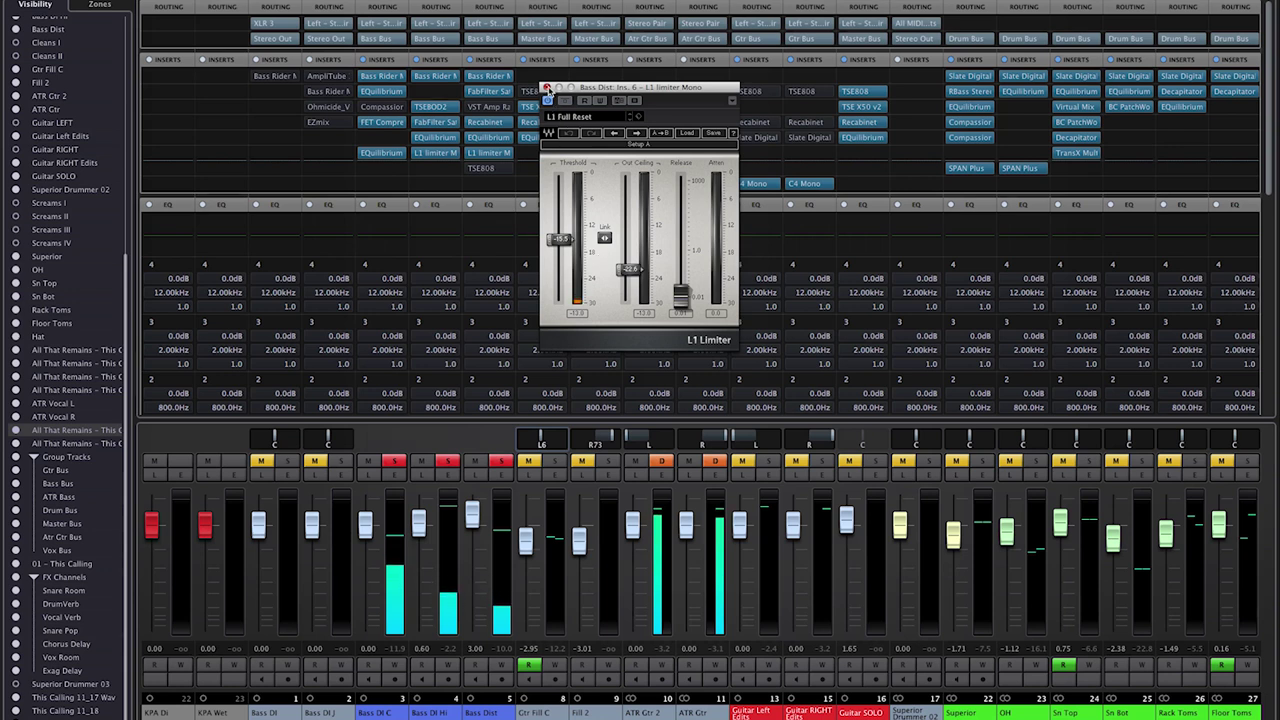
{"action": "left_click", "coordinate": [547, 88]}
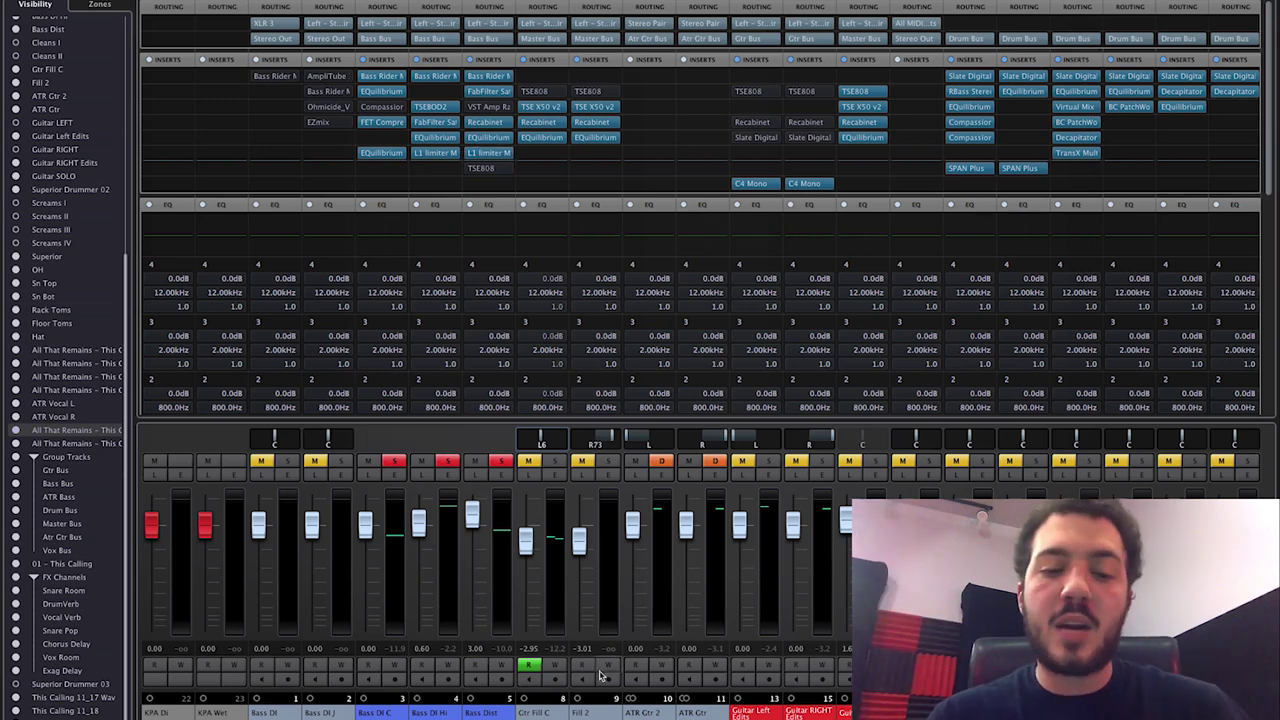
Find the Bass Bus channel and inspect its Slate Digital Virtual MixBuss console and drive settings, closing the window when done
{"action": "scroll", "coordinate": [600, 676], "scroll_direction": "right", "scroll_amount": 5}
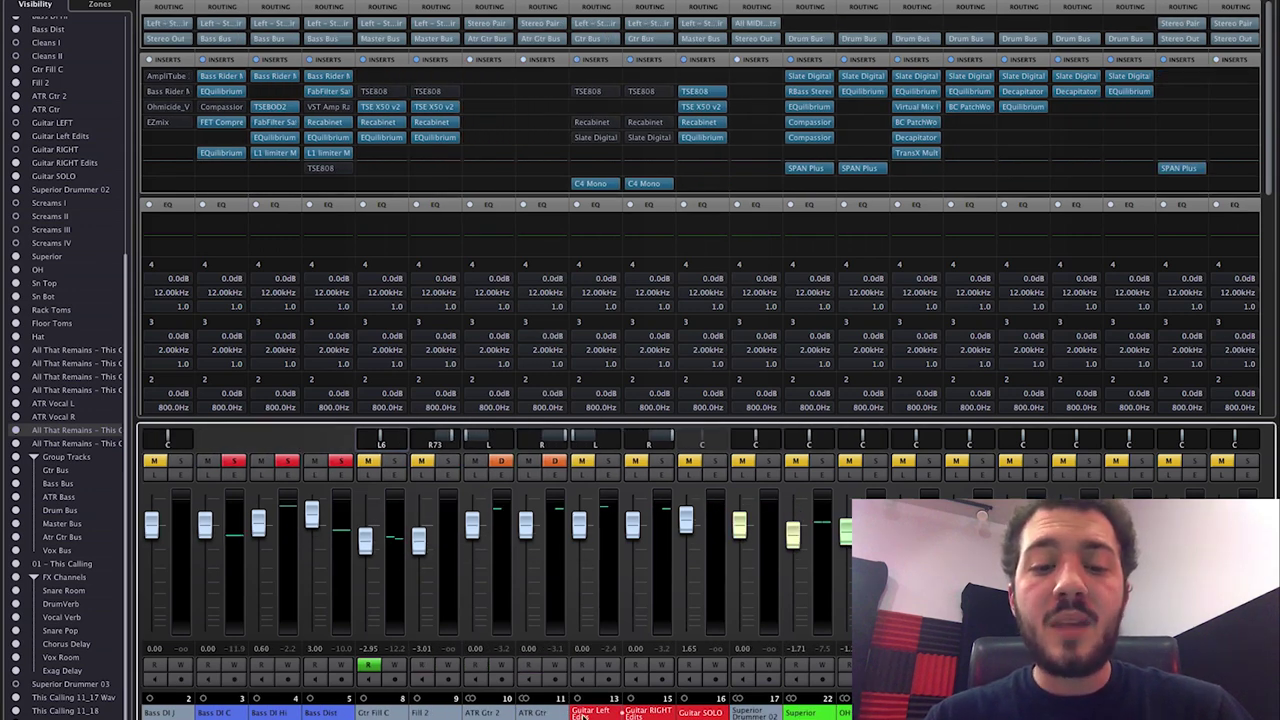
{"action": "scroll", "coordinate": [582, 715], "scroll_direction": "right", "scroll_amount": 20}
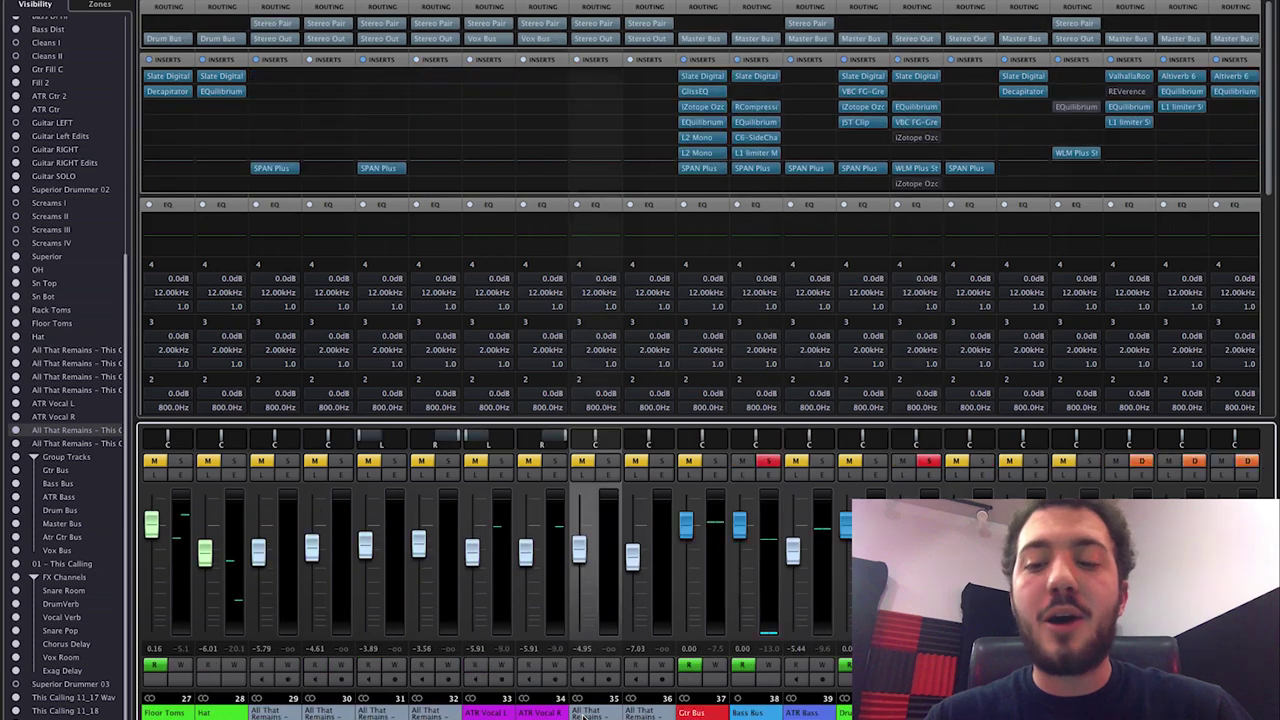
{"action": "scroll", "coordinate": [582, 714], "scroll_direction": "right", "scroll_amount": 2}
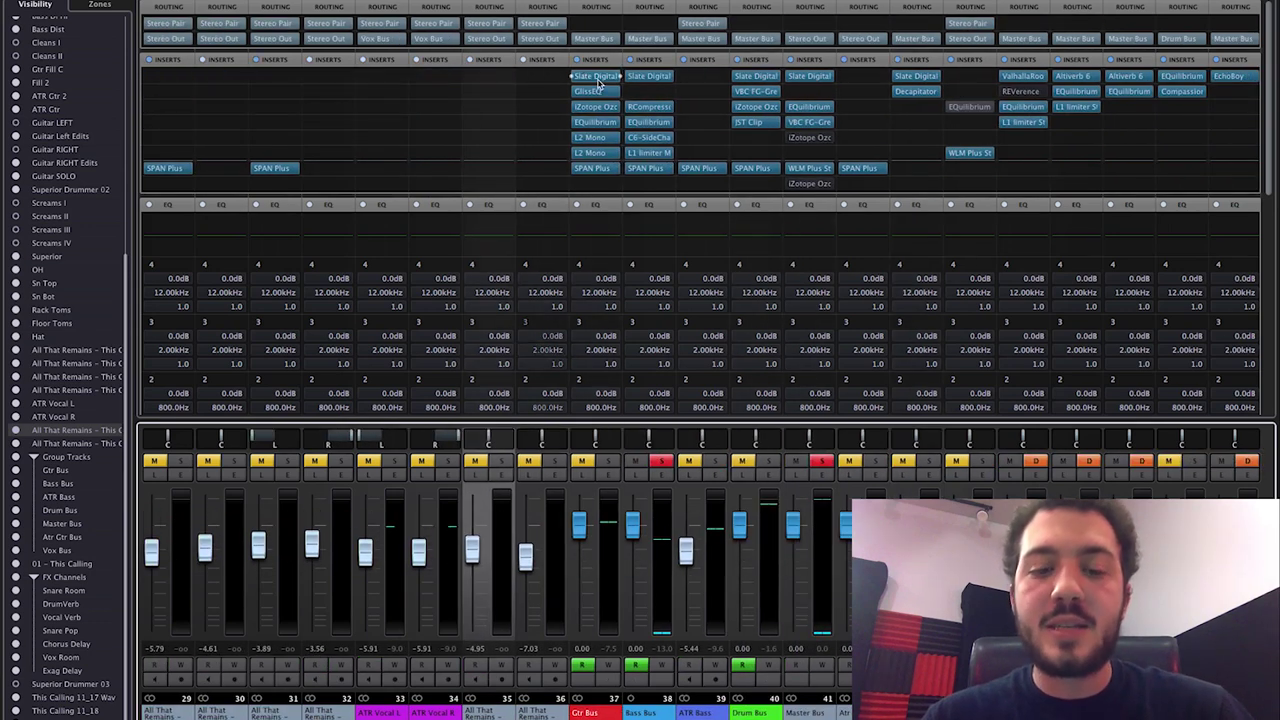
{"action": "left_click", "coordinate": [638, 79]}
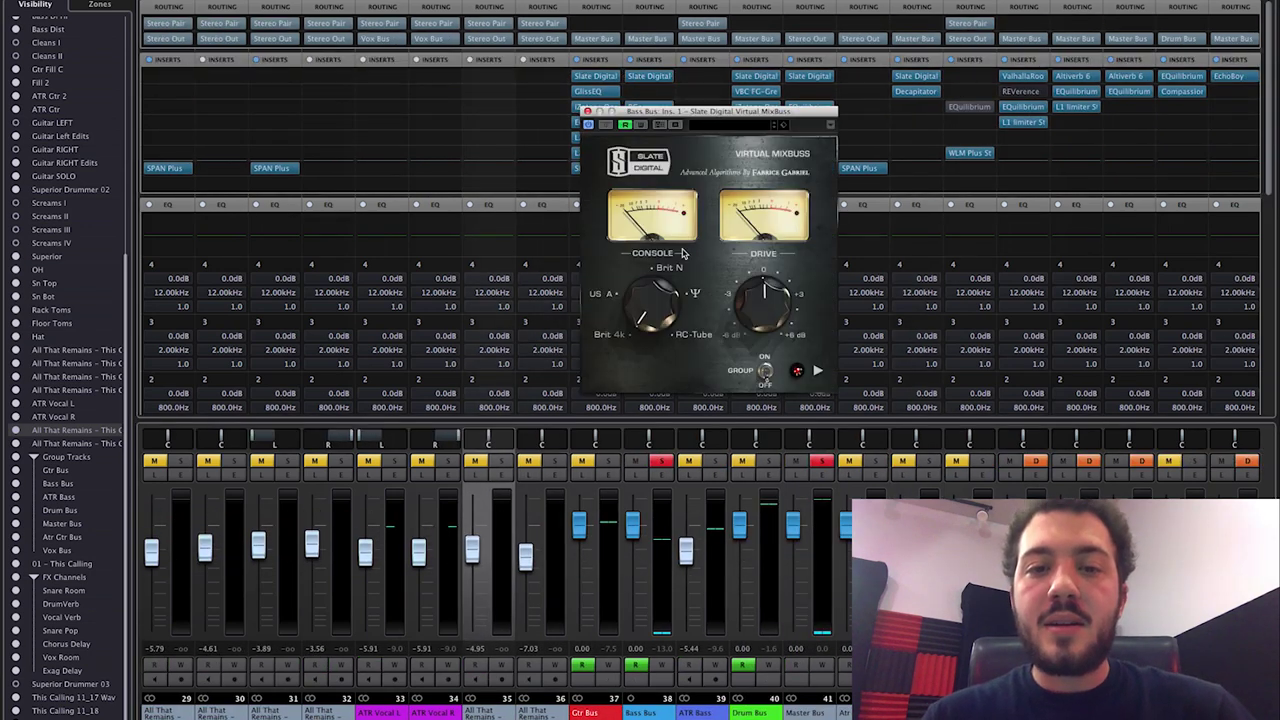
{"action": "left_click", "coordinate": [587, 111]}
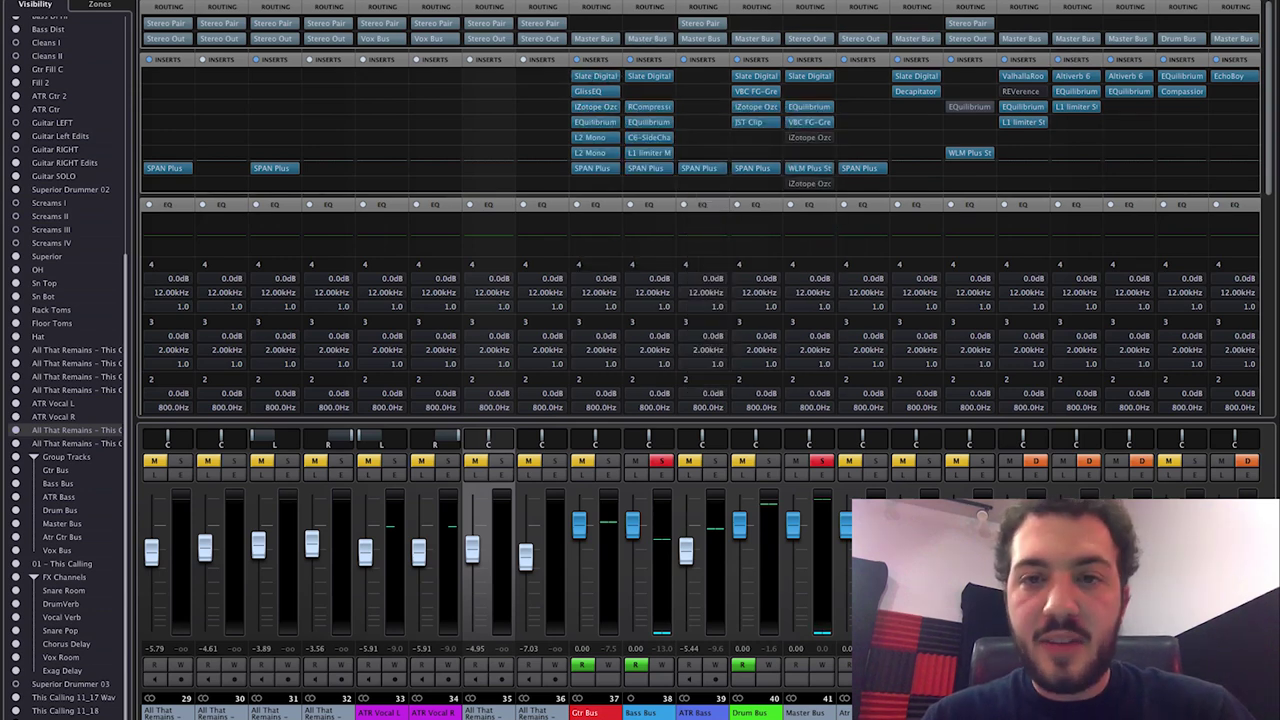
Open RCompressor on the Bass Bus and bypass the EQuilibrium, C6-SideChain and L1 limiter inserts after it
{"action": "left_click", "coordinate": [649, 76]}
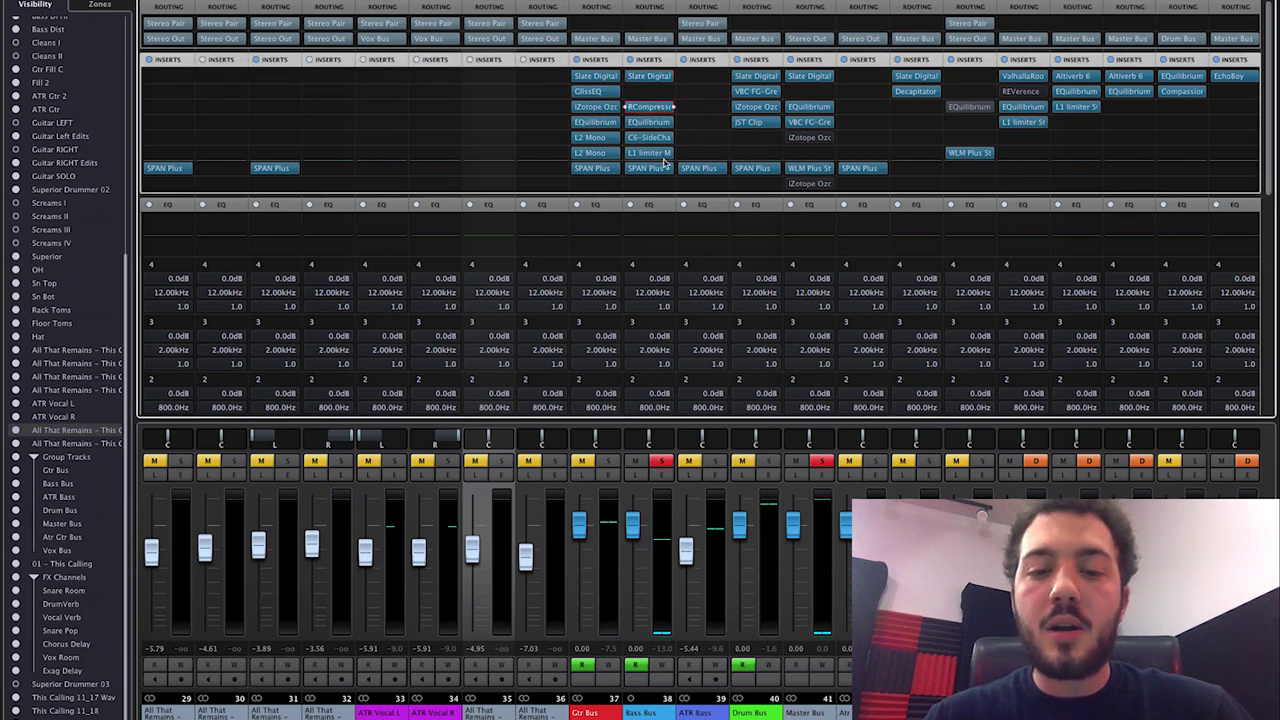
{"action": "left_click", "coordinate": [649, 106]}
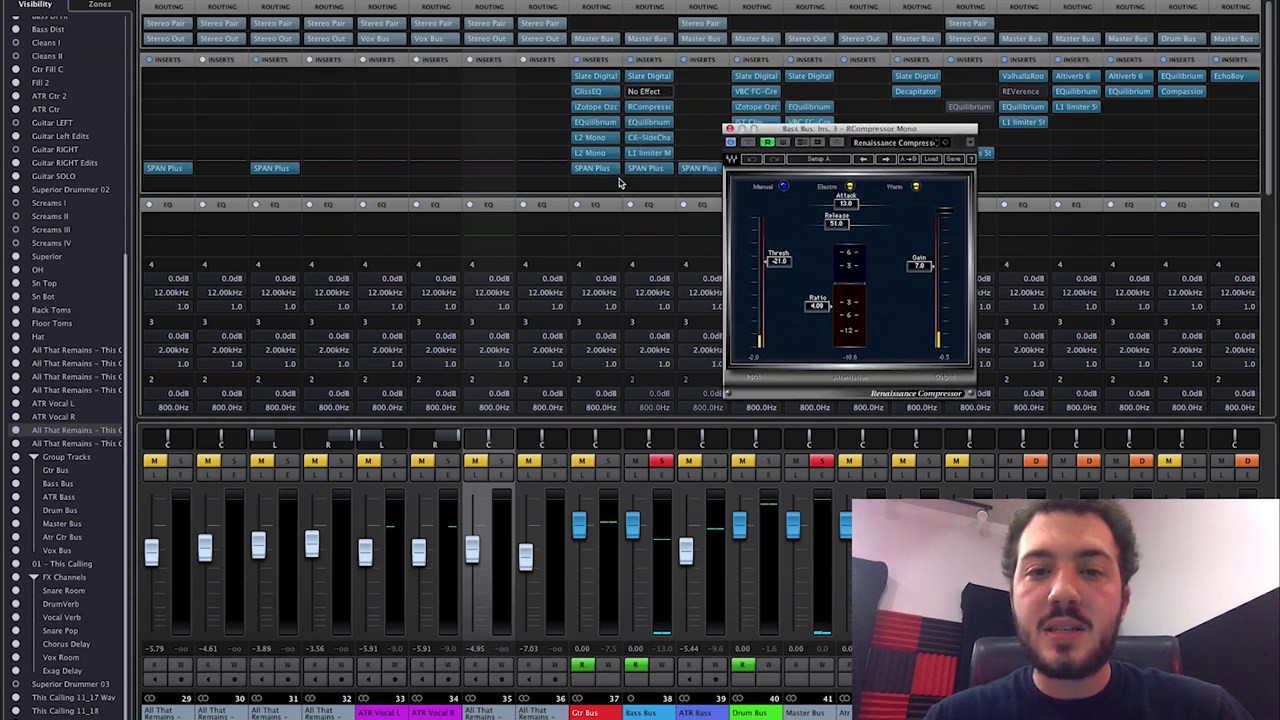
{"action": "left_click", "coordinate": [622, 148]}
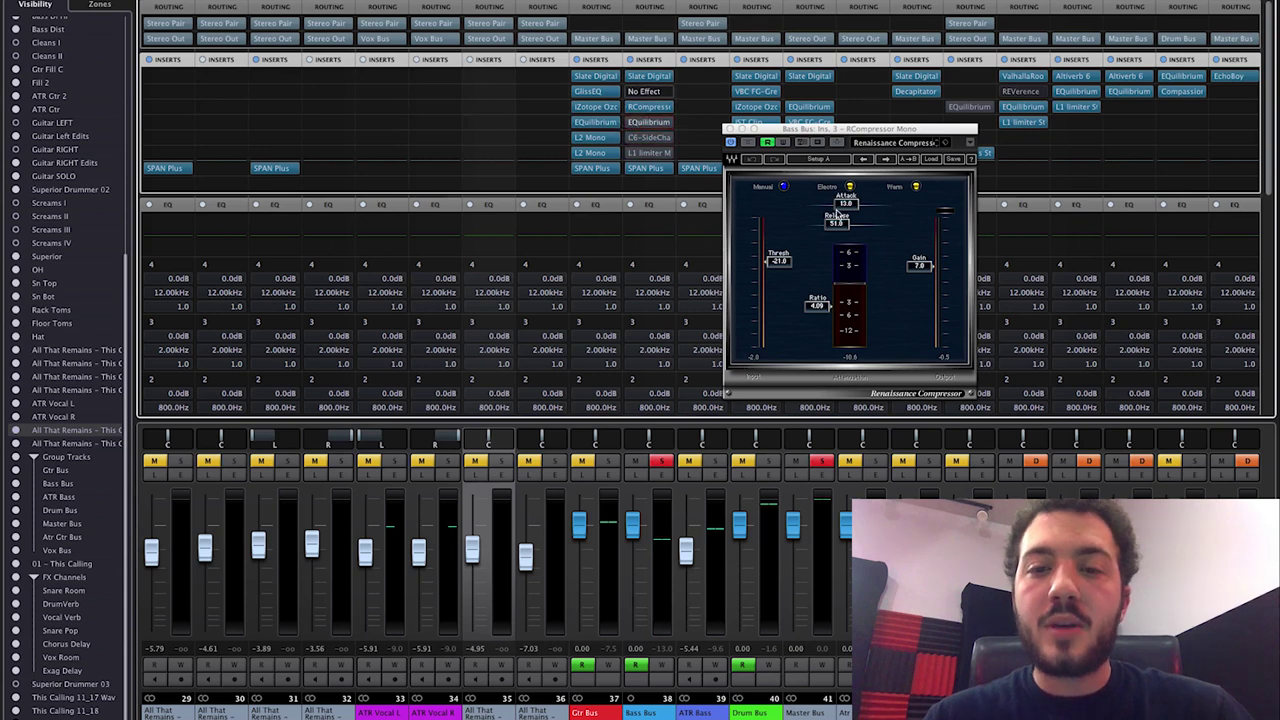
{"action": "left_click", "coordinate": [813, 311]}
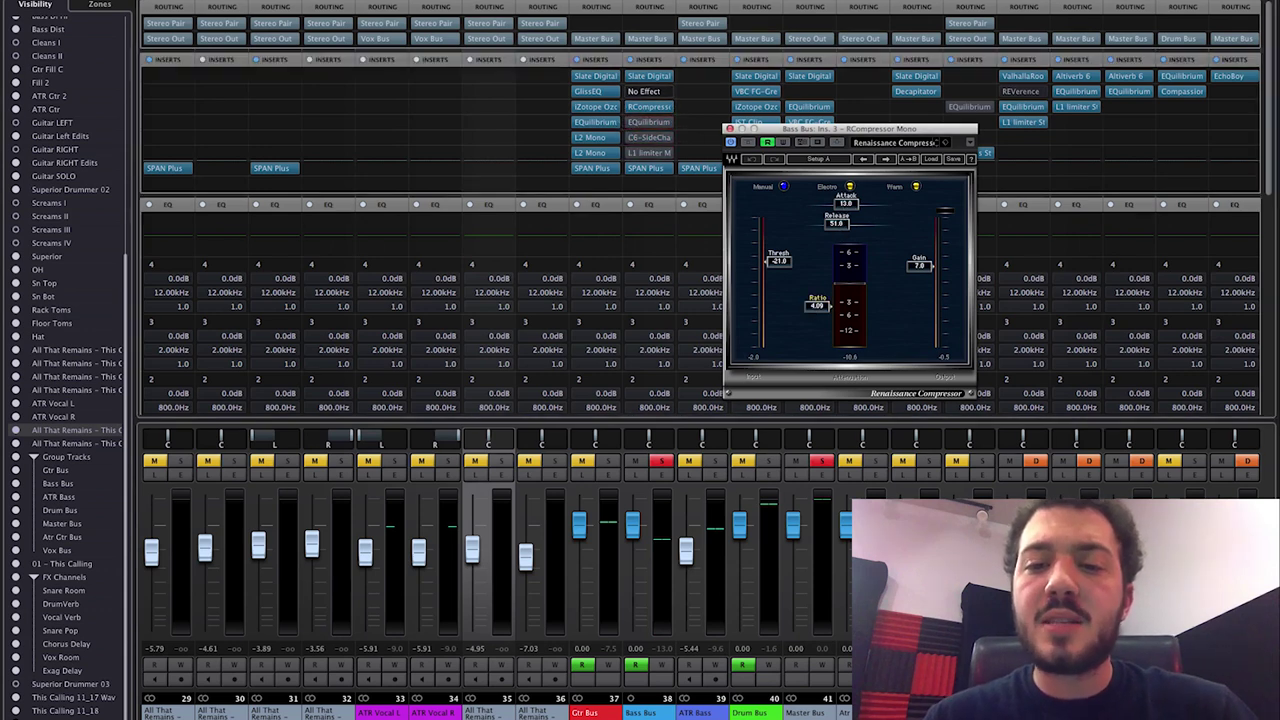
Set the Bass Bus RCompressor's ratio to 3.96, compare it bypassed and active during playback, and close its window
{"action": "left_click_drag", "start_coordinate": [905, 138], "coordinate": [879, 148]}
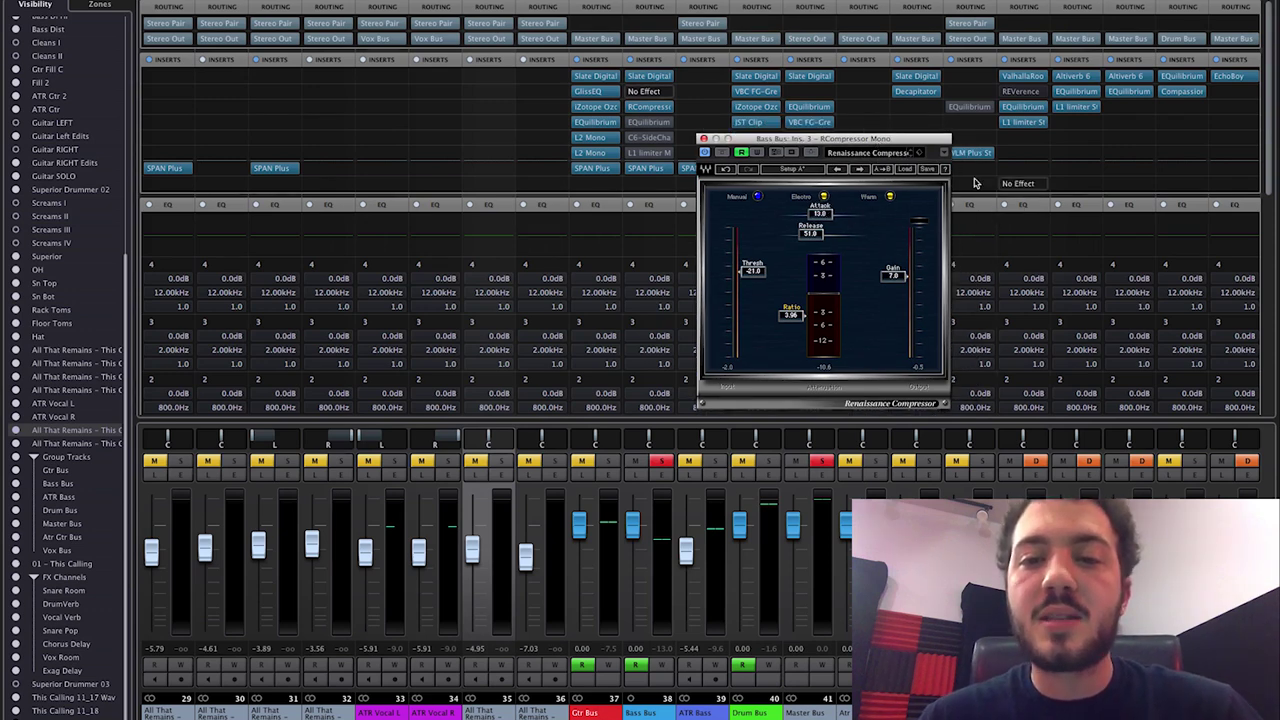
{"action": "left_click_drag", "start_coordinate": [847, 143], "coordinate": [624, 203]}
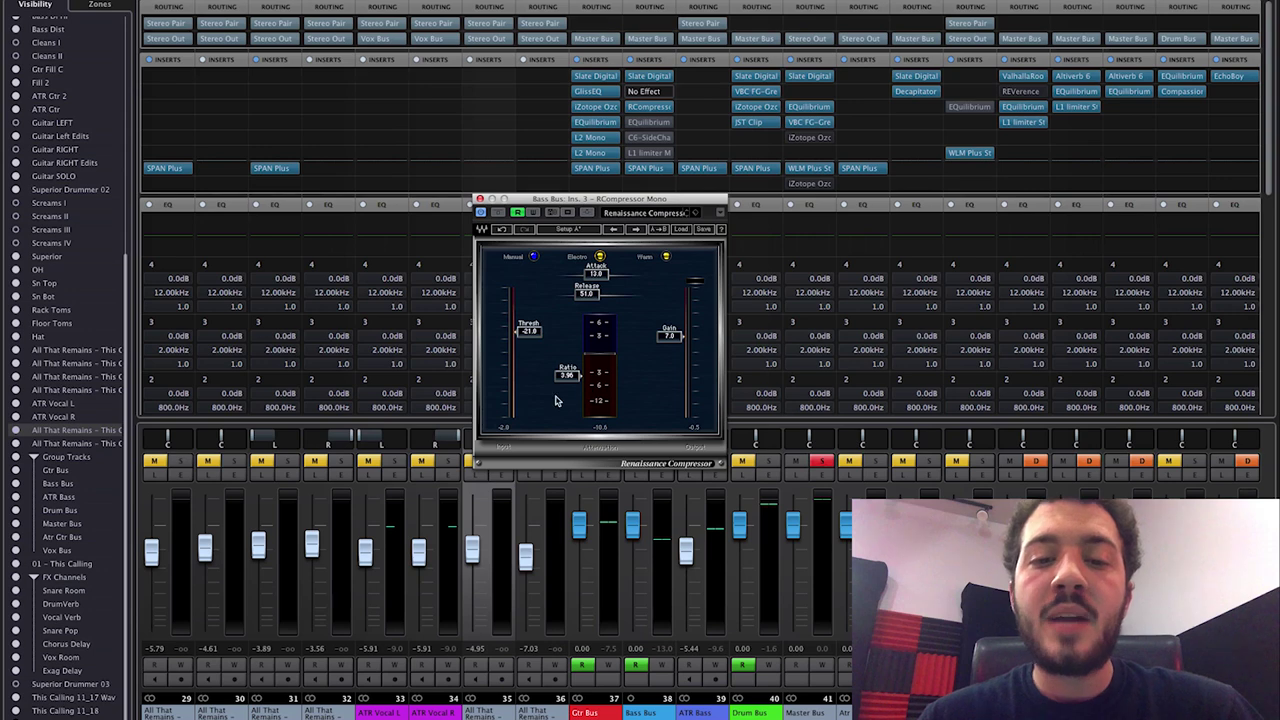
{"action": "key", "text": "space"}
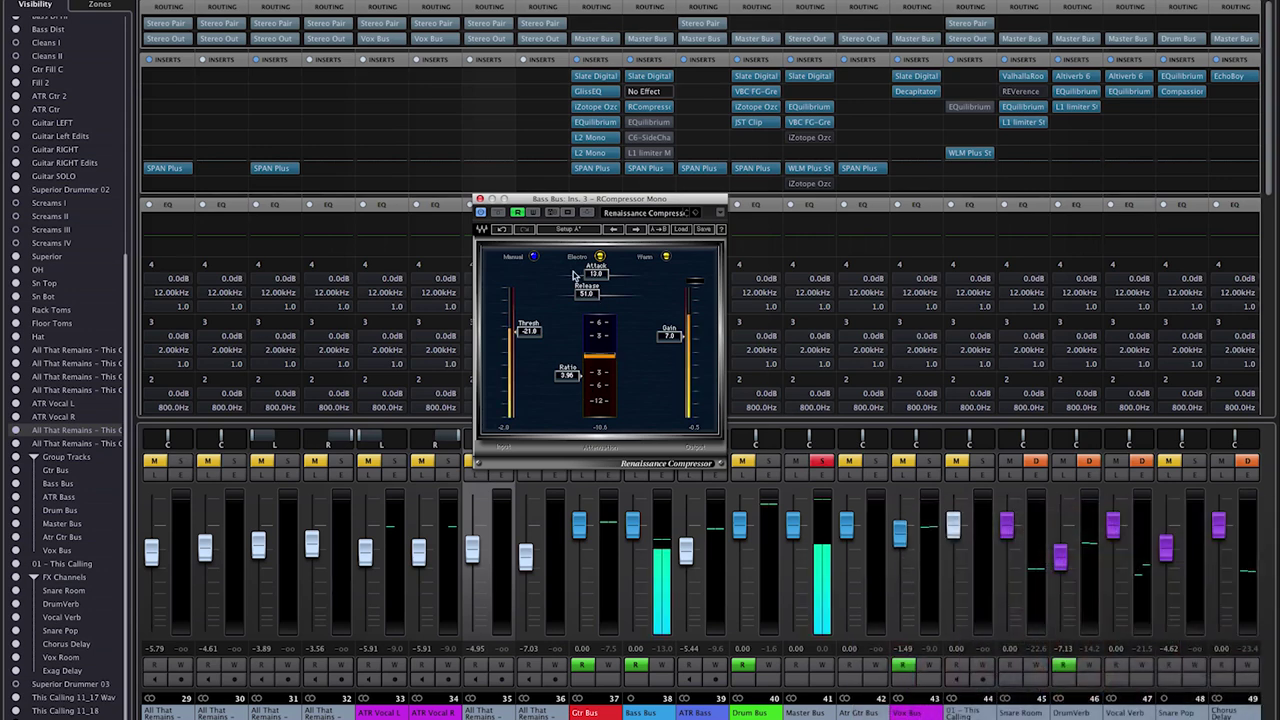
{"action": "left_click", "coordinate": [481, 214]}
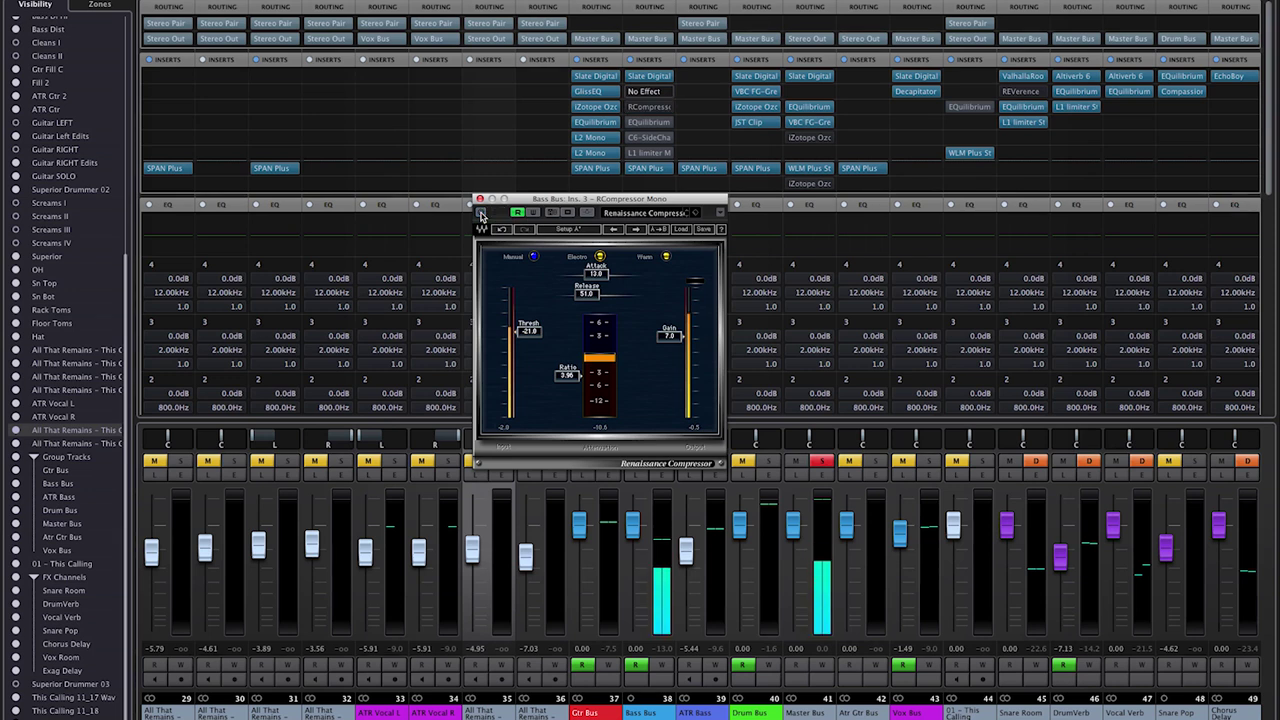
{"action": "left_click", "coordinate": [481, 214]}
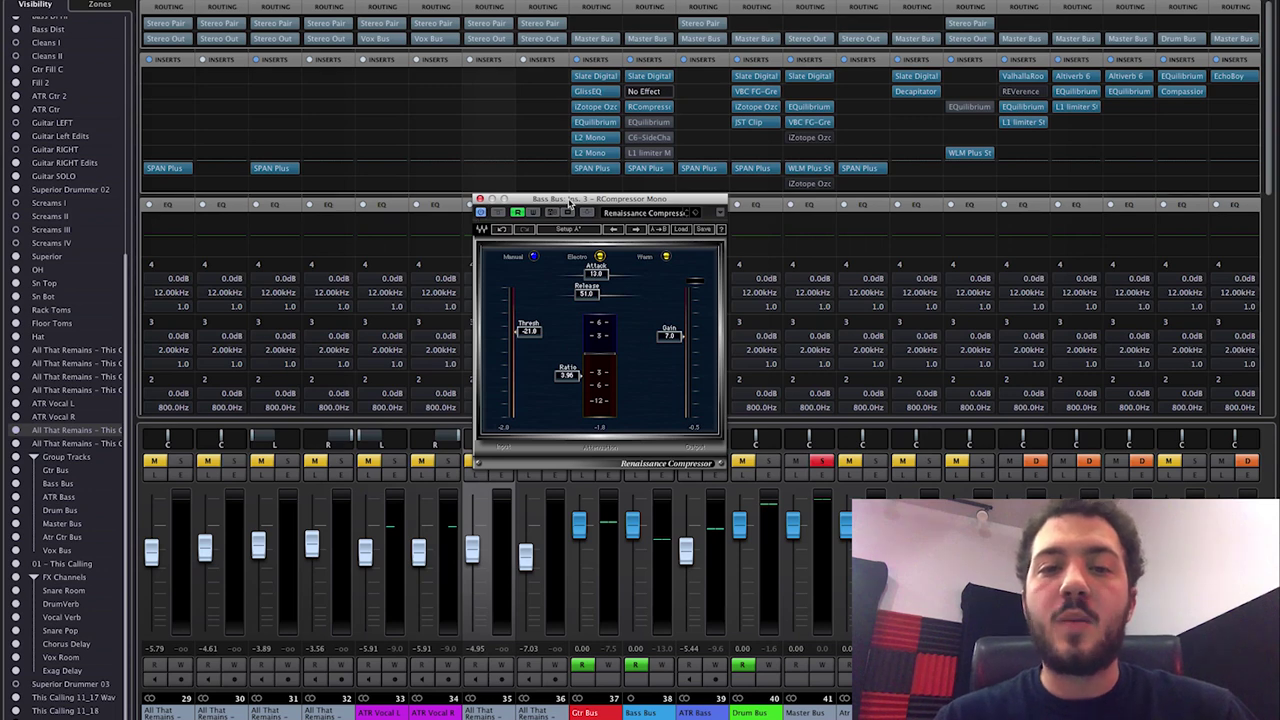
{"action": "left_click_drag", "start_coordinate": [572, 199], "coordinate": [439, 189]}
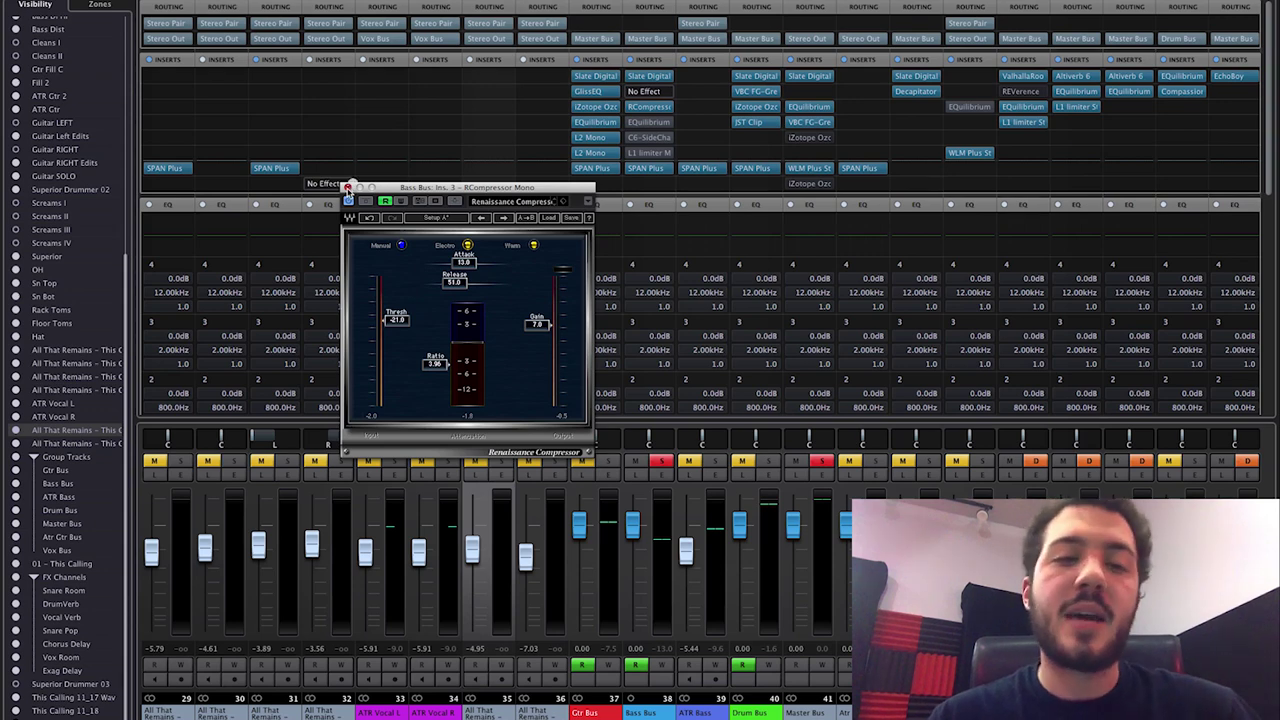
{"action": "left_click", "coordinate": [347, 187]}
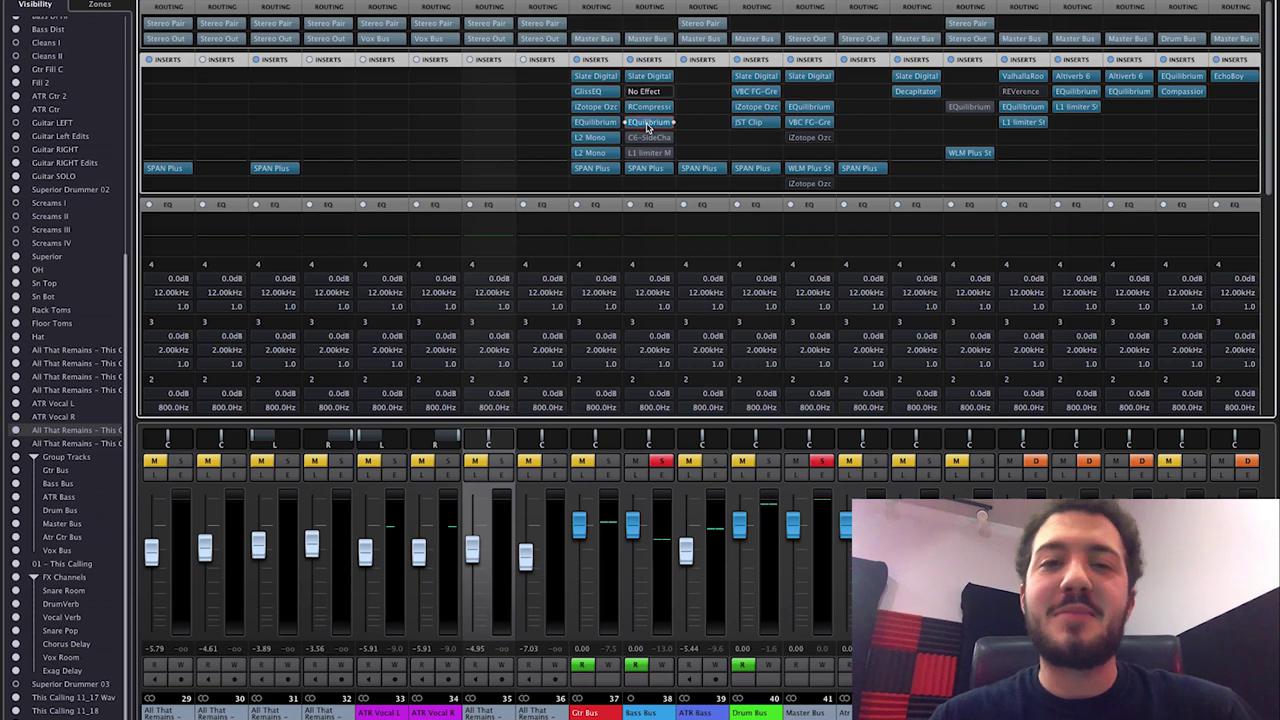
Enable EQuilibrium on the Bass Bus, open its editor and examine its DSP phase and impulse settings
{"action": "left_click", "coordinate": [648, 123]}
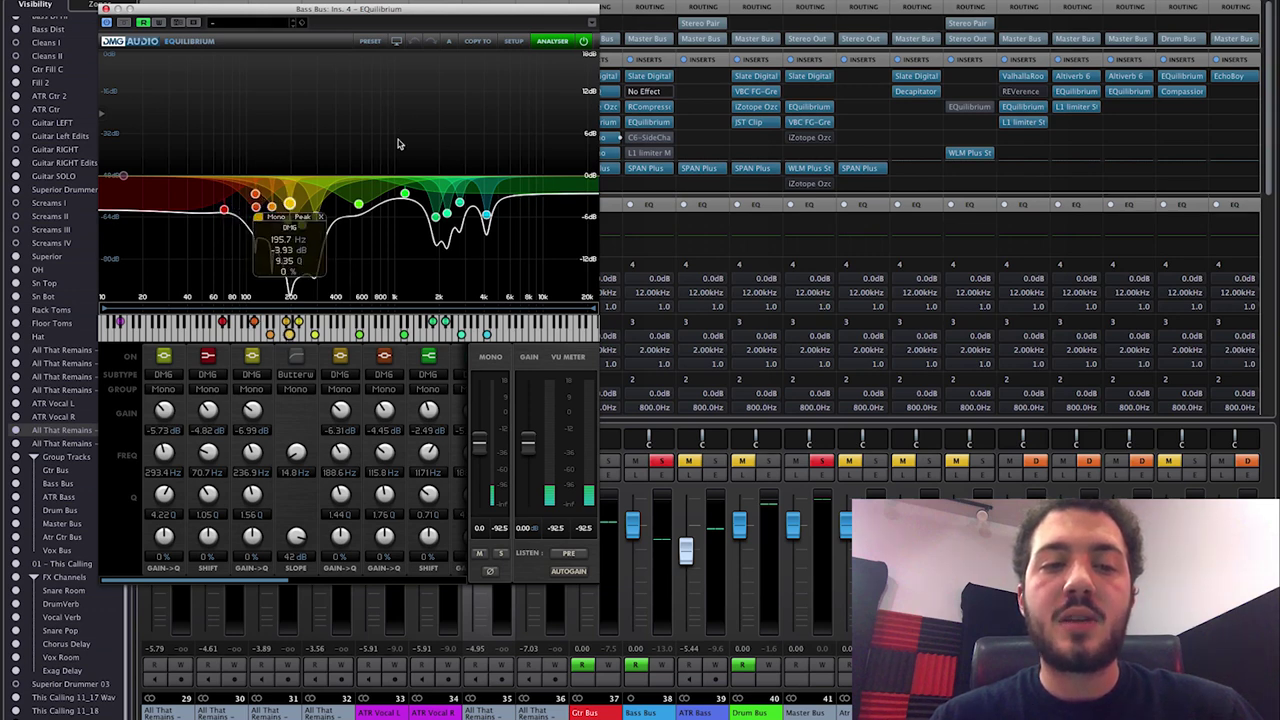
{"action": "left_click", "coordinate": [514, 40]}
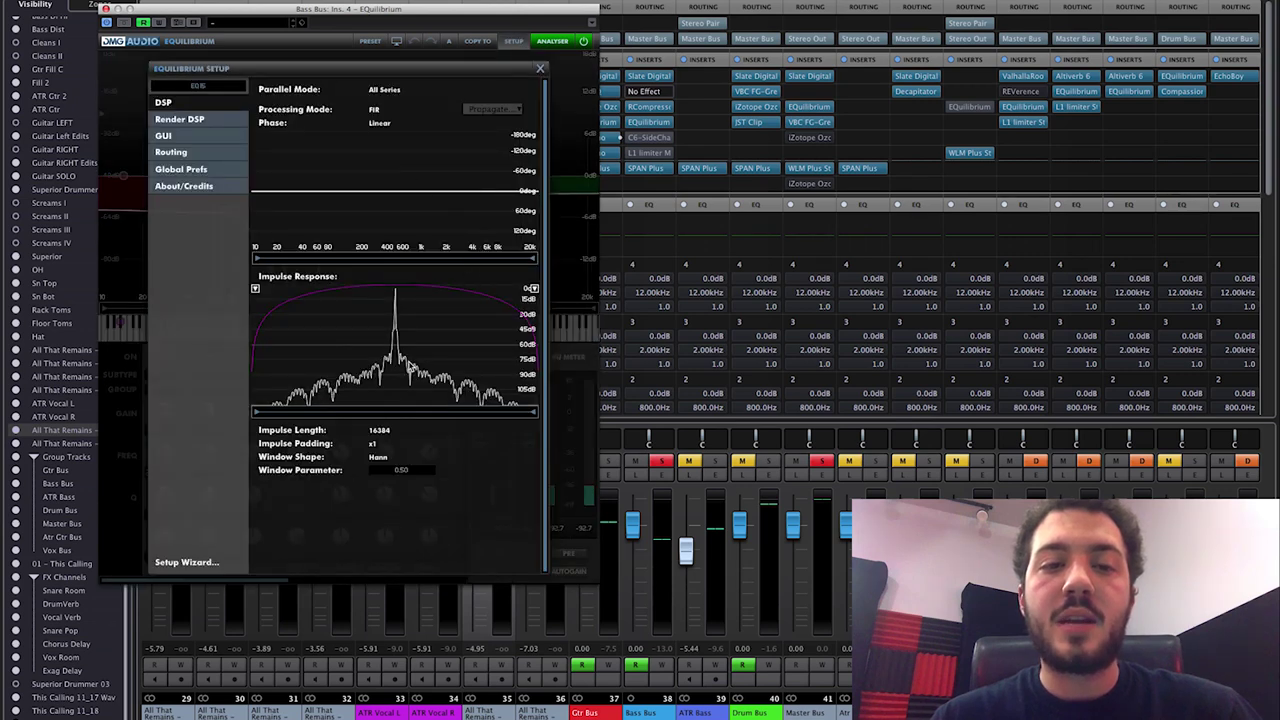
{"action": "left_click", "coordinate": [380, 430]}
{"action": "left_click", "coordinate": [429, 413]}
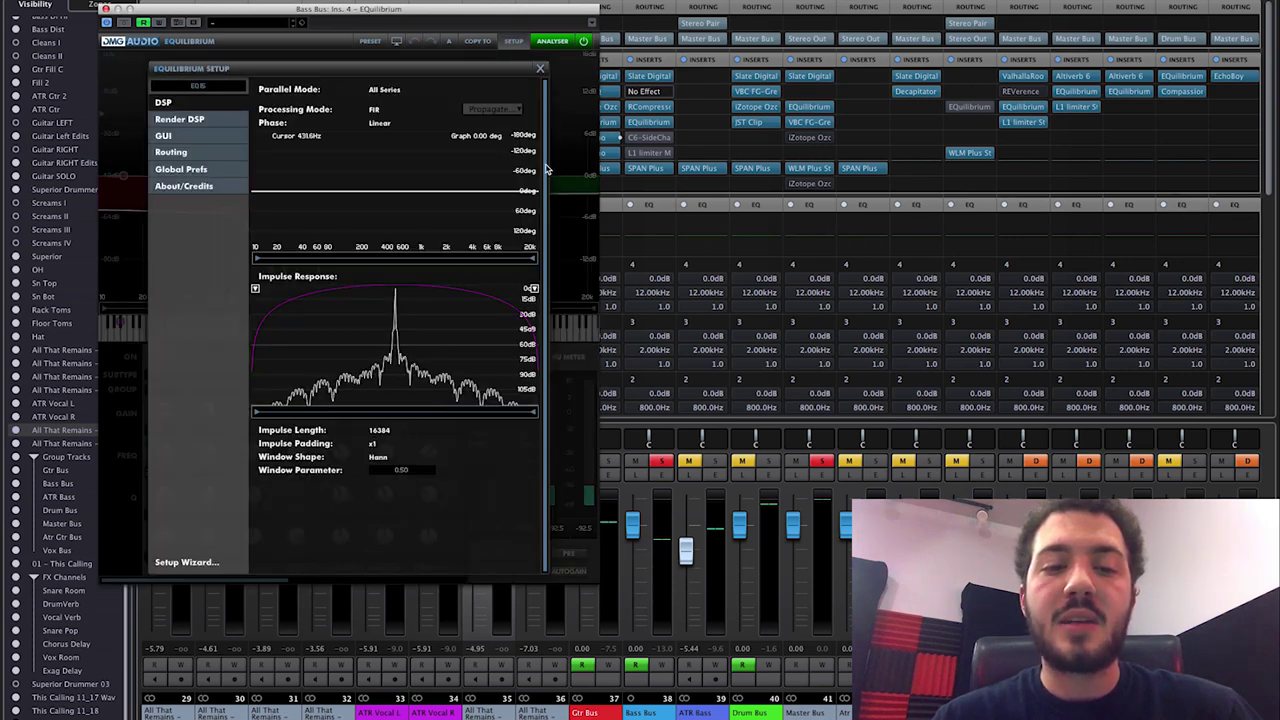
{"action": "left_click", "coordinate": [540, 69]}
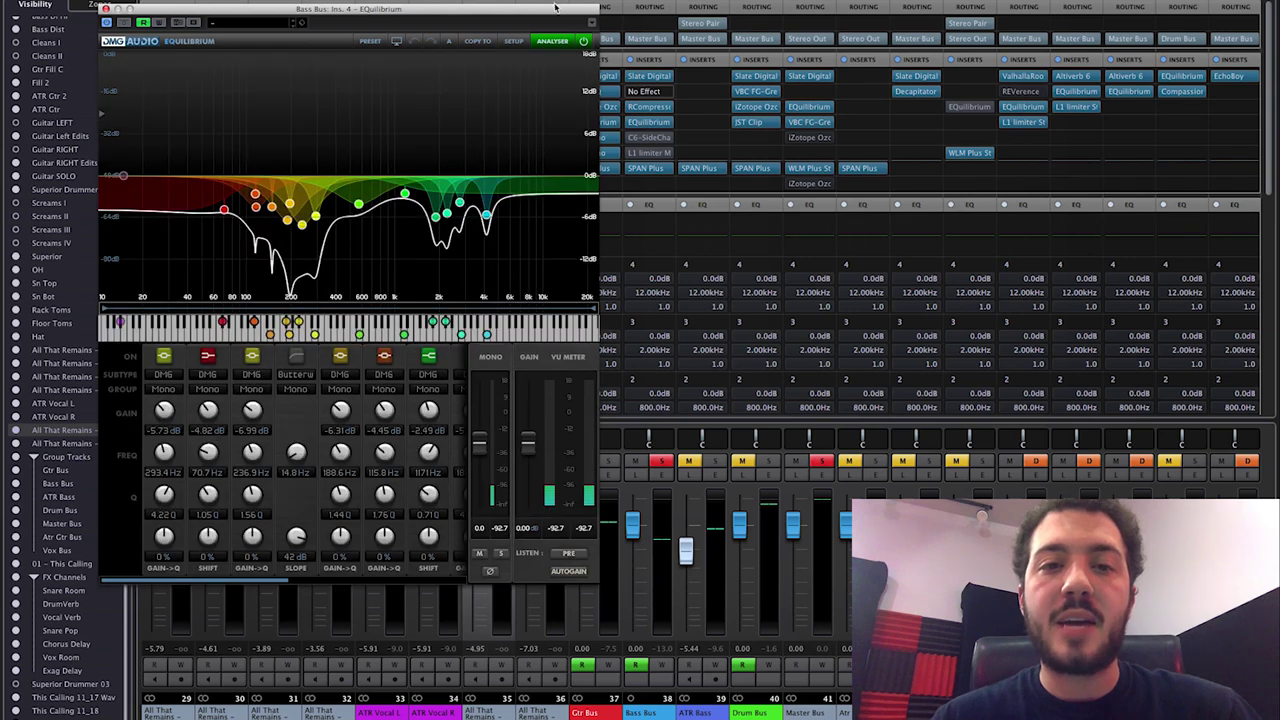
{"action": "left_click_drag", "start_coordinate": [555, 8], "coordinate": [547, 0]}
{"action": "mouse_move", "coordinate": [264, 190]}
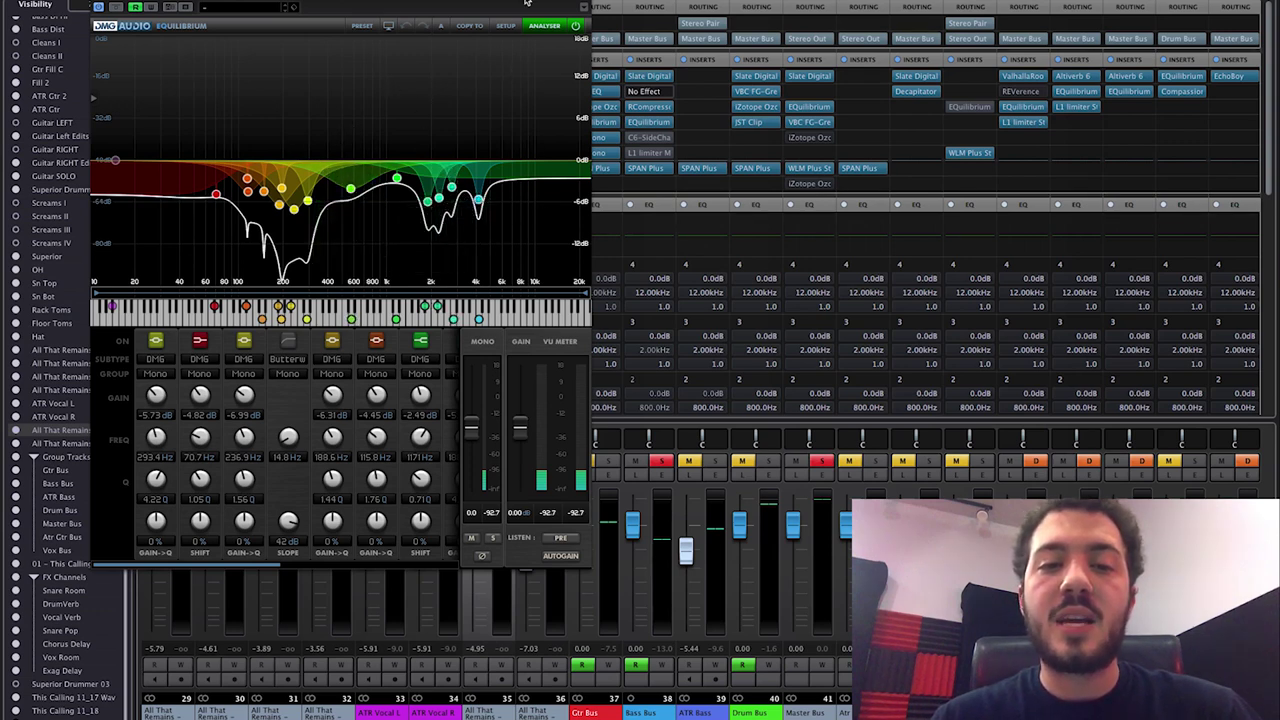
{"action": "left_click_drag", "start_coordinate": [527, 3], "coordinate": [438, 2]}
Open SPAN Plus on the Bass Bus, solo the Drum Bus as well and start playback
{"action": "left_click", "coordinate": [646, 170]}
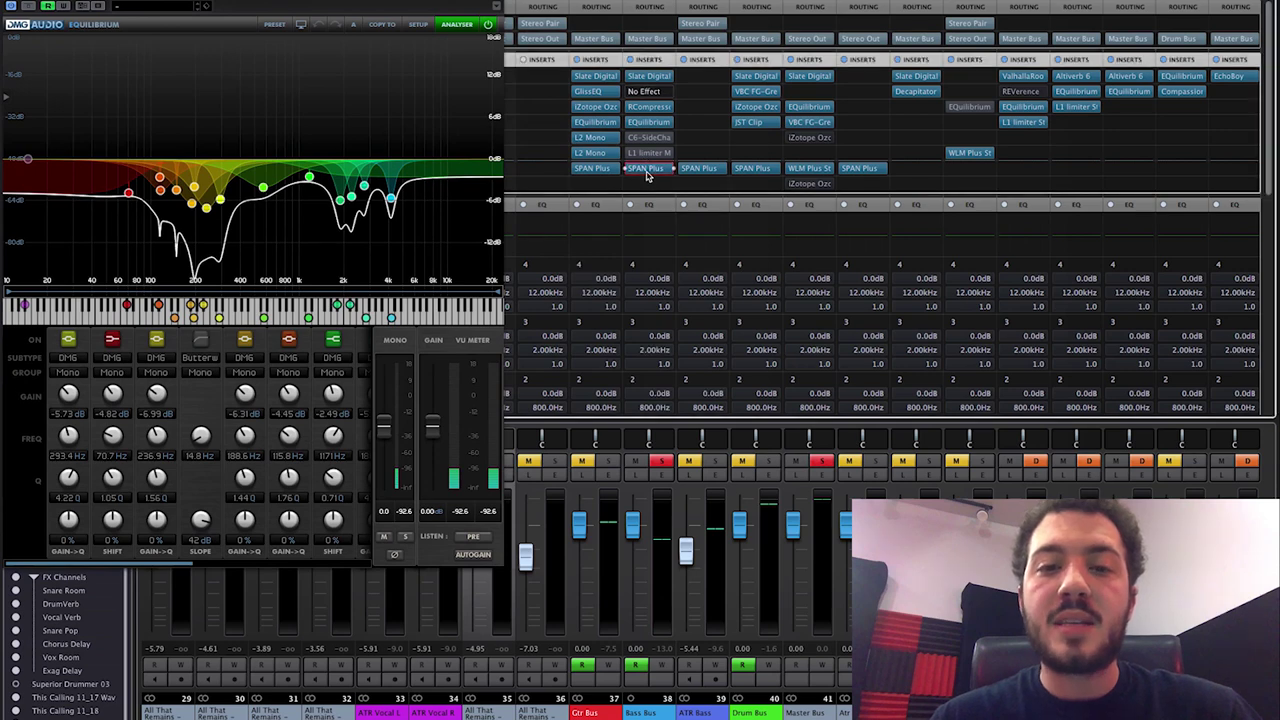
{"action": "left_click_drag", "start_coordinate": [860, 251], "coordinate": [686, 183]}
{"action": "left_click", "coordinate": [749, 201]}
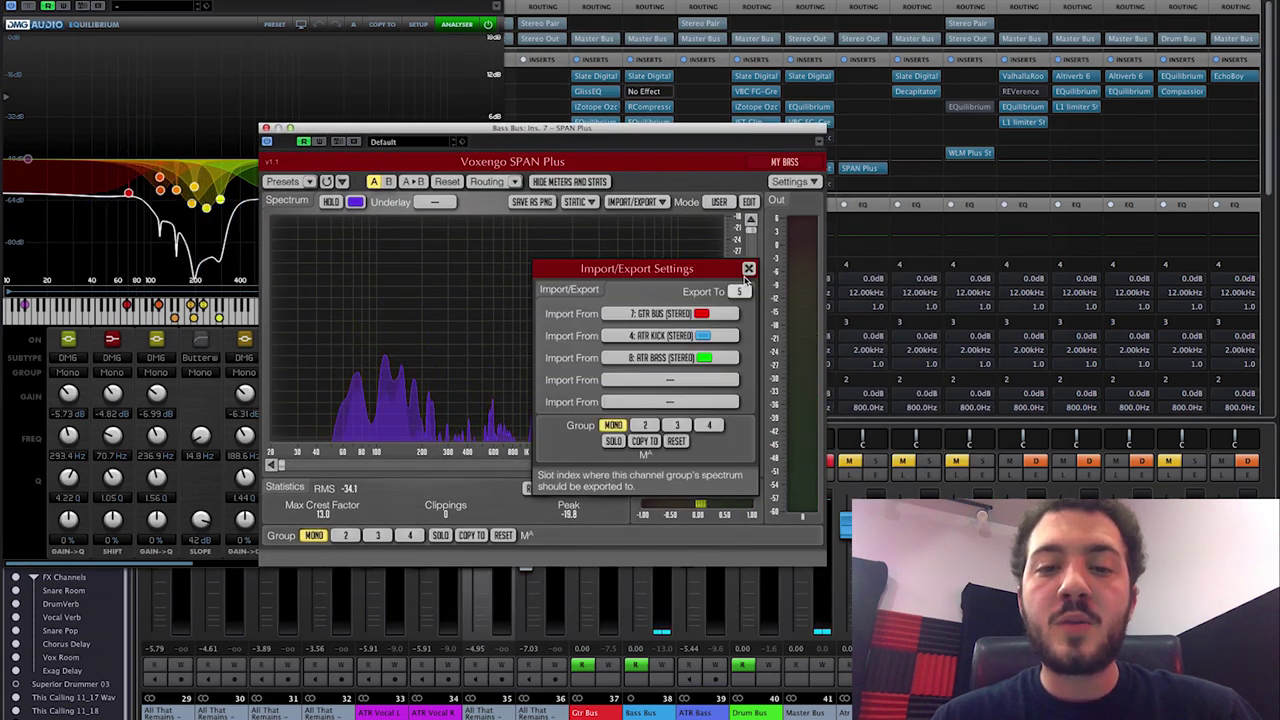
{"action": "left_click", "coordinate": [746, 268]}
{"action": "left_click_drag", "start_coordinate": [740, 130], "coordinate": [598, 125]}
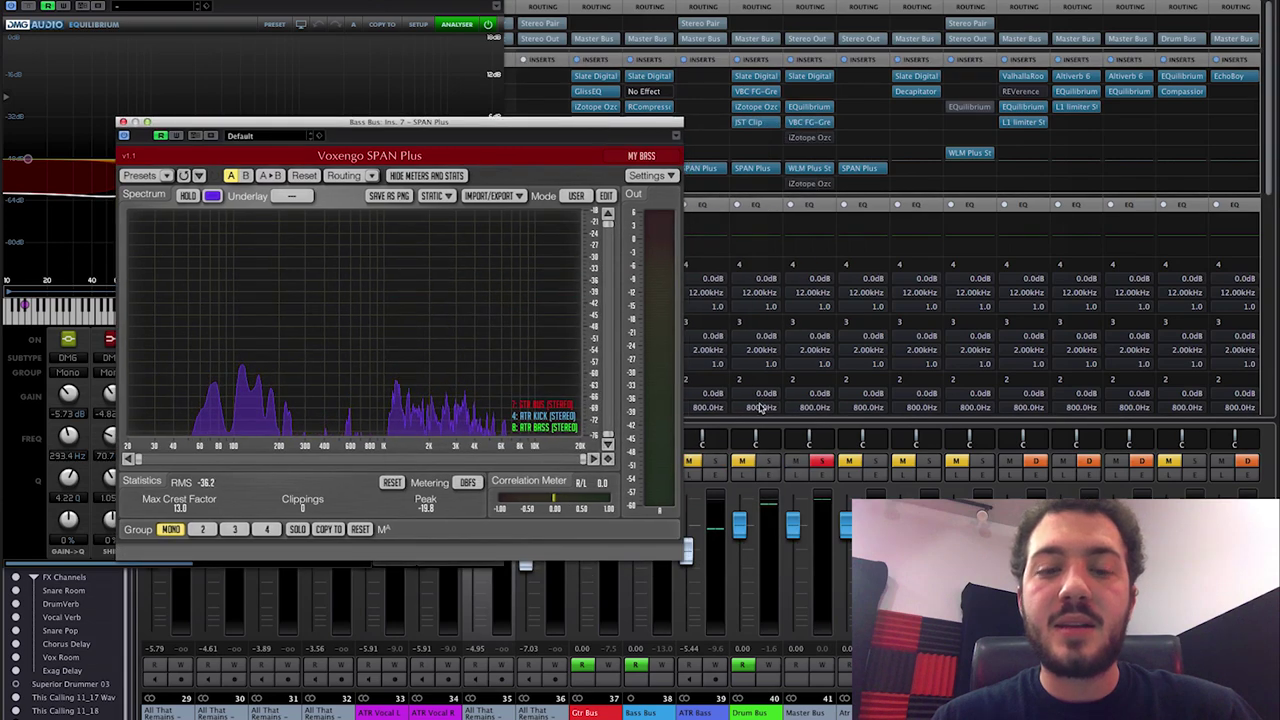
{"action": "key", "text": "space"}
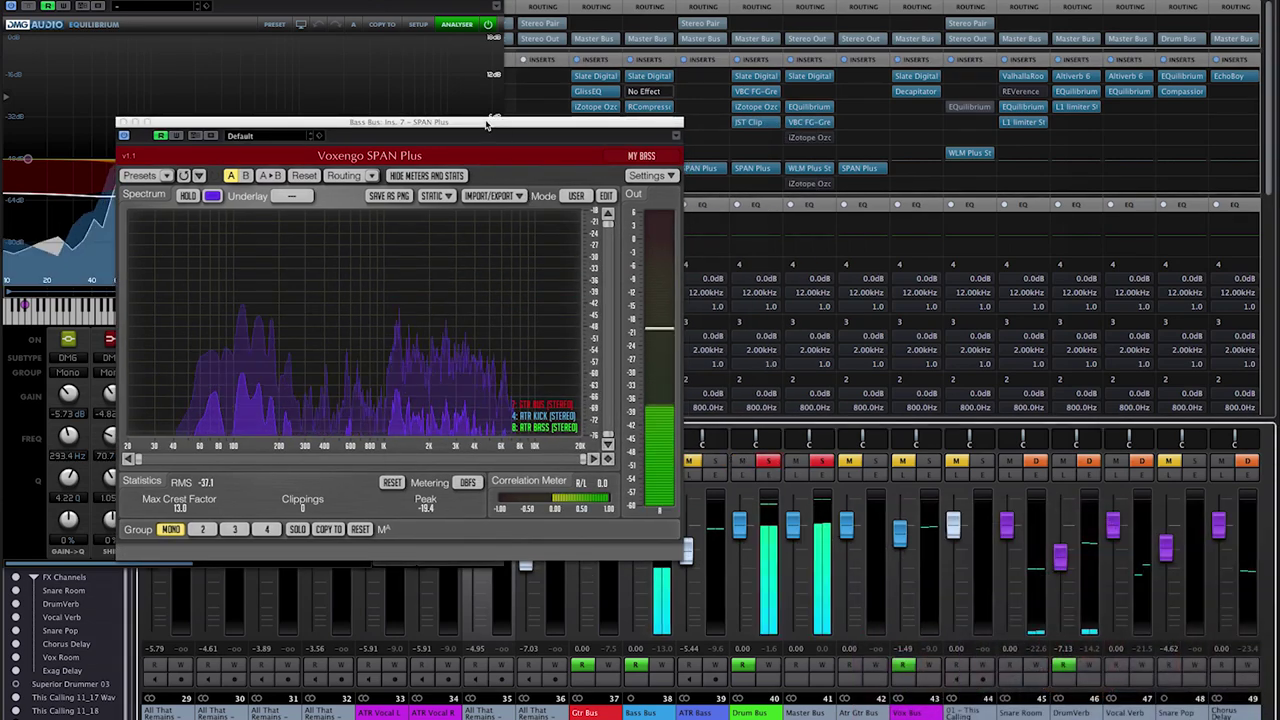
{"action": "left_click_drag", "start_coordinate": [489, 124], "coordinate": [717, 60]}
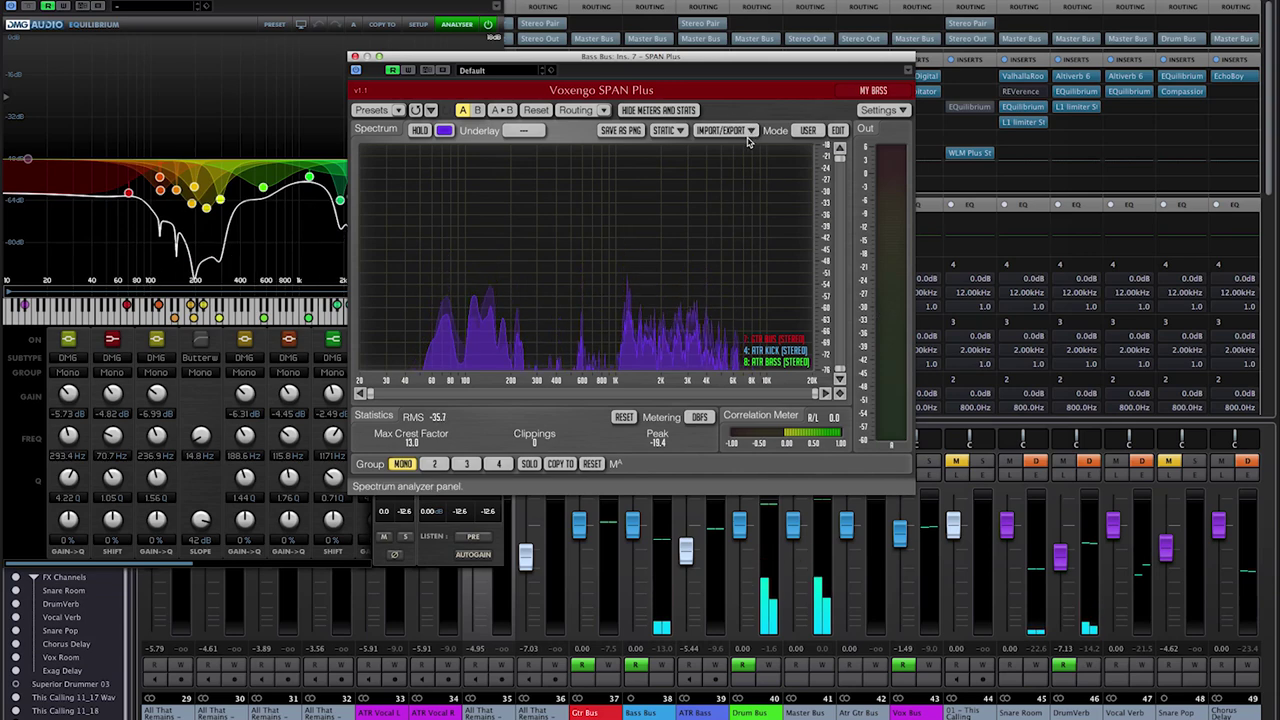
Replace the ATR Kick import in SPAN Plus with 3: SUP KICK (Stereo) and close the import/export settings
{"action": "left_click", "coordinate": [744, 132]}
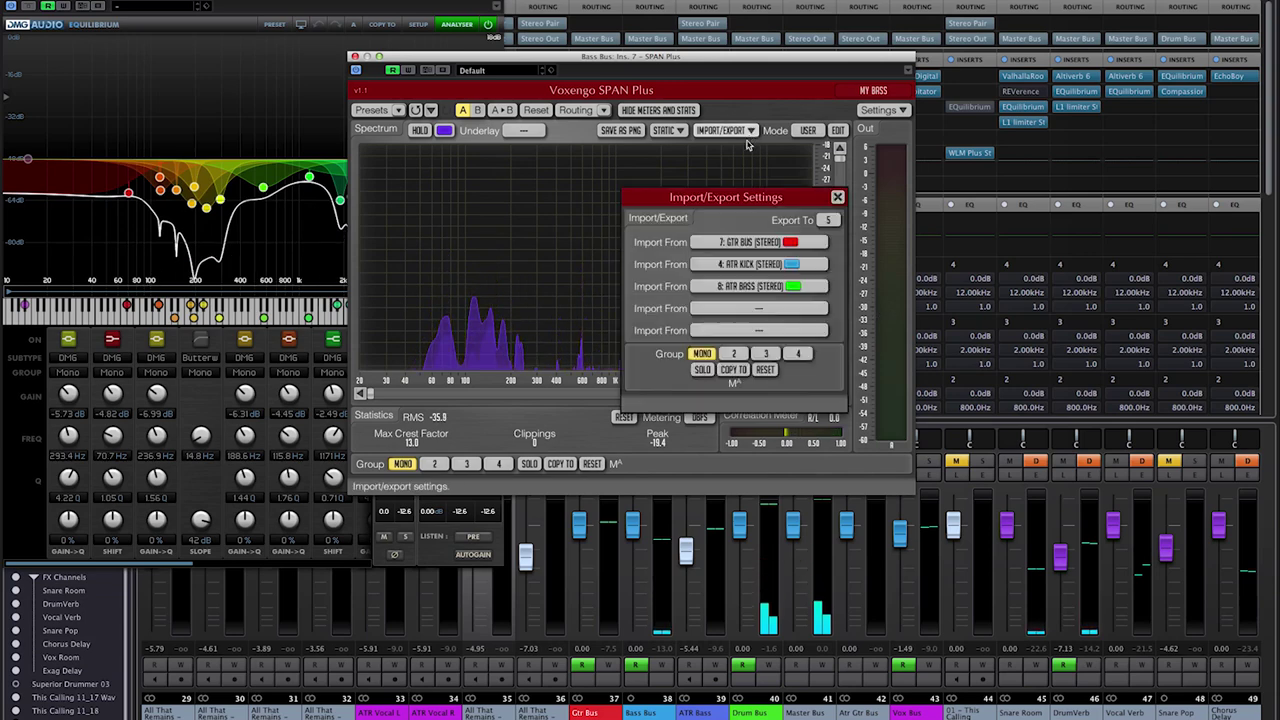
{"action": "left_click", "coordinate": [795, 264]}
{"action": "left_click", "coordinate": [760, 298]}
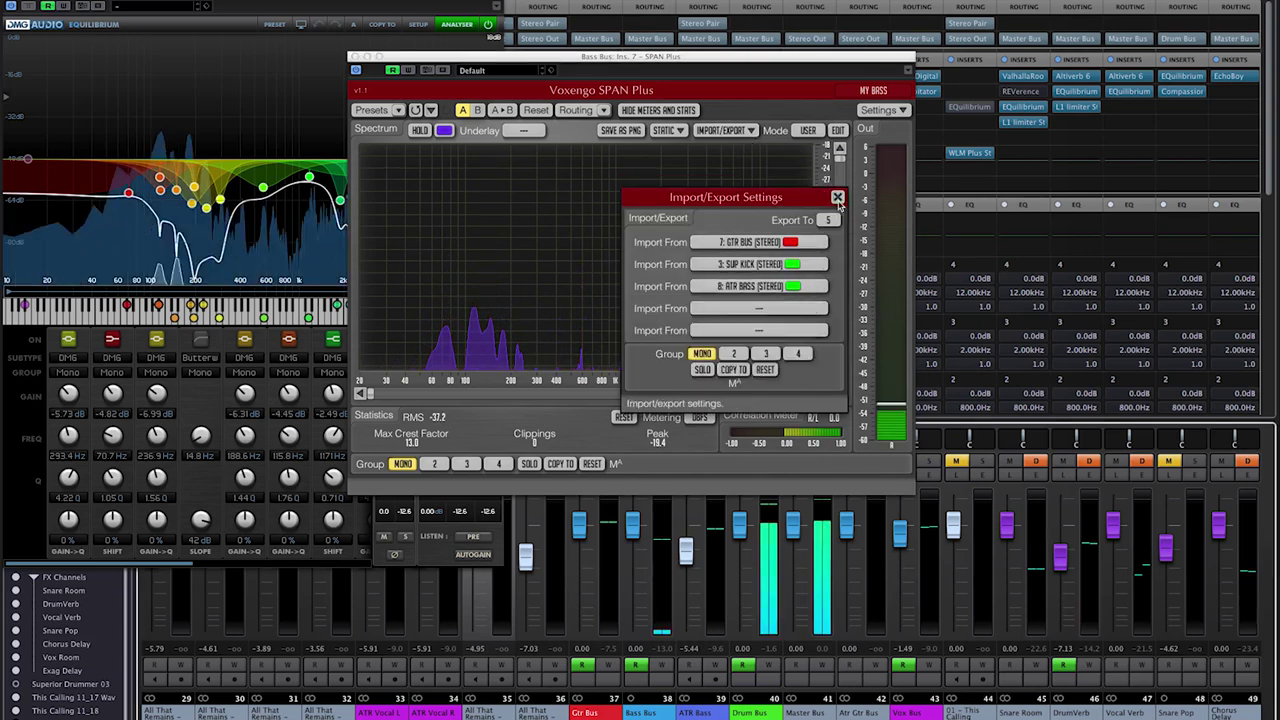
{"action": "left_click", "coordinate": [838, 198]}
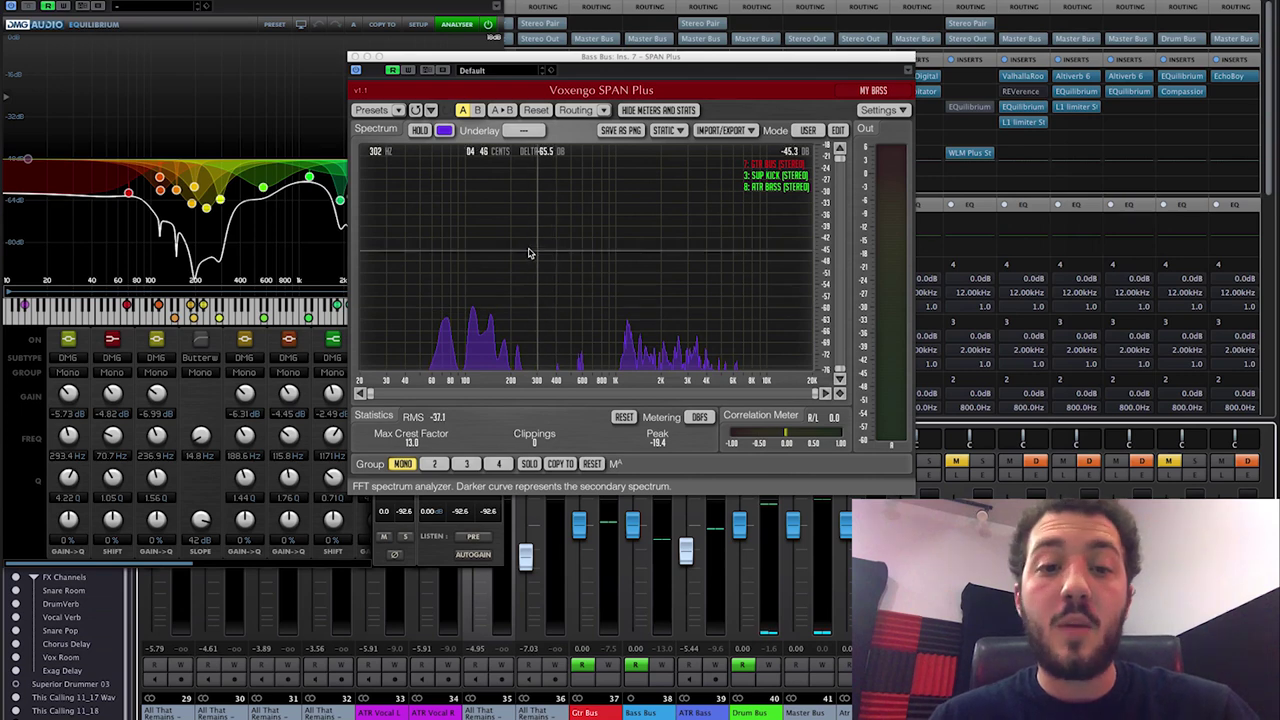
Compare the bass and kick spectra in SPAN Plus during playback, then close the analyzer window
{"action": "key", "text": "space"}
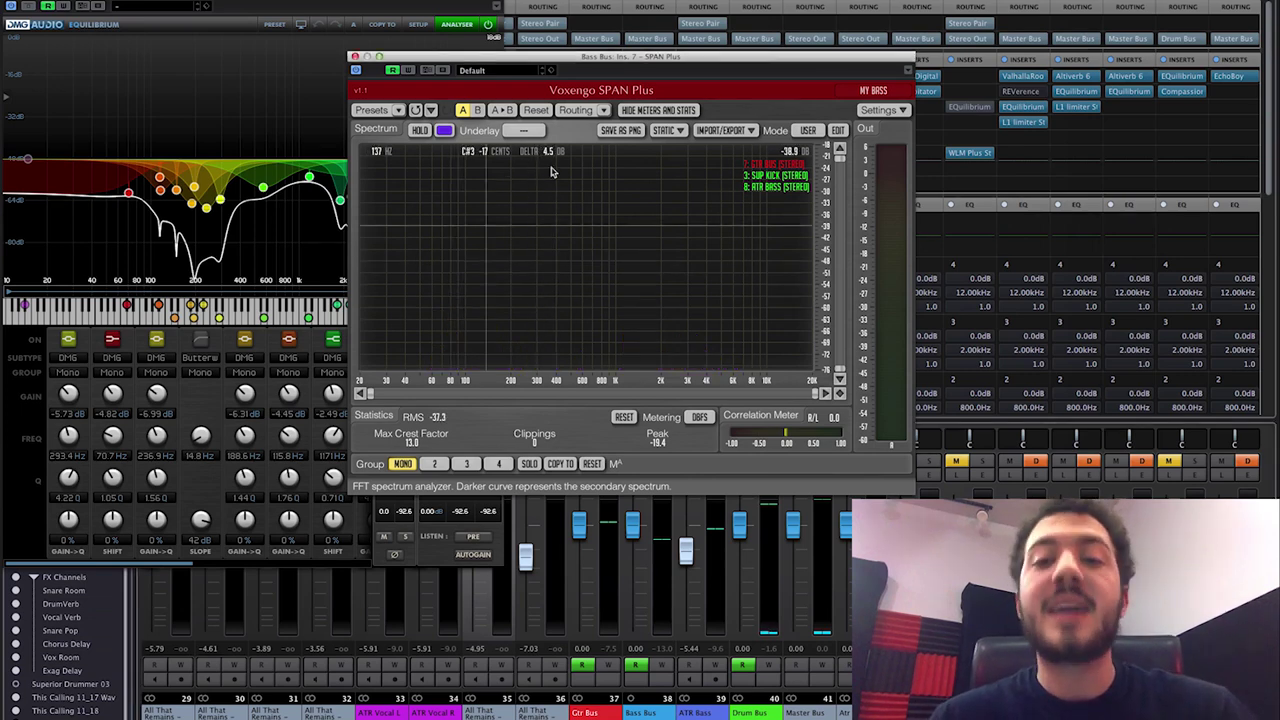
{"action": "left_click_drag", "start_coordinate": [683, 63], "coordinate": [662, 66]}
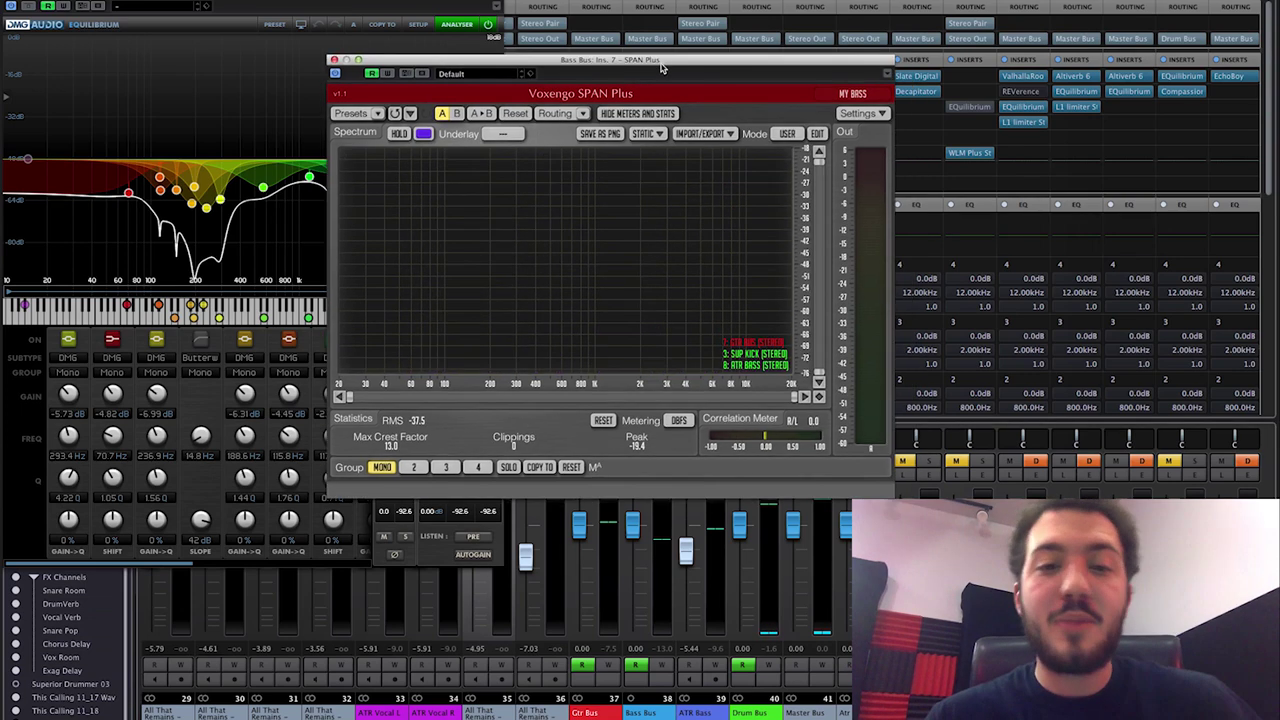
{"action": "key", "text": "space"}
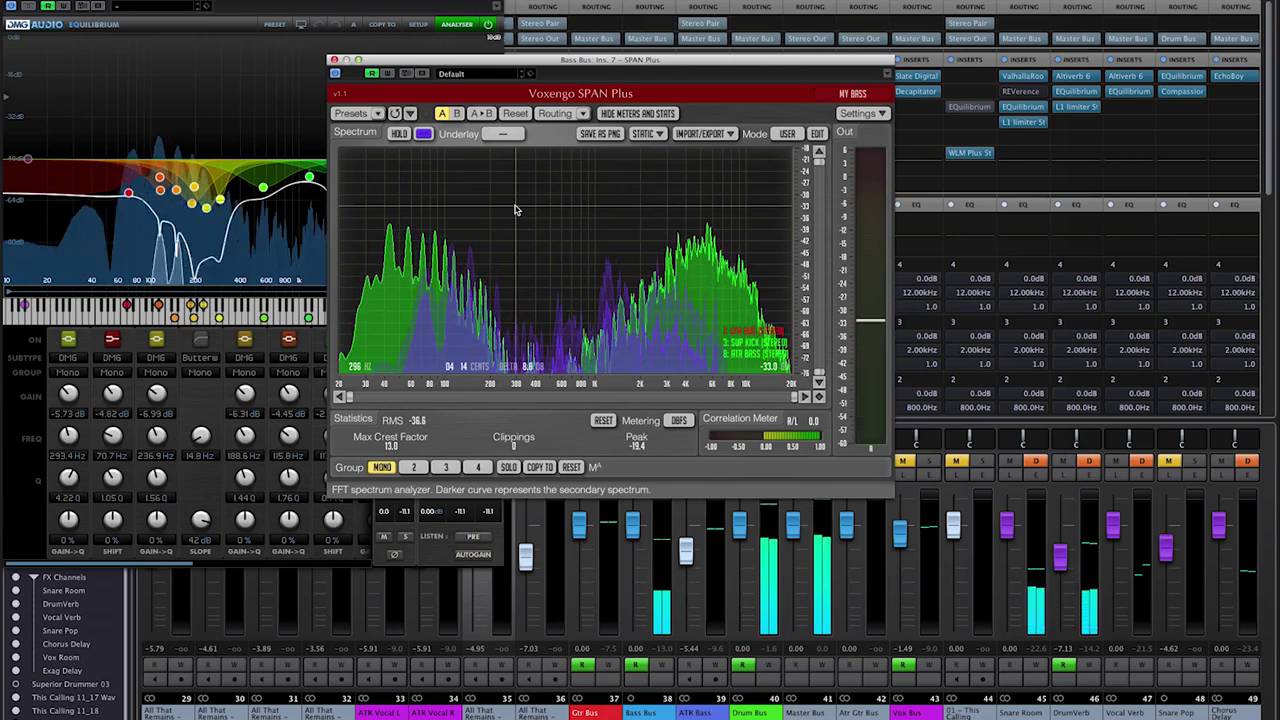
{"action": "left_click_drag", "start_coordinate": [704, 62], "coordinate": [904, 93]}
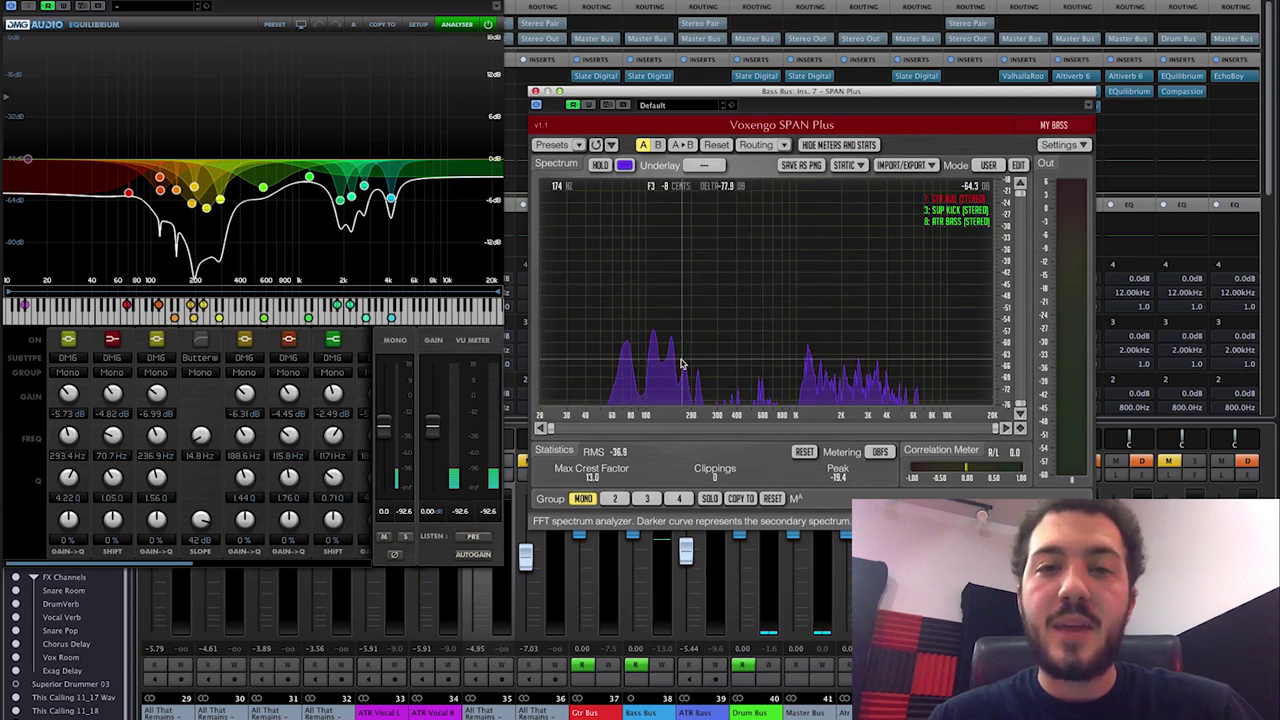
{"action": "left_click", "coordinate": [535, 92]}
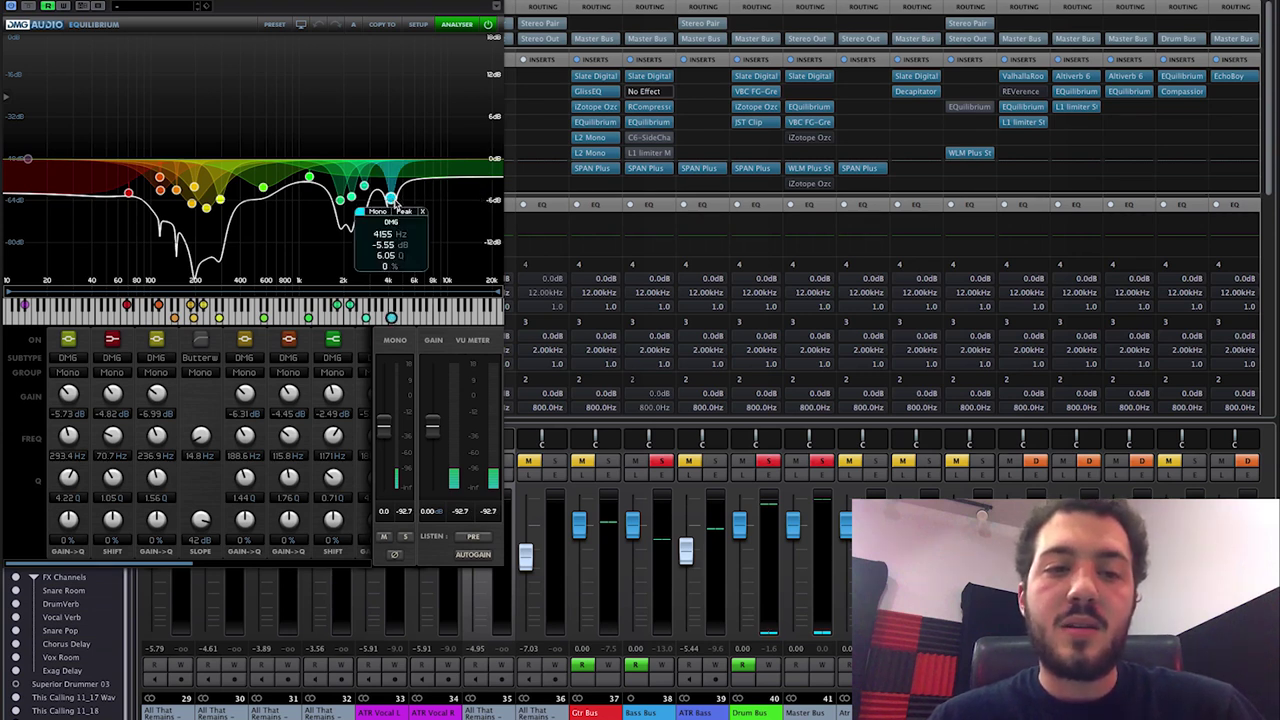
Review the Bass Bus EQuilibrium curve, unsolo the Drum Bus and enable the Bass Bus L1 limiter during playback
{"action": "left_click_drag", "start_coordinate": [449, 3], "coordinate": [545, 3]}
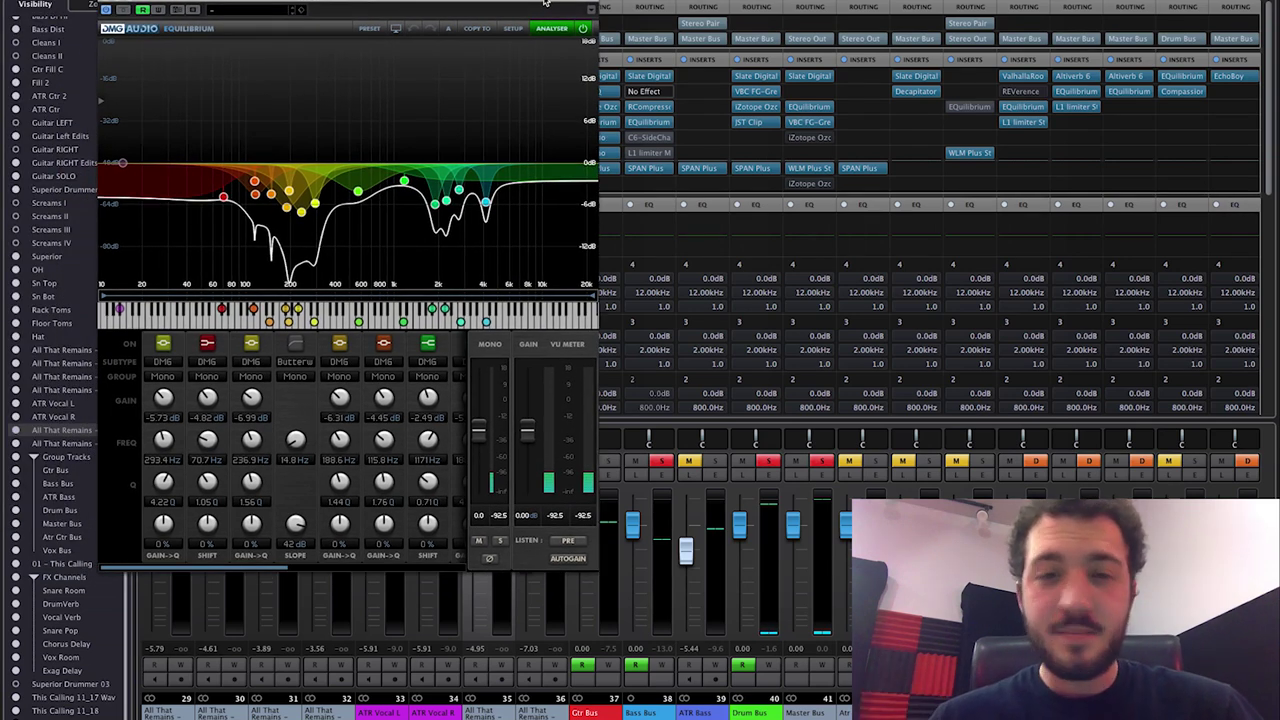
{"action": "mouse_move", "coordinate": [403, 182]}
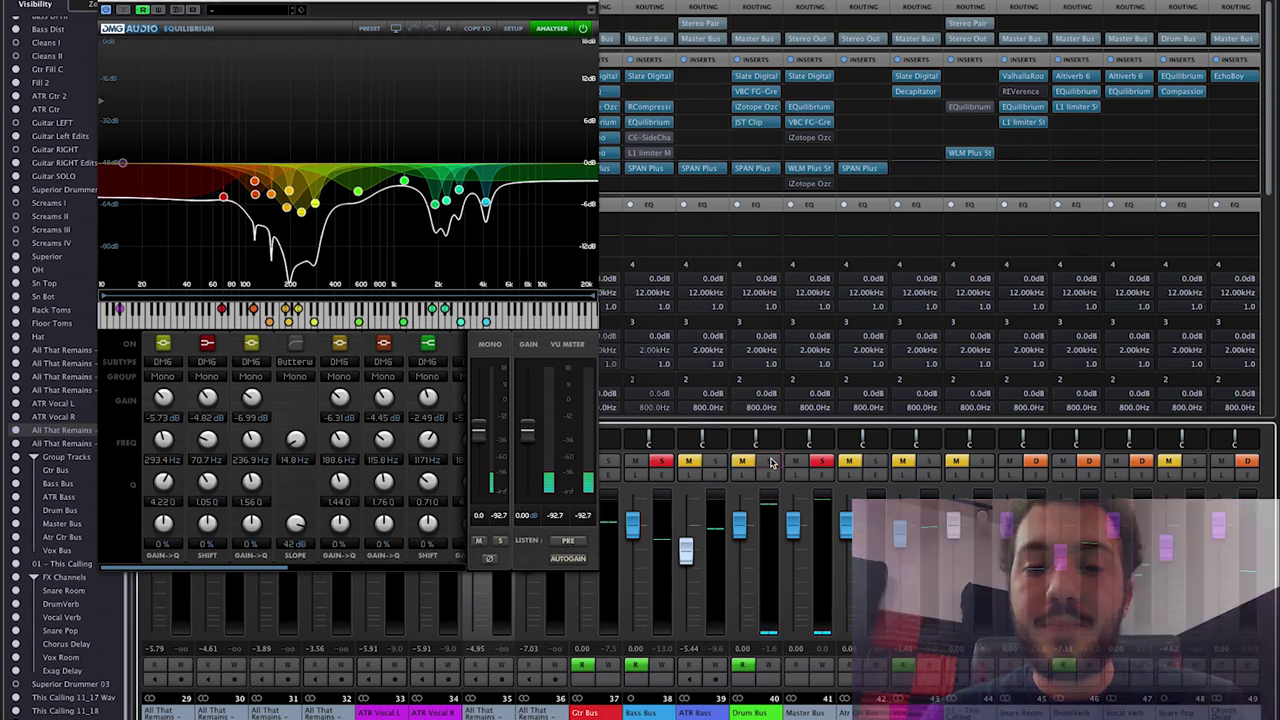
{"action": "key", "text": "space"}
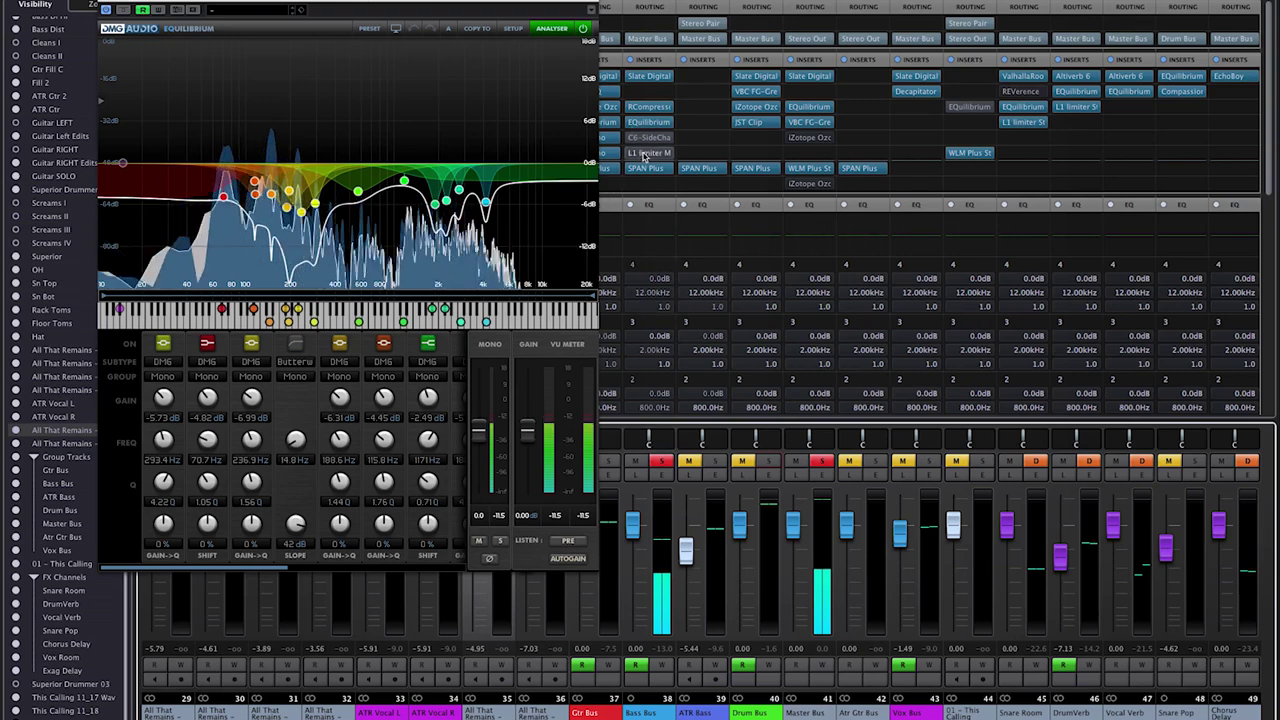
{"action": "key", "text": "space"}
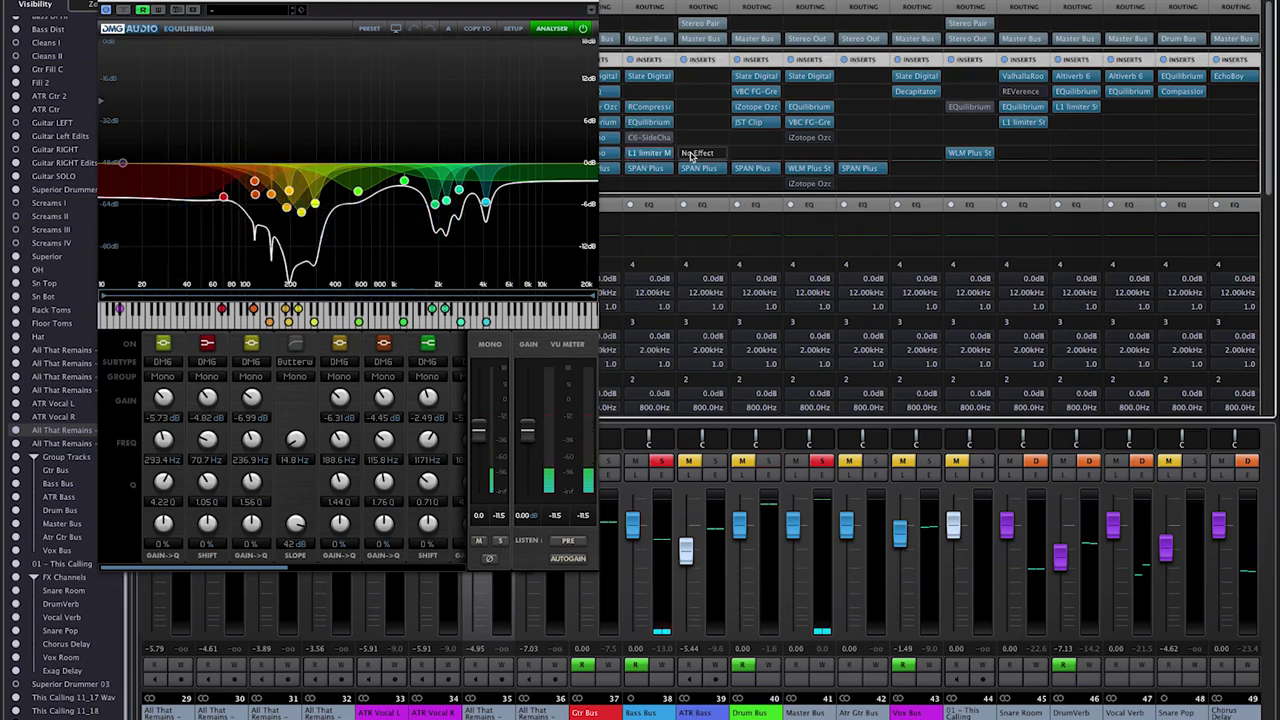
Compare the Bass Bus with EQuilibrium bypassed and active during playback, keeping the L1 limiter bypassed
{"action": "key", "text": "space"}
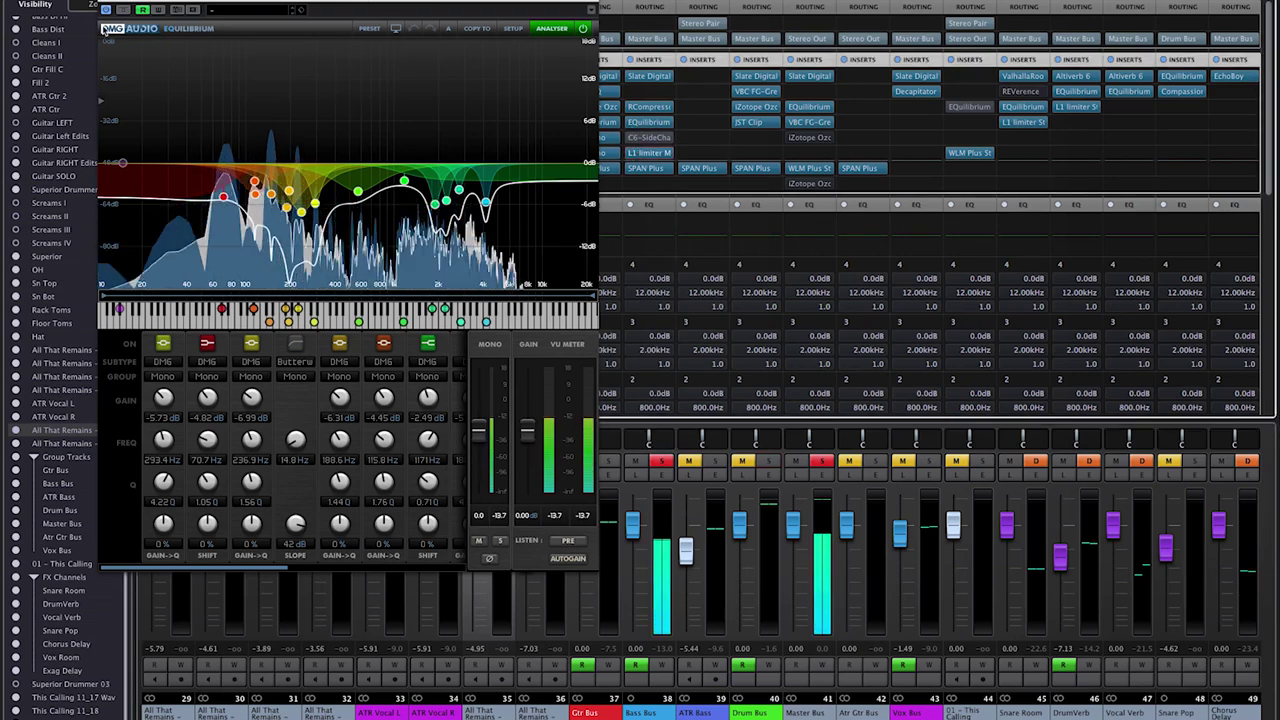
{"action": "left_click", "coordinate": [624, 153]}
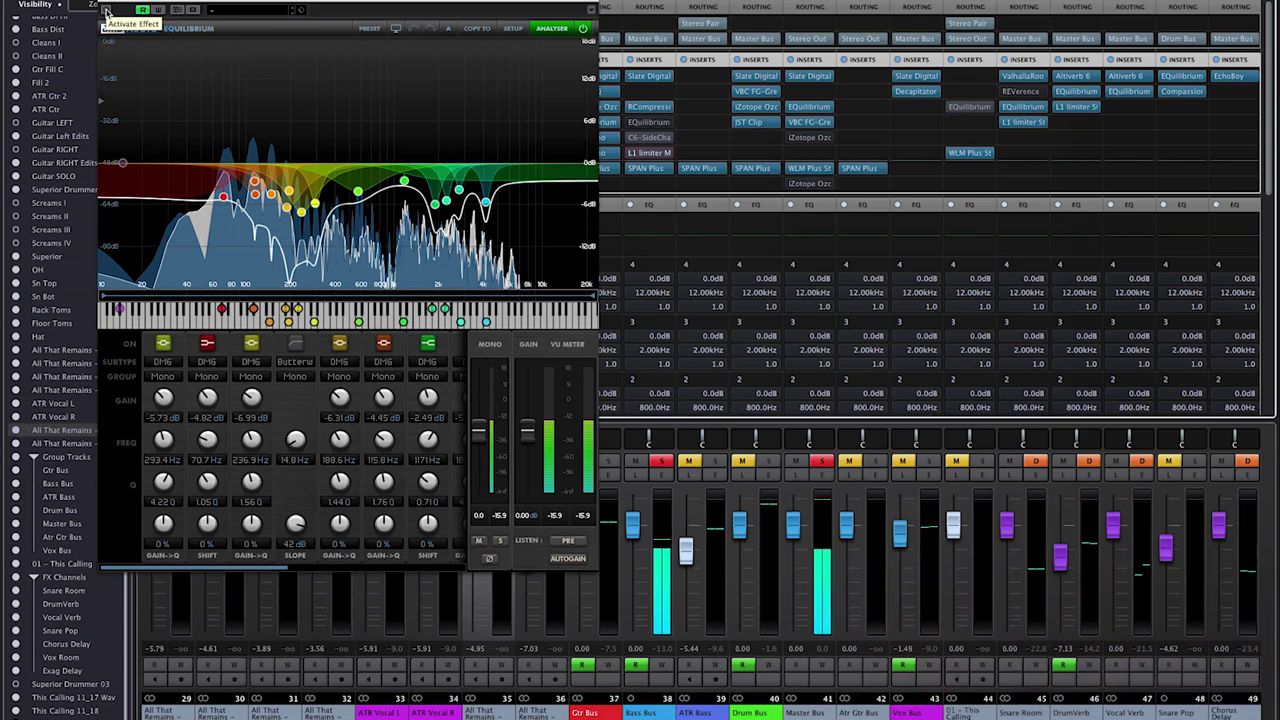
{"action": "left_click", "coordinate": [106, 11]}
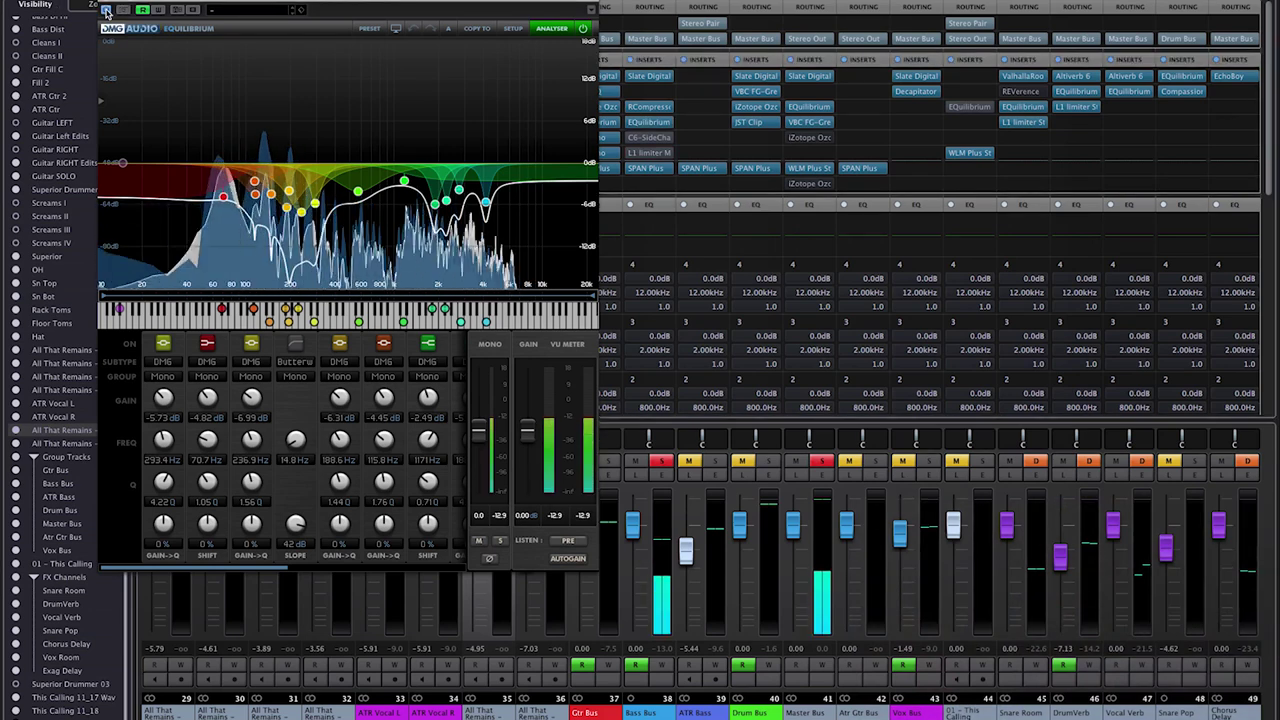
Enable the L1 limiter on the Bass Bus, open its window beside EQuilibrium and check its levels during playback
{"action": "left_click", "coordinate": [641, 153]}
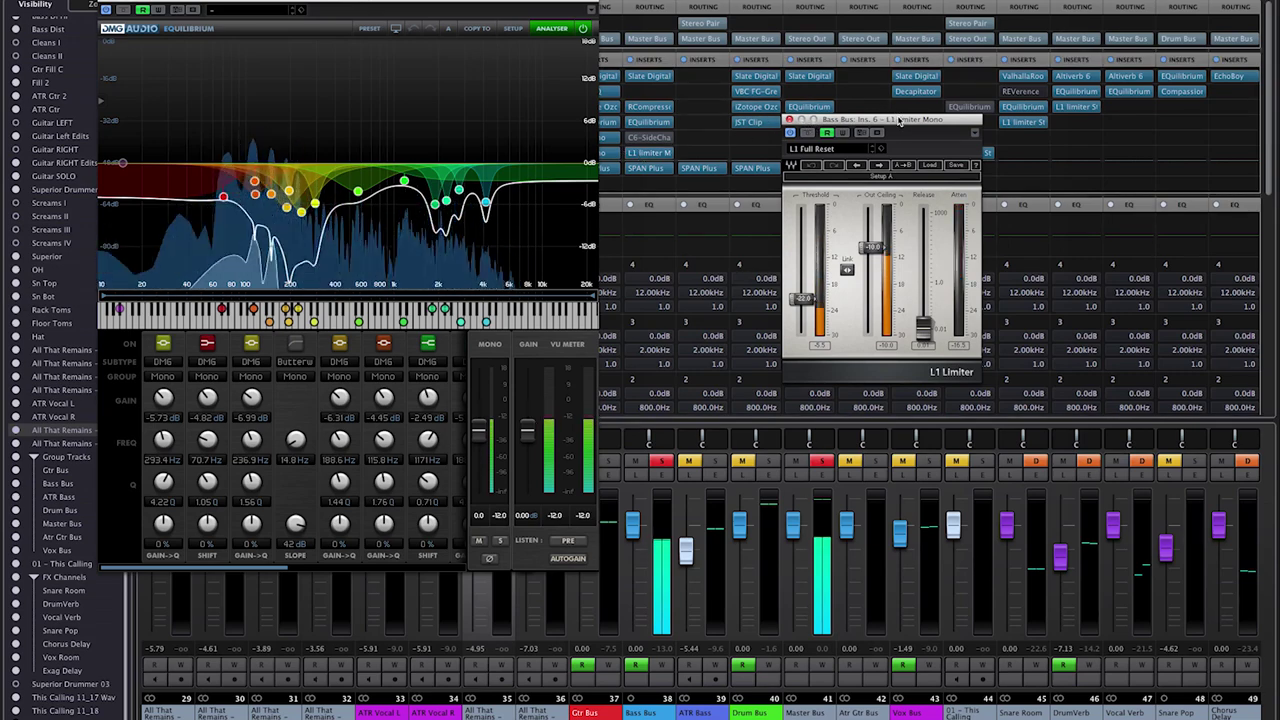
{"action": "left_click_drag", "start_coordinate": [814, 127], "coordinate": [982, 23]}
{"action": "left_click", "coordinate": [656, 240]}
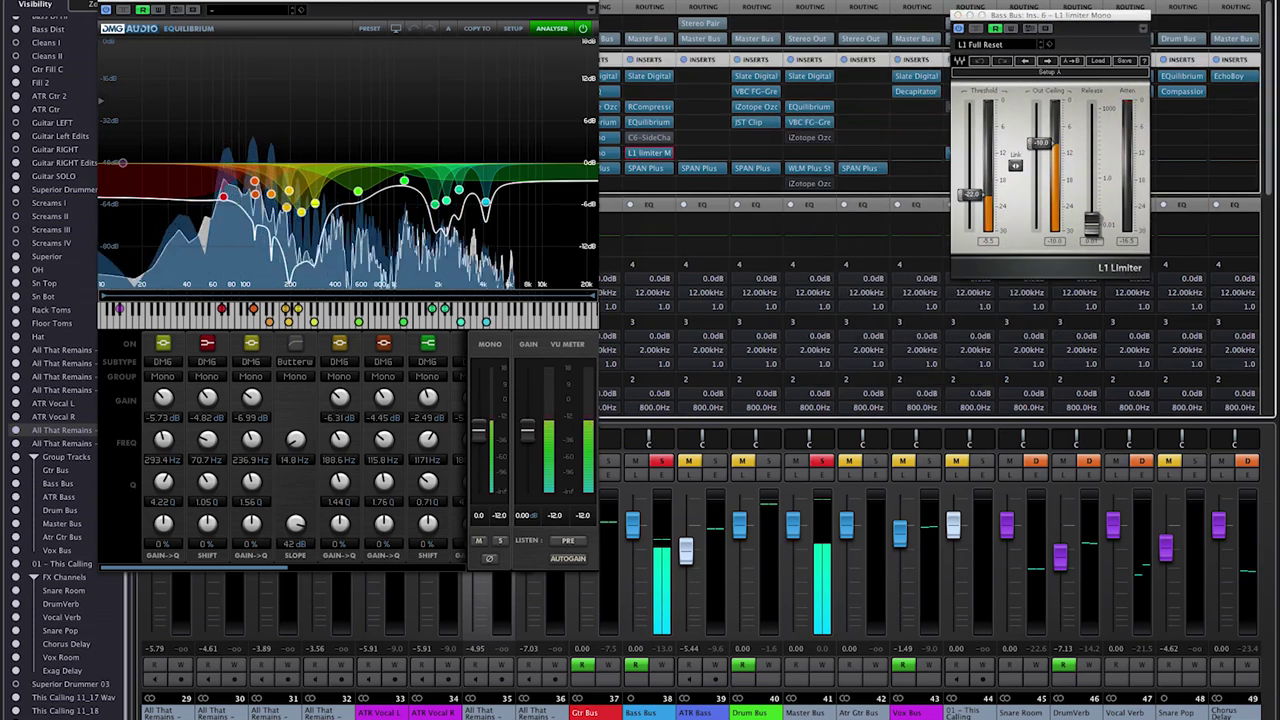
{"action": "key", "text": "space"}
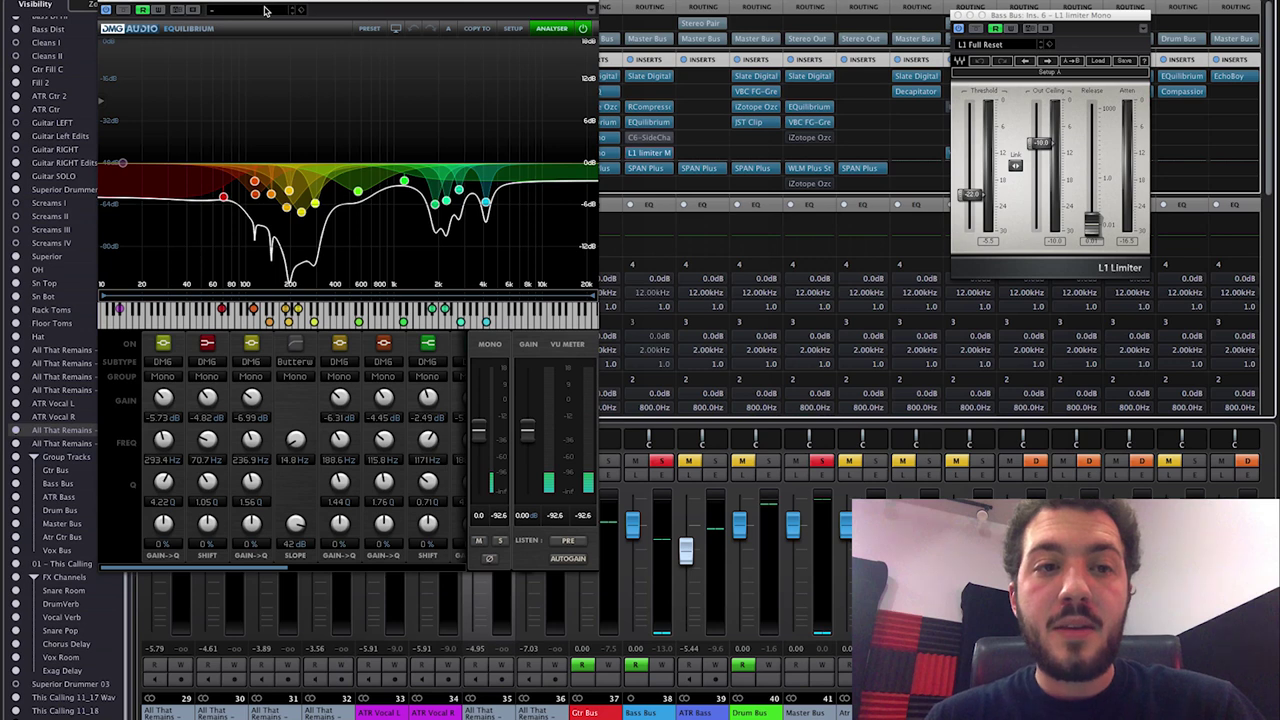
Close EQuilibrium, enable C6-SideChain on the Bass Bus and review its multiband settings around playback, then close its window
{"action": "left_click", "coordinate": [649, 121]}
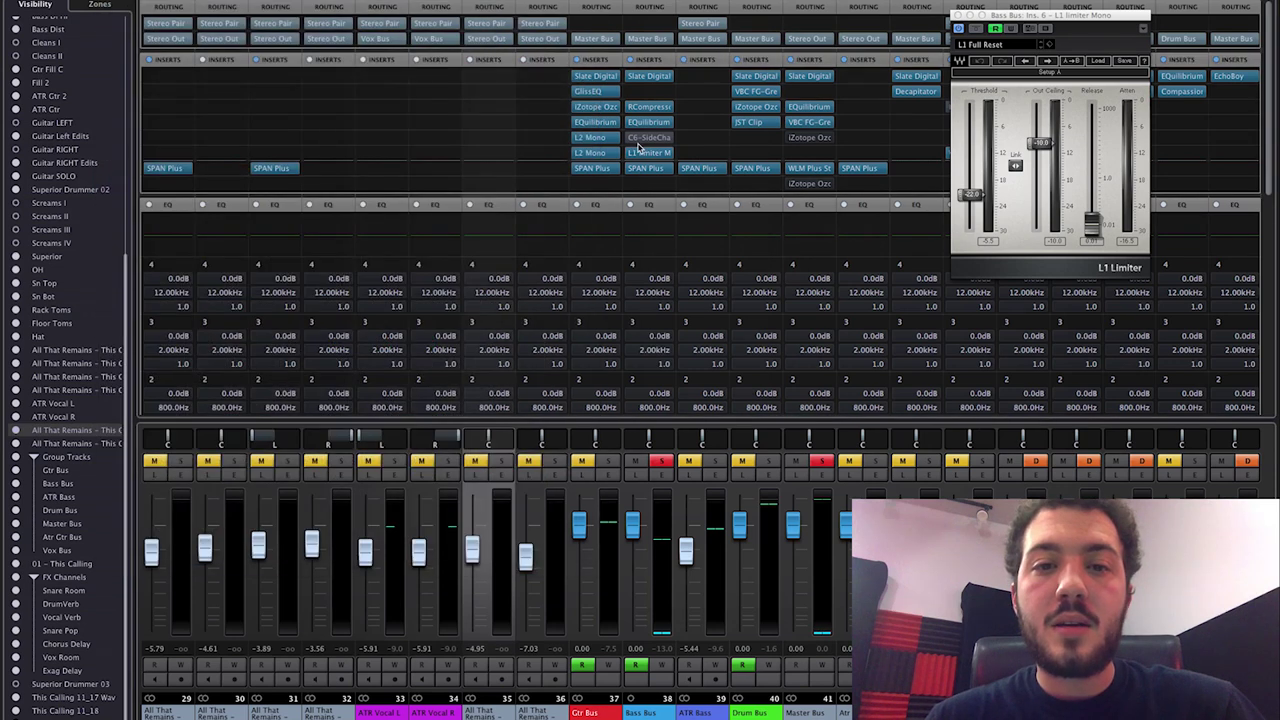
{"action": "left_click", "coordinate": [650, 138]}
{"action": "left_click", "coordinate": [652, 139]}
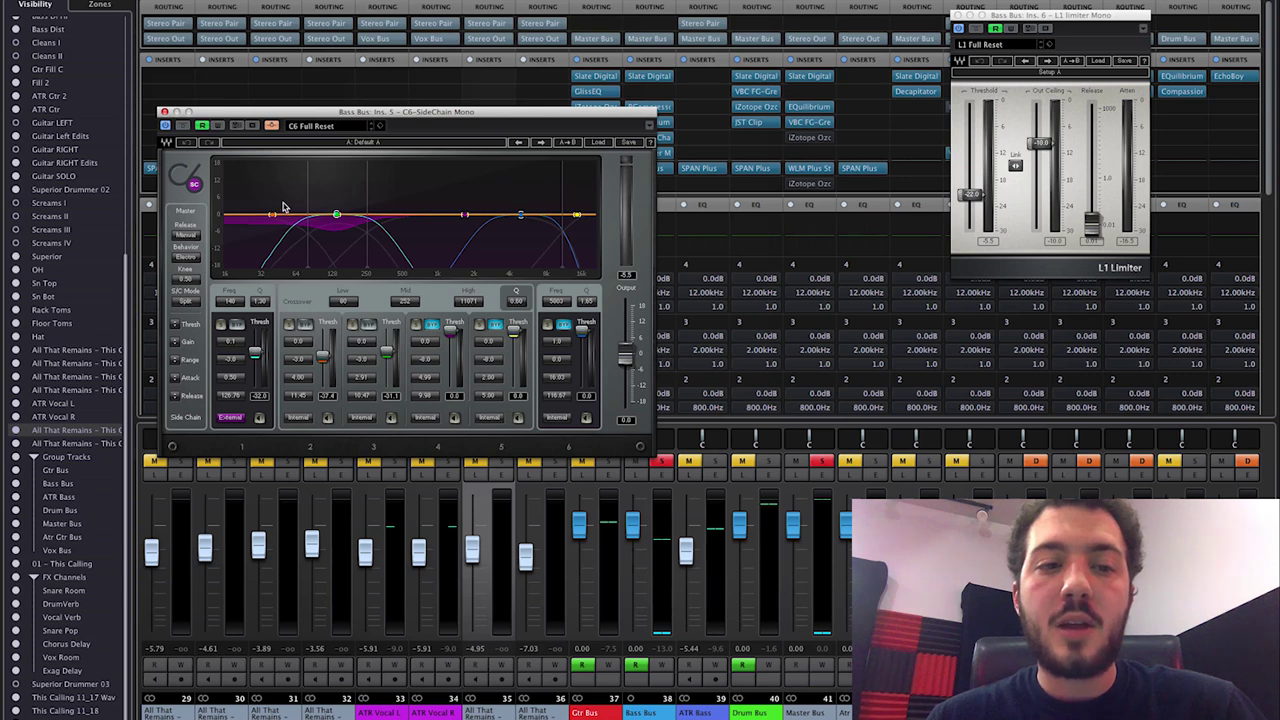
{"action": "key", "text": "space"}
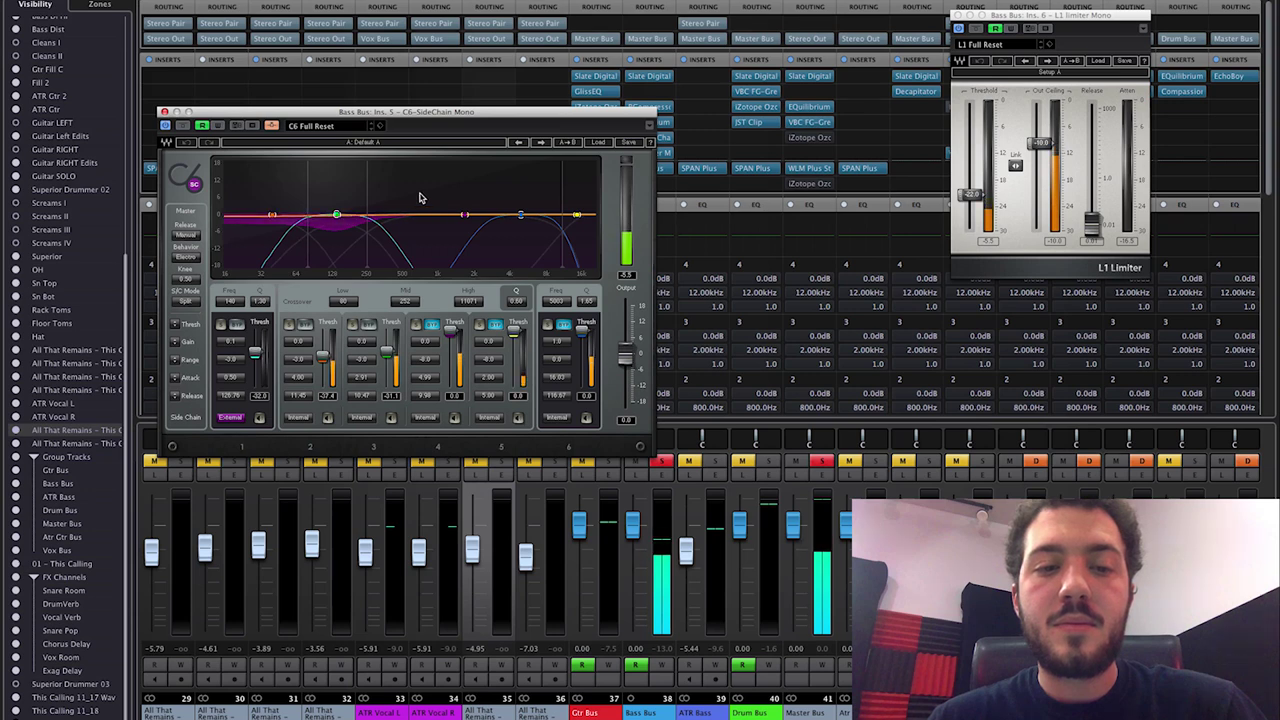
{"action": "key", "text": "space"}
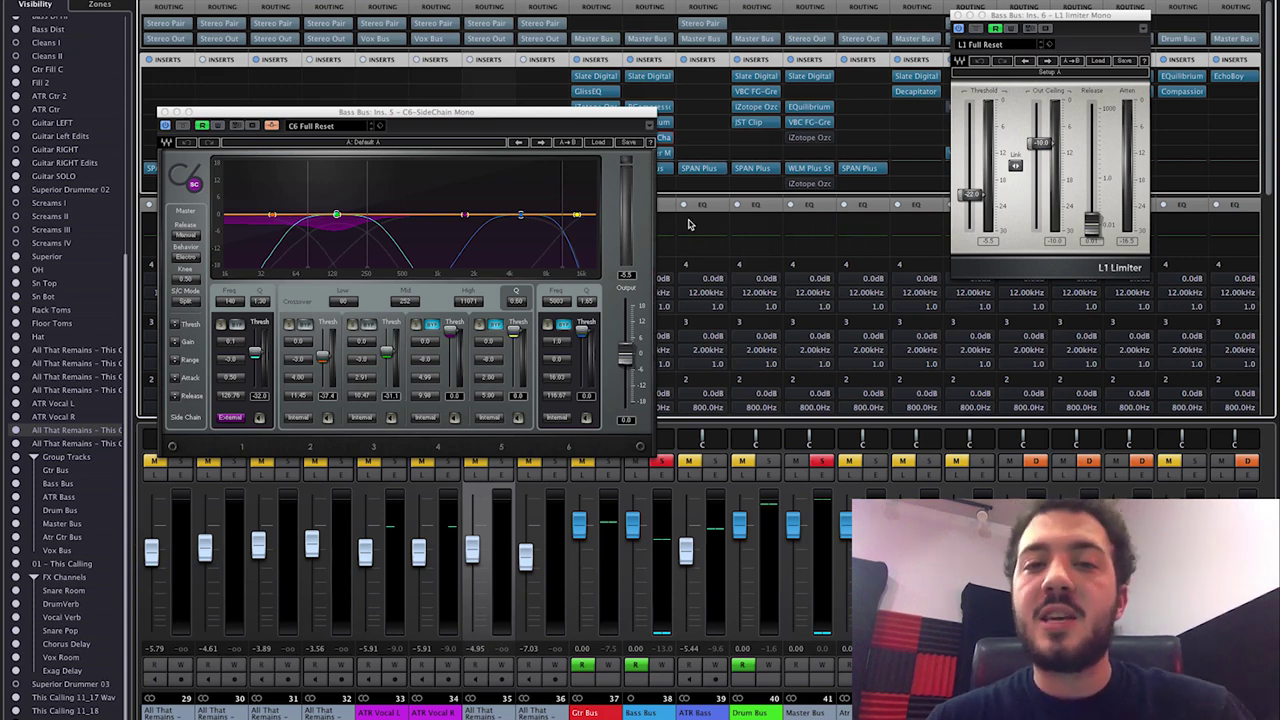
{"action": "left_click_drag", "start_coordinate": [561, 118], "coordinate": [545, 78]}
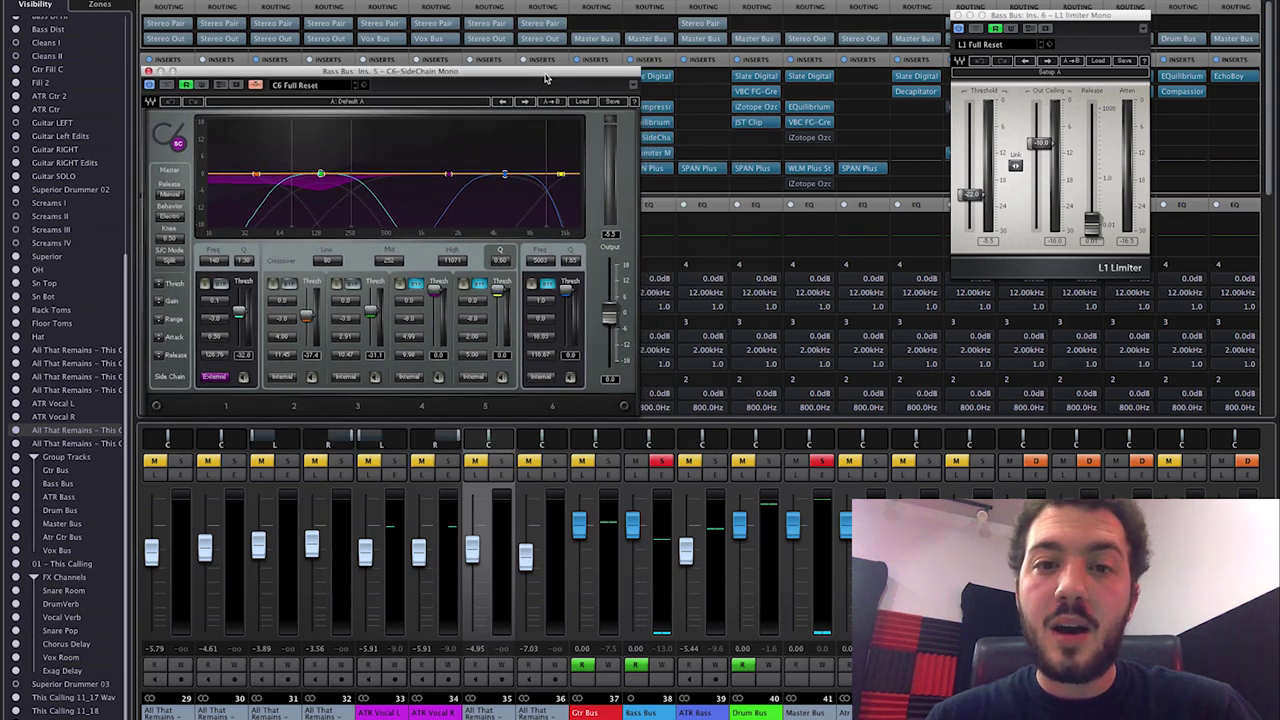
{"action": "left_click", "coordinate": [148, 72]}
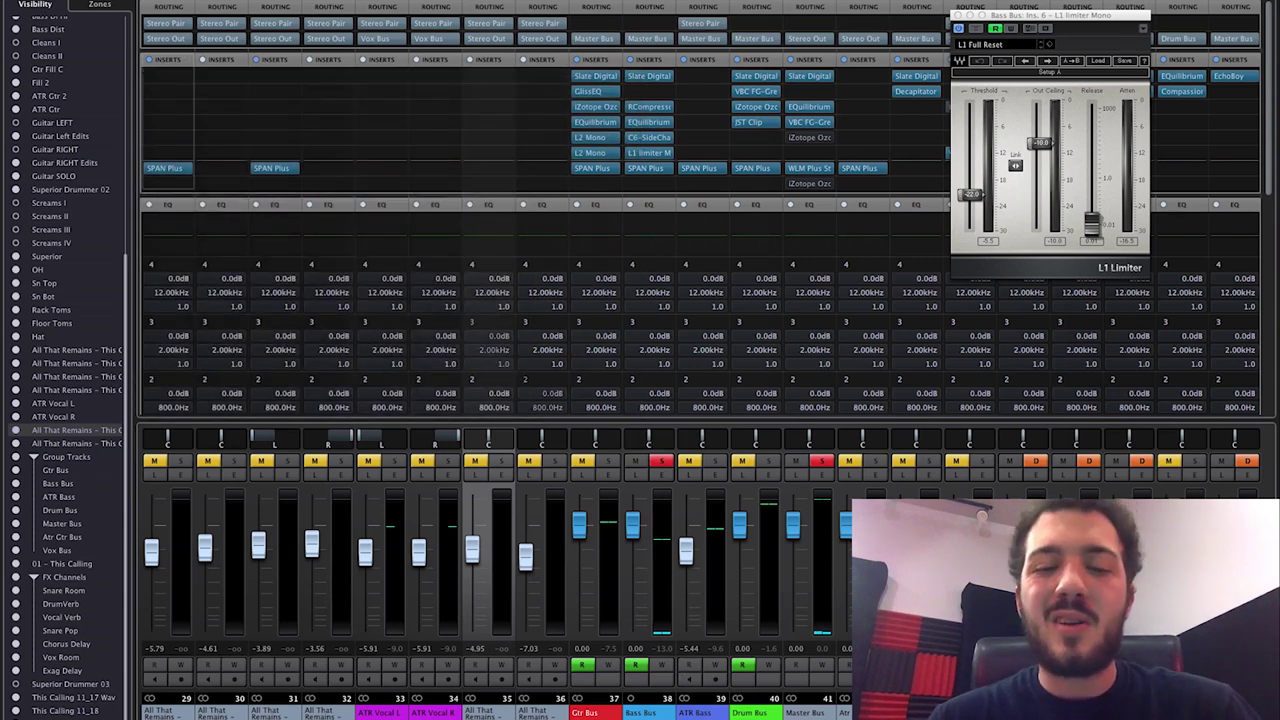
Switch the solo from the Bass Bus to the Gtr Bus and go to the guitar edit tracks
{"action": "scroll", "coordinate": [640, 400], "scroll_direction": "right", "scroll_amount": 1}
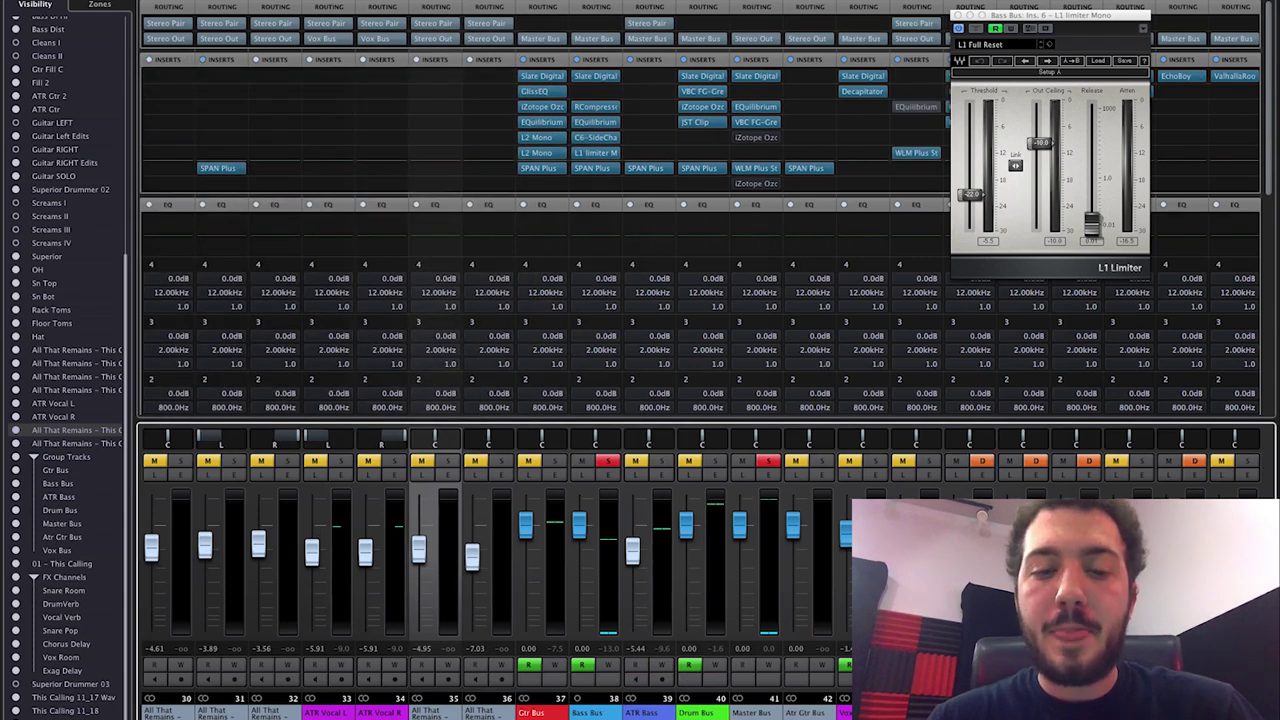
{"action": "scroll", "coordinate": [640, 400], "scroll_direction": "right", "scroll_amount": 1}
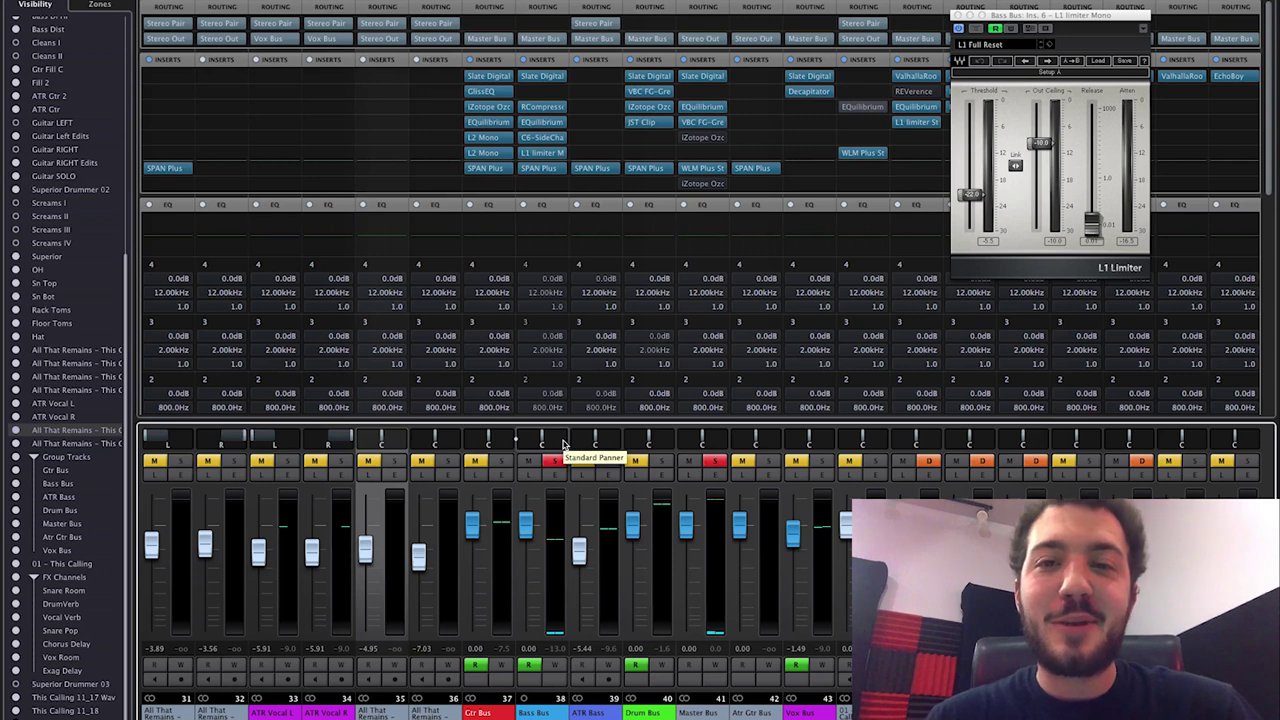
{"action": "left_click", "coordinate": [553, 460]}
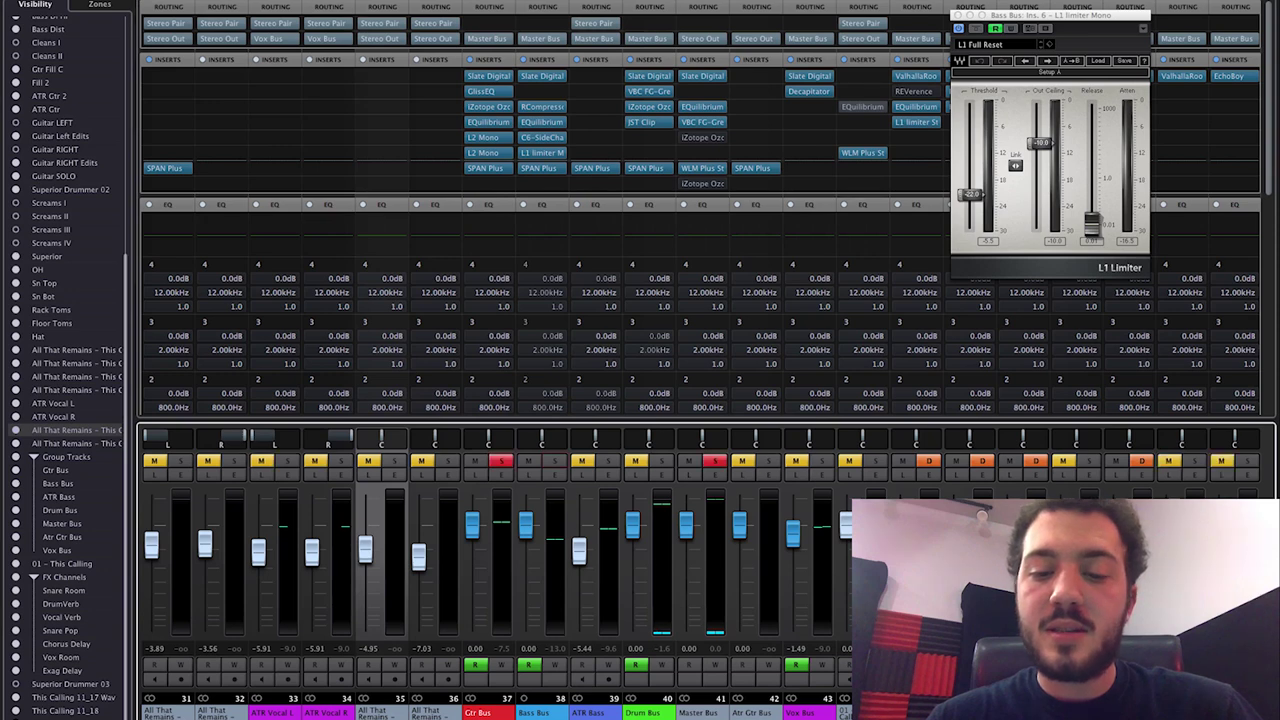
{"action": "scroll", "coordinate": [750, 678], "scroll_direction": "left", "scroll_amount": 10}
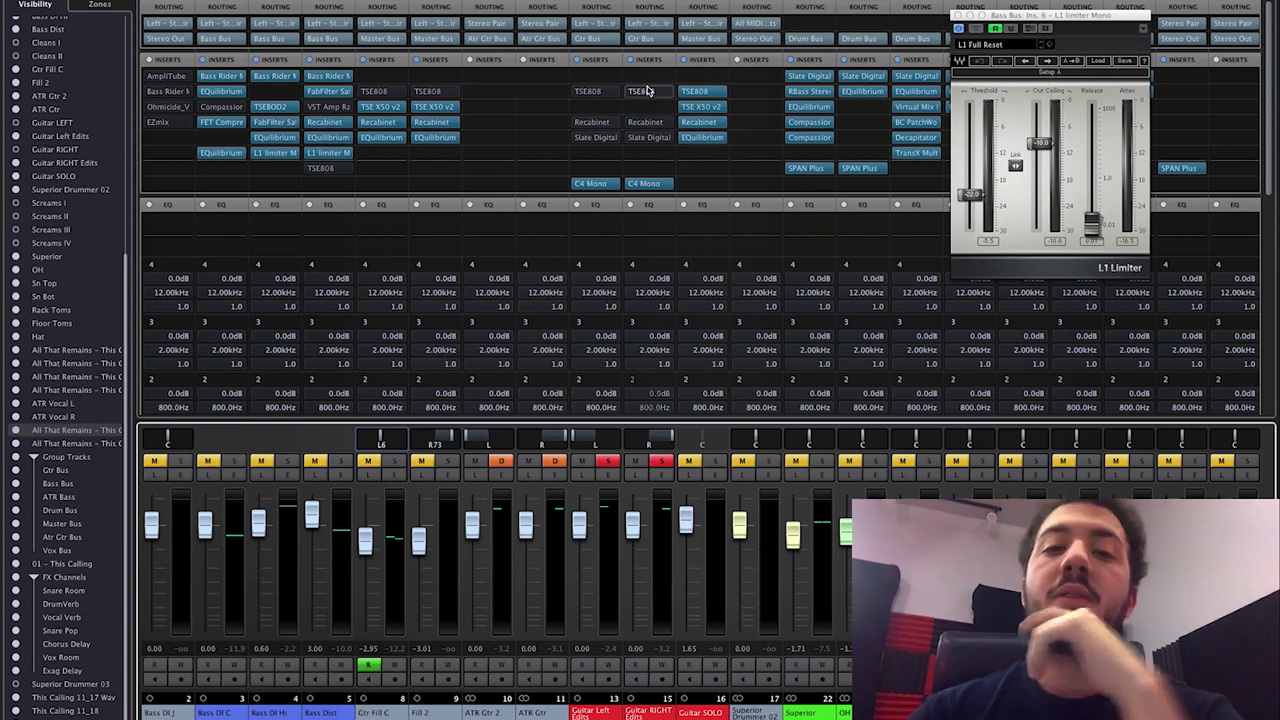
Open the TSE808 on the Guitar Left Edits track to review its overdrive settings, then close its window
{"action": "left_click", "coordinate": [580, 92]}
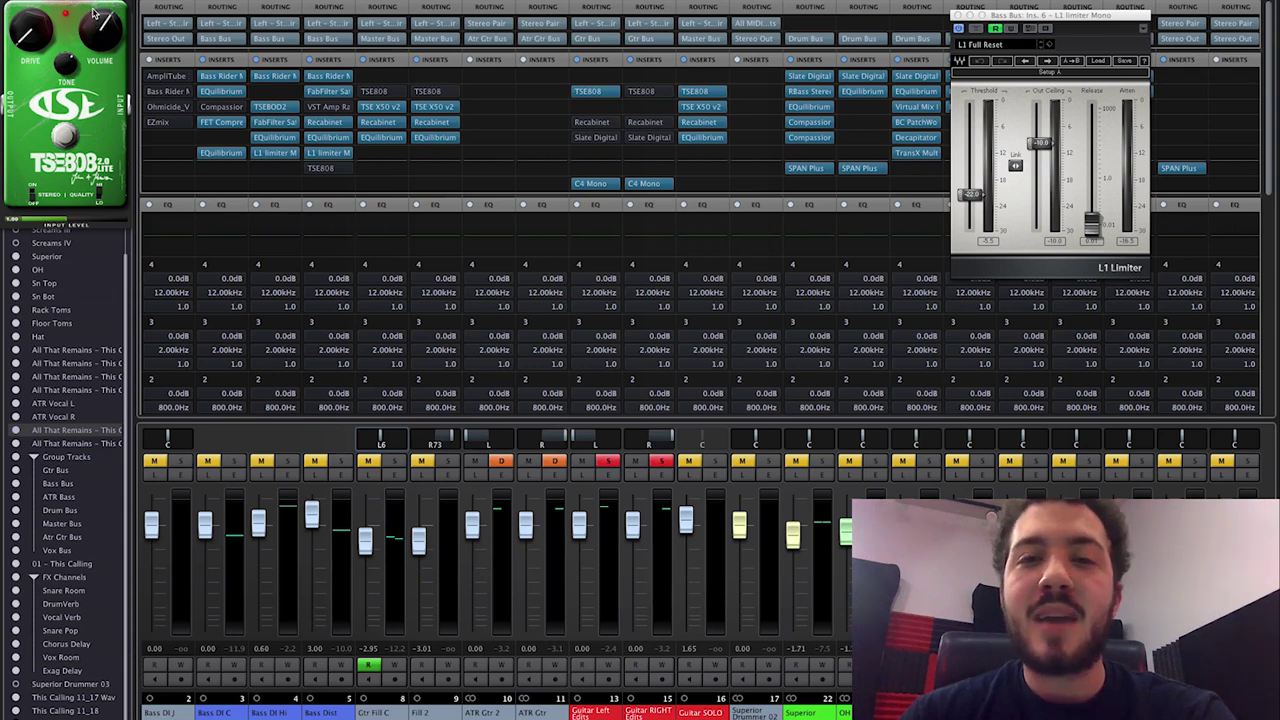
{"action": "left_click", "coordinate": [587, 91]}
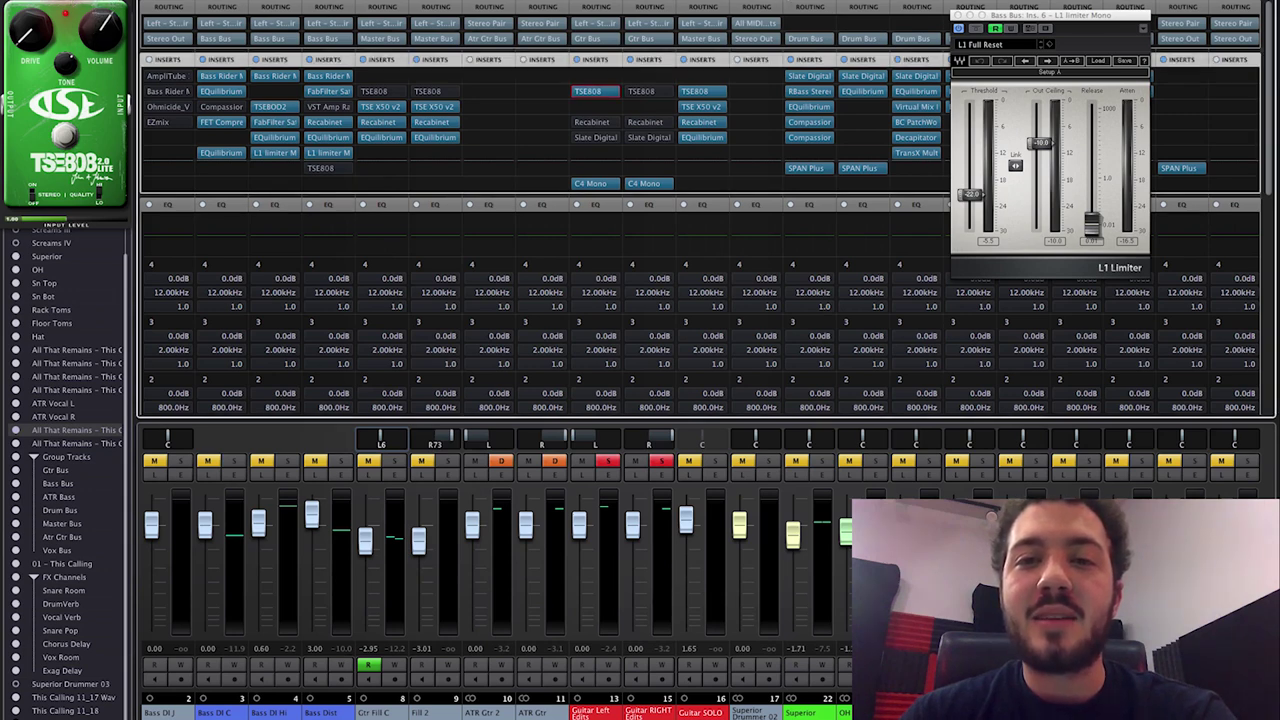
{"action": "left_click", "coordinate": [576, 92]}
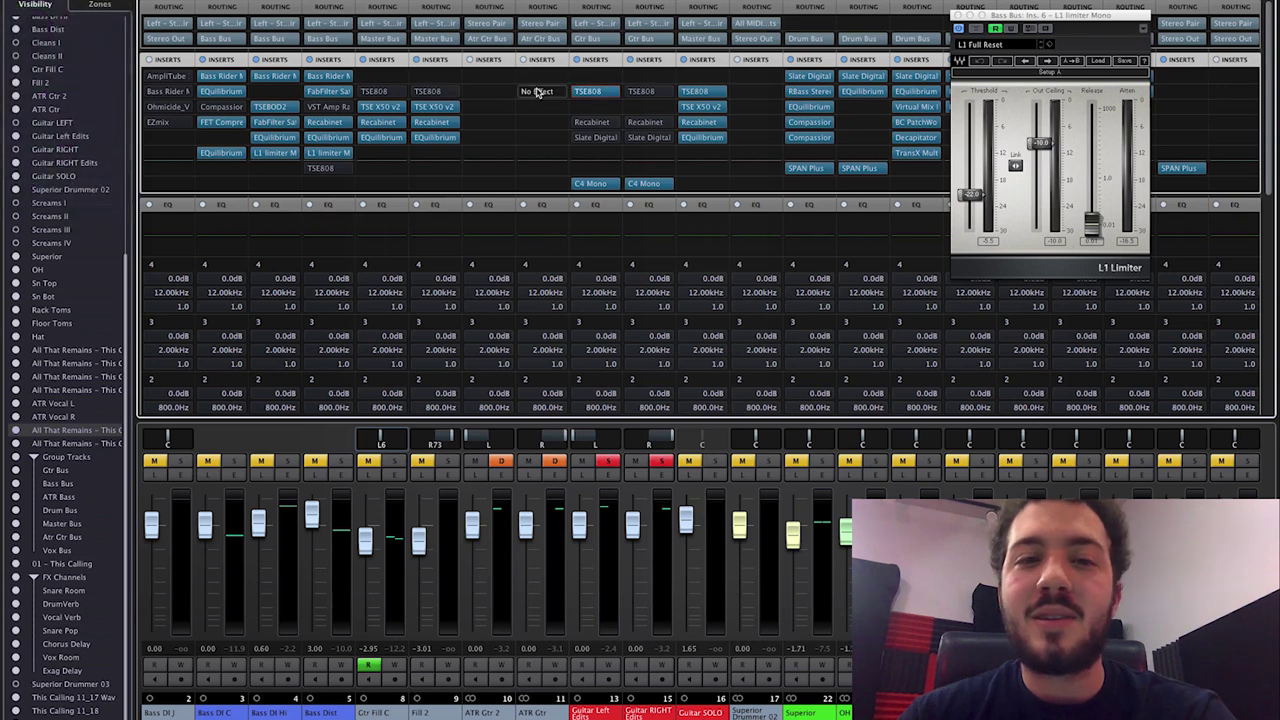
Review the Recabinet and Slate Digital Virtual Channel settings on Guitar Left Edits, leaving both plug-ins bypassed
{"action": "left_click", "coordinate": [590, 124]}
{"action": "left_click", "coordinate": [590, 124]}
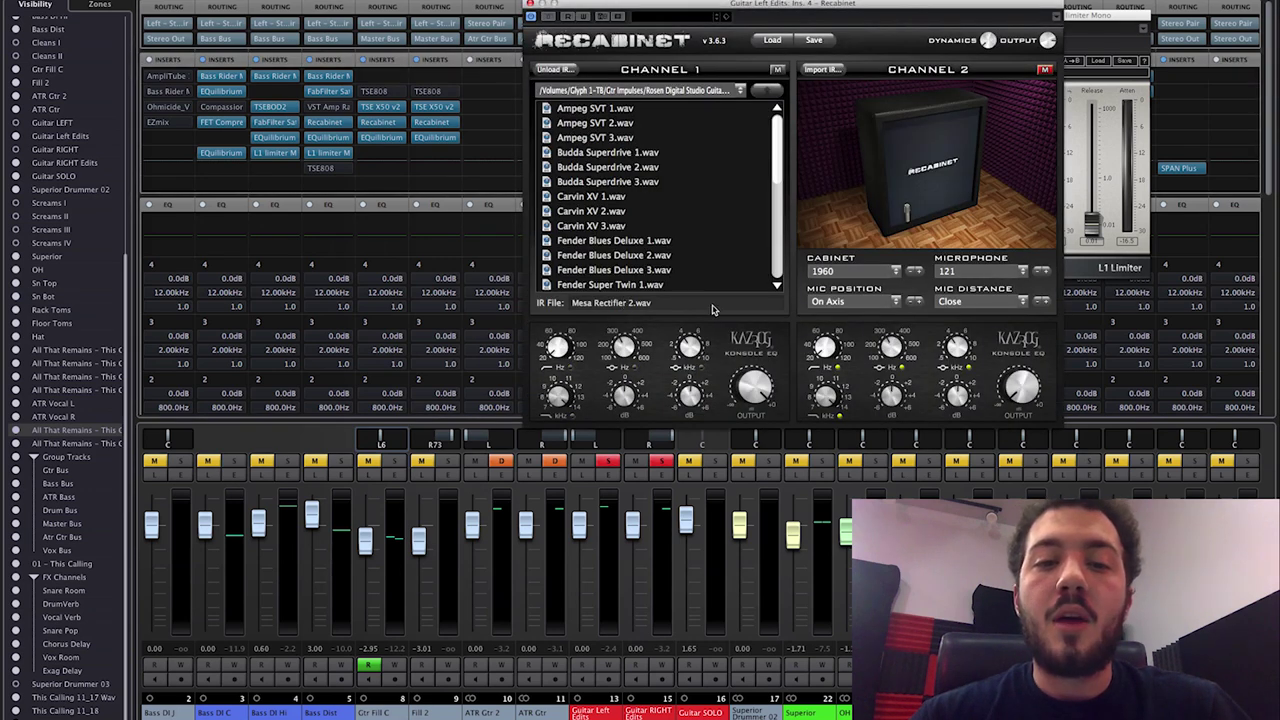
{"action": "left_click", "coordinate": [530, 6]}
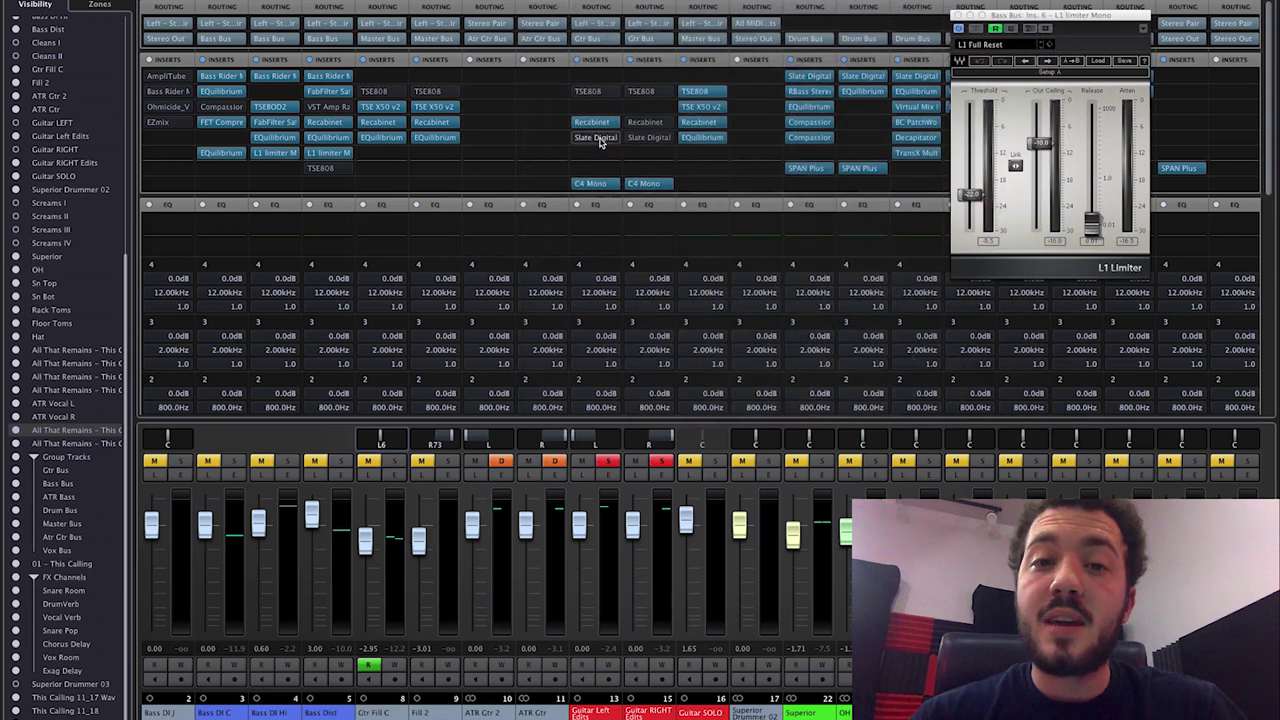
{"action": "left_click", "coordinate": [572, 122]}
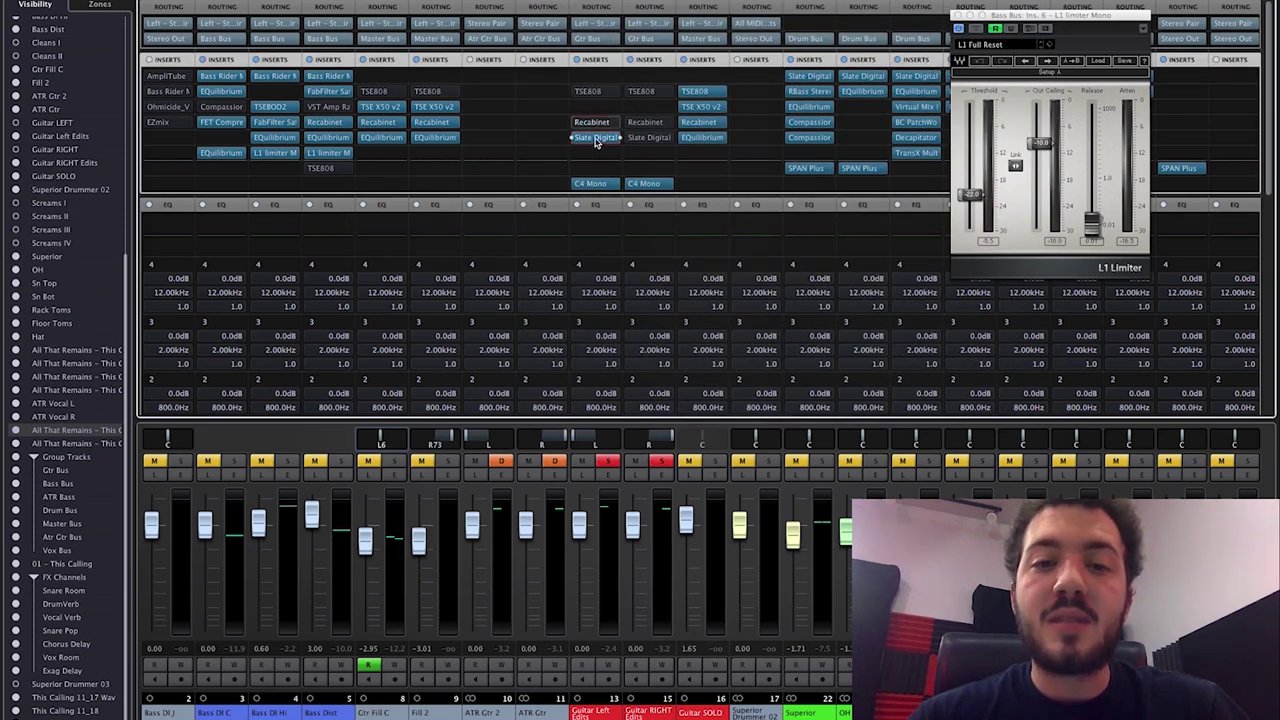
{"action": "left_click", "coordinate": [596, 138]}
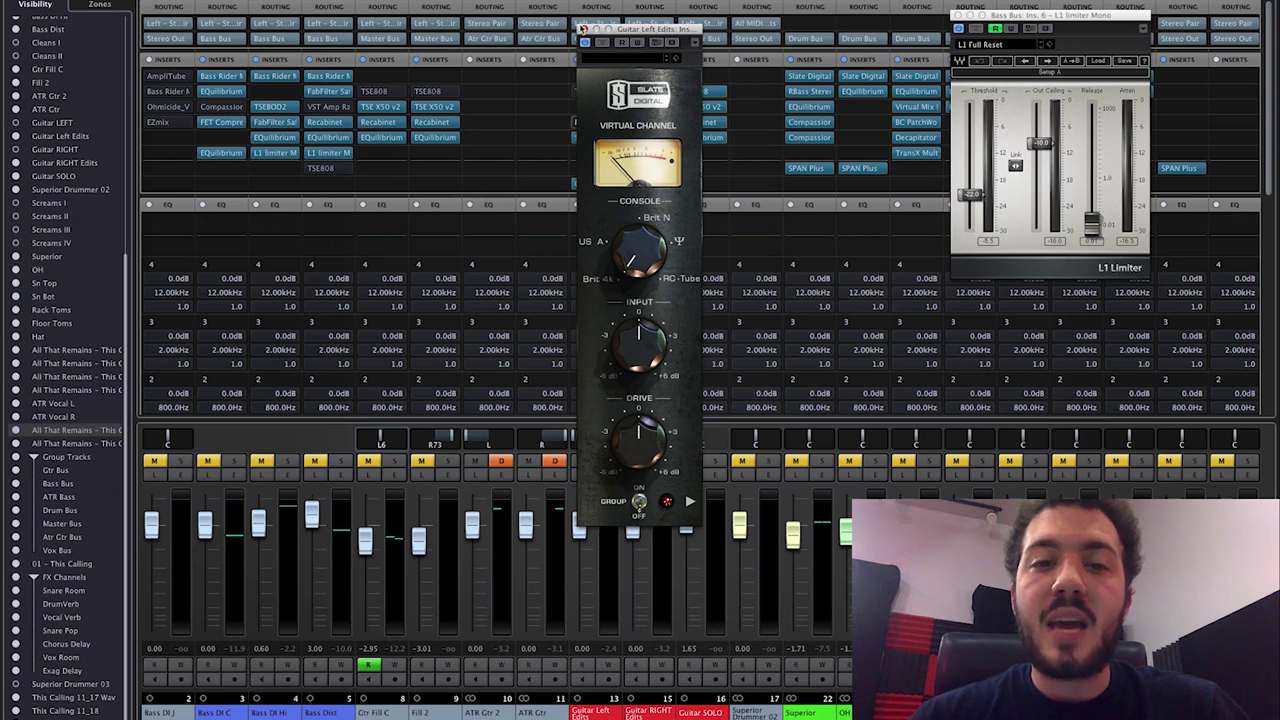
{"action": "left_click", "coordinate": [584, 29]}
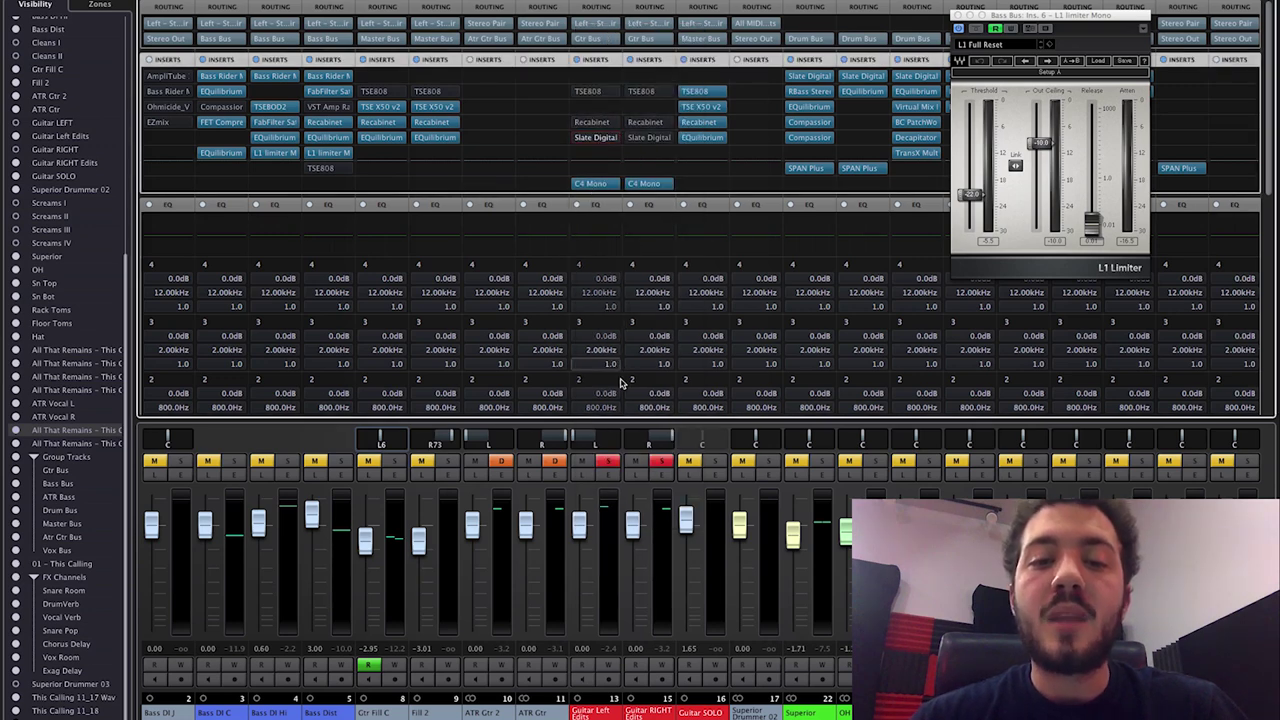
Unsolo Guitar RIGHT Edits, center Guitar Left Edits and audition its C4 Mono active and bypassed during playback
{"action": "left_click", "coordinate": [660, 461]}
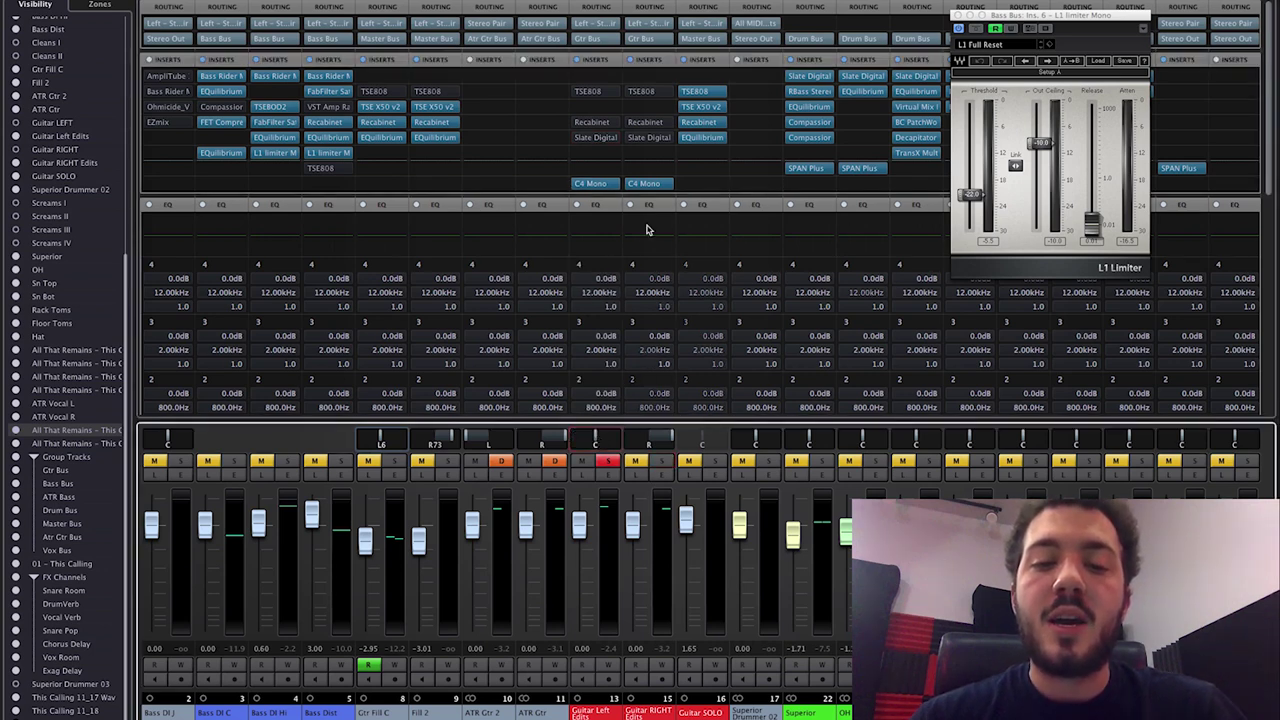
{"action": "left_click", "coordinate": [603, 188]}
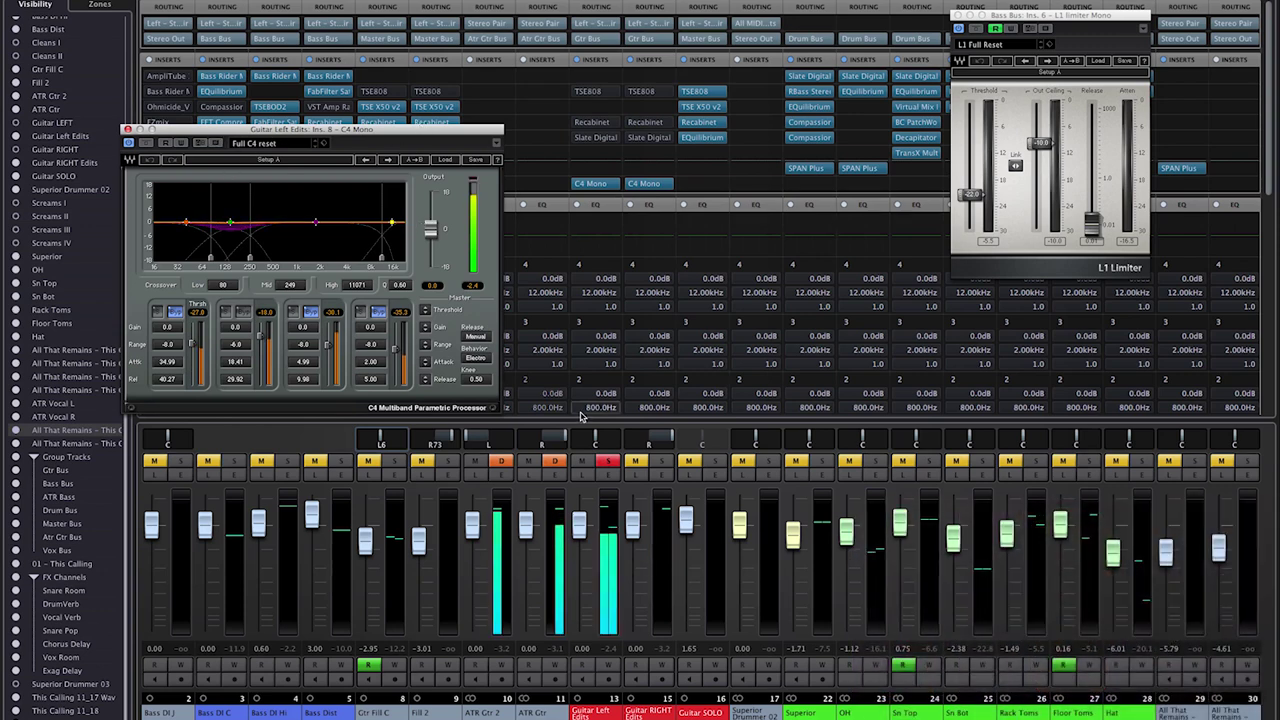
{"action": "left_click", "coordinate": [128, 143]}
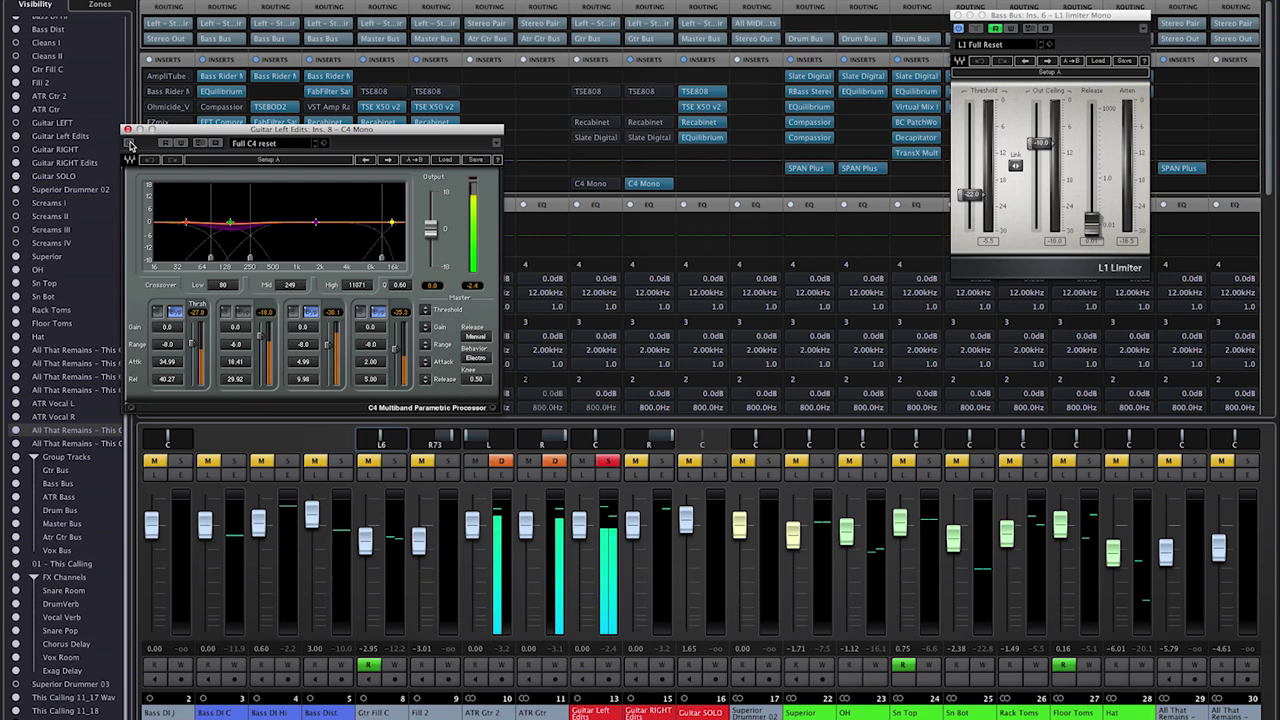
Close the L1 limiter window and bypass both L2 Mono limiters, EQuilibrium, iZotope Ozone, GlissEQ and Slate Digital on the Gtr Bus
{"action": "left_click", "coordinate": [958, 15]}
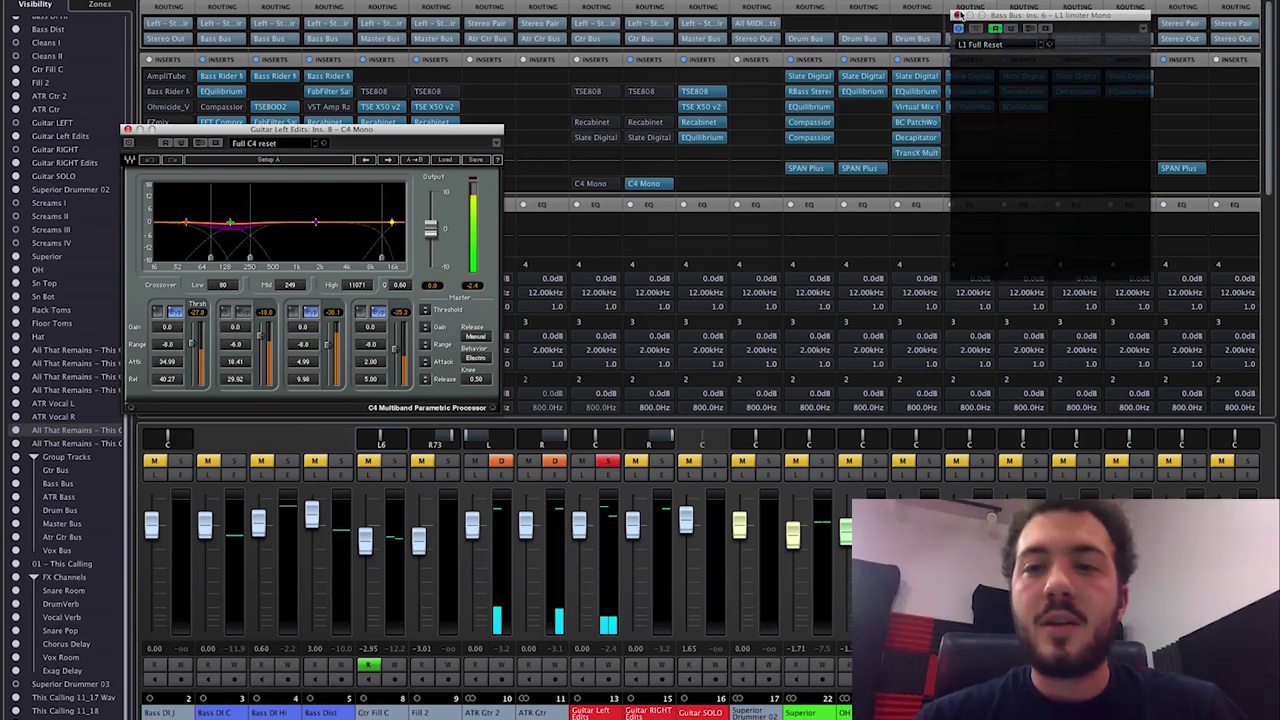
{"action": "scroll", "coordinate": [700, 550], "scroll_direction": "right", "scroll_amount": 5}
{"action": "scroll", "coordinate": [700, 550], "scroll_direction": "right", "scroll_amount": 3}
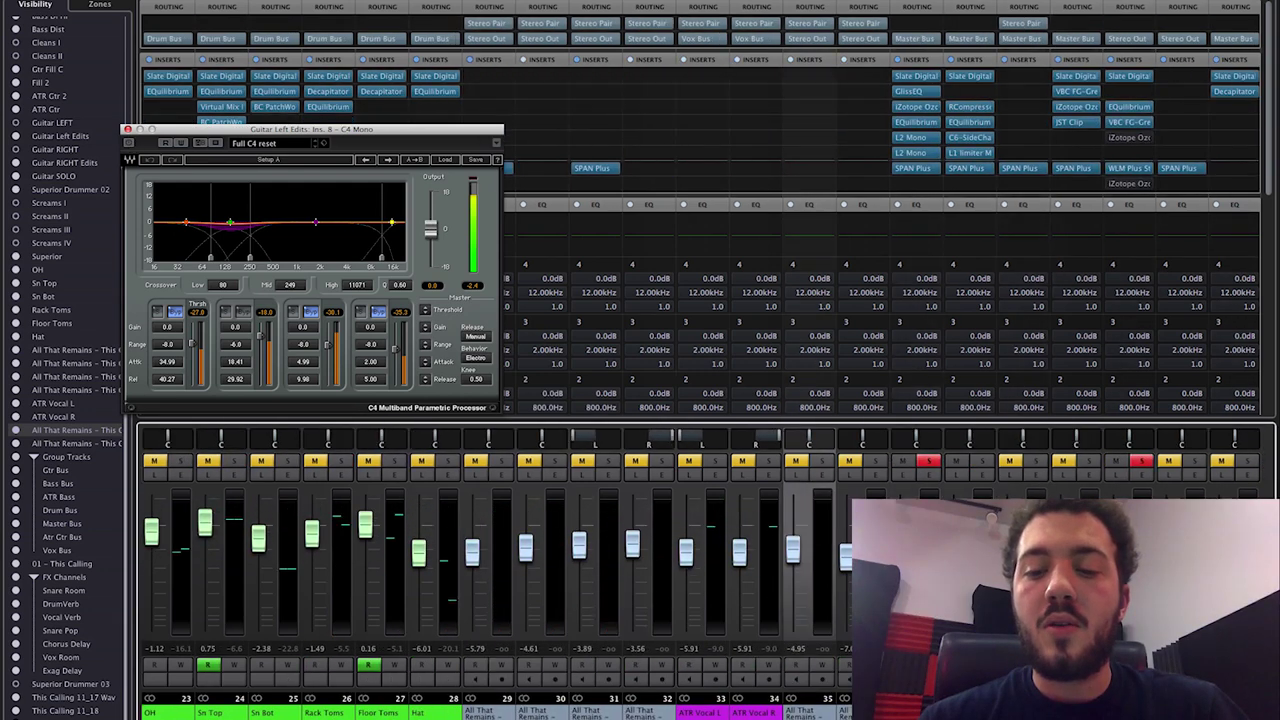
{"action": "left_click", "coordinate": [895, 153]}
{"action": "left_click", "coordinate": [894, 138]}
{"action": "left_click", "coordinate": [893, 121]}
{"action": "left_click", "coordinate": [893, 106]}
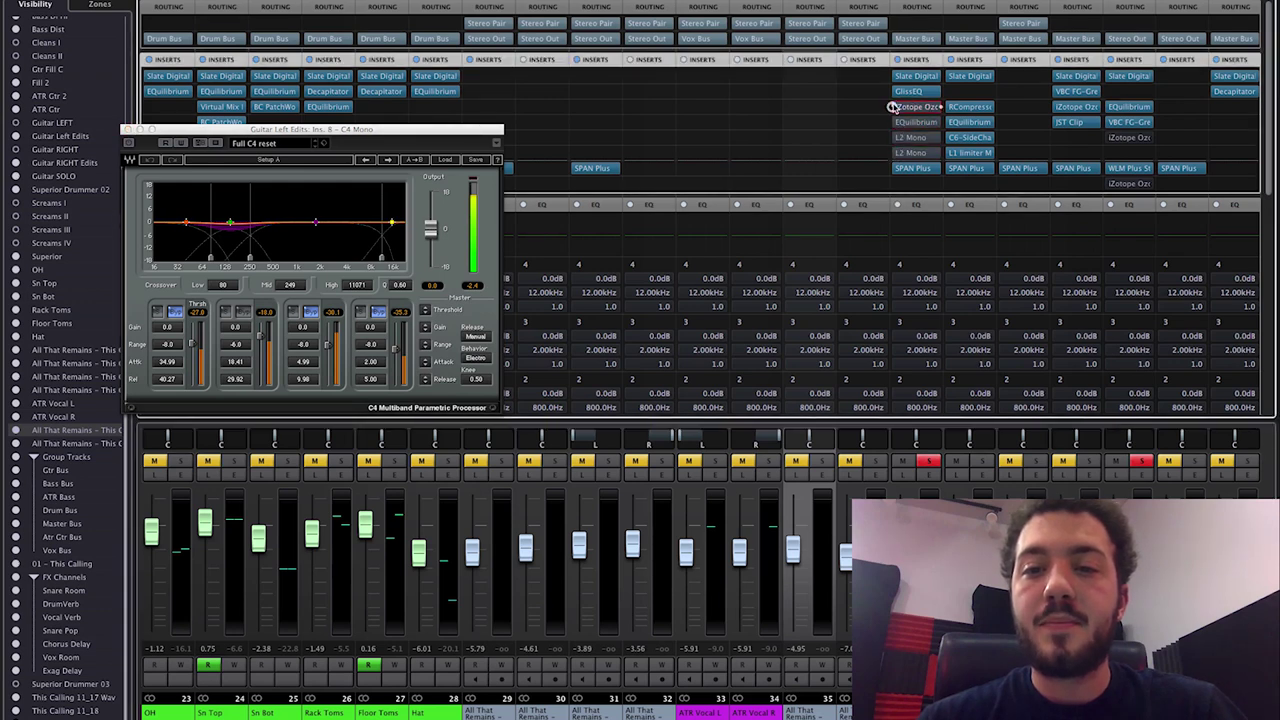
{"action": "left_click", "coordinate": [893, 91]}
{"action": "left_click", "coordinate": [893, 77]}
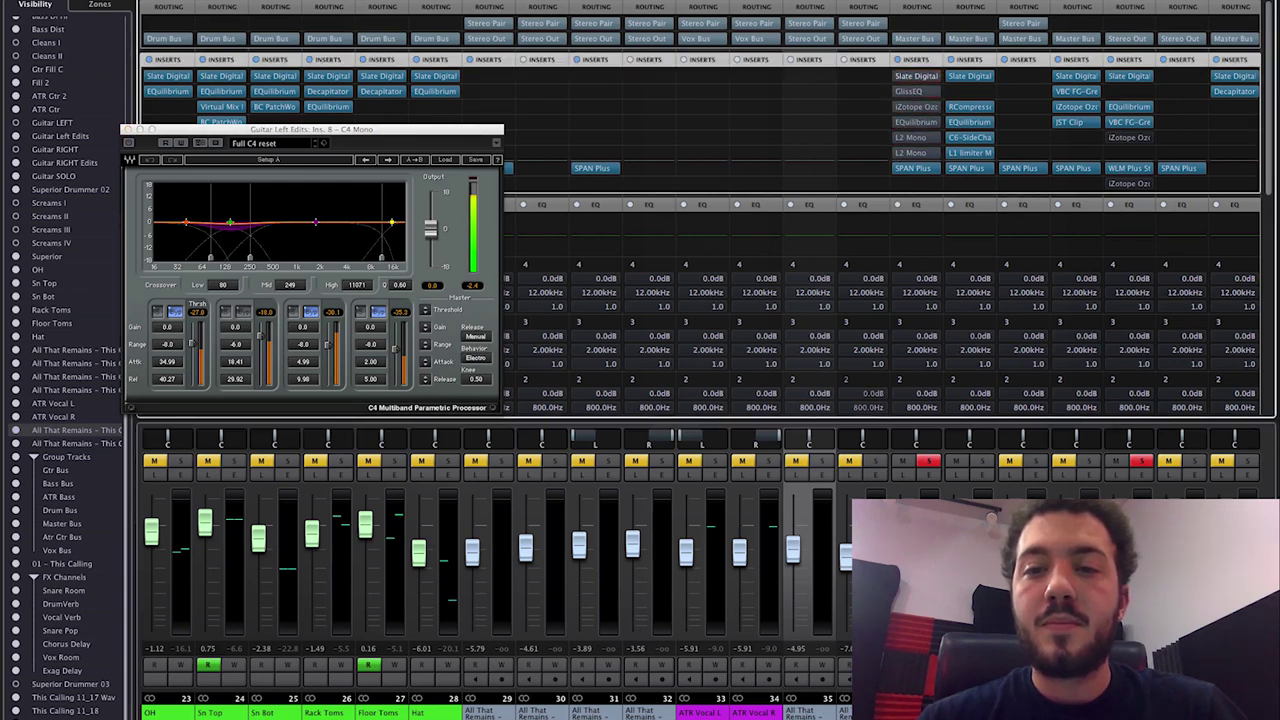
Play Guitar Left Edits with C4 Mono bypassed, re-enable the compressor and close its window
{"action": "scroll", "coordinate": [818, 700], "scroll_direction": "left", "scroll_amount": 4}
{"action": "scroll", "coordinate": [818, 713], "scroll_direction": "left", "scroll_amount": 5}
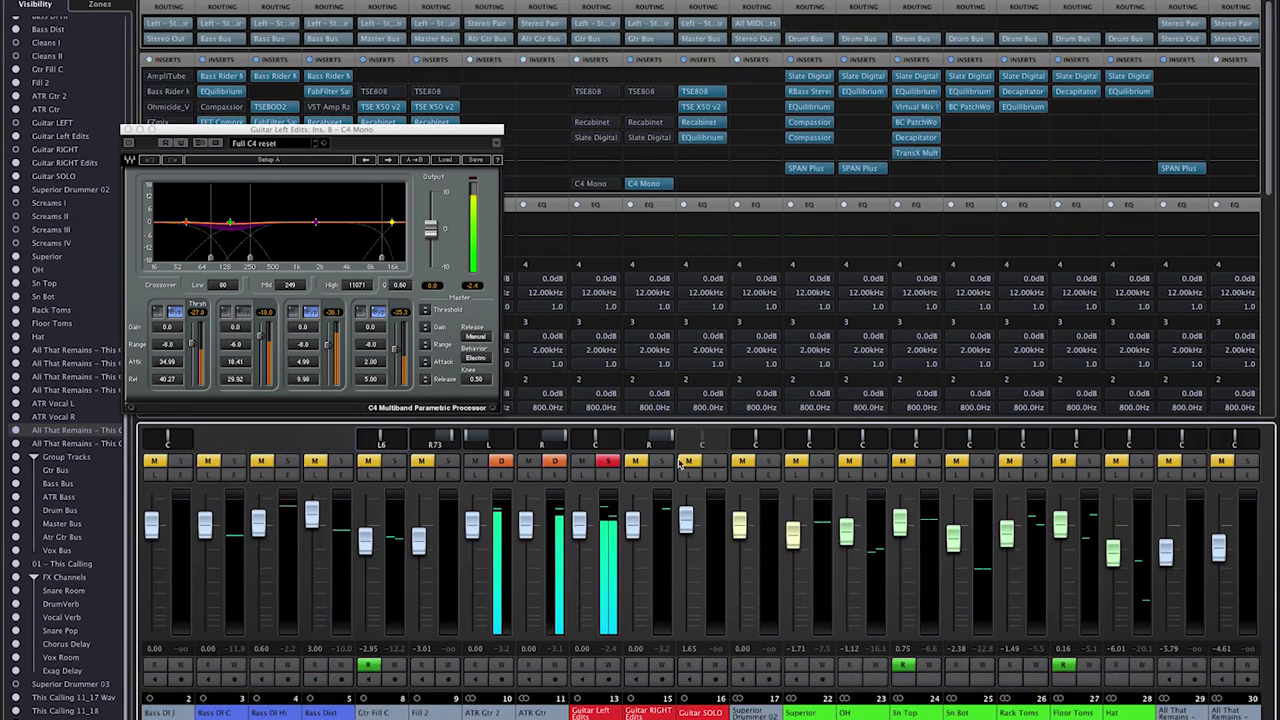
{"action": "left_click", "coordinate": [572, 184]}
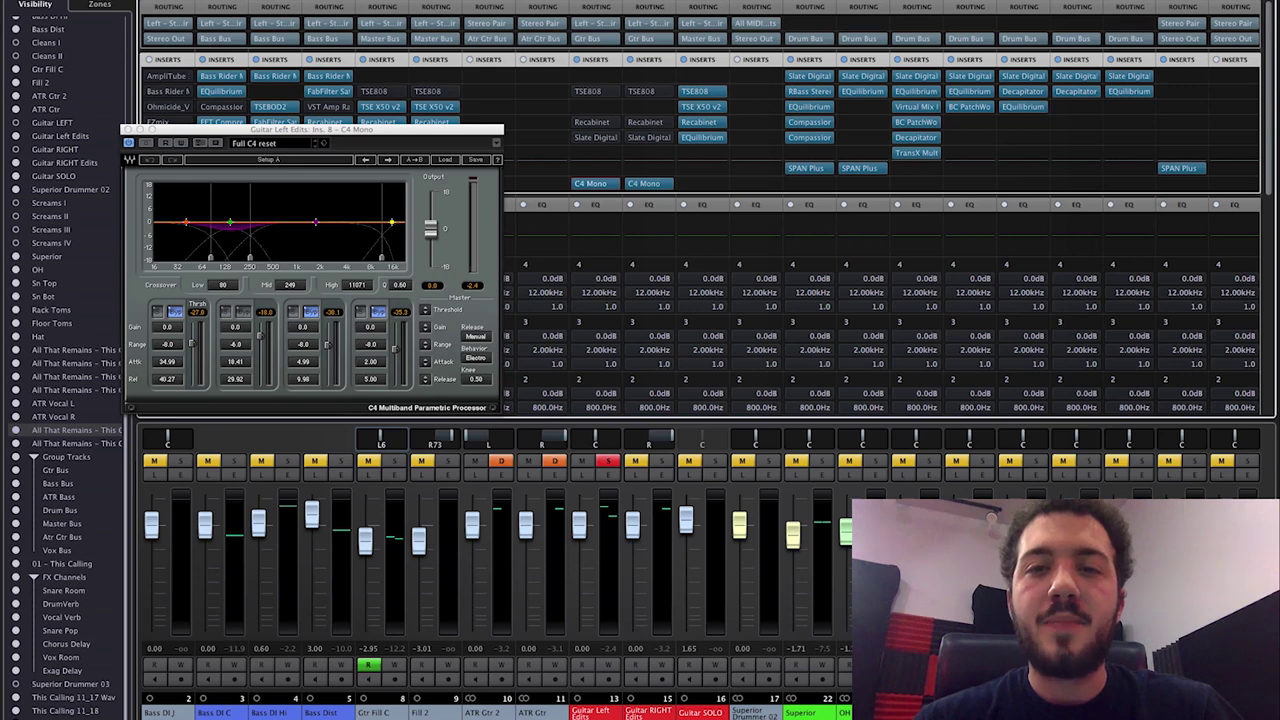
{"action": "left_click", "coordinate": [713, 712]}
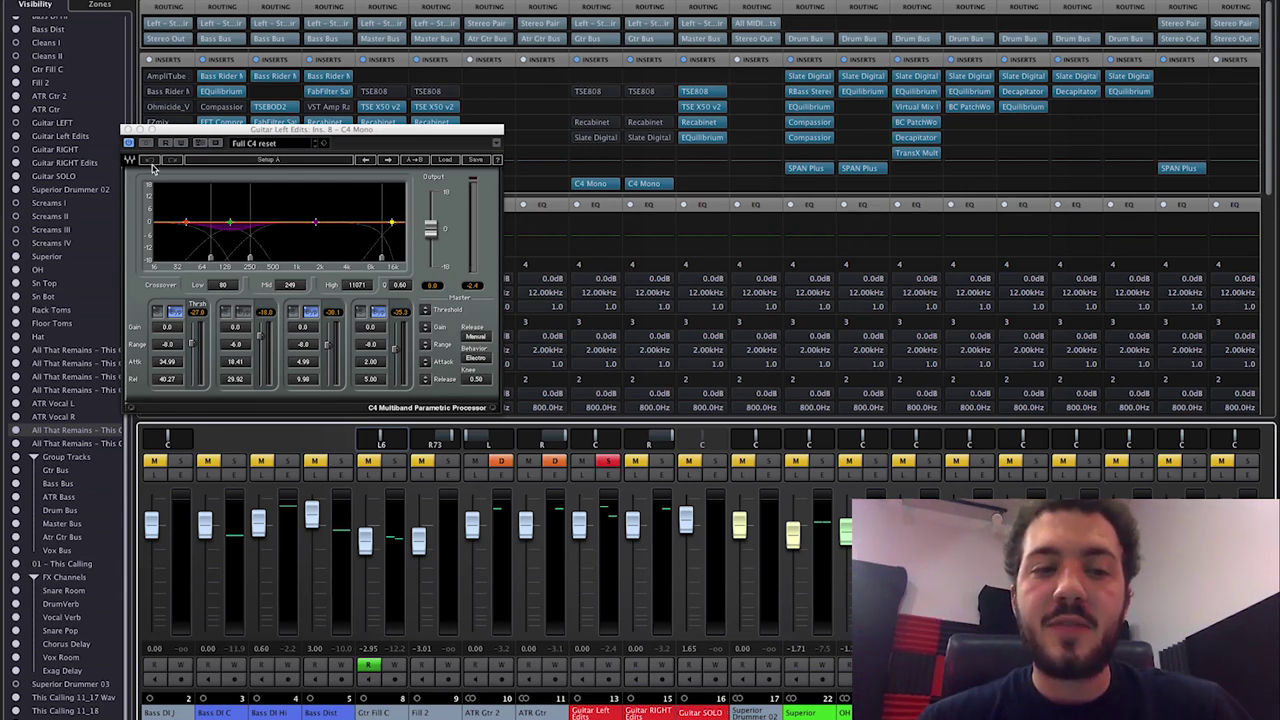
{"action": "left_click", "coordinate": [127, 130]}
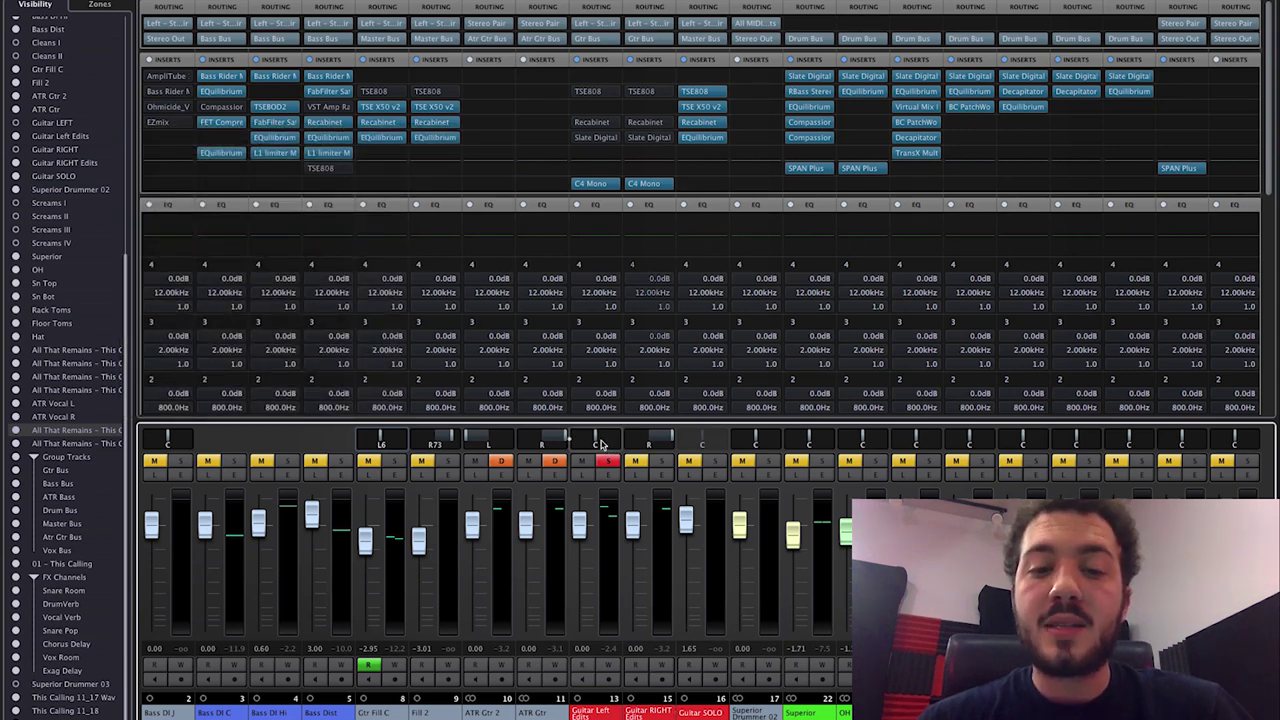
Pan Guitar Left Edits hard left, solo Guitar RIGHT Edits alongside it and start playback
{"action": "left_click_drag", "start_coordinate": [598, 442], "coordinate": [520, 445]}
{"action": "left_click", "coordinate": [660, 461]}
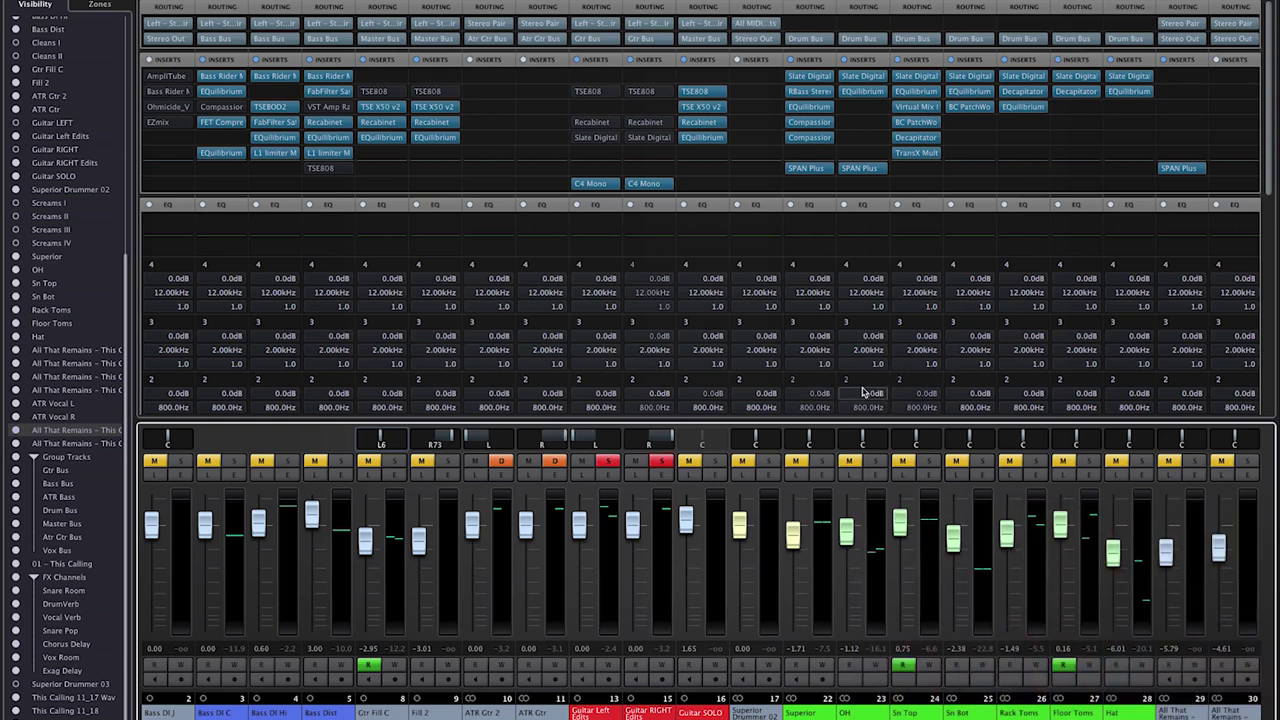
{"action": "key", "text": "space"}
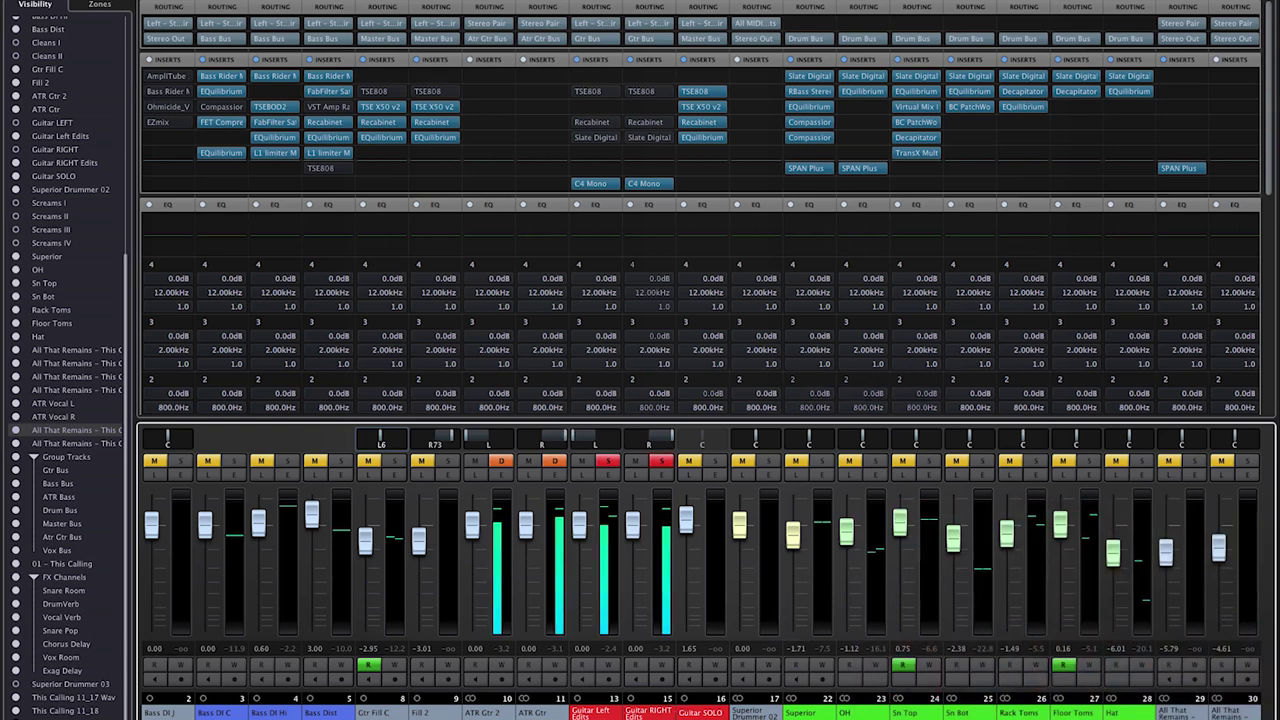
Enable the Slate Digital Virtual Mixbuss on the Gtr Bus during playback, view its settings and close its window
{"action": "scroll", "coordinate": [708, 400], "scroll_direction": "right", "scroll_amount": 1}
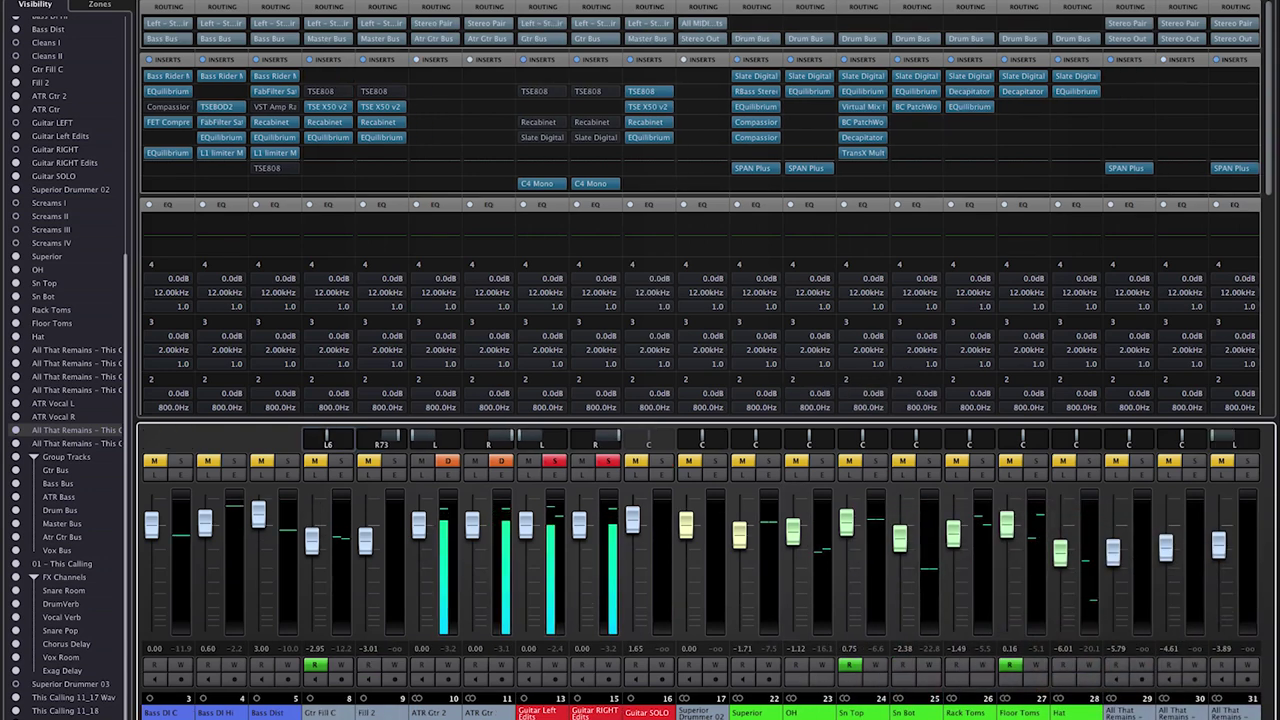
{"action": "scroll", "coordinate": [1010, 540], "scroll_direction": "right", "scroll_amount": 12}
{"action": "scroll", "coordinate": [708, 540], "scroll_direction": "right", "scroll_amount": 12}
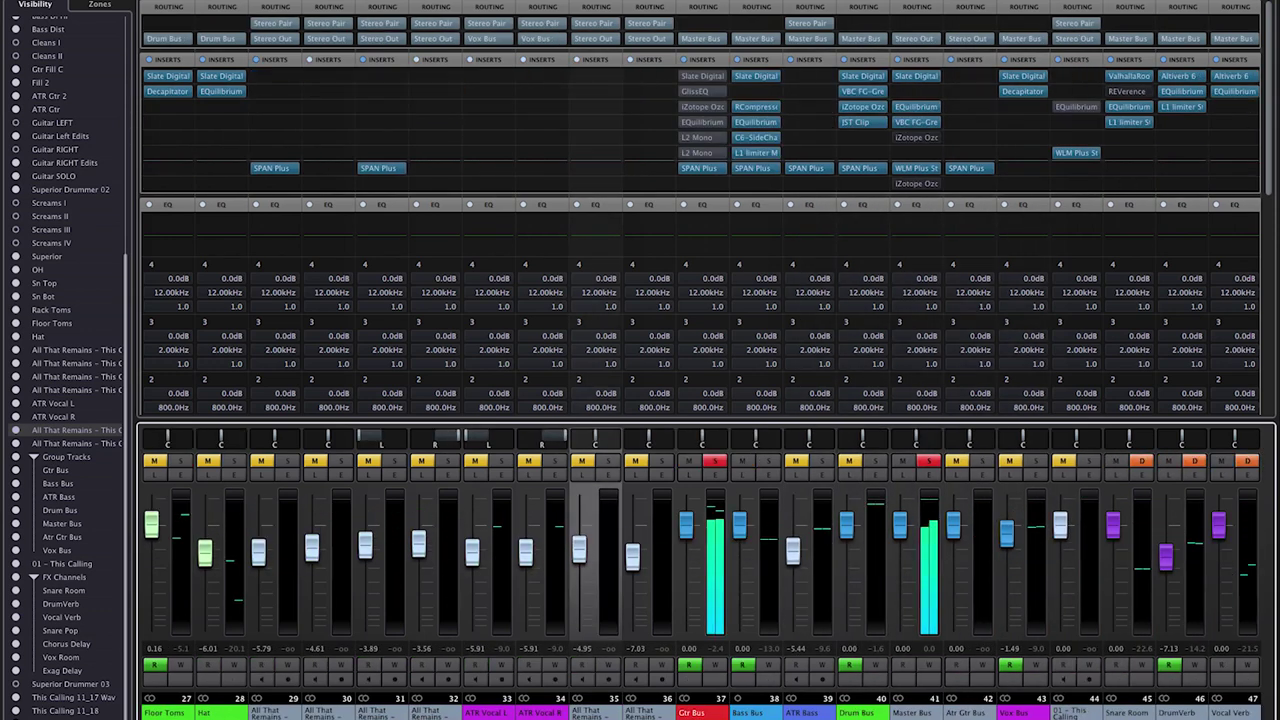
{"action": "left_click", "coordinate": [688, 75]}
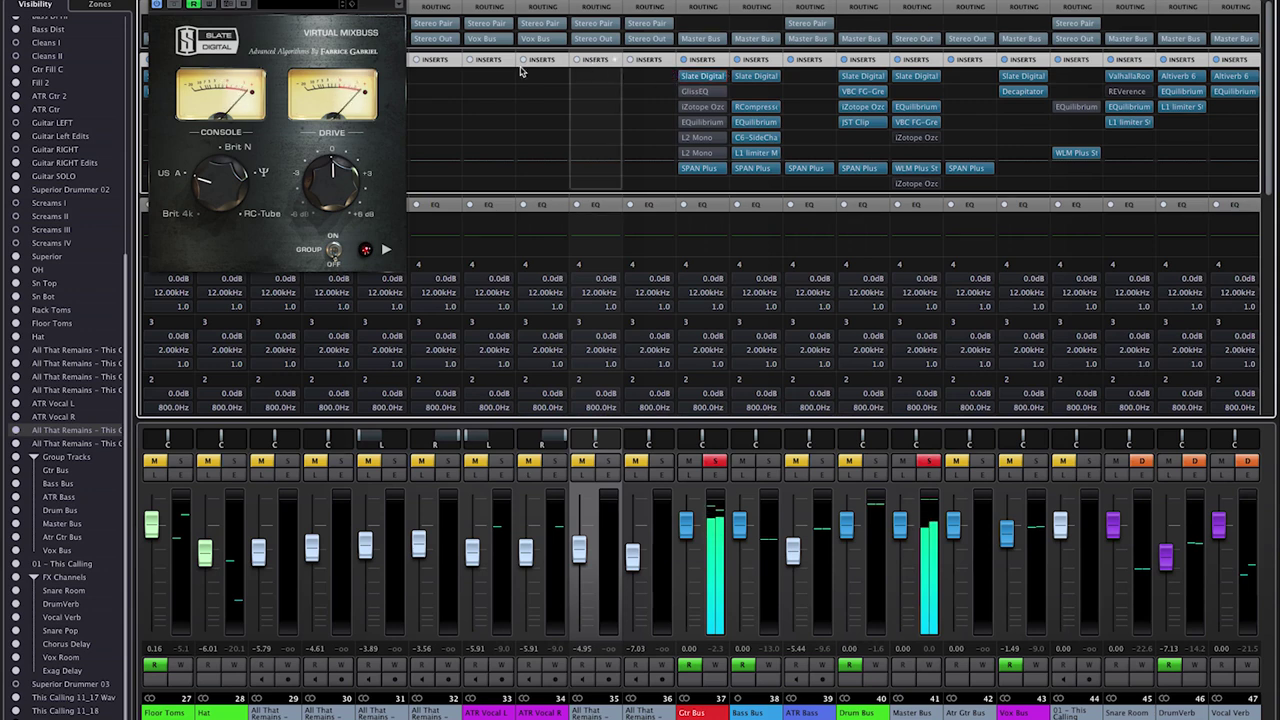
{"action": "left_click", "coordinate": [173, 4]}
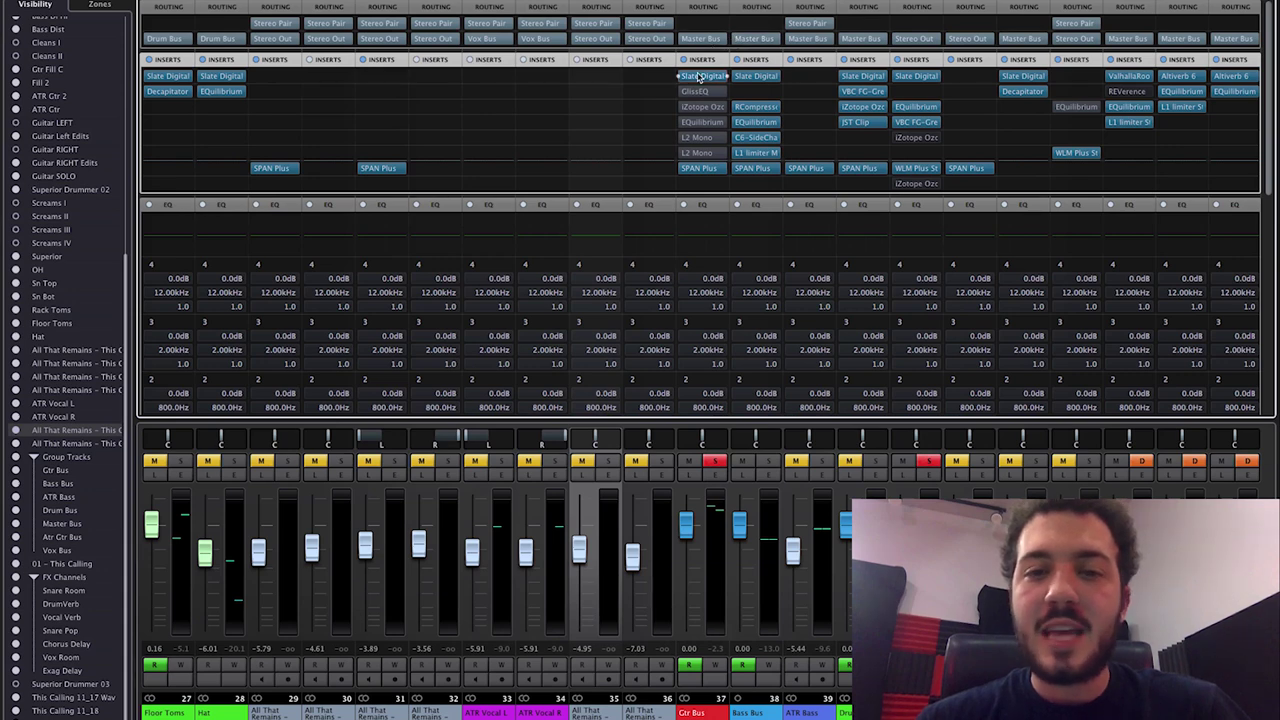
Enable GlissEQ on the Gtr Bus, inspect its dynamic cut at 701 Hz and play the guitars through it
{"action": "left_click_drag", "start_coordinate": [700, 77], "coordinate": [697, 91]}
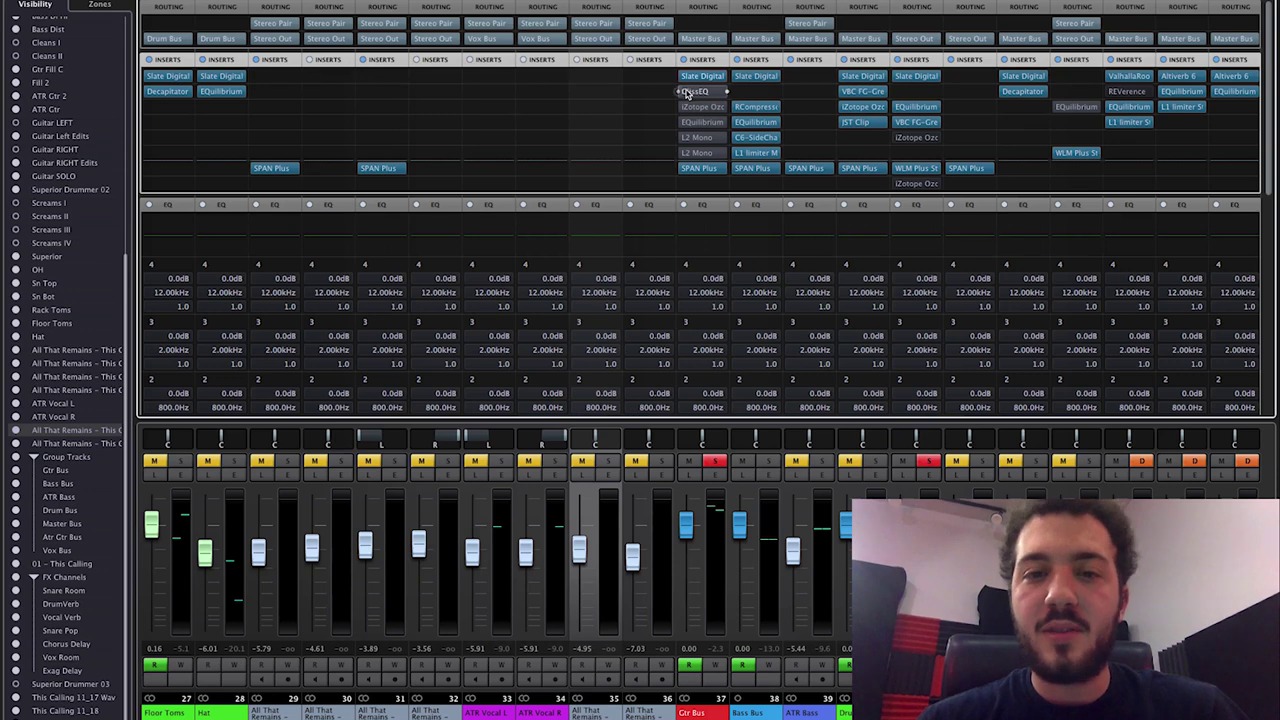
{"action": "left_click", "coordinate": [679, 91]}
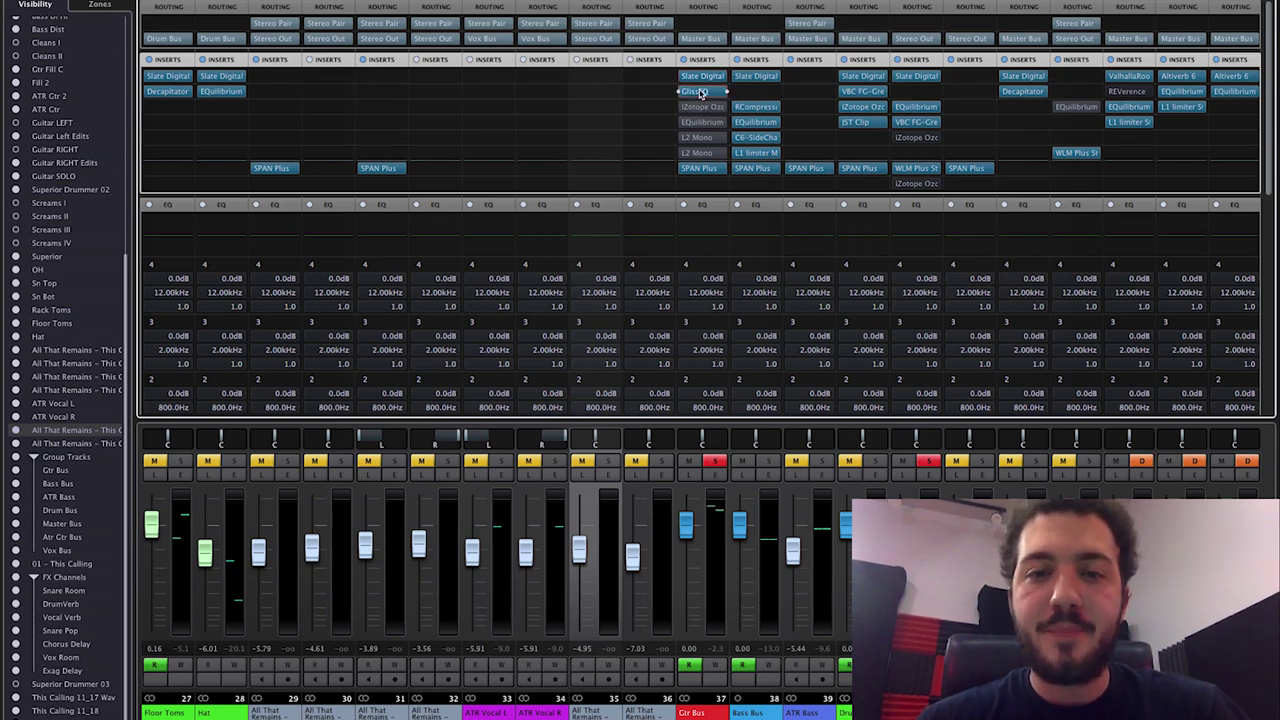
{"action": "left_click", "coordinate": [700, 92]}
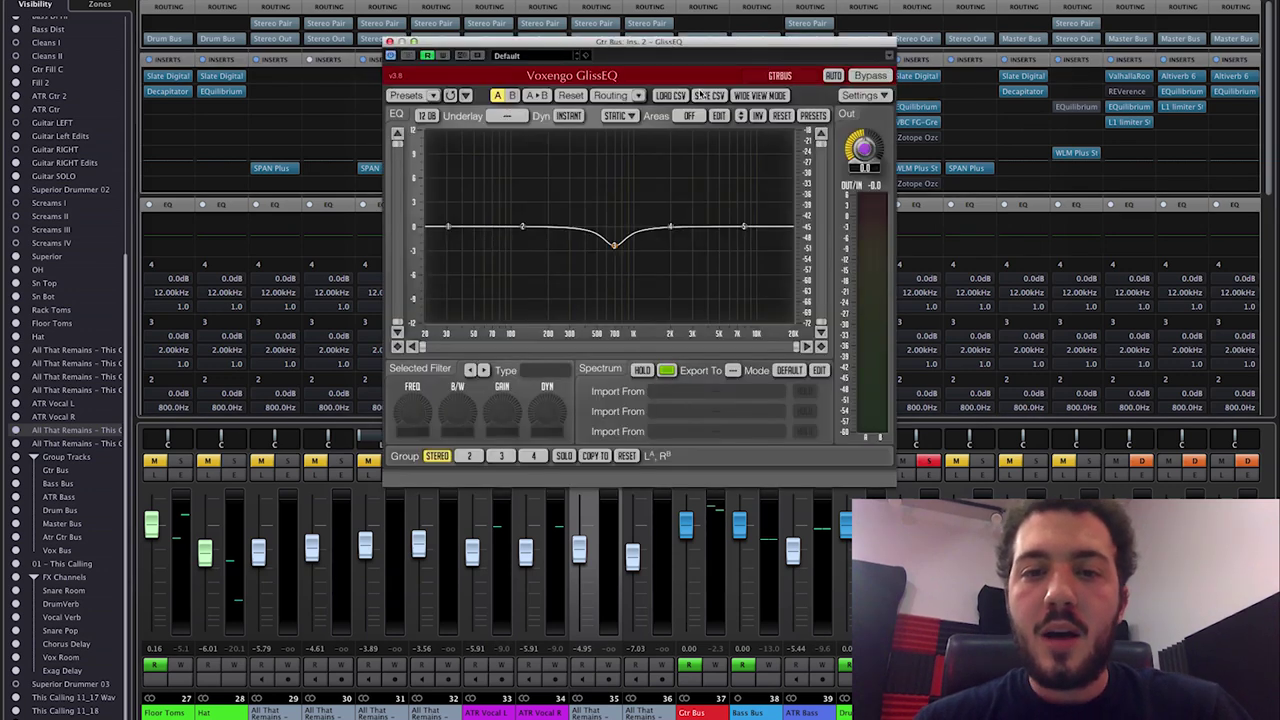
{"action": "left_click", "coordinate": [614, 246]}
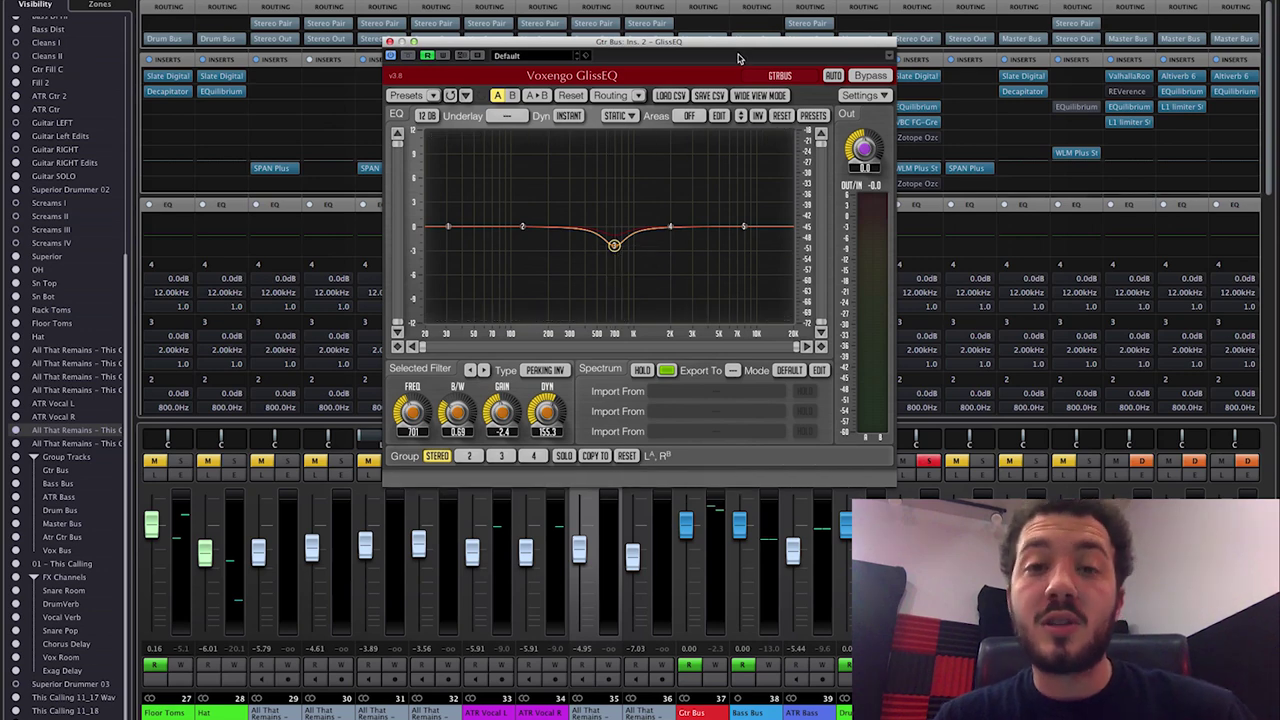
{"action": "left_click_drag", "start_coordinate": [739, 46], "coordinate": [607, 53]}
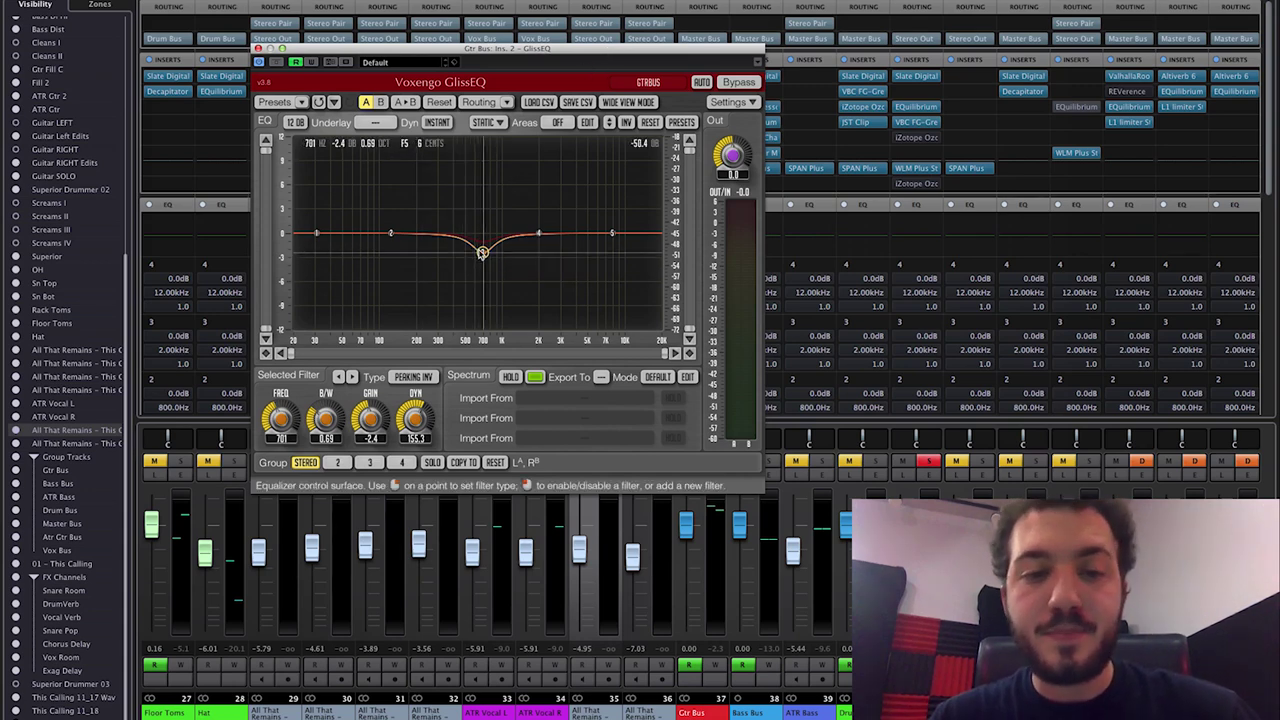
{"action": "key", "text": "space"}
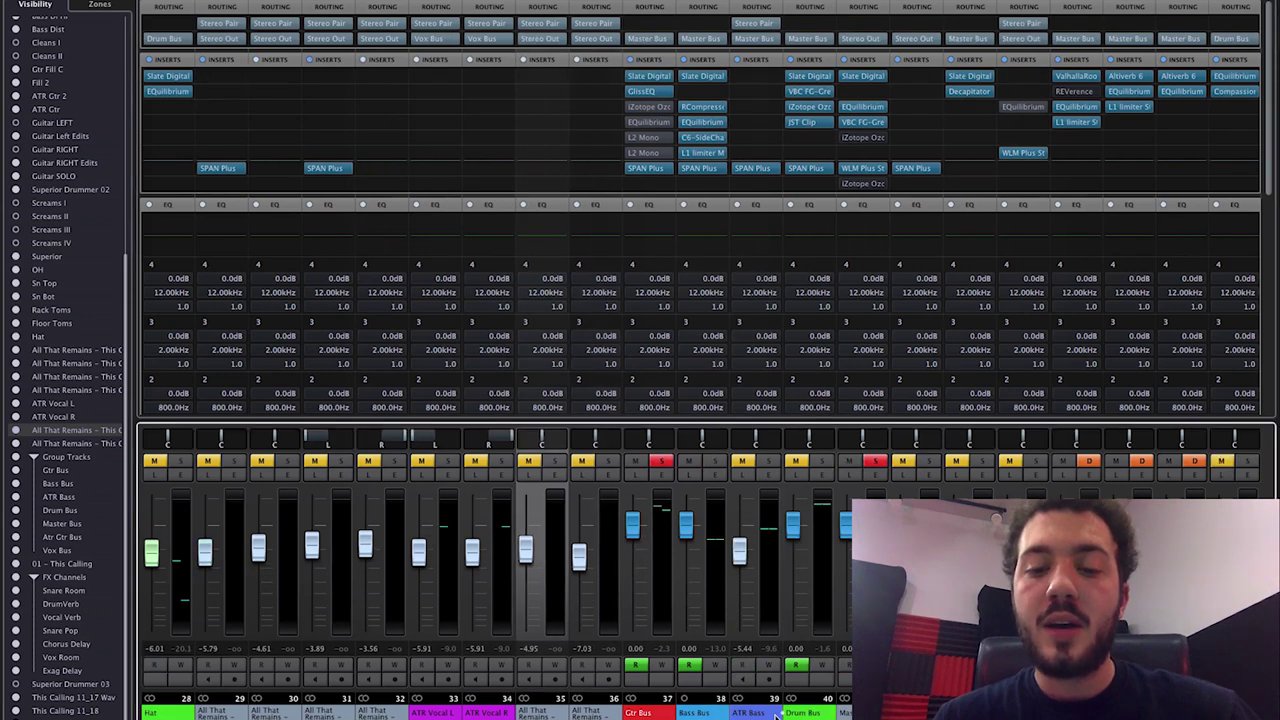
Enable EQuilibrium on the Gtr Bus and open its equalizer window
{"action": "scroll", "coordinate": [776, 716], "scroll_direction": "right", "scroll_amount": 2}
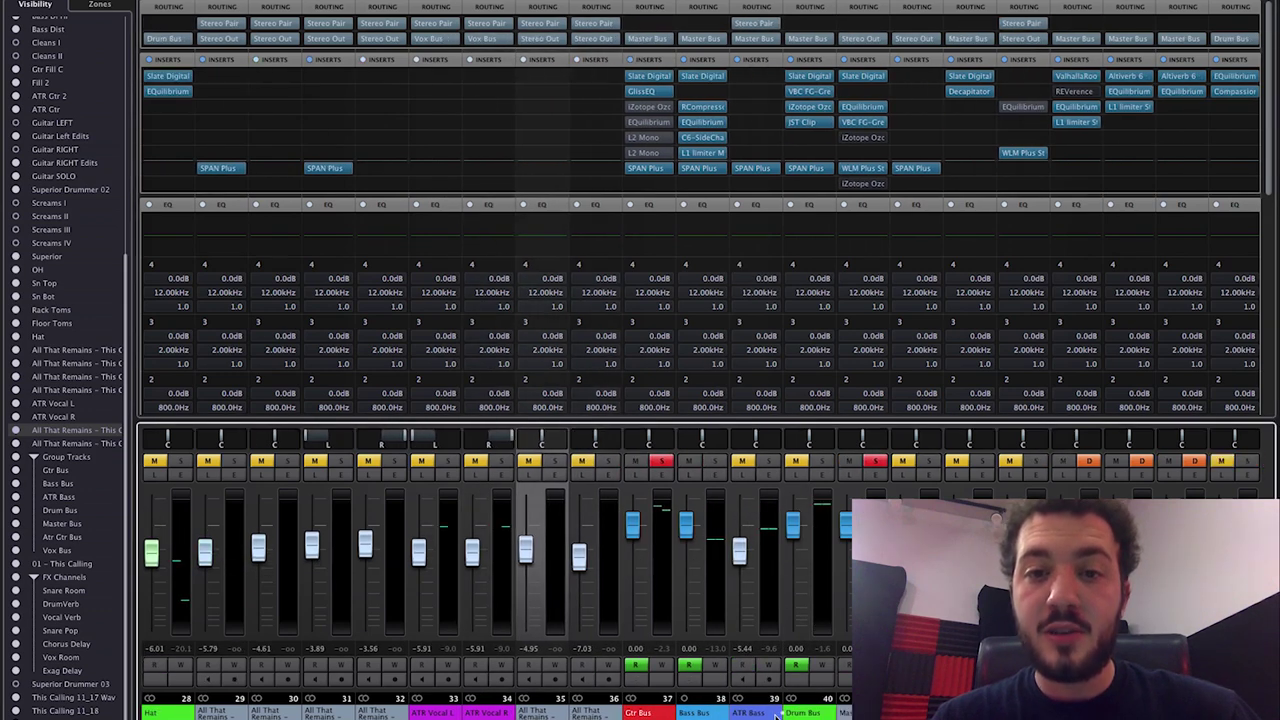
{"action": "scroll", "coordinate": [776, 716], "scroll_direction": "left", "scroll_amount": 1}
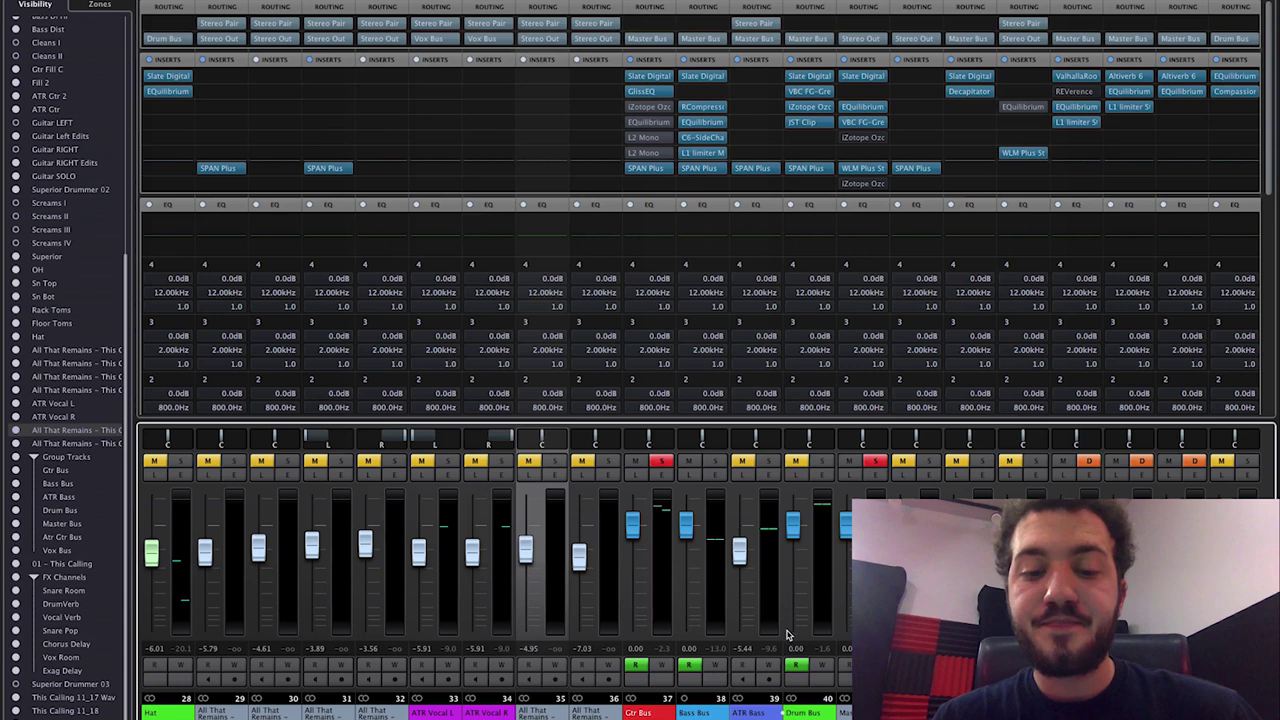
{"action": "left_click", "coordinate": [648, 121]}
{"action": "left_click_drag", "start_coordinate": [884, 14], "coordinate": [694, 5]}
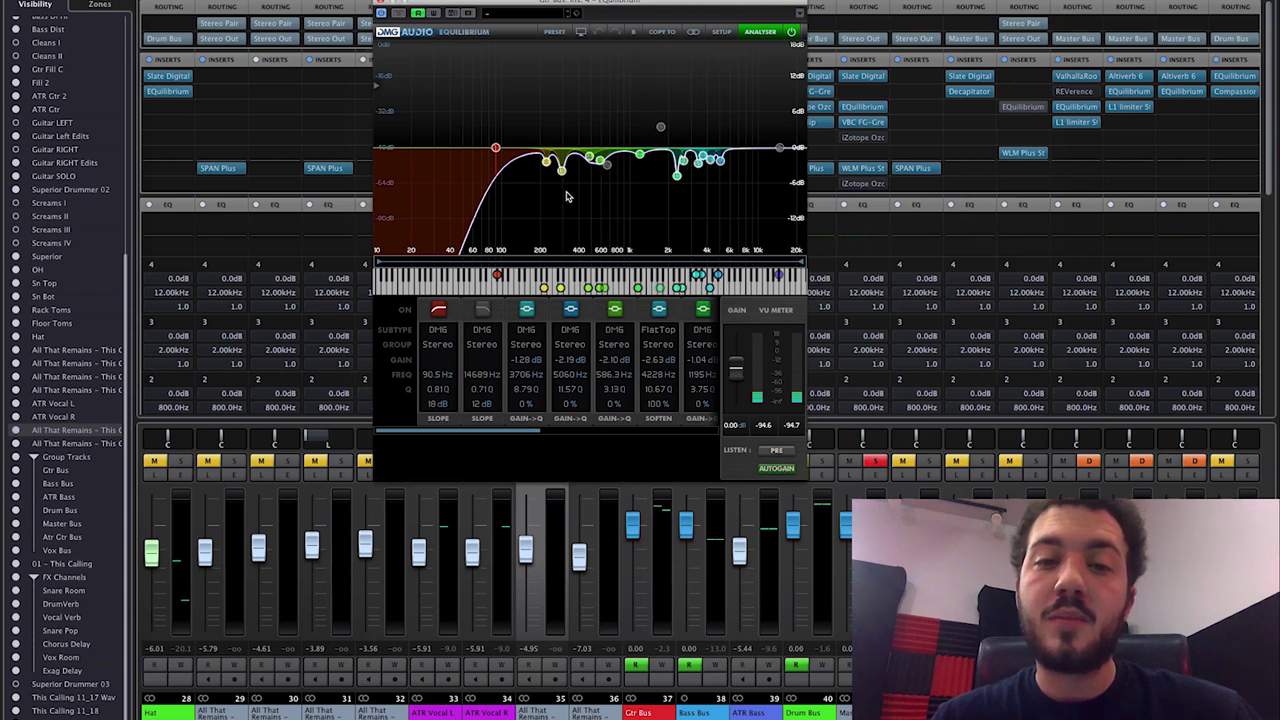
Examine the narrow EQuilibrium cuts in the low mids and between 2 and 5 kHz on the Gtr Bus
{"action": "mouse_move", "coordinate": [678, 180]}
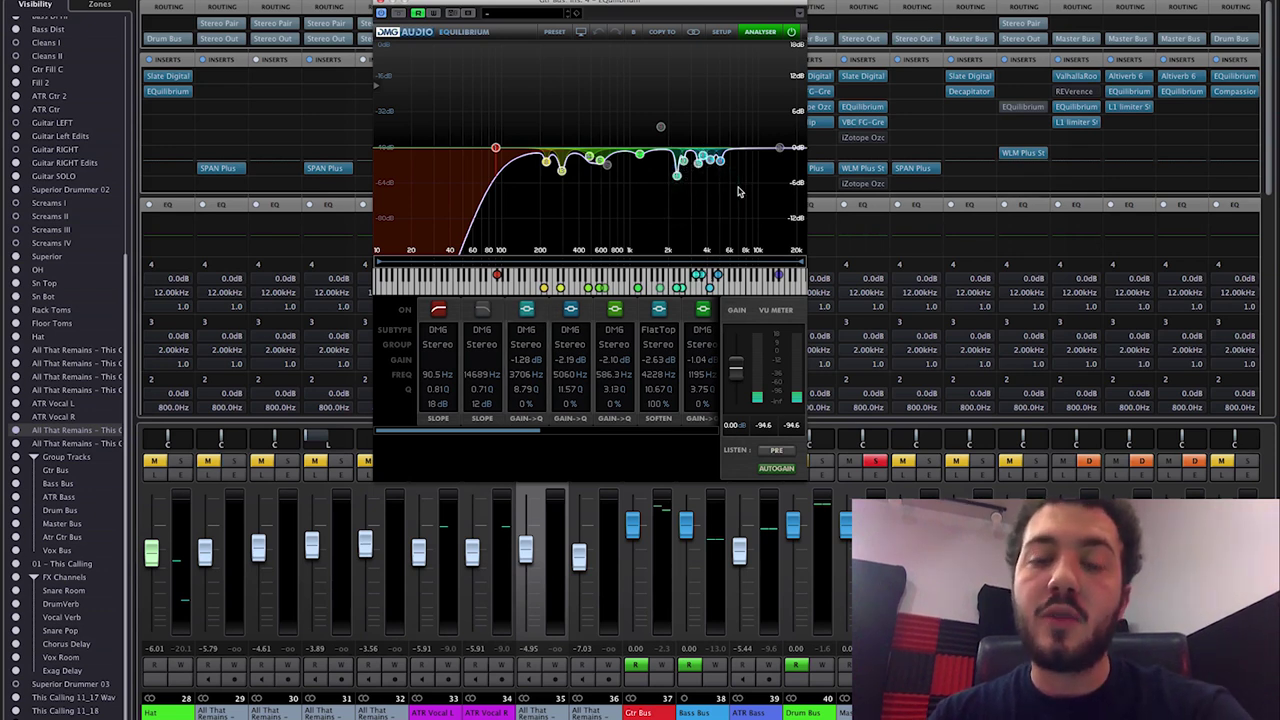
{"action": "left_click", "coordinate": [708, 160]}
{"action": "left_click", "coordinate": [704, 158]}
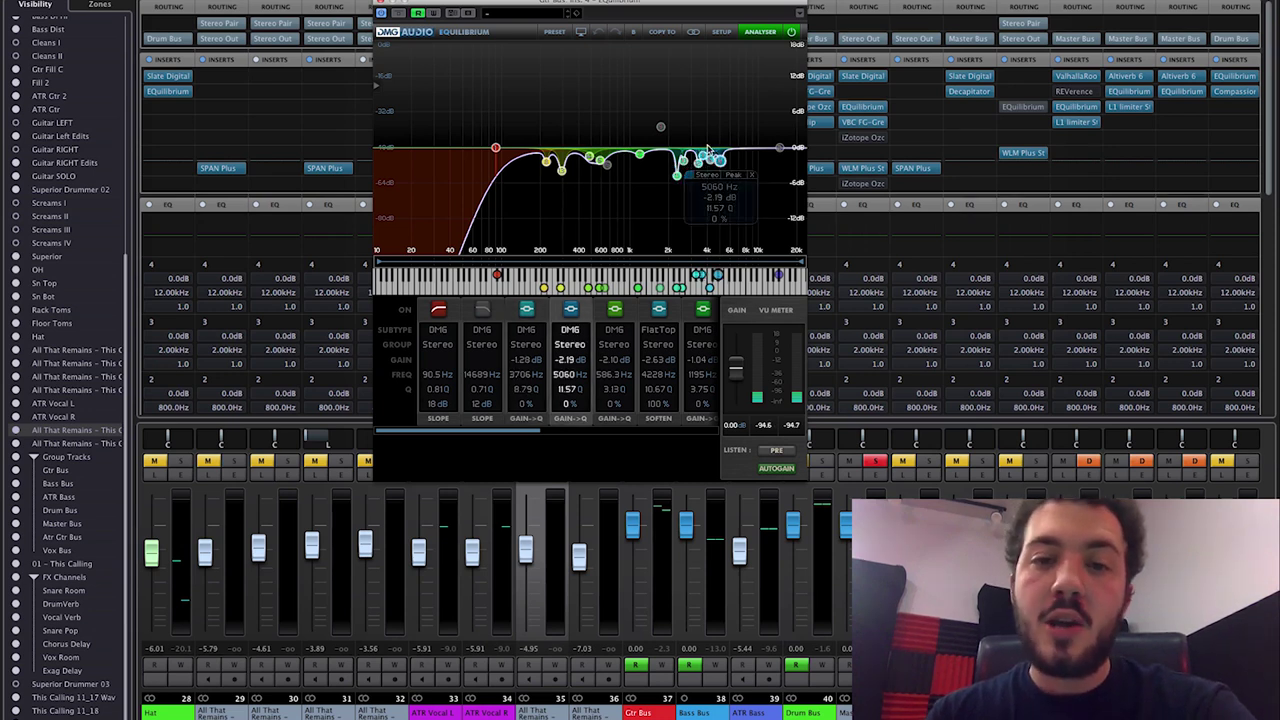
{"action": "left_click", "coordinate": [708, 158]}
{"action": "left_click", "coordinate": [757, 180]}
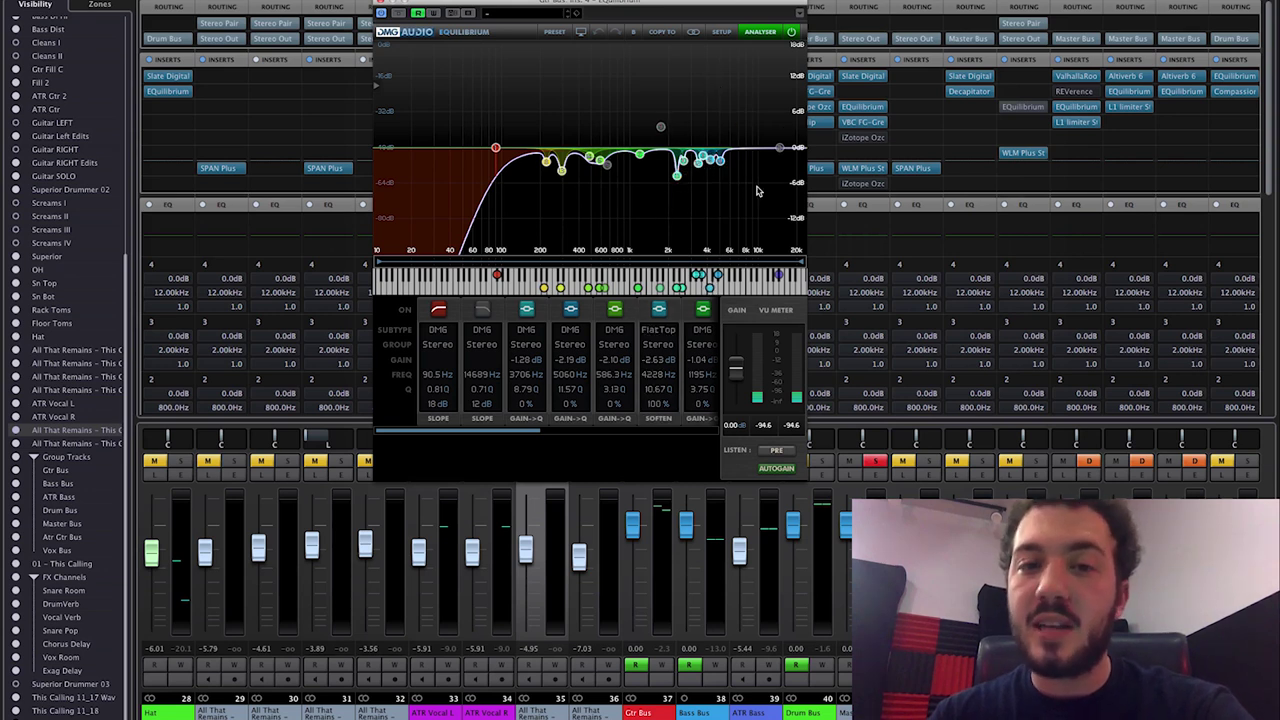
{"action": "left_click", "coordinate": [724, 164]}
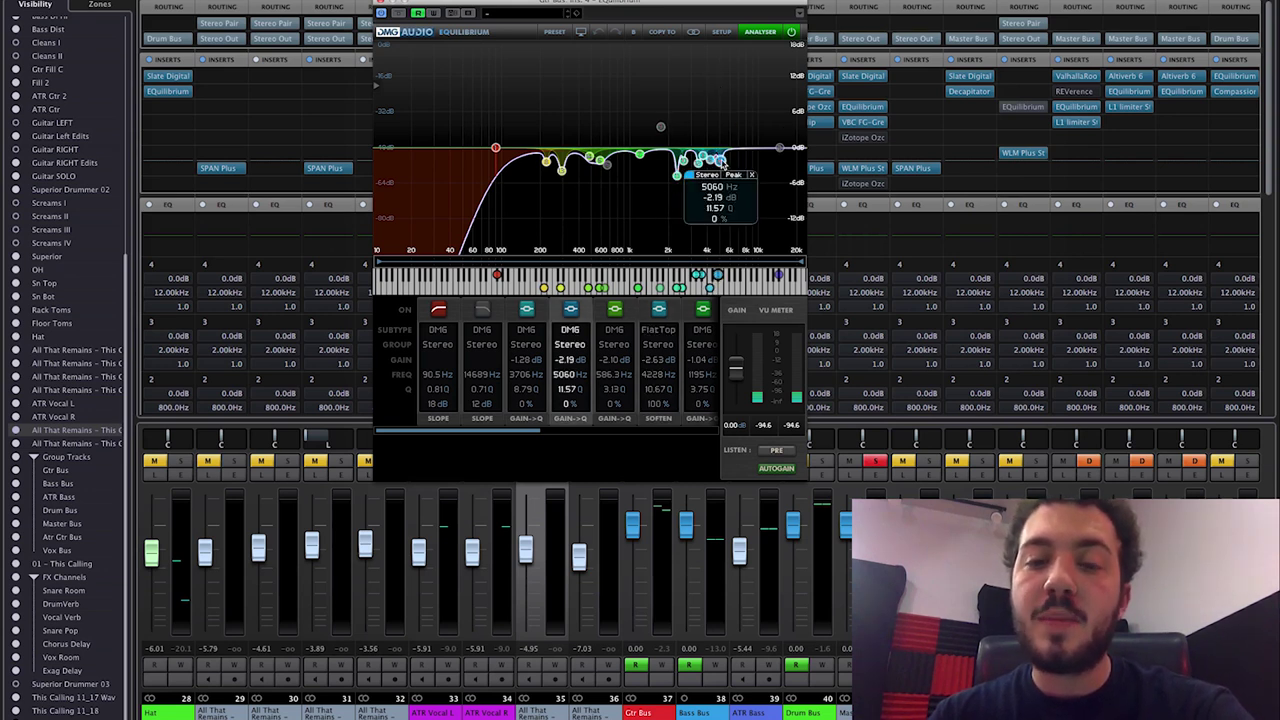
{"action": "left_click", "coordinate": [718, 73]}
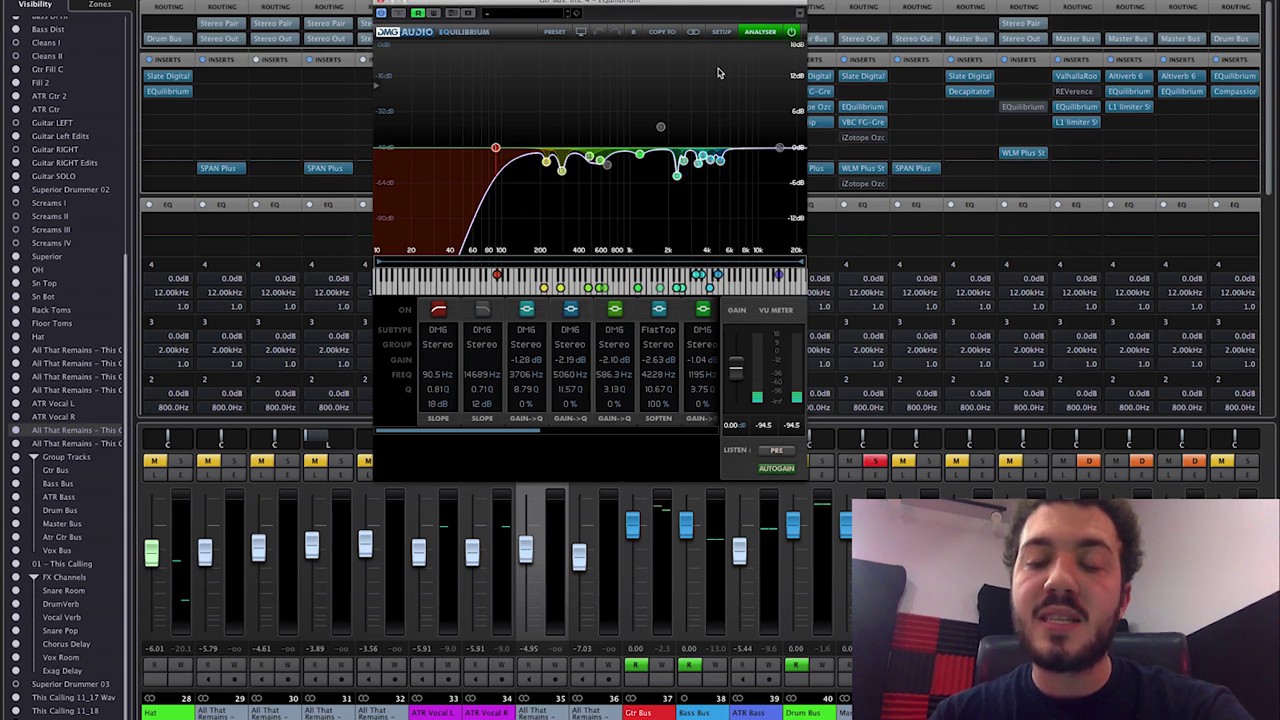
{"action": "left_click", "coordinate": [704, 157]}
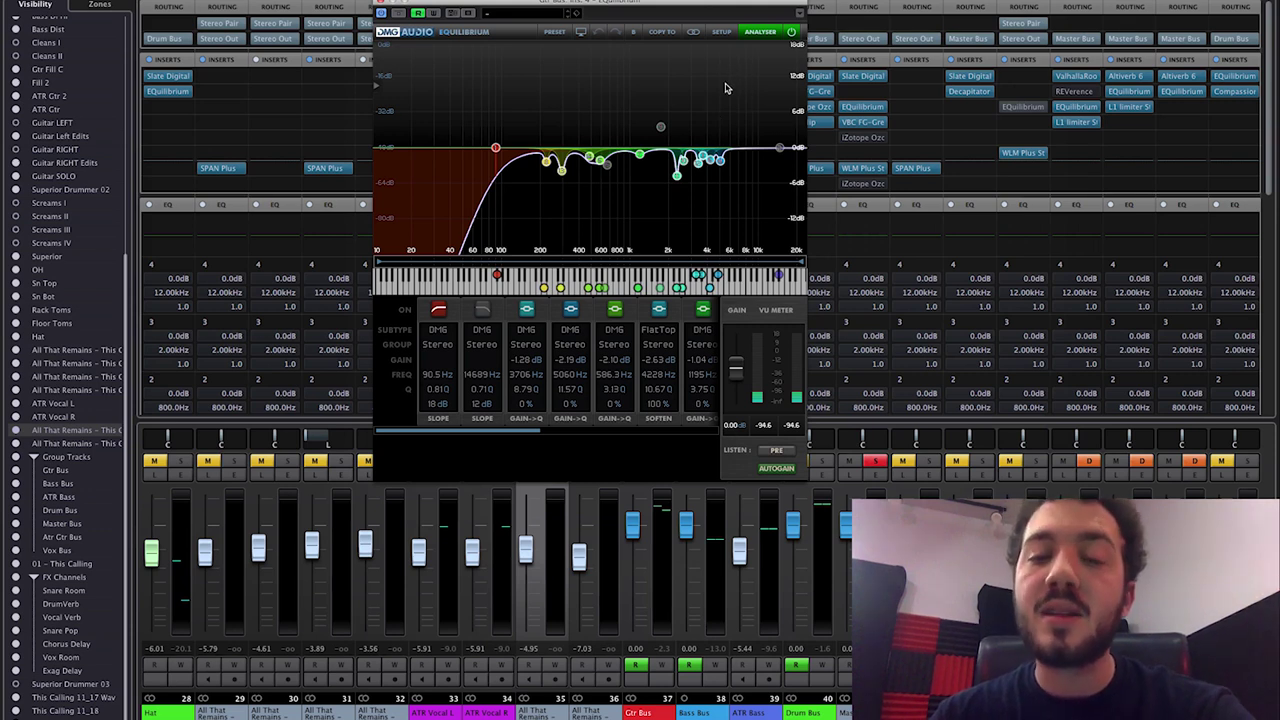
{"action": "mouse_move", "coordinate": [679, 183]}
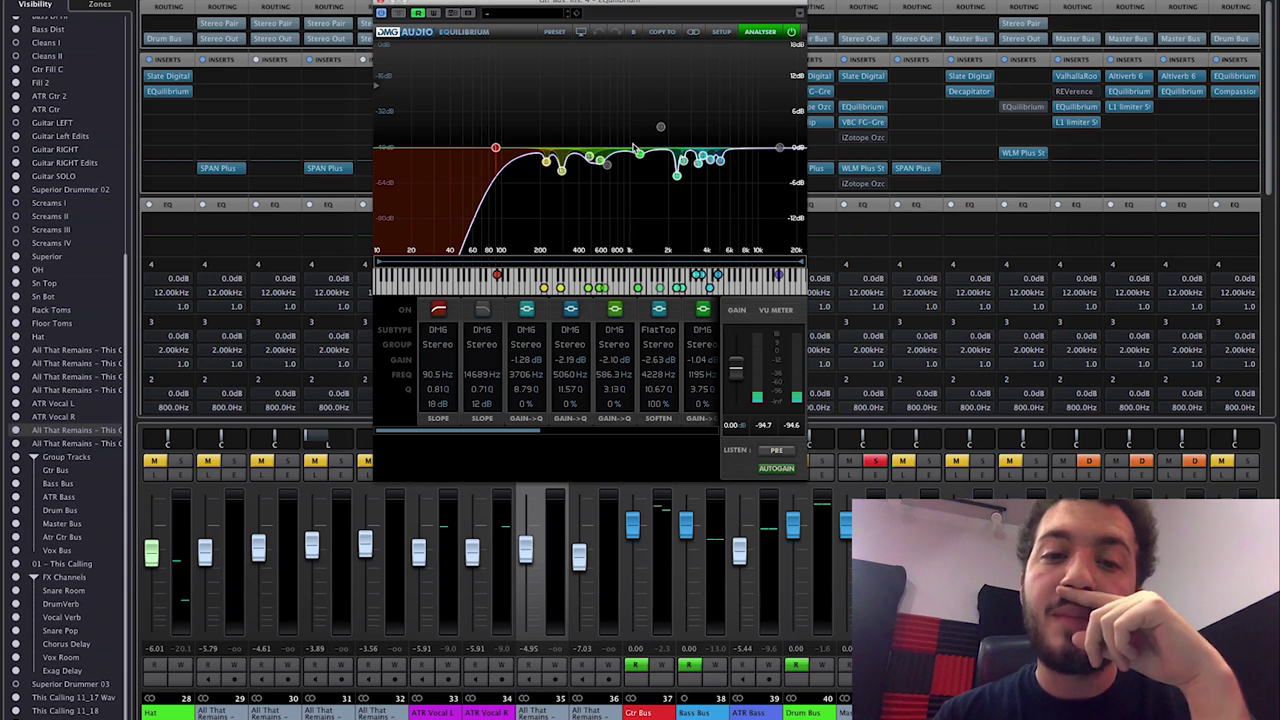
{"action": "mouse_move", "coordinate": [640, 156]}
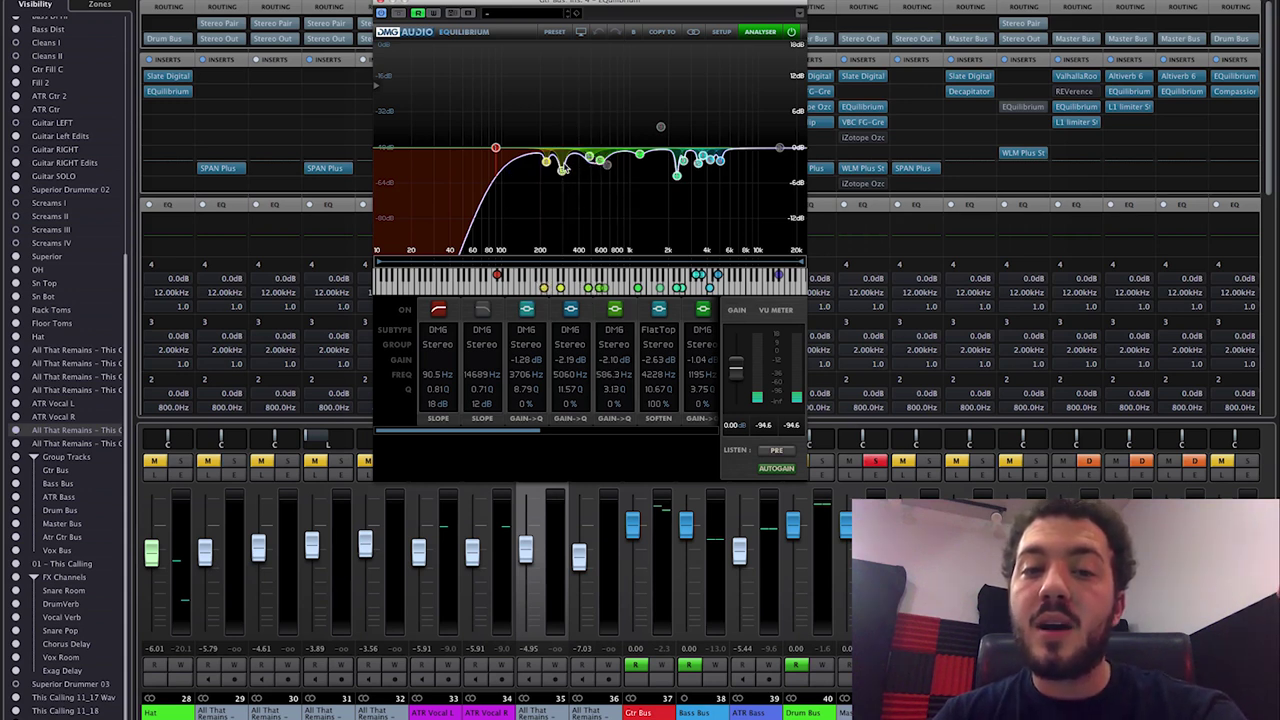
{"action": "mouse_move", "coordinate": [561, 185]}
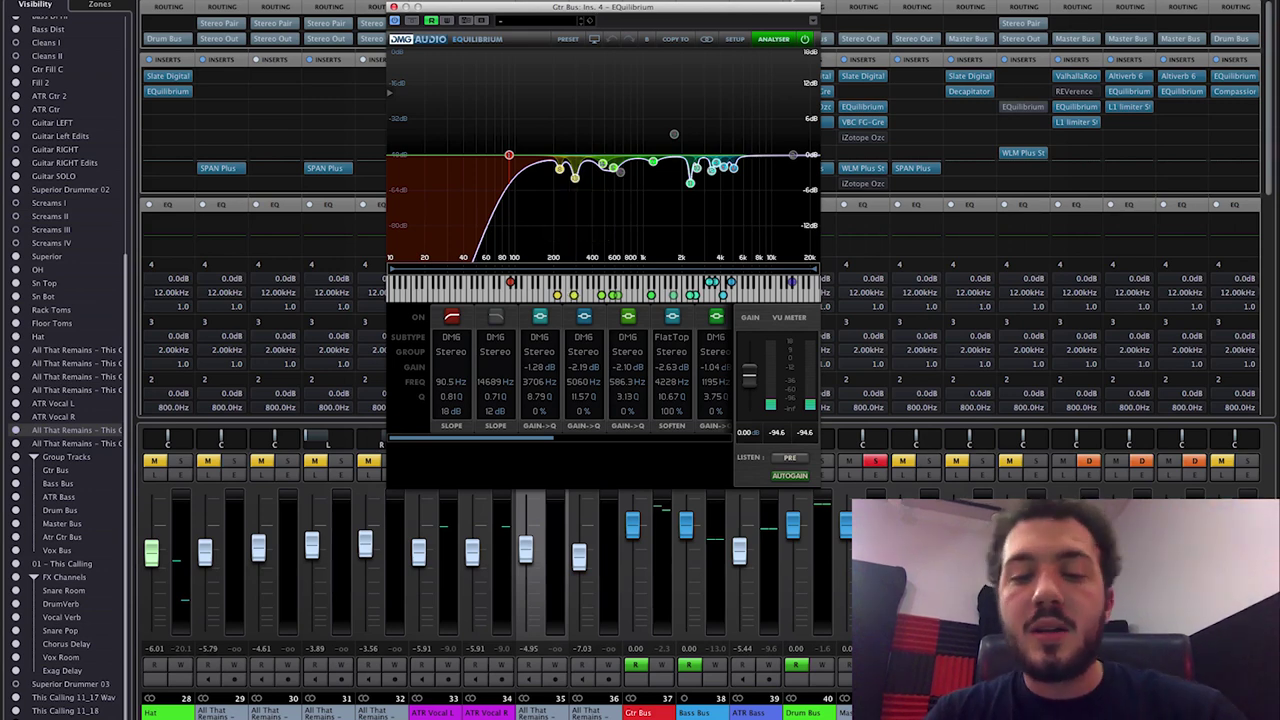
Play the guitars while auditioning the EQuilibrium low-mid cuts and the 2328 Hz cut, and stop playback
{"action": "left_click_drag", "start_coordinate": [781, 13], "coordinate": [553, 32]}
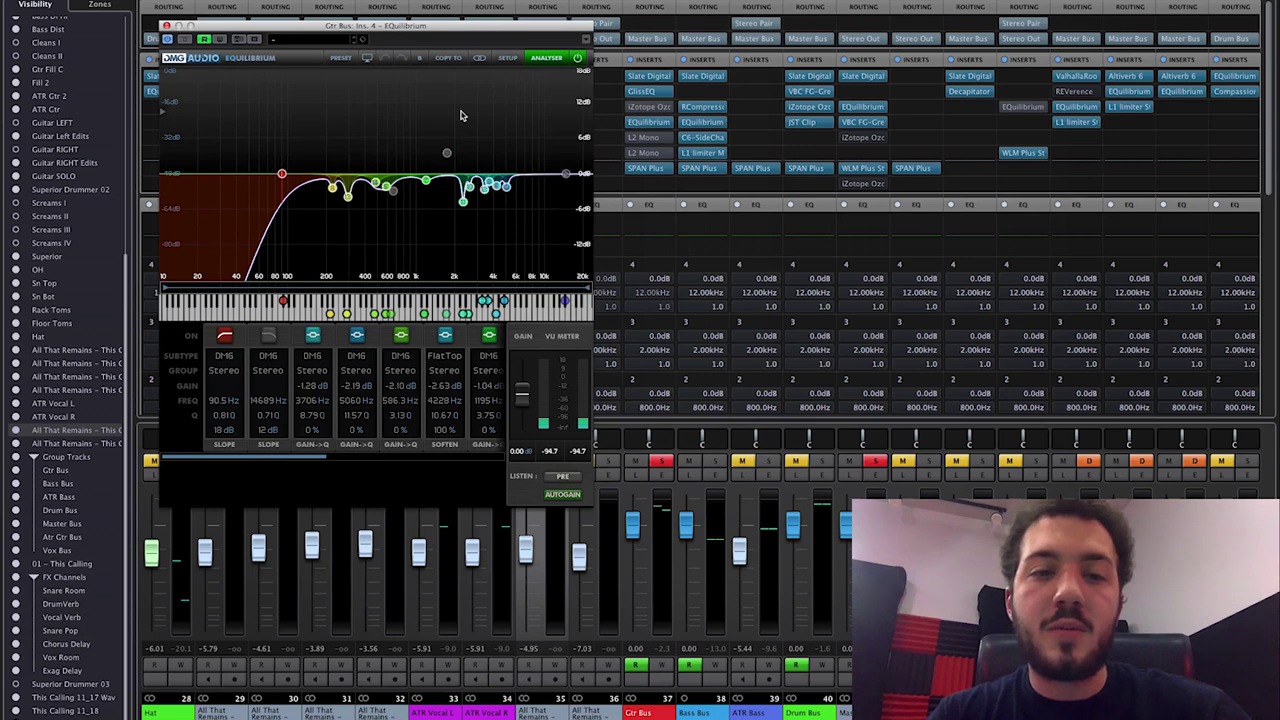
{"action": "left_click", "coordinate": [425, 180]}
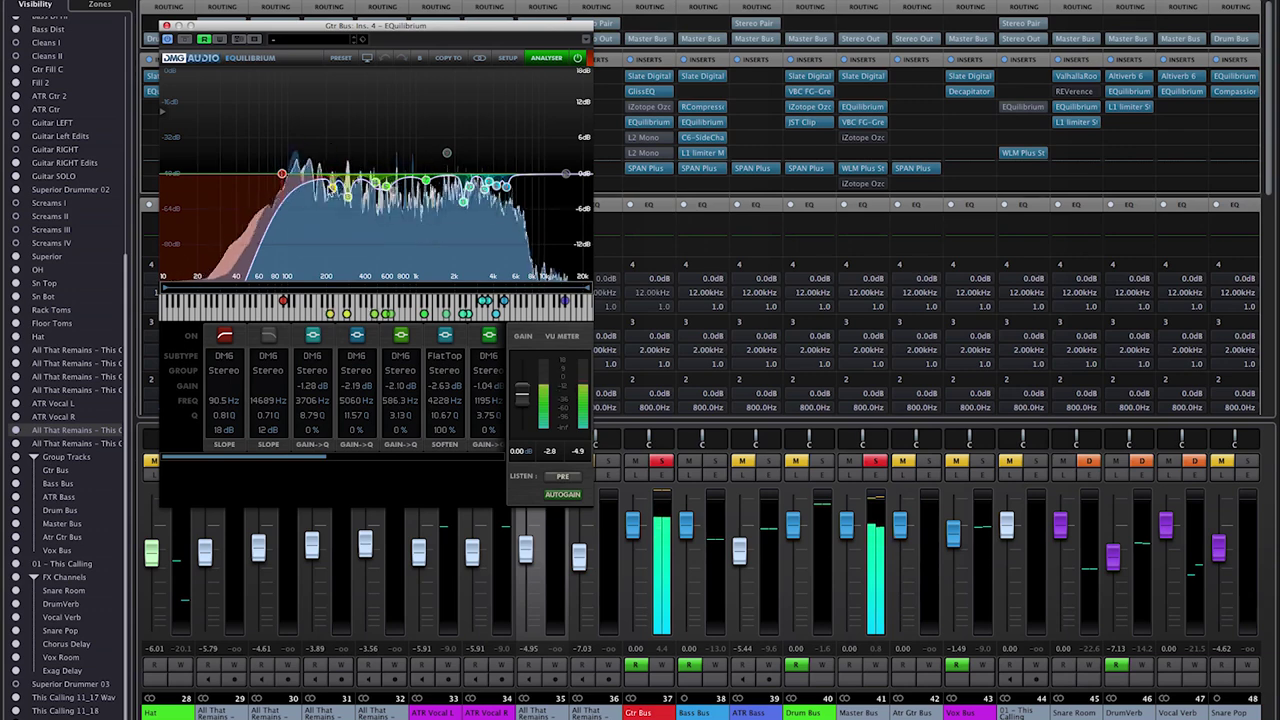
{"action": "left_click", "coordinate": [332, 189]}
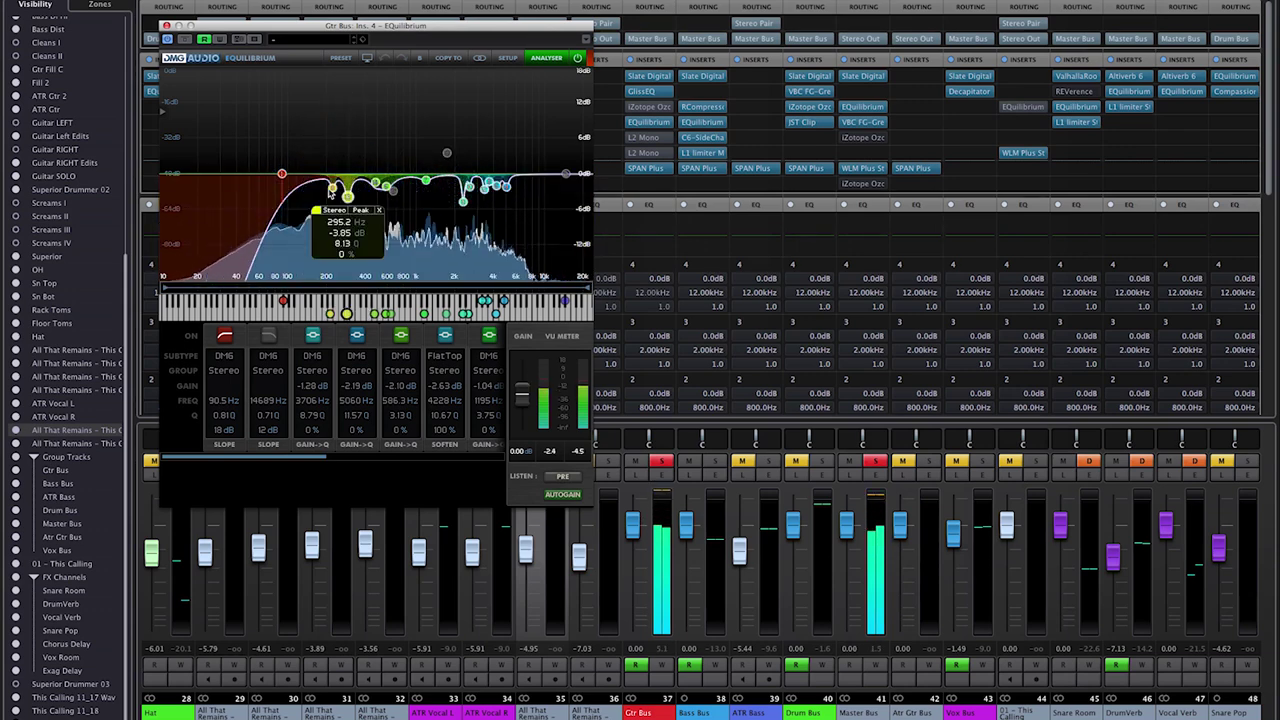
{"action": "left_click", "coordinate": [347, 195]}
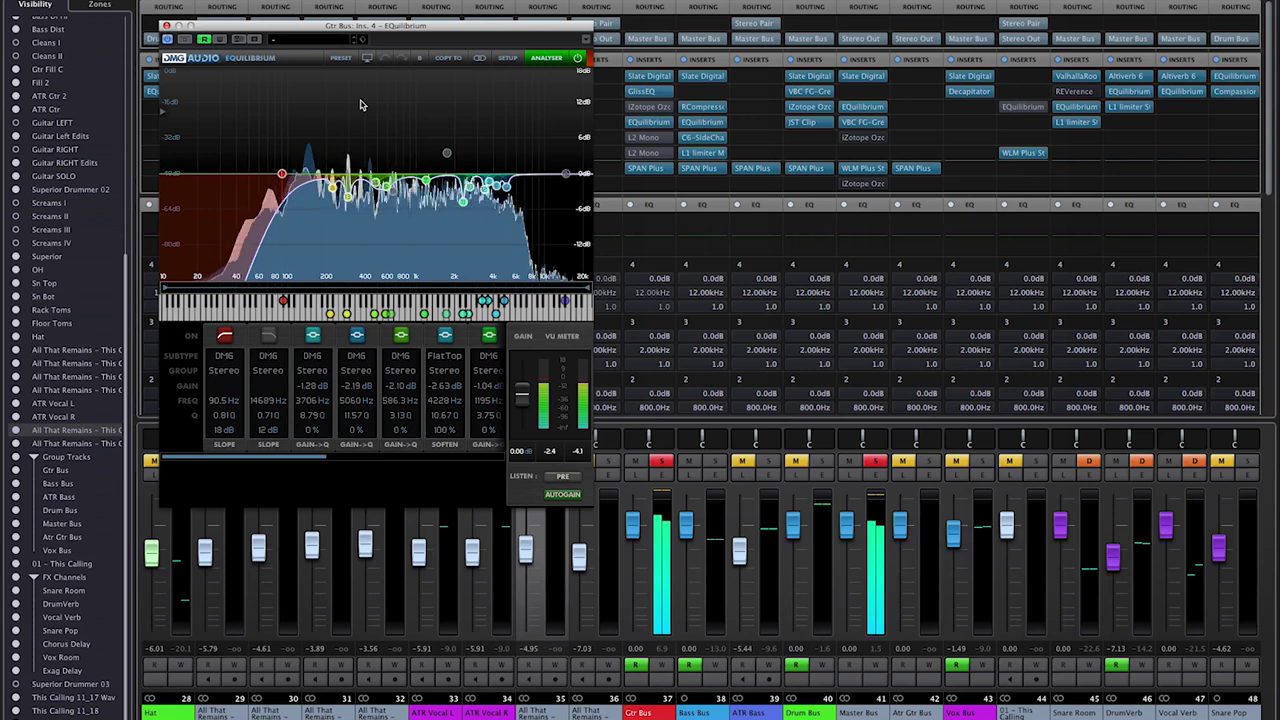
{"action": "left_click", "coordinate": [463, 203]}
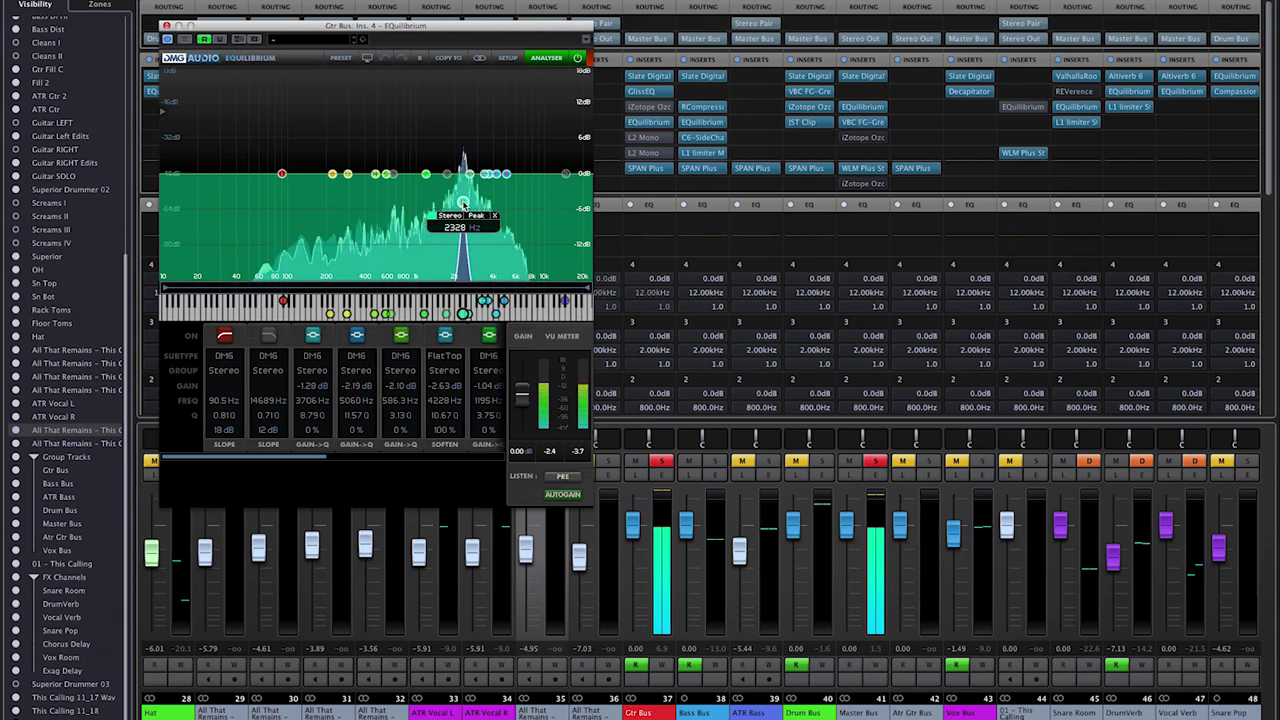
{"action": "left_click", "coordinate": [463, 203]}
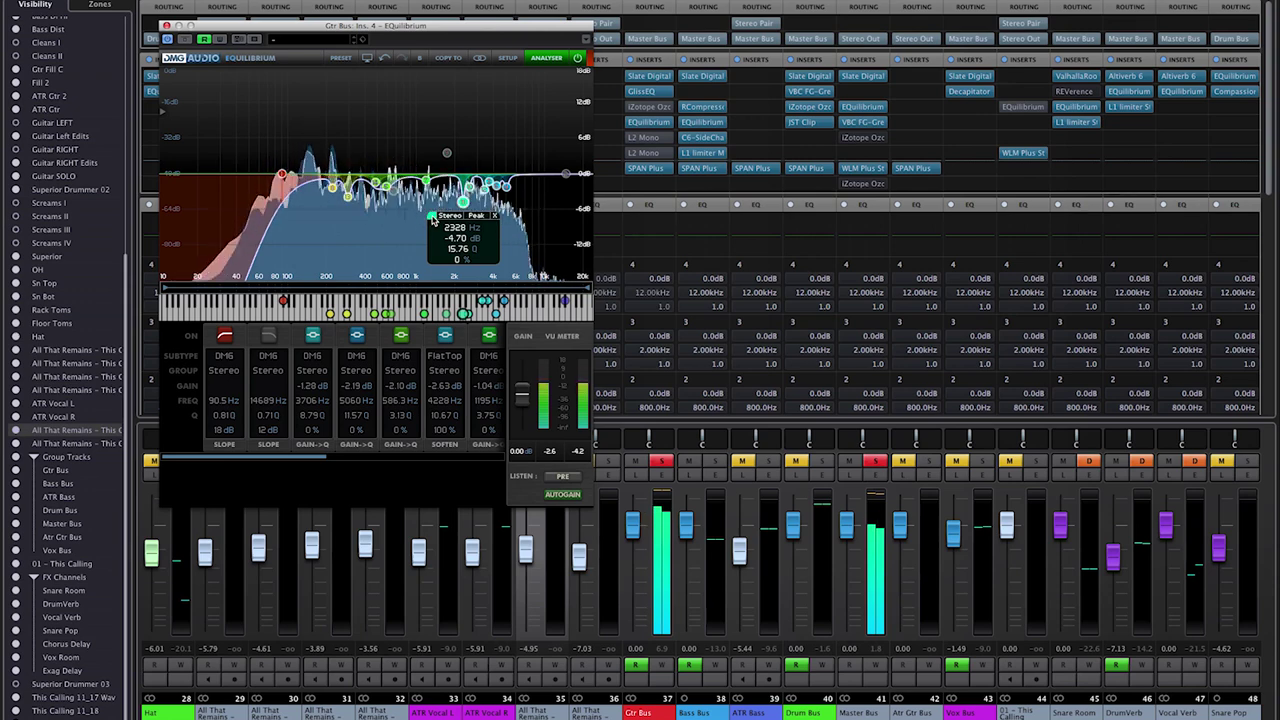
{"action": "key", "text": "space"}
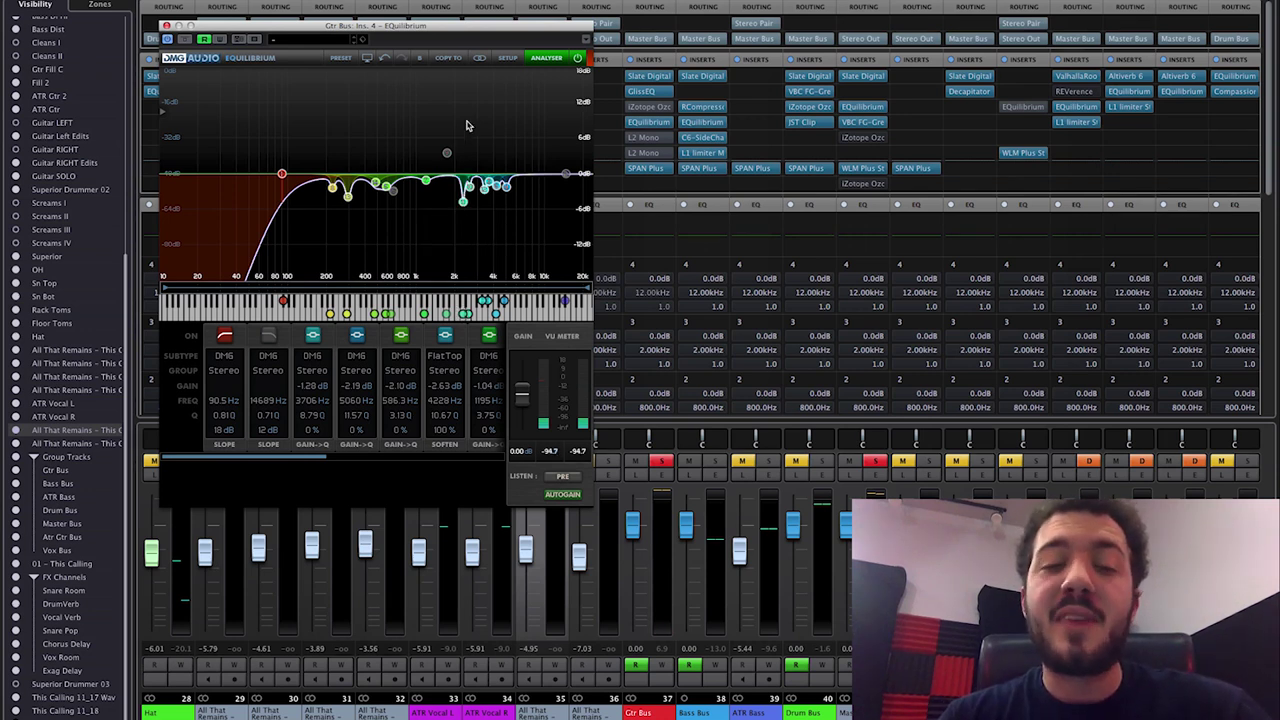
Compare the playing guitars with EQuilibrium bypassed and re-enabled on the Gtr Bus, focusing on the upper-mid cuts, and stop playback
{"action": "mouse_move", "coordinate": [518, 189]}
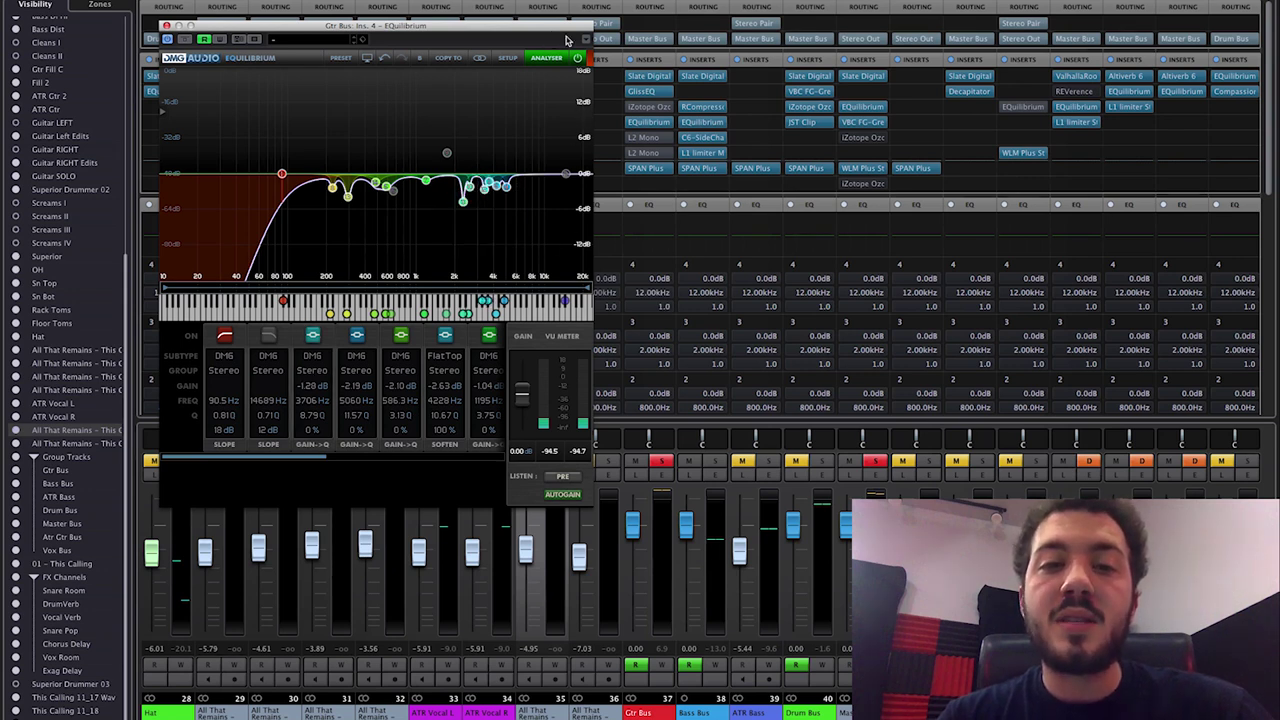
{"action": "left_click_drag", "start_coordinate": [545, 24], "coordinate": [488, 12]}
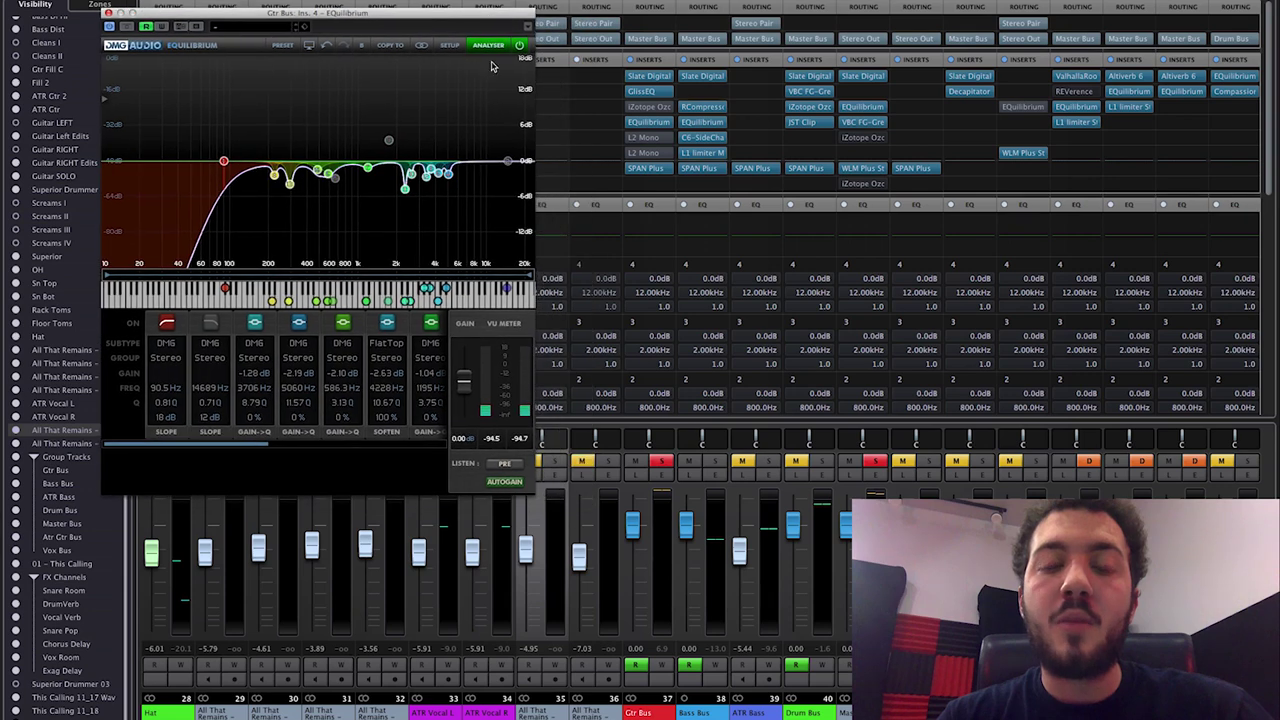
{"action": "mouse_move", "coordinate": [449, 177]}
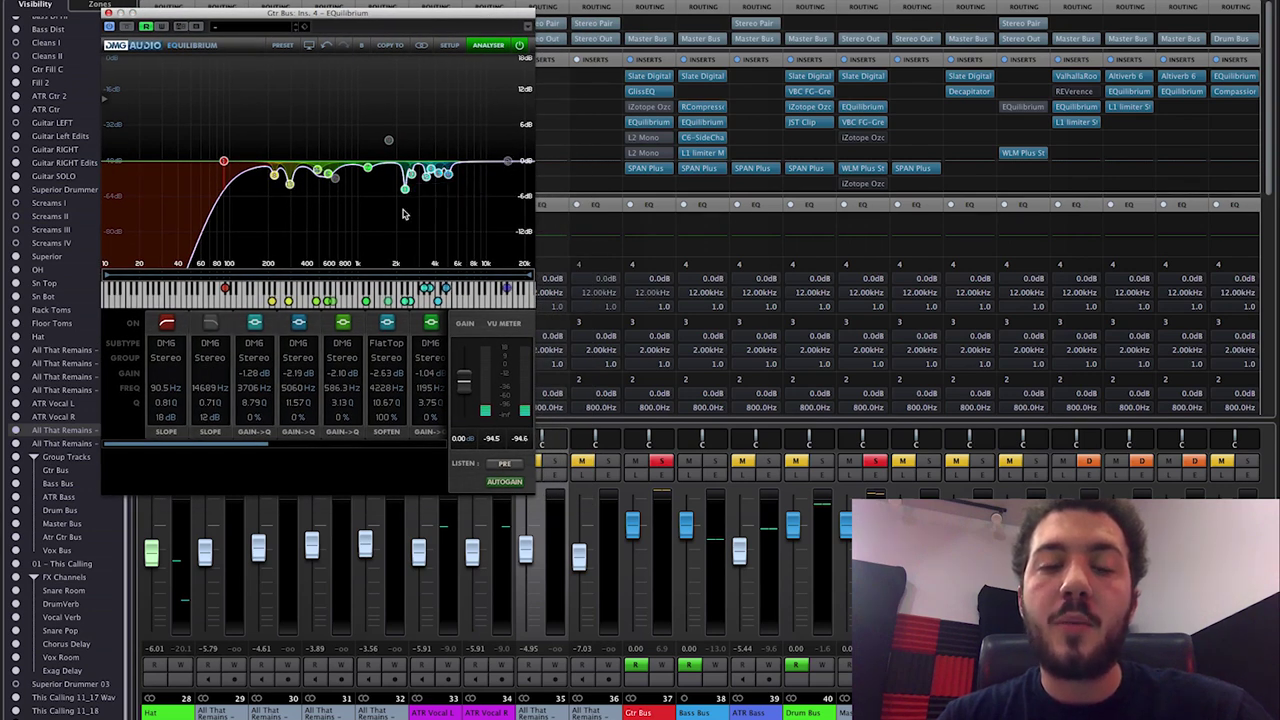
{"action": "scroll", "coordinate": [445, 205], "scroll_direction": "up", "scroll_amount": 5}
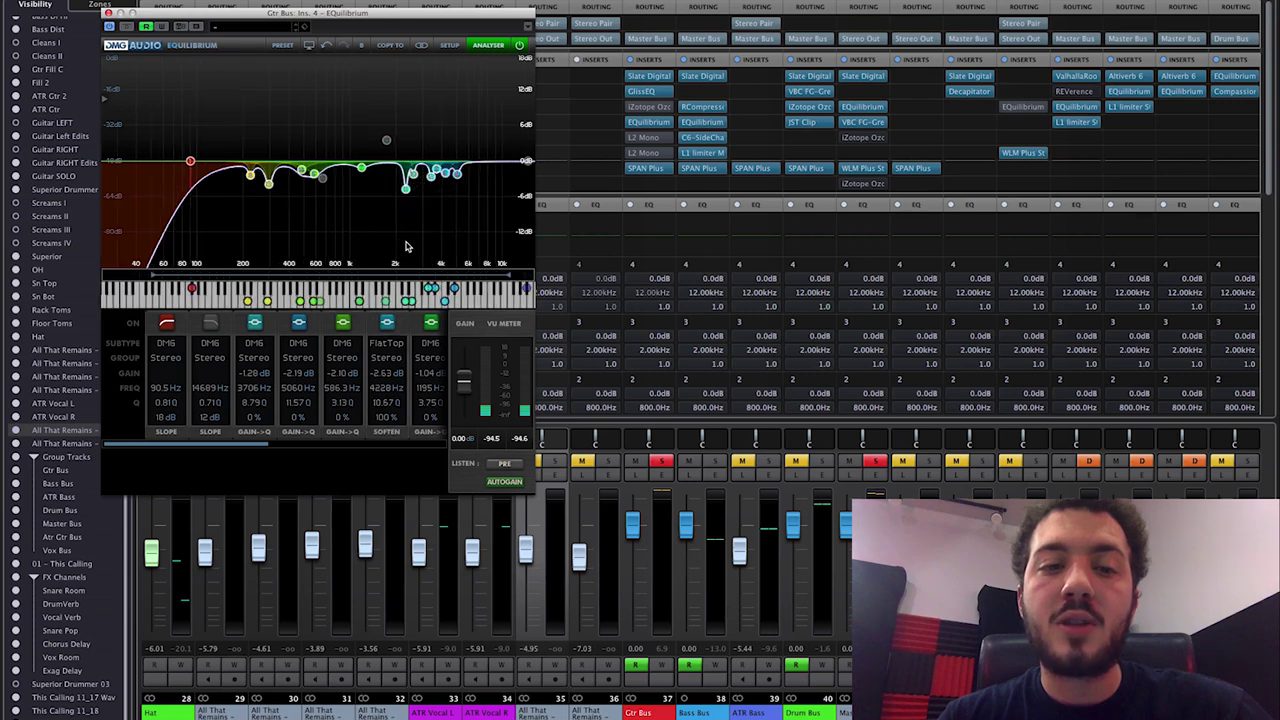
{"action": "scroll", "coordinate": [457, 210], "scroll_direction": "down", "scroll_amount": 3}
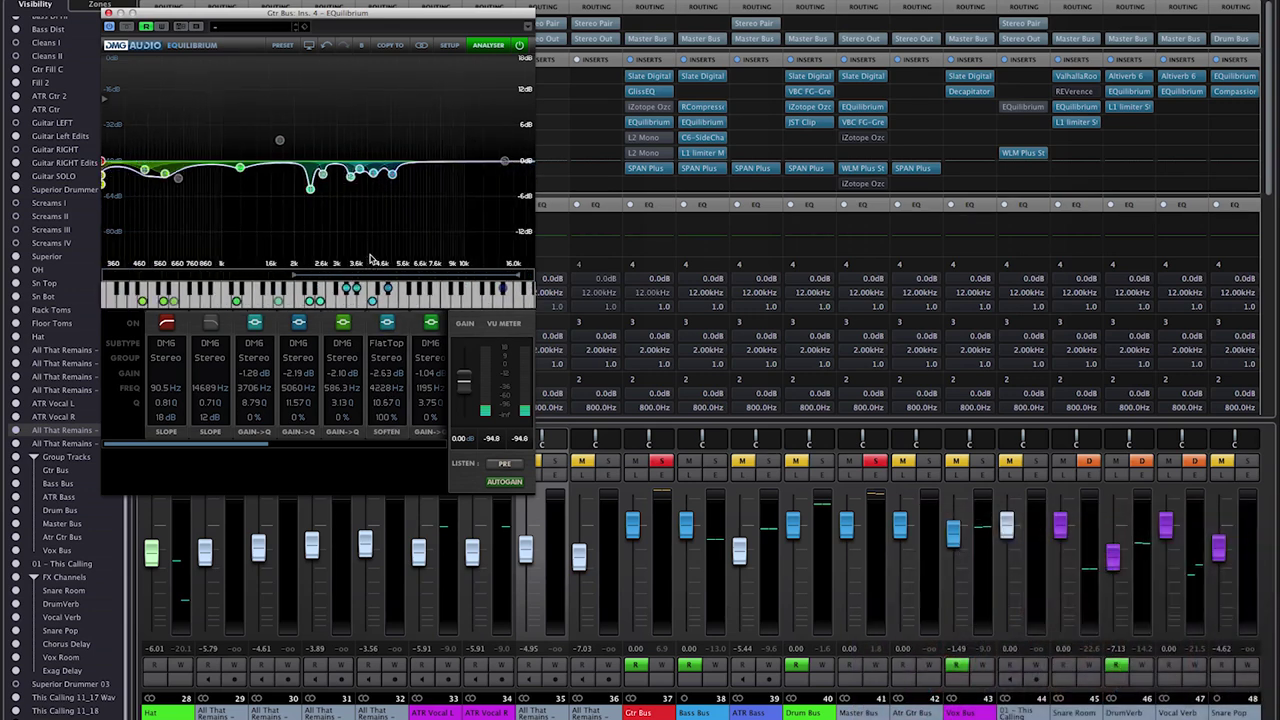
{"action": "key", "text": "space"}
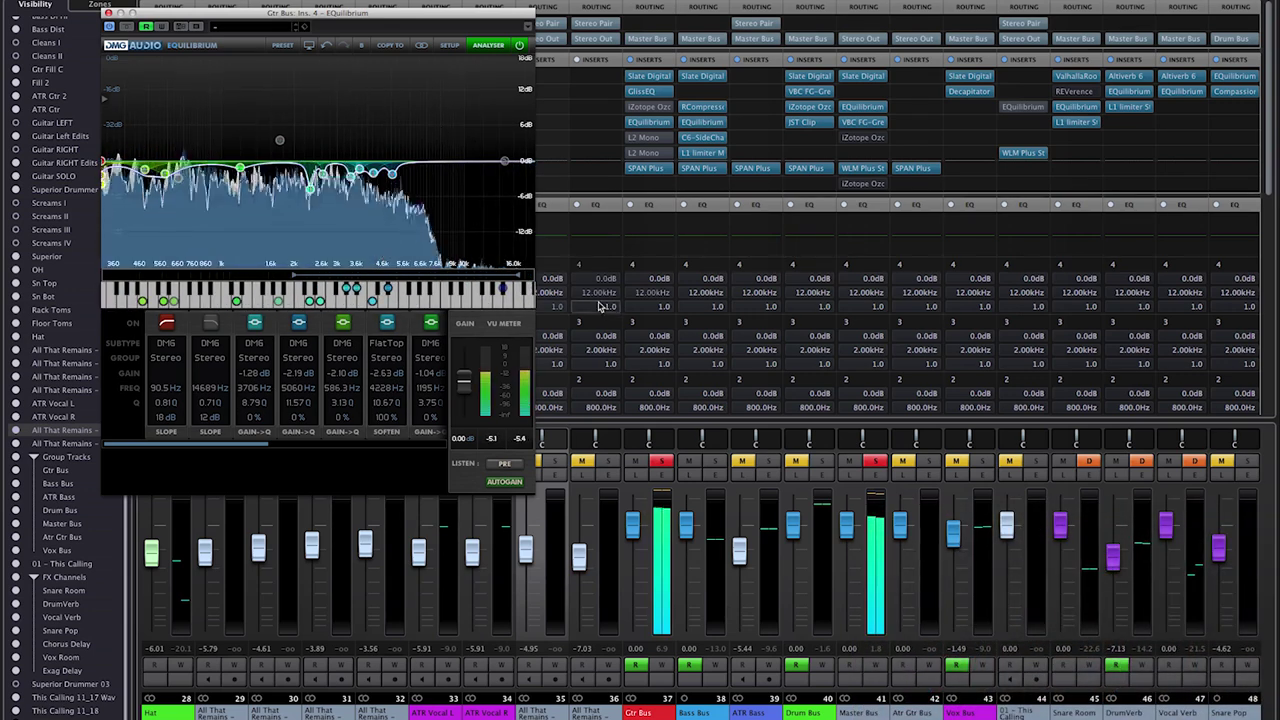
{"action": "left_click", "coordinate": [625, 122]}
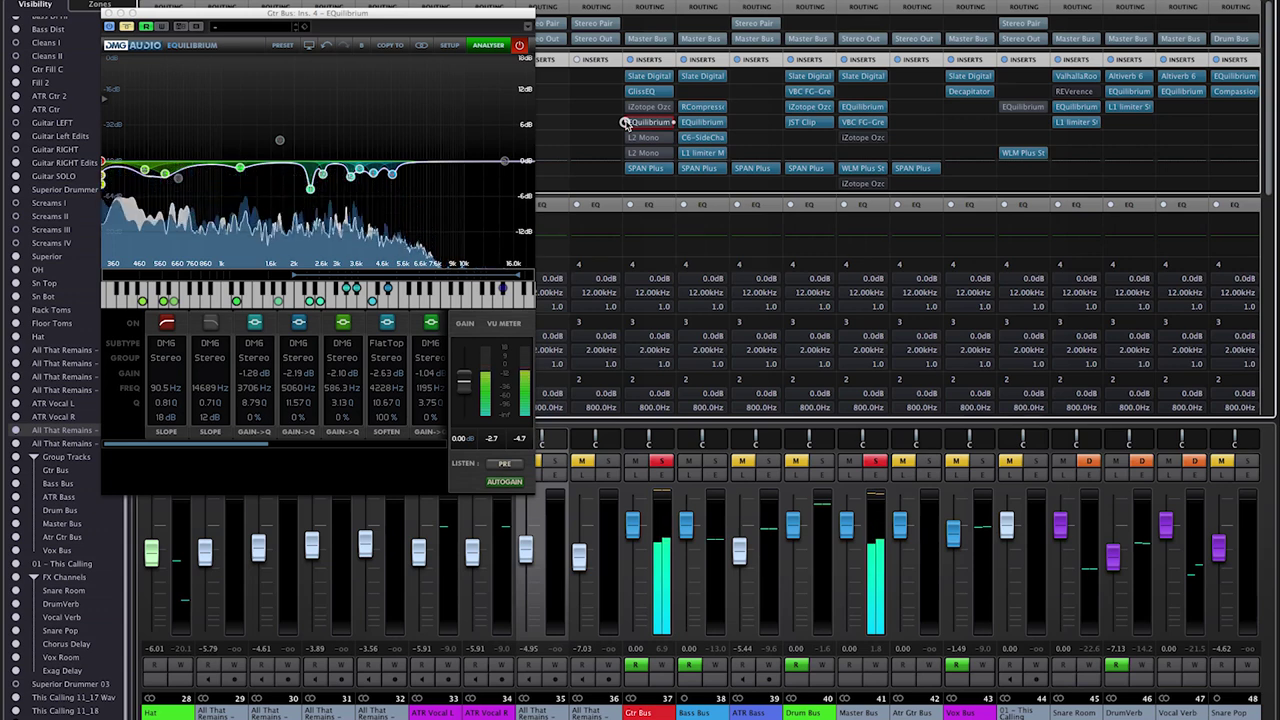
{"action": "left_click", "coordinate": [625, 122]}
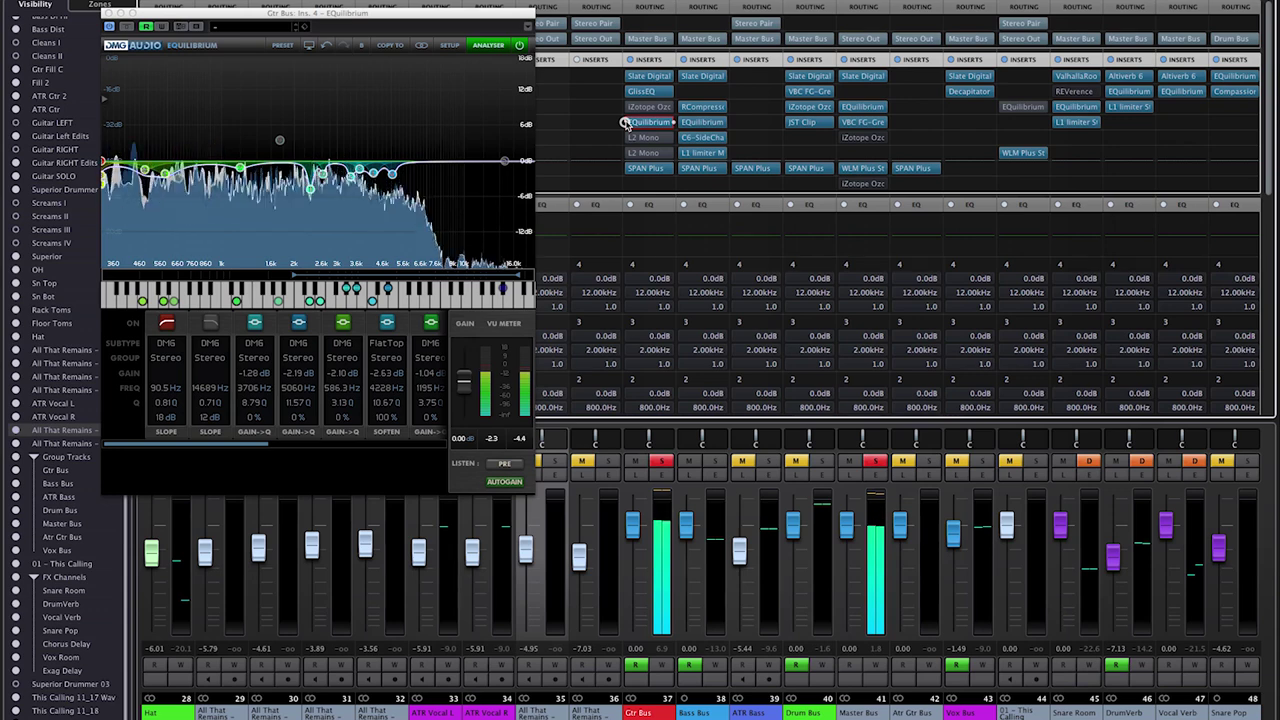
{"action": "key", "text": "space"}
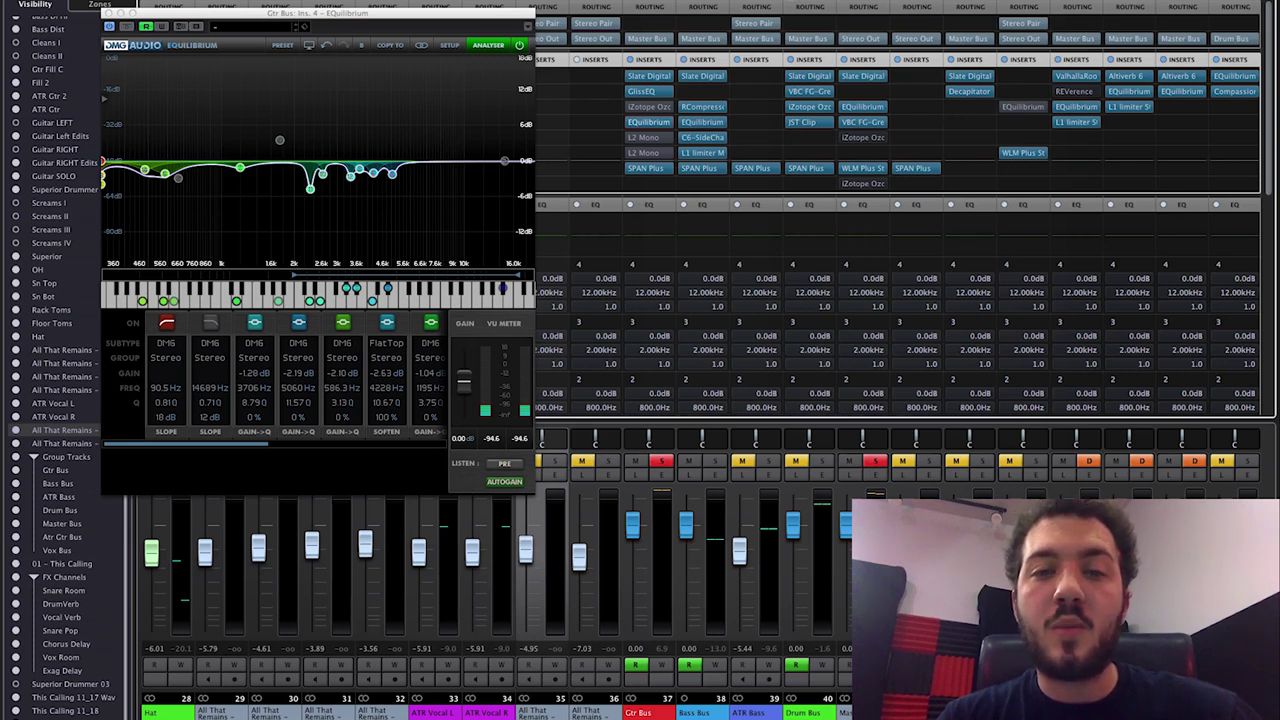
{"action": "left_click", "coordinate": [360, 169]}
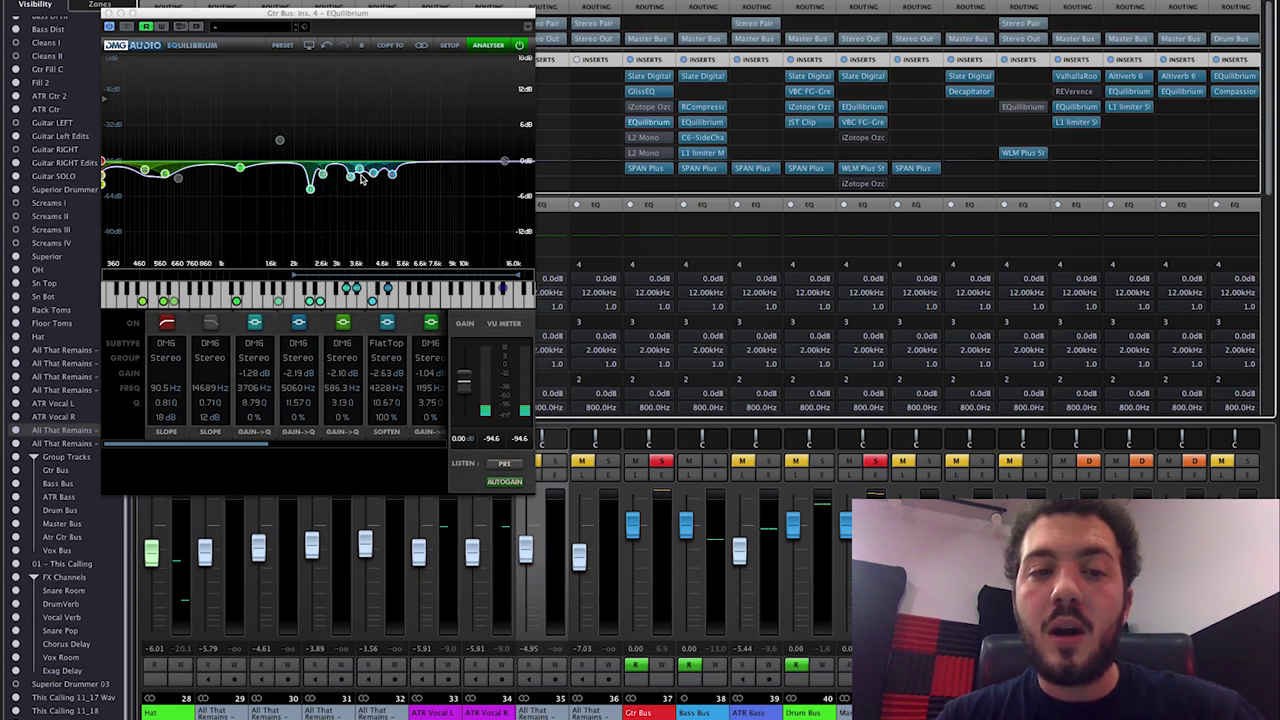
Enable both L2 Mono limiters on the Gtr Bus and open the window of the one in insert 5
{"action": "mouse_move", "coordinate": [369, 179]}
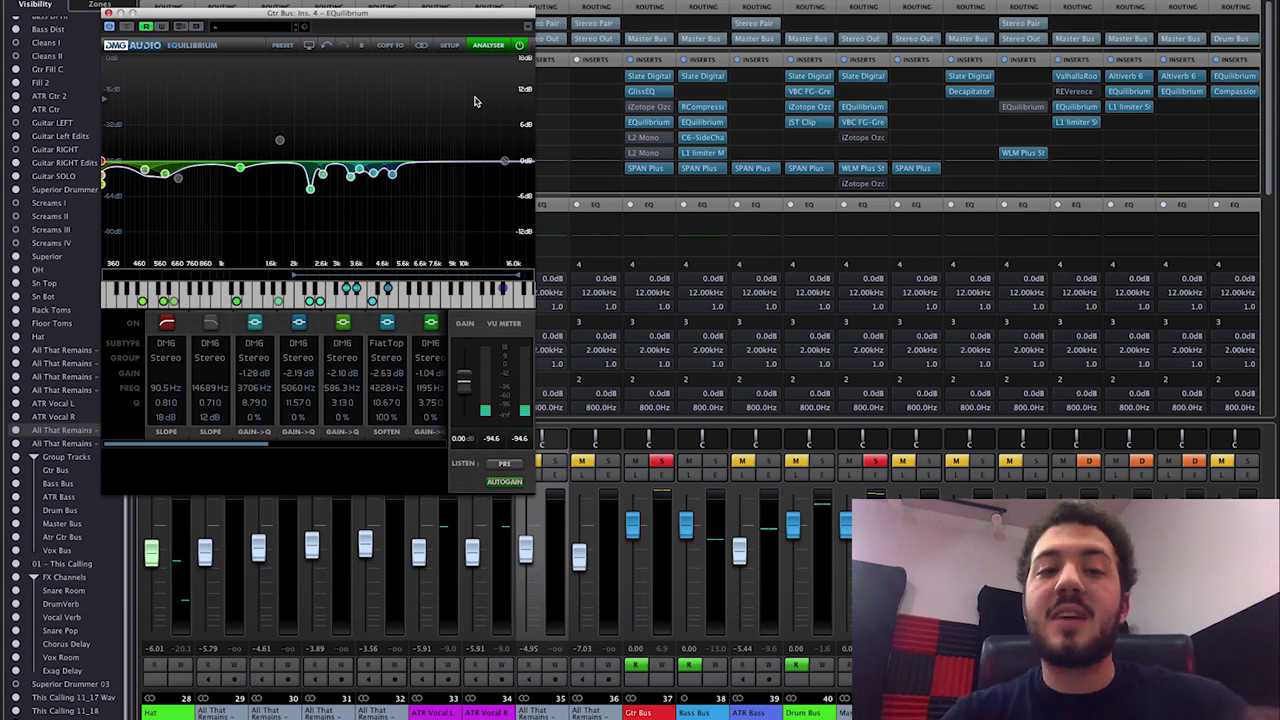
{"action": "left_click", "coordinate": [624, 137]}
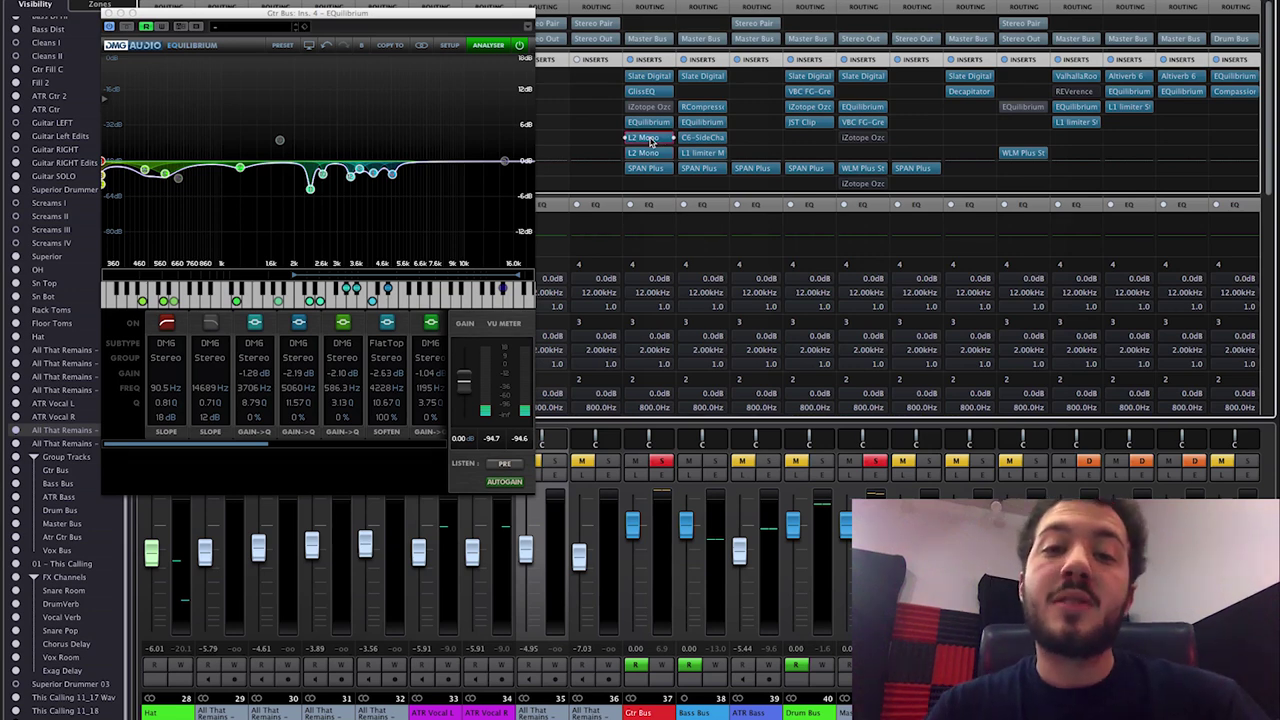
{"action": "left_click", "coordinate": [649, 139]}
{"action": "left_click_drag", "start_coordinate": [726, 104], "coordinate": [464, 141]}
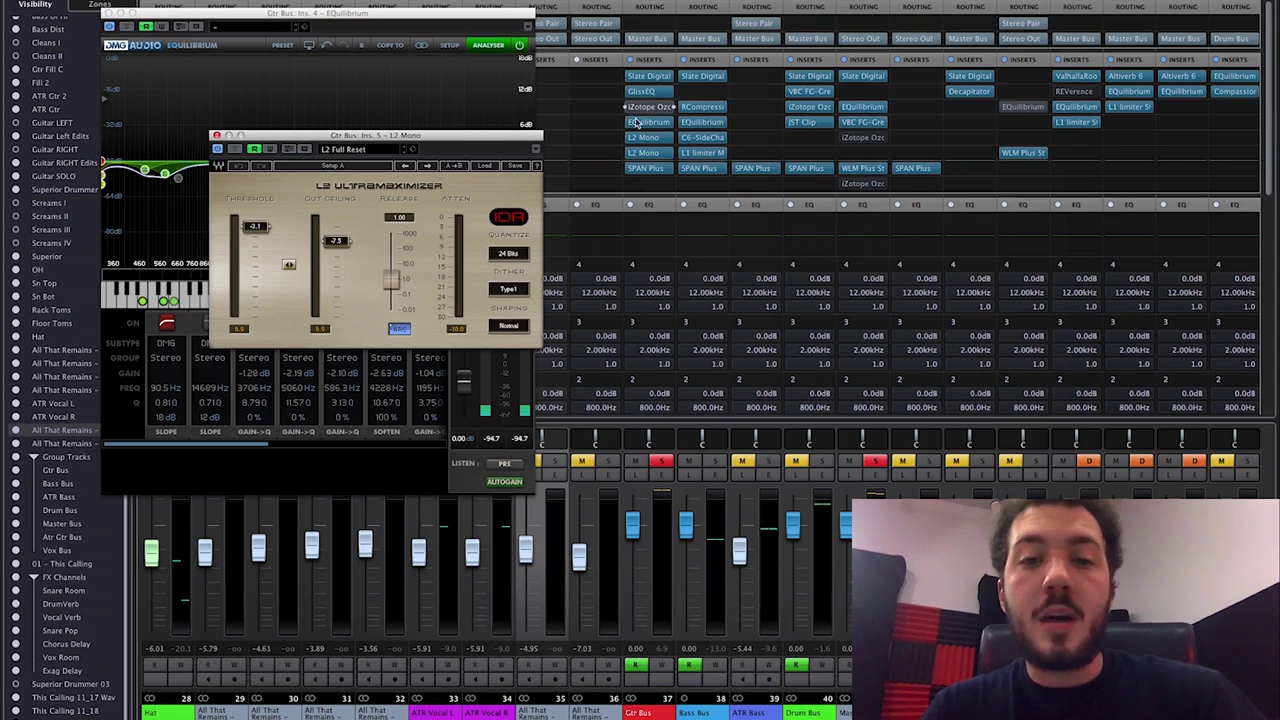
Examine the left and right channel routing of the two L2 Mono inserts in the Gtr Bus channel settings
{"action": "key", "text": "F3"}
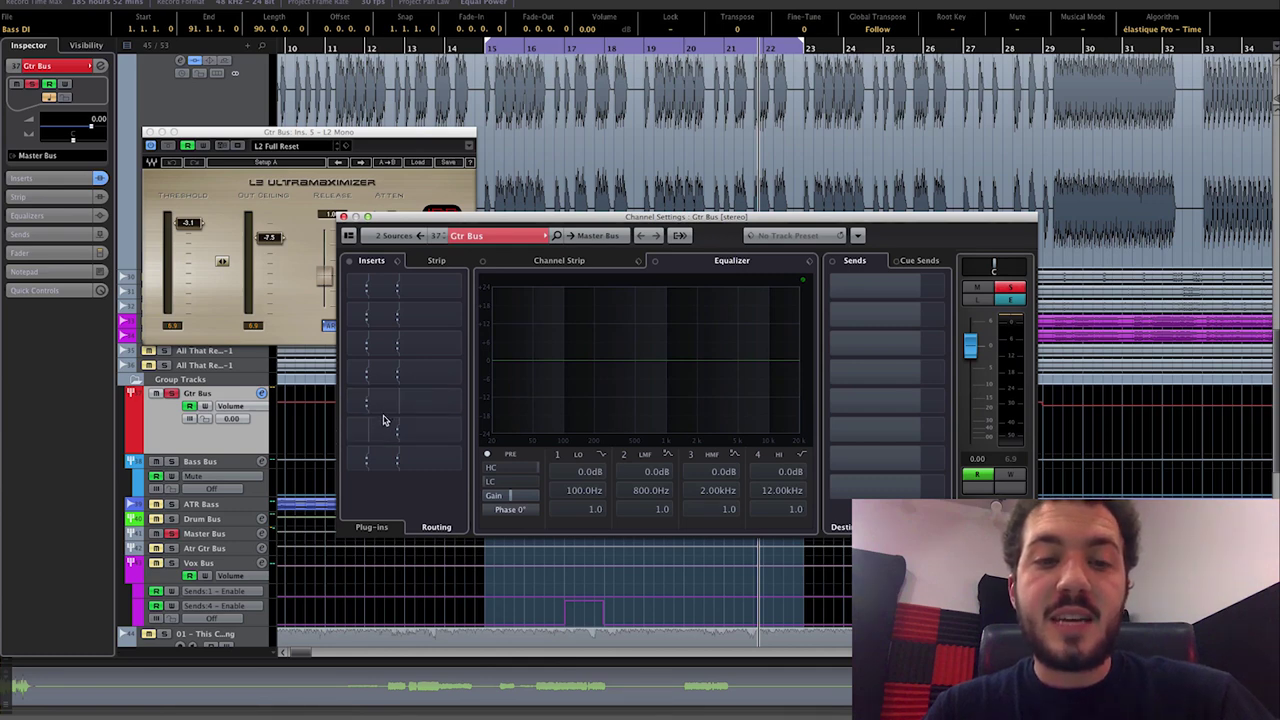
{"action": "left_click", "coordinate": [388, 410]}
{"action": "left_click", "coordinate": [465, 433]}
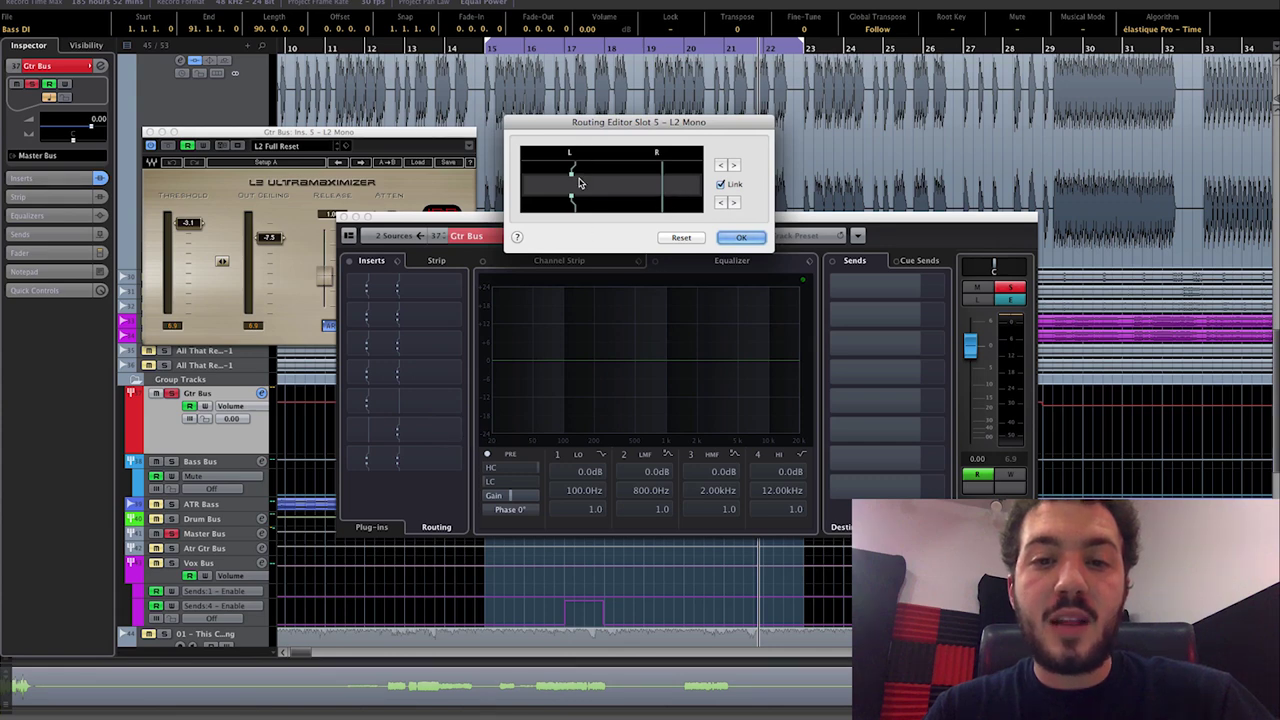
{"action": "left_click", "coordinate": [740, 237]}
{"action": "right_click", "coordinate": [451, 434]}
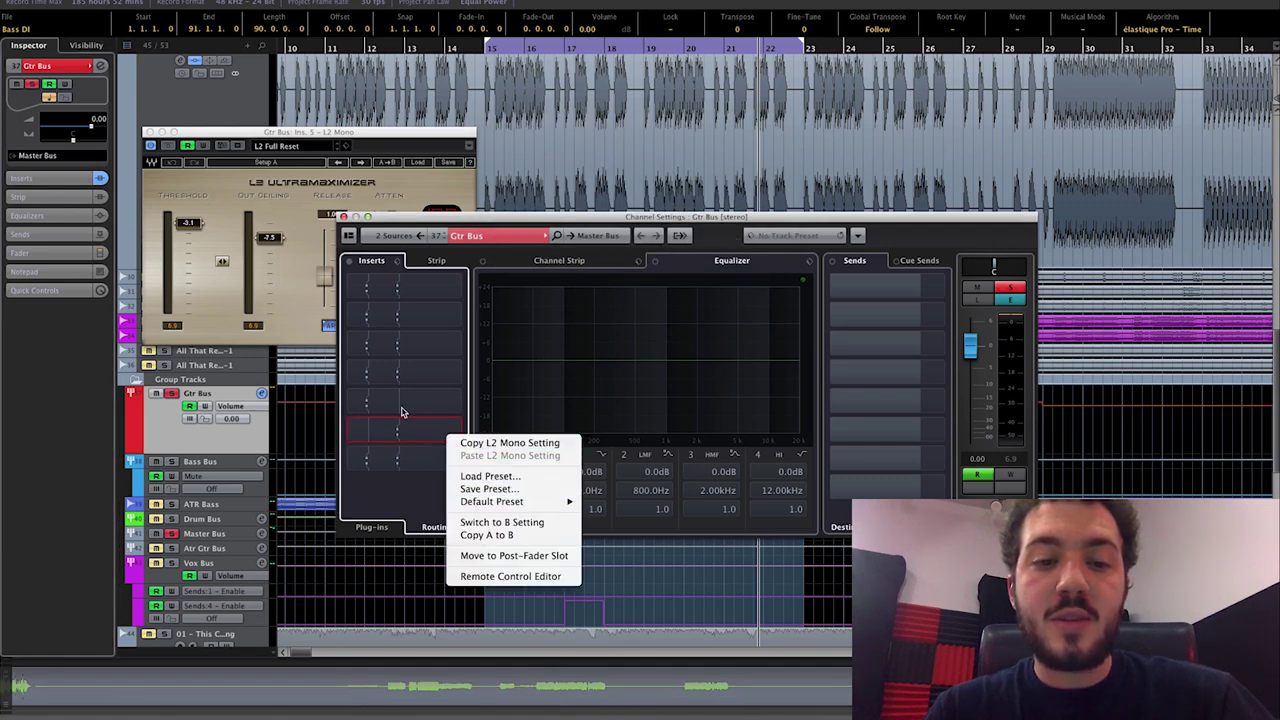
{"action": "key", "text": "Escape"}
{"action": "left_click", "coordinate": [347, 216]}
{"action": "key", "text": "F3"}
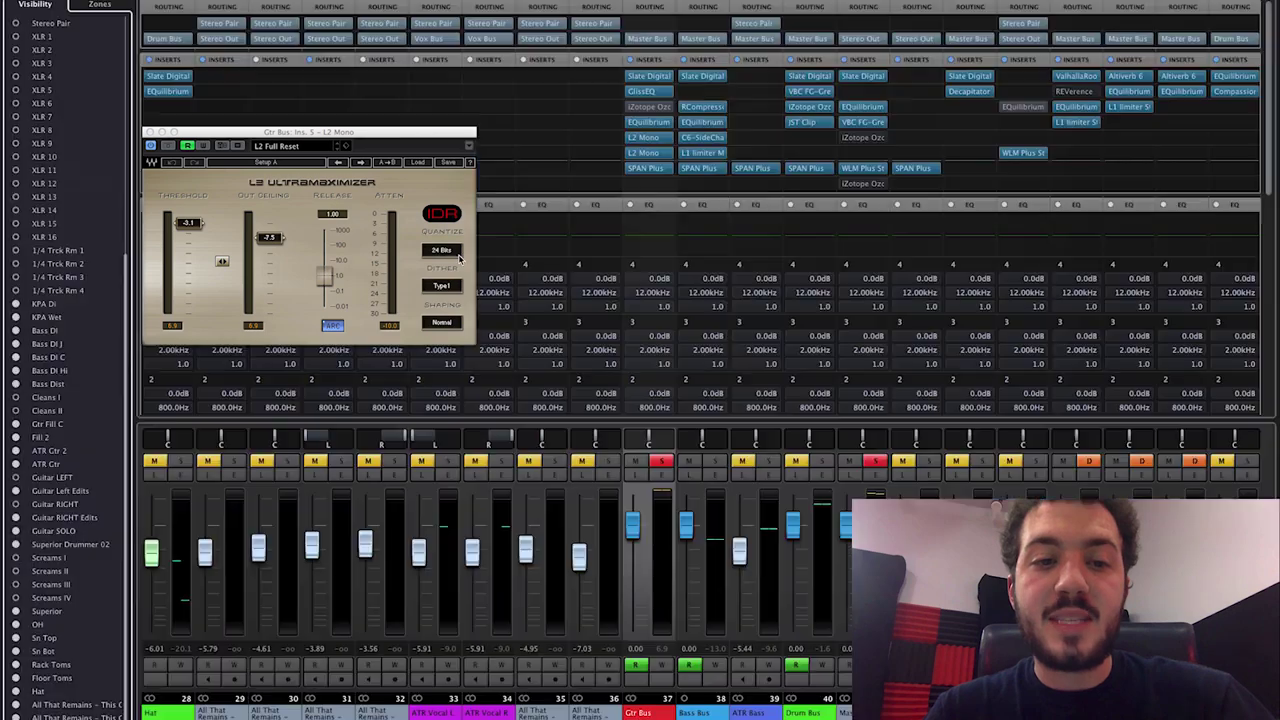
Place the windows of both Gtr Bus L2 Mono limiters side by side to compare their settings
{"action": "left_click", "coordinate": [647, 139]}
{"action": "left_click", "coordinate": [648, 153]}
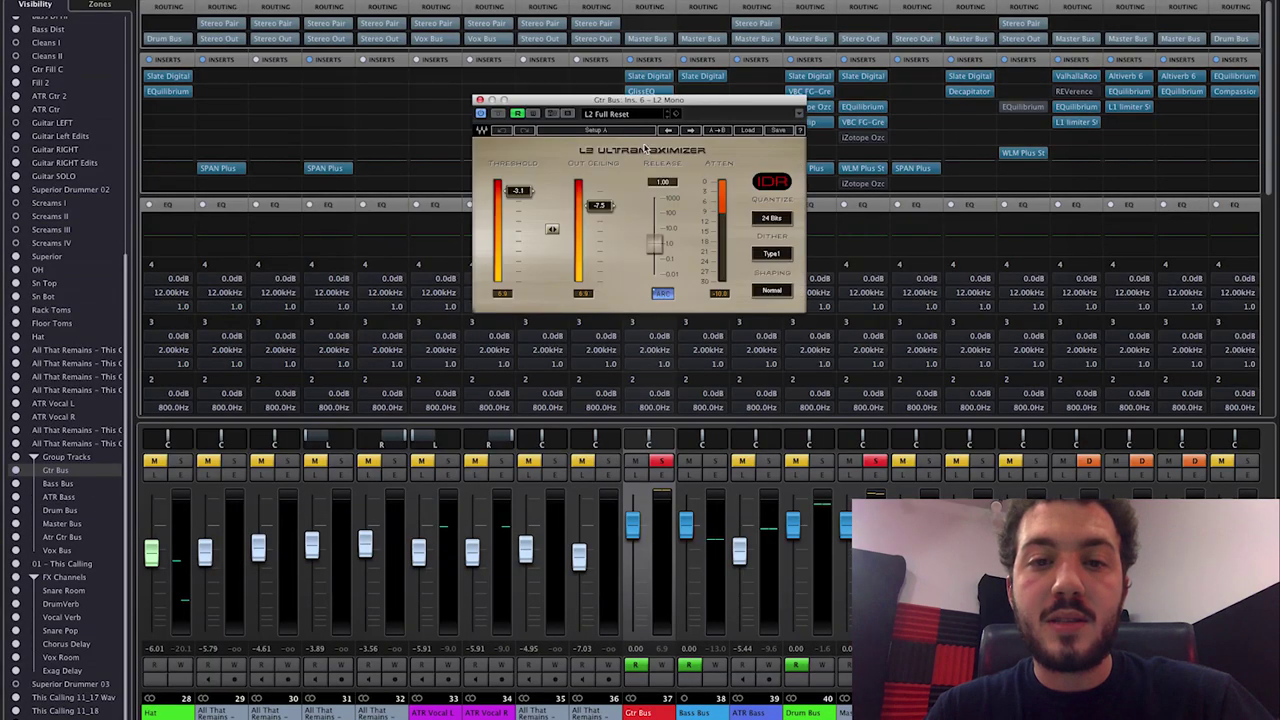
{"action": "left_click", "coordinate": [650, 138]}
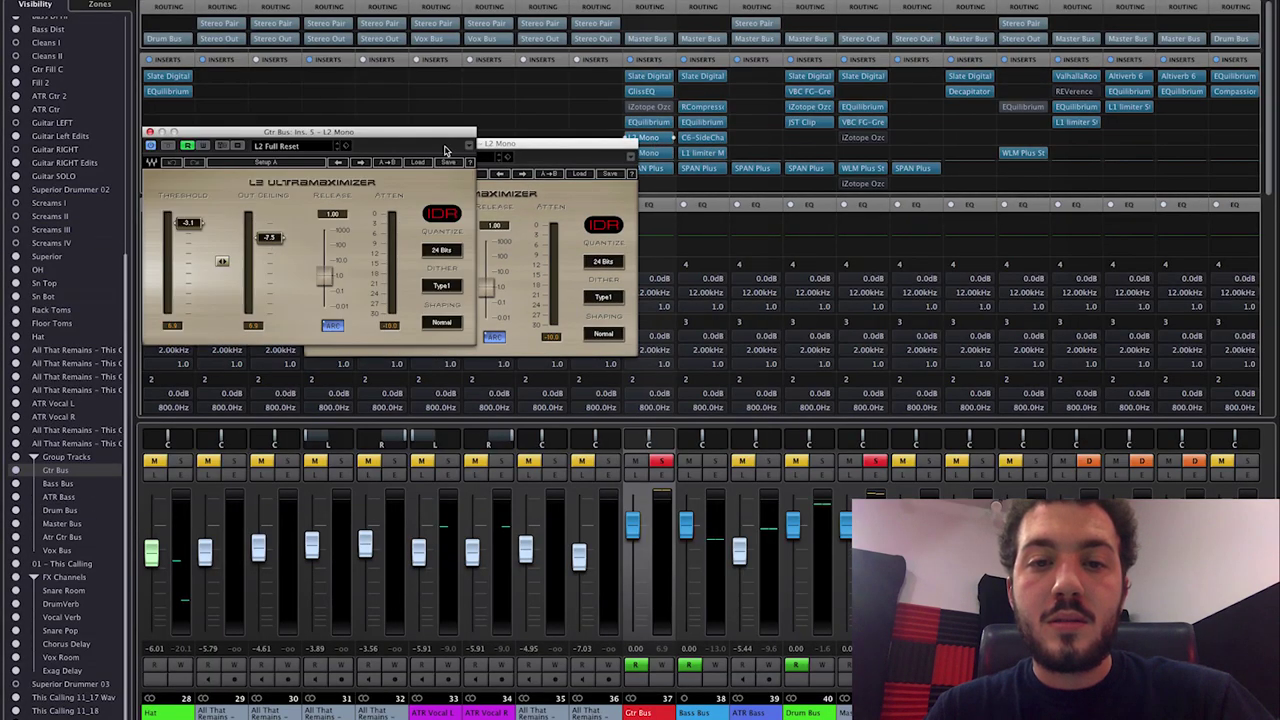
{"action": "left_click_drag", "start_coordinate": [532, 146], "coordinate": [705, 140]}
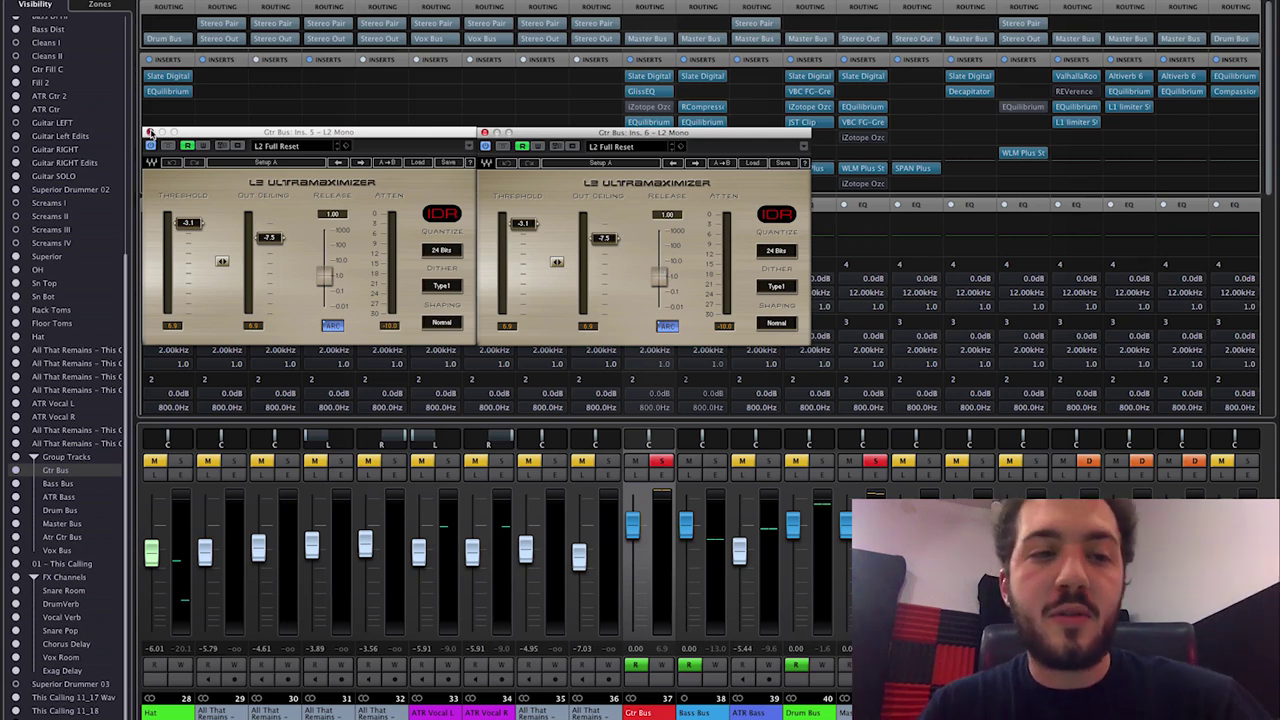
Play the guitars while watching the L2 Mono in insert 6 limit the signal, and close both limiter windows
{"action": "left_click", "coordinate": [149, 132]}
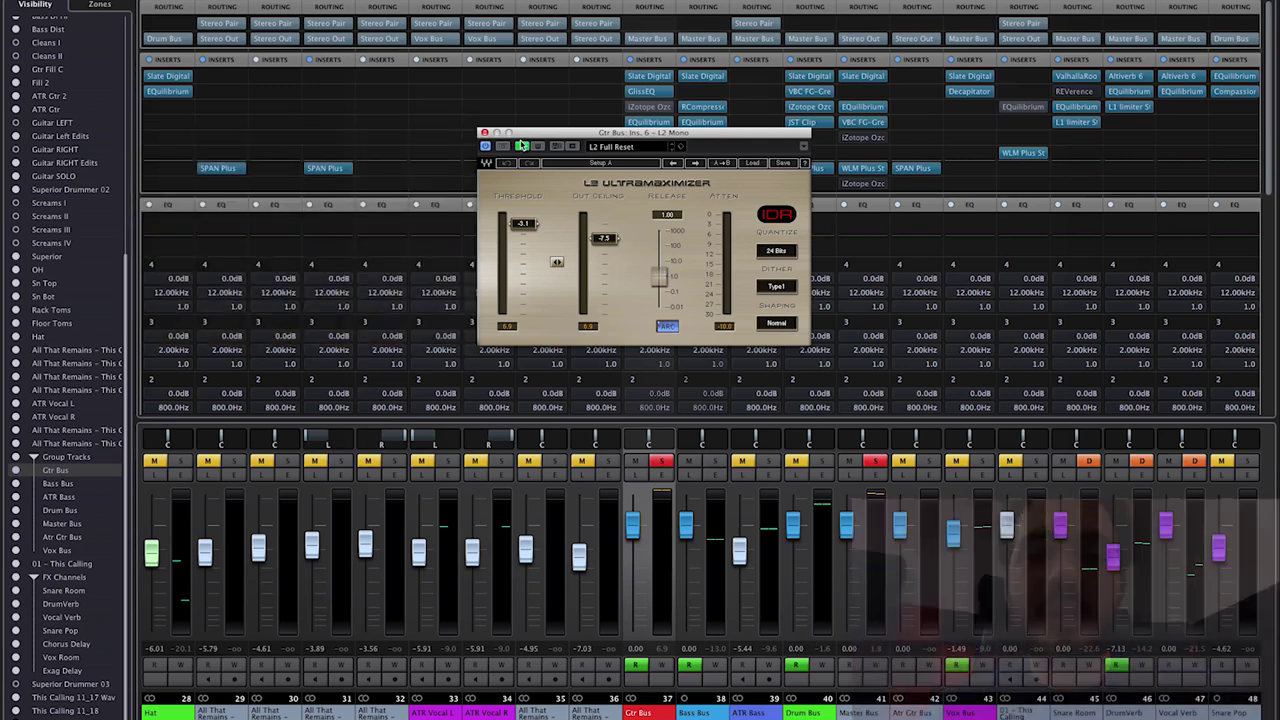
{"action": "key", "text": "space"}
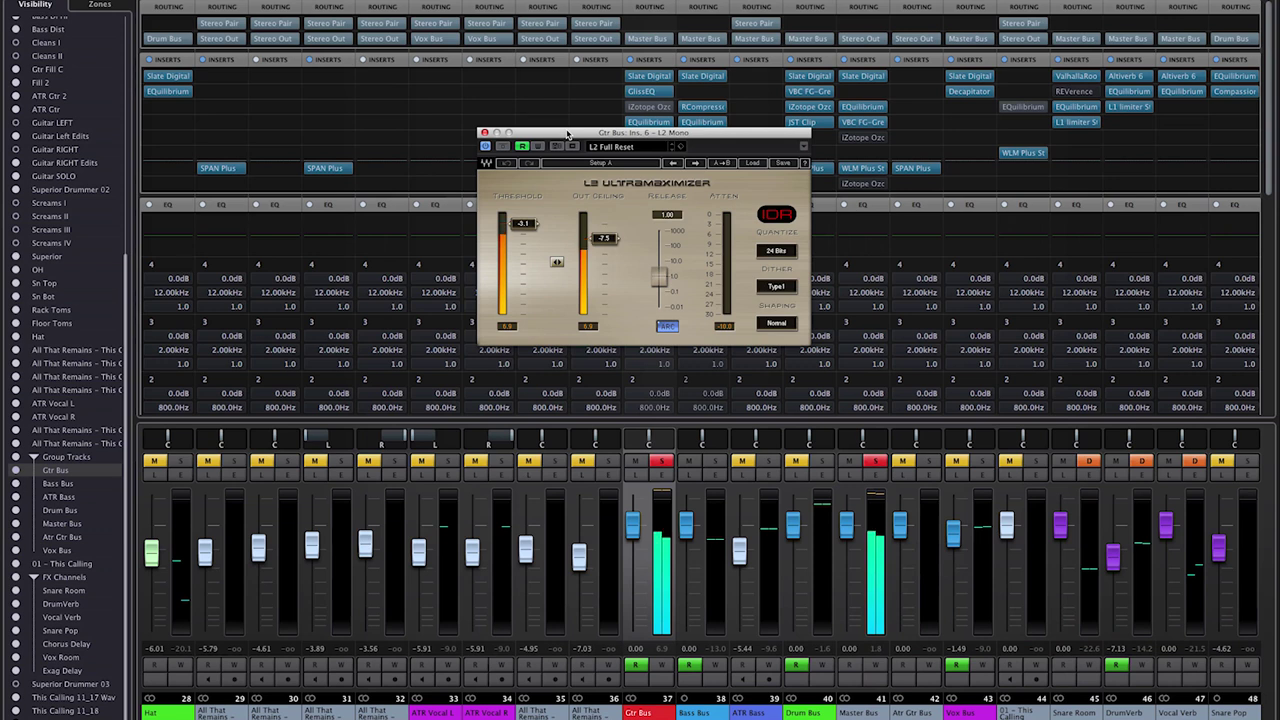
{"action": "left_click_drag", "start_coordinate": [567, 133], "coordinate": [289, 125]}
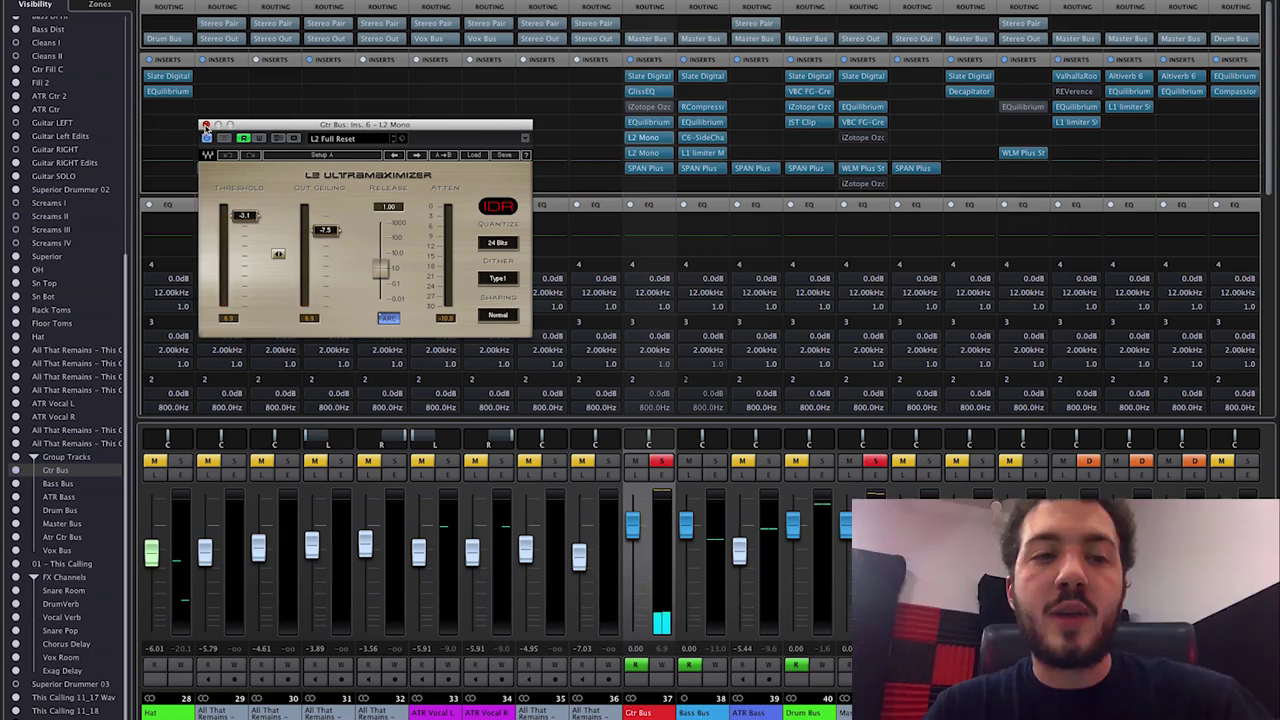
{"action": "left_click", "coordinate": [205, 124]}
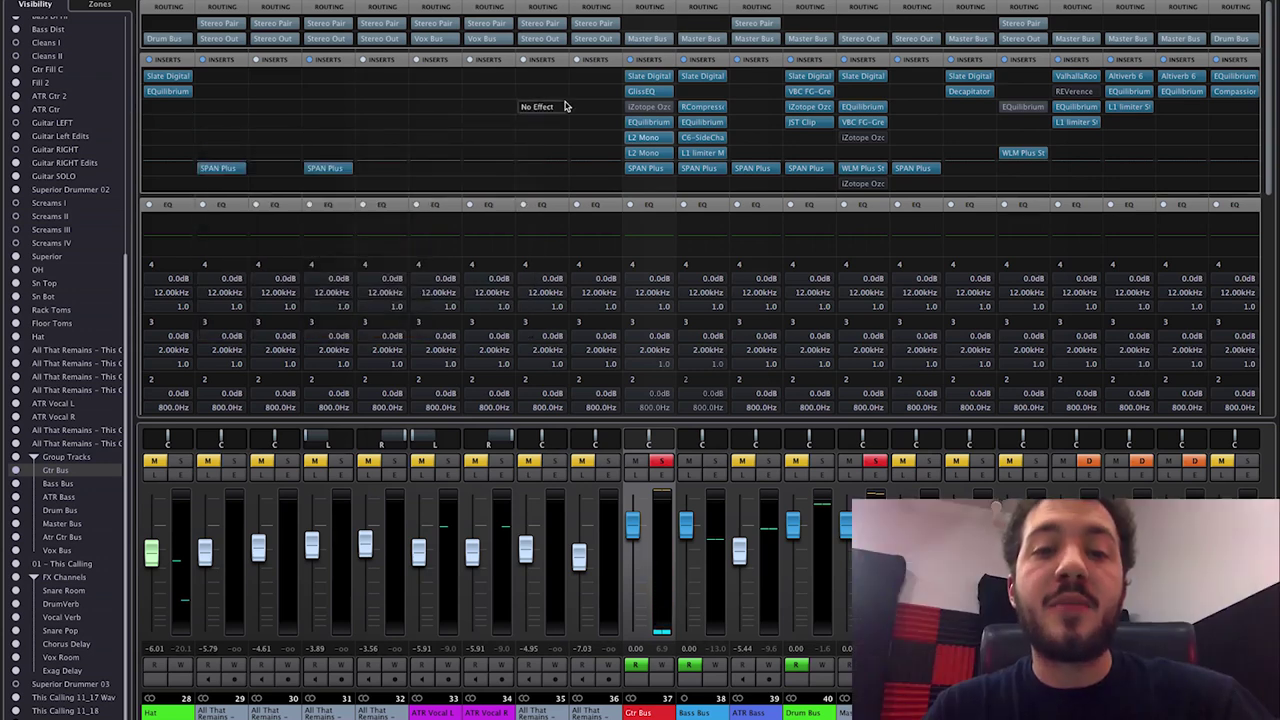
Enable the iZotope Ozone 6 Exciter on the Gtr Bus and audition its Tape setting on the third band
{"action": "left_click_drag", "start_coordinate": [650, 110], "coordinate": [646, 110]}
{"action": "left_click", "coordinate": [647, 108]}
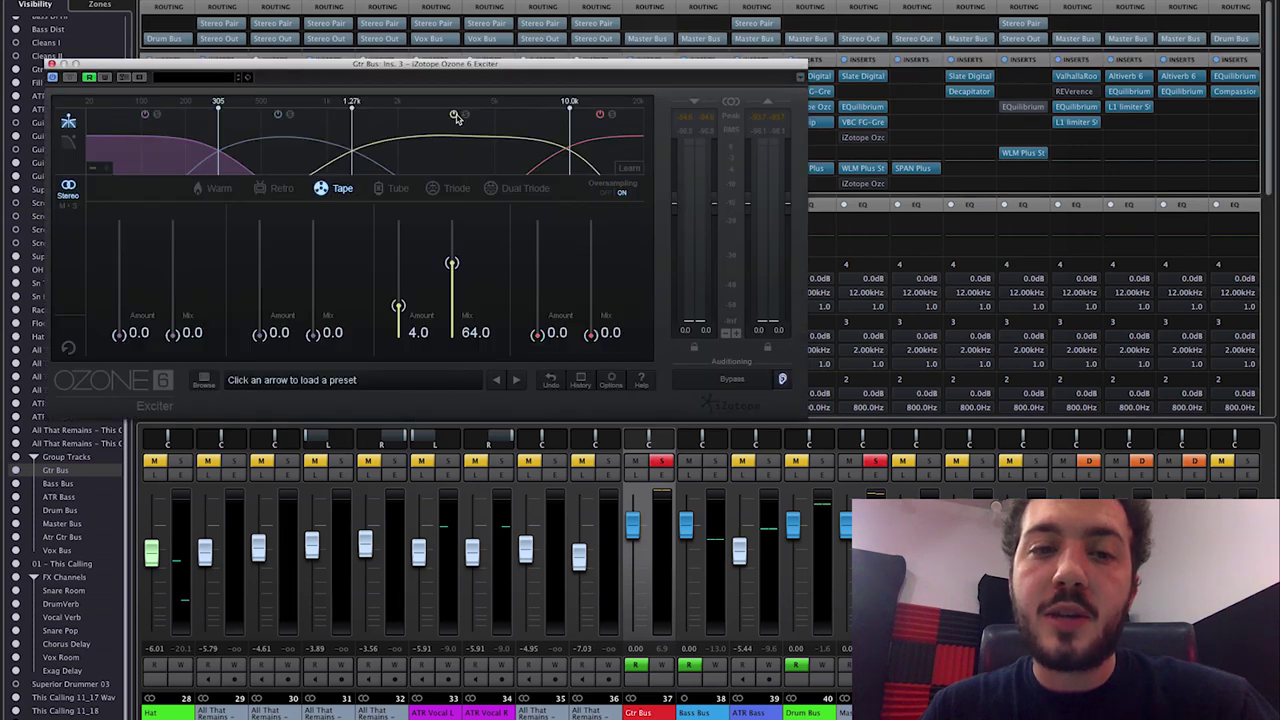
{"action": "left_click_drag", "start_coordinate": [476, 73], "coordinate": [511, 216]}
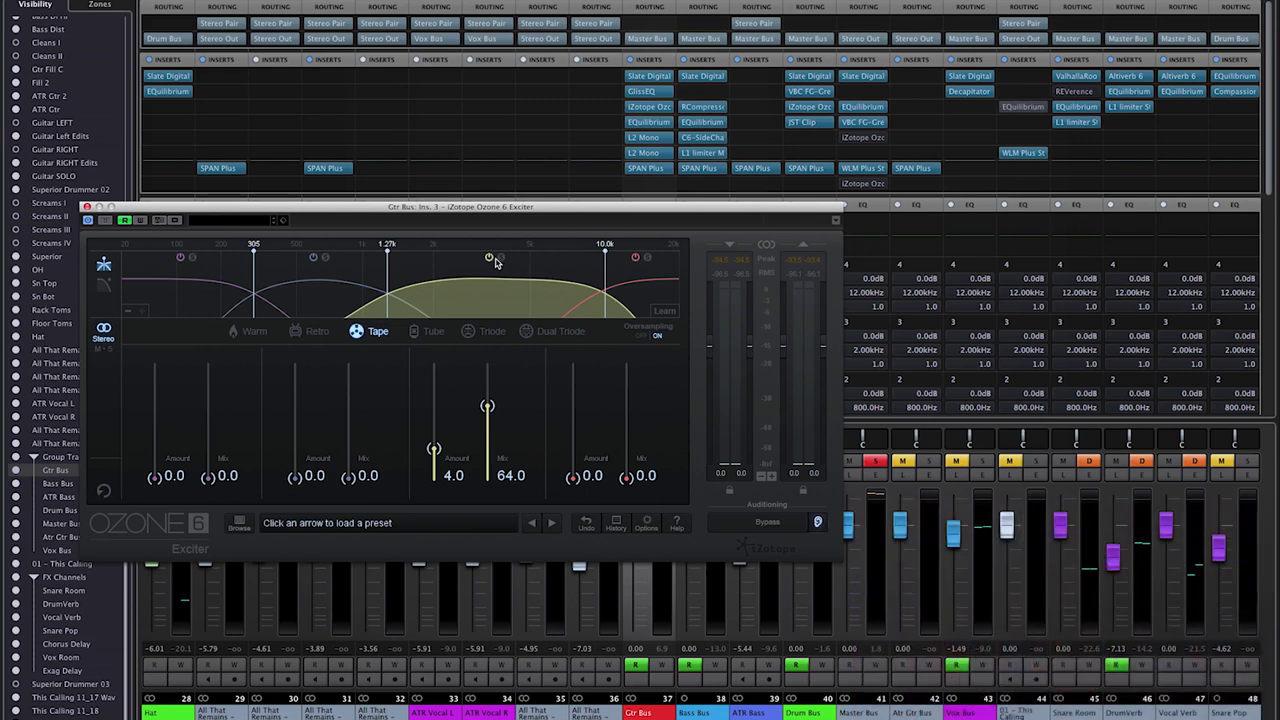
{"action": "key", "text": "space"}
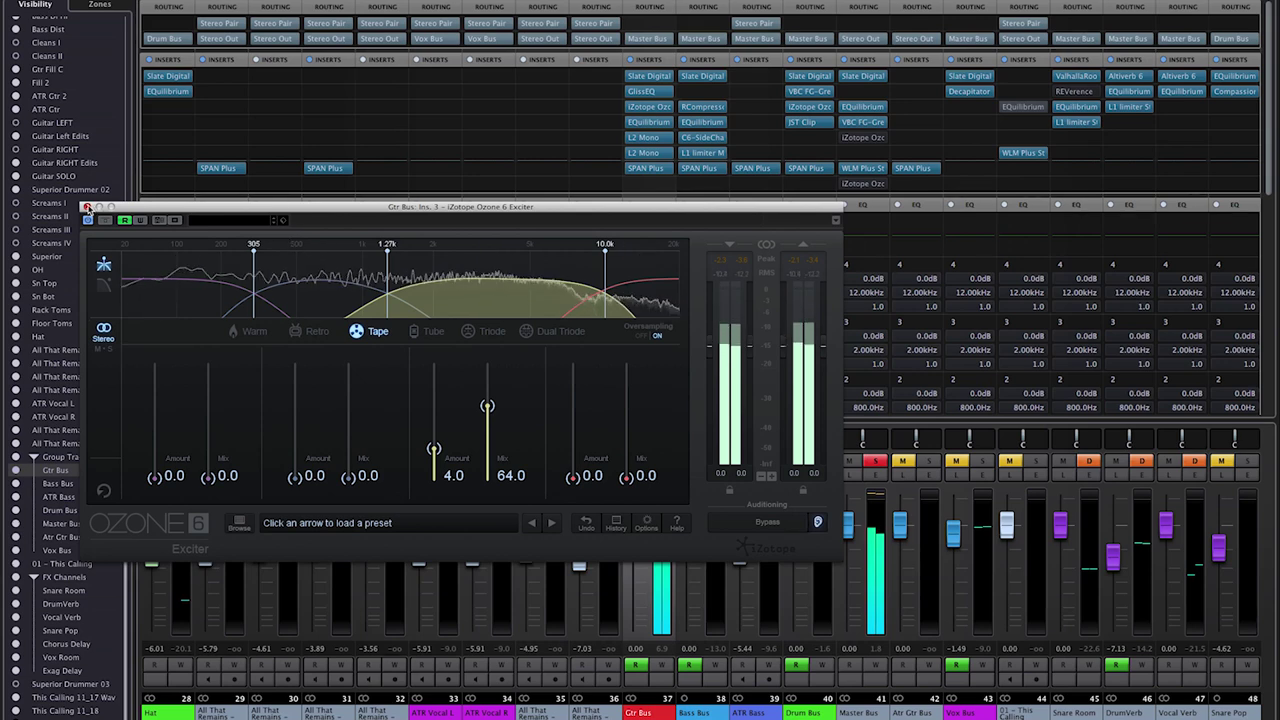
{"action": "left_click", "coordinate": [87, 206]}
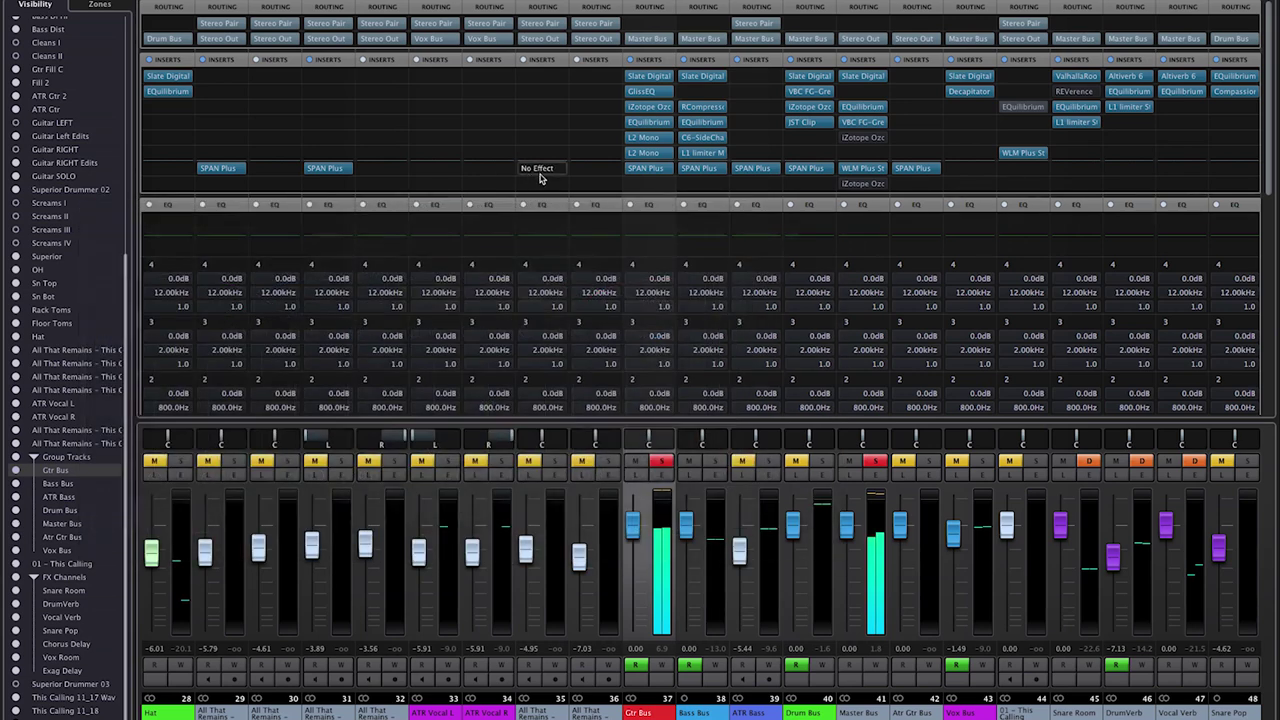
Bring the bass and drums back in with the guitars and compare the mix with the Ozone Exciter bypassed and re-enabled
{"action": "left_click", "coordinate": [661, 461]}
{"action": "left_click", "coordinate": [664, 462]}
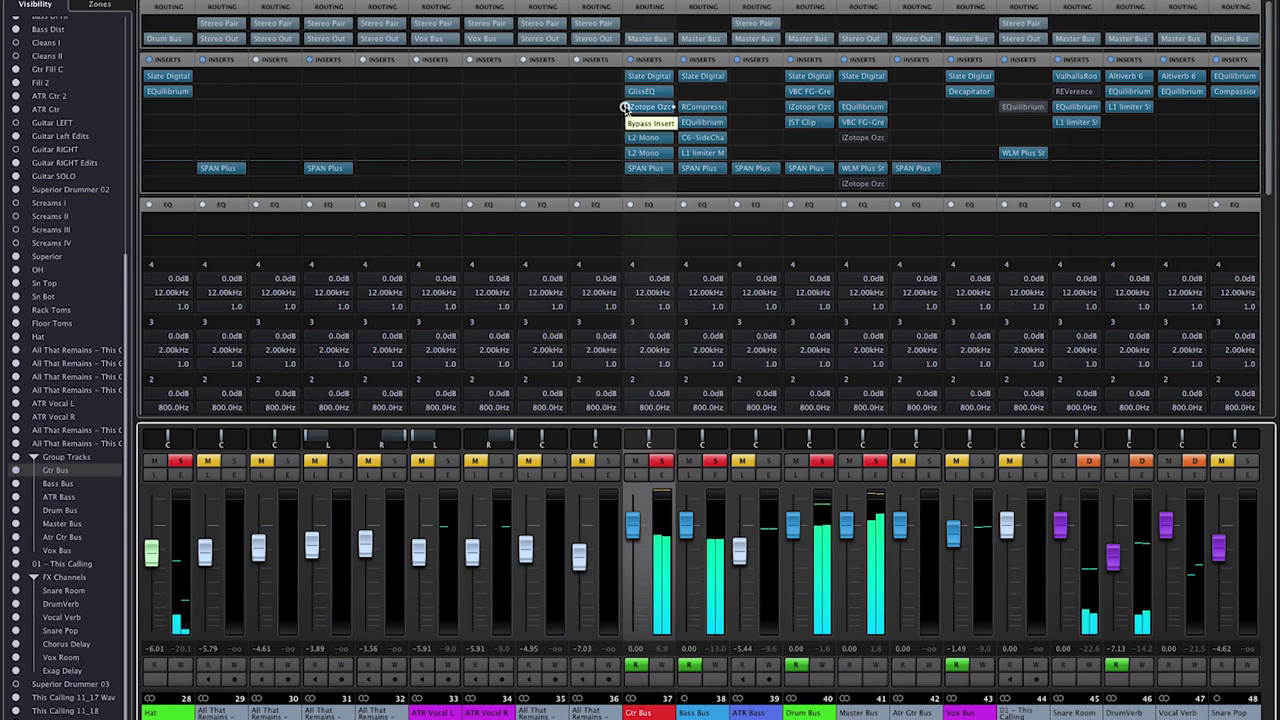
{"action": "left_click", "coordinate": [625, 107]}
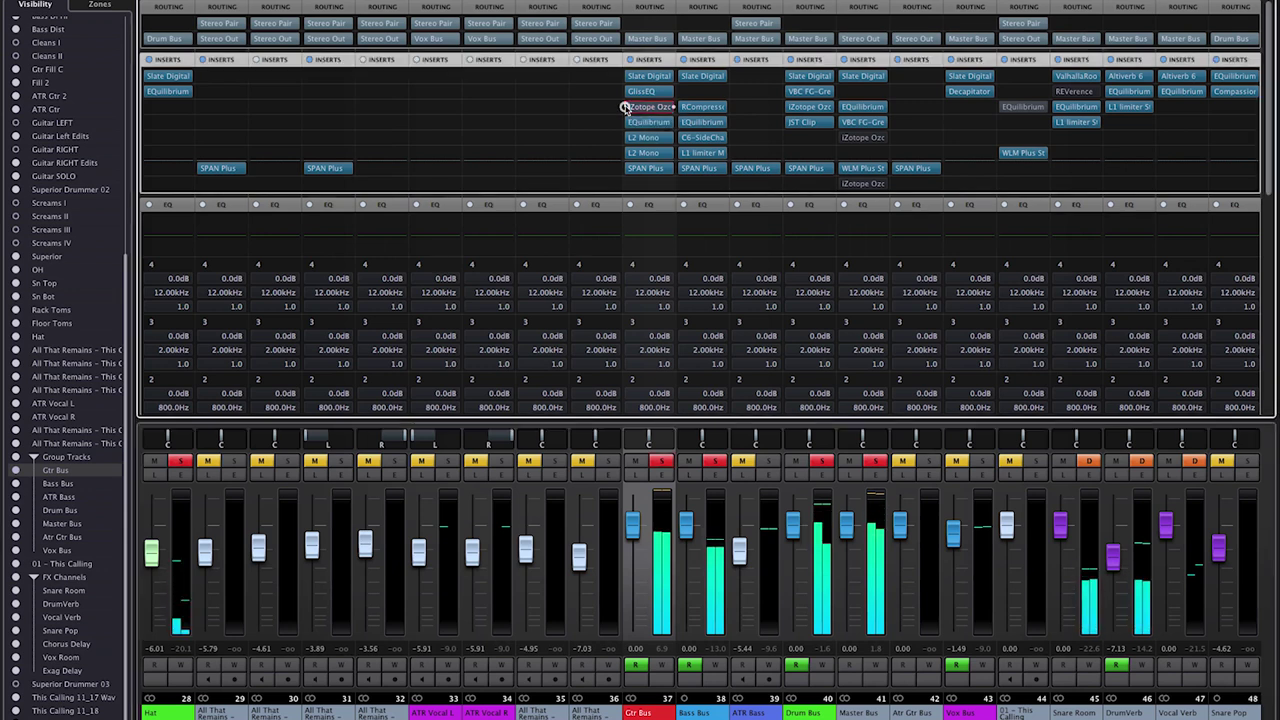
{"action": "left_click", "coordinate": [625, 107]}
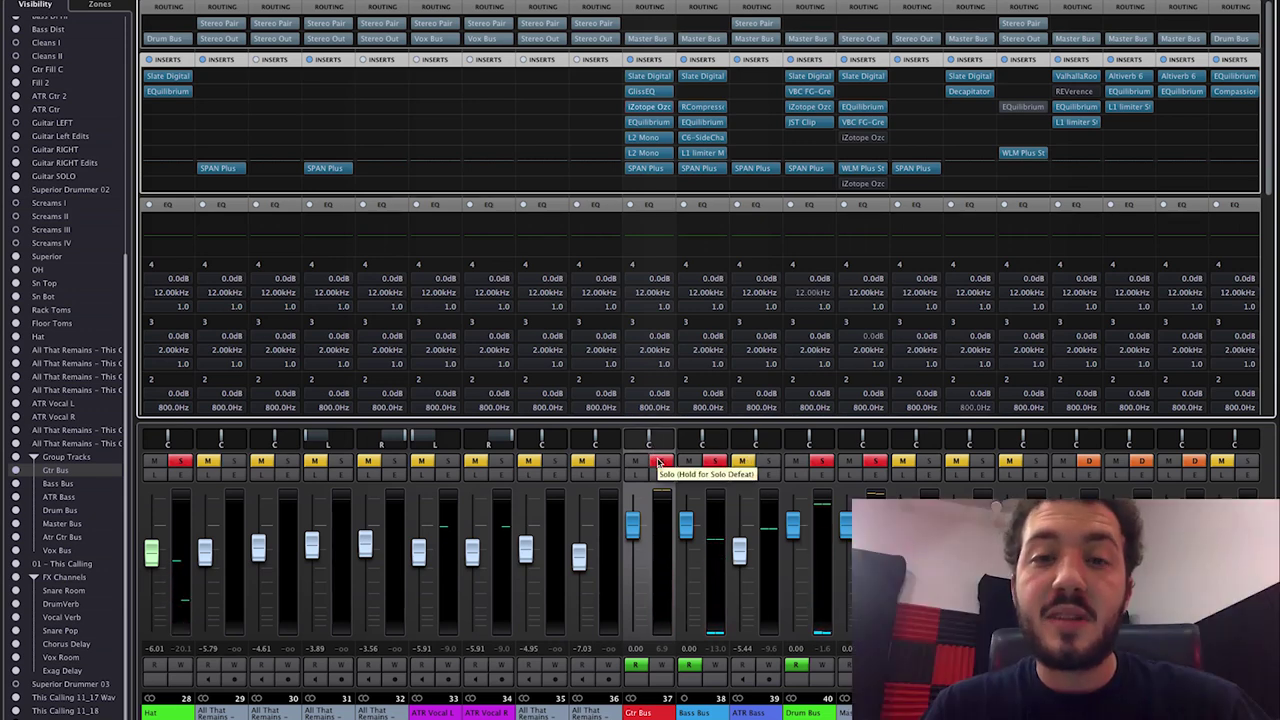
Solo the Vox Bus and turn off its Vox Room and Vocal Verb sends
{"action": "scroll", "coordinate": [770, 705], "scroll_direction": "right", "scroll_amount": 6}
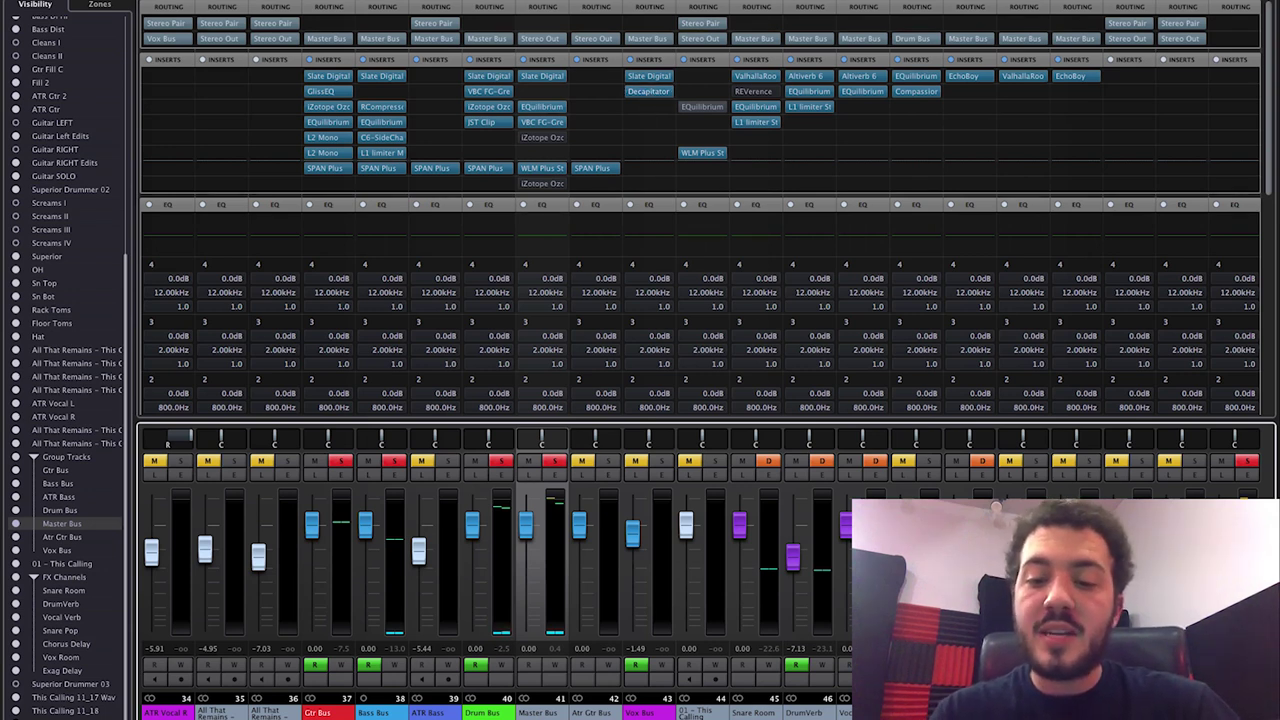
{"action": "left_click", "coordinate": [661, 460]}
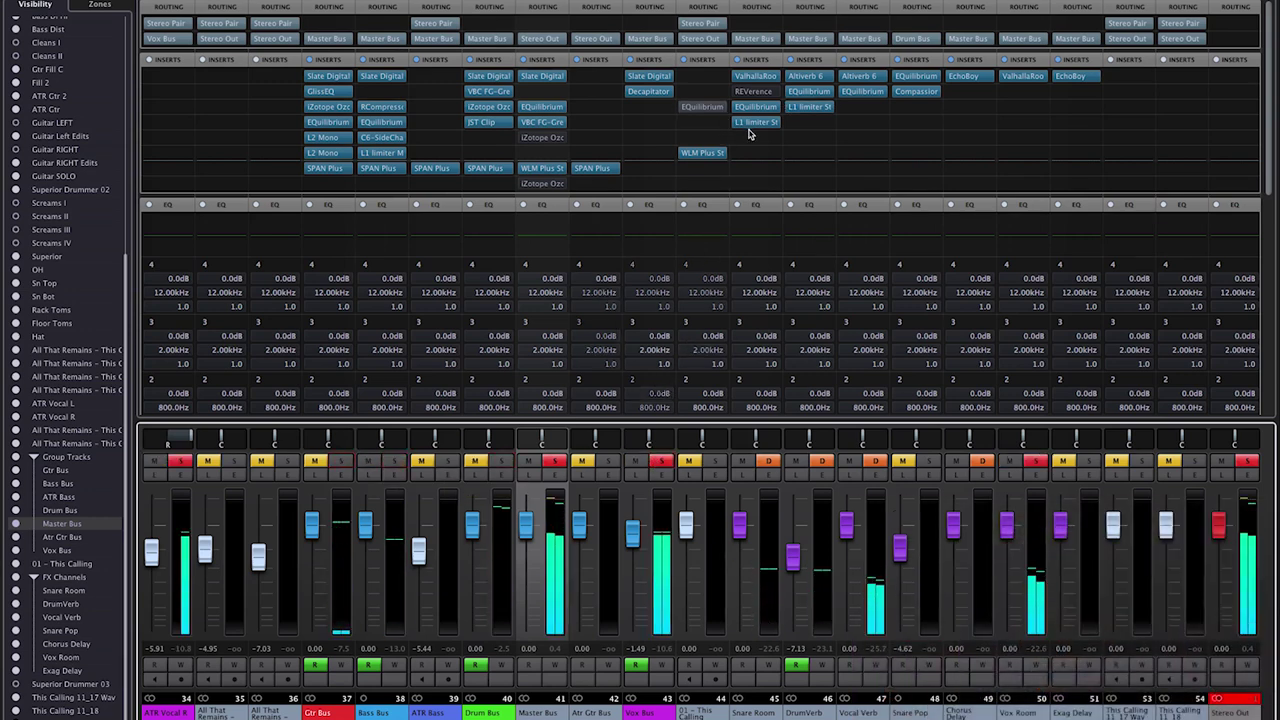
{"action": "scroll", "coordinate": [648, 252], "scroll_direction": "down", "scroll_amount": 1}
{"action": "scroll", "coordinate": [648, 252], "scroll_direction": "down", "scroll_amount": 10}
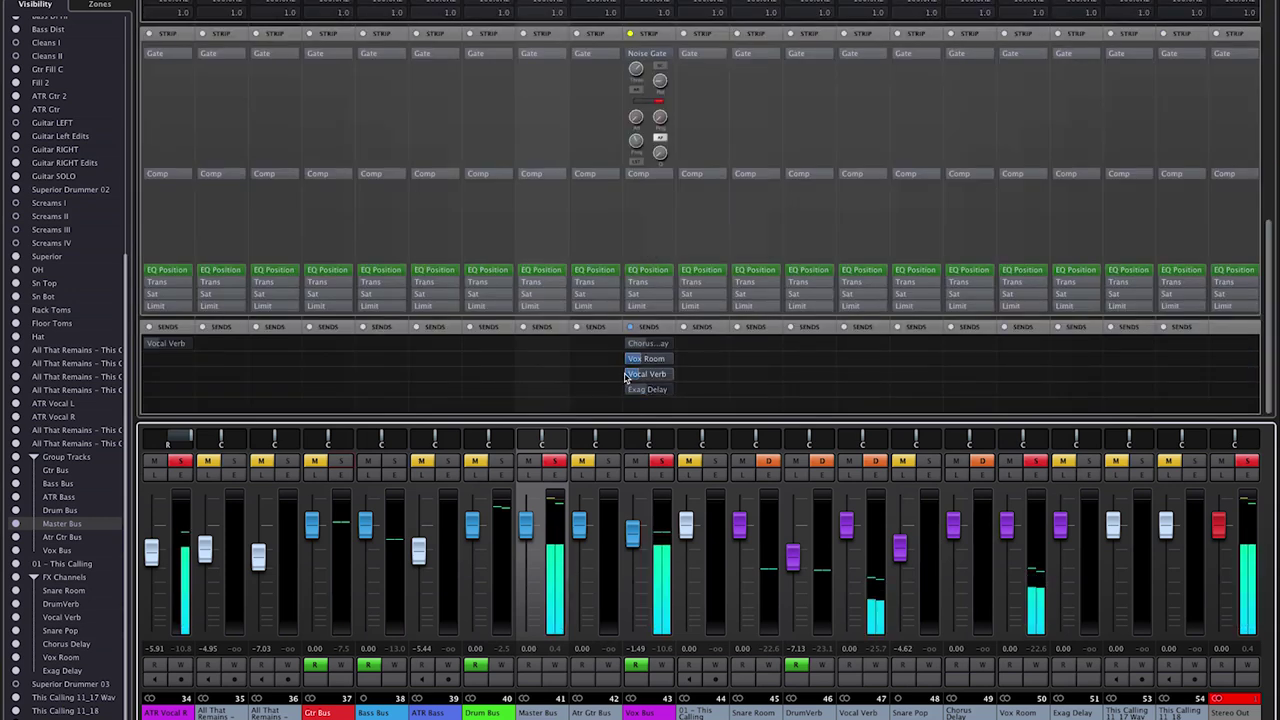
{"action": "scroll", "coordinate": [586, 357], "scroll_direction": "up", "scroll_amount": 10}
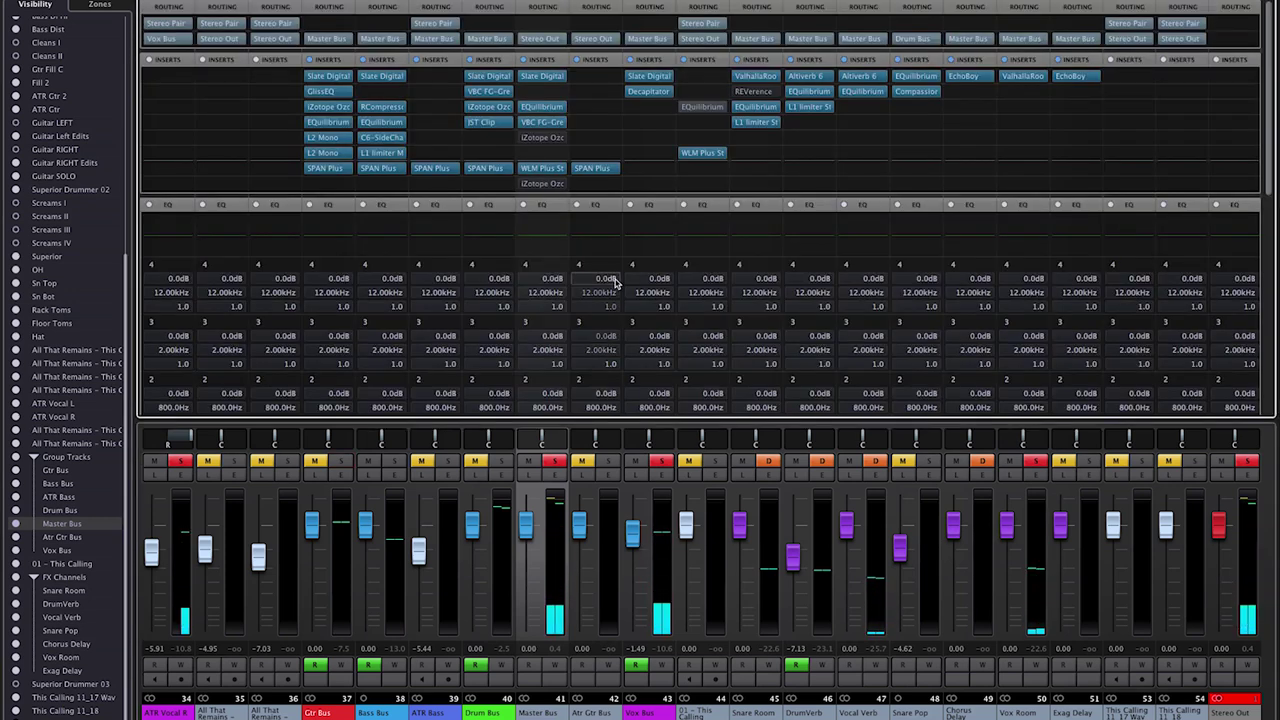
Collapse the mixer's EQ and channel strip racks so the sends sit directly below the inserts
{"action": "left_click", "coordinate": [648, 207]}
{"action": "scroll", "coordinate": [718, 300], "scroll_direction": "down", "scroll_amount": 5}
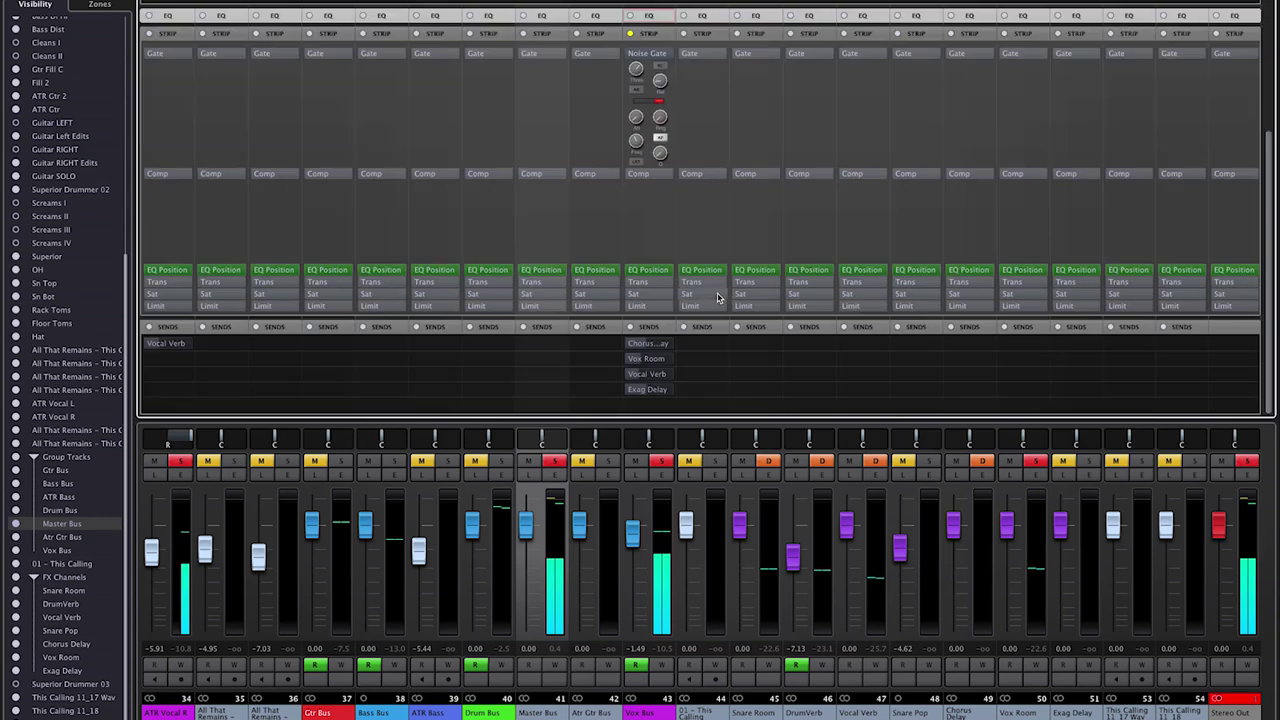
{"action": "left_click", "coordinate": [650, 47]}
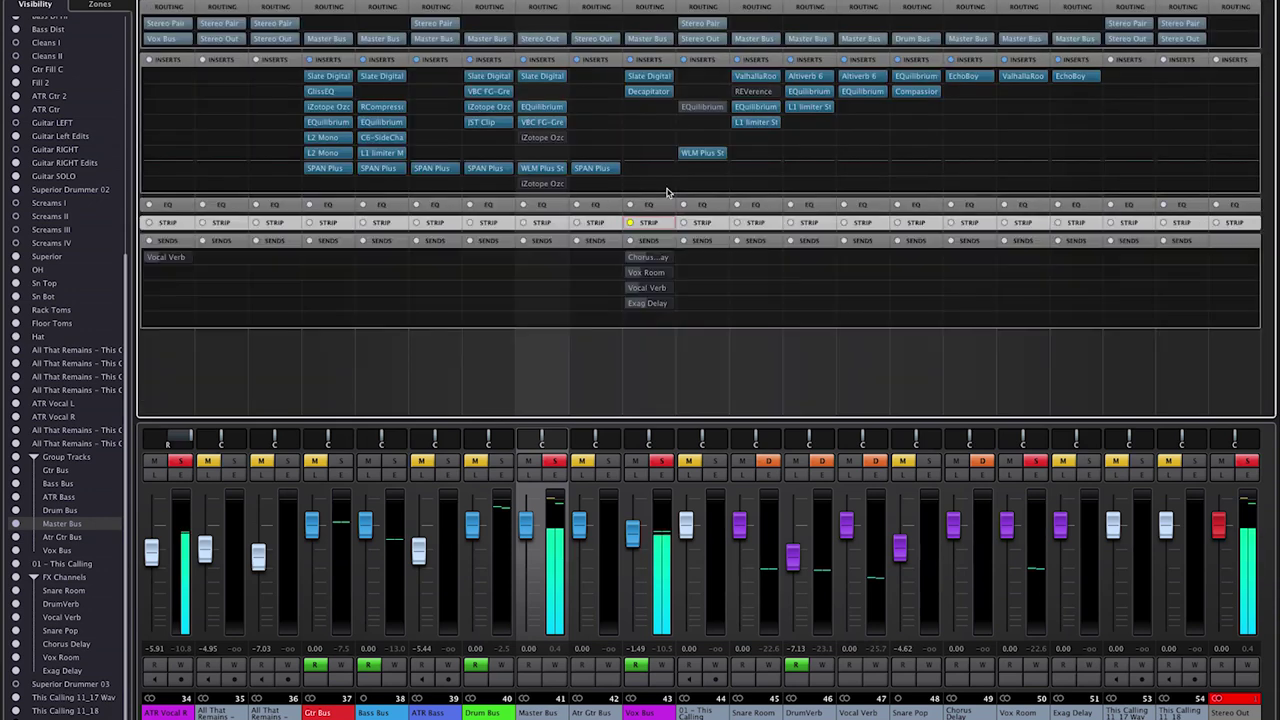
Audition the Vocal Verb send and the Decapitator insert on the Vox Bus, and inspect Decapitator's settings
{"action": "left_click", "coordinate": [625, 289]}
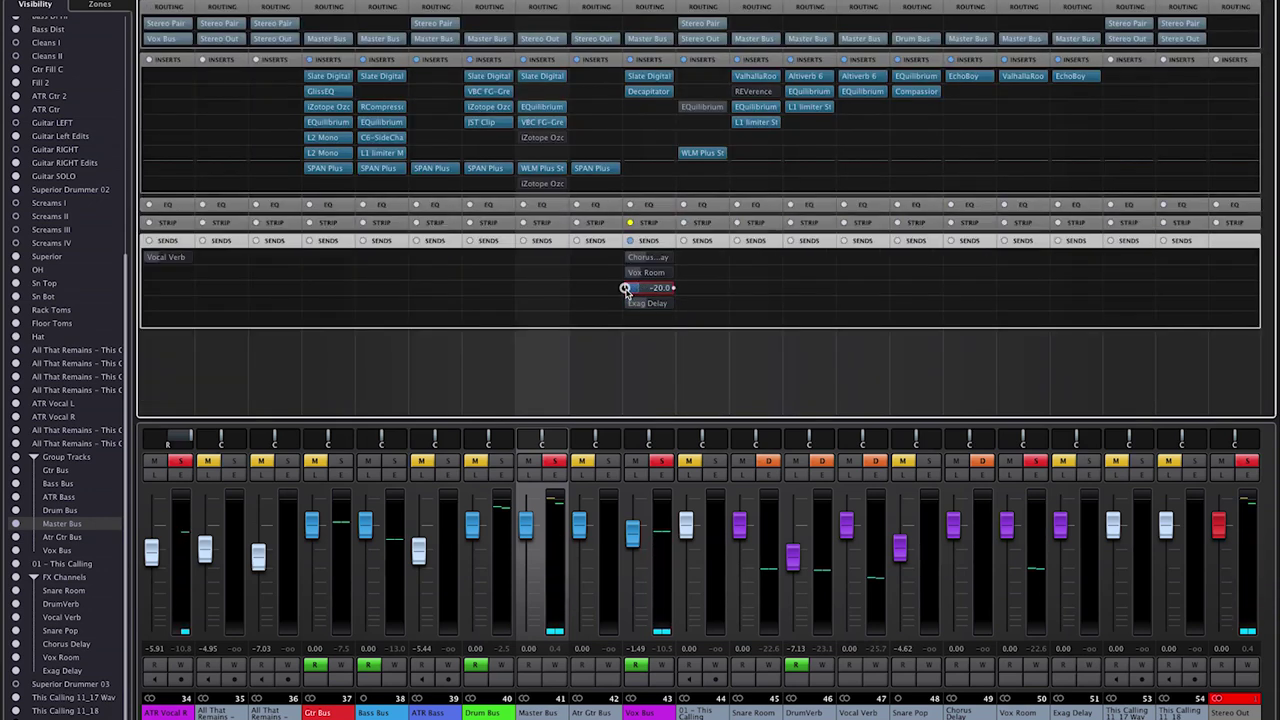
{"action": "left_click", "coordinate": [626, 93]}
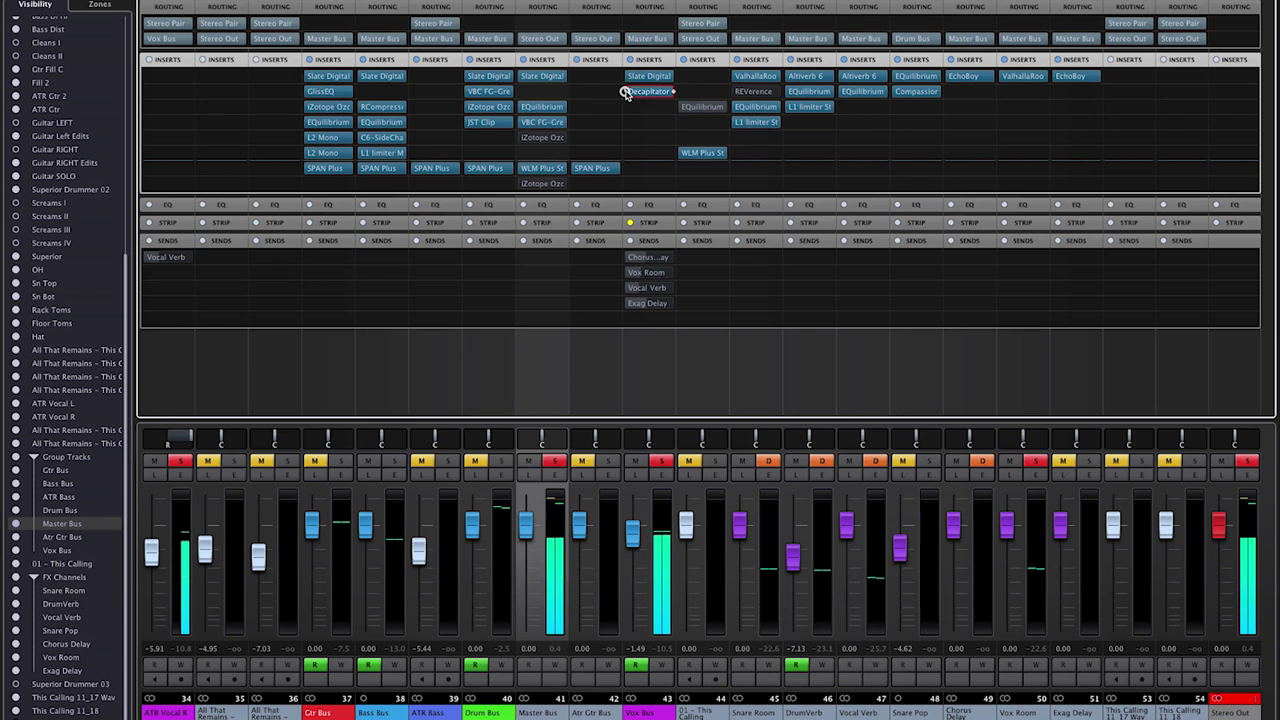
{"action": "left_click", "coordinate": [638, 93]}
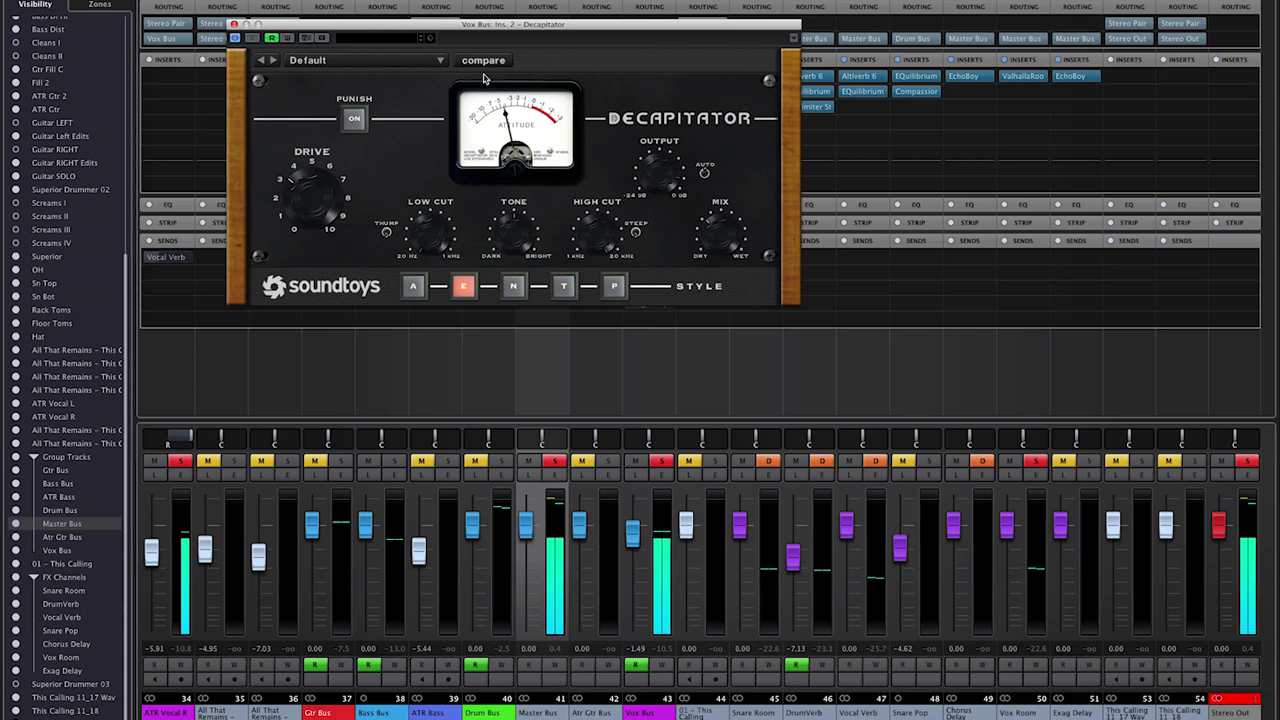
{"action": "left_click", "coordinate": [233, 23]}
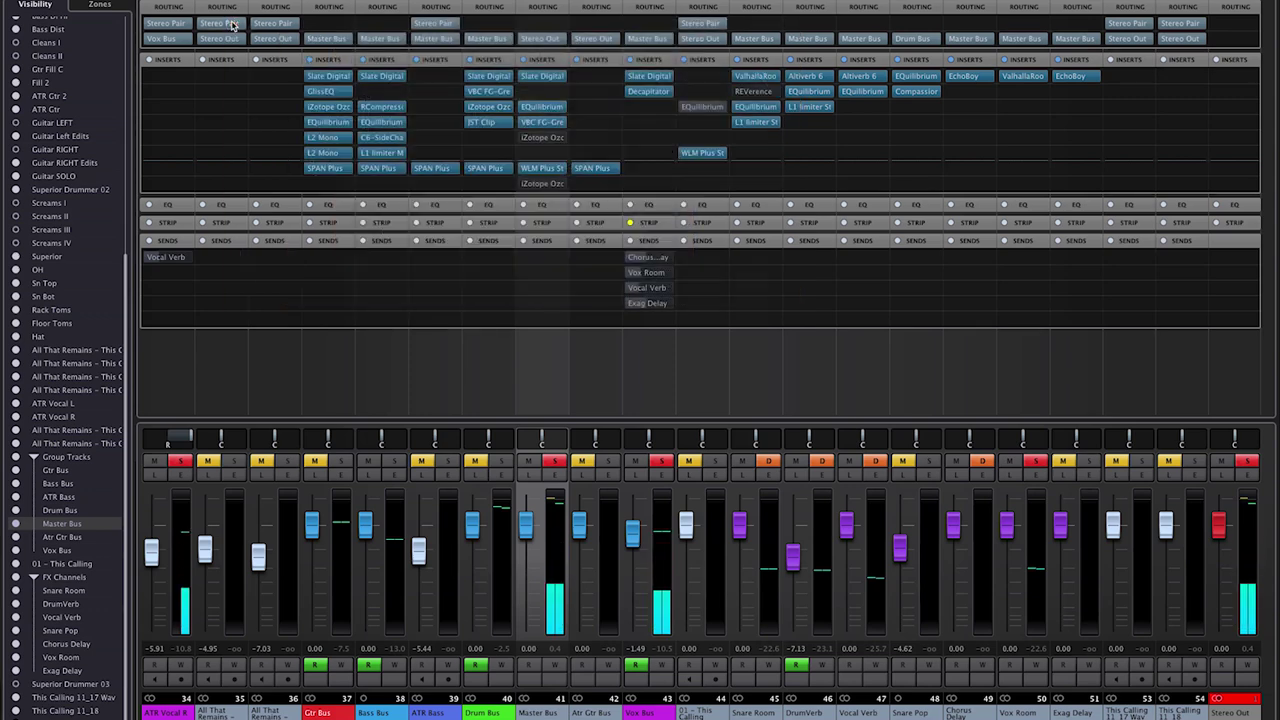
Enable the Vox Room send on the Vox Bus and audition it with its ValhallaRoom reverb window open
{"action": "left_click", "coordinate": [624, 273]}
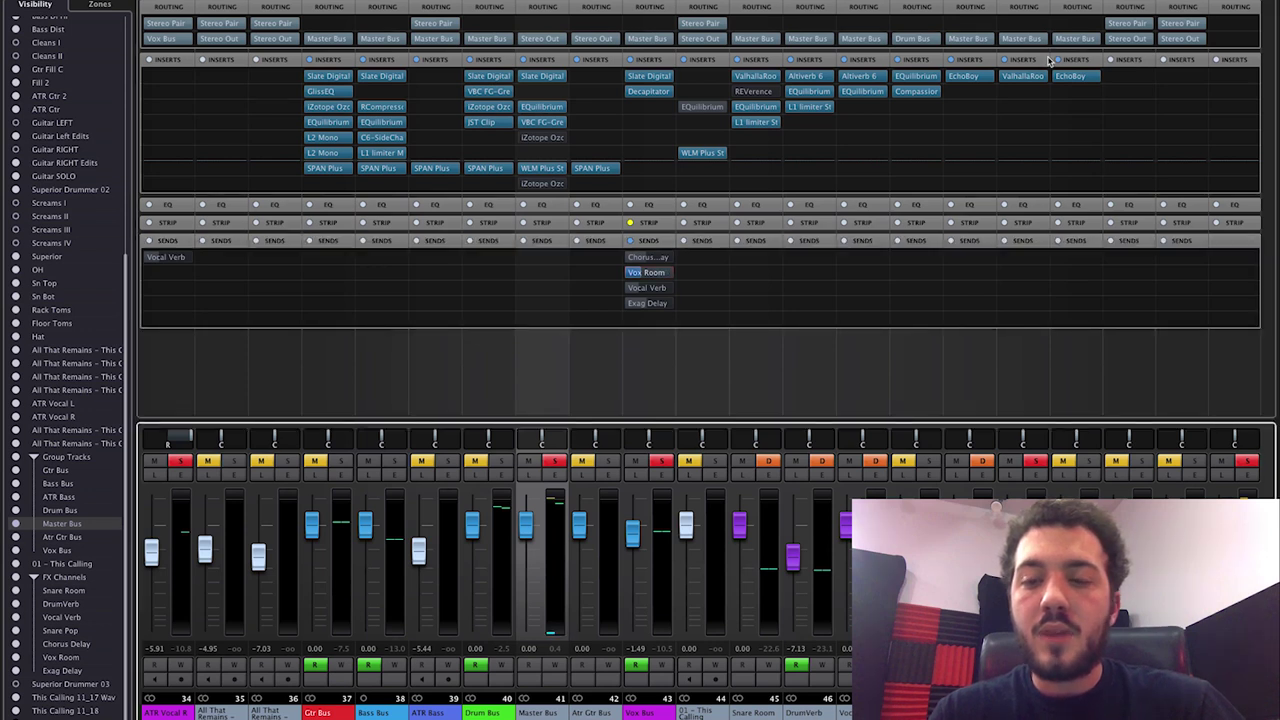
{"action": "left_click", "coordinate": [1022, 75]}
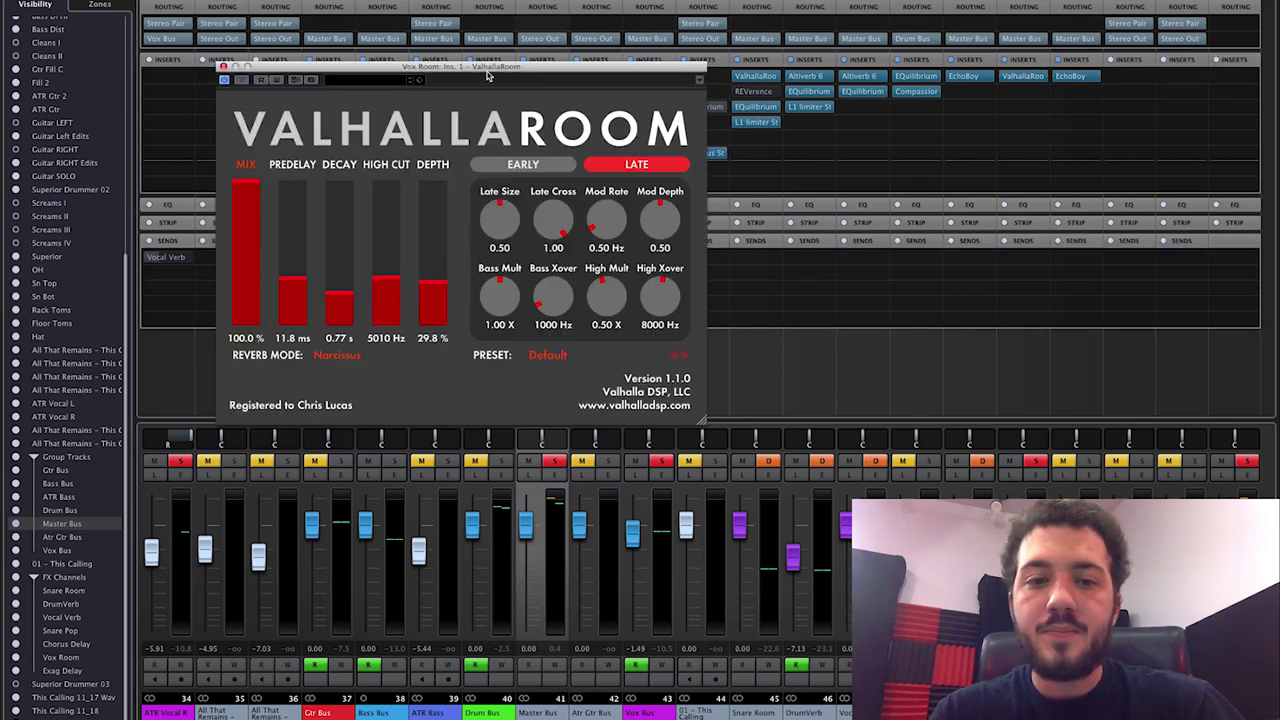
{"action": "left_click_drag", "start_coordinate": [489, 71], "coordinate": [298, 86]}
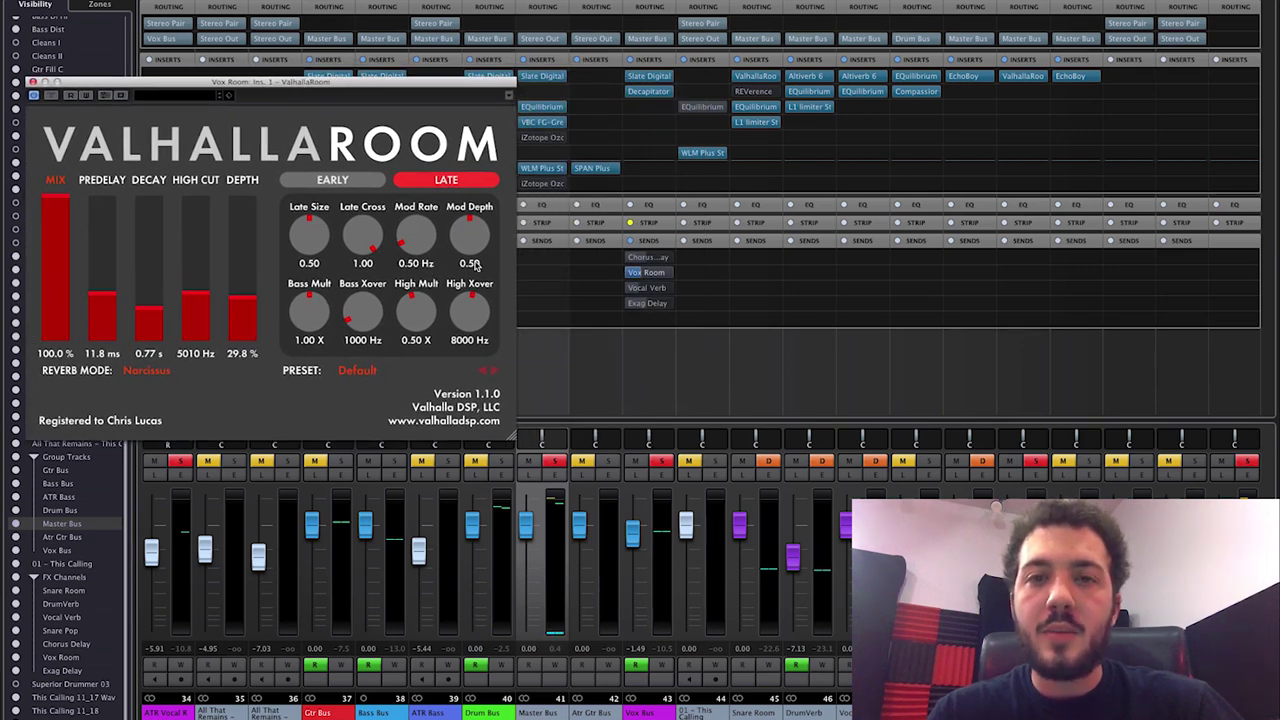
{"action": "left_click", "coordinate": [624, 272]}
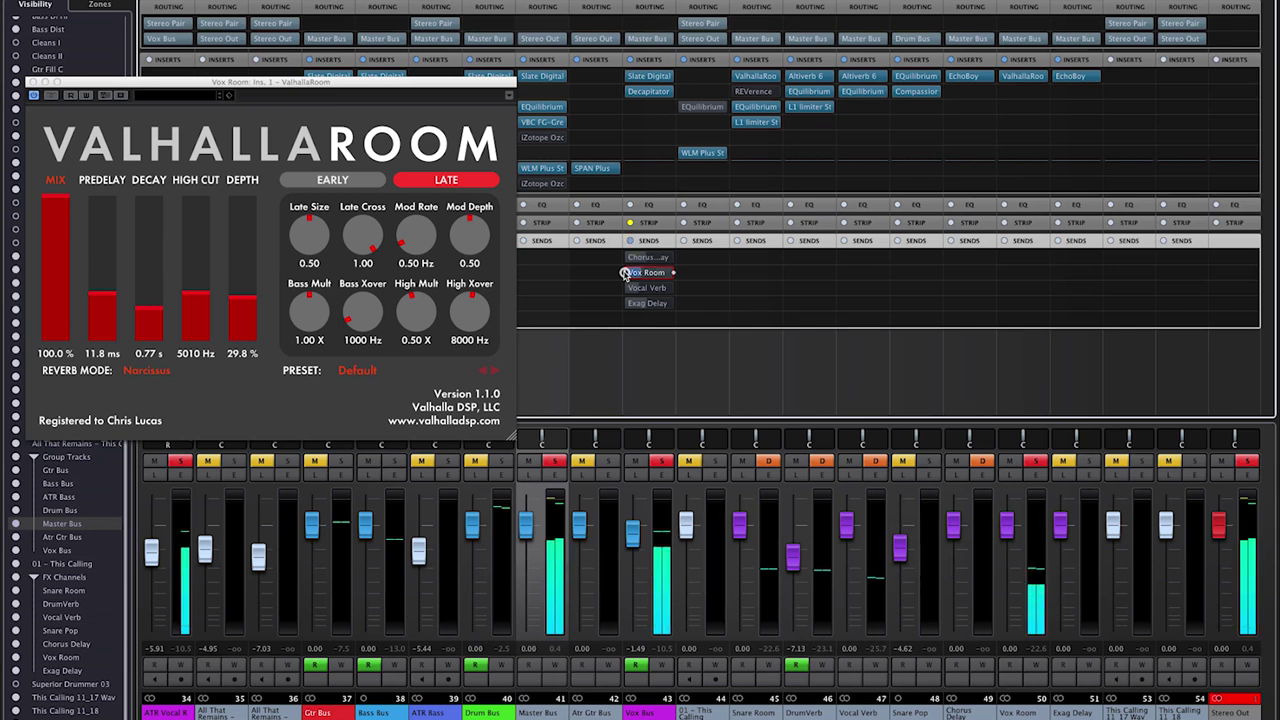
Enable the Vocal Verb send on the Vox Bus, close the ValhallaRoom window and audition the vocals
{"action": "left_click", "coordinate": [624, 289]}
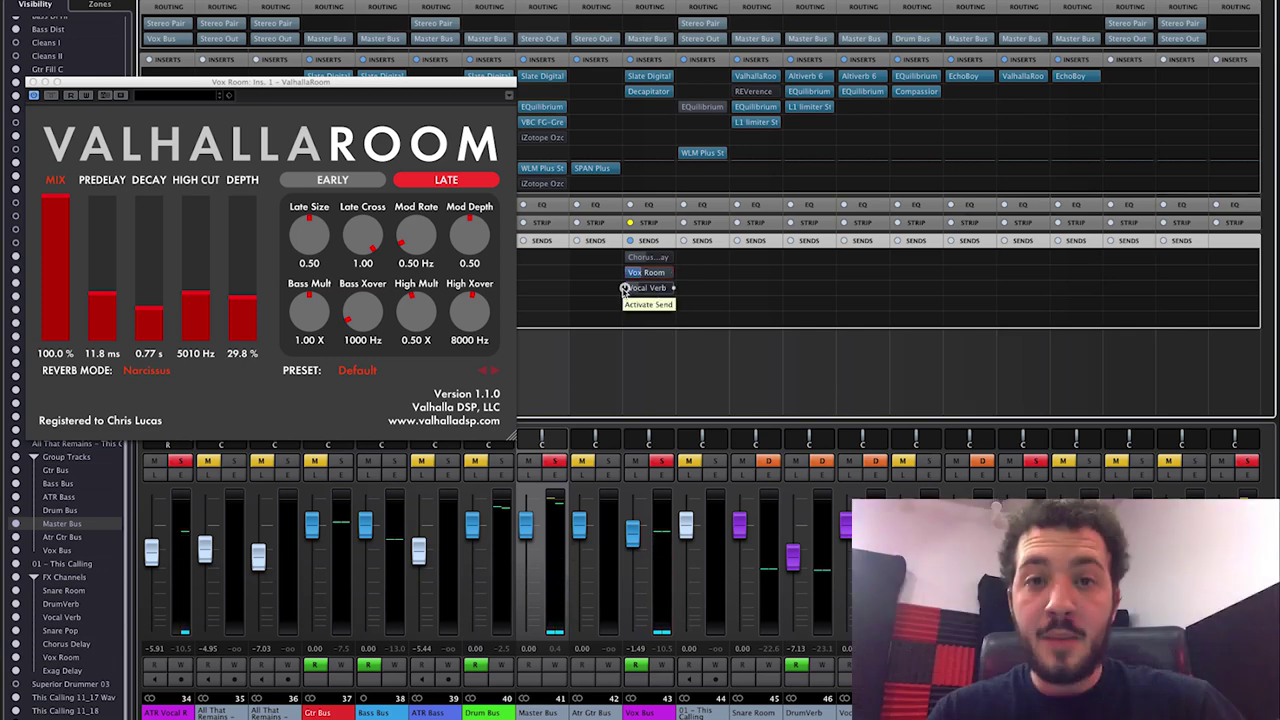
{"action": "left_click", "coordinate": [32, 82]}
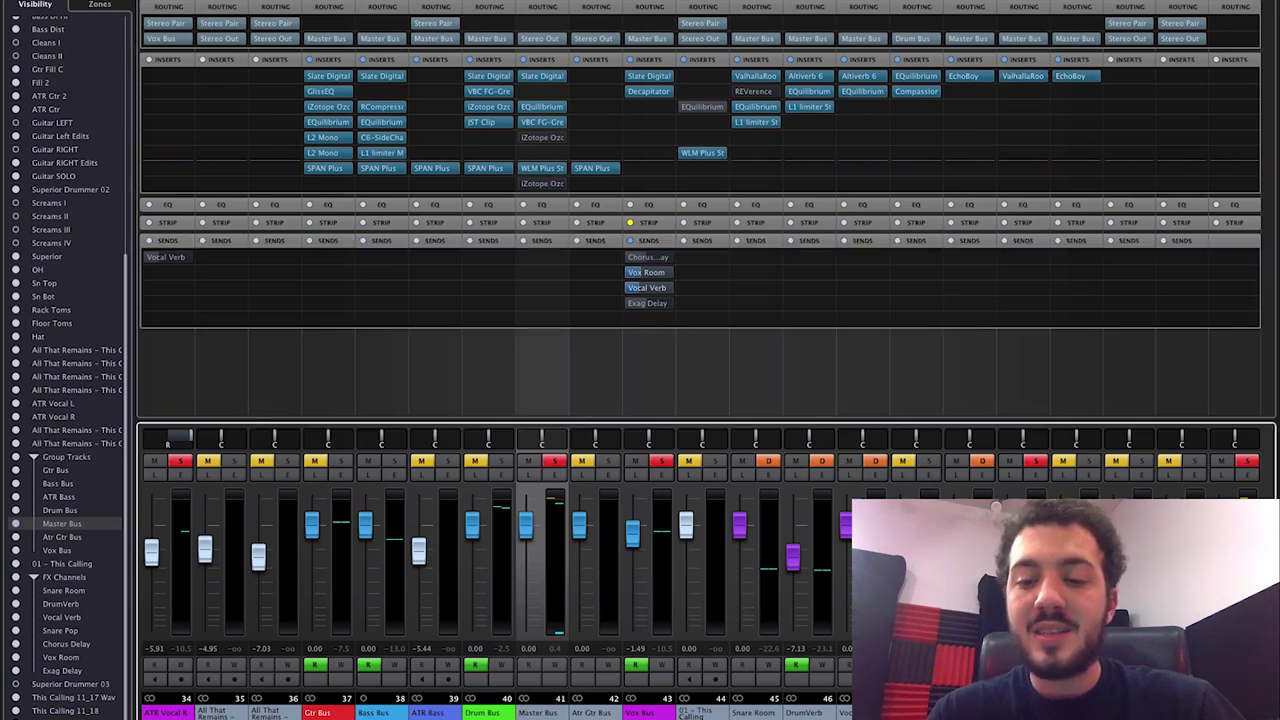
{"action": "key", "text": "space"}
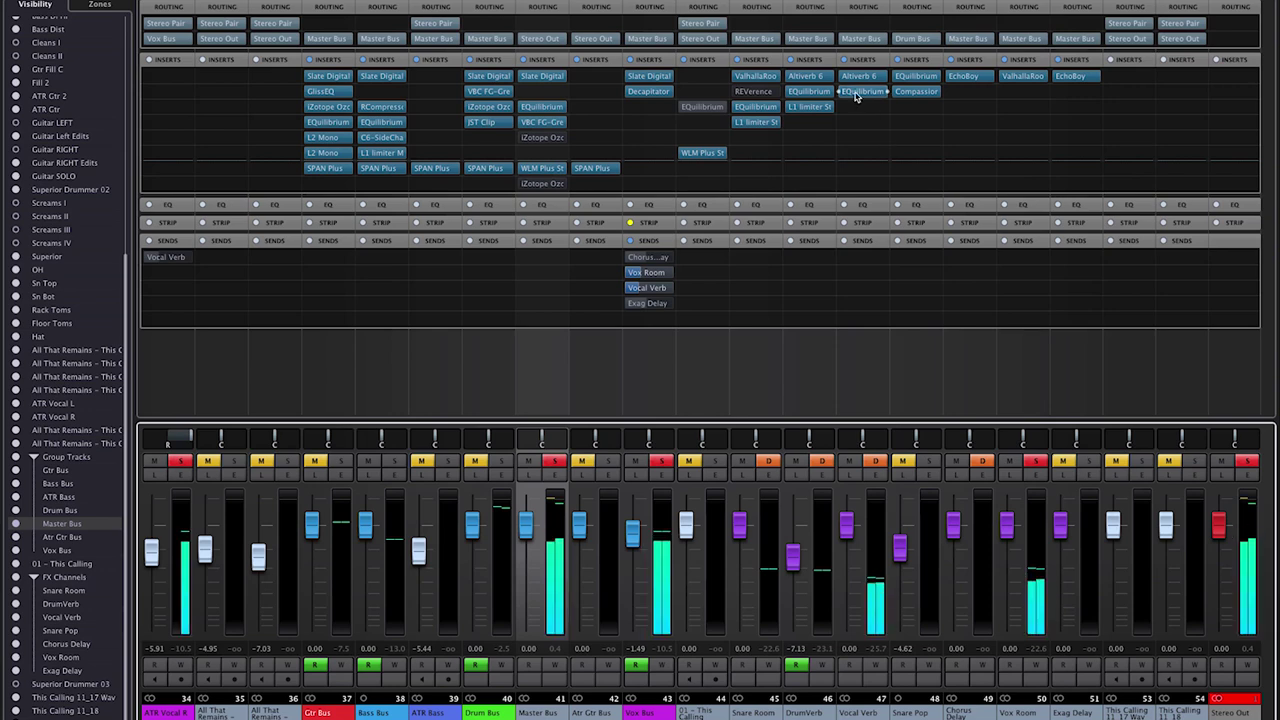
Inspect the Altiverb 6 insert on the Vocal Verb channel and browse its impulse response list
{"action": "left_click", "coordinate": [860, 76]}
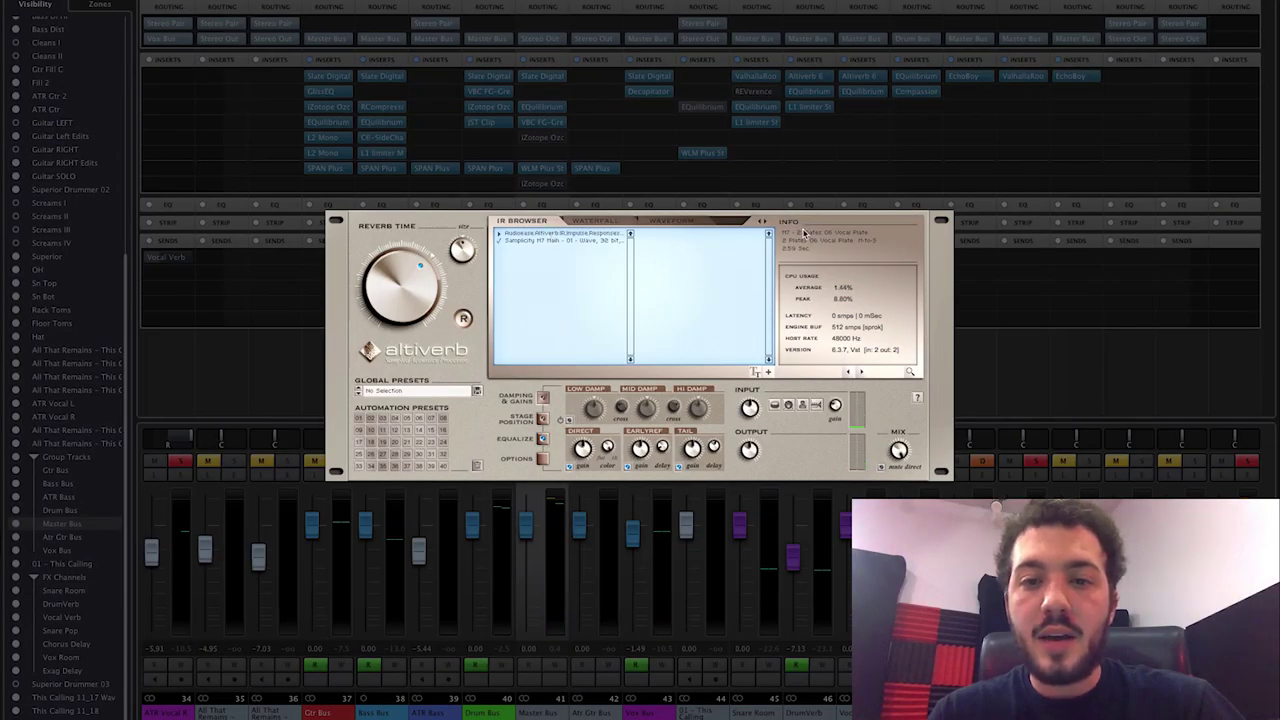
{"action": "left_click", "coordinate": [547, 240]}
{"action": "scroll", "coordinate": [563, 322], "scroll_direction": "down", "scroll_amount": 1}
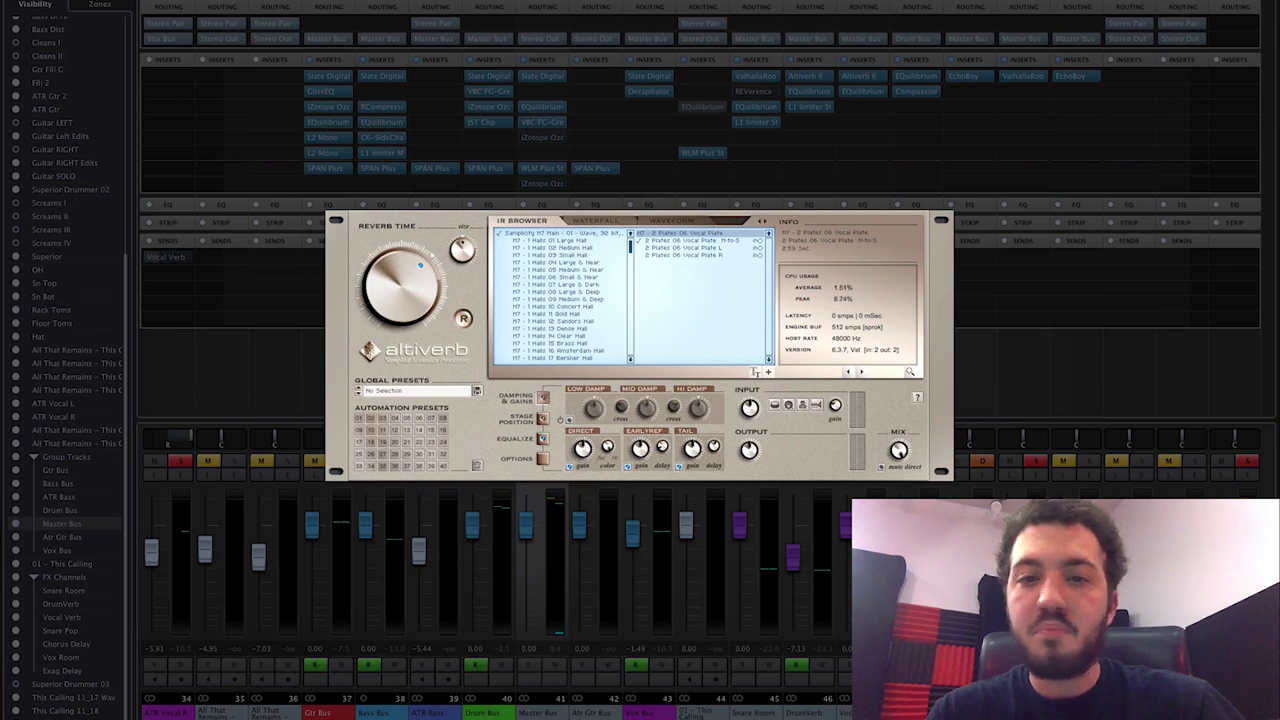
{"action": "key", "text": "Escape"}
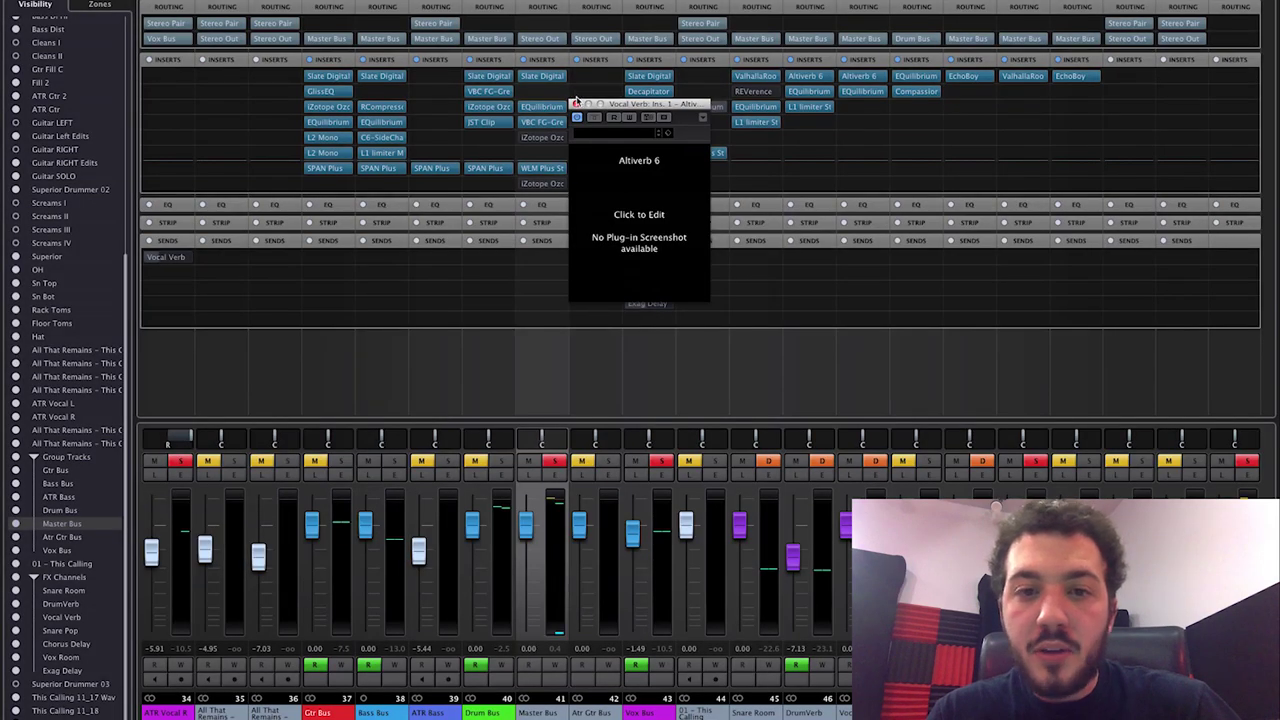
{"action": "left_click", "coordinate": [577, 105]}
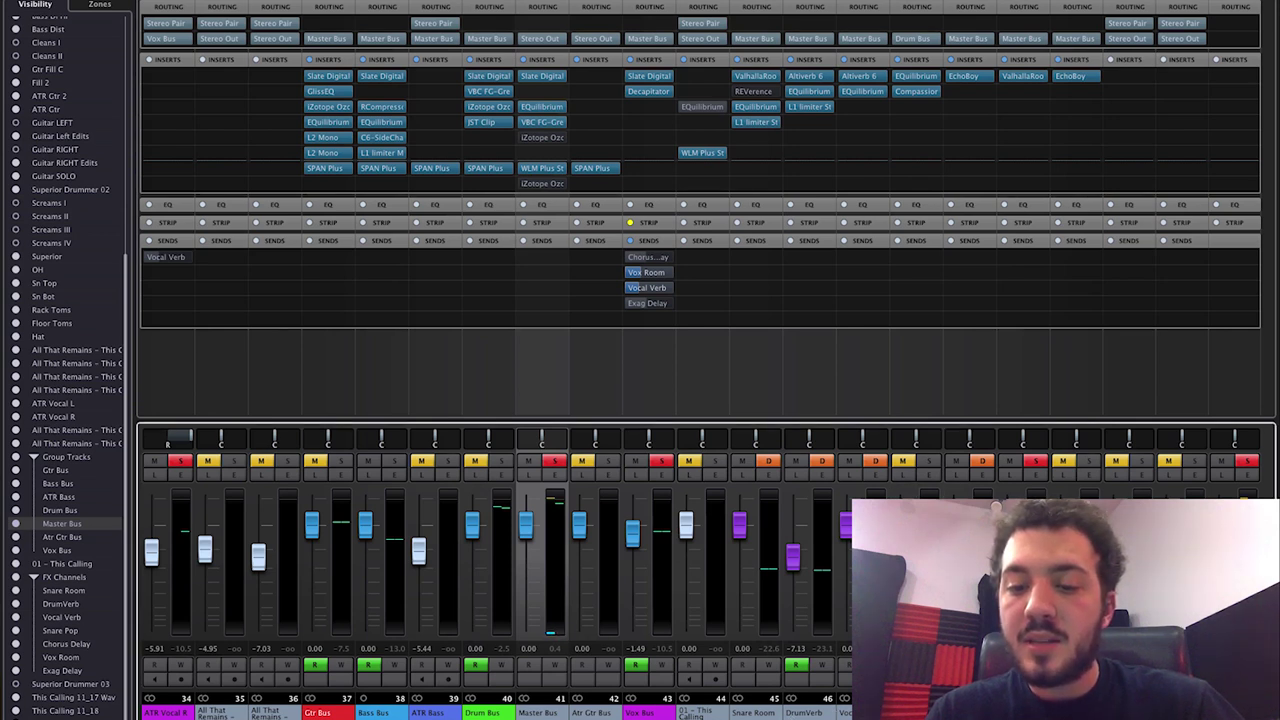
View the EchoBoy settings on the Chorus Delay channel and the Slate Digital Virtual Mixbuss settings on the Master Bus
{"action": "left_click", "coordinate": [966, 77]}
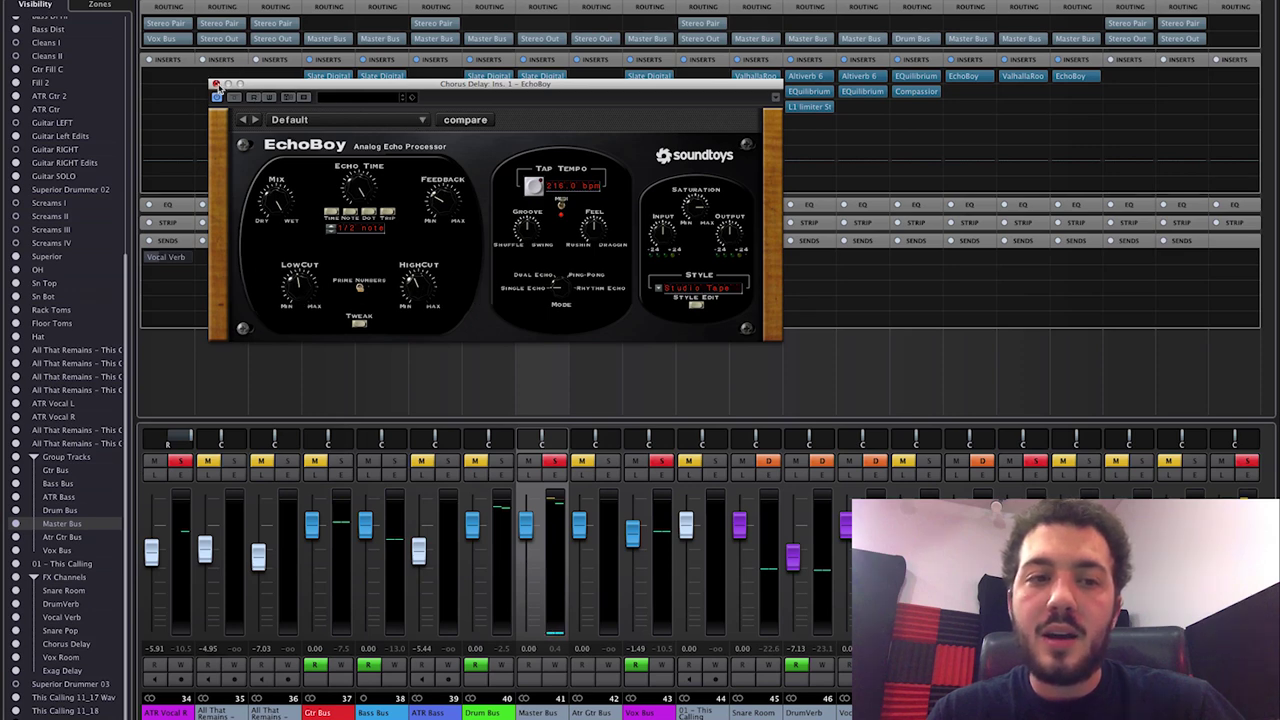
{"action": "left_click", "coordinate": [216, 84]}
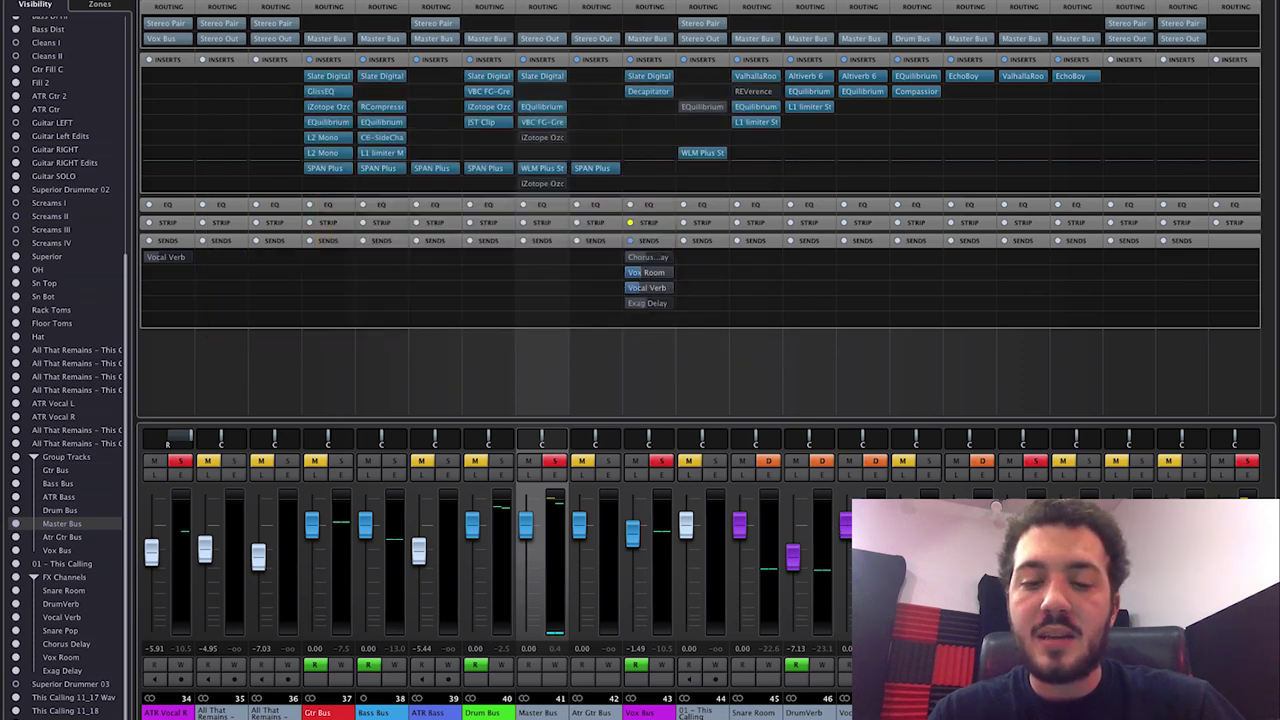
{"action": "scroll", "coordinate": [822, 716], "scroll_direction": "left", "scroll_amount": 3}
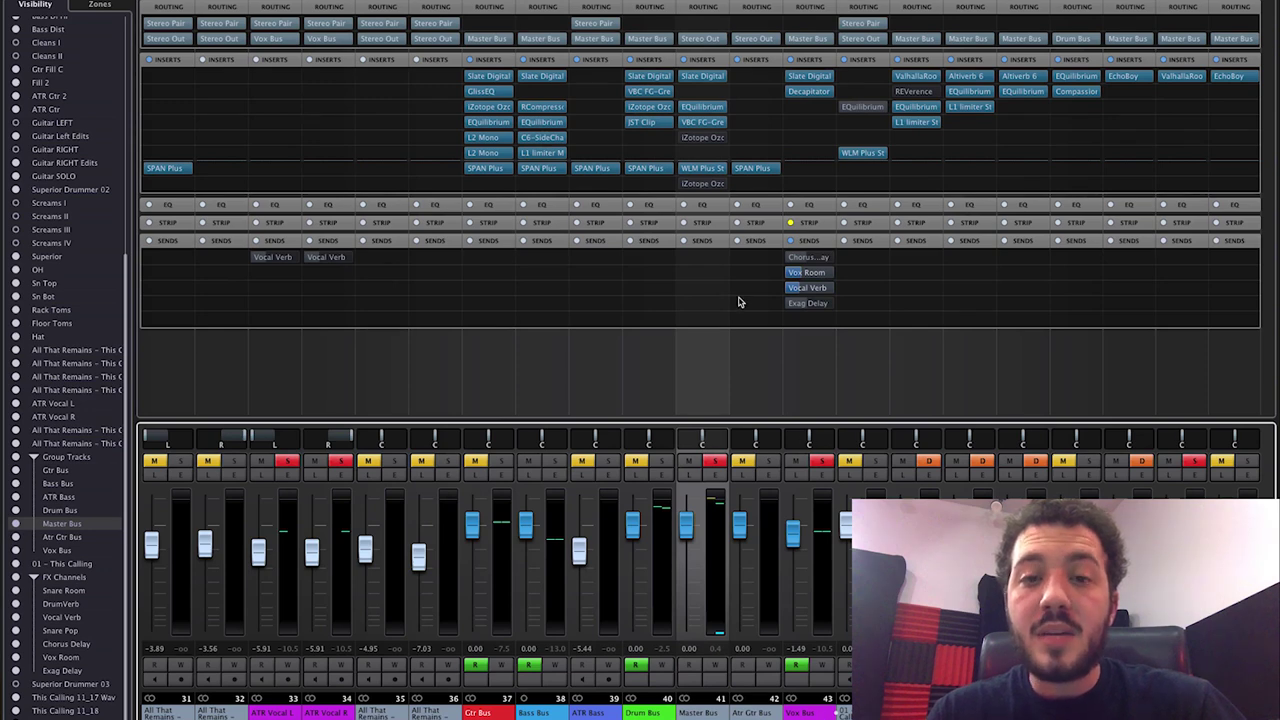
{"action": "left_click", "coordinate": [704, 80]}
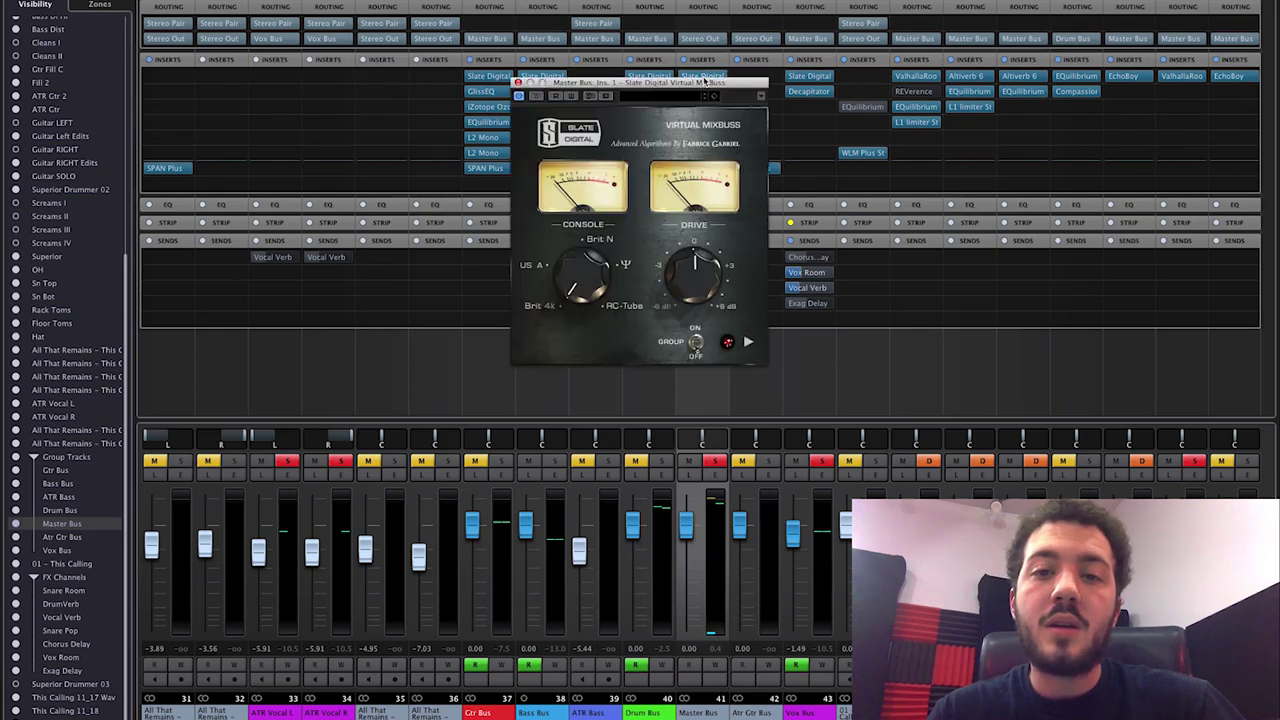
{"action": "left_click", "coordinate": [517, 83]}
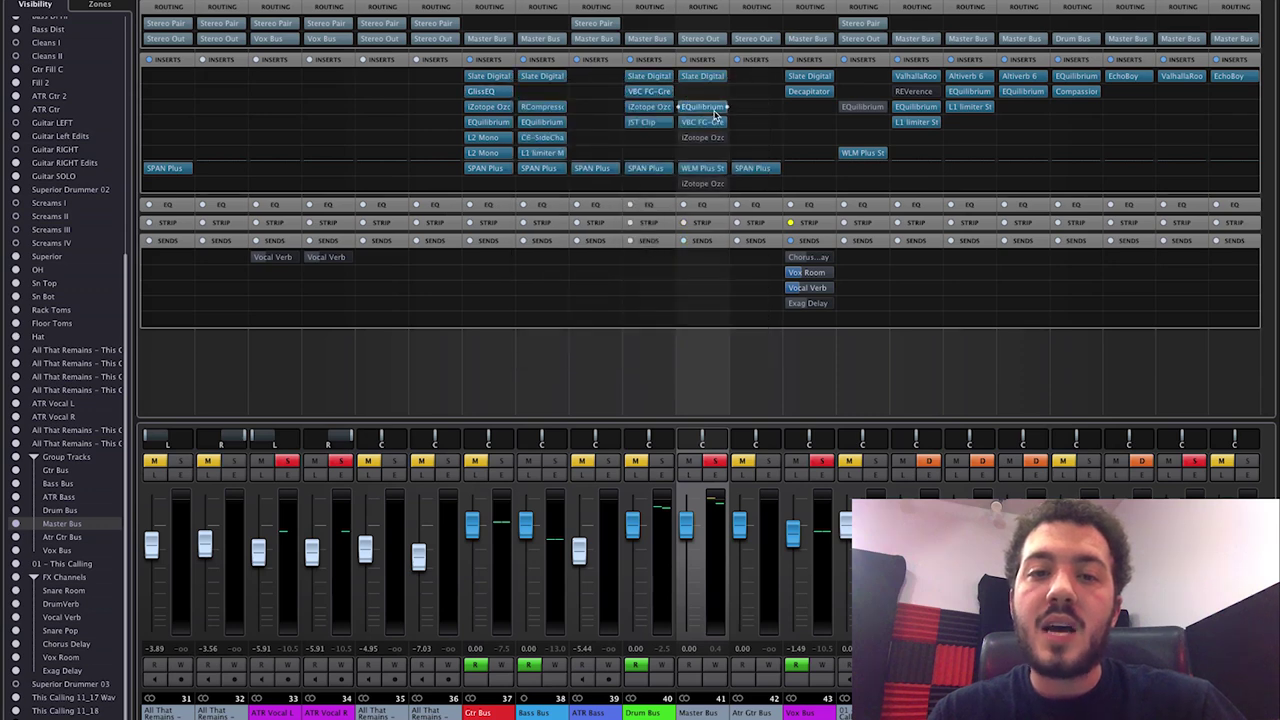
Inspect the Master Bus EQuilibrium's low and mid side bands and its DSP setup page
{"action": "left_click", "coordinate": [706, 108]}
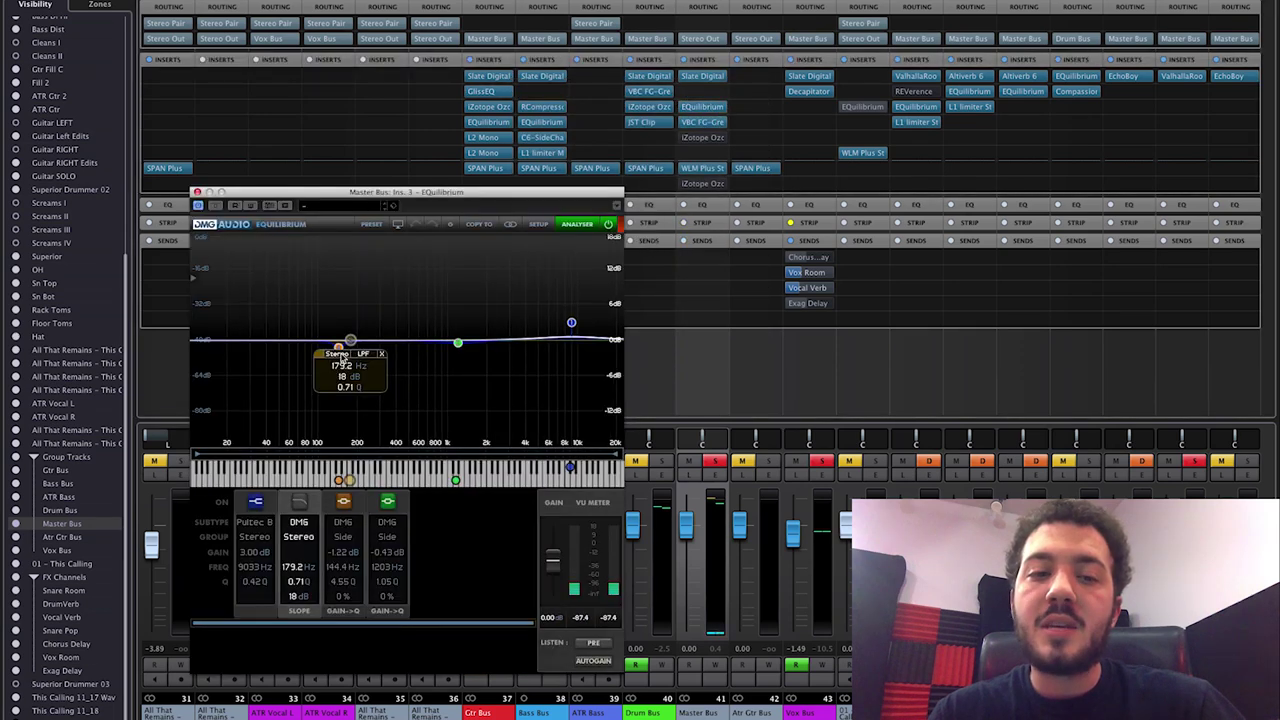
{"action": "left_click", "coordinate": [338, 349]}
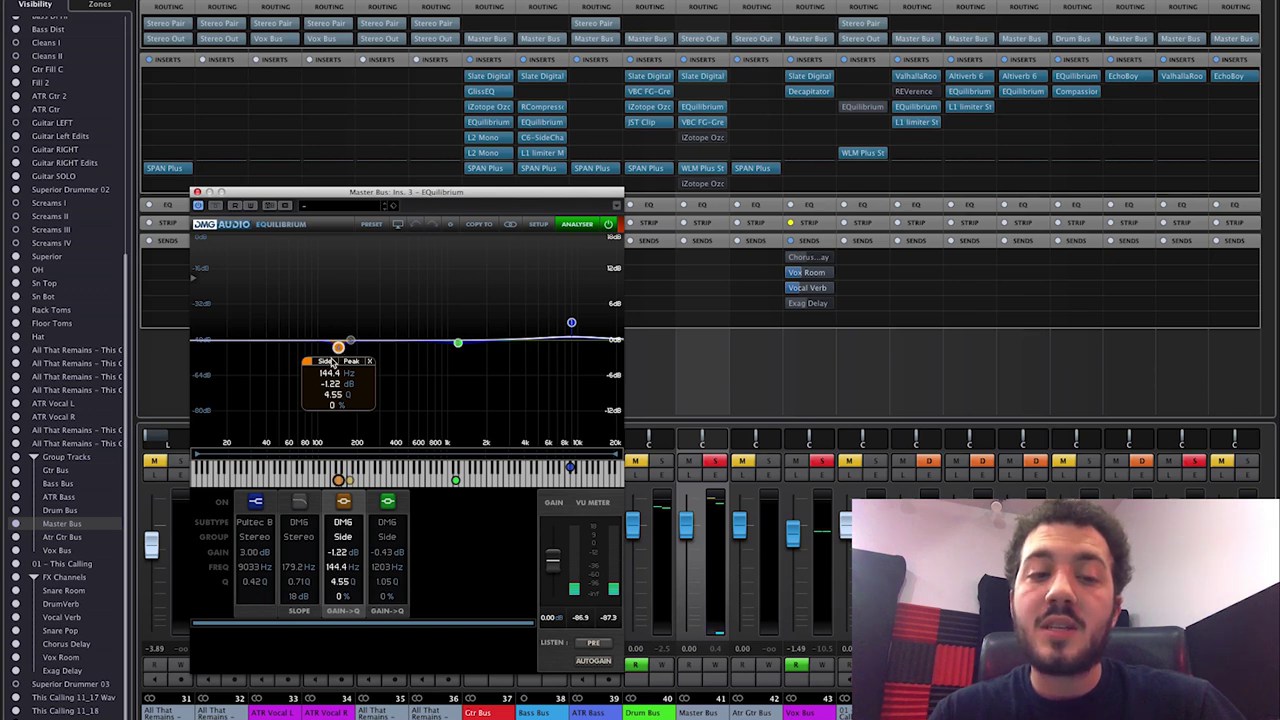
{"action": "left_click", "coordinate": [540, 224]}
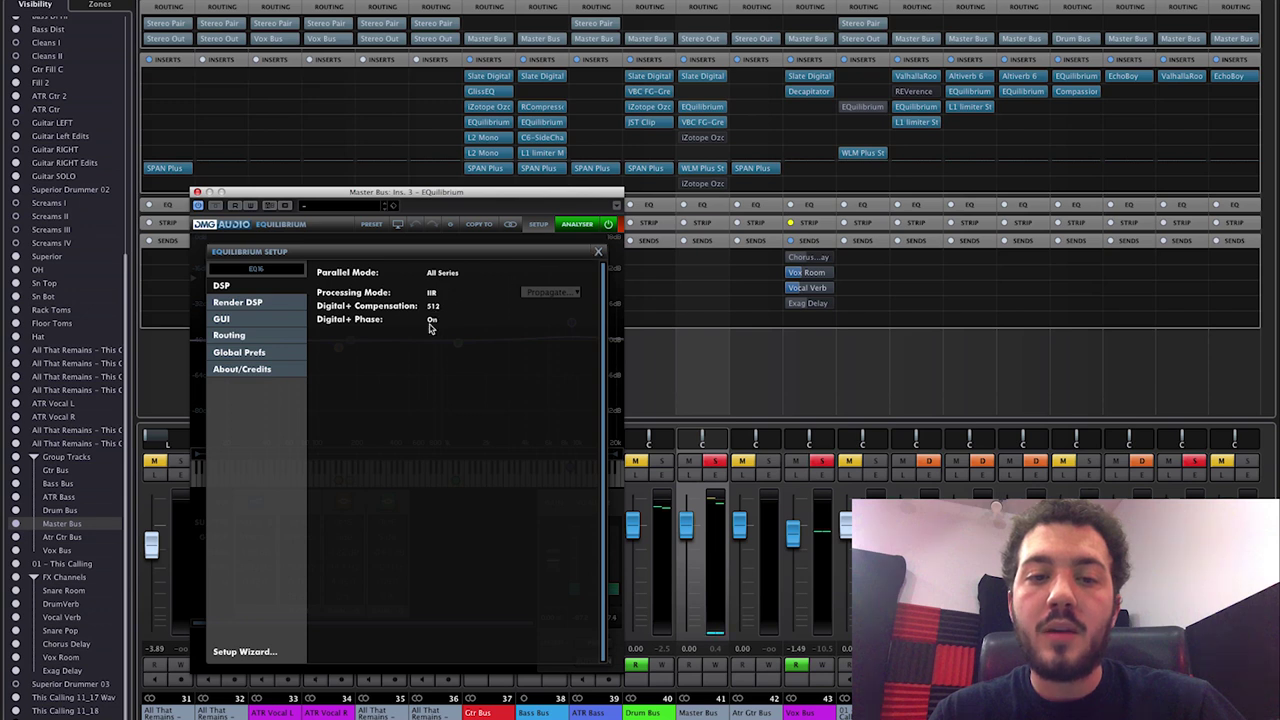
{"action": "left_click", "coordinate": [597, 256]}
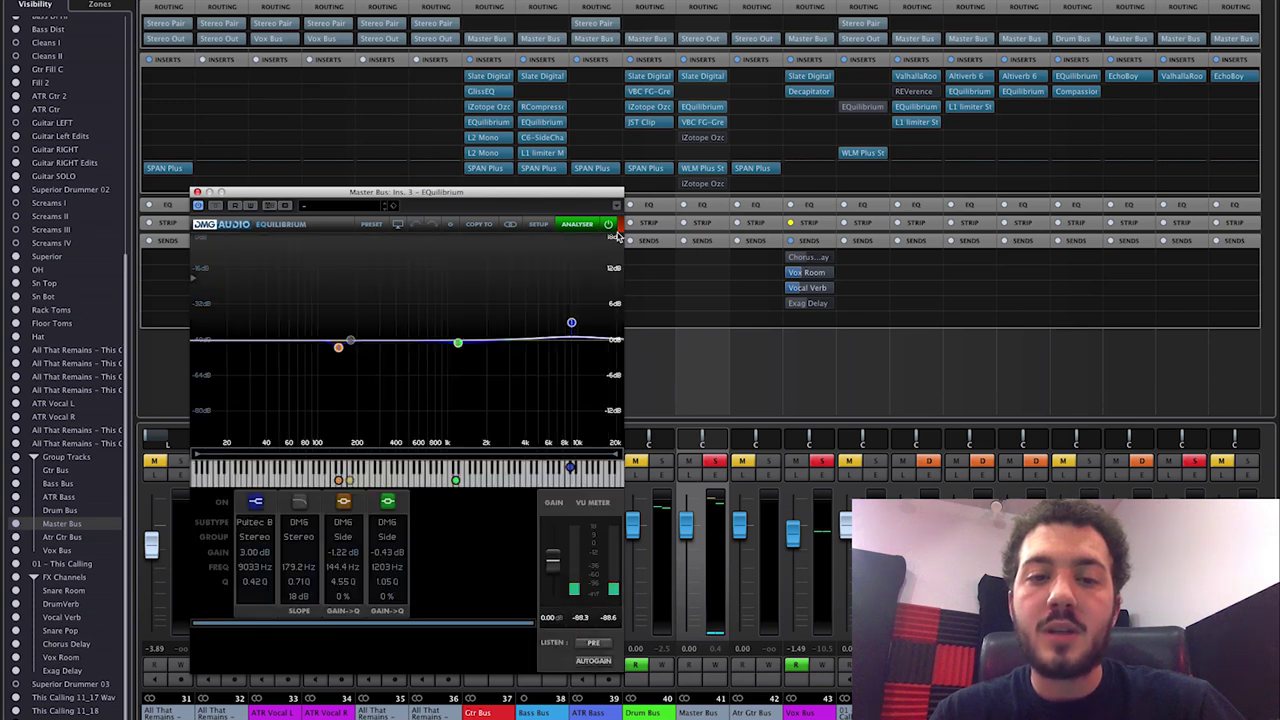
{"action": "left_click", "coordinate": [457, 344]}
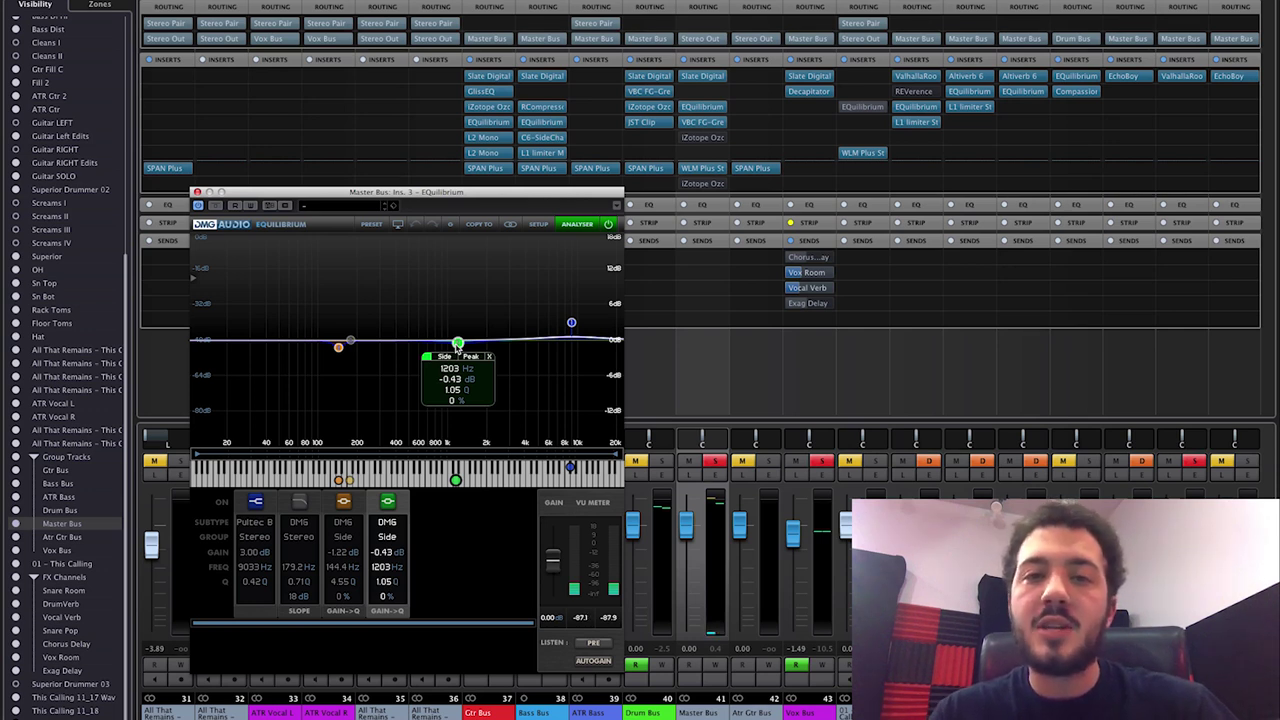
Look through the filter shapes for the 9033 Hz high shelf band and set its Q to 0.41
{"action": "mouse_move", "coordinate": [572, 325]}
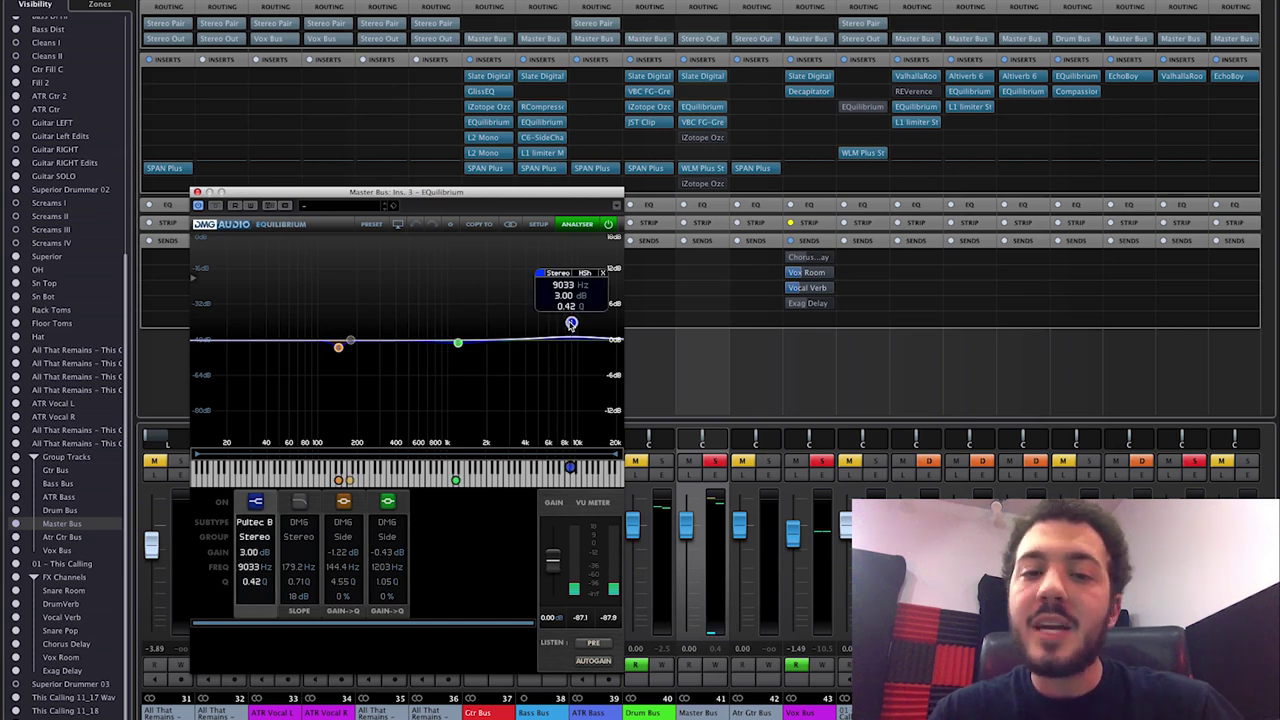
{"action": "left_click", "coordinate": [581, 281]}
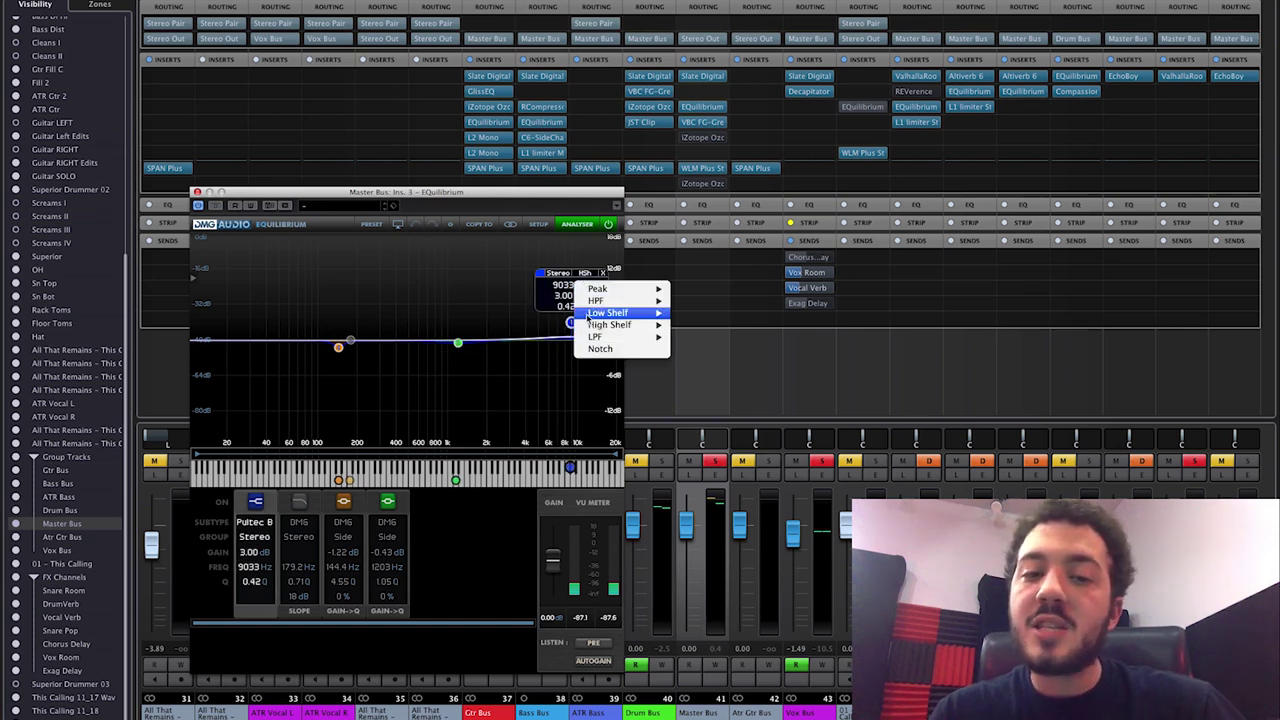
{"action": "mouse_move", "coordinate": [589, 326]}
{"action": "left_click", "coordinate": [709, 372]}
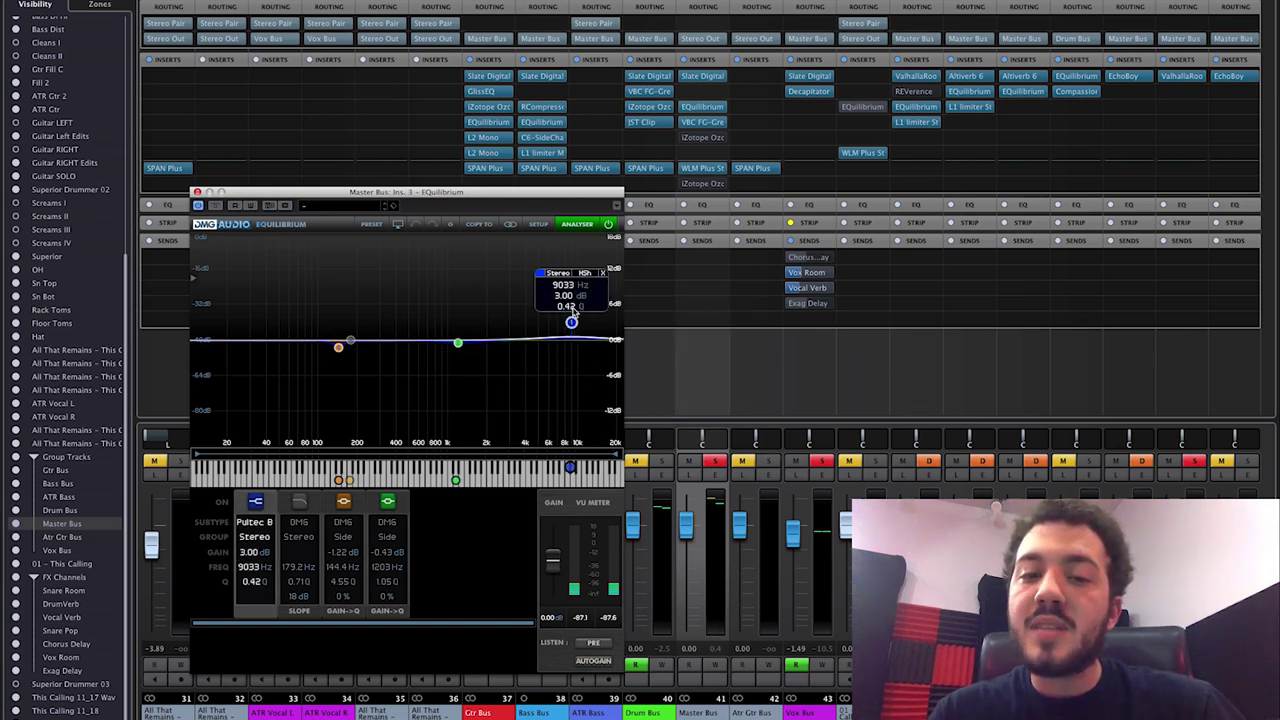
{"action": "scroll", "coordinate": [577, 405], "scroll_direction": "down", "scroll_amount": 1}
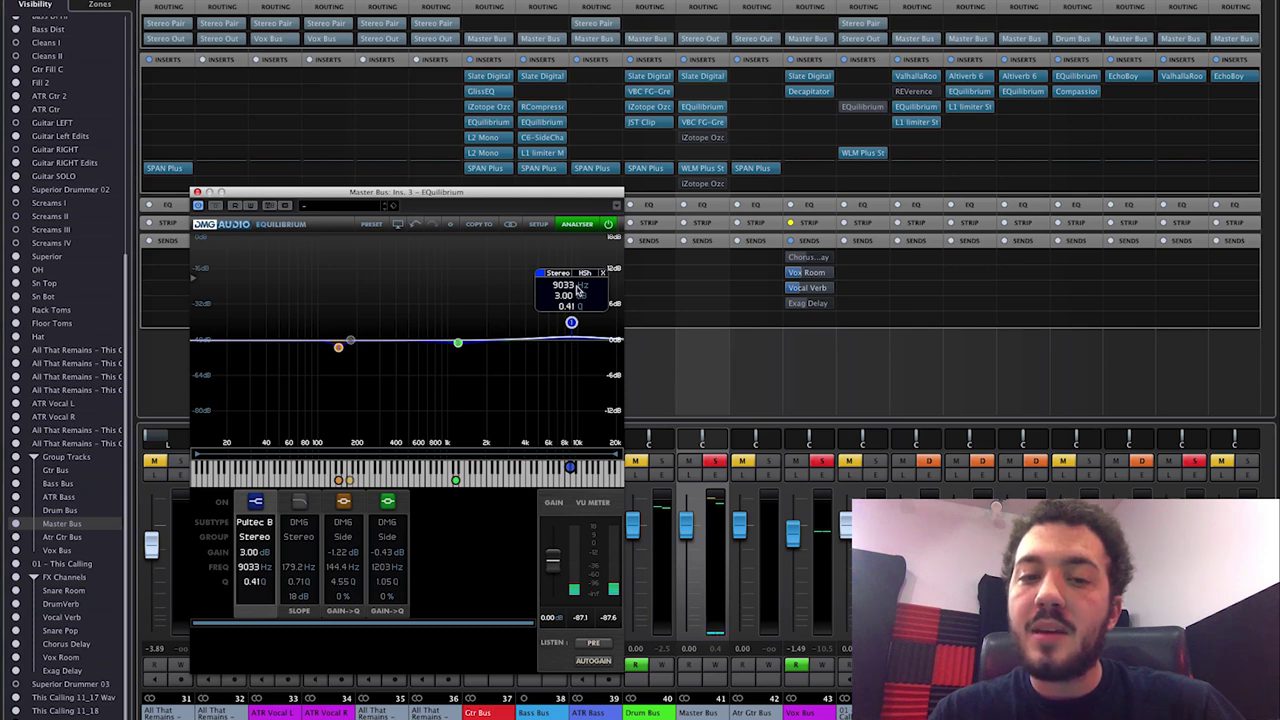
Compare the 9033 Hz band's Pultec Boost curve with the DMG high shelf, ending on Pultec Boost
{"action": "left_click", "coordinate": [585, 278]}
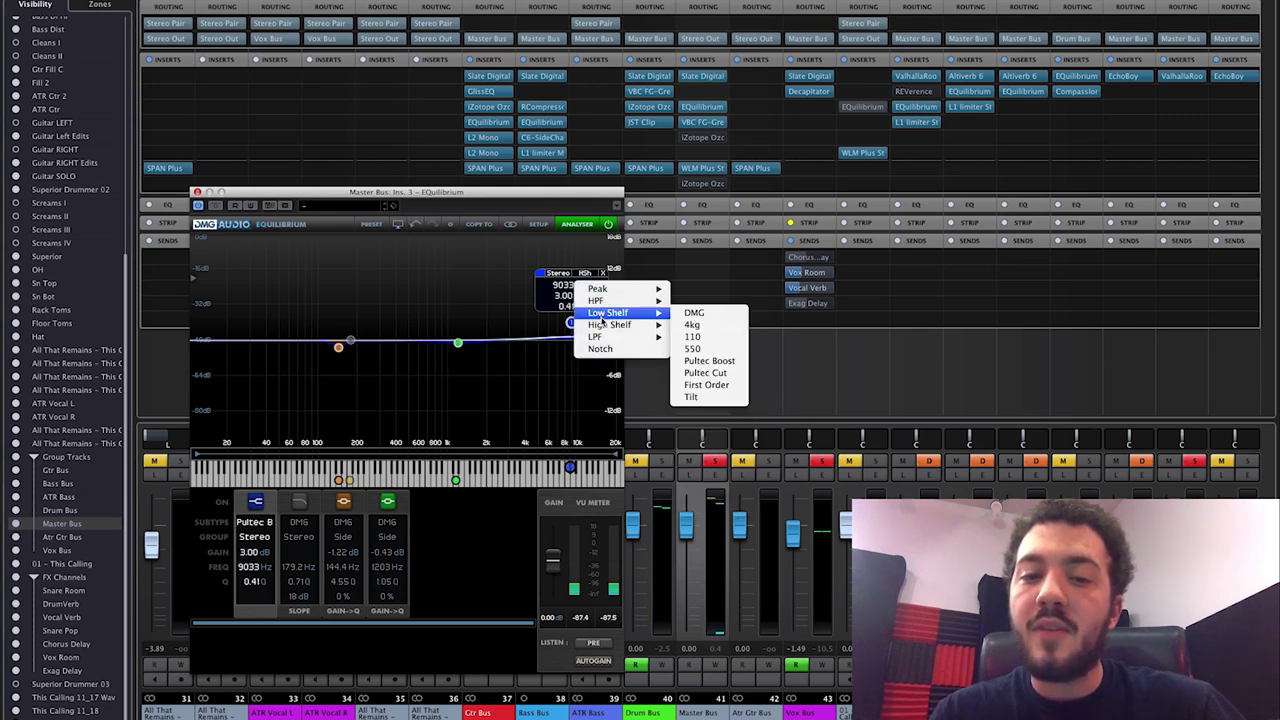
{"action": "left_click", "coordinate": [692, 325]}
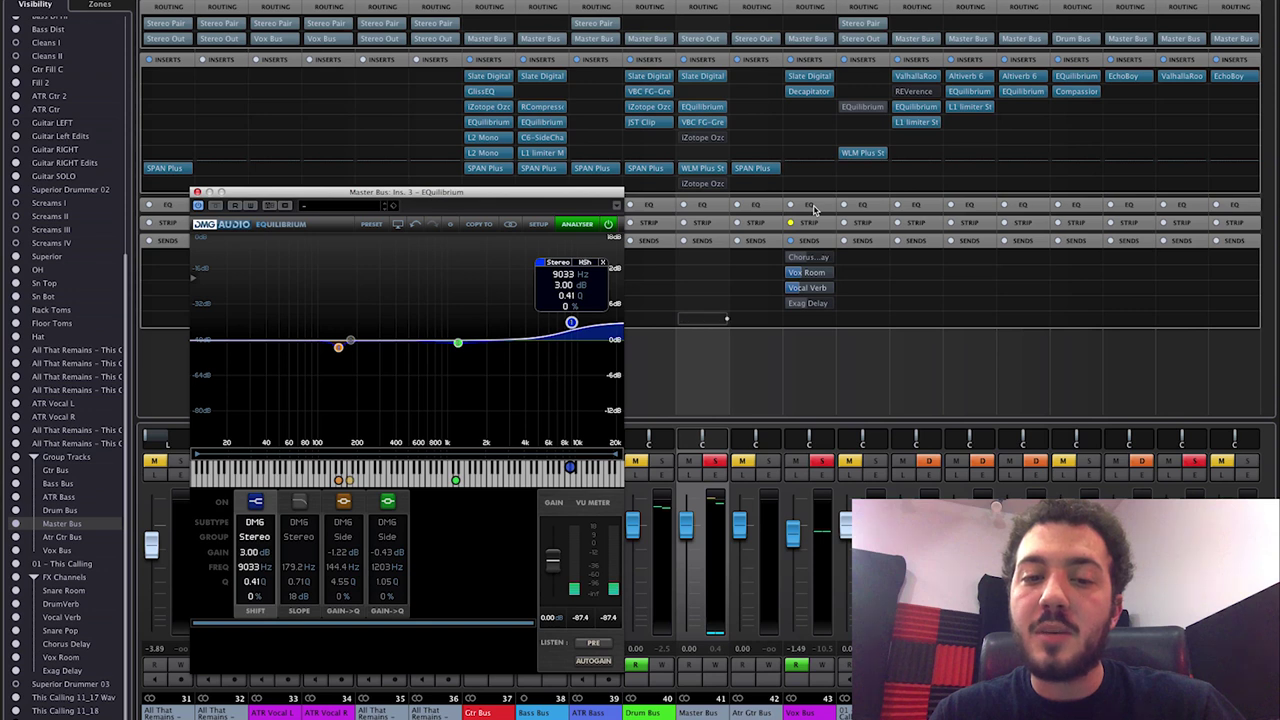
{"action": "left_click", "coordinate": [584, 263]}
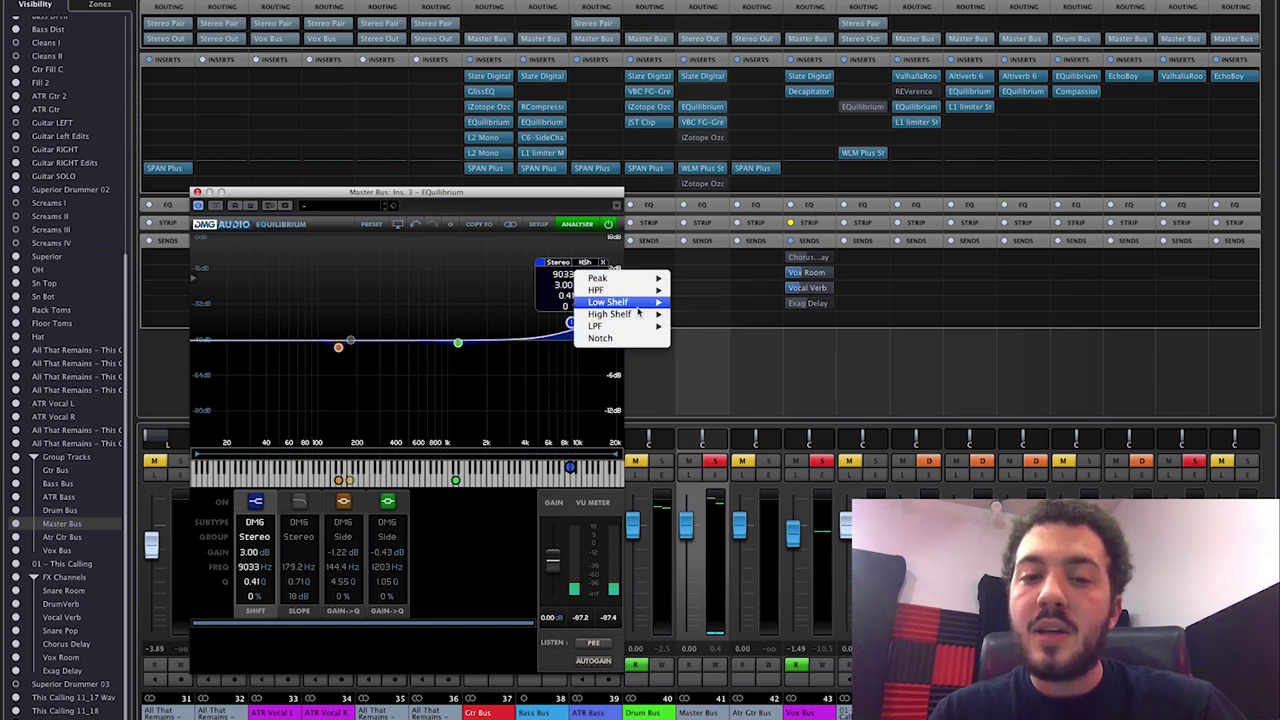
{"action": "mouse_move", "coordinate": [642, 291]}
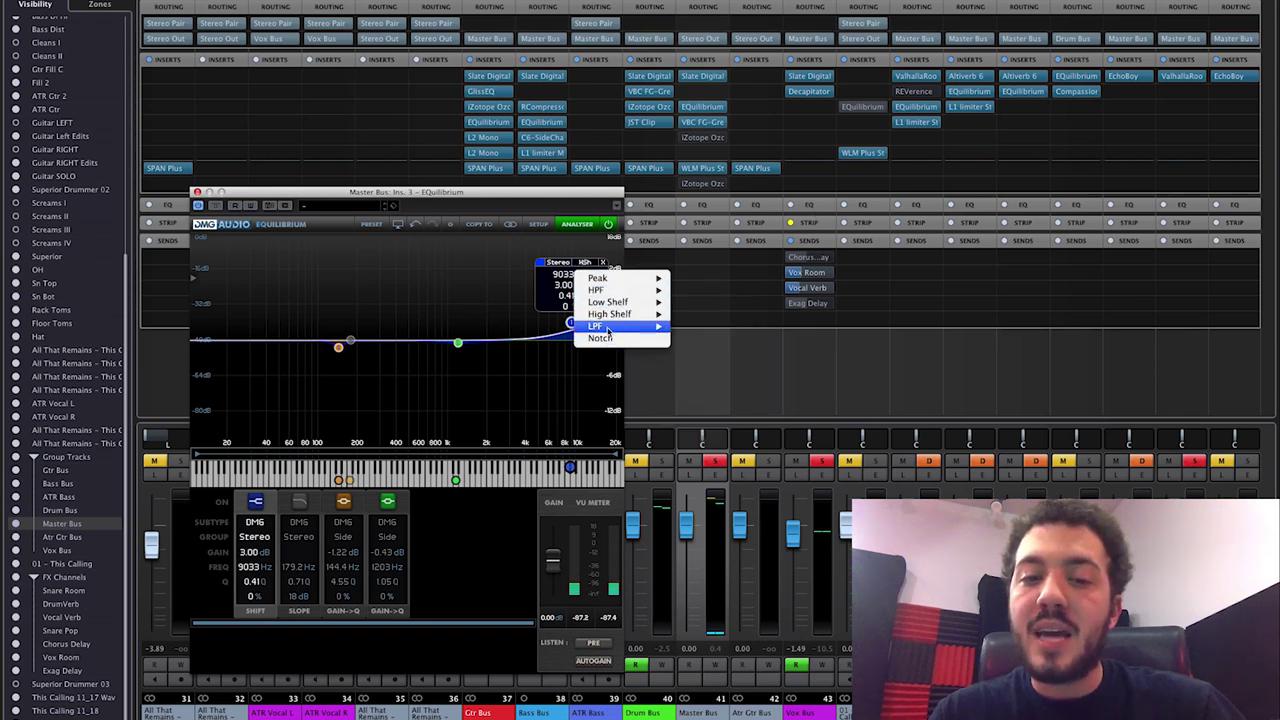
{"action": "mouse_move", "coordinate": [616, 322]}
{"action": "left_click", "coordinate": [700, 357]}
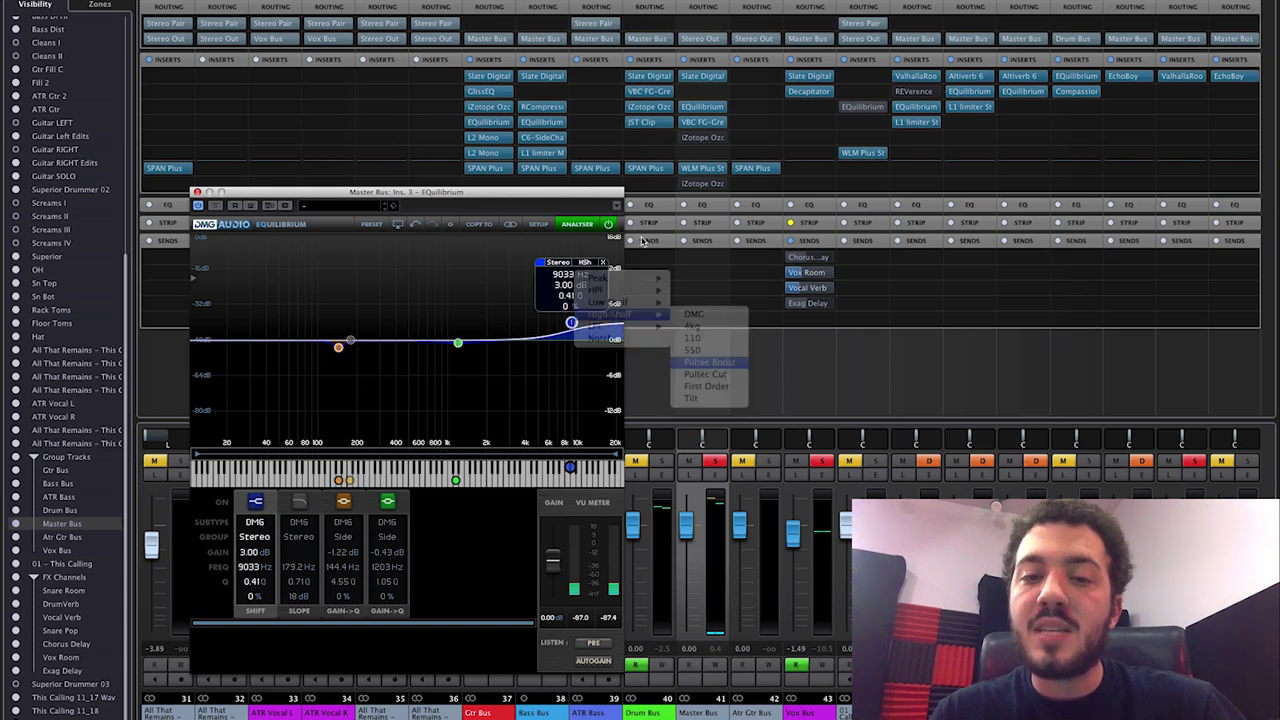
Review the 9033 Hz boost and the 144.4 Hz side cut in the Master Bus EQuilibrium, and close its window
{"action": "left_click_drag", "start_coordinate": [581, 204], "coordinate": [557, 156]}
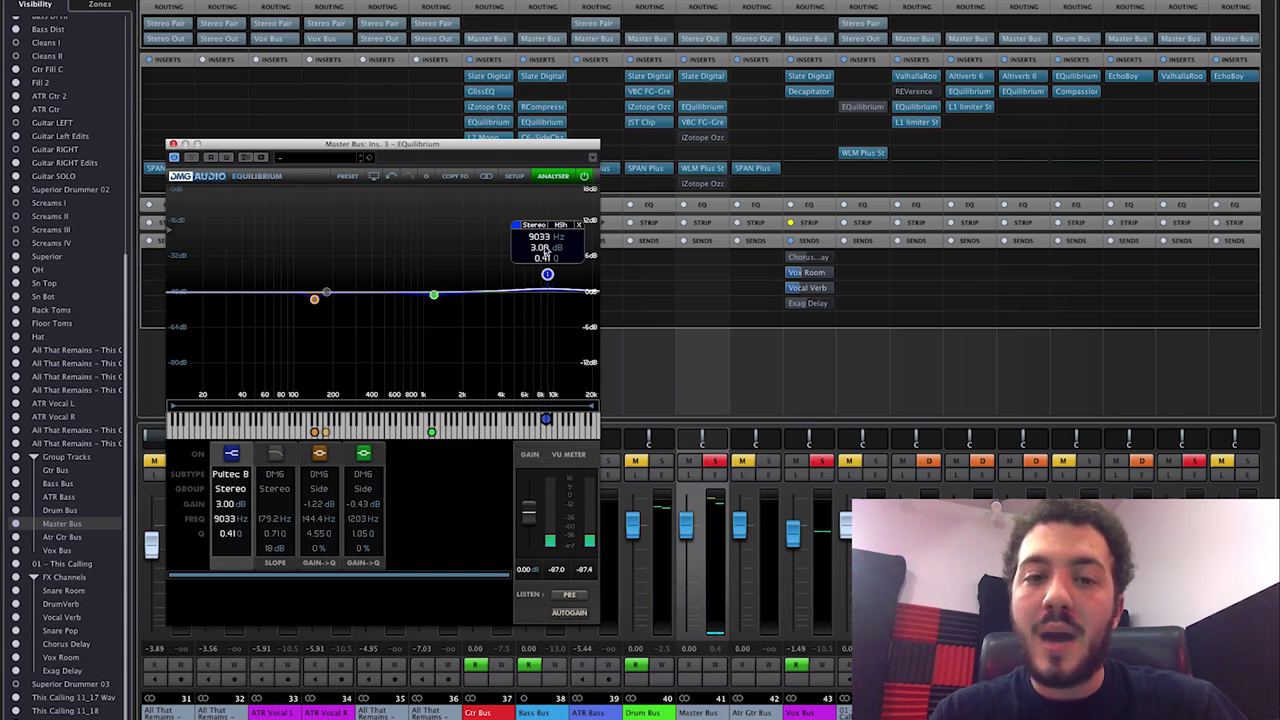
{"action": "mouse_move", "coordinate": [547, 275]}
{"action": "left_mouse_down"}
{"action": "mouse_move", "coordinate": [544, 206]}
{"action": "mouse_move", "coordinate": [545, 252]}
{"action": "left_mouse_up"}
{"action": "left_click", "coordinate": [314, 298]}
{"action": "left_click", "coordinate": [314, 300]}
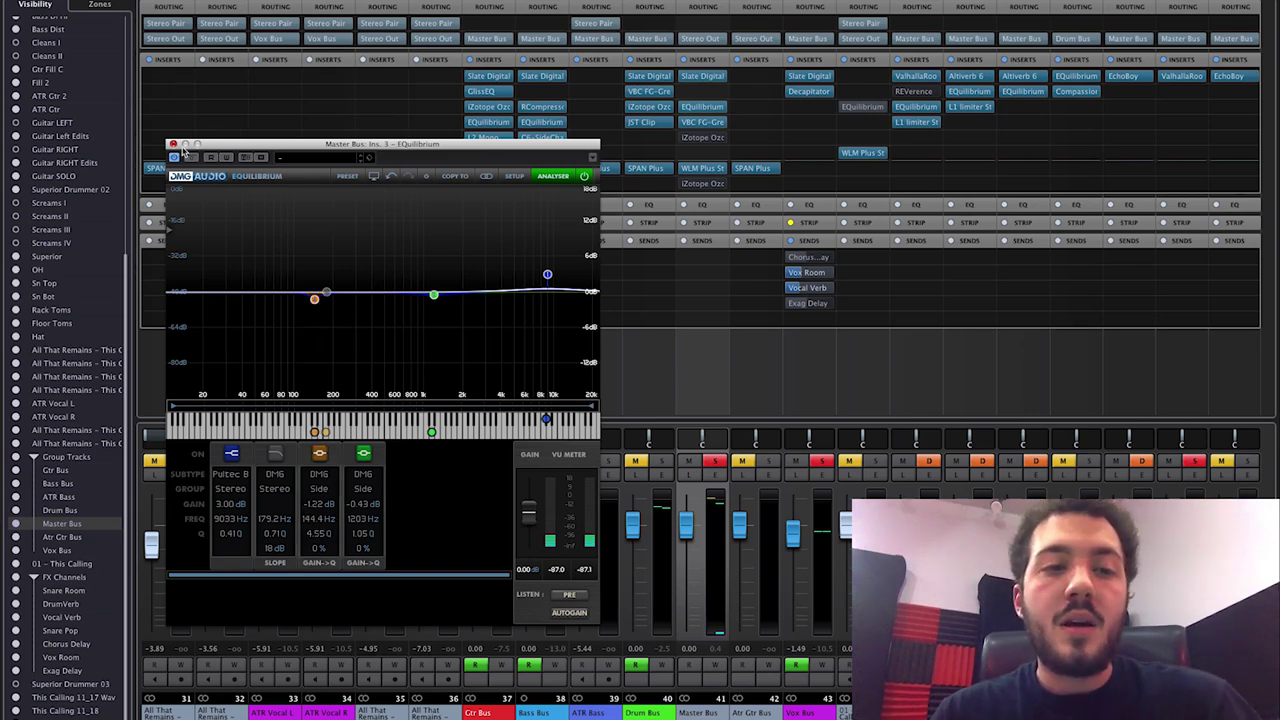
{"action": "left_click", "coordinate": [173, 144]}
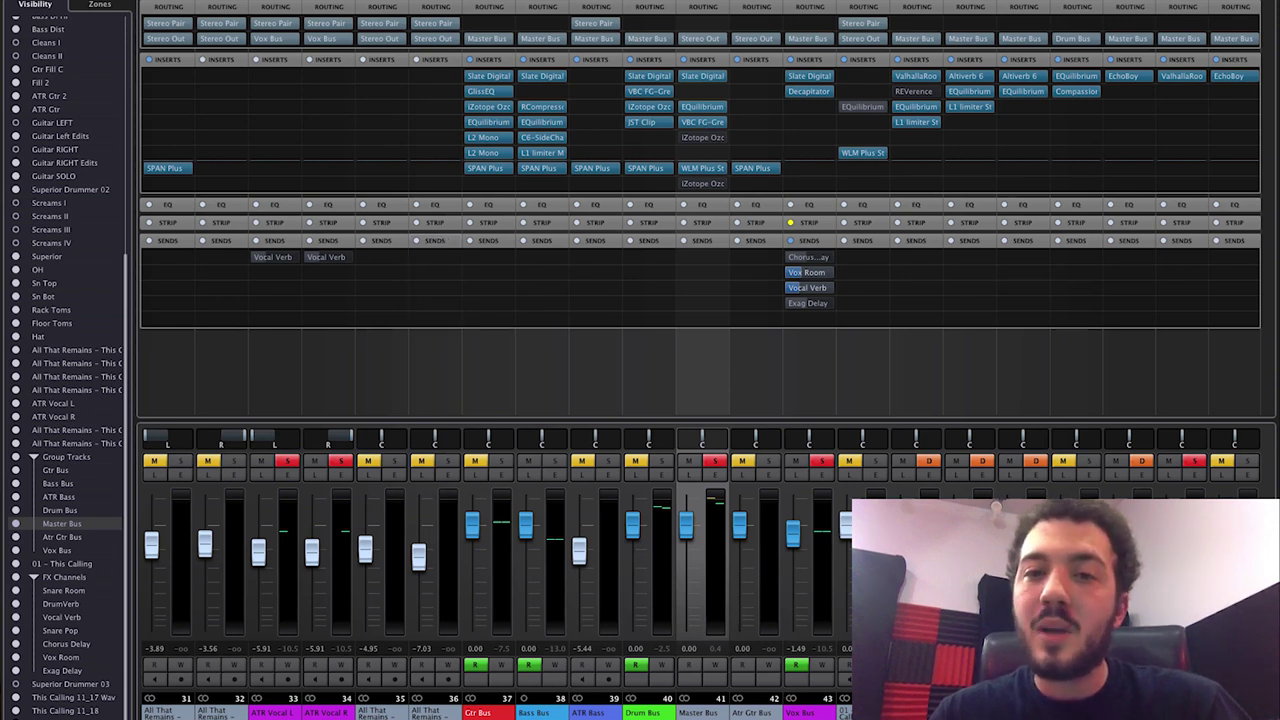
{"action": "left_click", "coordinate": [702, 106]}
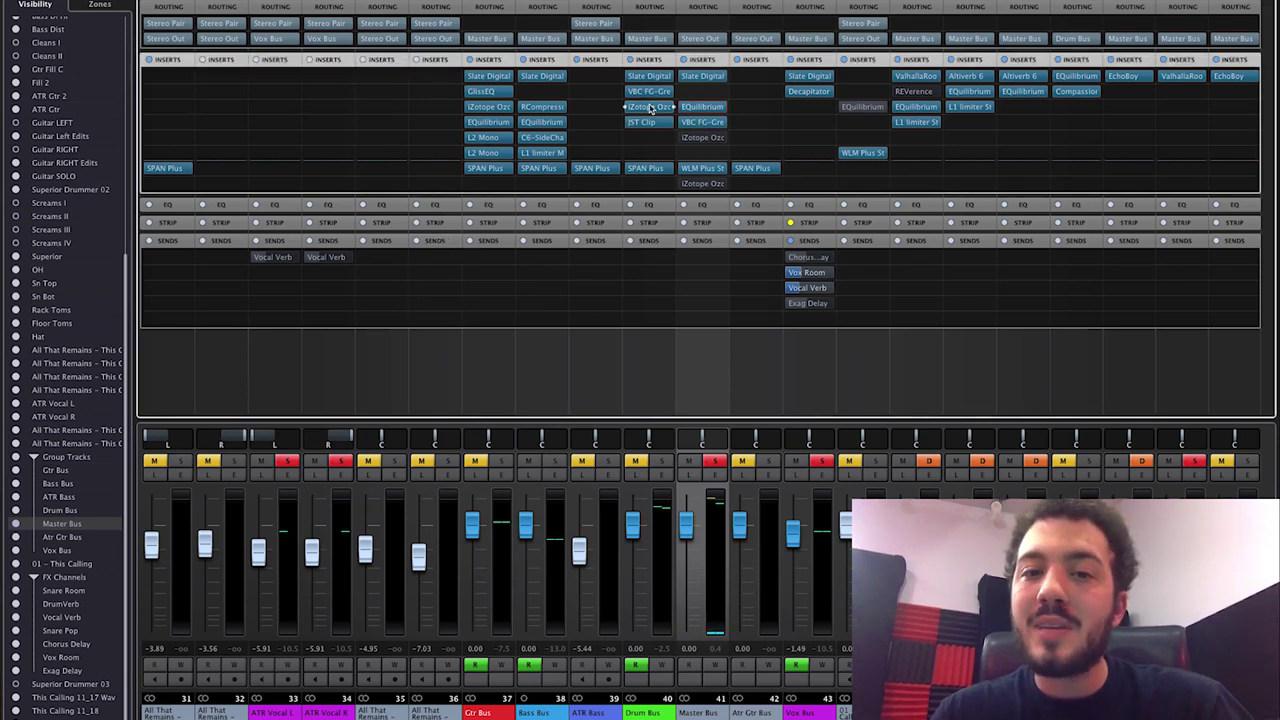
Activate the bypassed iZotope Ozone insert below the VBC on the Master Bus and open its Maximizer window
{"action": "left_click", "coordinate": [697, 139]}
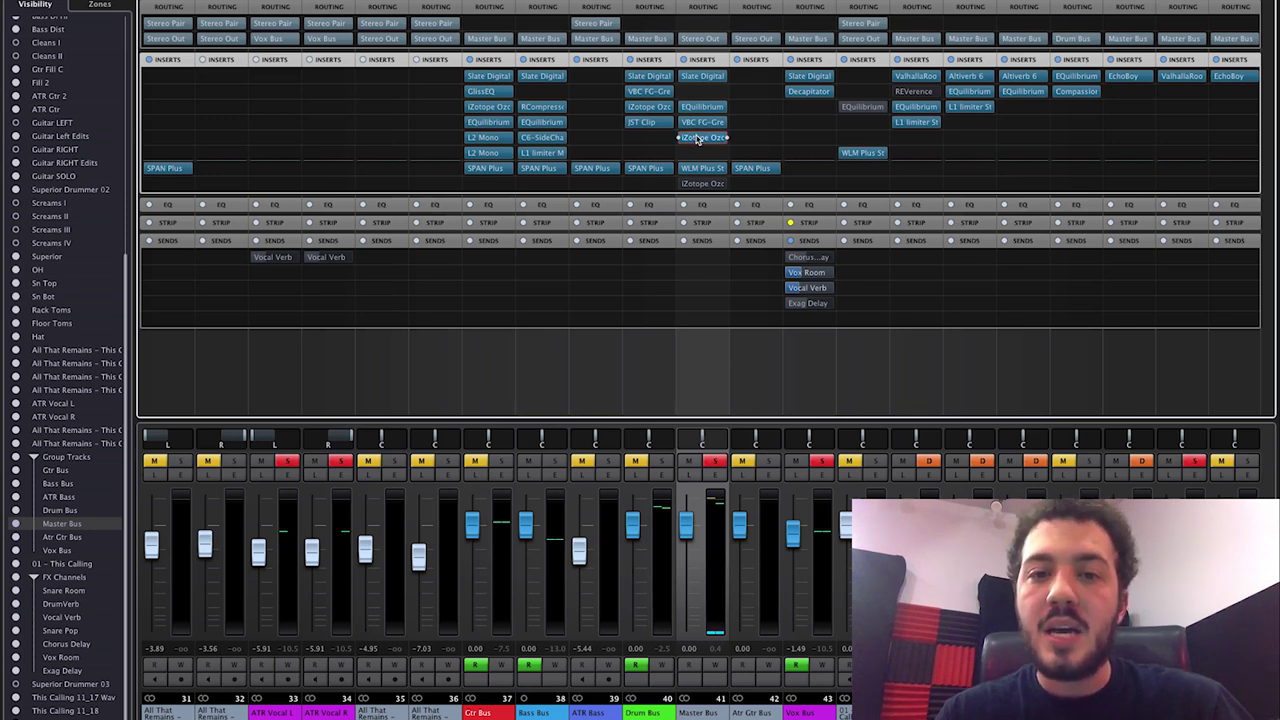
{"action": "left_click", "coordinate": [697, 139]}
{"action": "left_click_drag", "start_coordinate": [732, 66], "coordinate": [638, 74]}
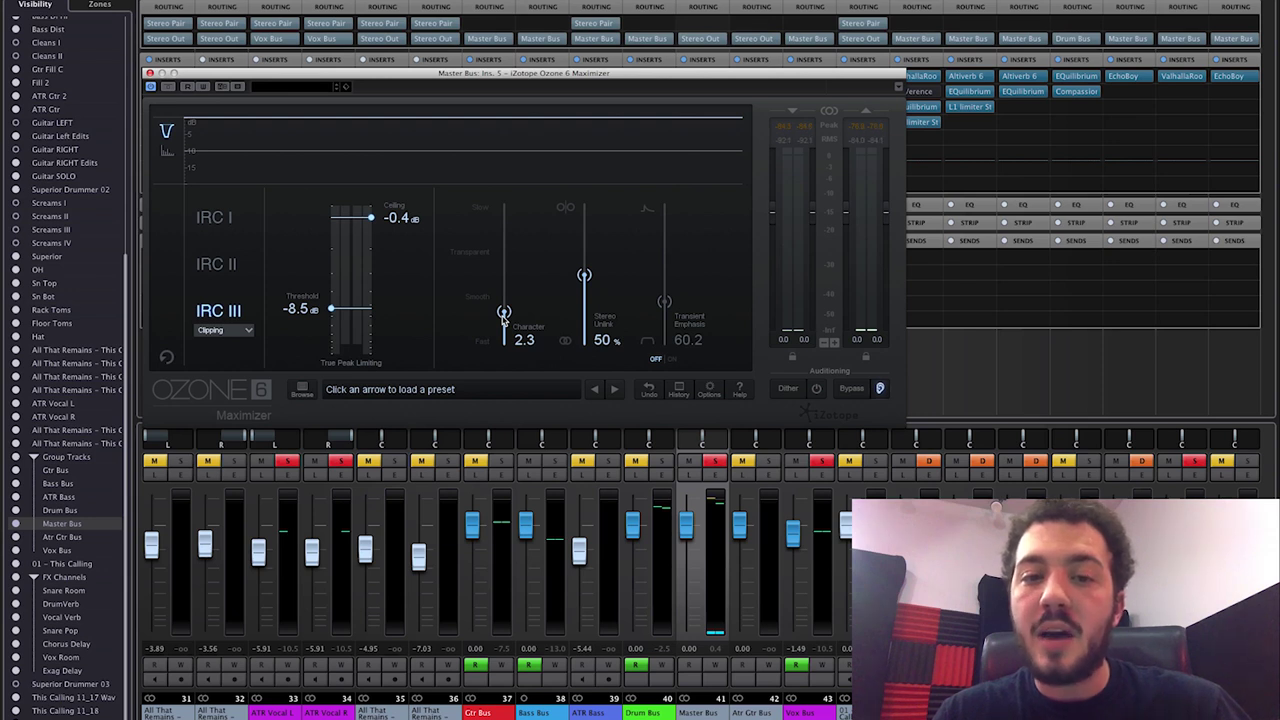
Turn on Transient Emphasis and True Peak Limiting in the Master Bus's Ozone 6 Maximizer
{"action": "left_click", "coordinate": [660, 358]}
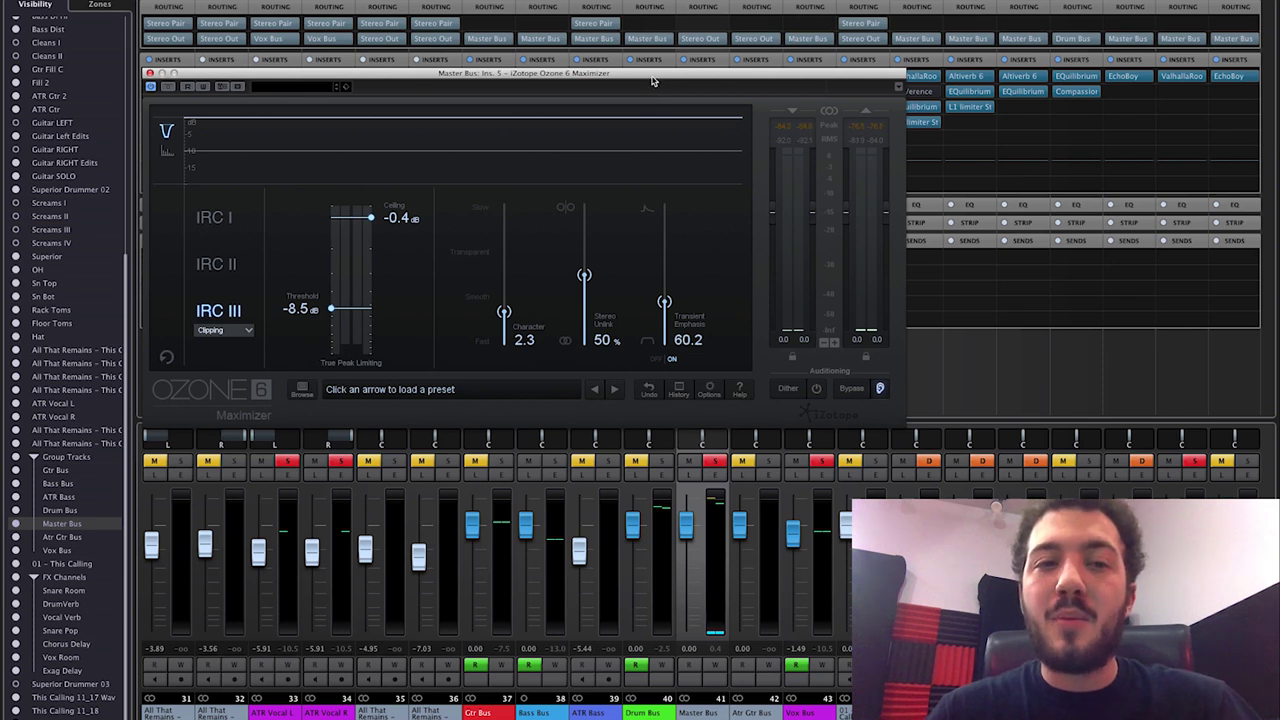
{"action": "left_click_drag", "start_coordinate": [653, 81], "coordinate": [651, 81]}
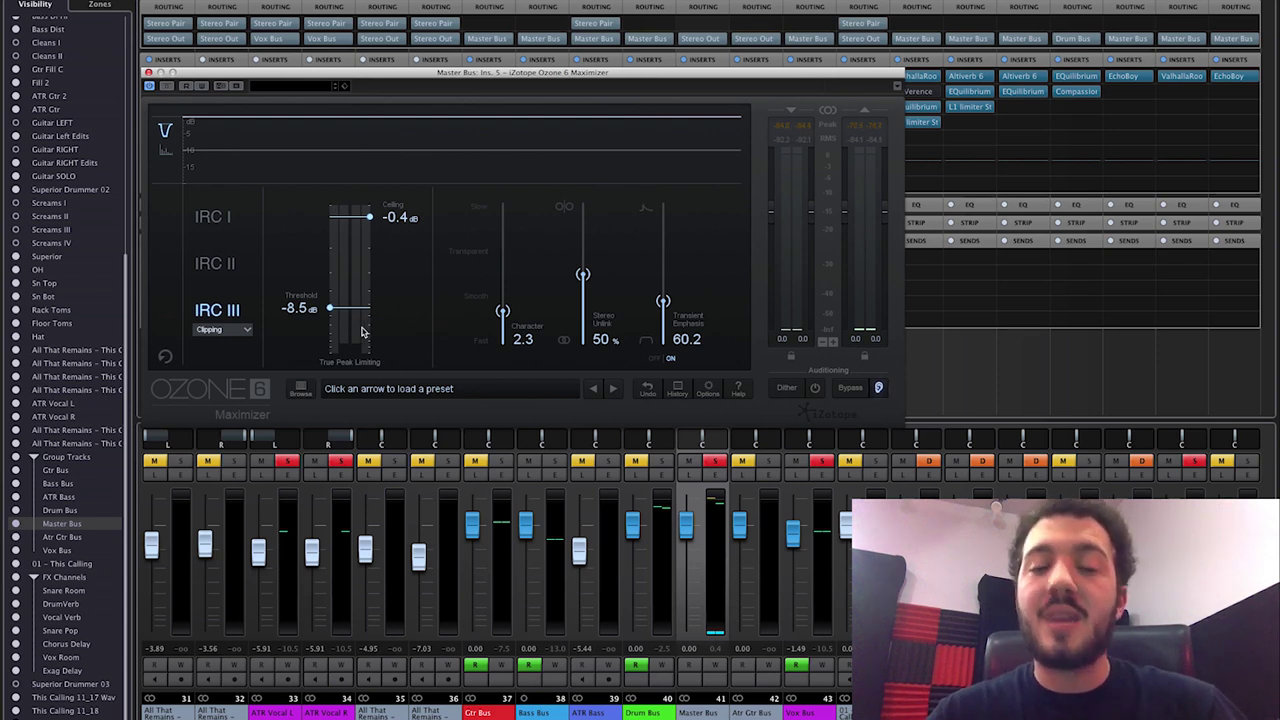
{"action": "left_click", "coordinate": [345, 364]}
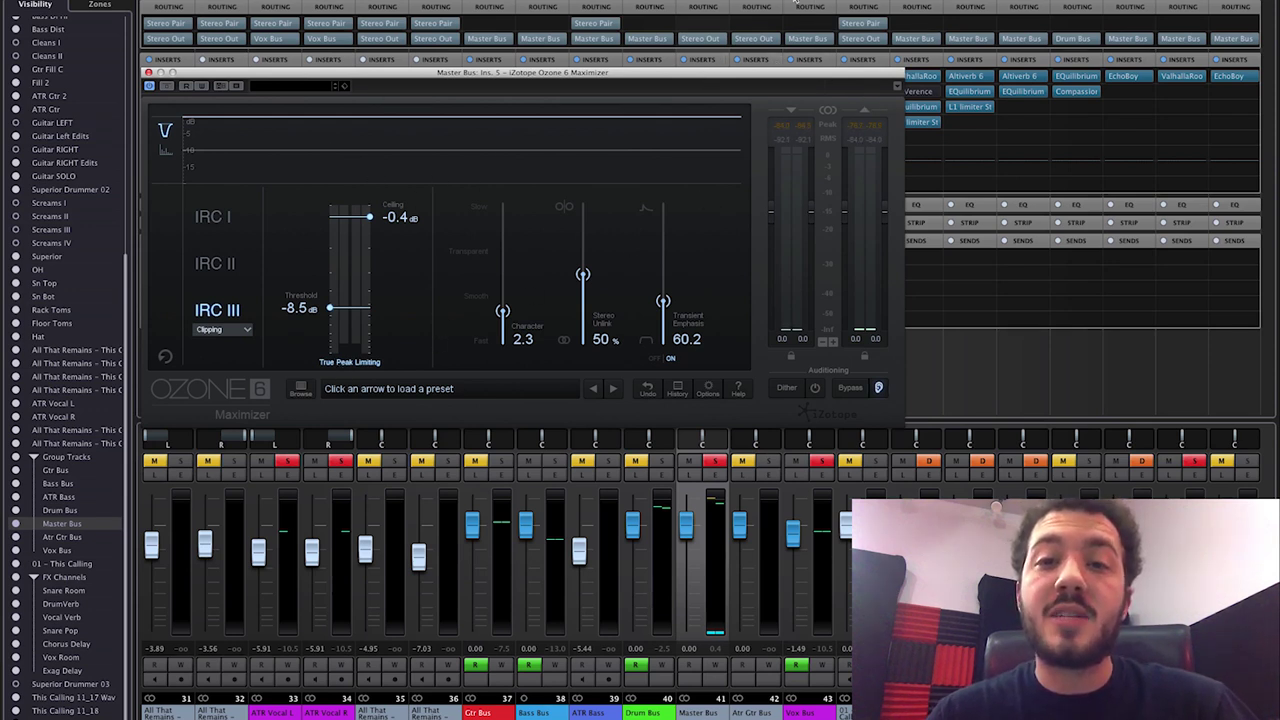
Close the Ozone 6 Maximizer window and switch off the iZotope Ozone insert below the VBC on the Master Bus
{"action": "left_click", "coordinate": [127, 111]}
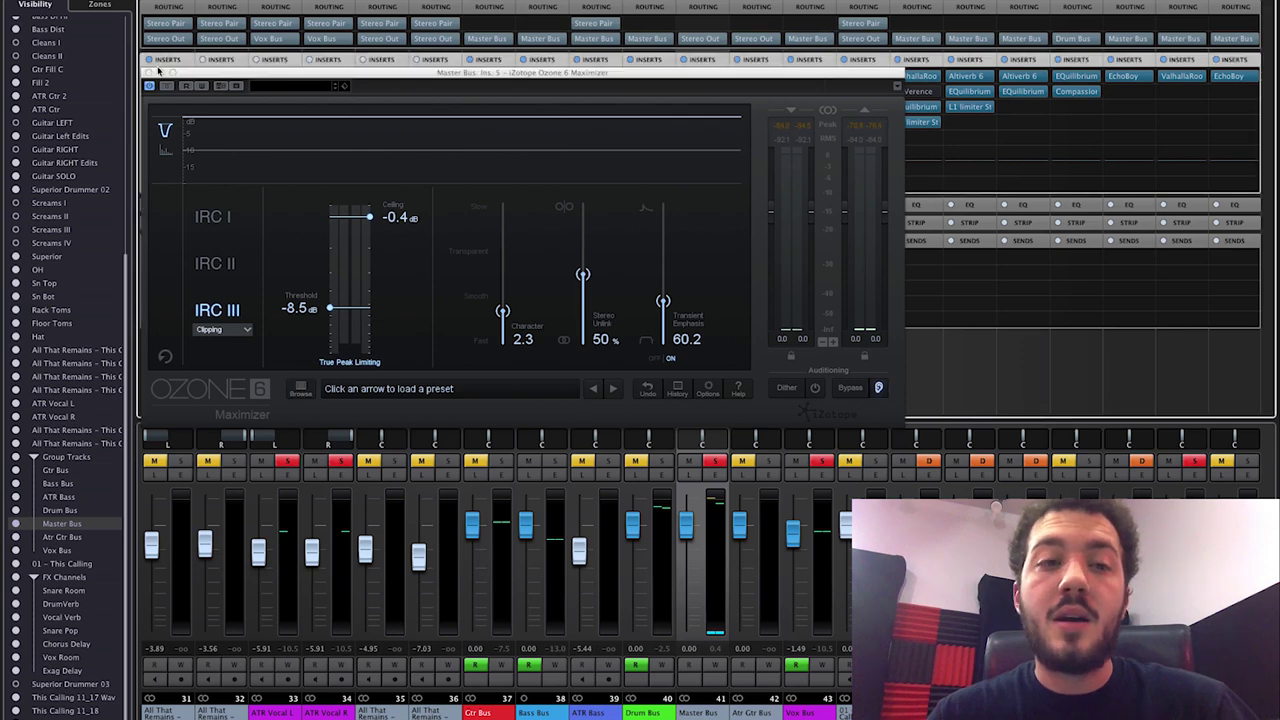
{"action": "left_click", "coordinate": [148, 73]}
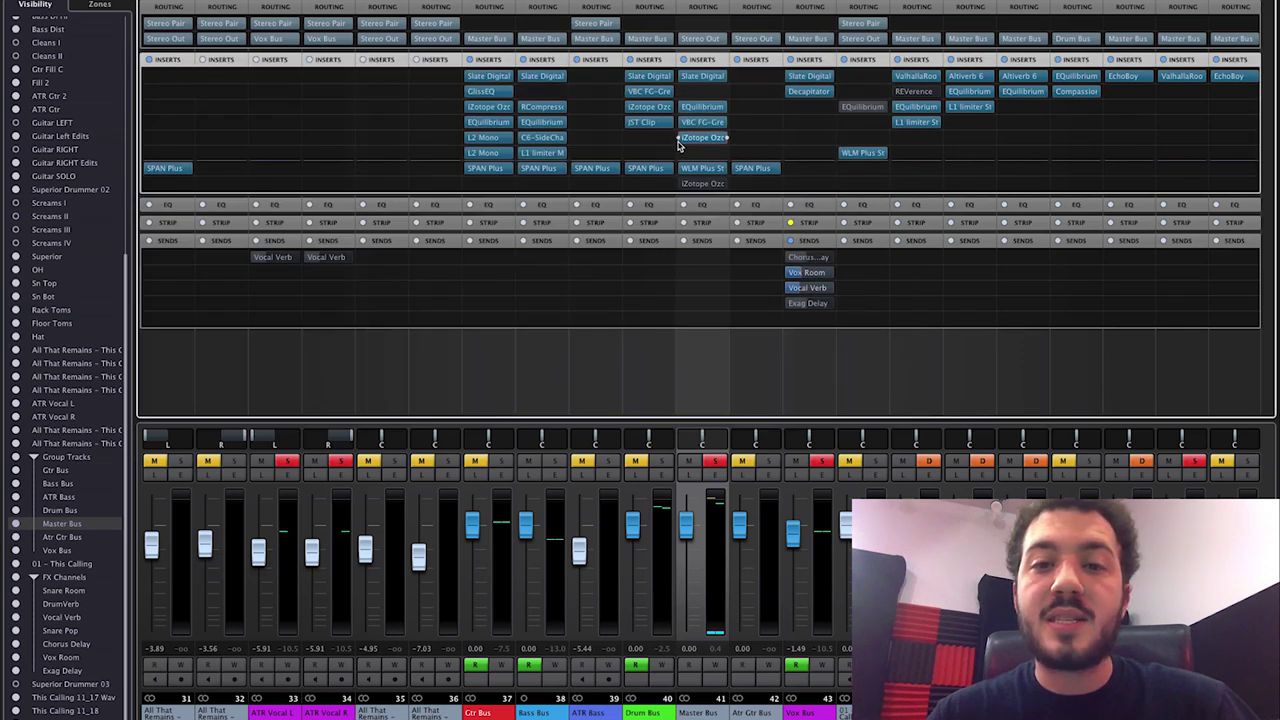
{"action": "mouse_move", "coordinate": [677, 145]}
{"action": "left_mouse_down"}
{"action": "mouse_move", "coordinate": [1005, 288]}
{"action": "mouse_move", "coordinate": [459, 378]}
{"action": "mouse_move", "coordinate": [681, 160]}
{"action": "mouse_move", "coordinate": [677, 139]}
{"action": "mouse_move", "coordinate": [799, 157]}
{"action": "left_mouse_up"}
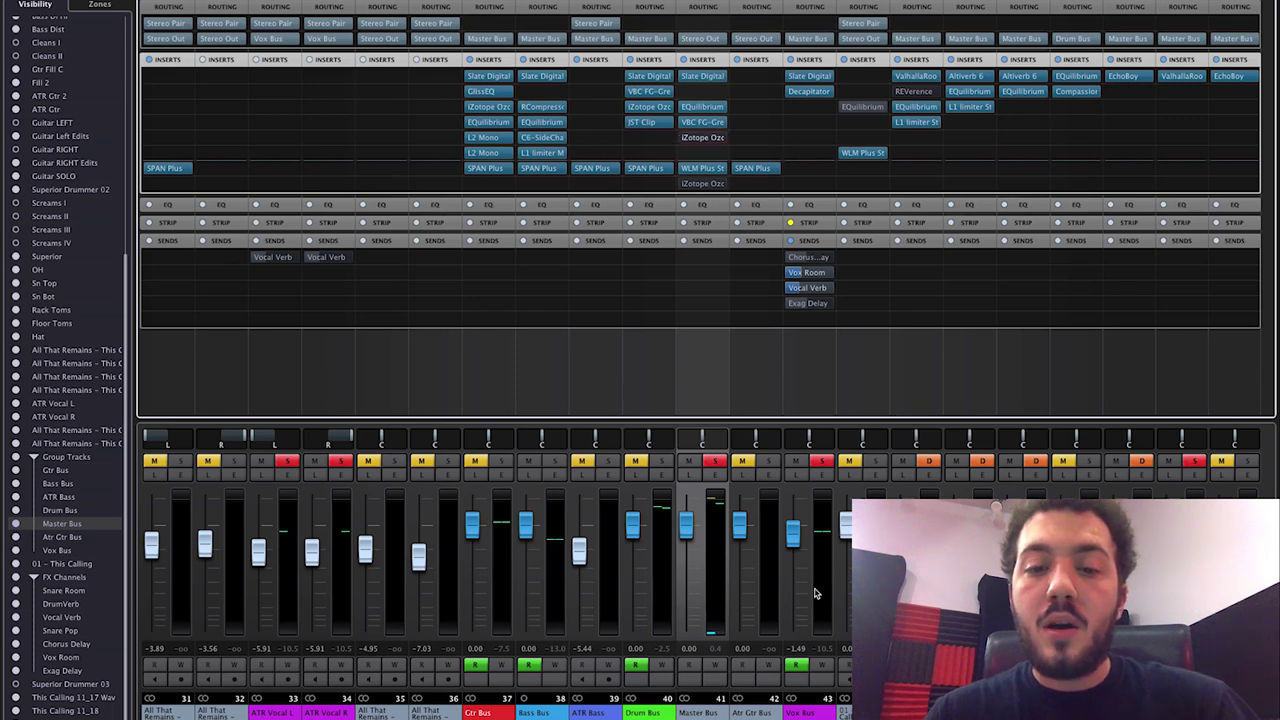
Select the soloed channel at the far end of the mixer, and look back over the bass, guitar and drum channels
{"action": "scroll", "coordinate": [815, 593], "scroll_direction": "right", "scroll_amount": 3}
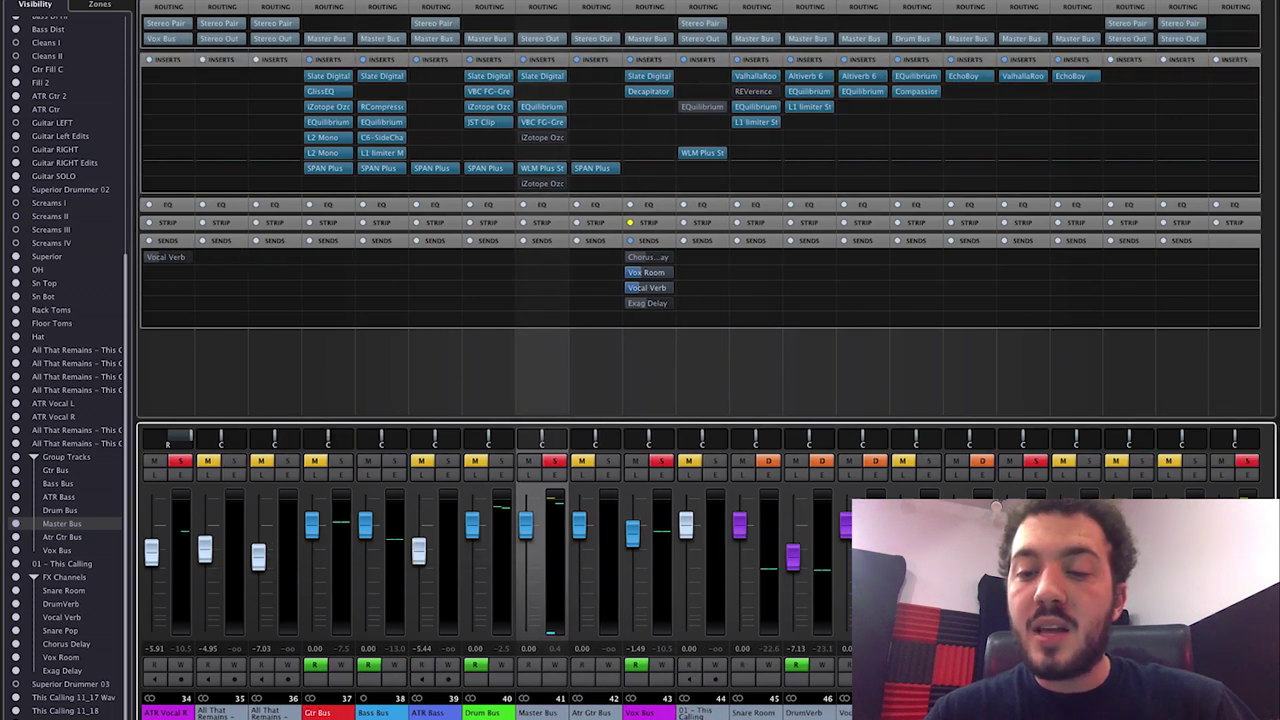
{"action": "left_click", "coordinate": [1222, 490]}
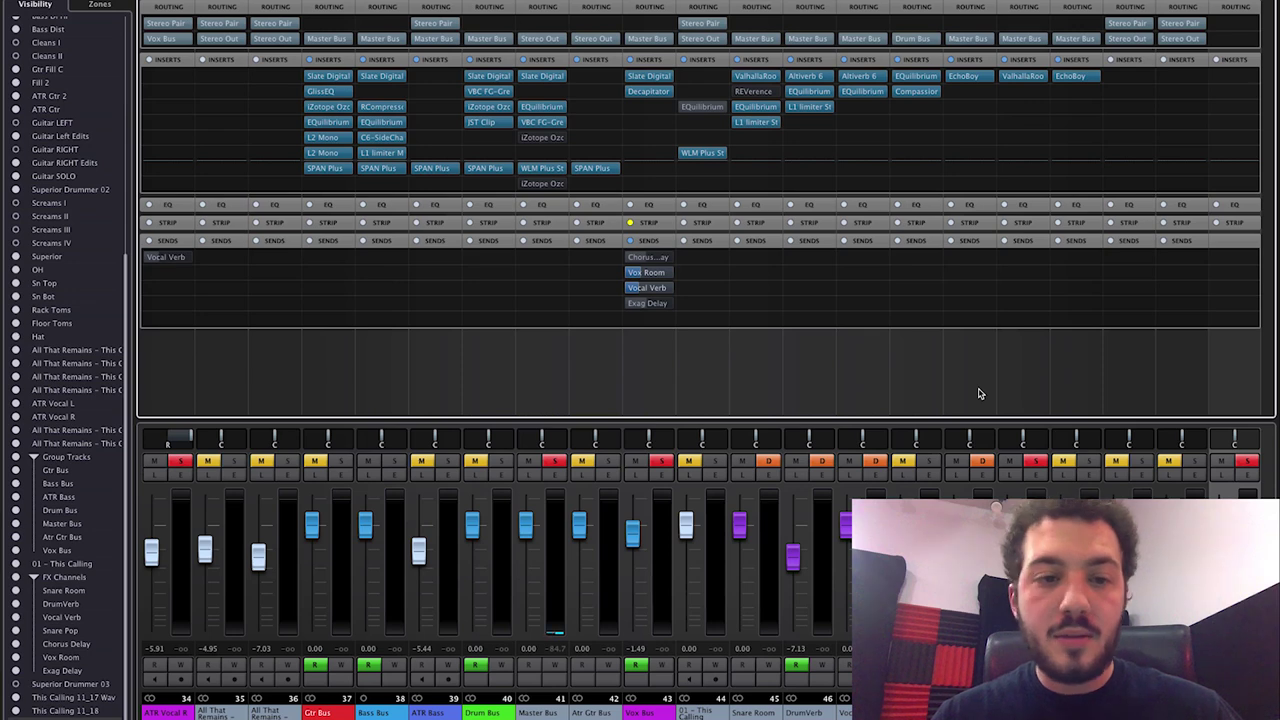
{"action": "scroll", "coordinate": [318, 697], "scroll_direction": "left", "scroll_amount": 10}
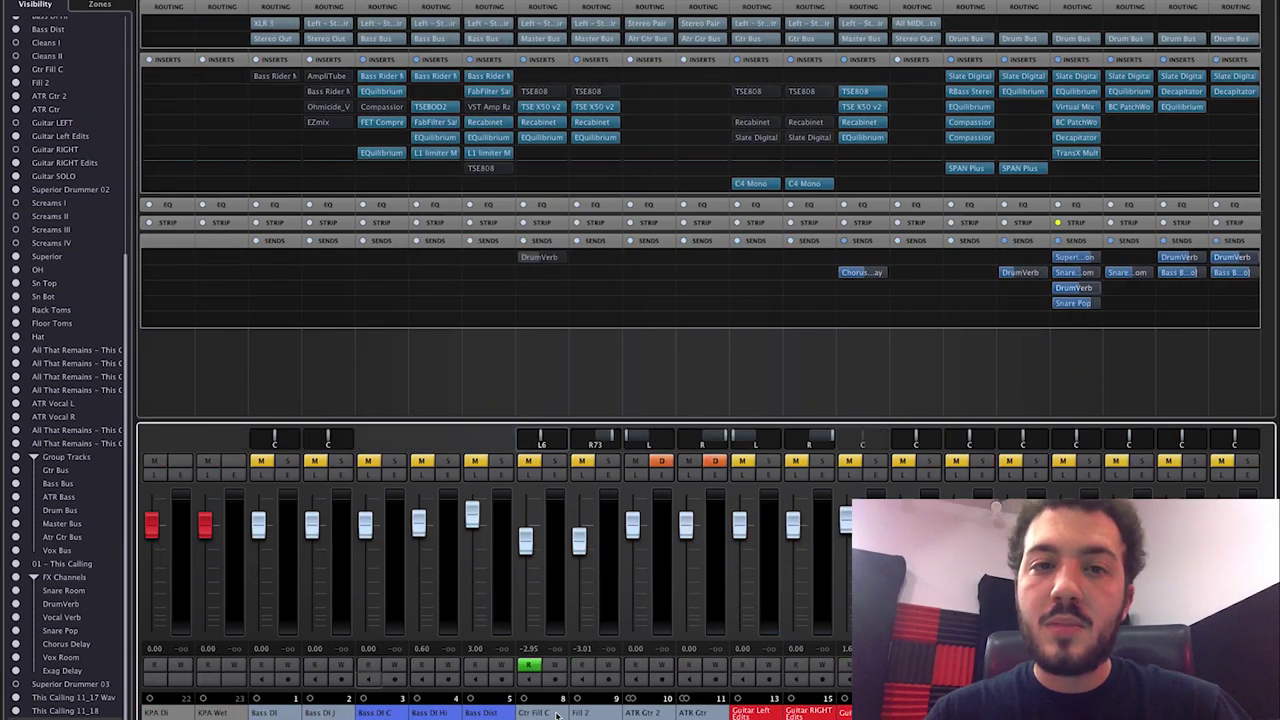
{"action": "scroll", "coordinate": [620, 690], "scroll_direction": "right", "scroll_amount": 1}
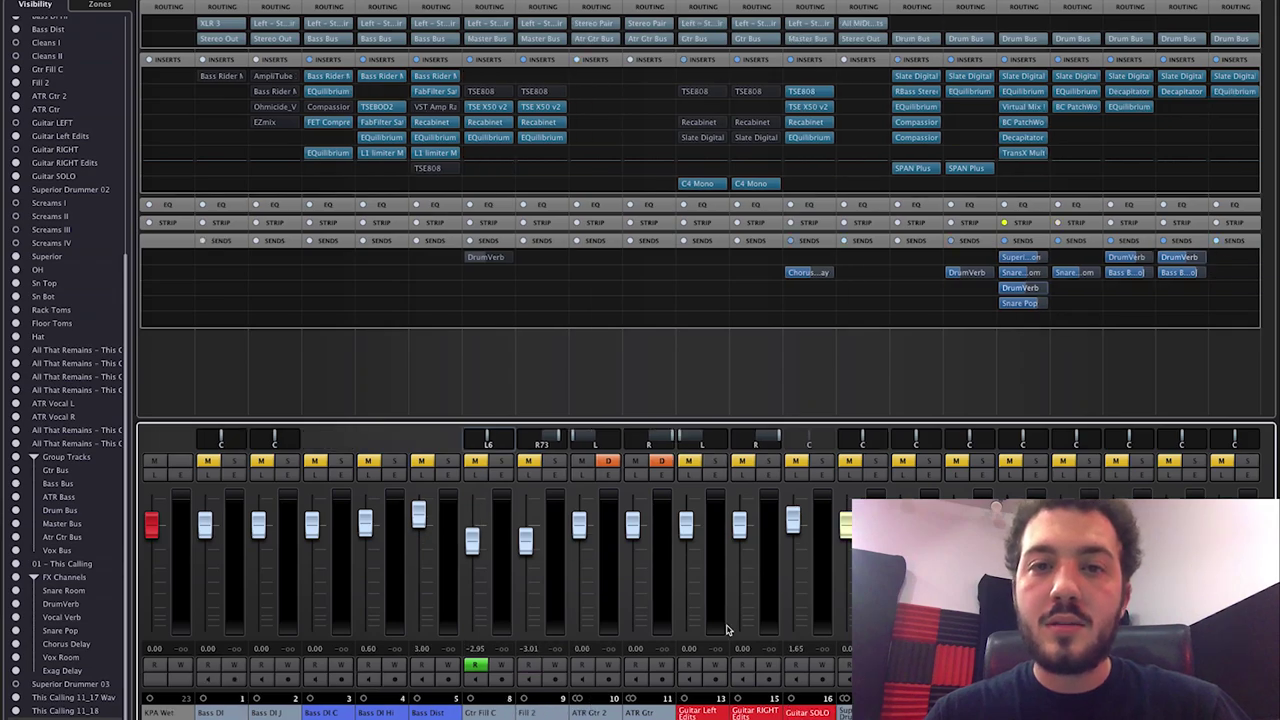